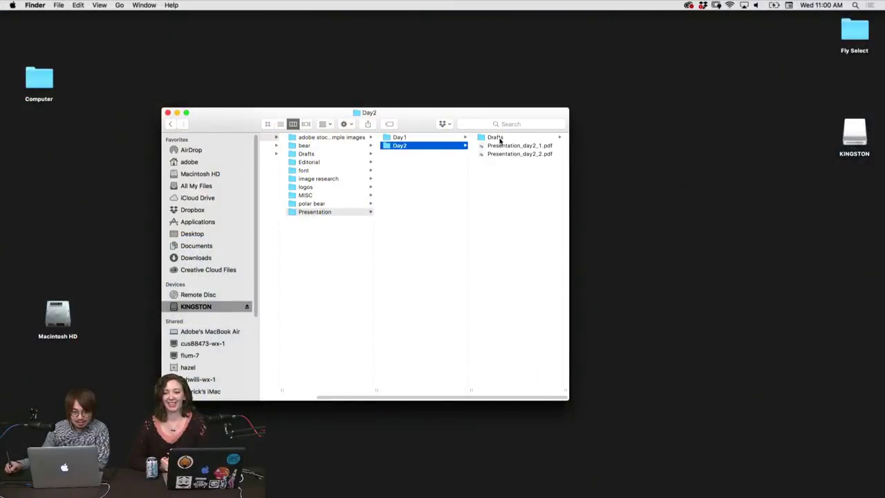
Preview the color.ai, color1.ai and Presentation_12.pdf drafts in KINGSTON > Day2 > Drafts.
left_click(495, 137)
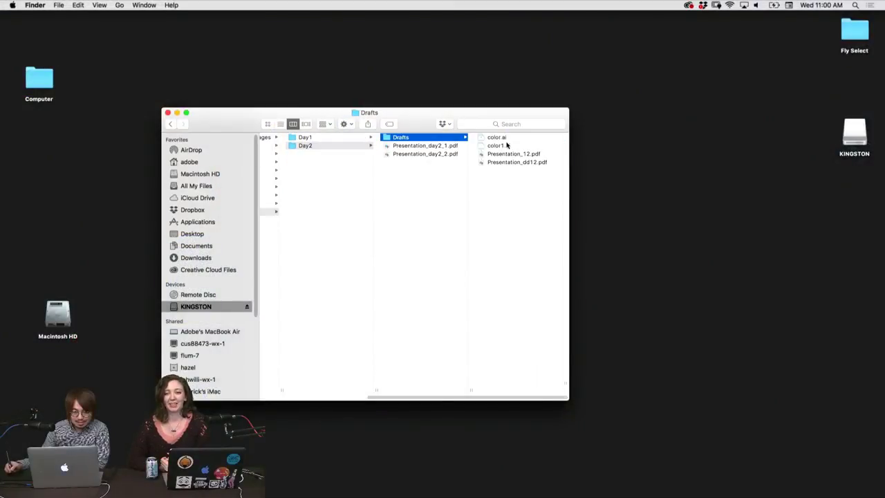
key("Right")
left_click(438, 155)
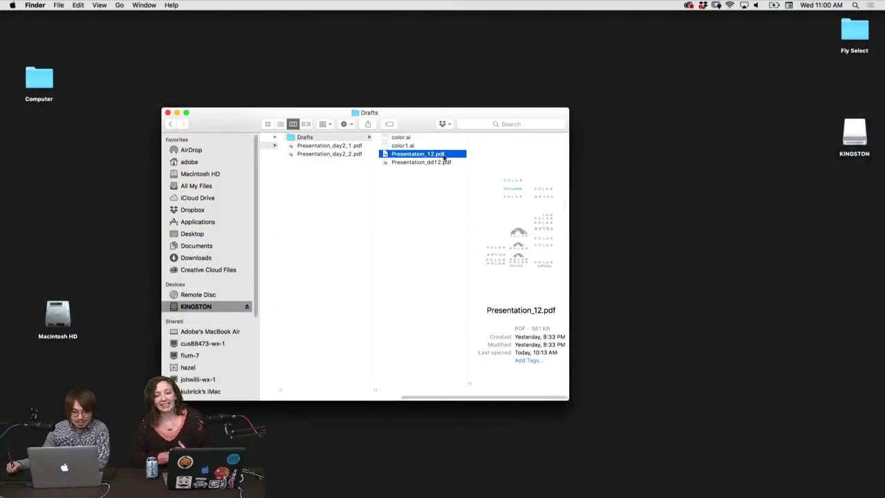
key("Up")
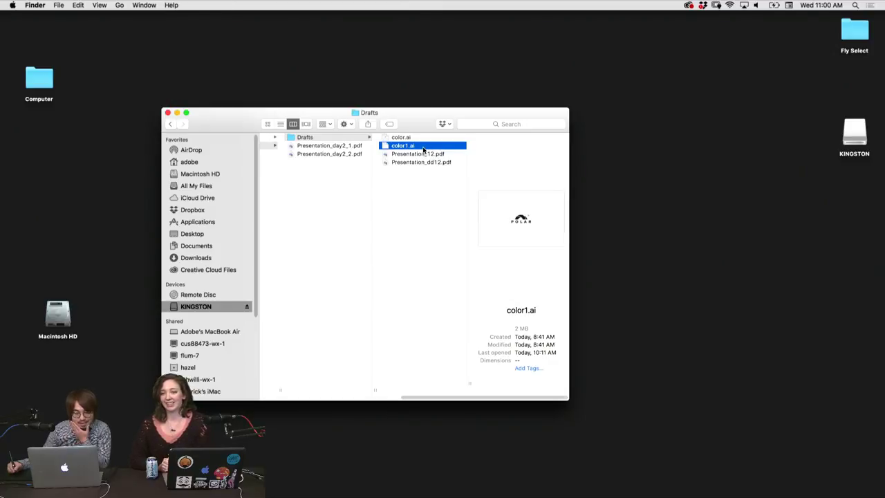
key("Up")
key("Down")
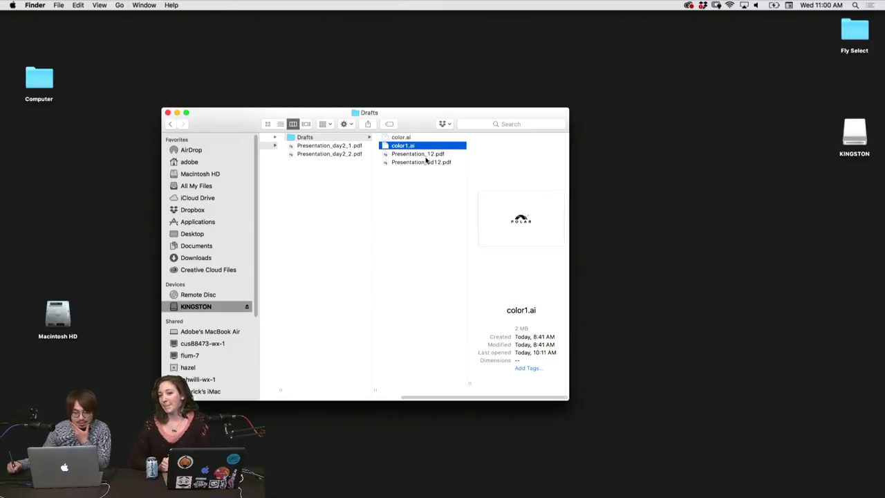
Check the Day2 presentations, then go to Day1 and select Presentation_1.pdf.
left_click(287, 147)
left_click(342, 154)
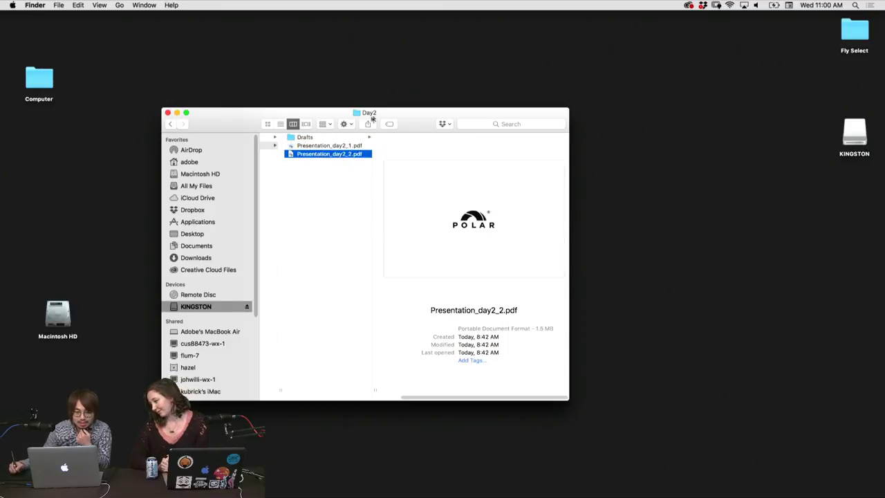
left_click_drag(372, 117, 414, 113)
left_click(320, 134)
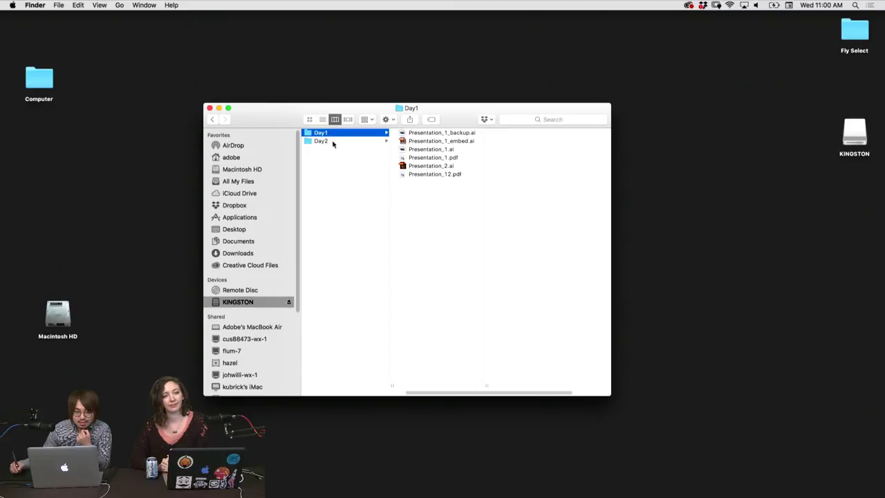
left_click(415, 141)
left_click(431, 175)
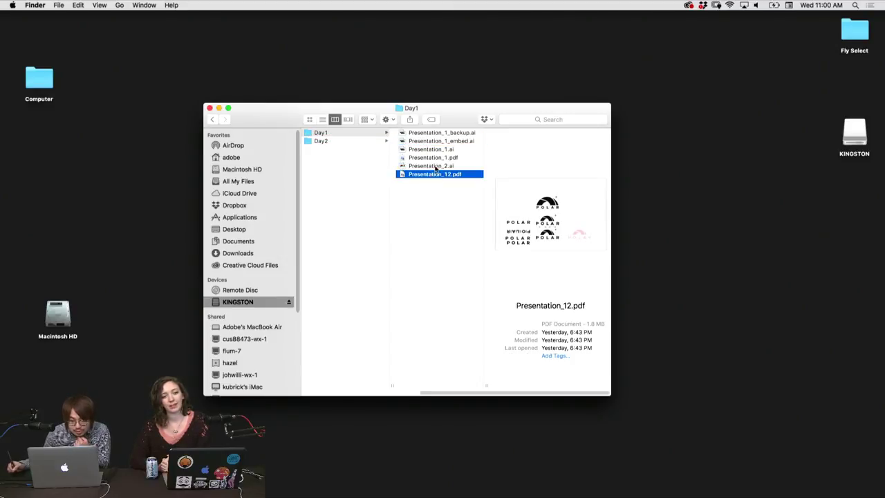
left_click(440, 159)
Open Presentation_1.pdf full screen in Preview and return to page 1, the Polar brief.
double_click(442, 159)
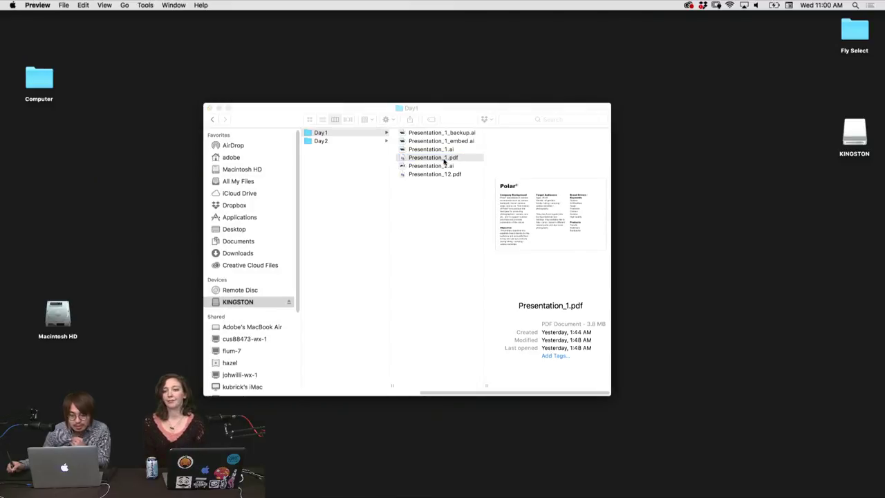
left_click(104, 4)
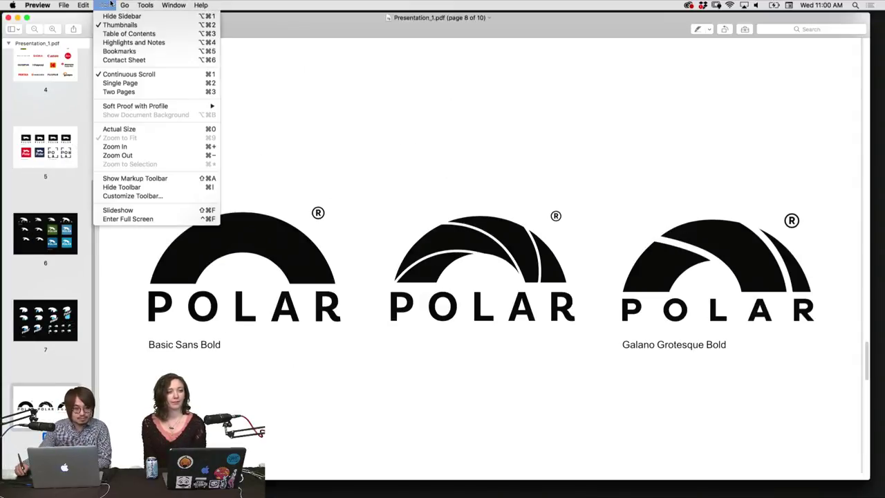
left_click(148, 214)
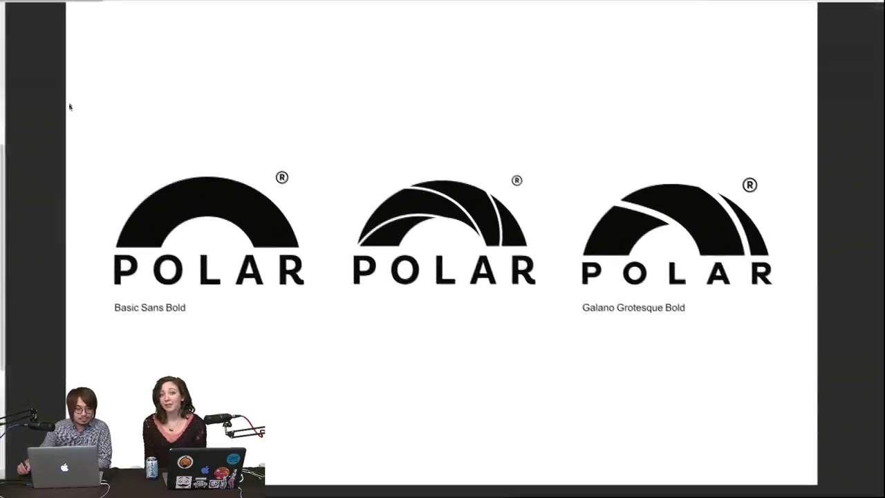
scroll(97, 136, "up", 20)
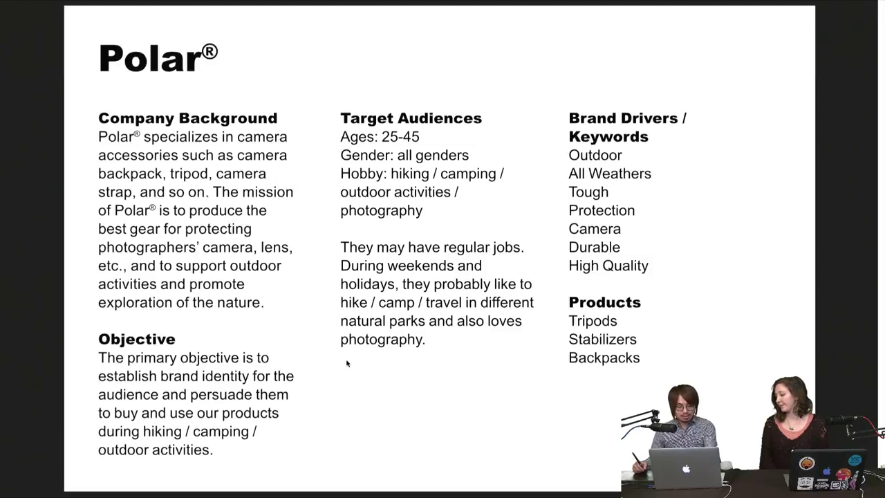
Advance past the logo and gear moodboards and camera-brand logos to the page 5 Polar logo variants.
key("Right")
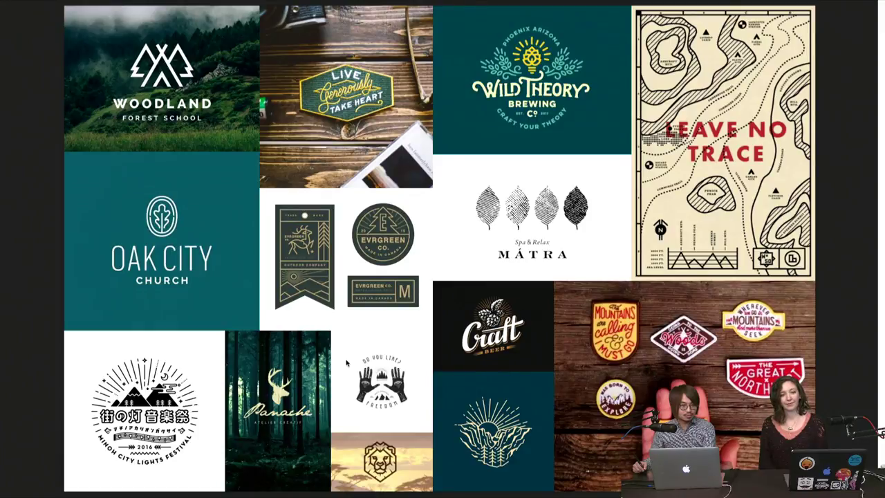
key("Right")
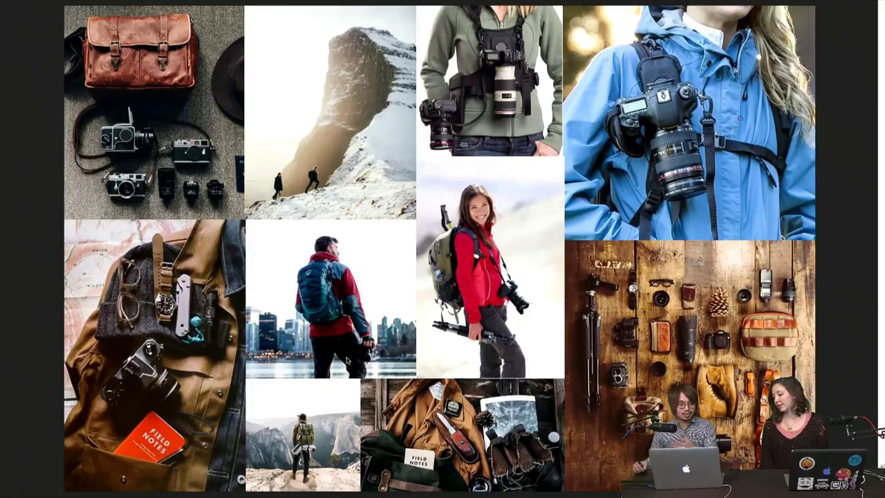
key("Right")
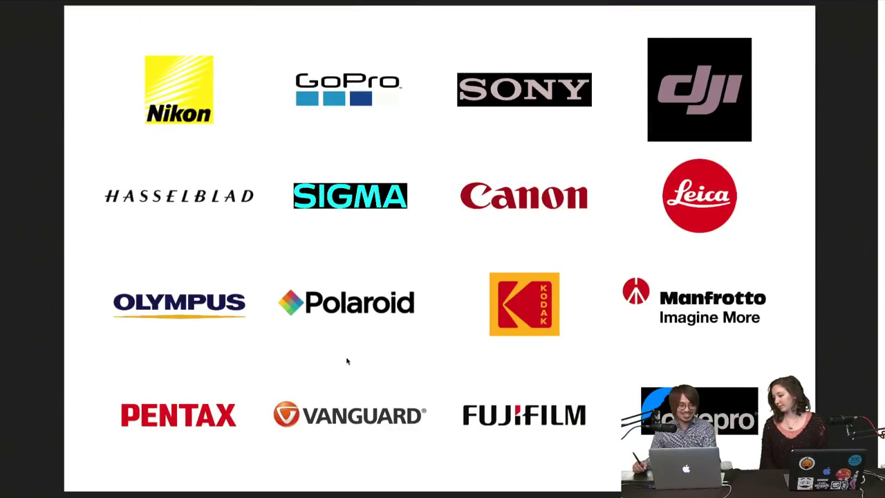
key("Right")
key("Left")
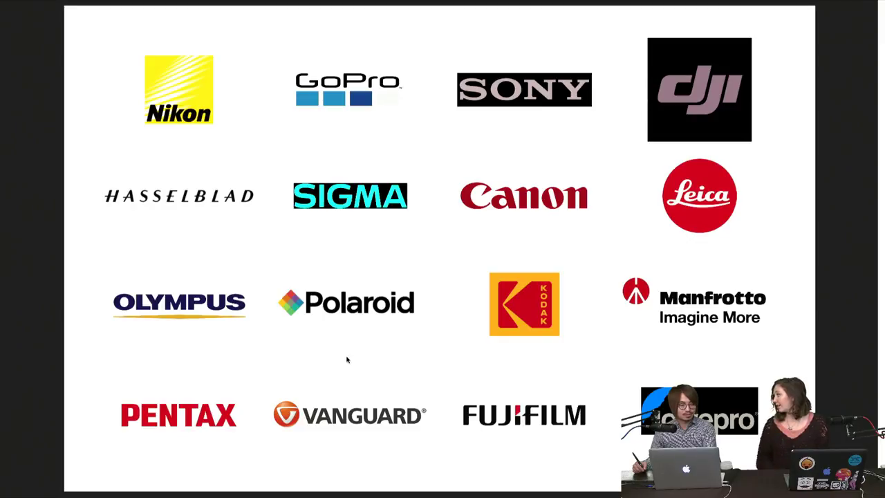
key("Right")
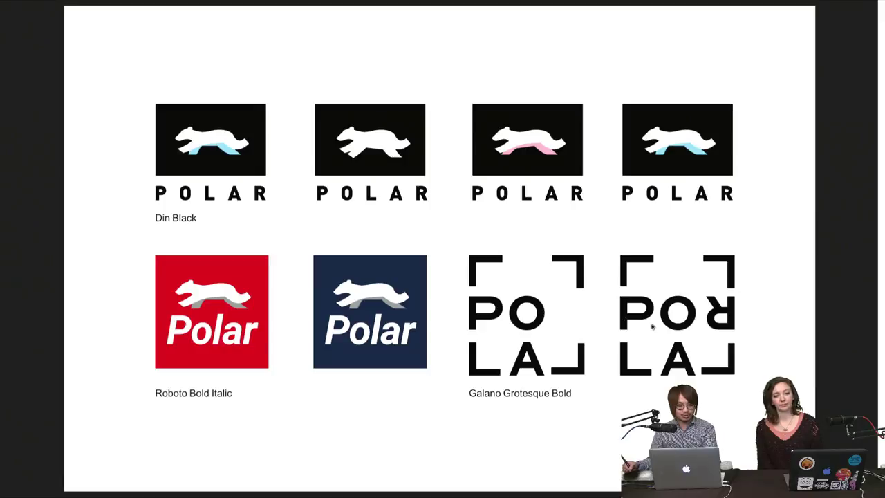
Advance through the dark Polar and blue polar-bear logo pages to the page 8 POLAR wordmarks.
key("Right")
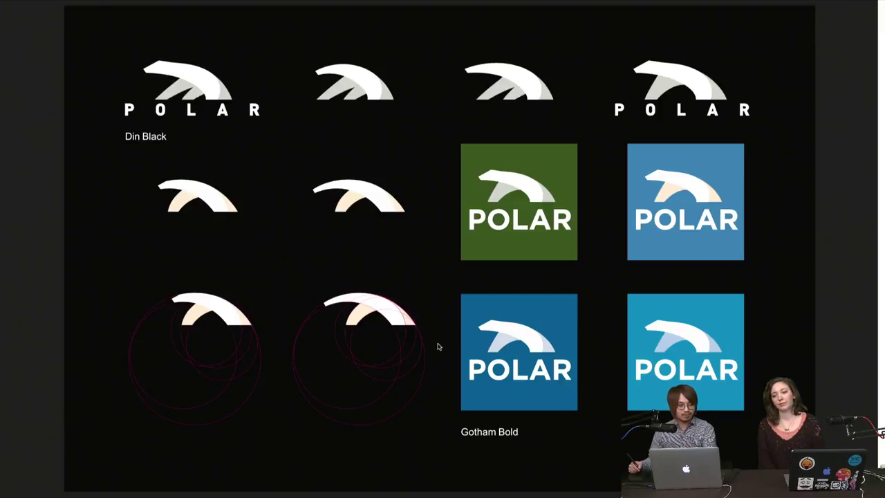
key("Right")
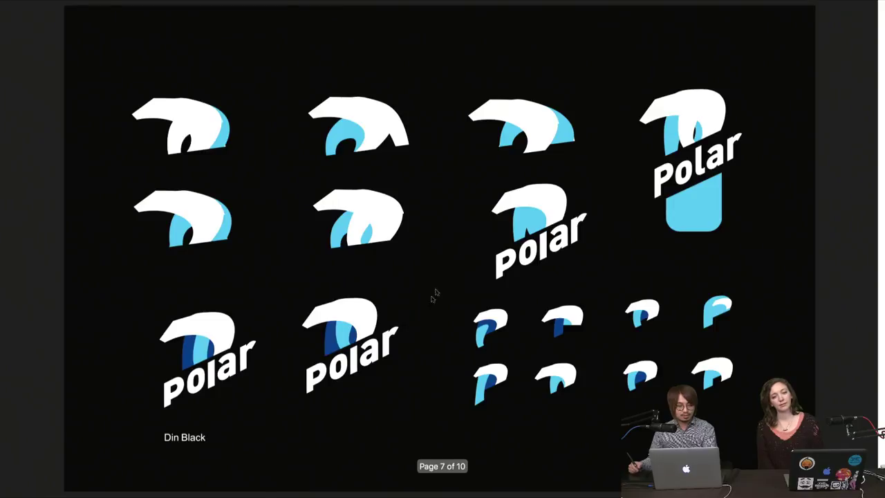
key("Right")
key("Left")
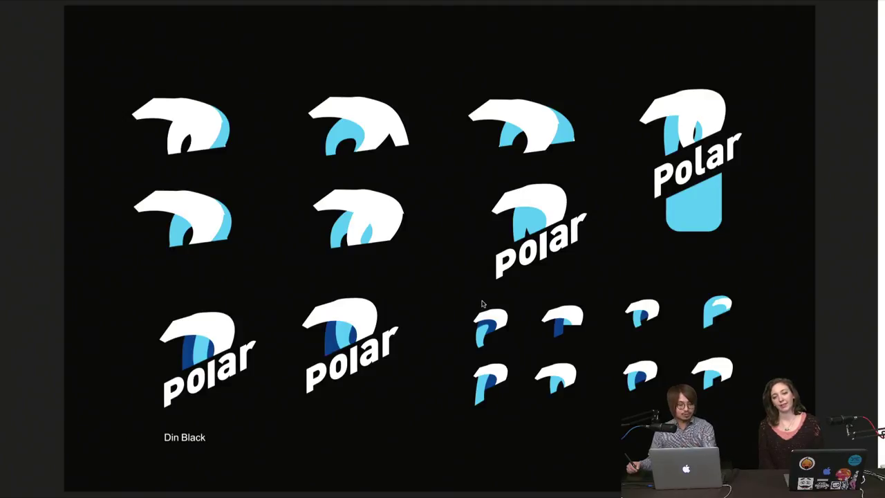
key("Right")
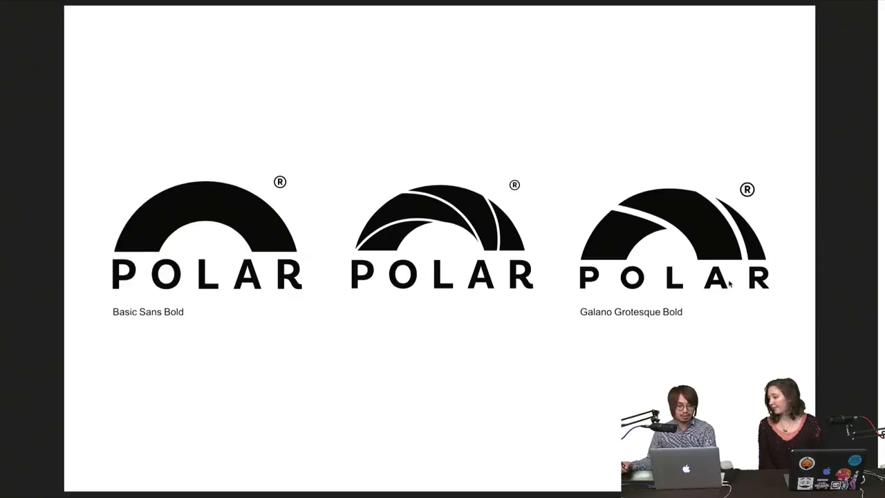
Glance at the hiking photos page, return to page 8, and exit full screen.
key("Right")
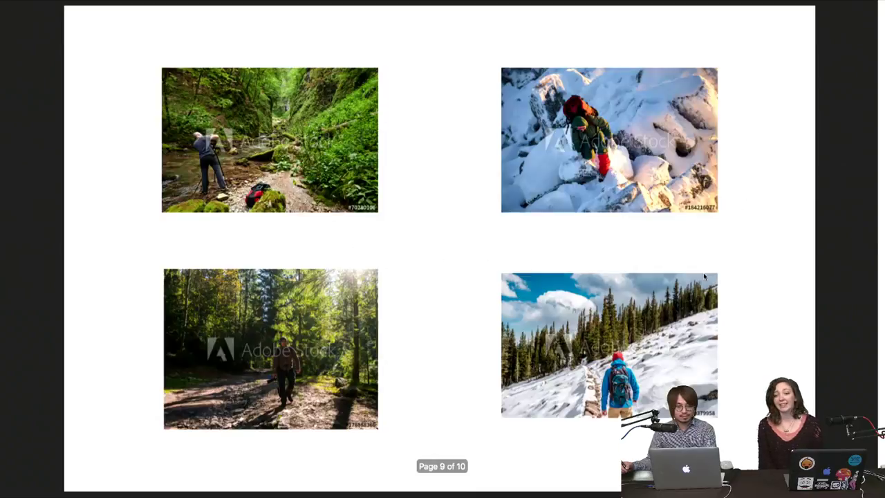
key("Left")
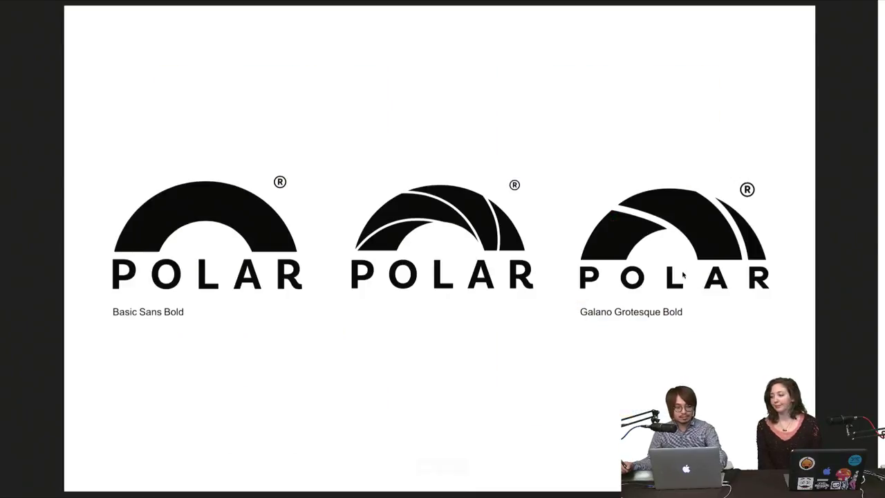
key("Escape")
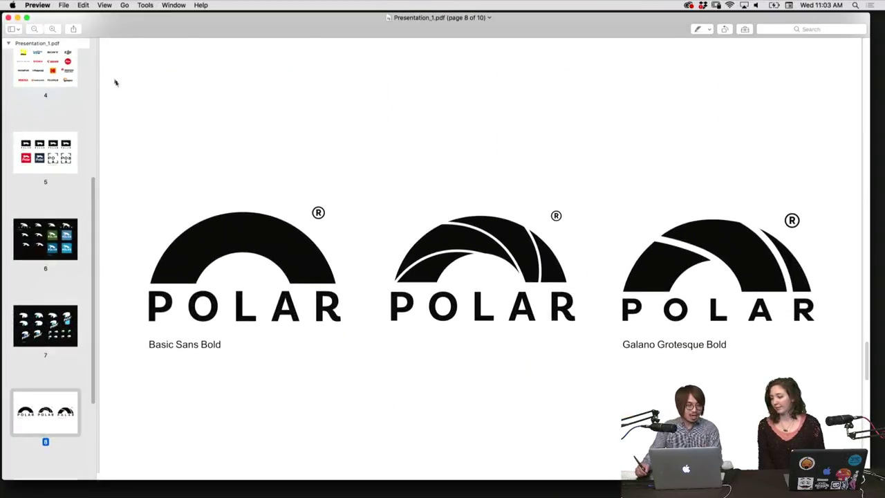
Close Presentation_1.pdf and present Presentation_day2_2.pdf full screen.
left_click(9, 17)
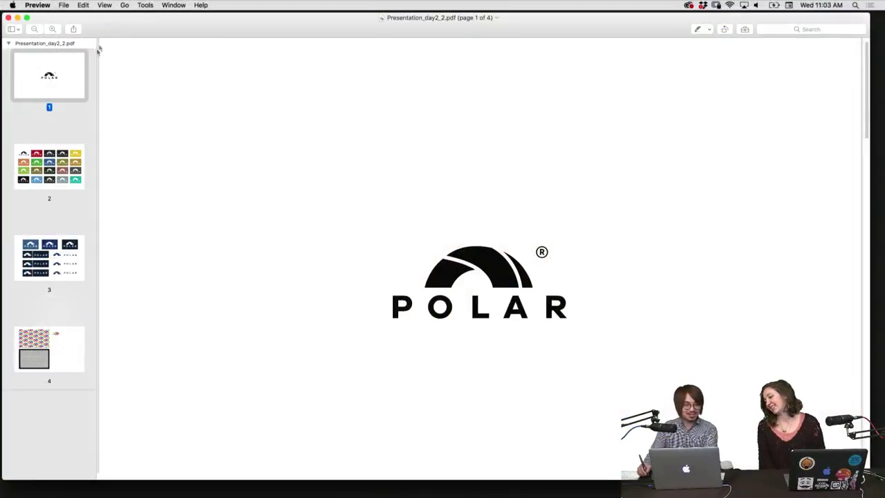
left_click(105, 5)
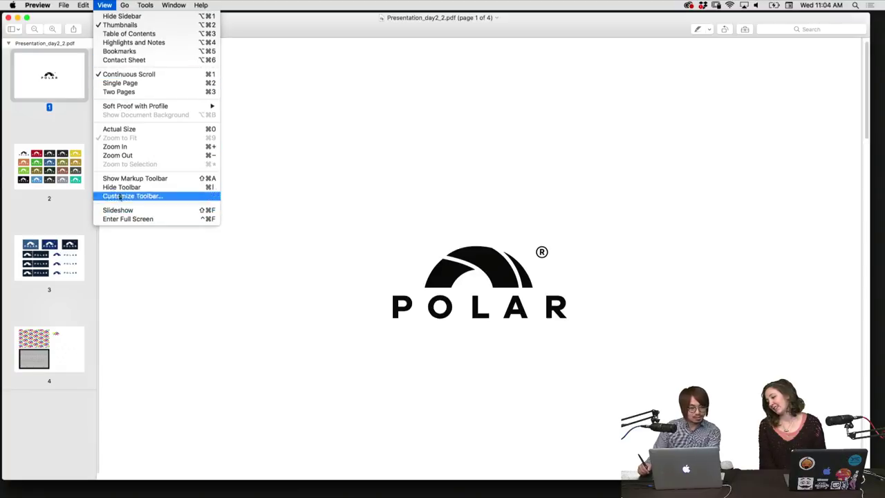
left_click(124, 219)
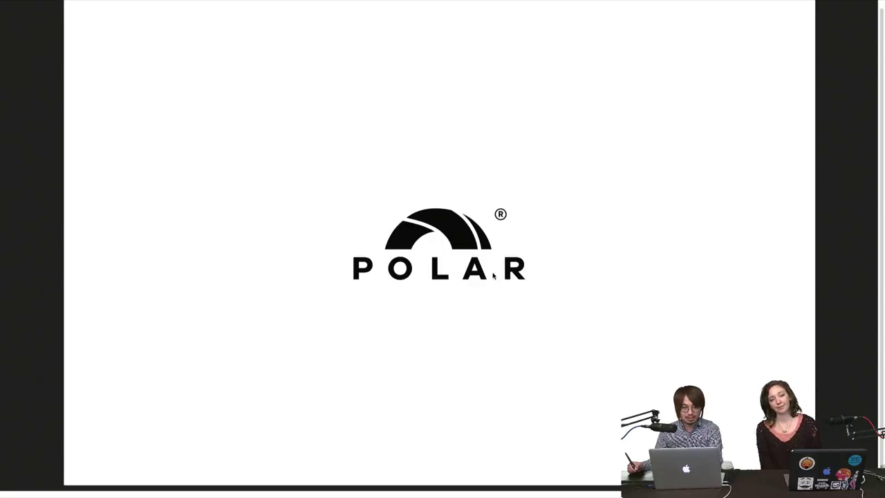
Advance to page 2, the grid of twenty coloured POLAR logo variations.
key("Right")
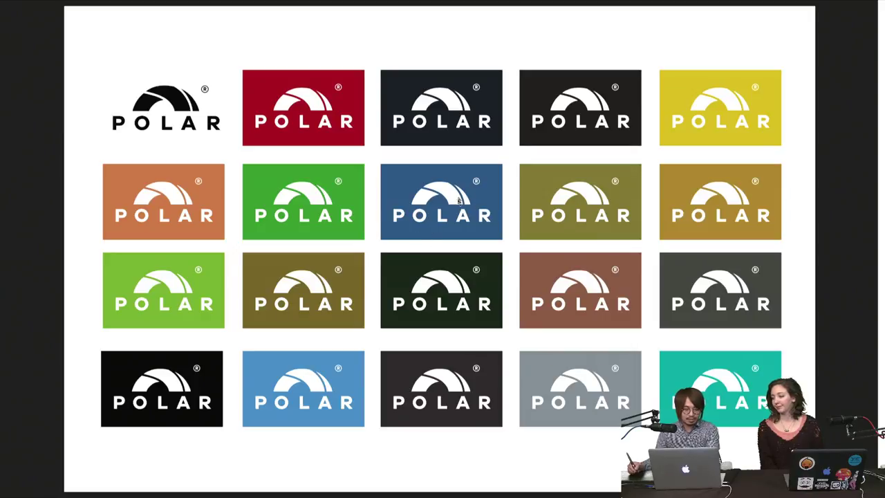
Advance to page 3, the POLAR logos on blue shades with navy and white lockups.
key("Right")
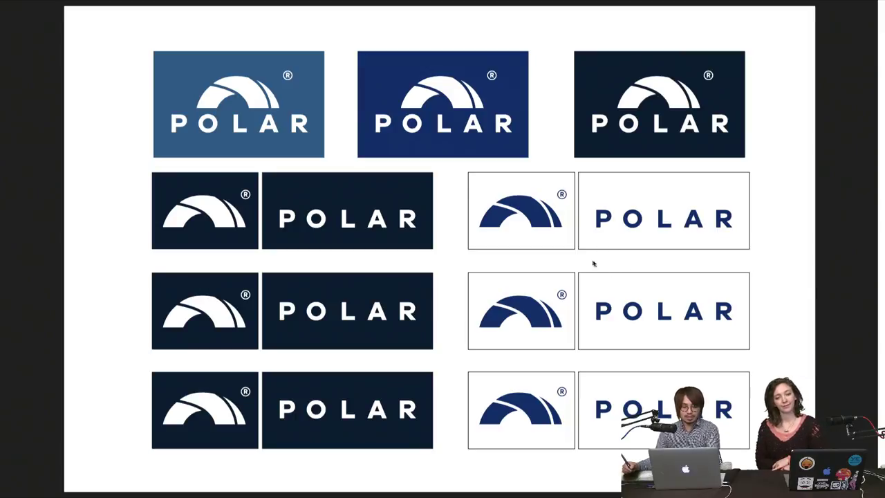
Move on to the page 4 rainbow-arc and green-circle pattern page, briefly stepping back once.
key("Right")
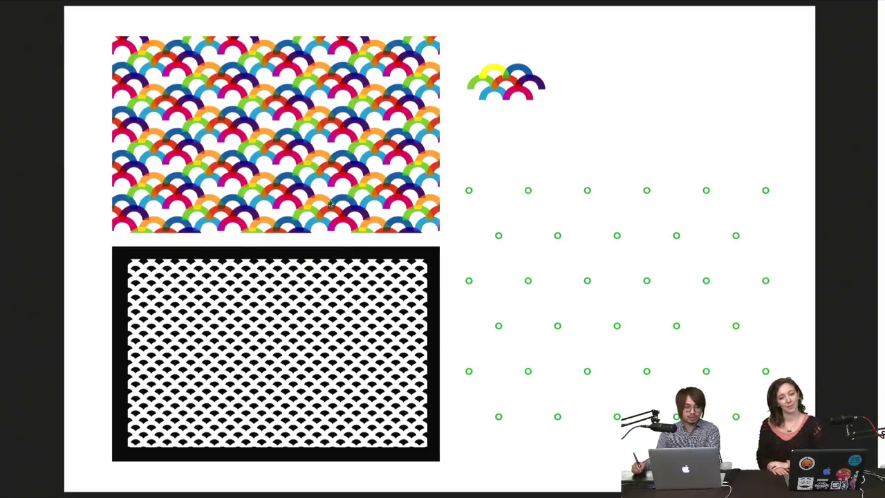
key("Left")
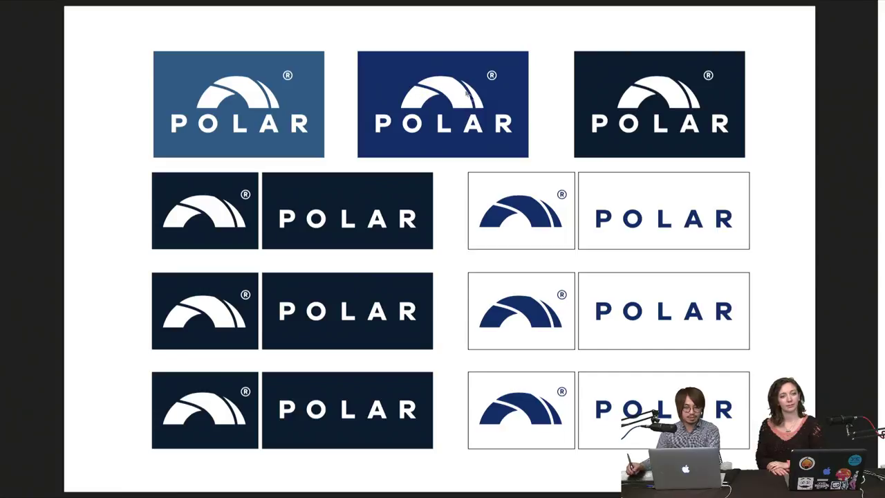
key("Right")
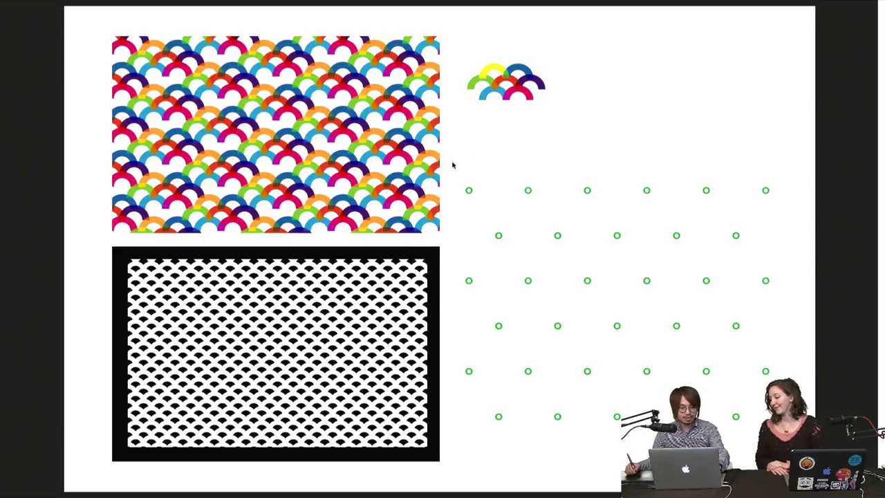
Exit full screen to show Presentation_day2_2.pdf windowed on page 4 of 4.
key("Escape")
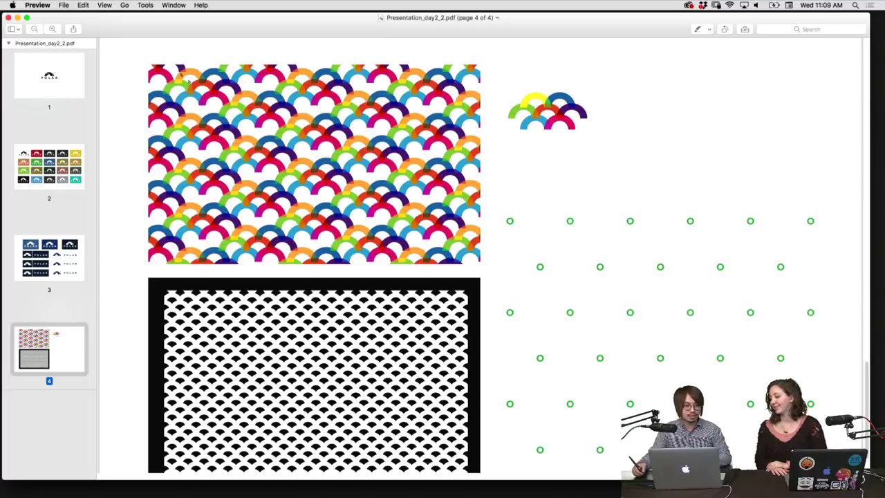
Close the presentation and browse in Finder from ADOBE to the Adobe Stock > Psd folder.
left_click(8, 18)
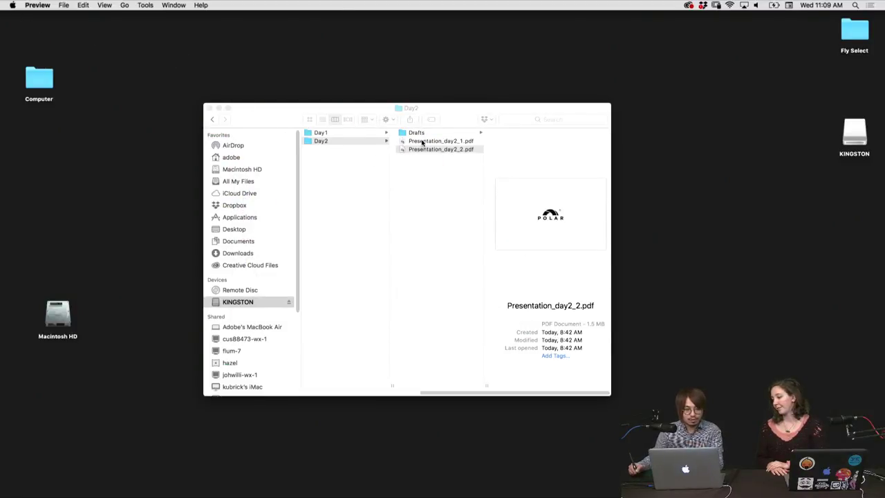
left_click(355, 141)
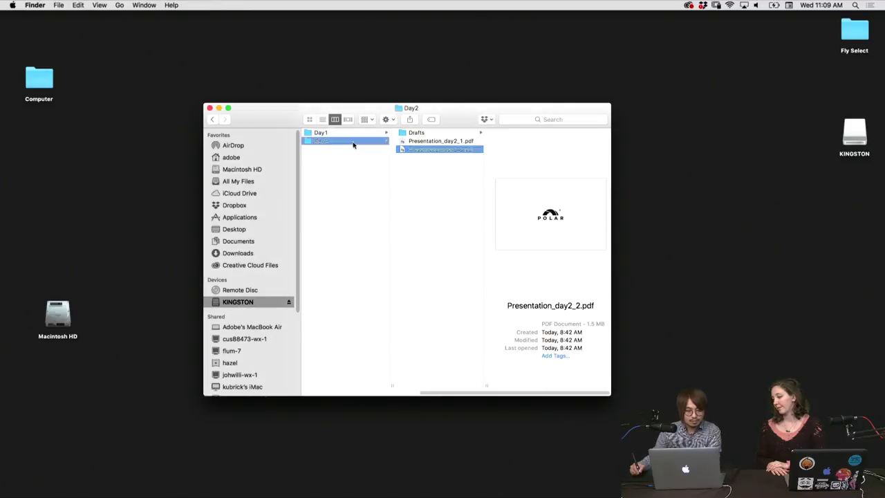
key("Left")
key("Left")
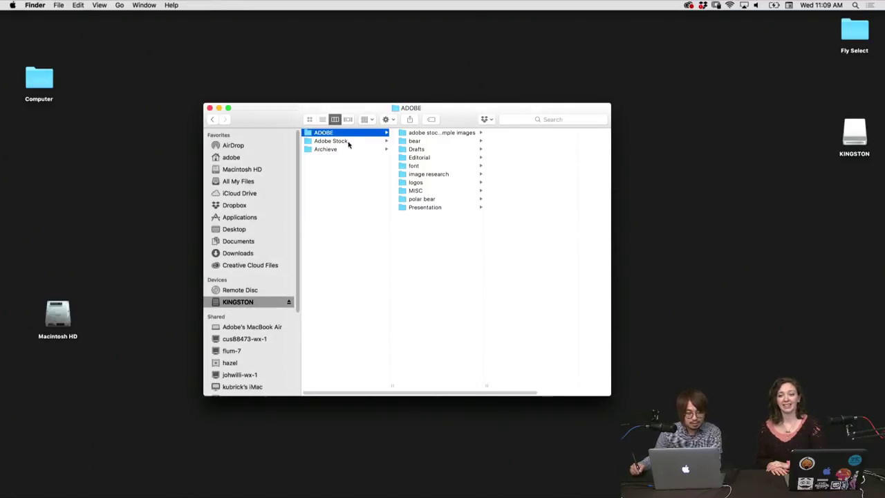
left_click(349, 144)
left_click(351, 149)
left_click(373, 142)
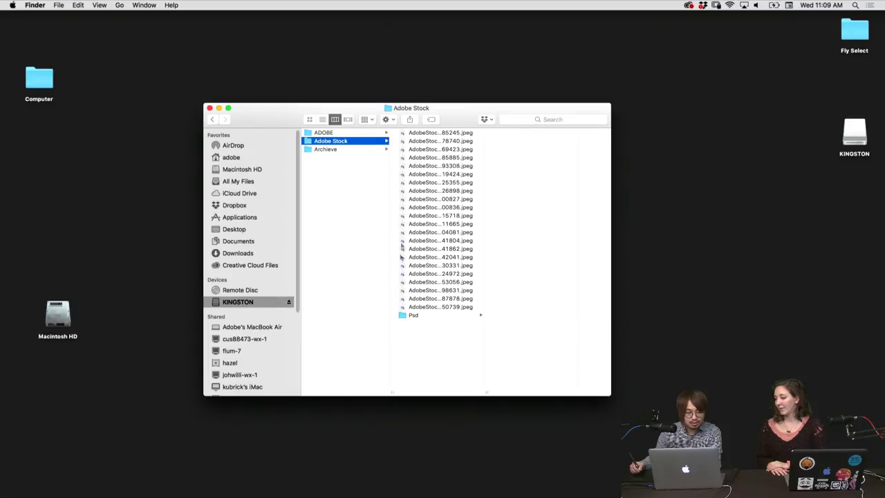
left_click(414, 315)
Open the backpack mockup AdobeStock_45269423.psd in Photoshop.
key("Right")
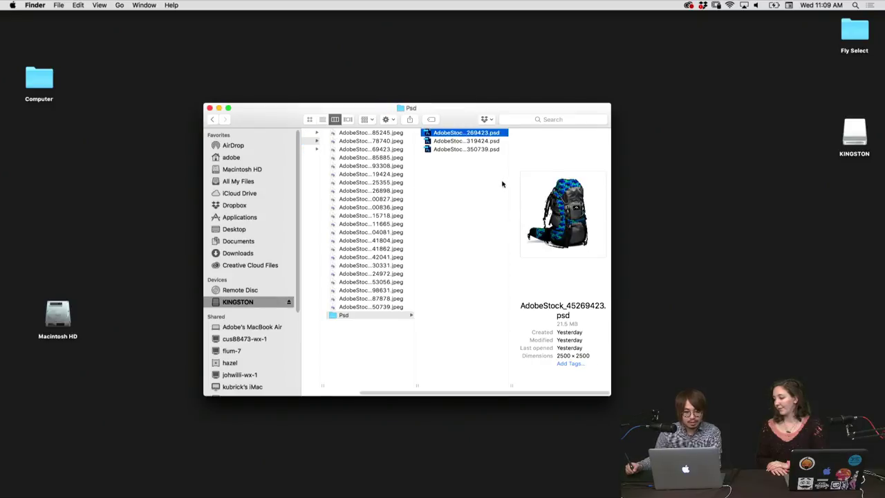
key("Down")
left_click(482, 133)
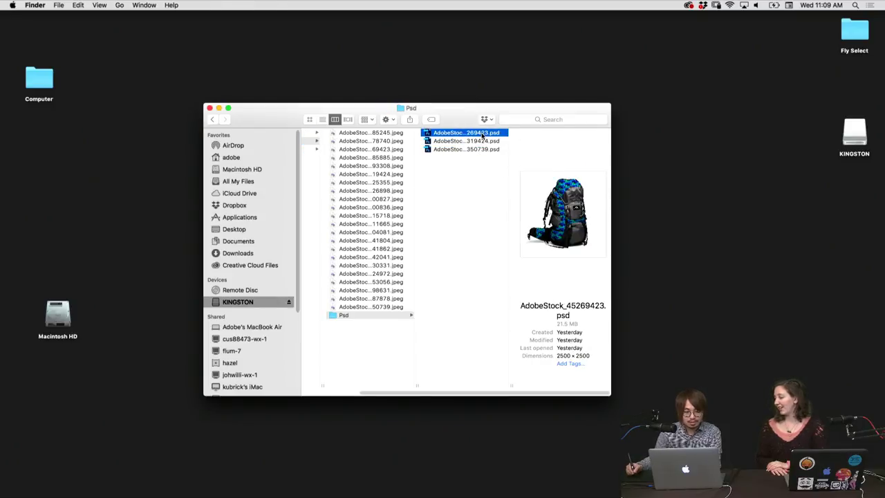
double_click(482, 133)
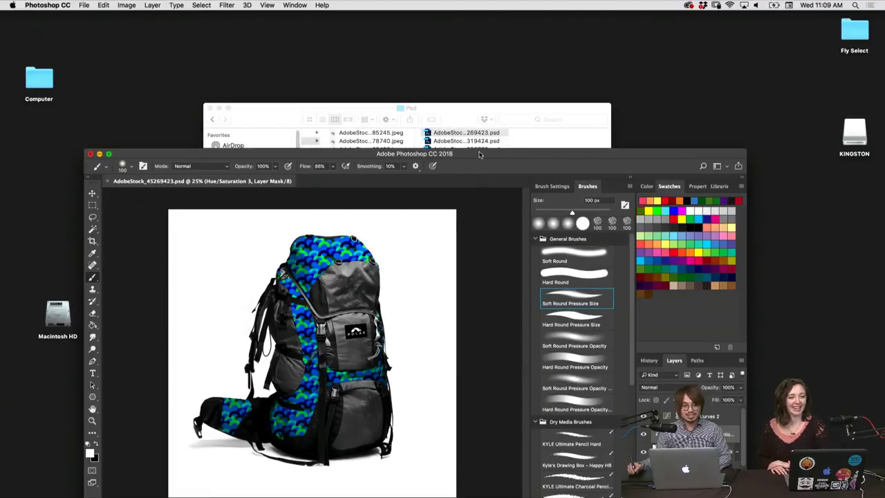
Raise and enlarge the Photoshop window over the file browser, then collapse the brush panels.
left_click_drag(479, 155, 479, 20)
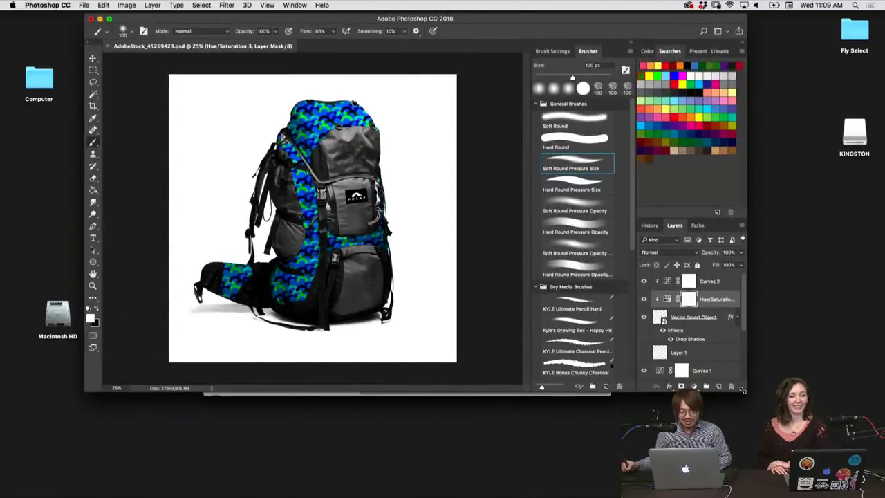
left_click_drag(742, 390, 811, 475)
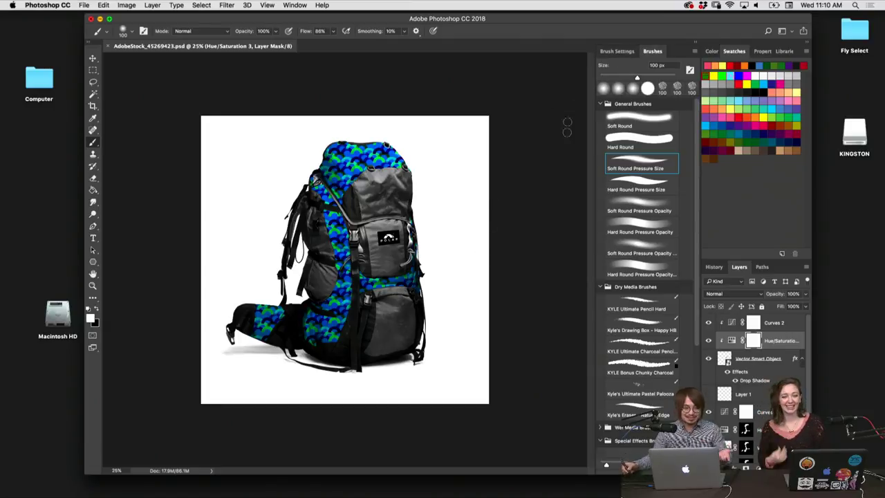
left_click(617, 51)
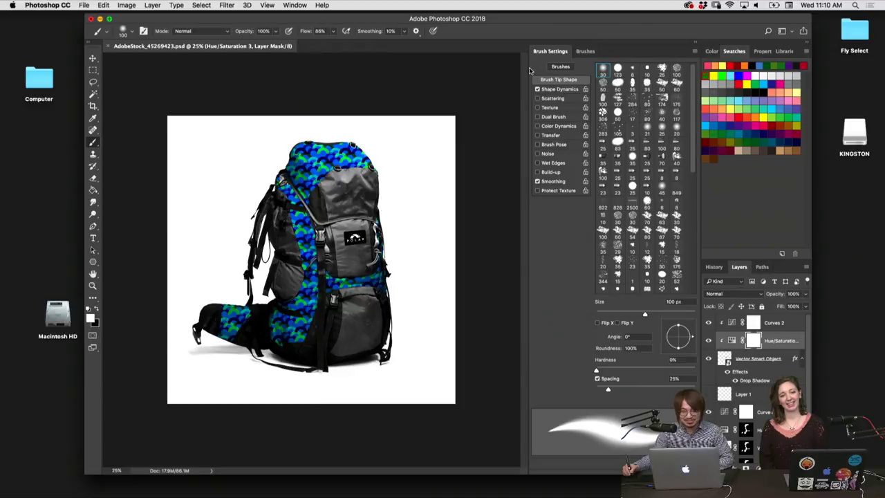
left_click(693, 45)
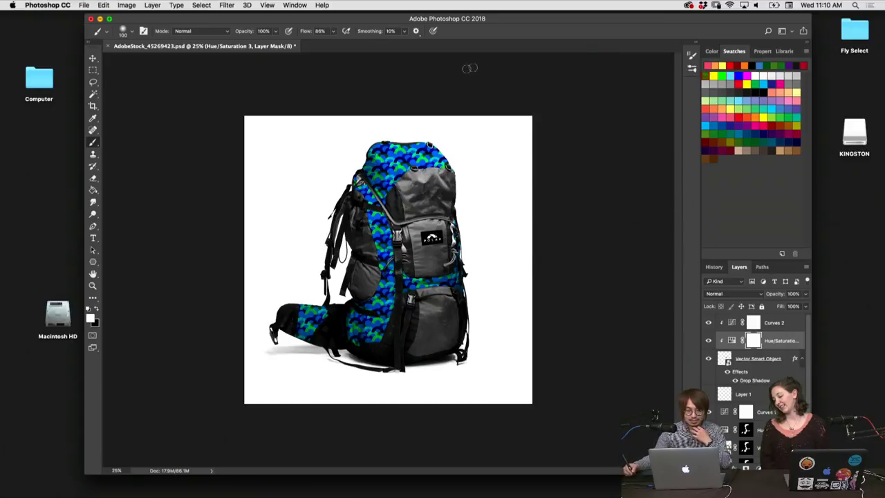
left_click(93, 59)
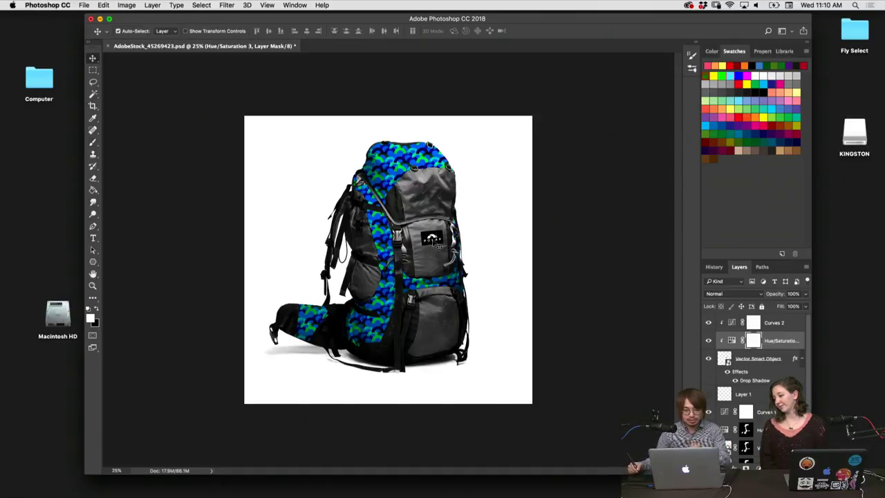
key("super+equal")
key("super+equal")
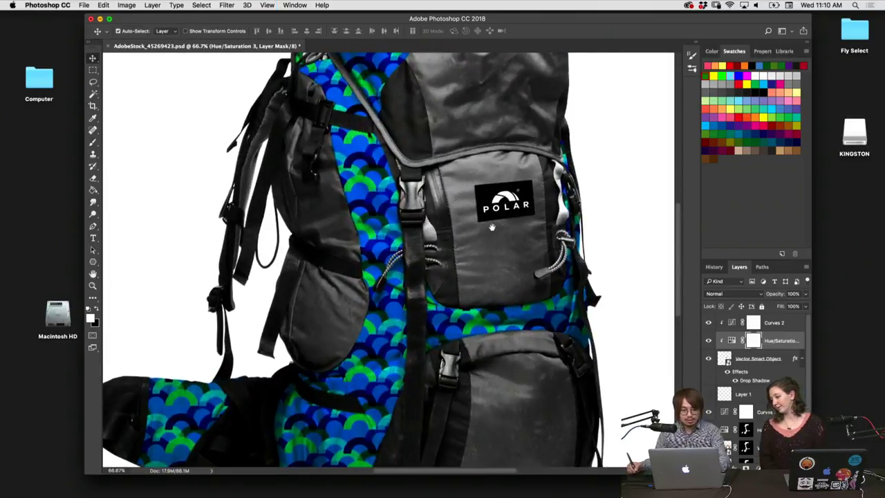
scroll(484, 223, "up", 2)
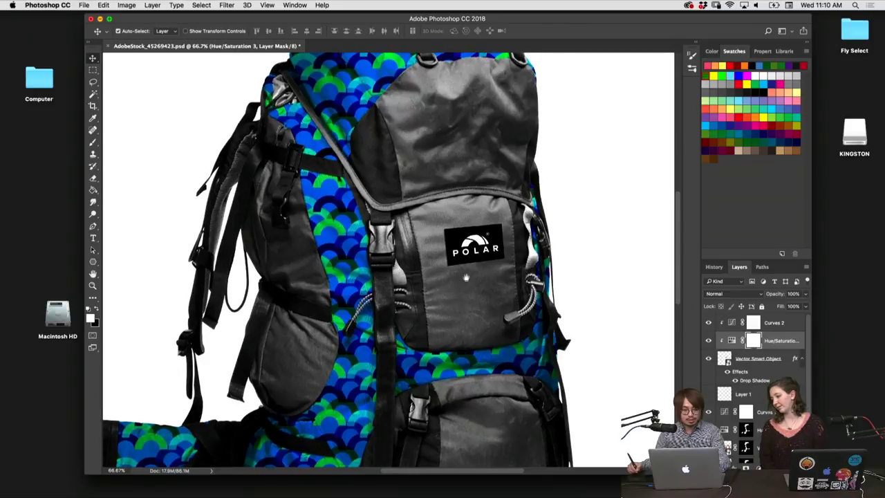
scroll(484, 249, "up", 2)
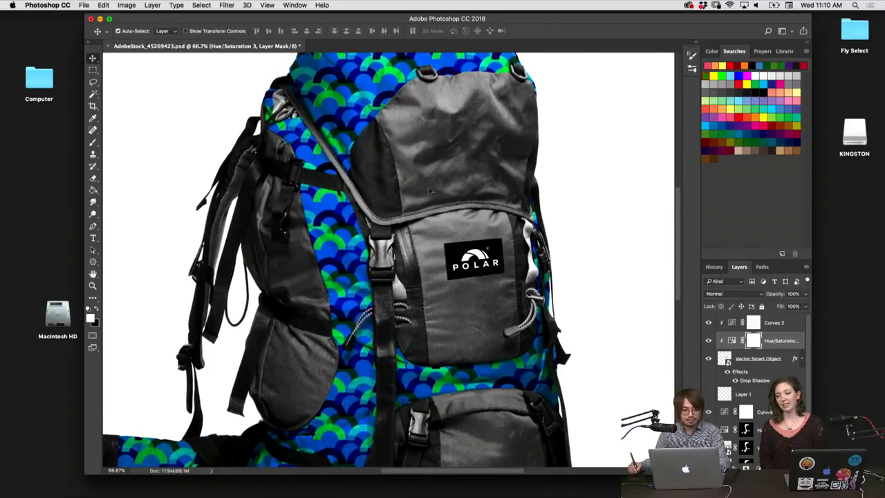
scroll(426, 200, "up", 5)
scroll(400, 274, "right", 3)
scroll(399, 274, "down", 2)
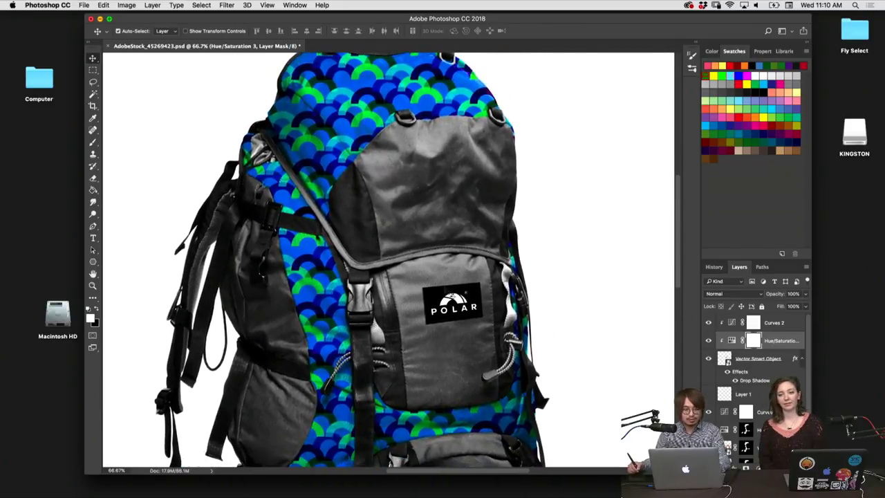
scroll(450, 290, "down", 10)
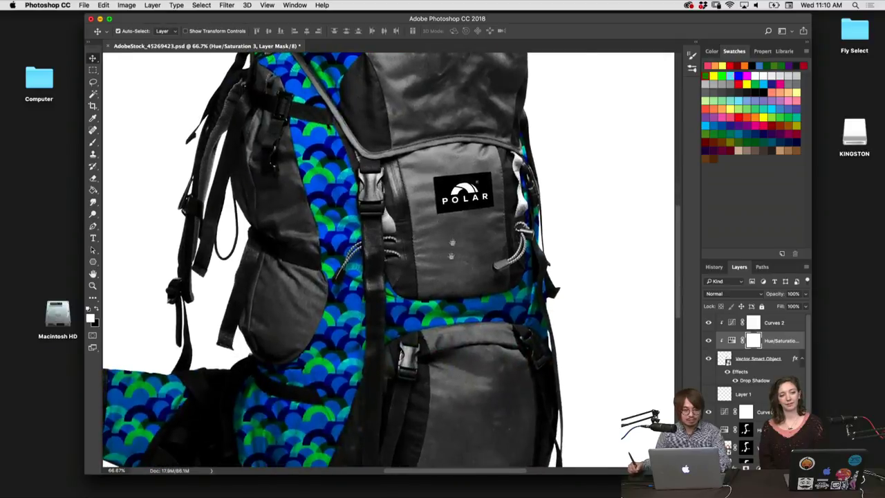
scroll(445, 253, "left", 3)
scroll(445, 253, "up", 8)
scroll(446, 252, "left", 2)
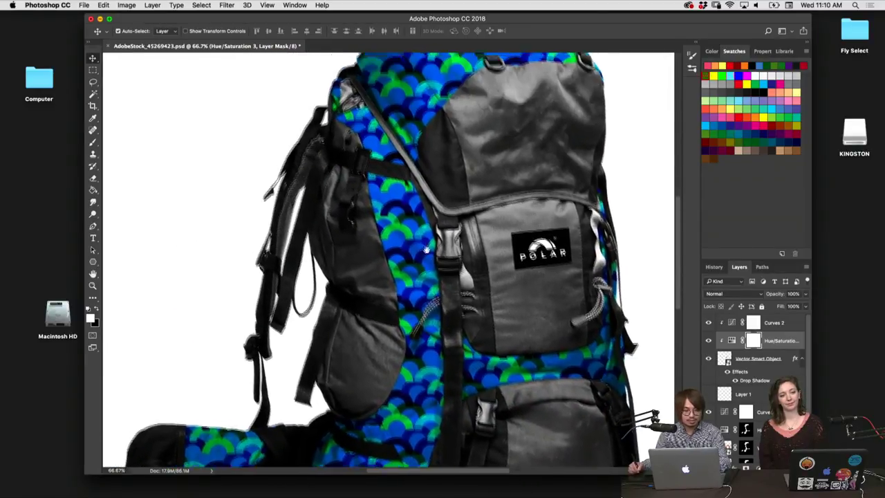
scroll(448, 285, "down", 3)
scroll(448, 285, "up", 2)
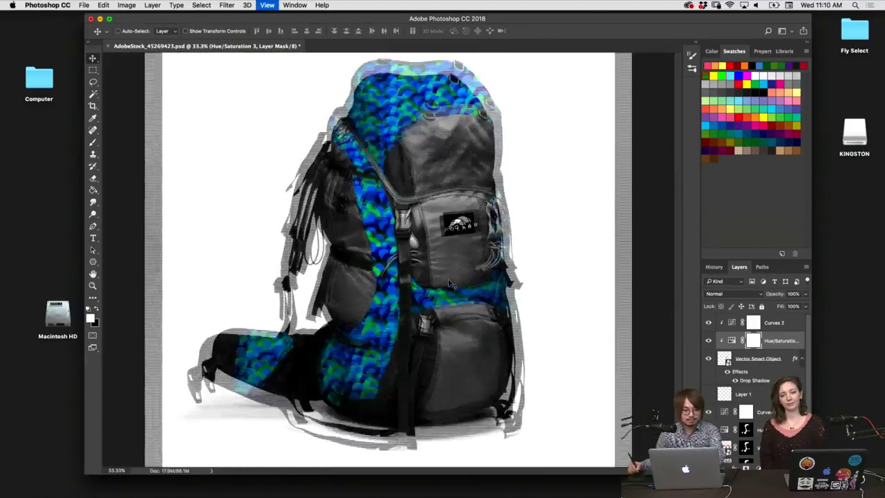
scroll(451, 286, "down", 2)
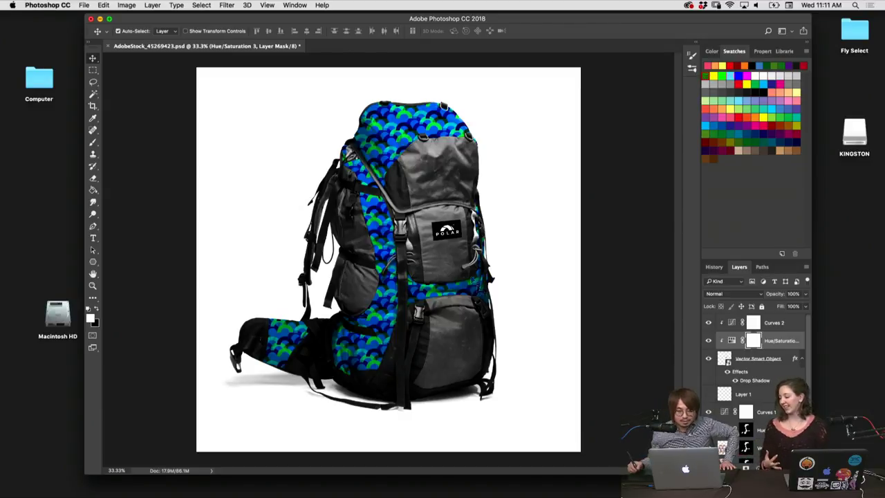
left_click(726, 359)
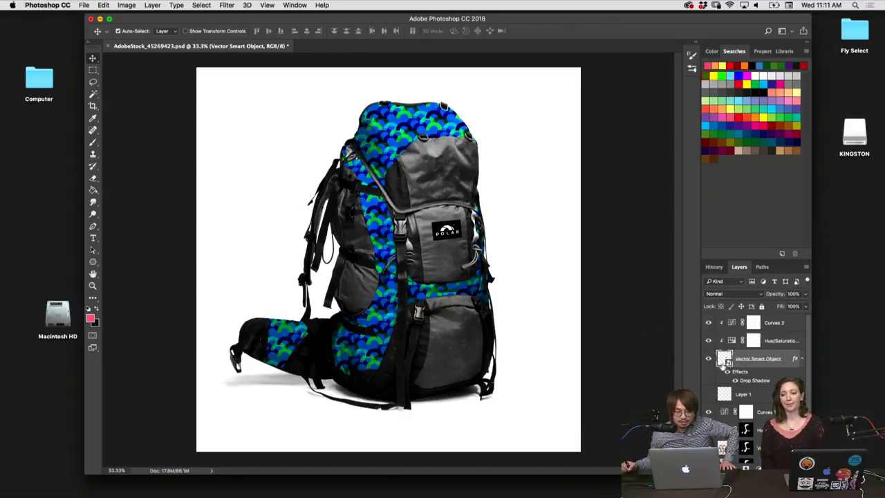
scroll(808, 374, "down", 1)
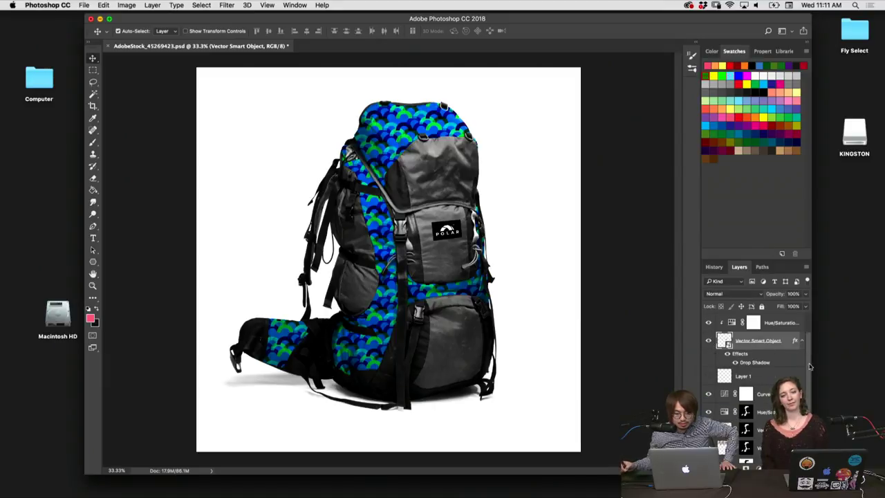
scroll(810, 367, "down", 2)
left_click(766, 384)
left_click(762, 402)
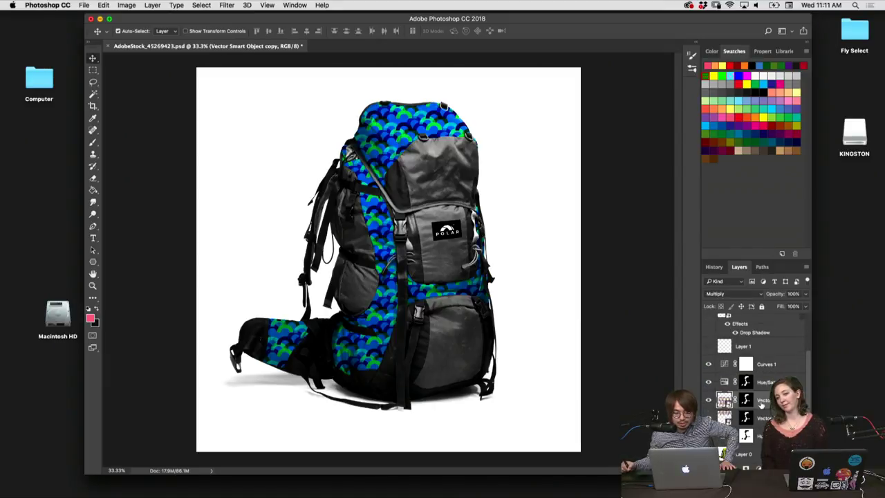
left_click(765, 385)
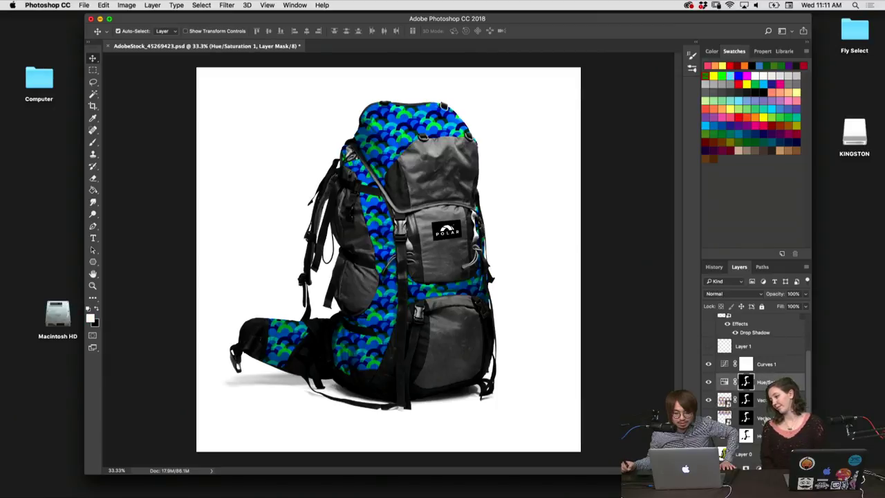
left_click(762, 403)
left_click(765, 384)
left_click(765, 390)
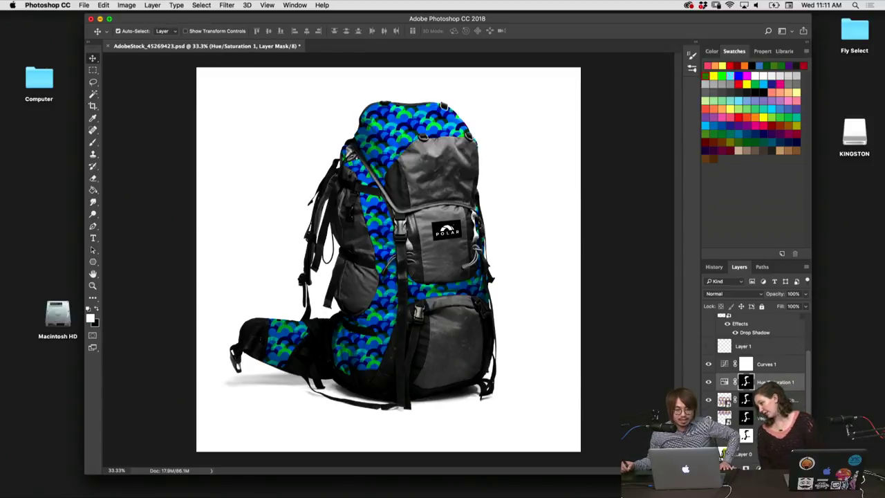
left_click(763, 401)
left_click(766, 386)
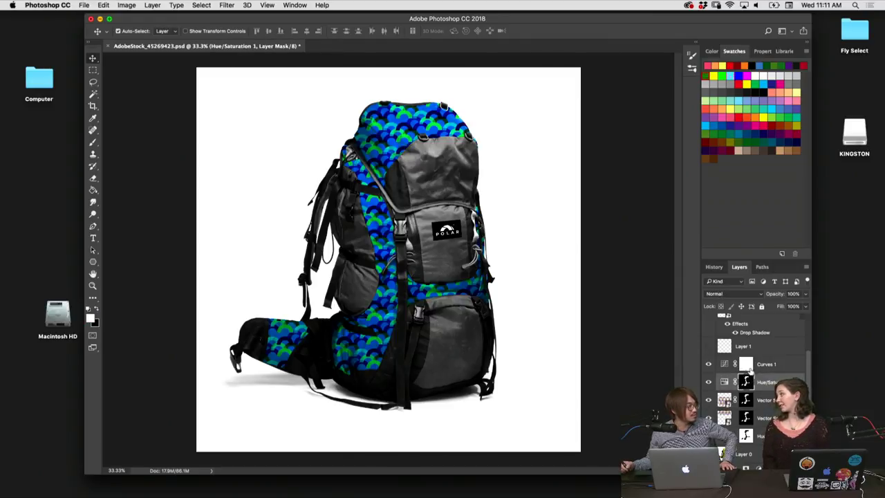
left_click(764, 403)
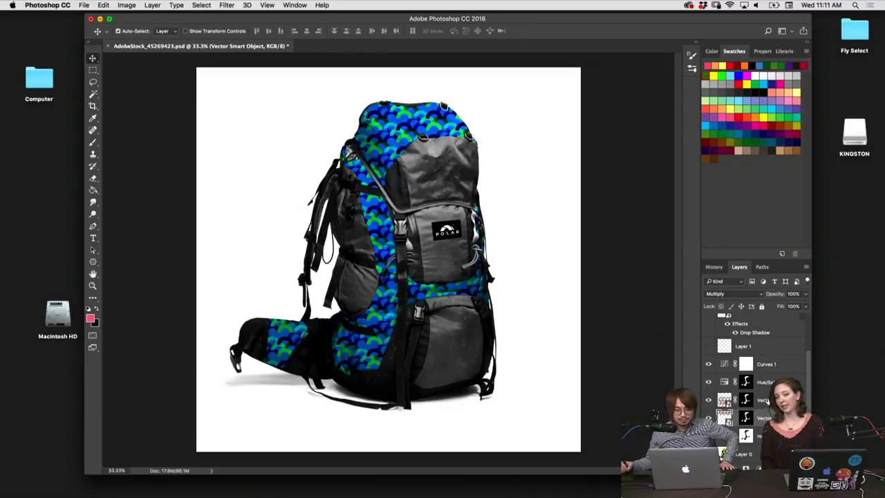
left_click(708, 400)
left_click(708, 400)
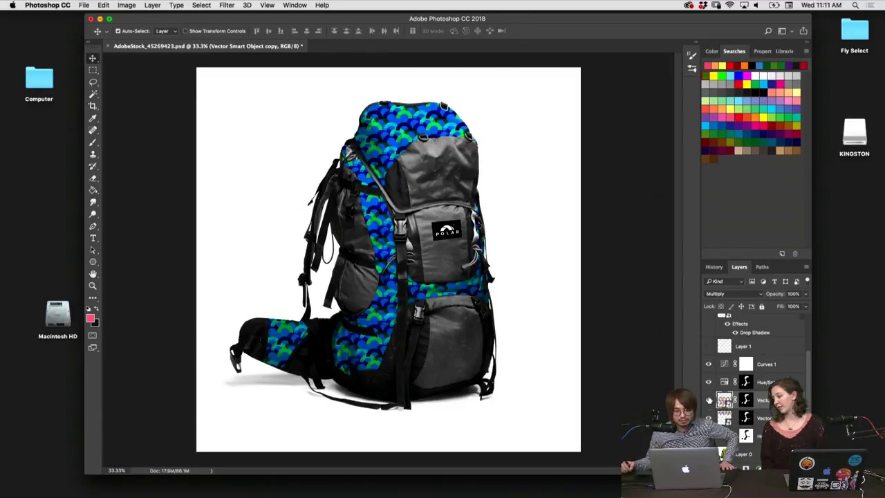
left_click(708, 418)
left_click(708, 417)
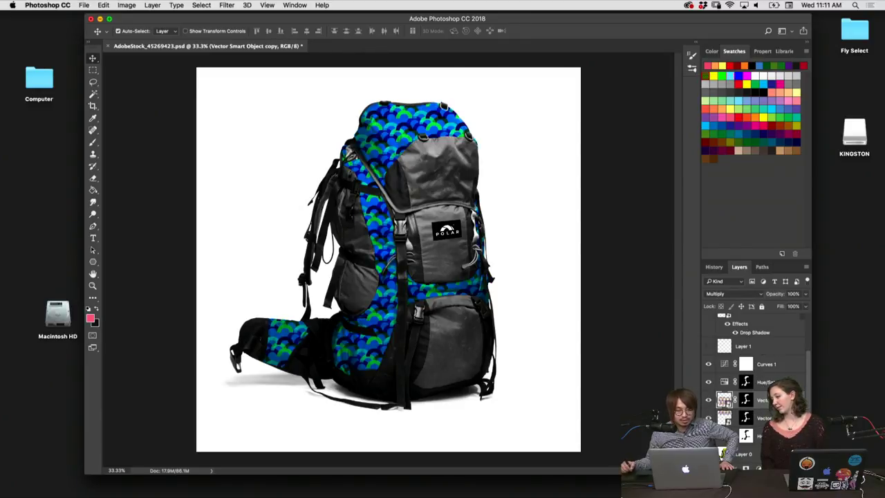
left_click(708, 406)
left_click(708, 408)
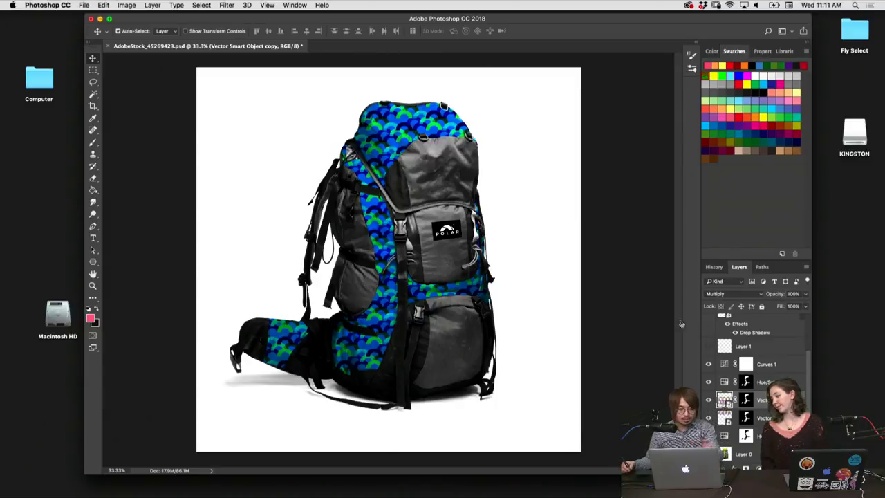
Open the smart object's pattern artwork in Illustrator and zoom in on it.
double_click(724, 401)
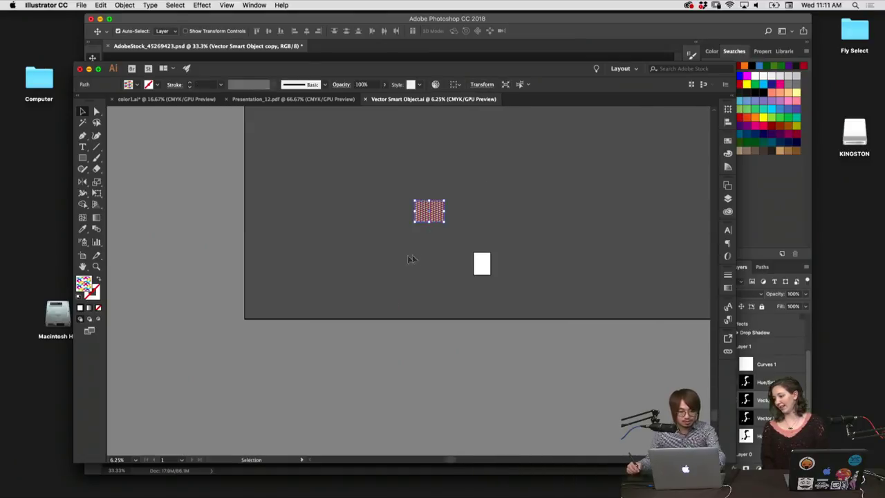
key("super+equal")
key("super+equal")
key("super+equal")
key("super+equal")
key("super+equal")
key("super+equal")
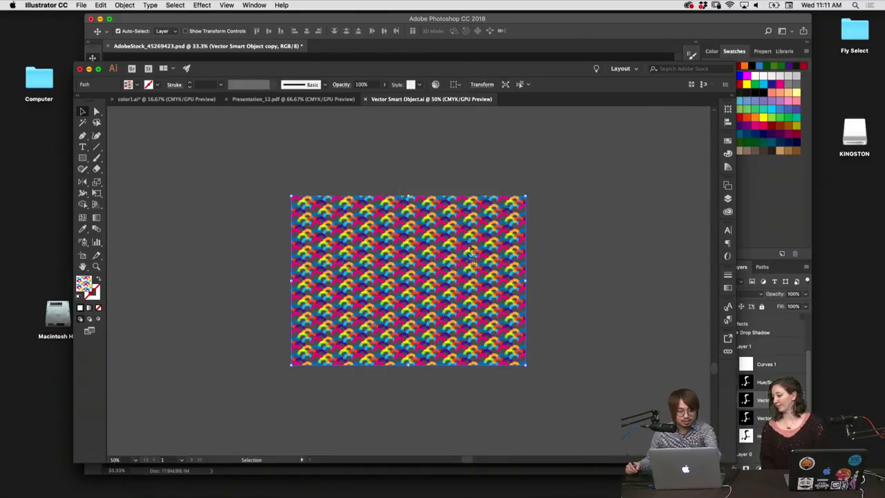
key("super+equal")
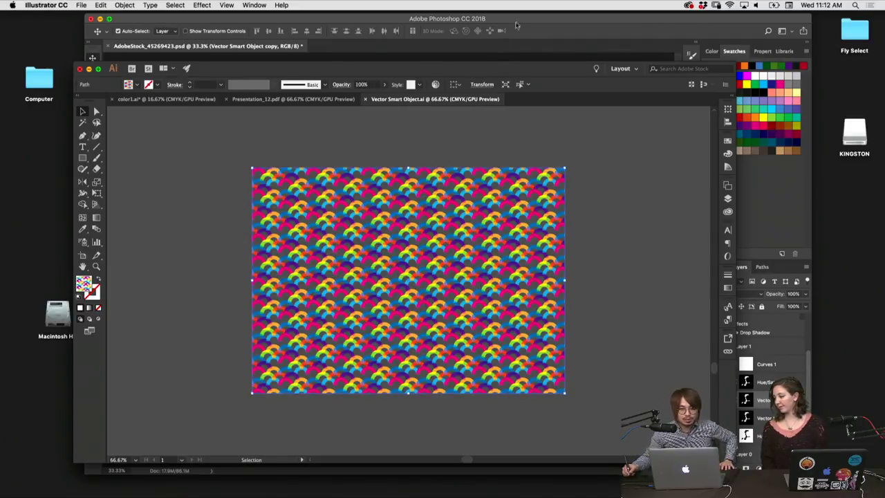
Return to the backpack mockup in Photoshop and enlarge its window to full height.
left_click(516, 26)
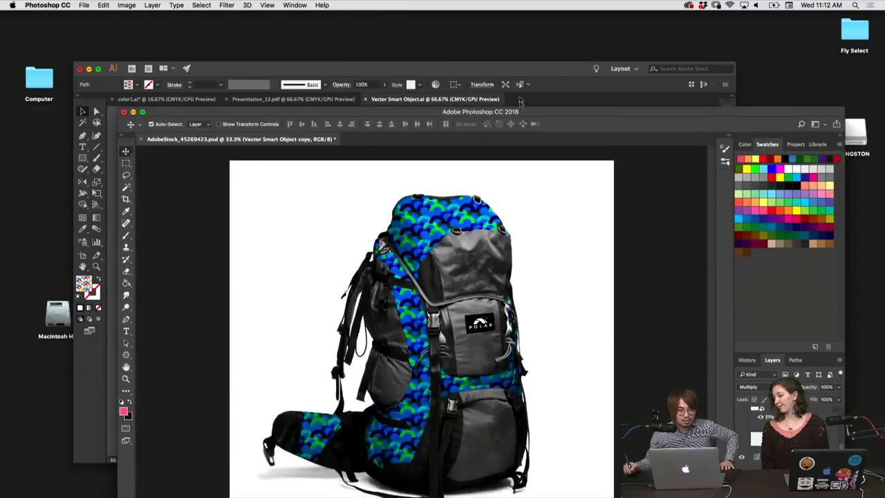
left_click(520, 74)
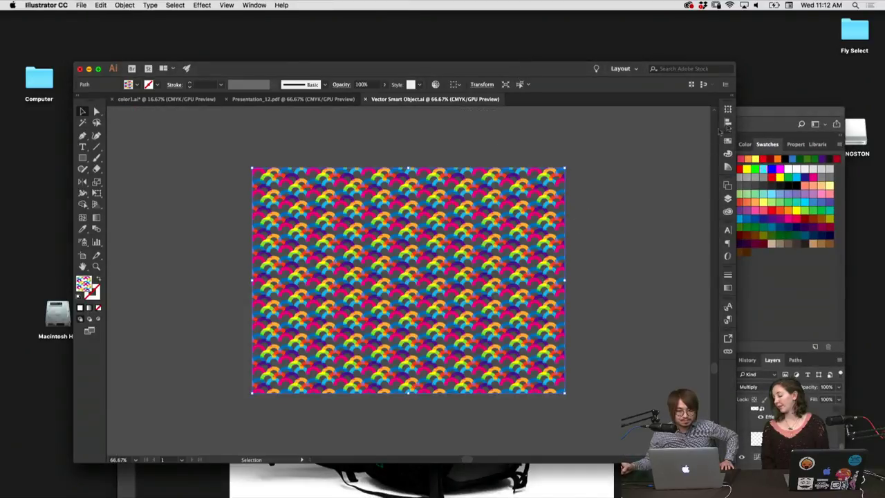
left_click(745, 116)
double_click(745, 117)
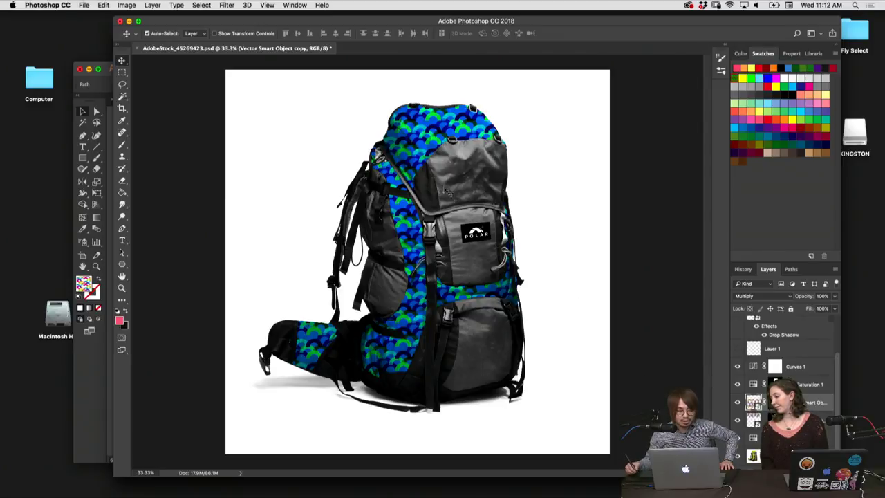
Toggle the lower backpack pattern layer's visibility off and back on.
left_click(738, 401)
left_click(737, 402)
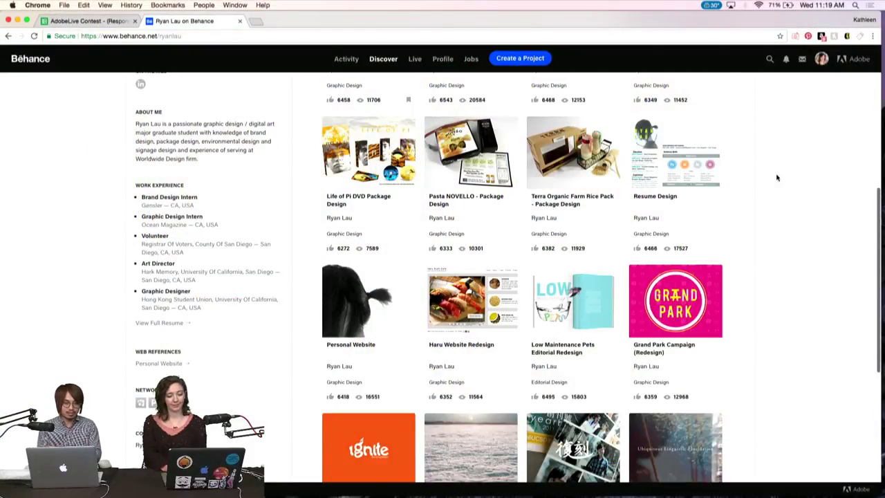
Open the ARCHITOPIA Lecture Series Poster & Brochure Design project and scroll through its images.
scroll(711, 289, "up", 5)
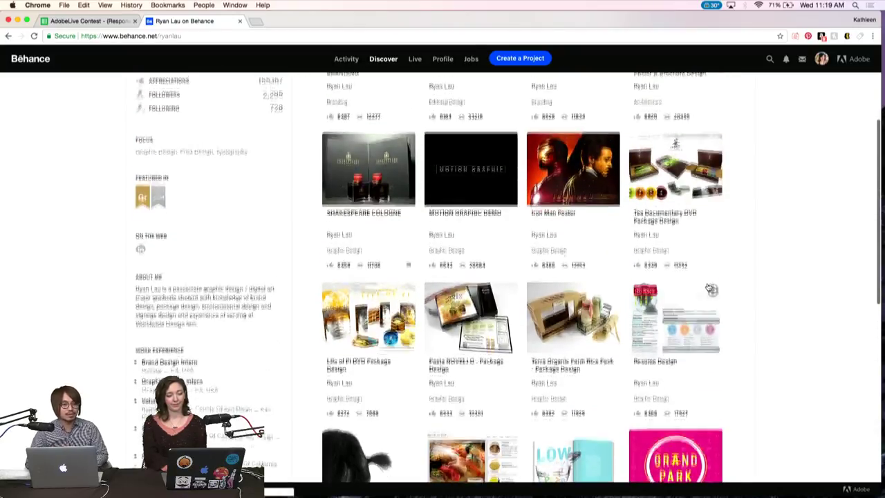
scroll(711, 289, "up", 5)
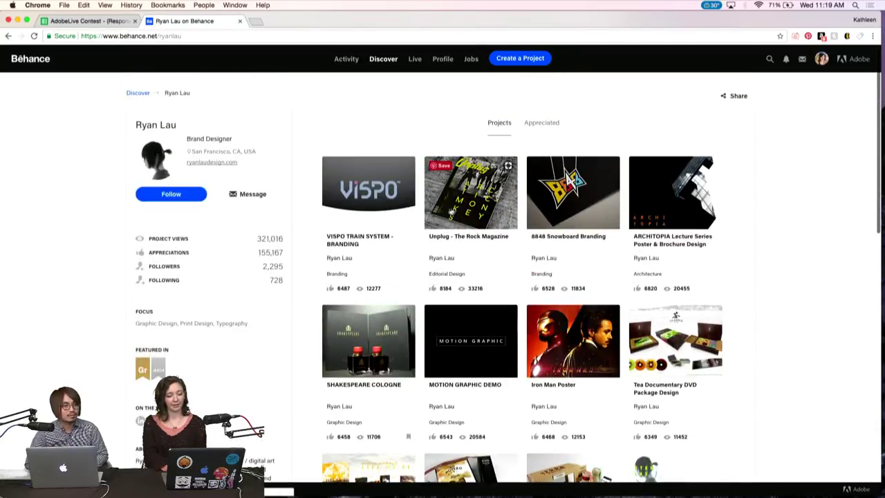
left_click(671, 194)
scroll(472, 275, "down", 15)
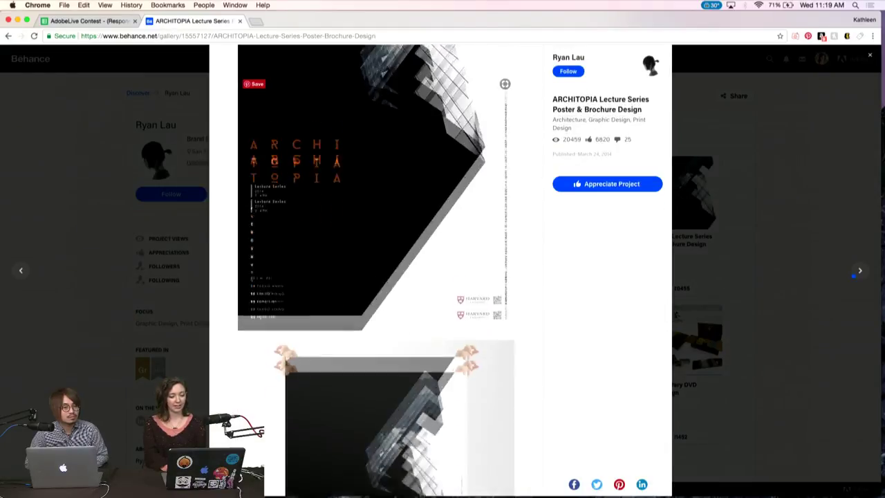
scroll(472, 276, "down", 4)
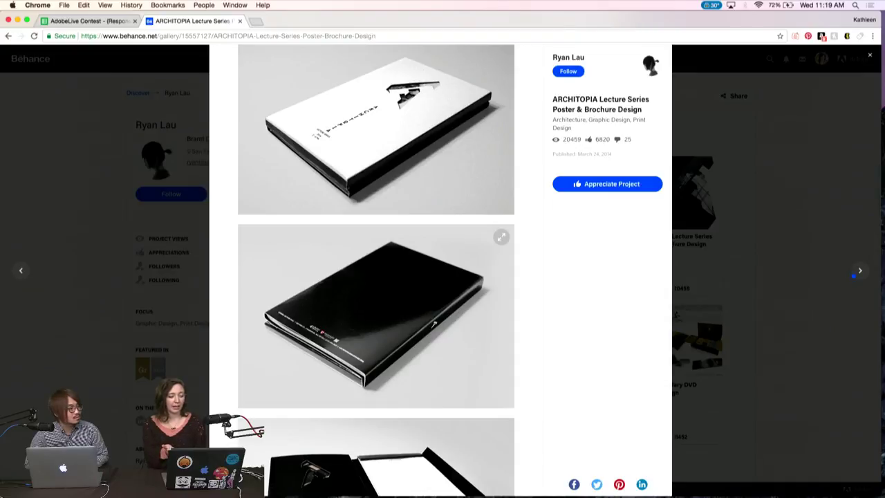
scroll(376, 272, "down", 4)
scroll(376, 271, "down", 15)
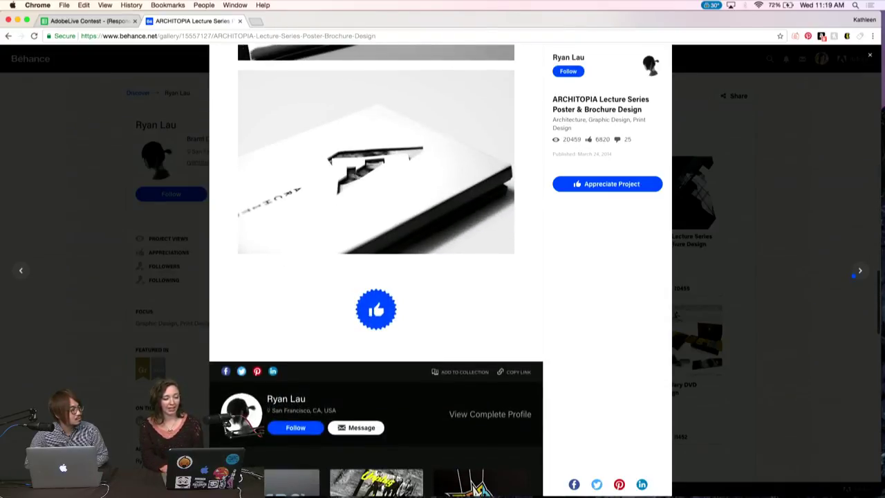
scroll(376, 271, "up", 10)
scroll(377, 271, "up", 4)
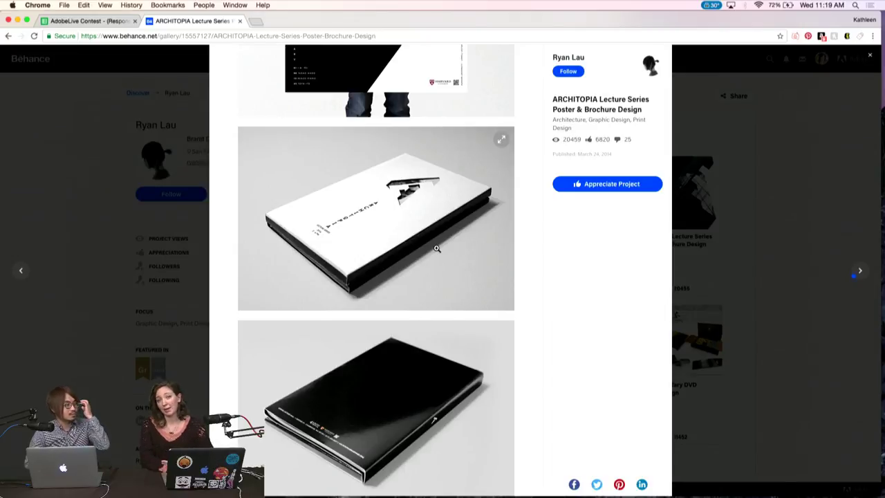
scroll(427, 195, "up", 6)
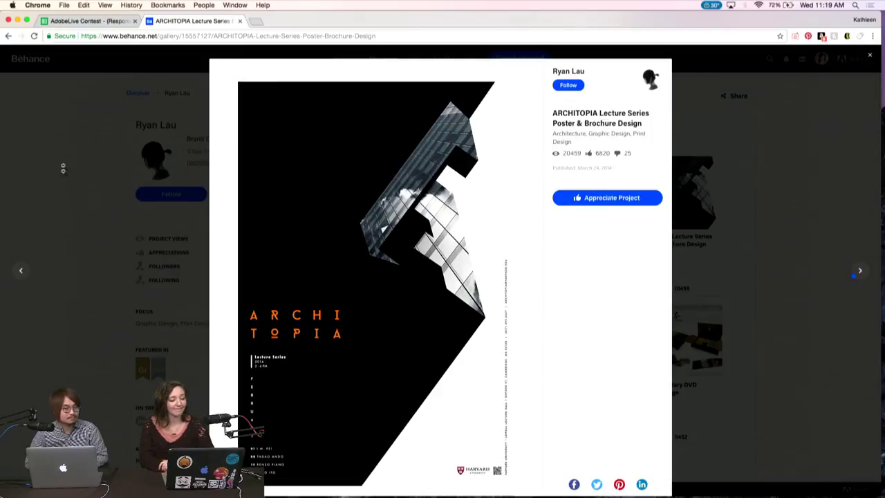
Dismiss the ARCHITOPIA project viewer to get back to the Behance profile.
left_click(76, 208)
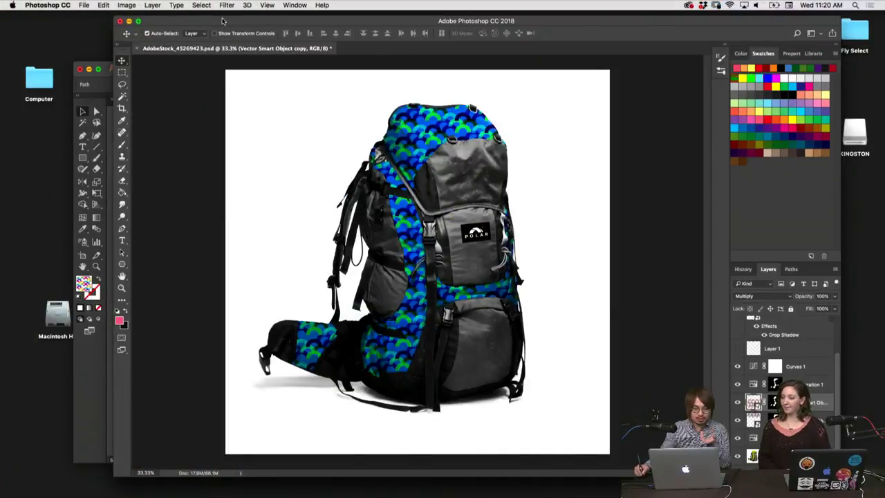
Open AdobeStock_183350739.psd, the hiker with the yellow backpack, from Finder's Psd folder.
left_click_drag(222, 20, 358, 136)
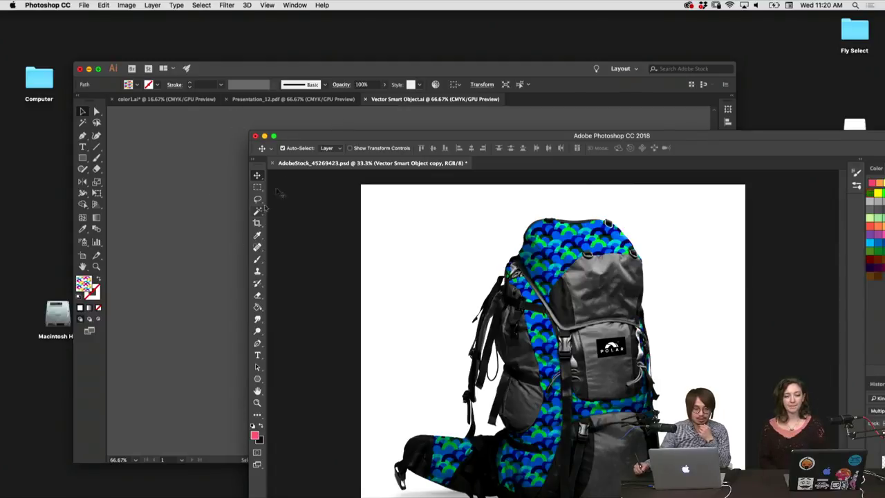
left_click_drag(484, 135, 372, 16)
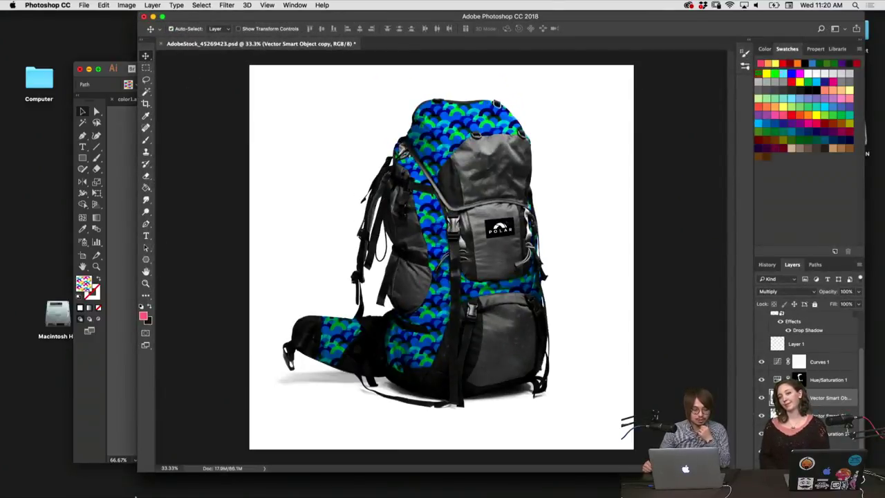
left_click(315, 487)
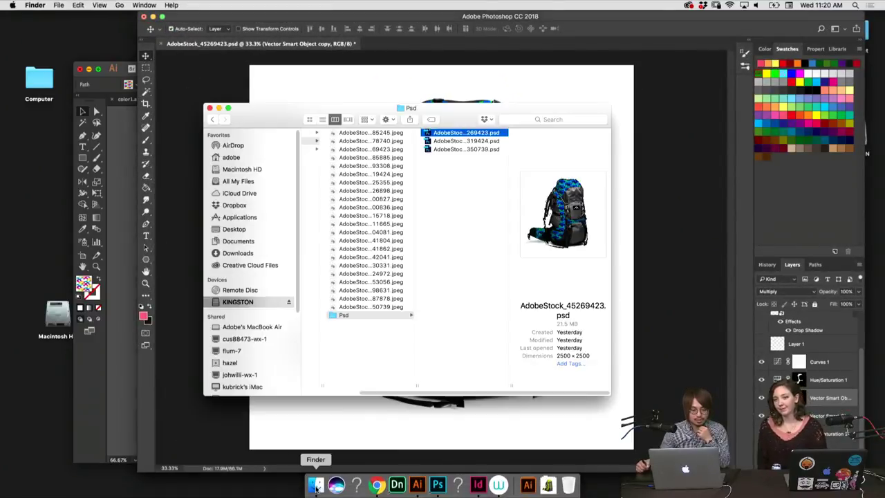
left_click(473, 150)
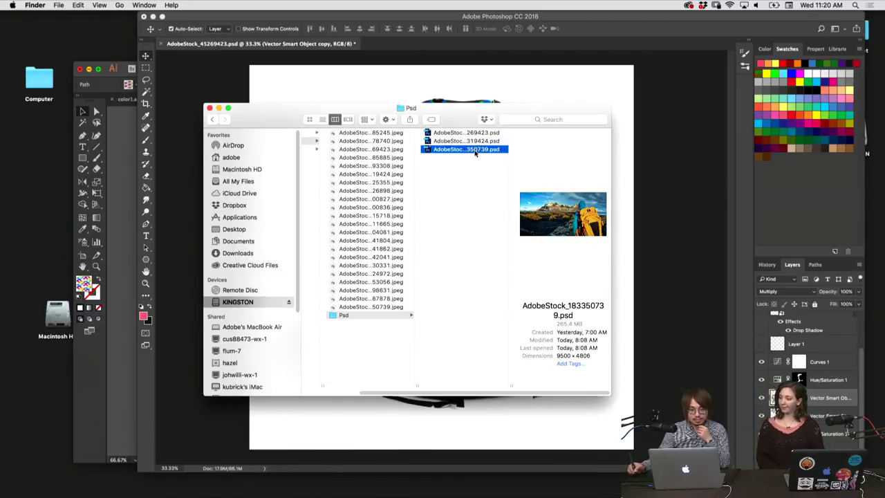
key("super+Tab")
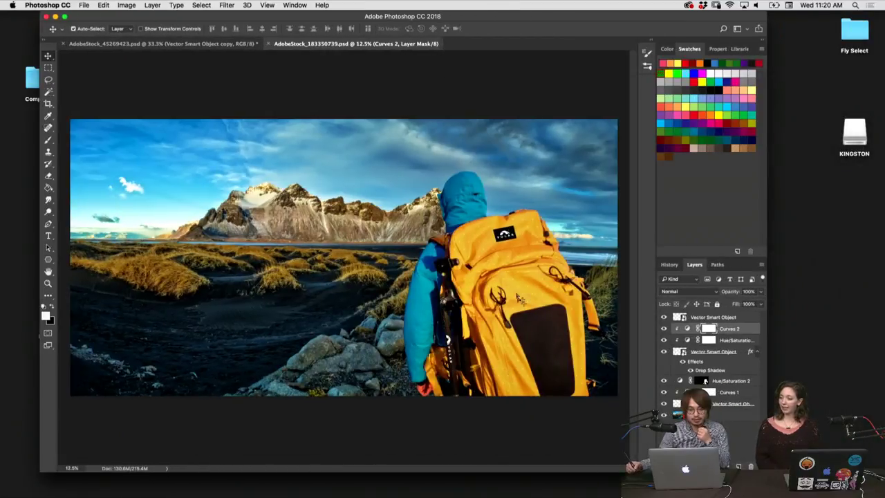
key("super+plus")
key("super+plus")
key("super+plus")
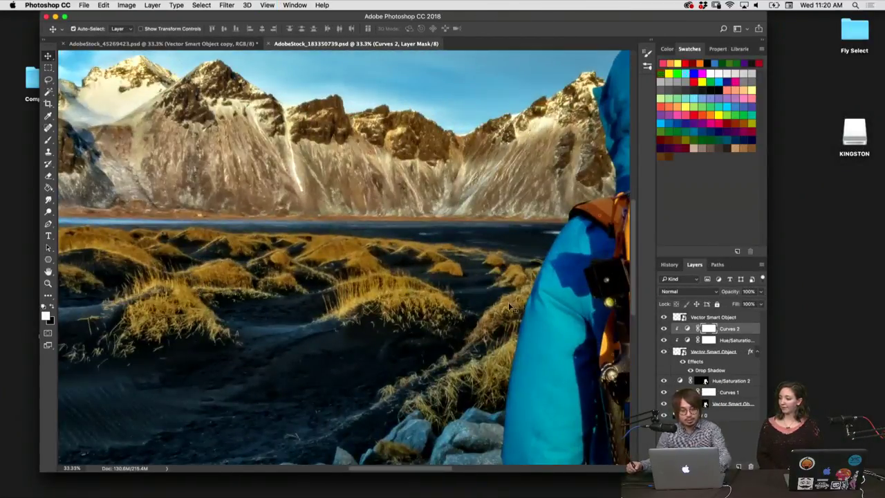
left_click_drag(505, 302, 444, 307)
left_click_drag(420, 272, 439, 299)
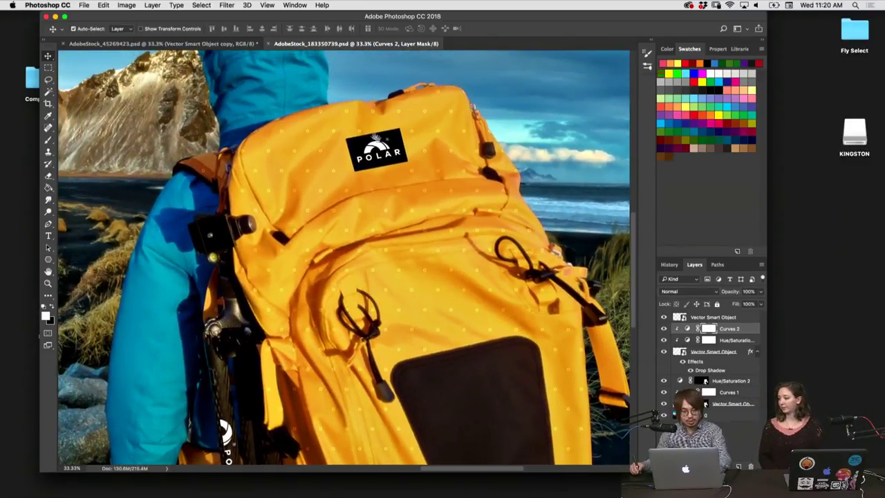
key("super+minus")
key("super+minus")
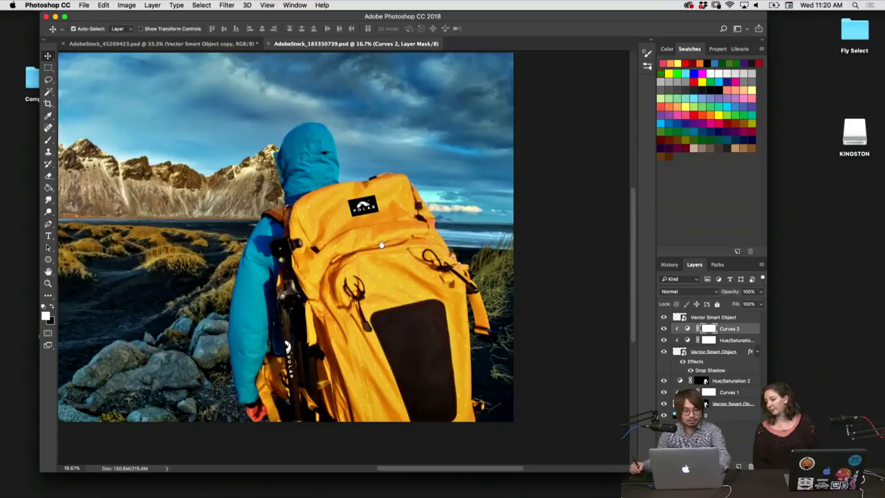
left_click_drag(381, 245, 445, 212)
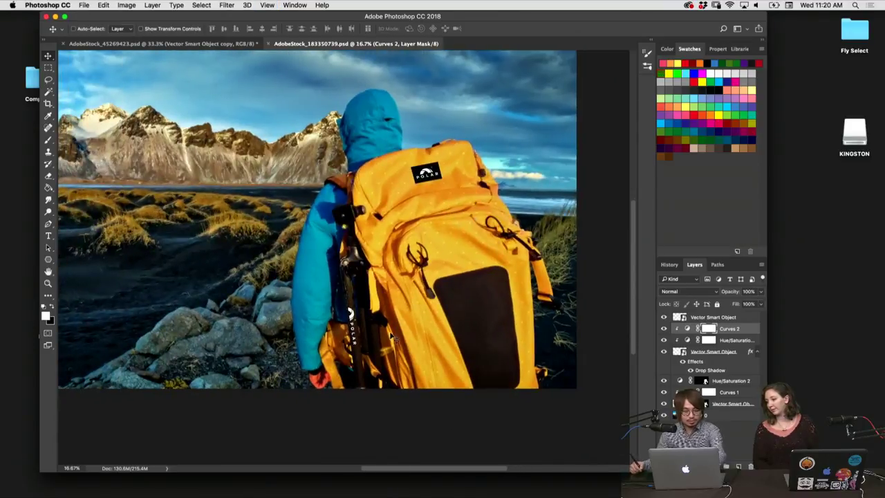
key("super+plus")
key("super+plus")
key("super+plus")
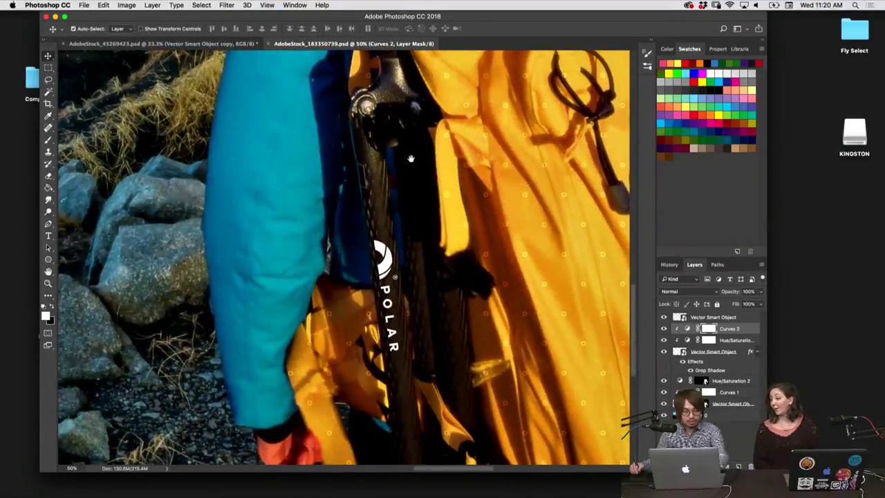
key("super+minus")
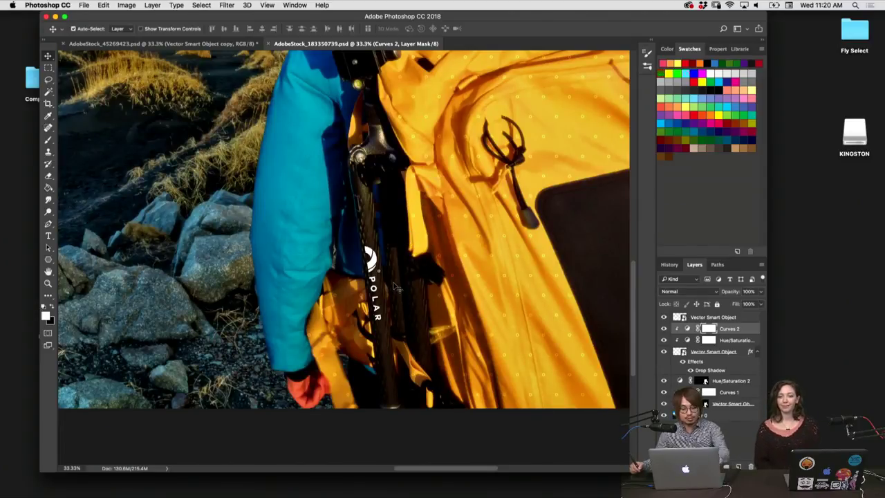
key("super+minus")
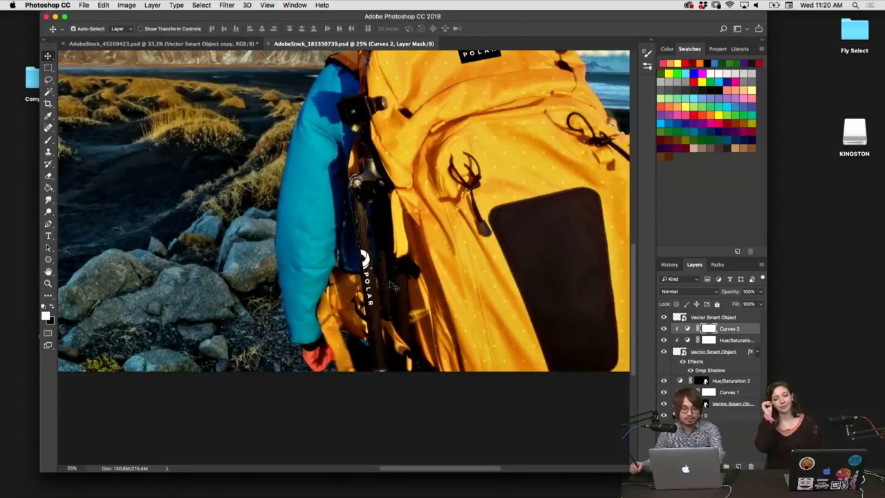
left_click_drag(398, 245, 419, 301)
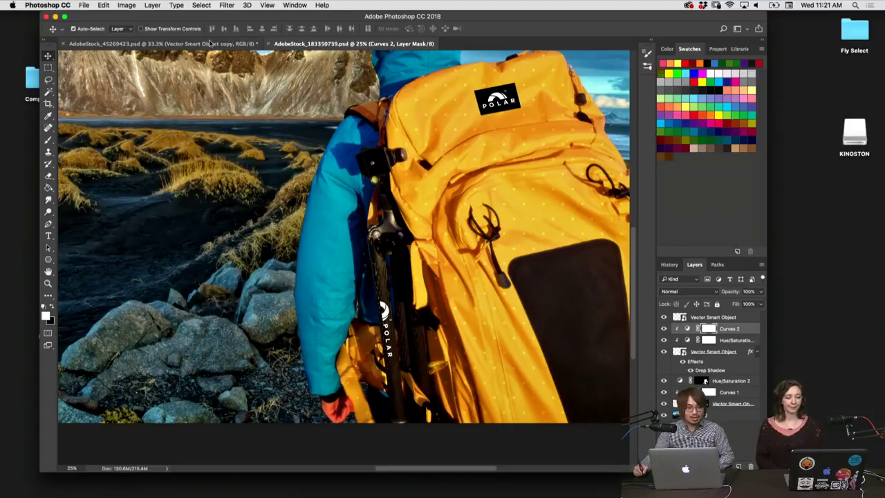
Browse KINGSTON > ADOBE > Presentation > Day2 and open Presentation_day2_2.pdf in Preview.
left_click_drag(233, 16, 421, 199)
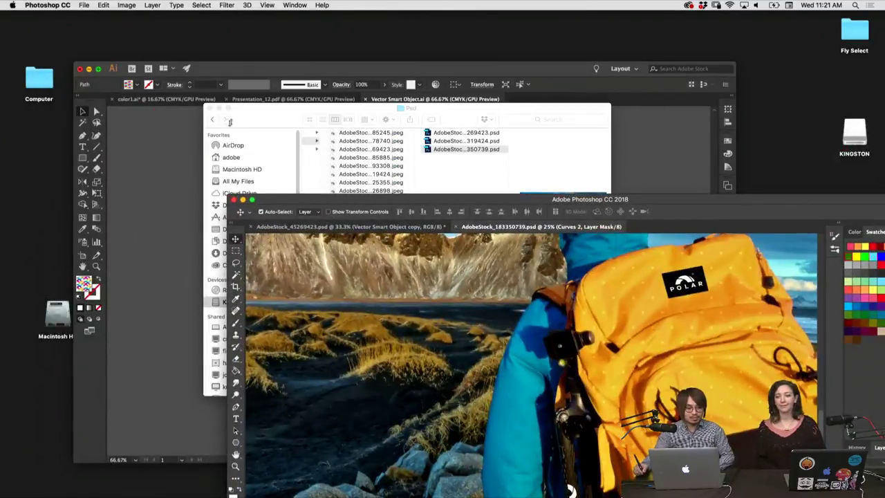
left_click(423, 159)
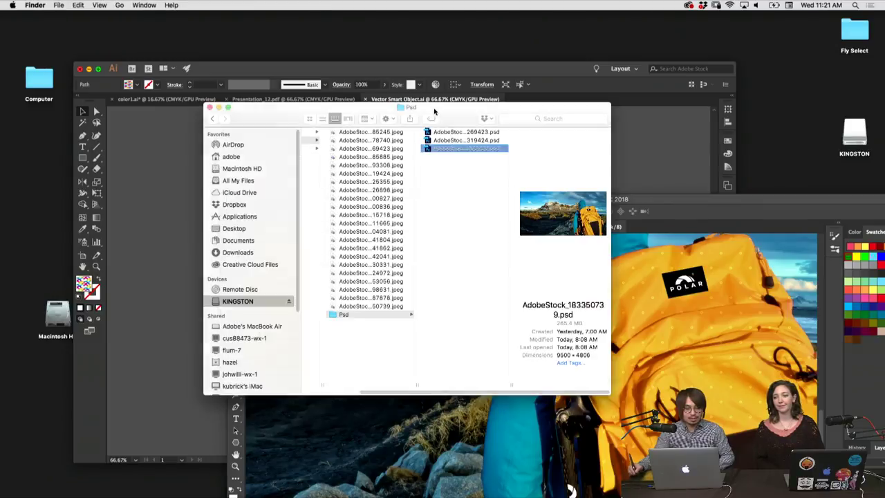
left_click(319, 154)
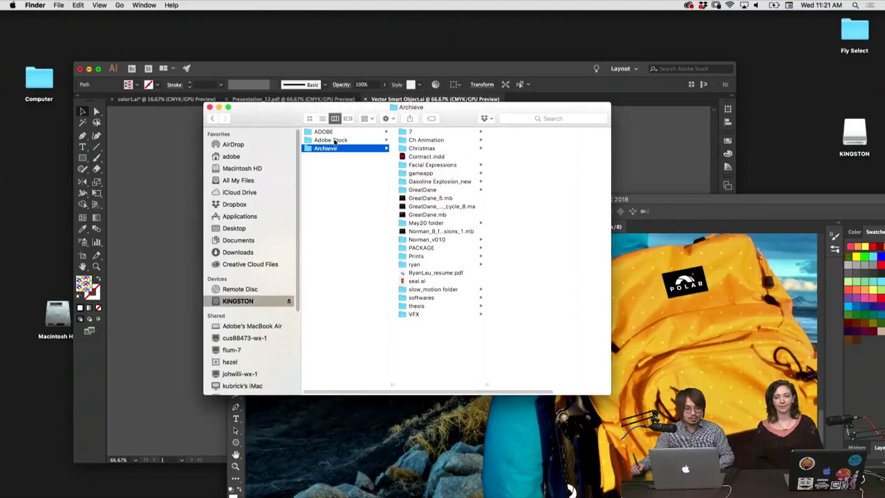
left_click(334, 139)
left_click(325, 131)
left_click(428, 132)
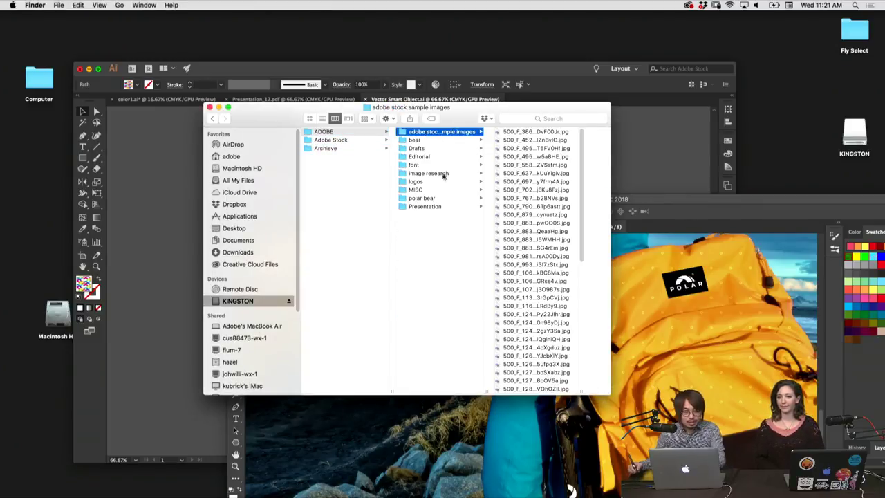
left_click(432, 158)
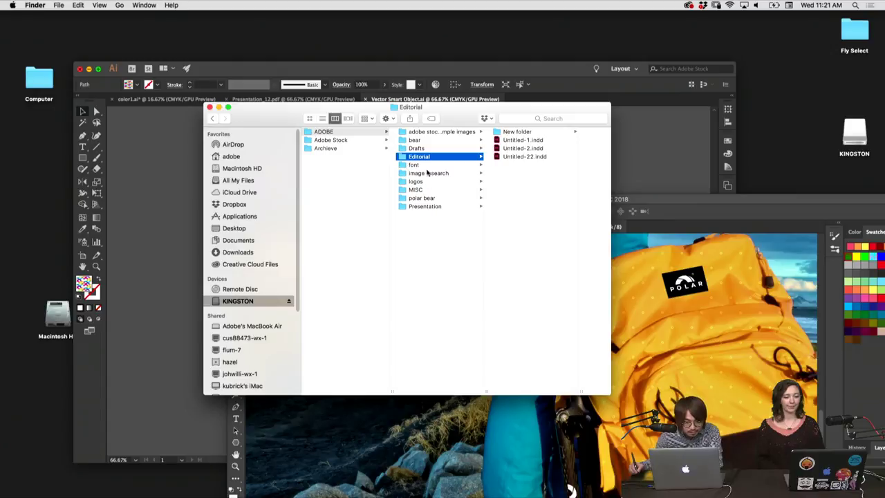
left_click(424, 207)
left_click(510, 139)
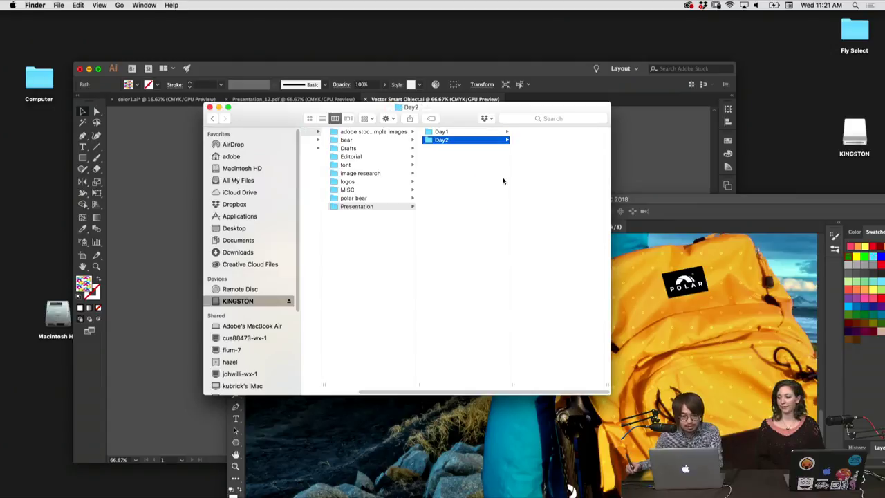
left_click(549, 148)
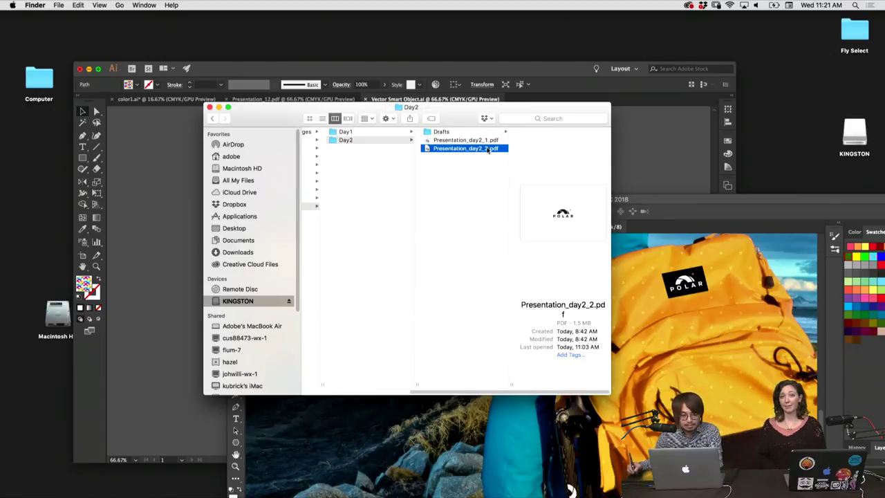
double_click(488, 148)
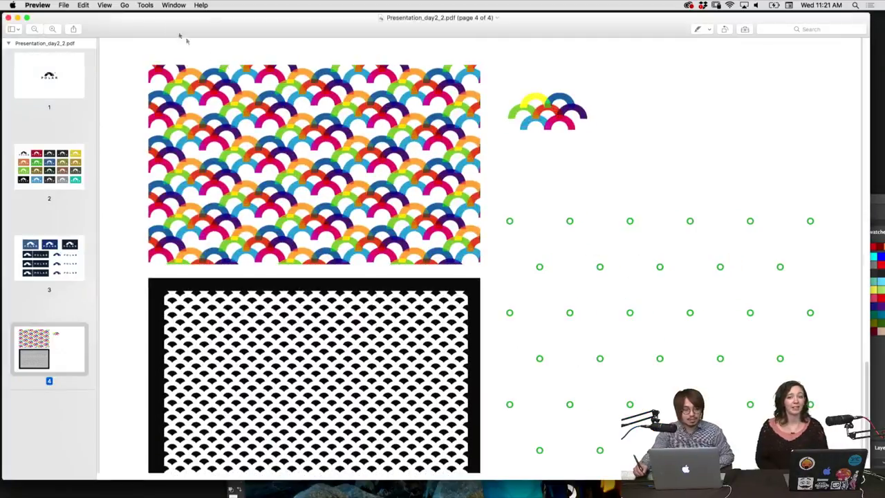
Close Presentation_day2_2.pdf and select Presentation_day2_1.pdf in Finder.
left_click(9, 18)
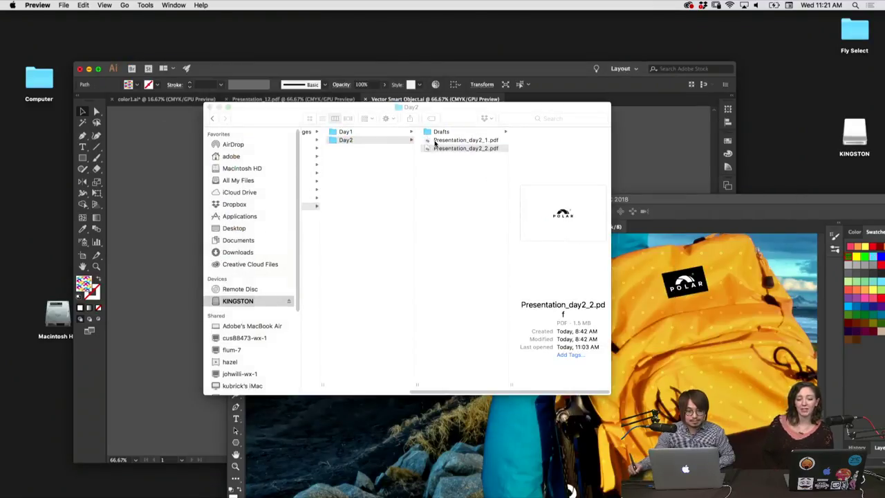
left_click(463, 140)
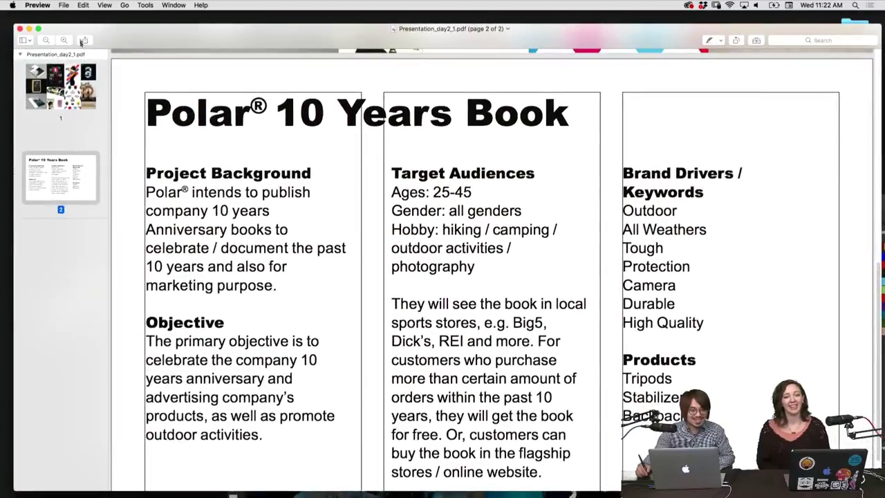
Open Presentation_day2_1.pdf with Adobe Illustrator CC 2018 and choose its second page.
left_click(21, 36)
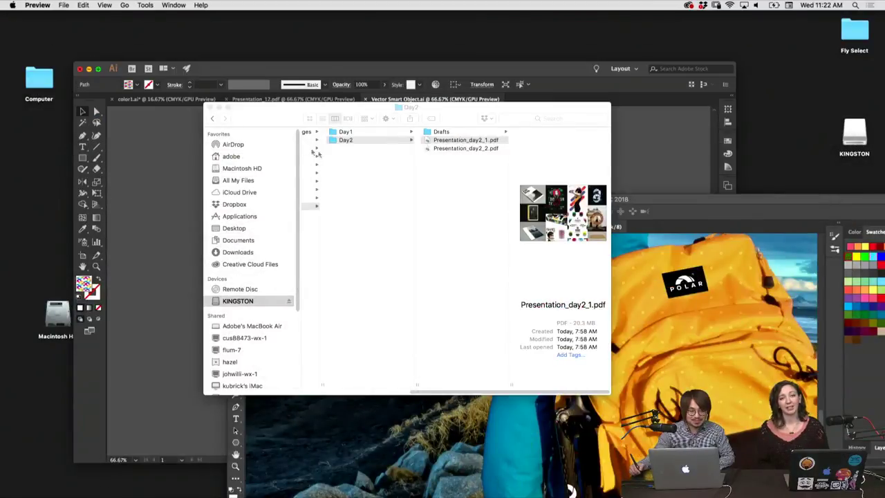
left_click(465, 148)
left_click(467, 139)
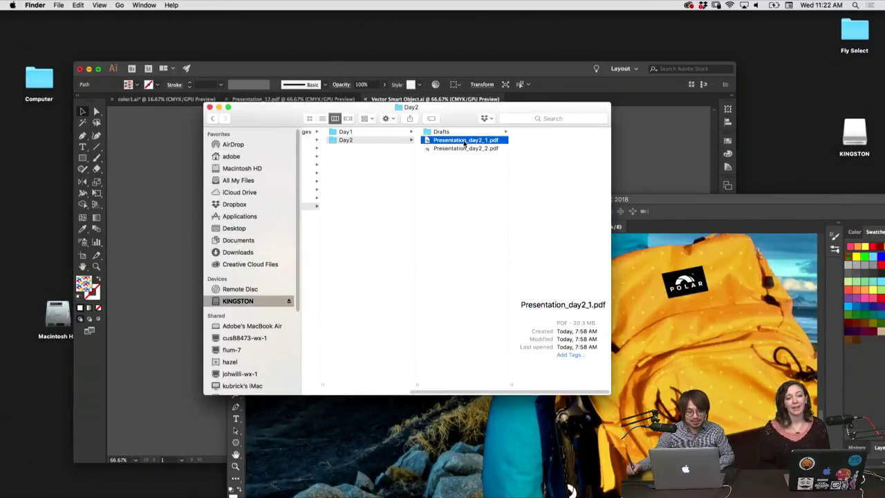
right_click(474, 140)
mouse_move(481, 154)
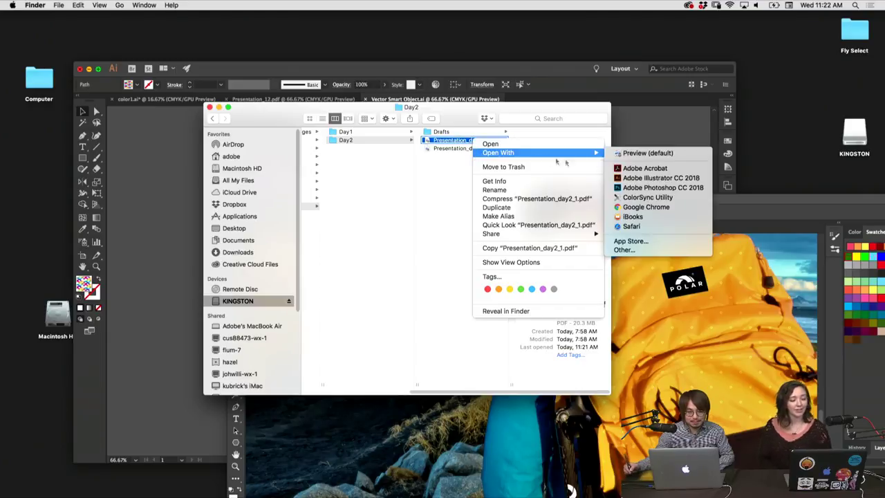
left_click(639, 177)
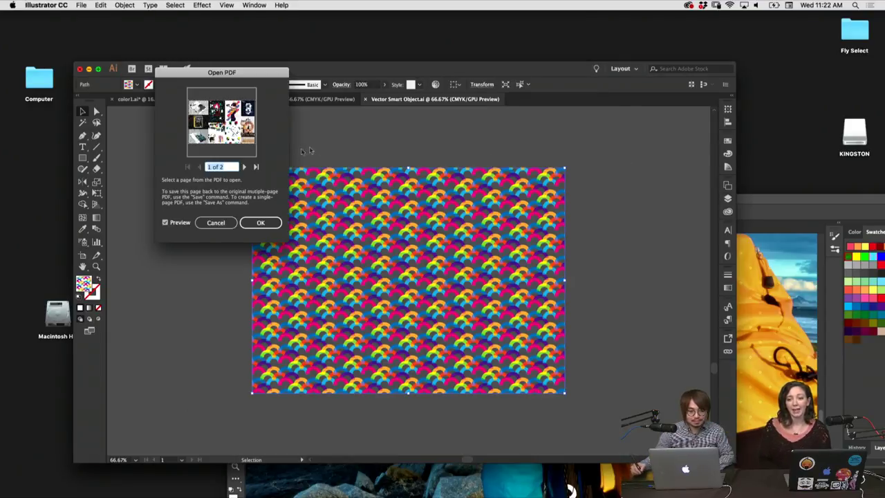
left_click(244, 166)
Open page 2 as an Illustrator document, maximize the window and zoom it to 100%.
left_click(261, 222)
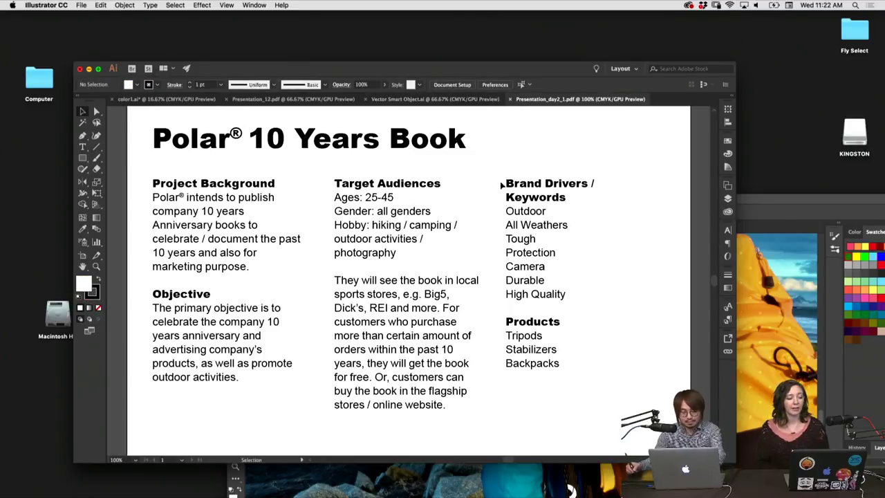
key("super+minus")
left_click_drag(531, 151, 516, 142)
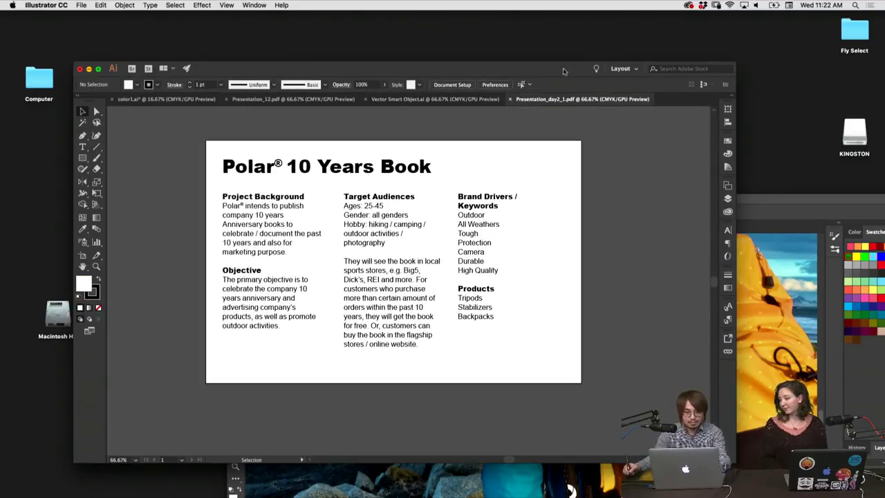
double_click(564, 71)
left_click_drag(568, 105, 637, 158)
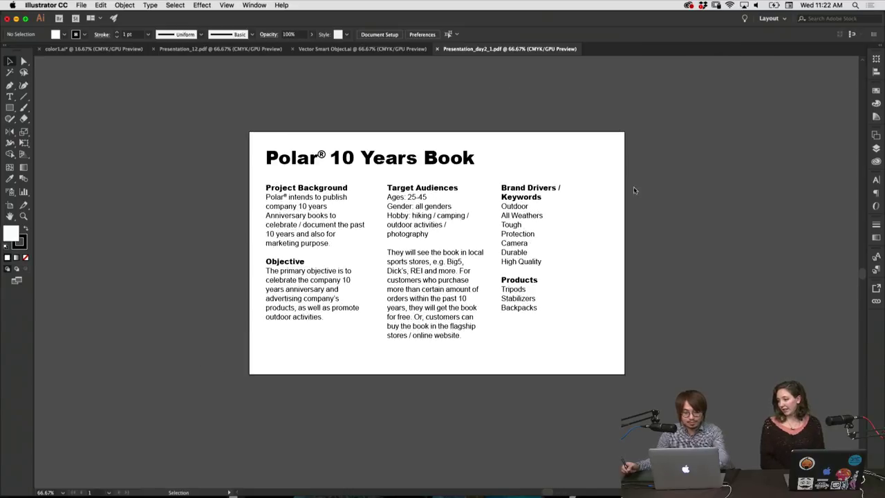
key("super+plus")
left_click_drag(630, 191, 632, 210)
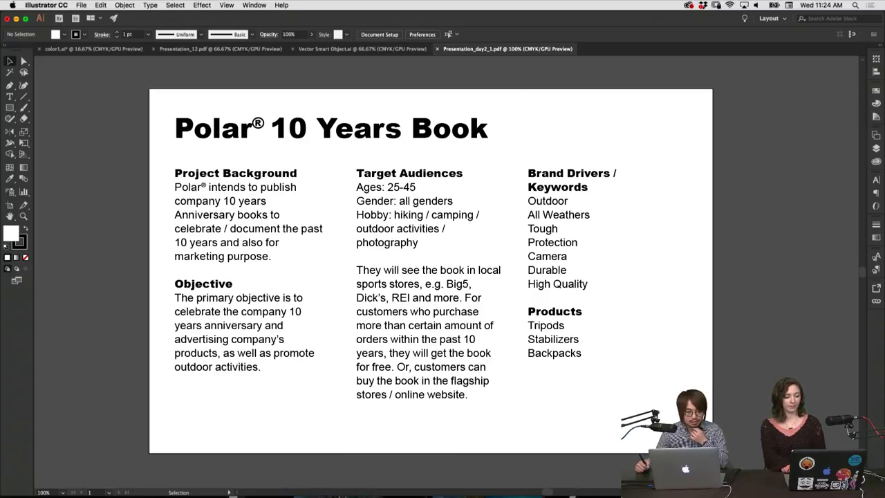
Reopen Presentation_day2_1.pdf in Preview from the Day2 folder in Finder.
scroll(302, 480, "left", 5)
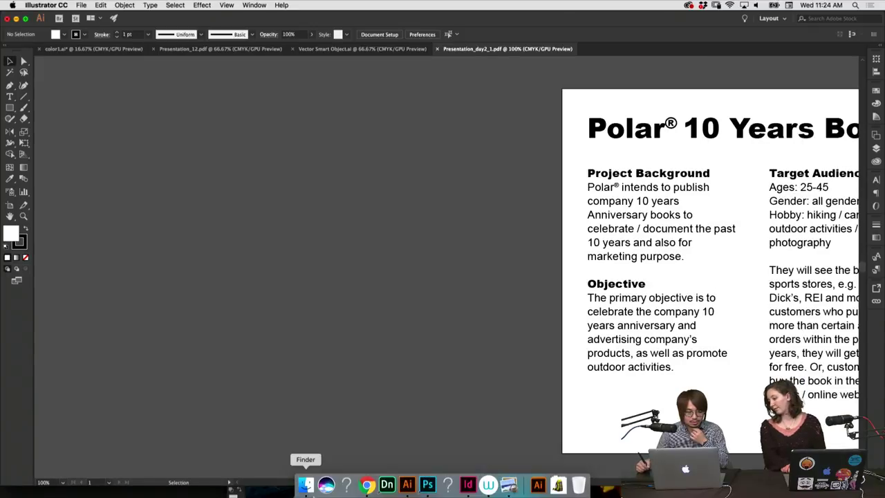
left_click(306, 482)
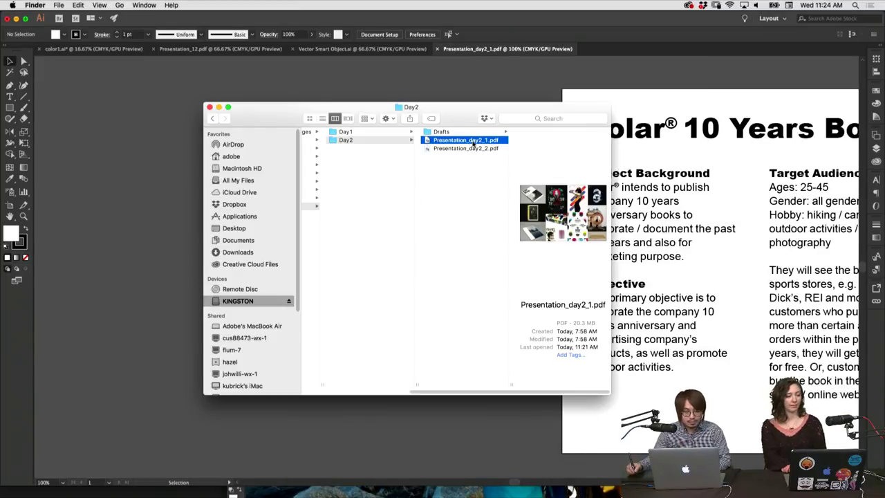
double_click(475, 144)
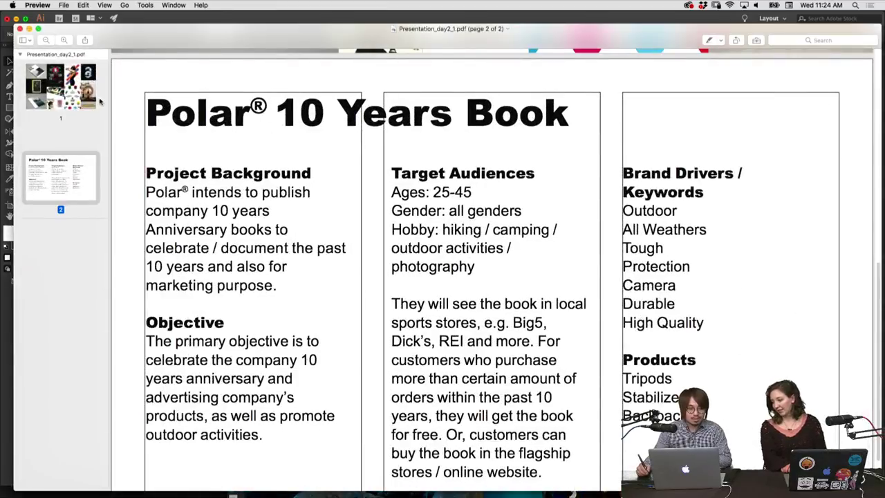
Show page 1's magazine-cover and poster collage of the PDF as a full-screen presentation.
left_click(94, 101)
left_click(81, 181)
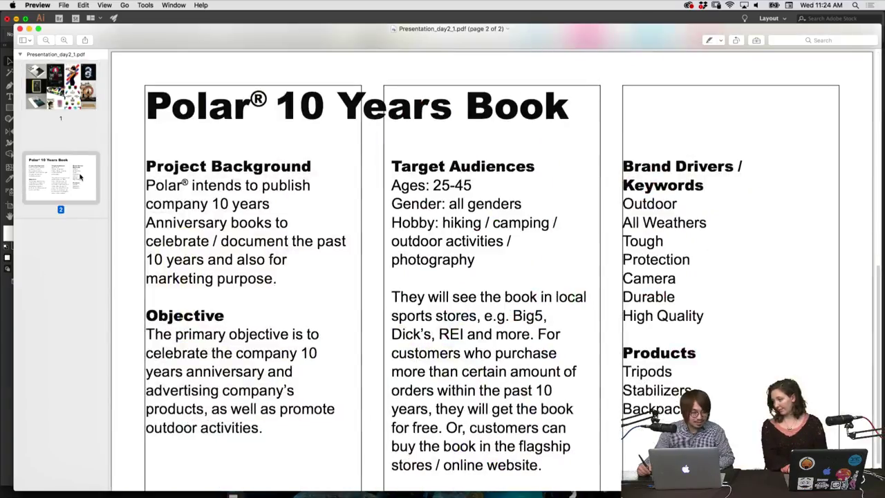
left_click(79, 111)
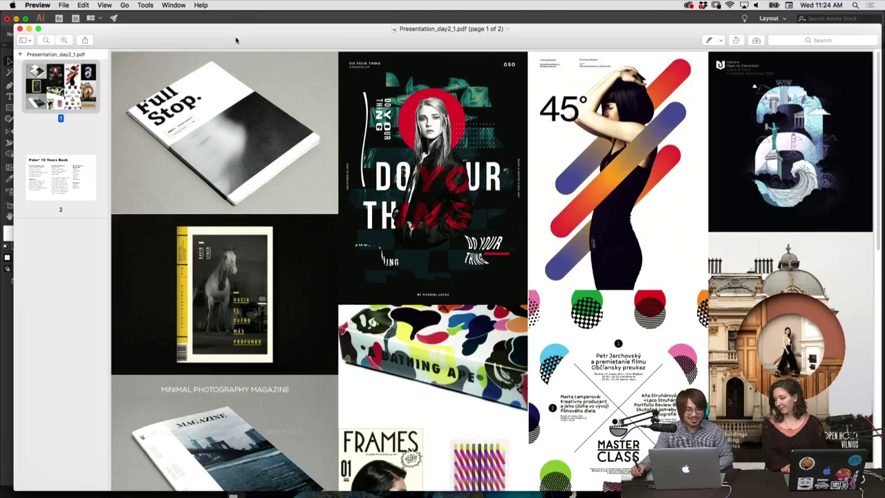
left_click(145, 5)
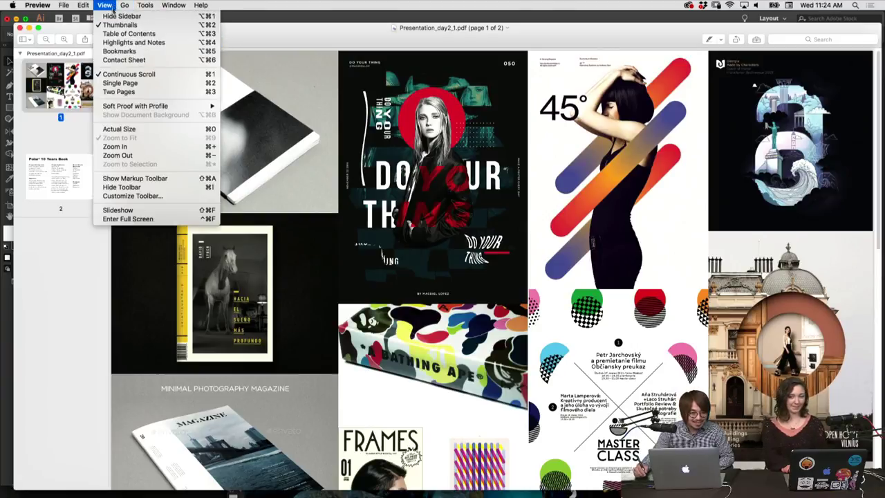
left_click(141, 218)
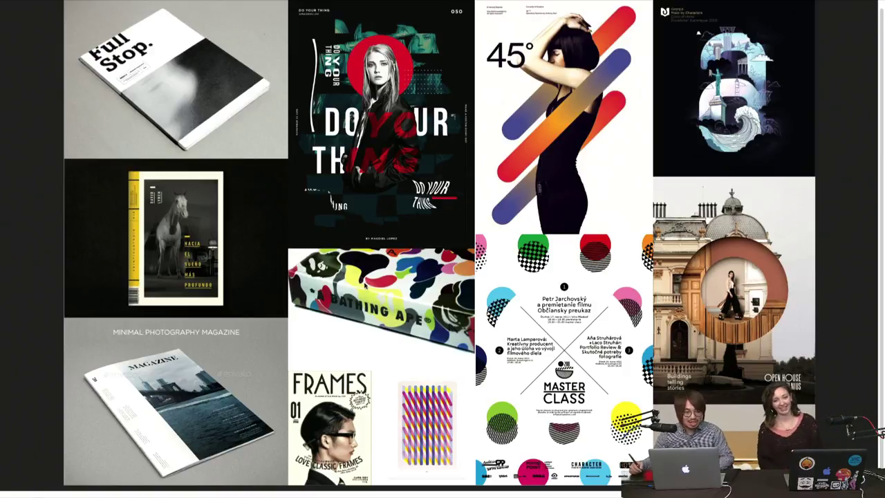
Exit full screen and scroll through the Polar 10 Years Book brief on page 2.
key("Escape")
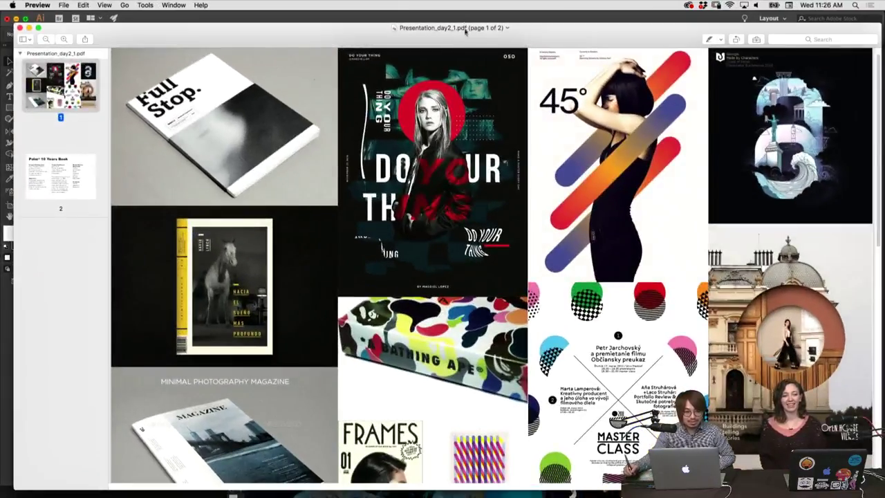
scroll(504, 271, "down", 5)
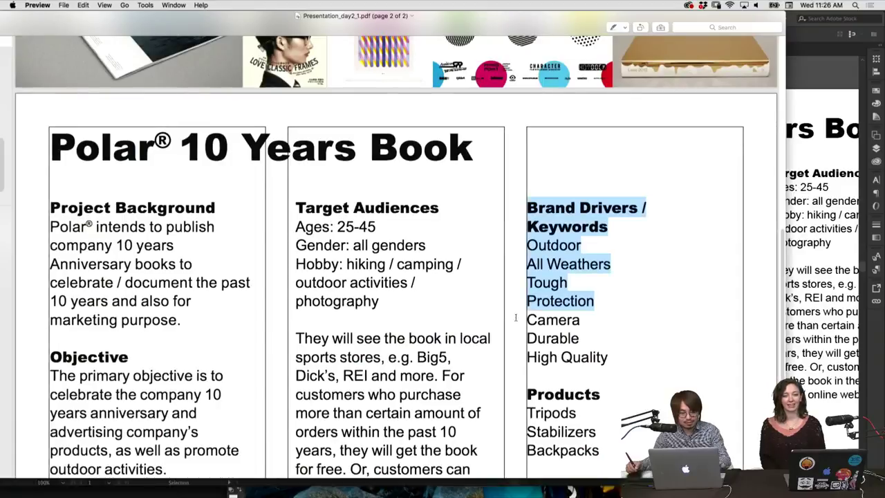
left_click(632, 90)
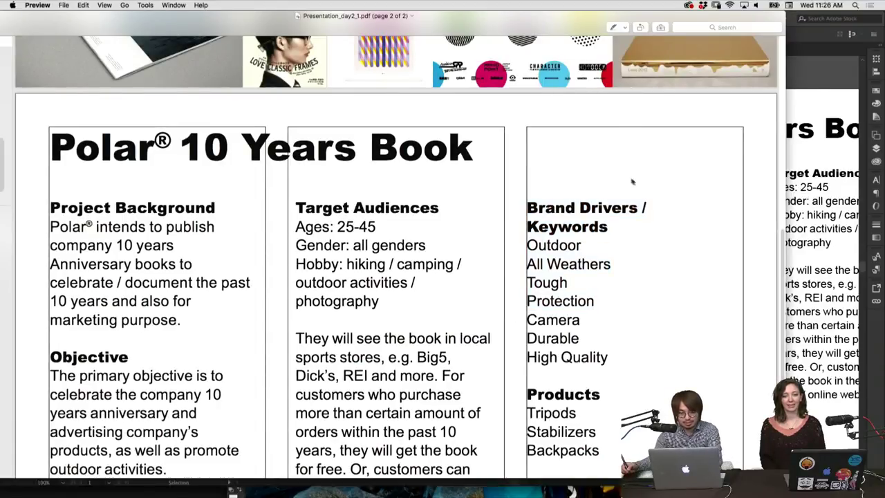
scroll(631, 182, "up", 10)
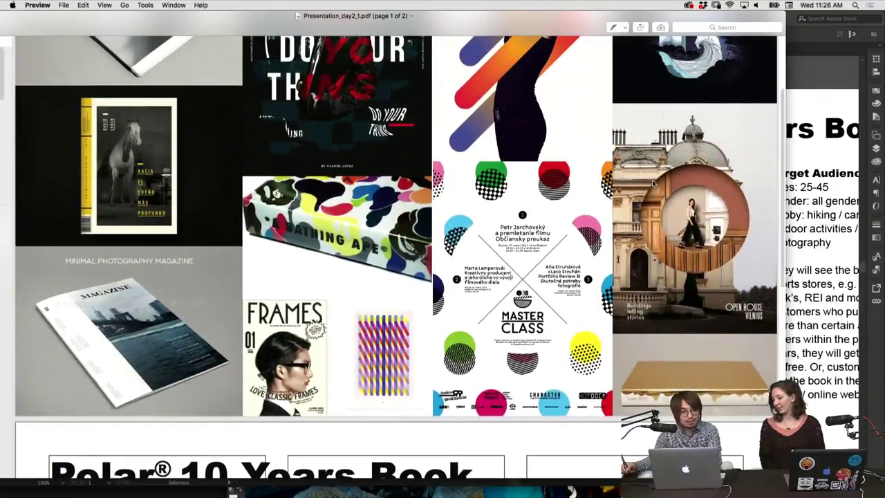
scroll(654, 183, "down", 2)
Move the Preview window aside, recheck the brief, then minimize the presentation window.
left_click_drag(583, 26, 309, 25)
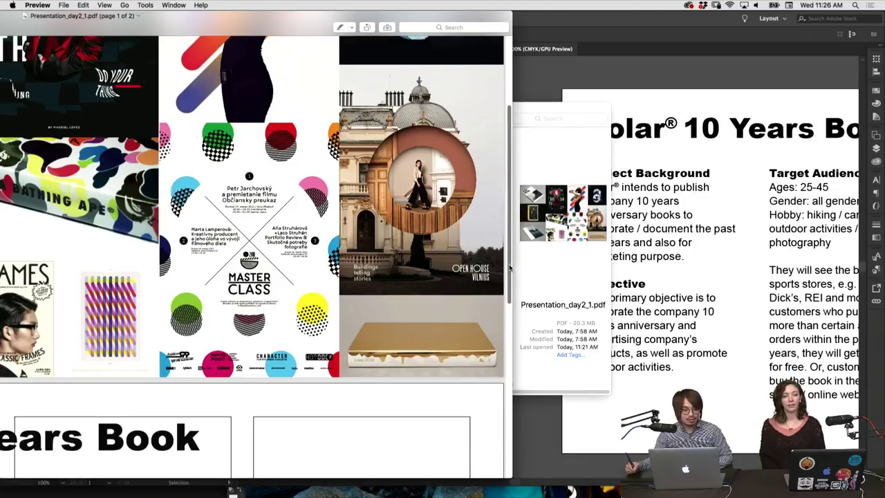
scroll(510, 258, "up", 3)
scroll(511, 257, "down", 3)
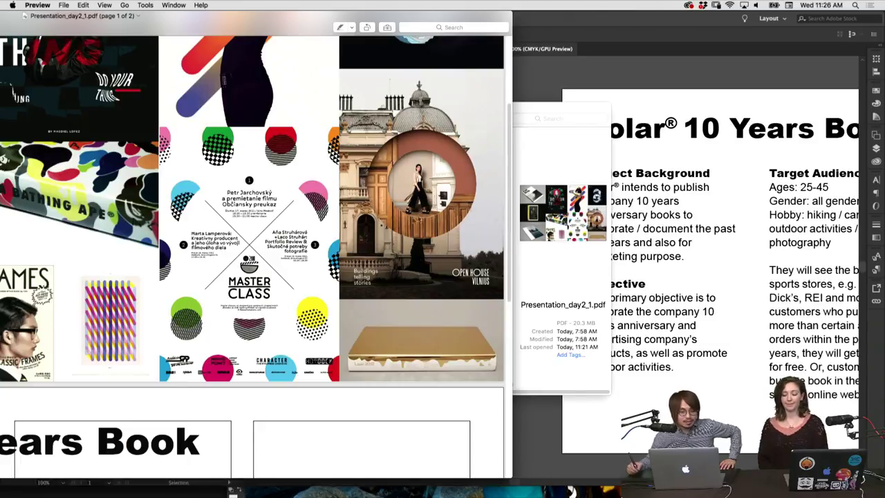
scroll(418, 219, "up", 5)
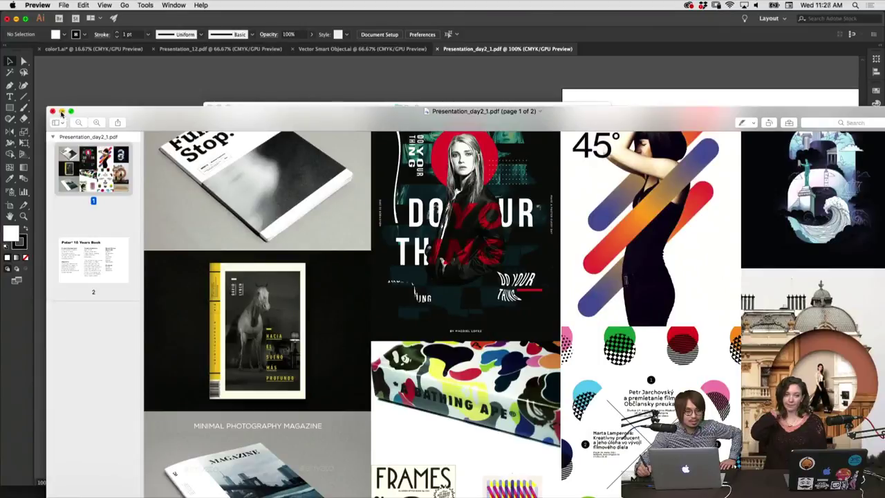
left_click(61, 111)
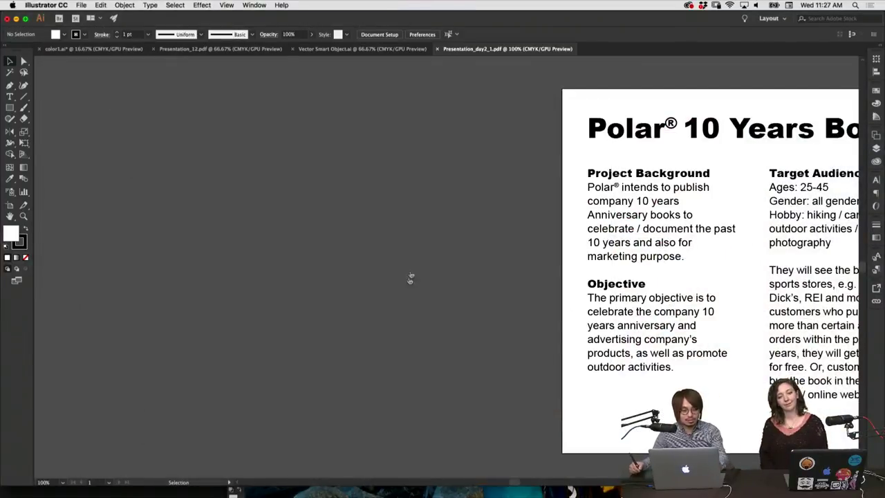
Switch to InDesign and close Untitled-1 without saving.
mouse_move(367, 491)
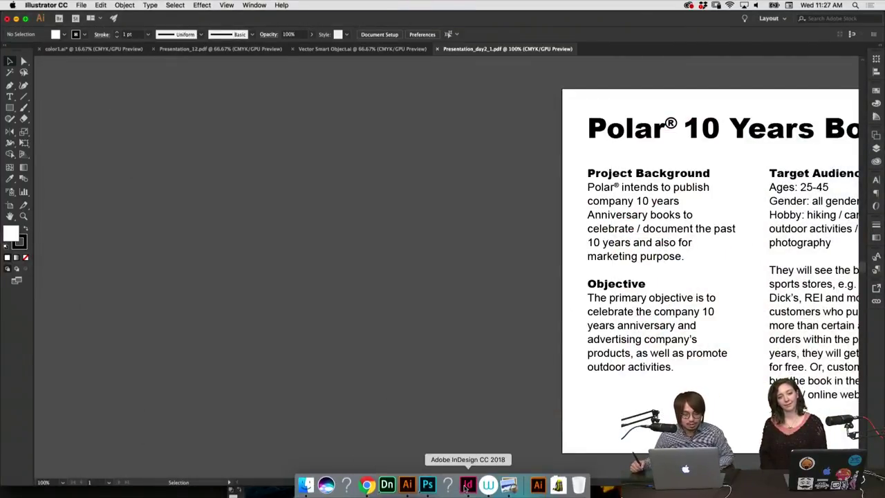
left_click(468, 485)
left_click(29, 144)
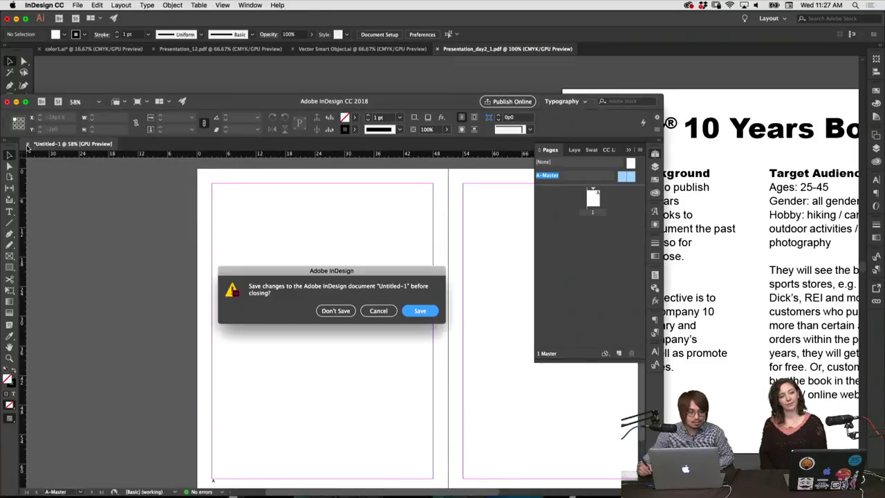
left_click(339, 310)
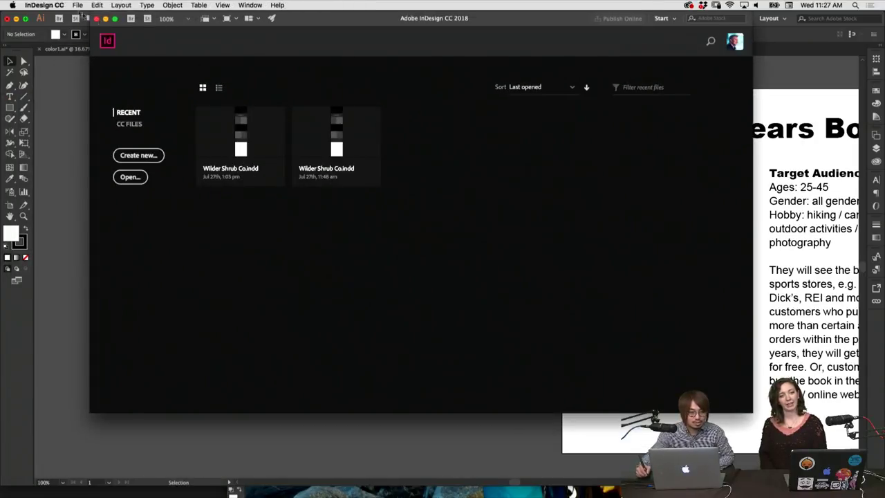
Create a new blank document from the Print tab's Letter preset.
left_click(78, 5)
mouse_move(97, 16)
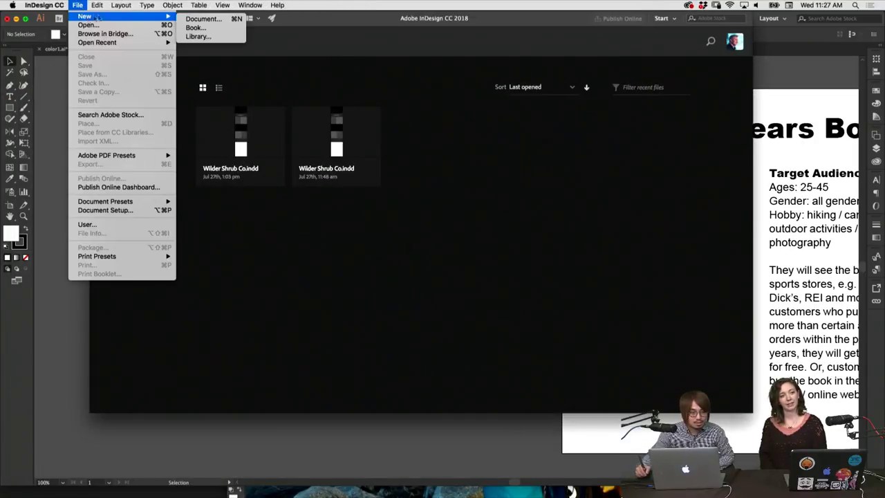
left_click(203, 19)
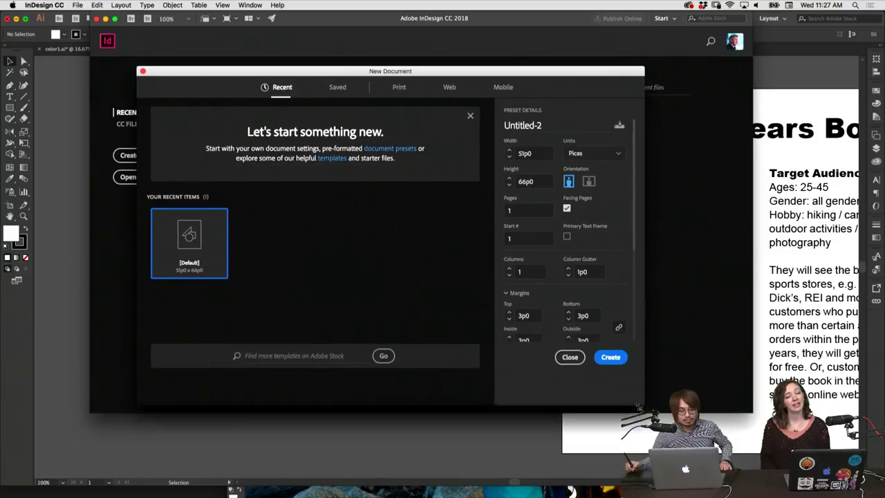
scroll(651, 287, "down", 2)
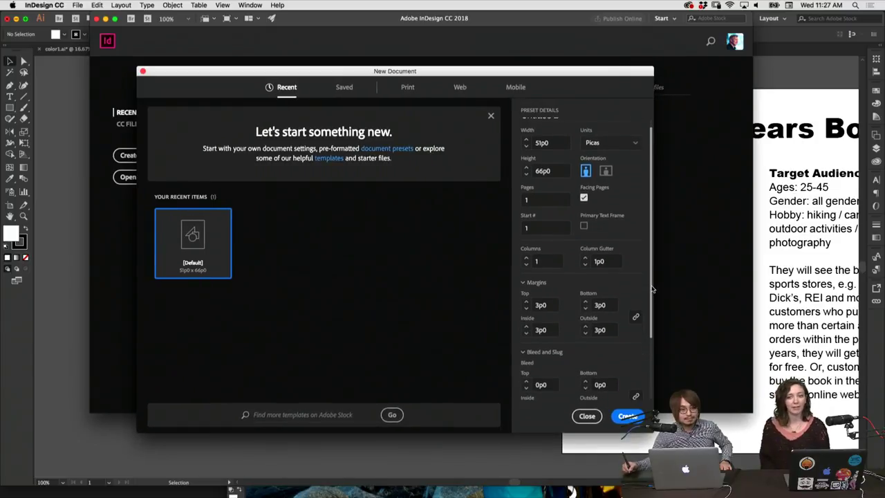
scroll(652, 292, "down", 2)
scroll(609, 262, "up", 5)
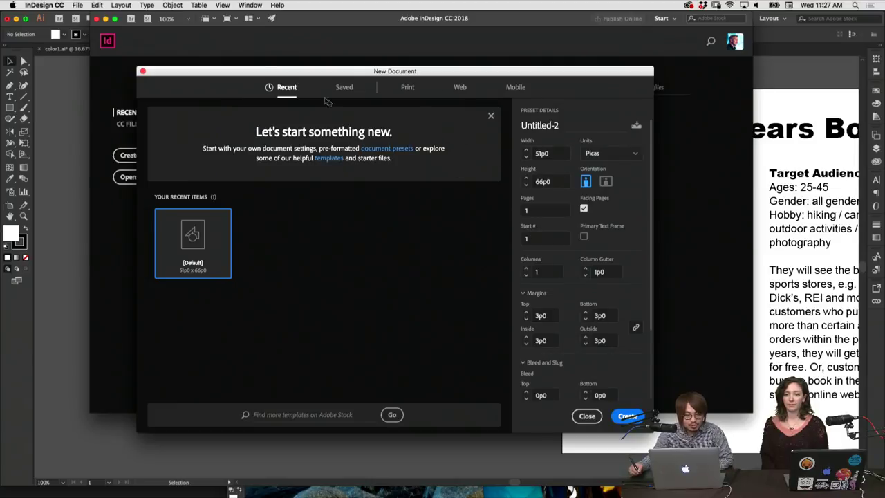
left_click(408, 91)
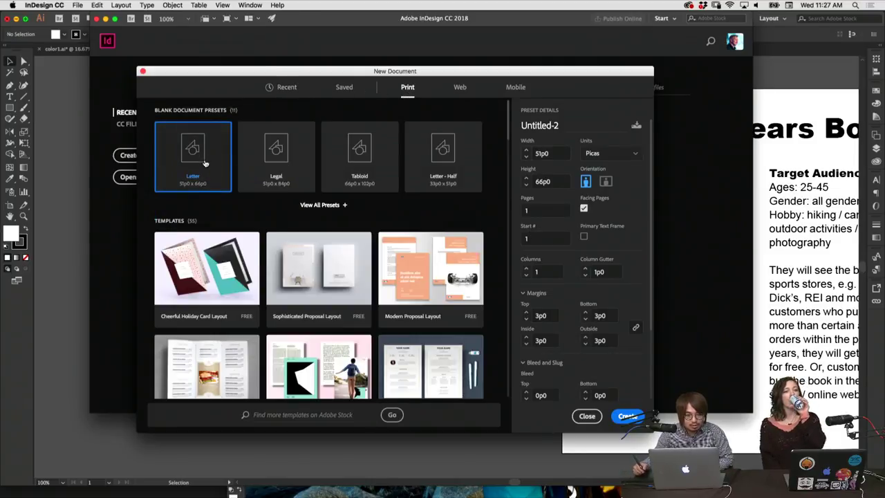
left_click(625, 415)
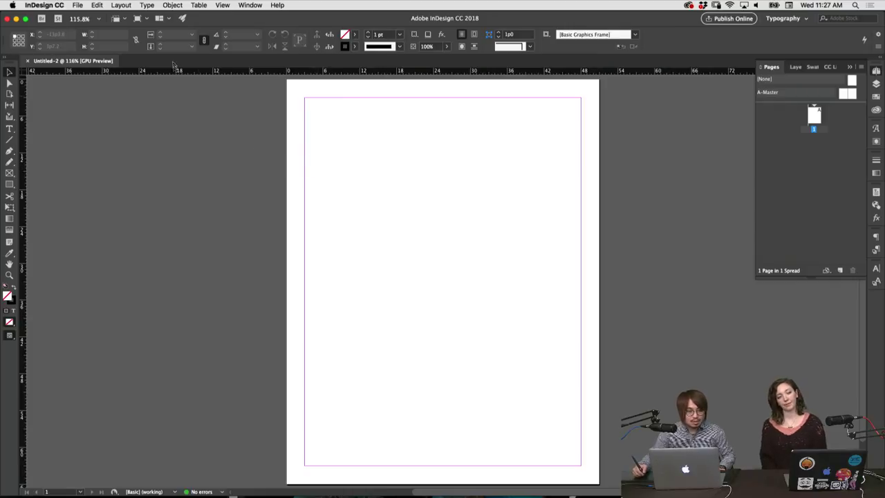
Open Document Setup for Untitled-2 to show its Letter 51p0 × 66p0 settings.
left_click(112, 5)
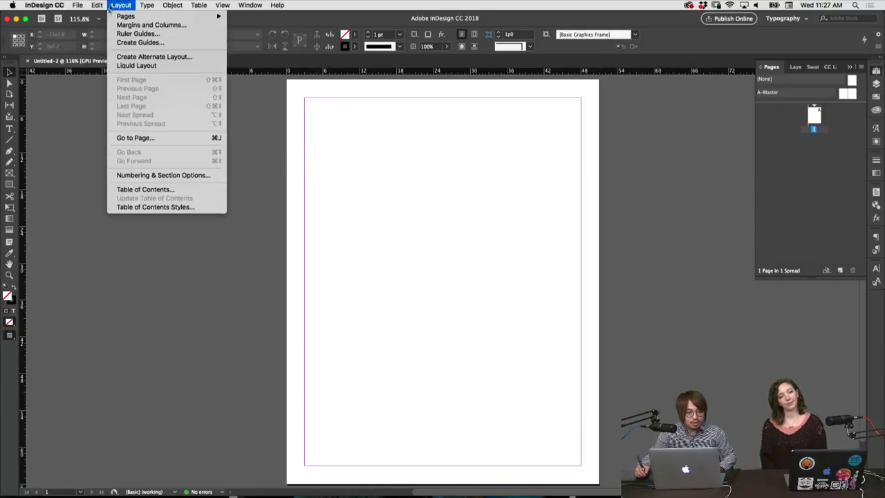
mouse_move(77, 6)
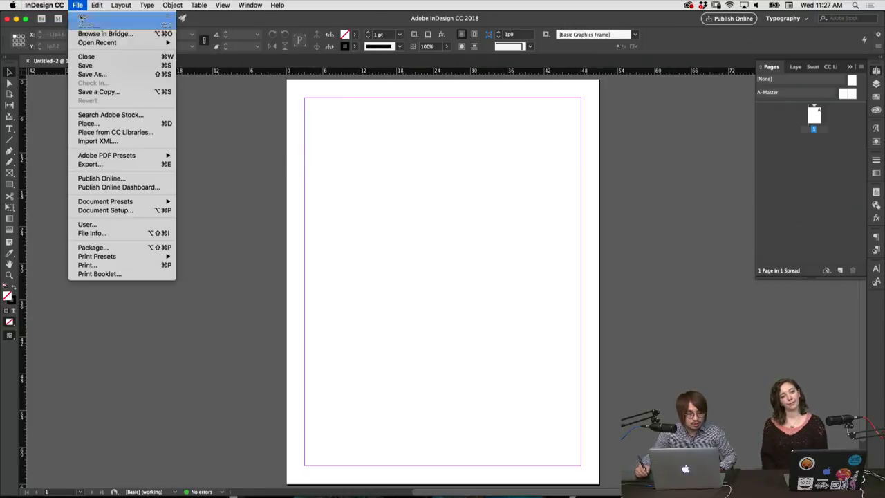
left_click(105, 210)
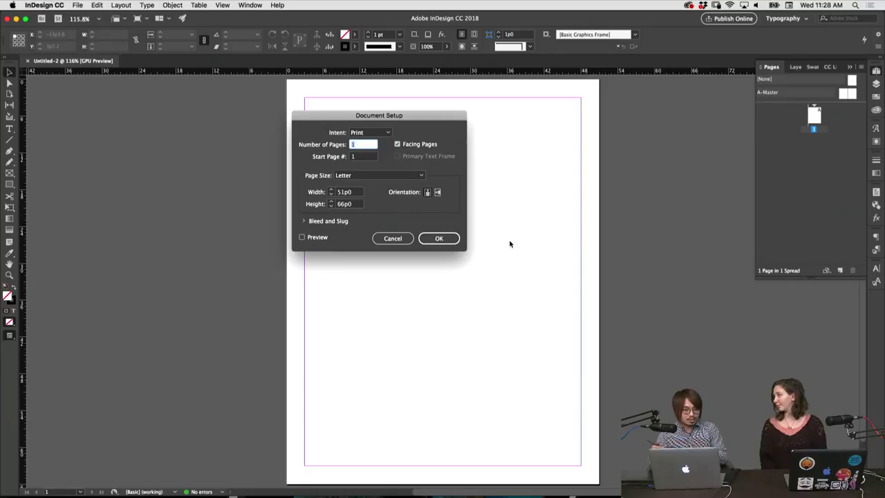
left_click_drag(379, 115, 421, 114)
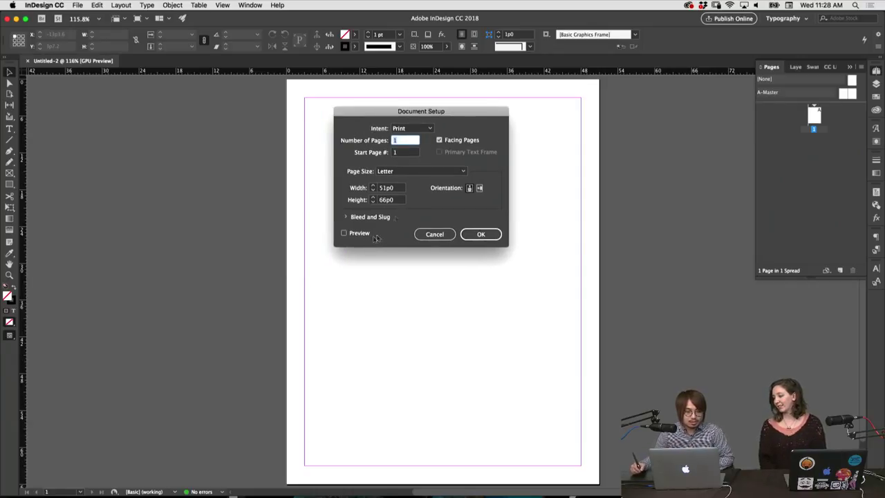
left_click(345, 217)
left_click(347, 218)
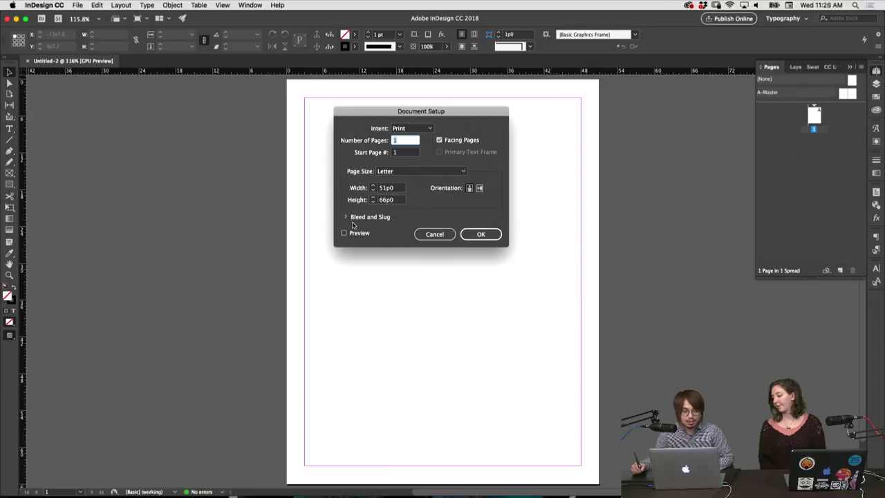
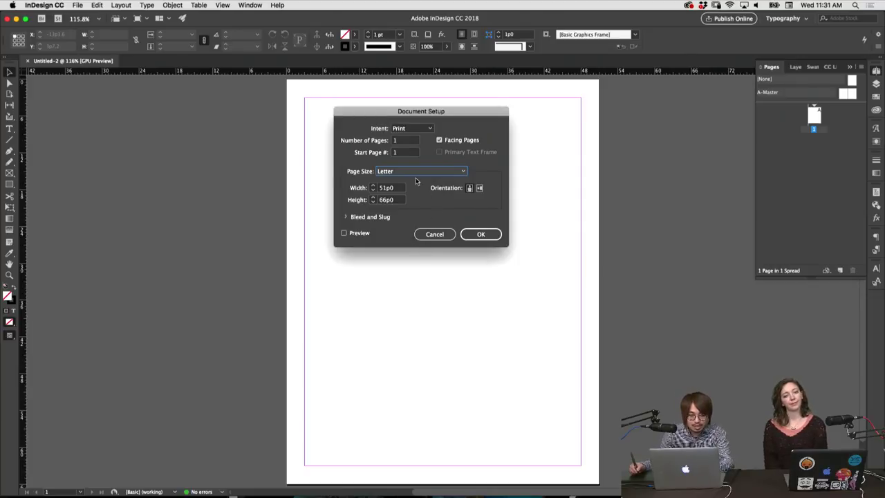
Set the document to 11 pages in Document Setup, giving 6 facing spreads.
left_click(351, 219)
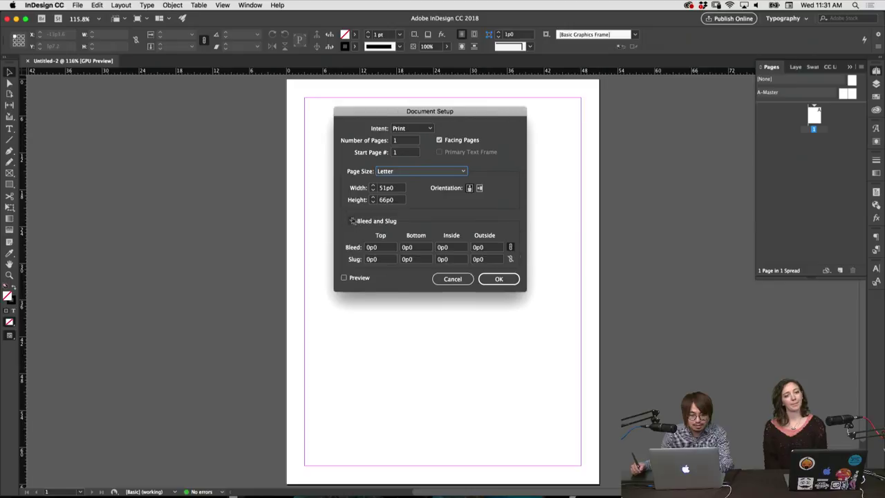
left_click(401, 153)
left_click(402, 140)
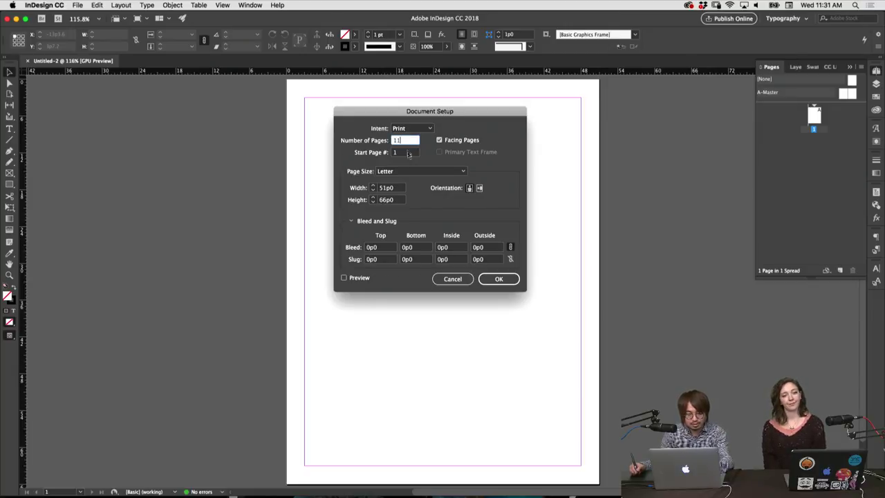
left_click(484, 280)
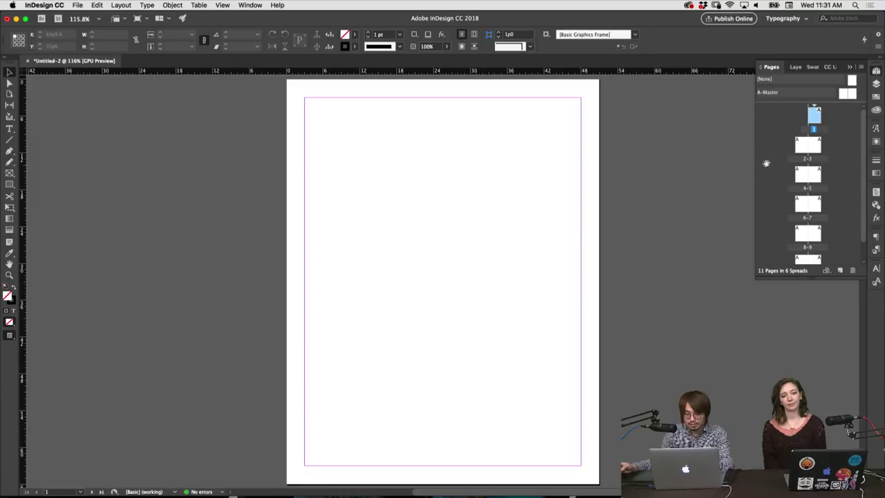
Open the A-Master spread and view both master pages at 100%.
left_click(844, 94)
scroll(833, 158, "down", 2)
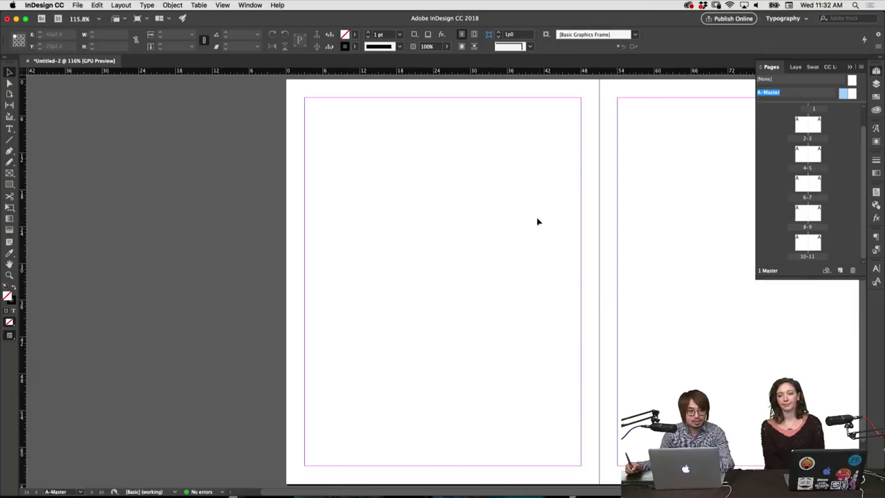
left_click_drag(549, 229, 417, 221)
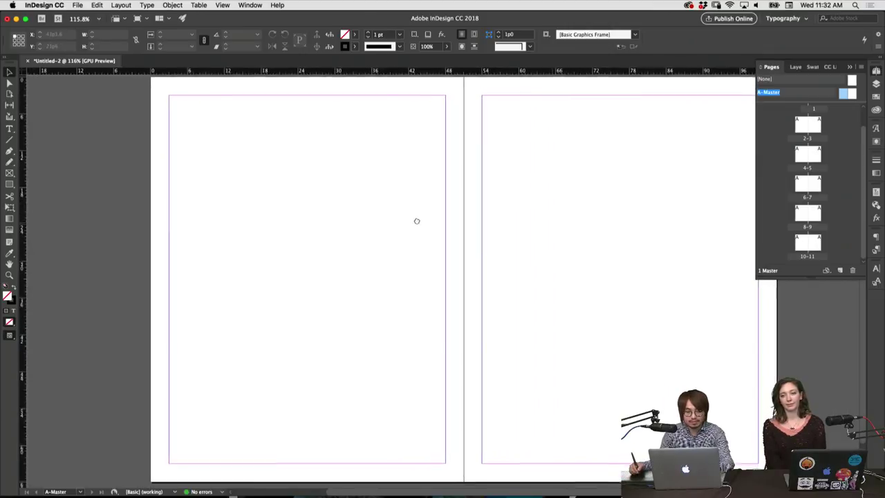
key("super+1")
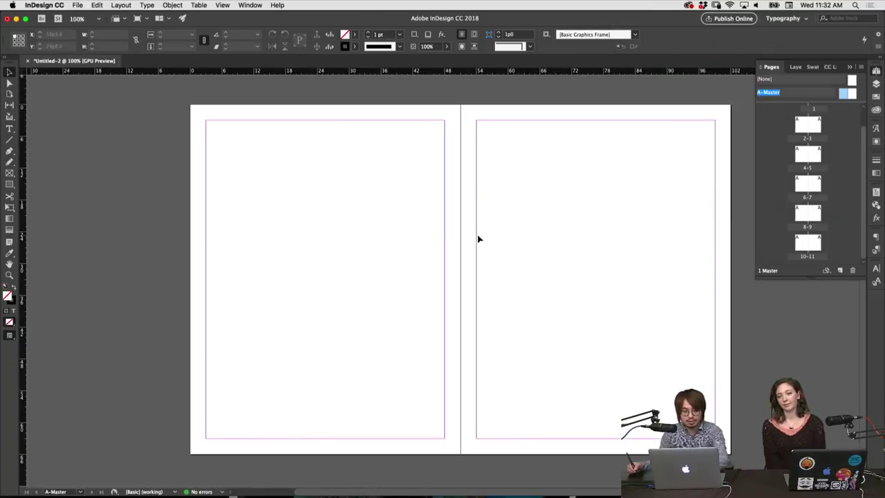
left_click(128, 6)
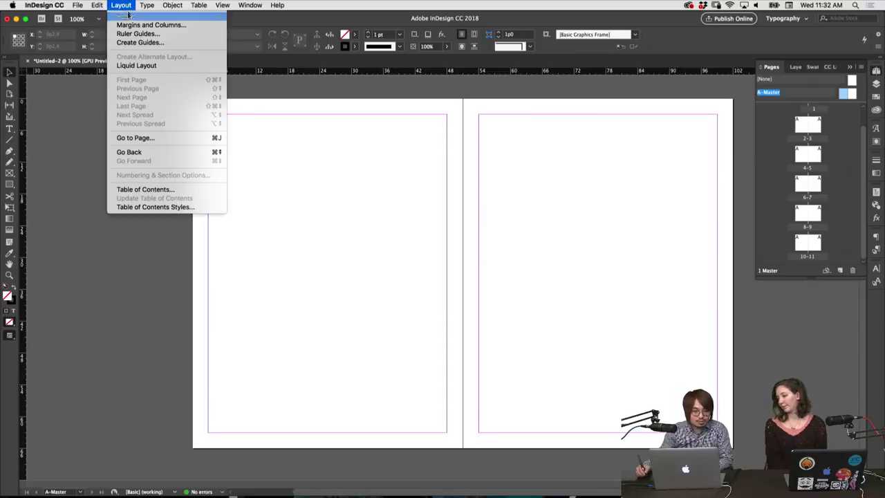
mouse_move(100, 5)
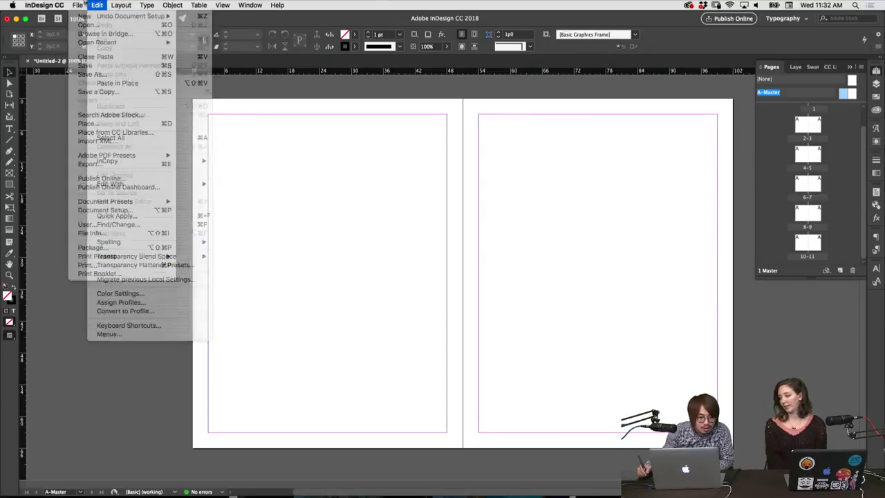
mouse_move(121, 202)
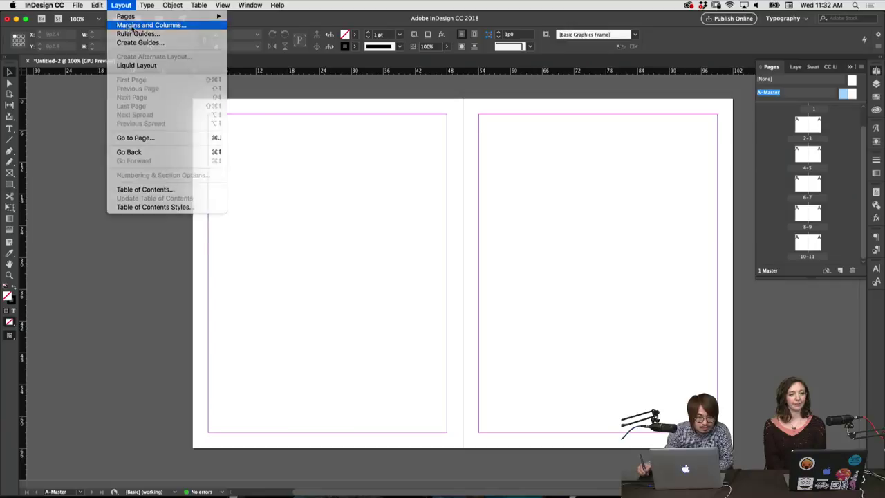
left_click(139, 24)
left_click_drag(478, 259, 379, 200)
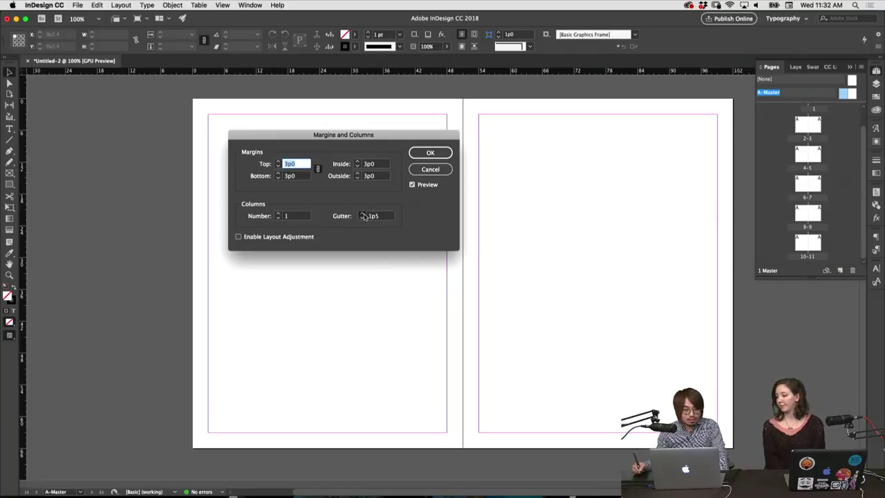
left_click(362, 215)
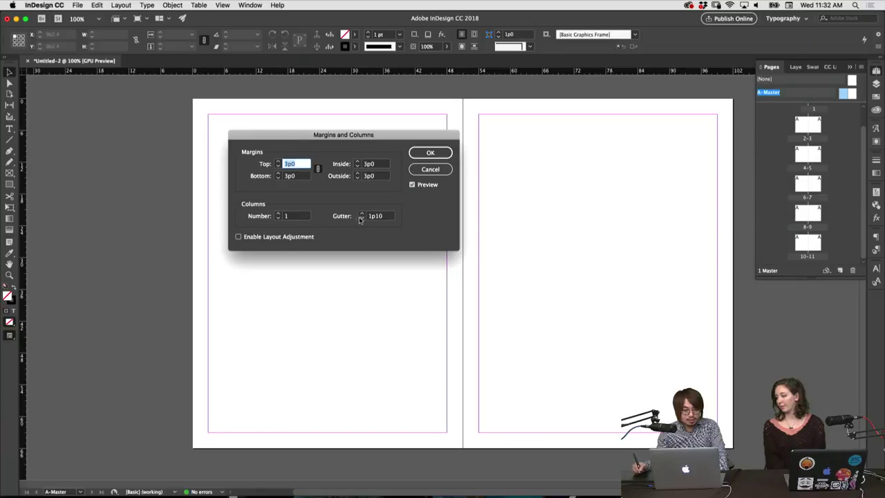
left_click(361, 213)
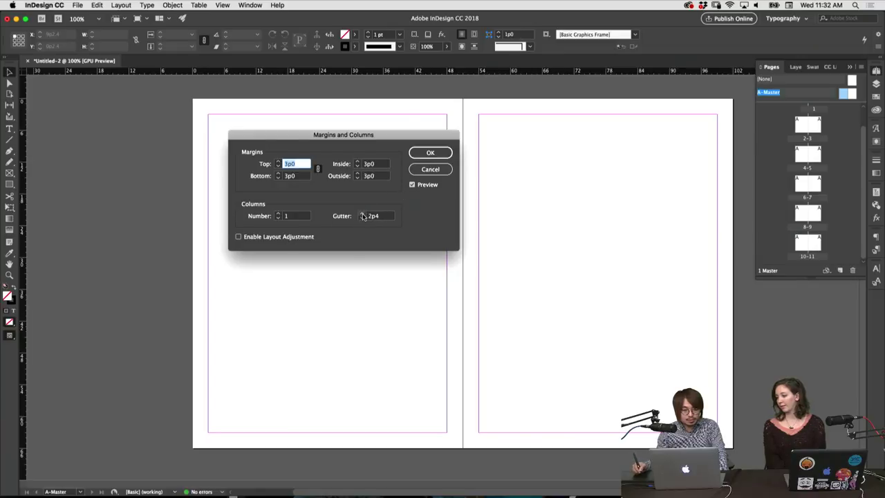
left_click(430, 169)
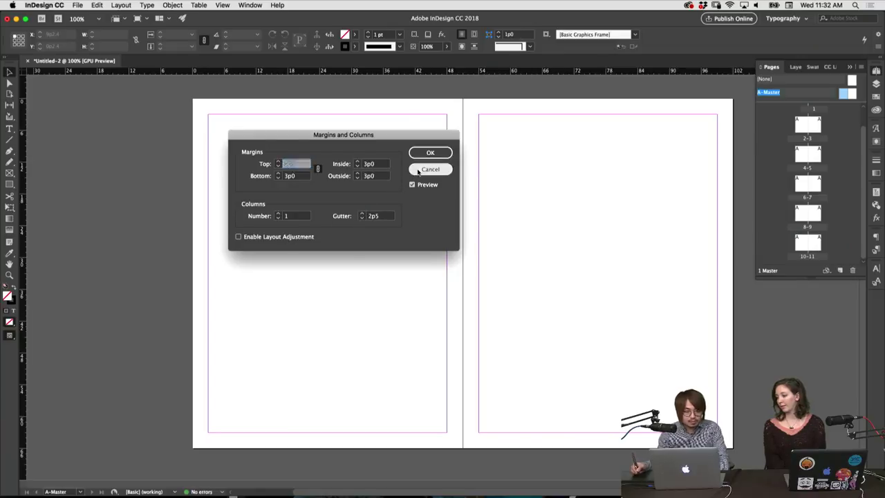
left_click(78, 5)
mouse_move(62, 3)
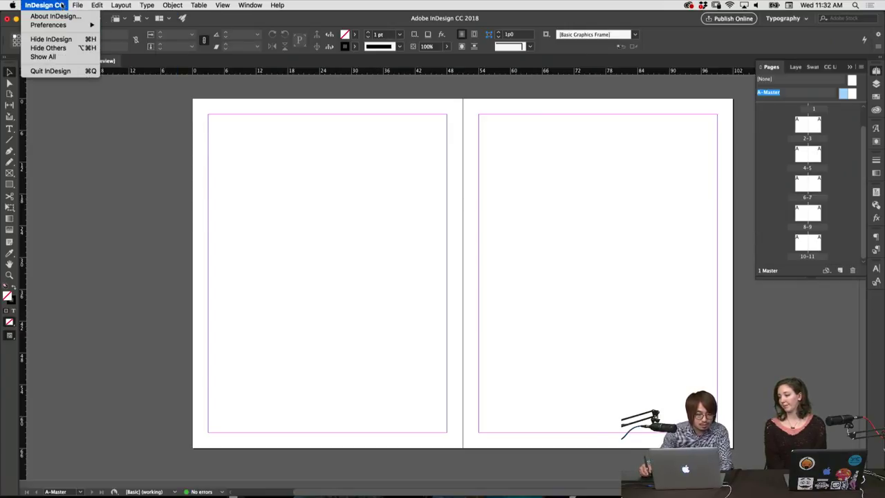
Set horizontal and vertical ruler units to Inches in Units & Increments preferences.
mouse_move(83, 26)
left_click(110, 28)
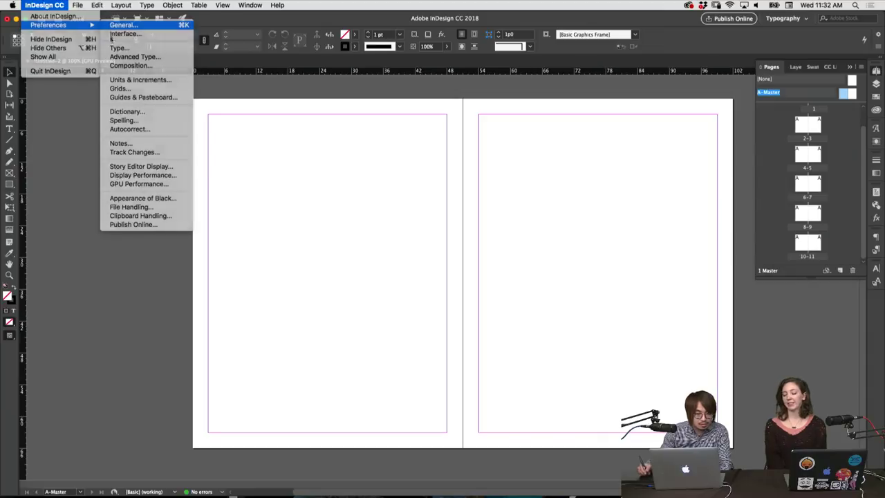
left_click(298, 161)
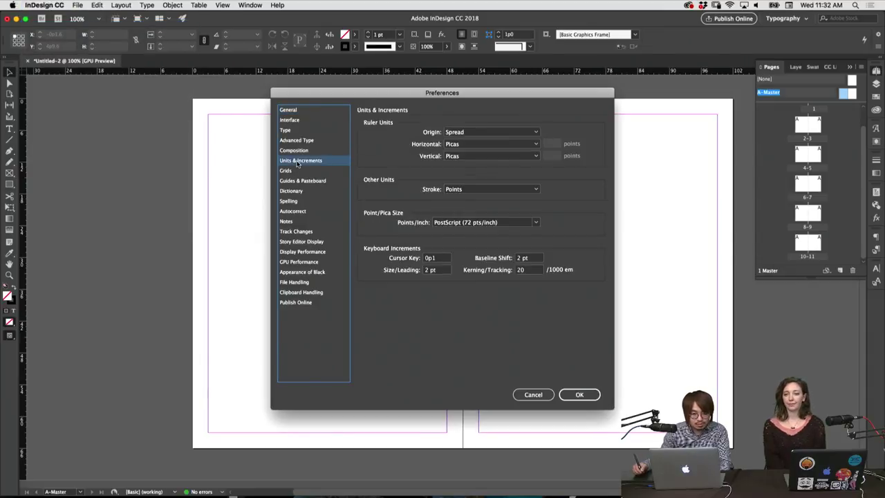
left_click(458, 144)
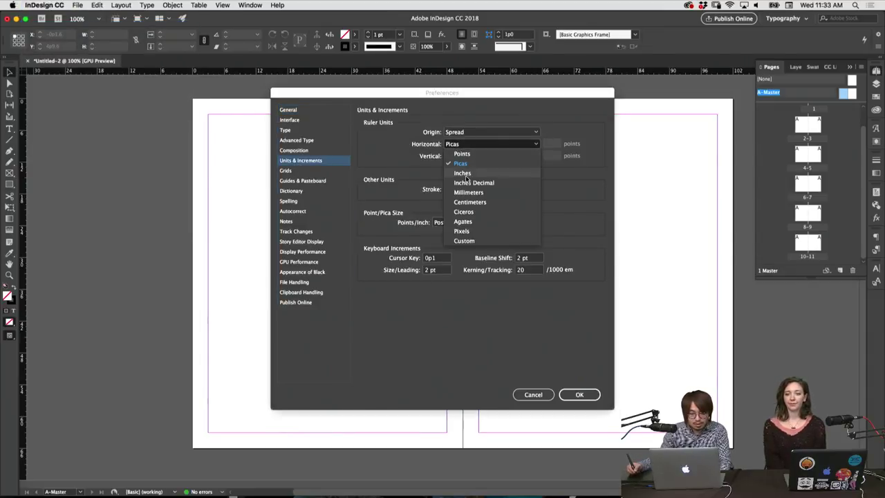
left_click(462, 173)
left_click(471, 156)
left_click(465, 184)
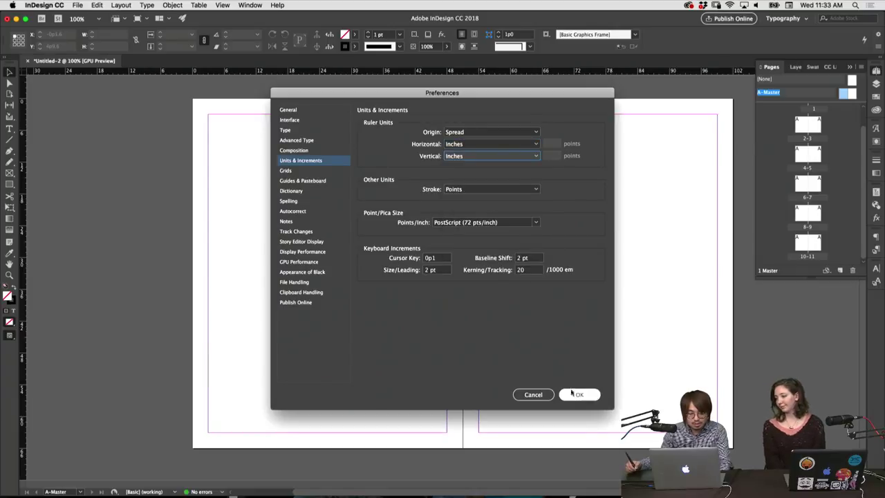
left_click(573, 394)
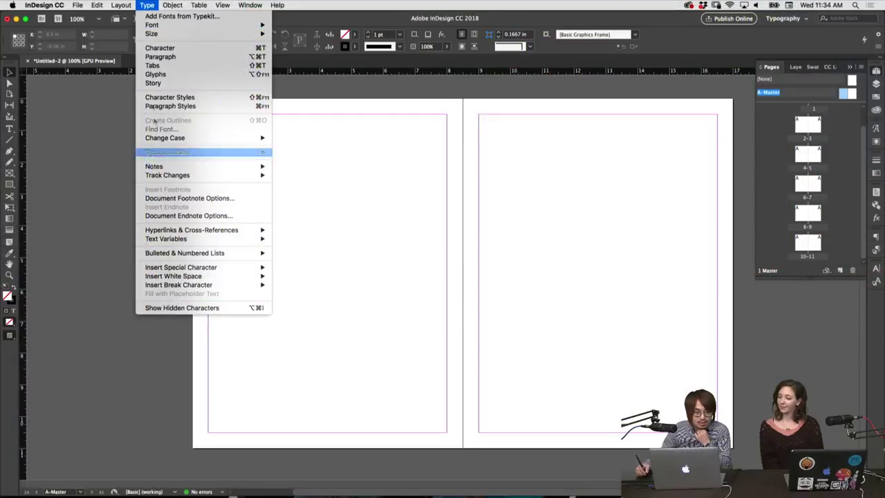
mouse_move(121, 5)
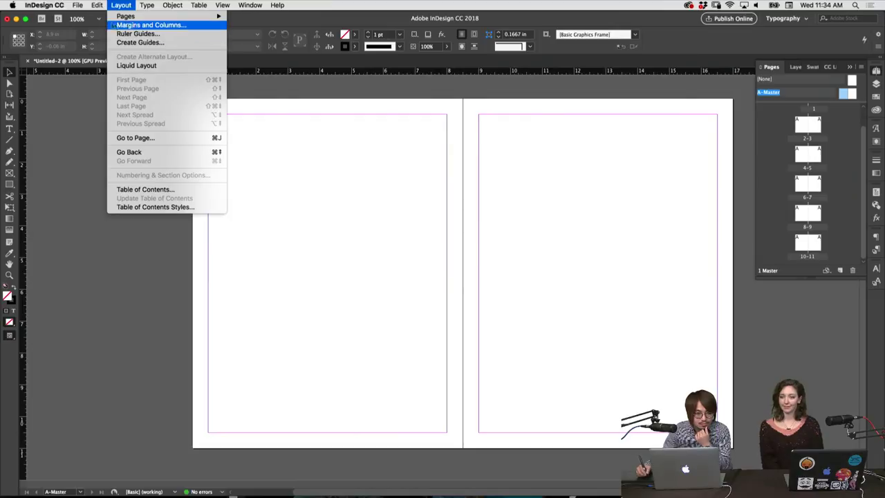
left_click(151, 25)
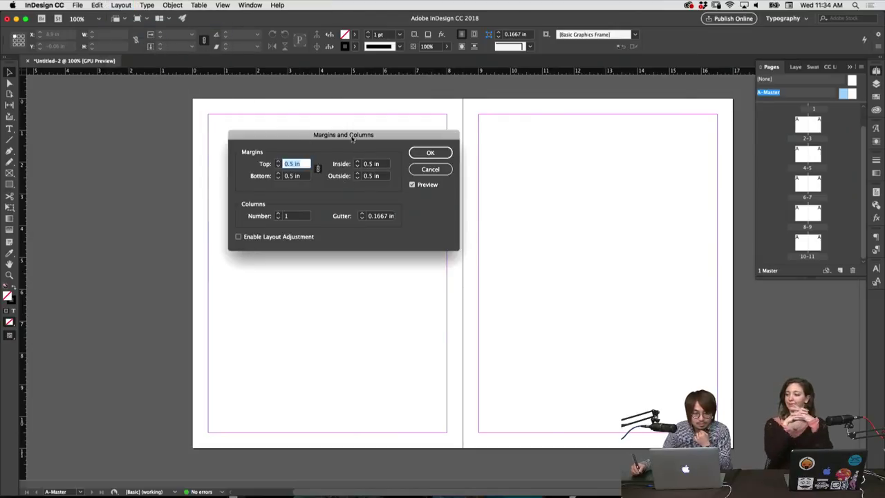
left_click_drag(351, 136, 372, 109)
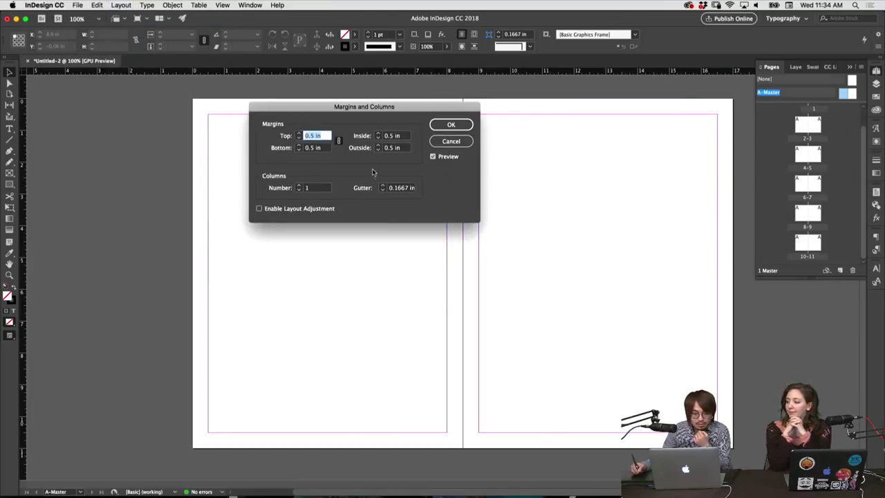
left_click(384, 191)
left_click(384, 191)
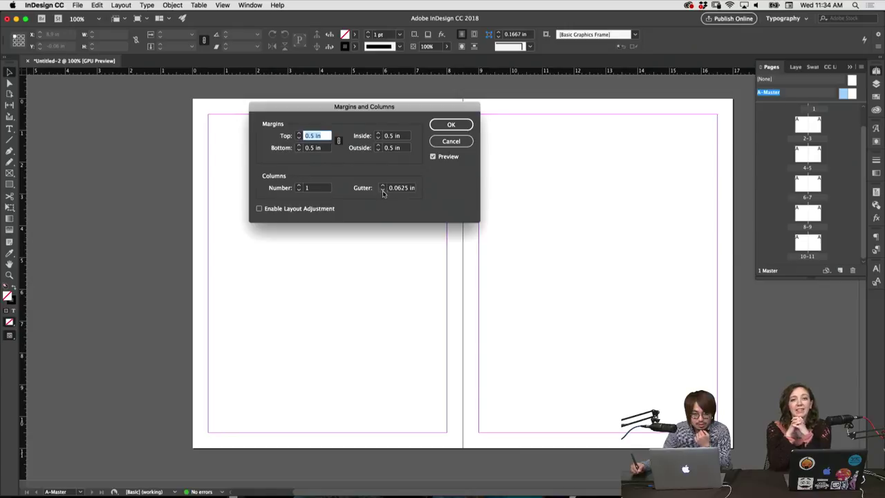
left_click(383, 186)
left_click(383, 190)
left_click(383, 190)
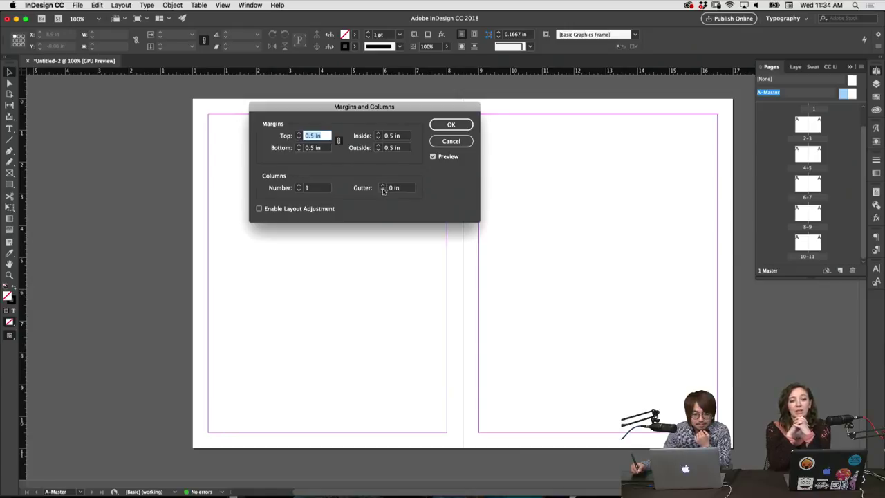
left_click(382, 185)
left_click(383, 186)
left_click(383, 191)
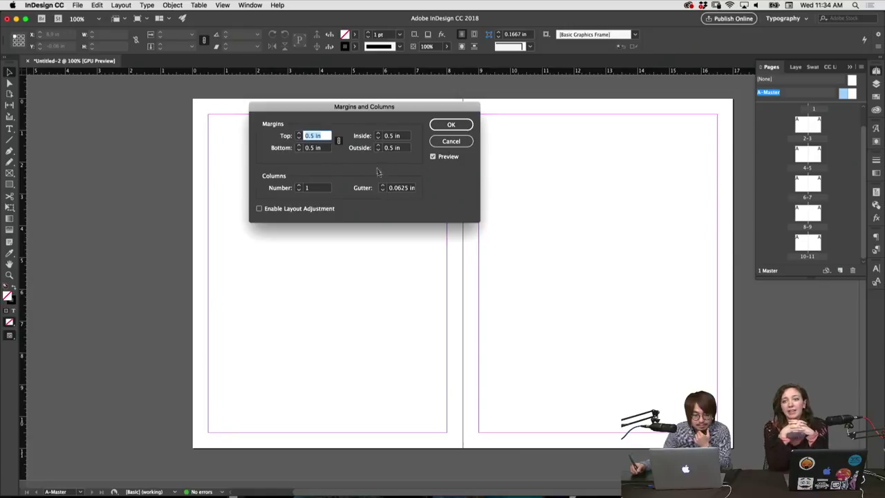
left_click(340, 142)
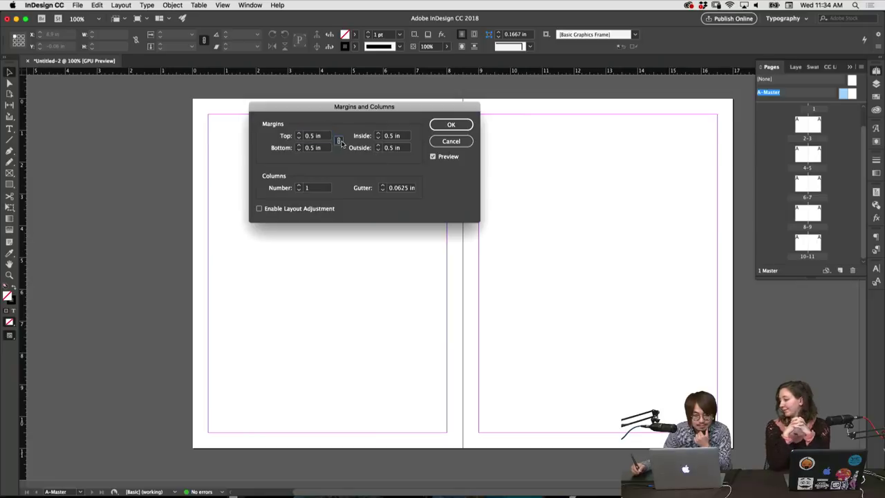
left_click(446, 142)
left_click_drag(395, 126, 531, 211)
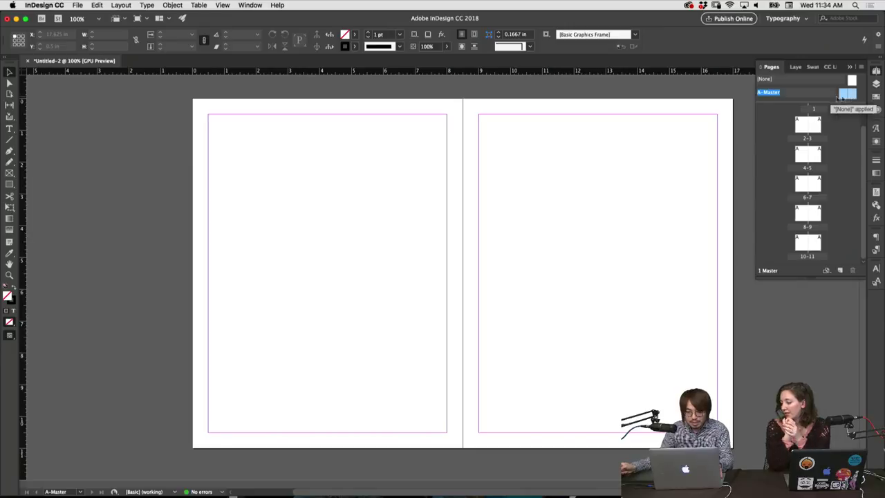
In Margins and Columns, set the outside margin to 0.6875 in.
left_click(134, 6)
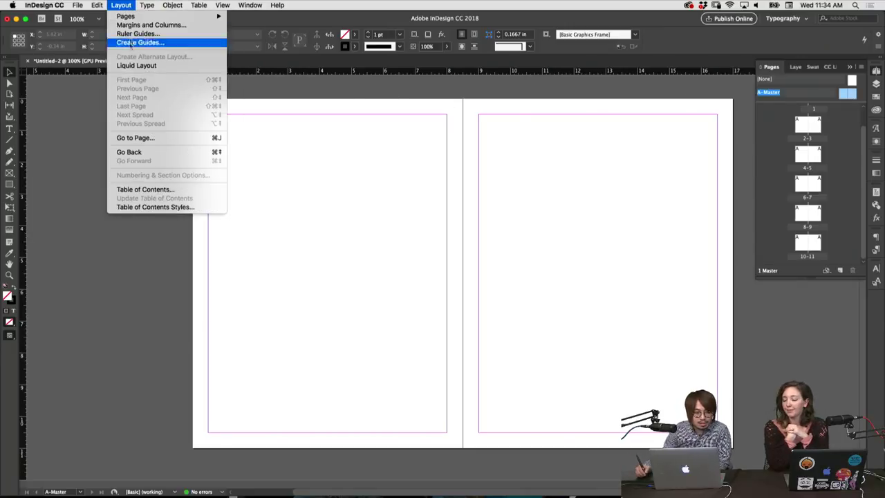
left_click(142, 24)
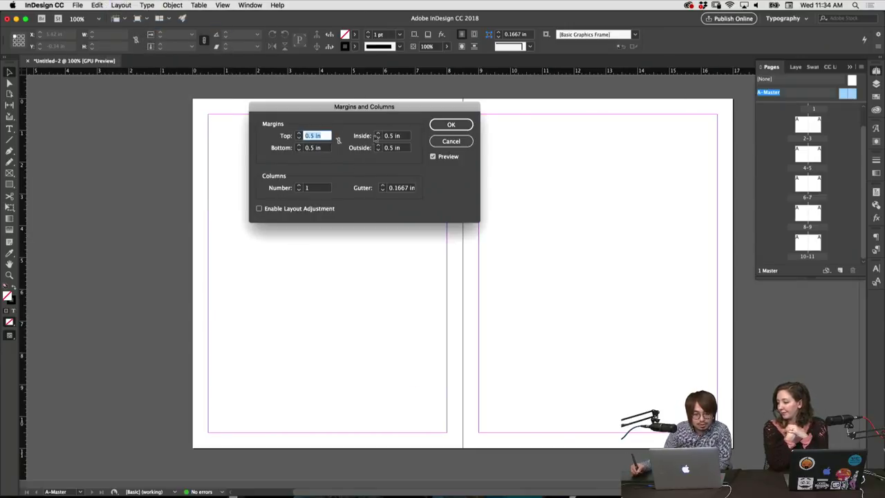
left_click(378, 135)
left_click(378, 135)
left_click_drag(399, 110, 237, 188)
left_click(215, 216)
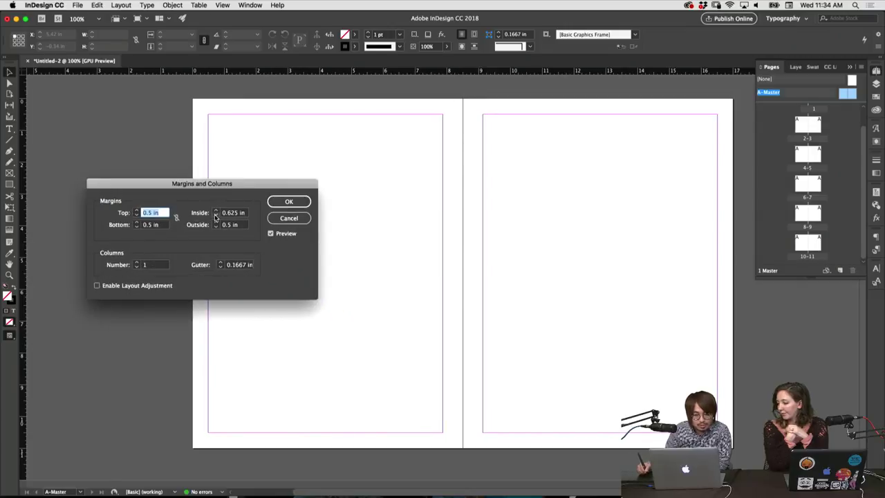
left_click(217, 211)
left_click(216, 216)
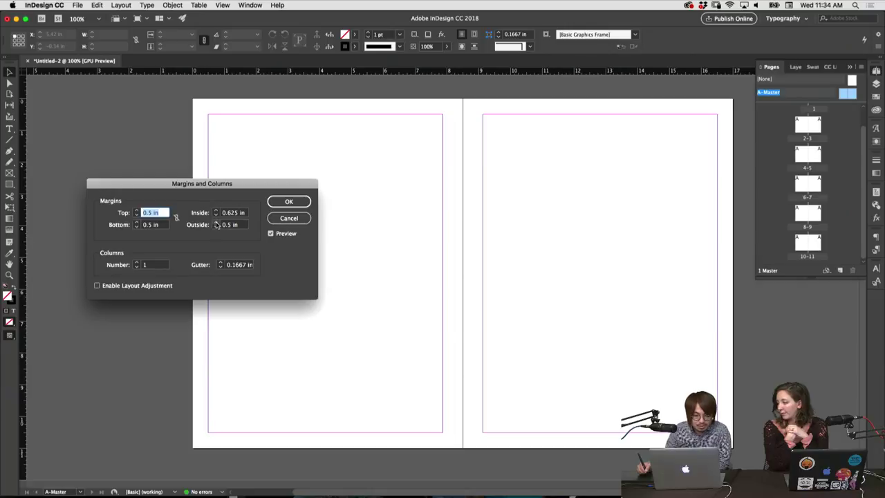
left_click(216, 223)
left_click(217, 223)
left_click(216, 223)
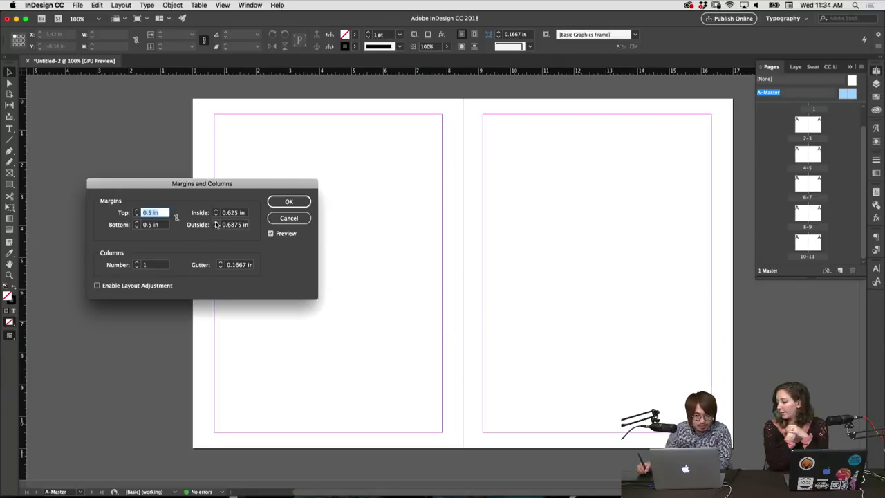
Set top and bottom margins to 0.6875 in and the inside margin to 0.875 in.
left_click(137, 211)
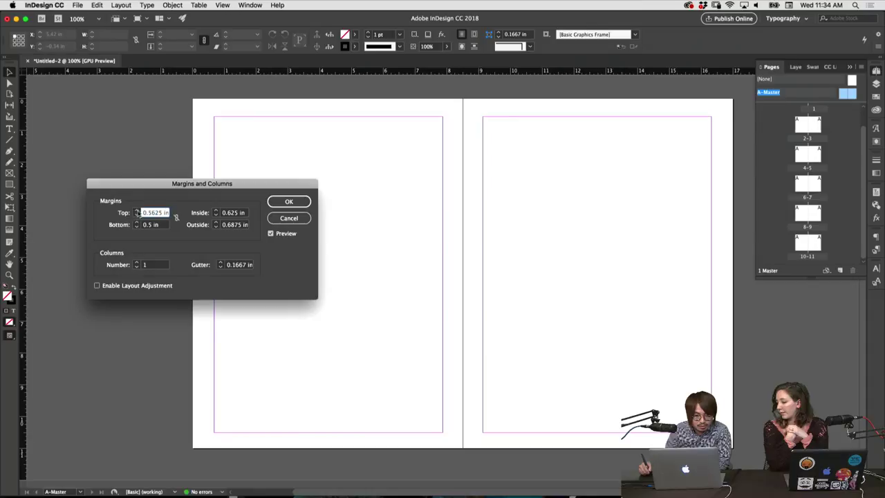
left_click(137, 211)
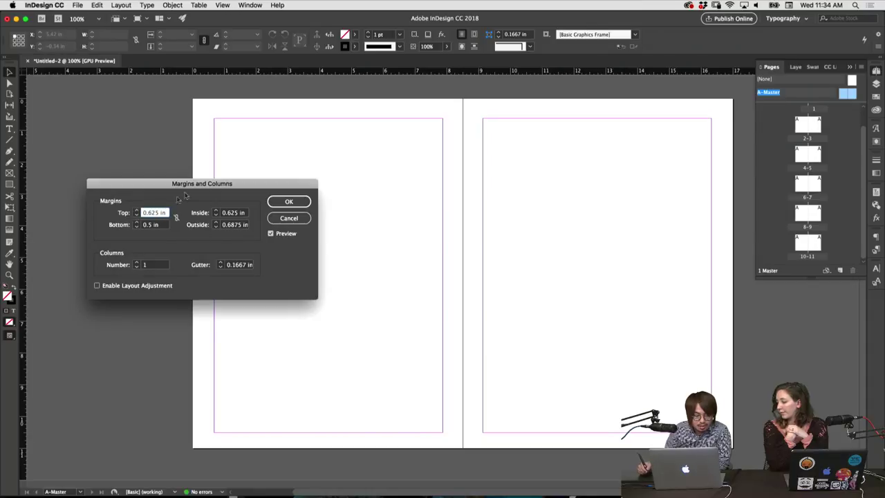
left_click(138, 211)
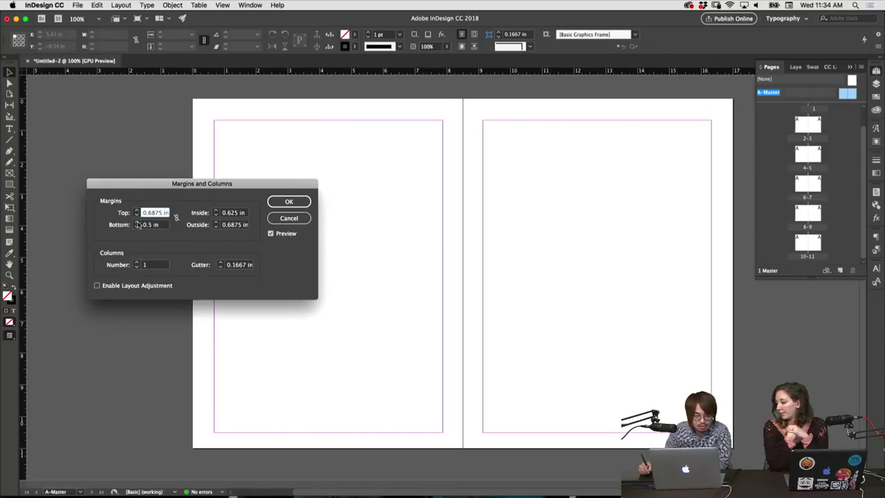
left_click(138, 223)
left_click(138, 222)
left_click(137, 223)
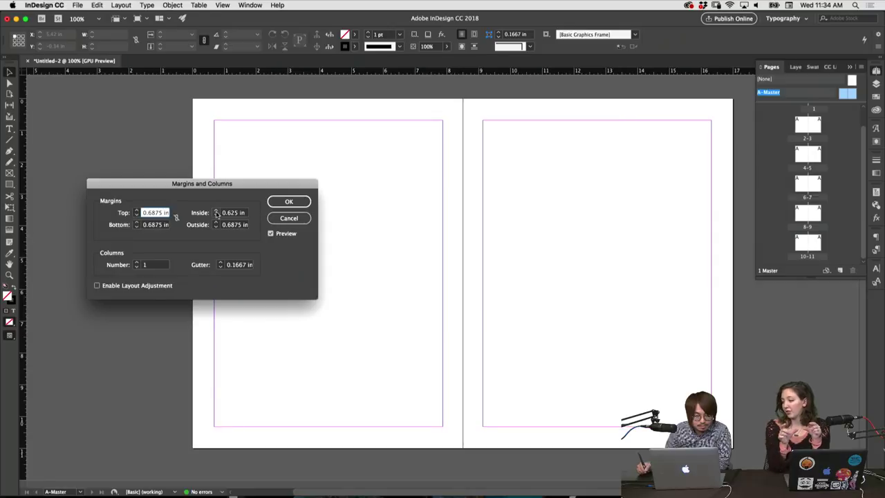
left_click(216, 212)
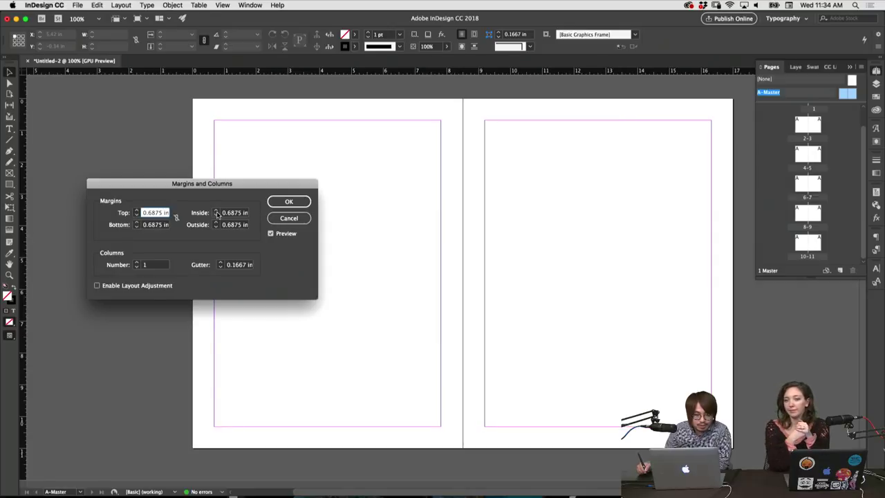
left_click(218, 215)
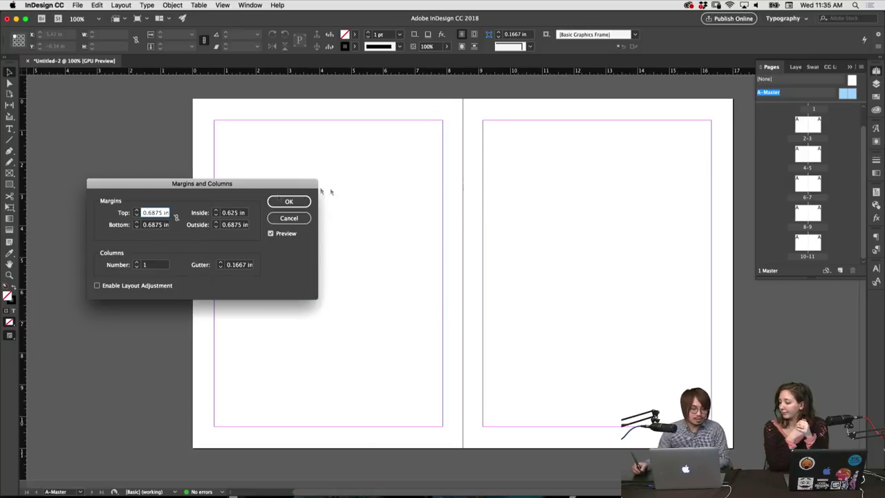
left_click(216, 212)
left_click(216, 212)
left_click(216, 212)
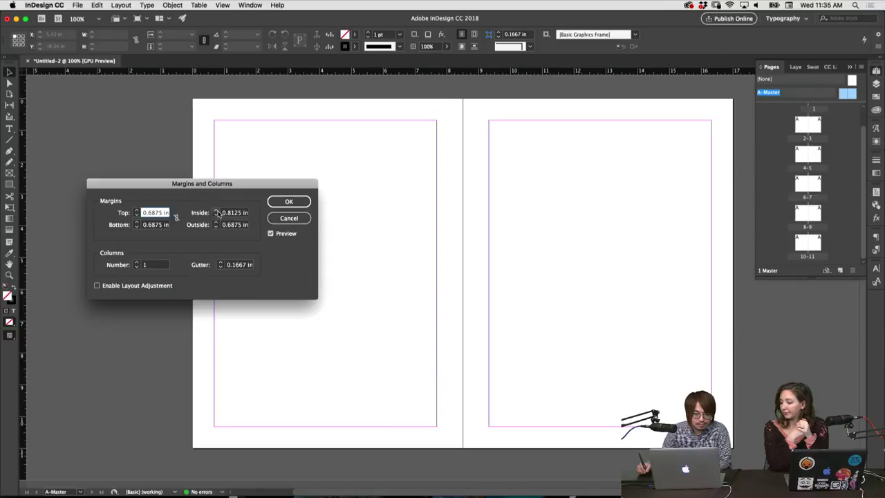
left_click(216, 211)
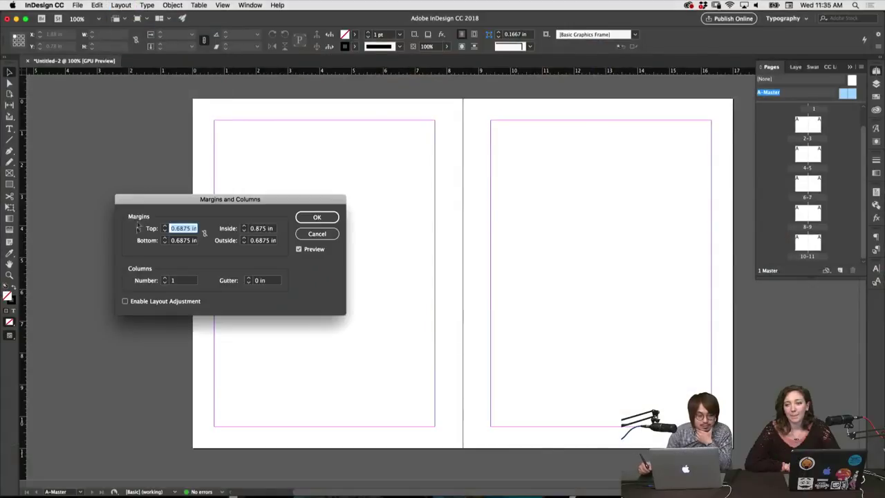
Preview a five-column grid in the margins and columns settings.
left_click(149, 23)
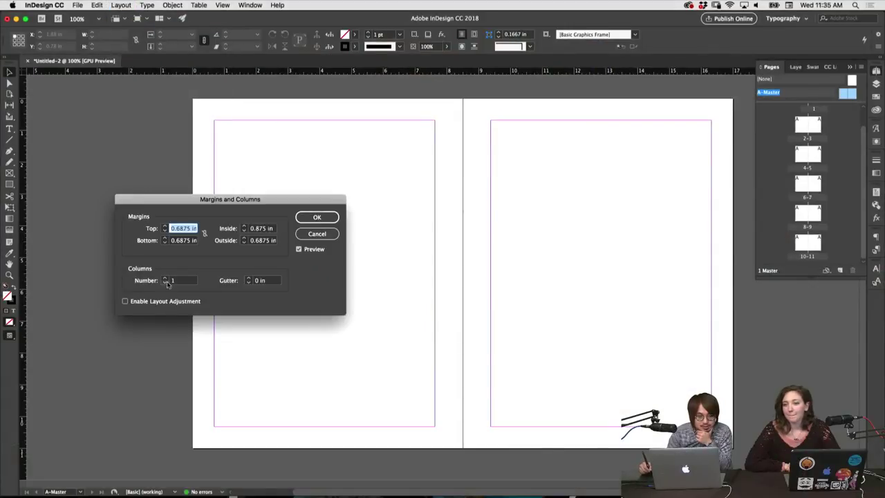
left_click(165, 278)
left_click(165, 278)
left_click(165, 278)
left_click(165, 278)
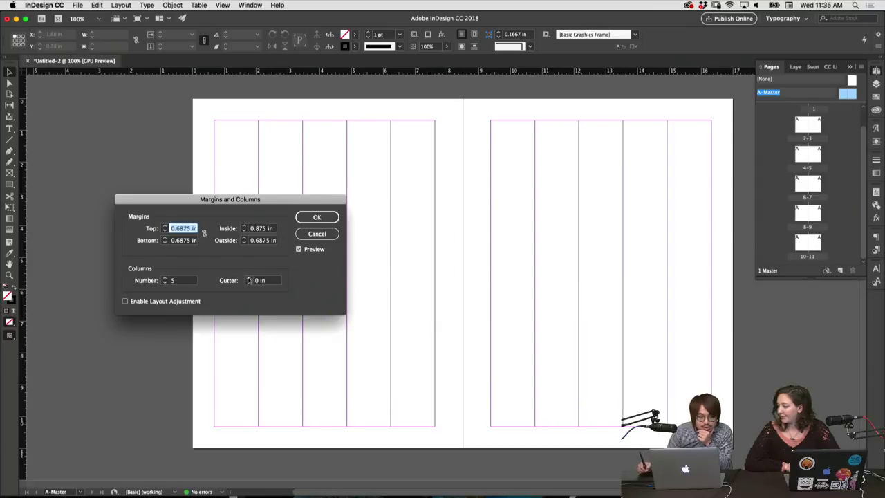
Set the column gutter to 0.125 in.
left_click(249, 279)
left_click(249, 279)
left_click(249, 279)
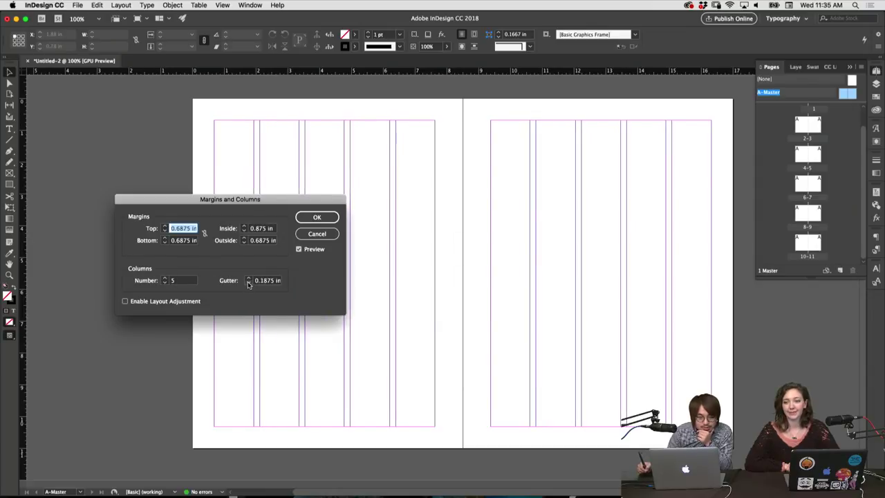
left_click(249, 283)
Try out column counts between three and ten on the master grid.
left_click(165, 278)
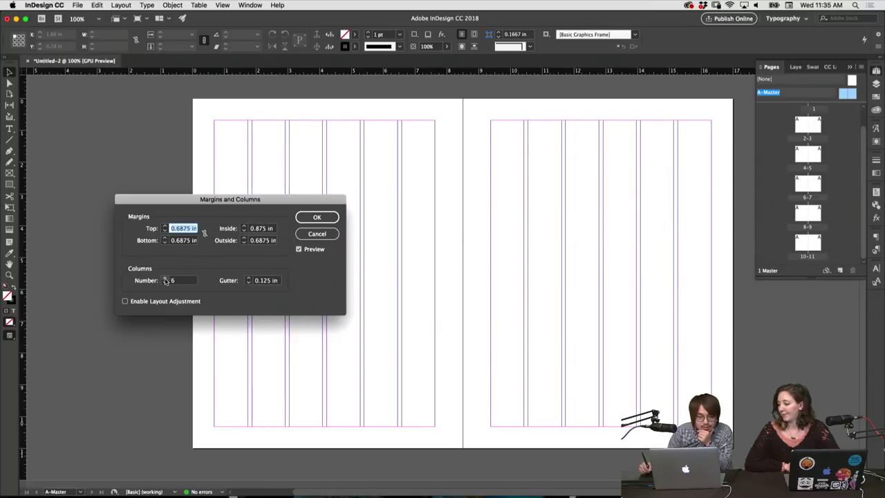
left_click(166, 278)
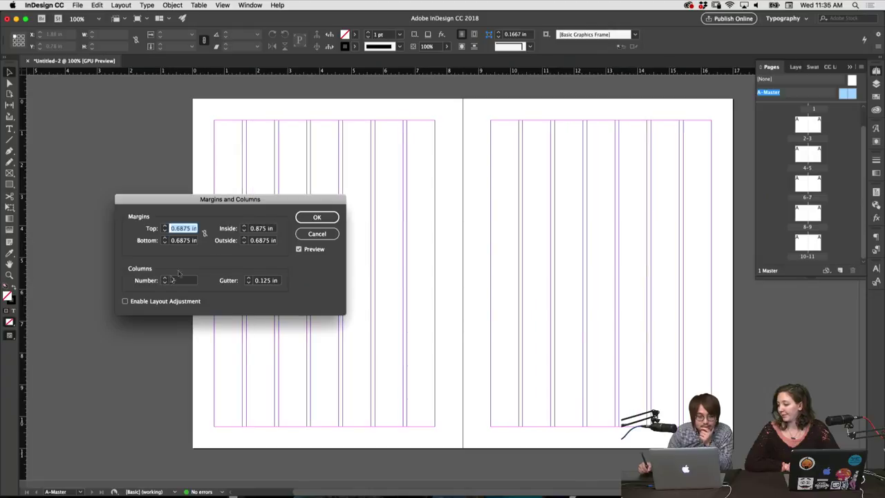
left_click_drag(234, 202, 229, 188)
left_click(160, 266)
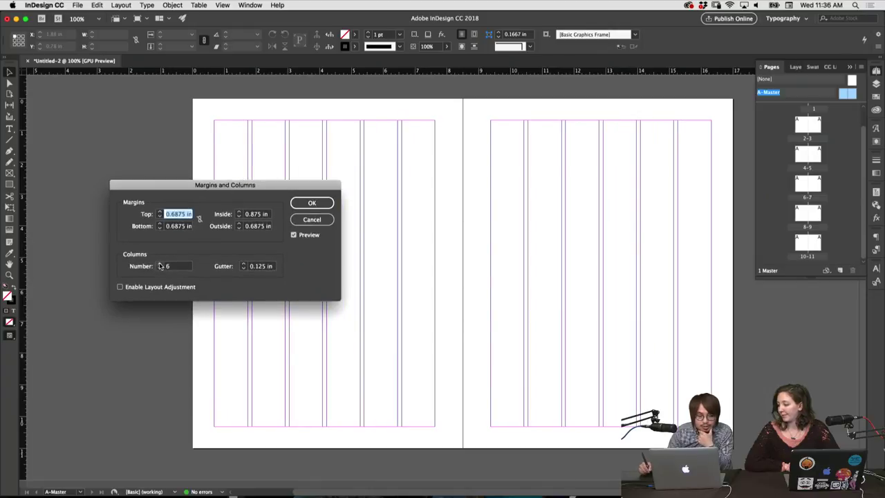
left_click(160, 267)
left_click(160, 269)
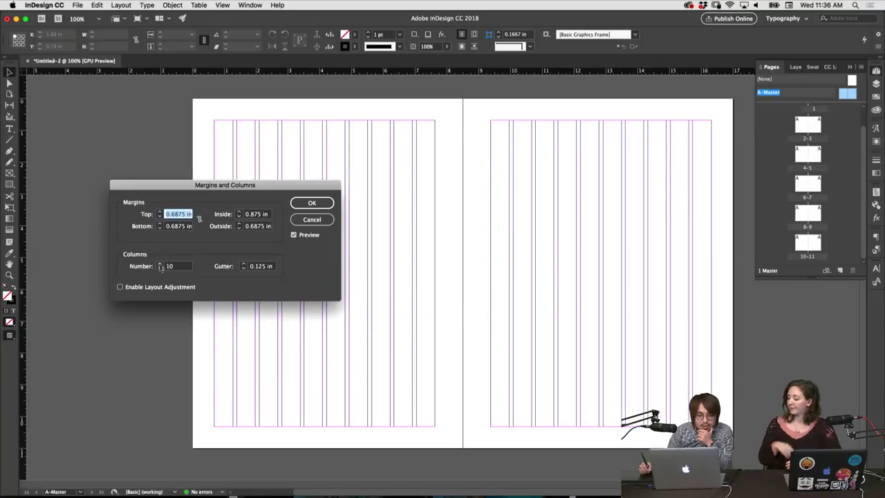
left_click(160, 268)
left_click(159, 268)
left_click(160, 268)
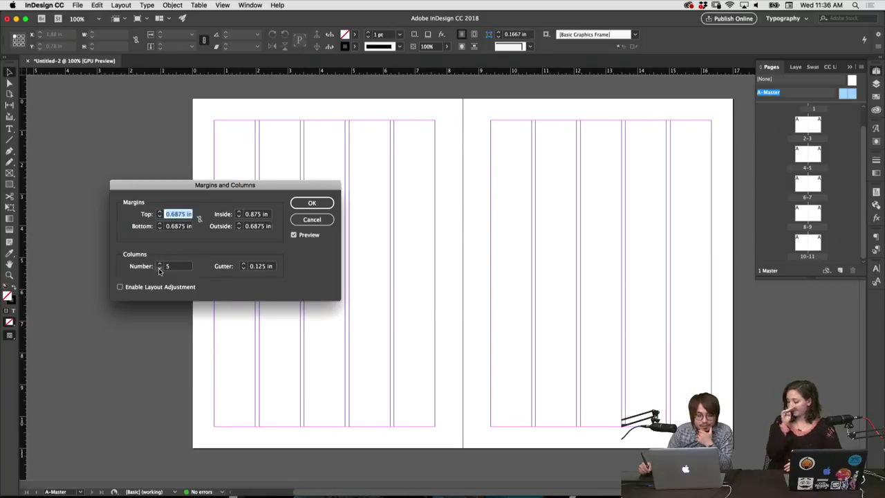
left_click(159, 269)
left_click(160, 269)
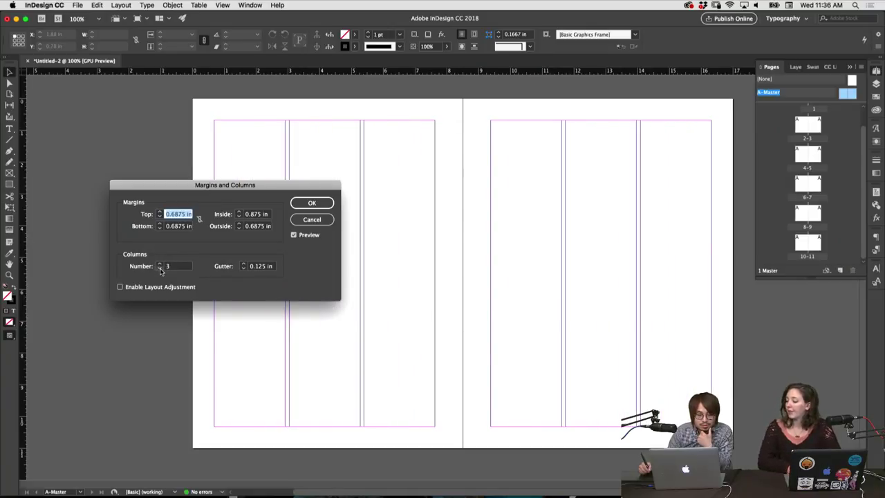
left_click(160, 264)
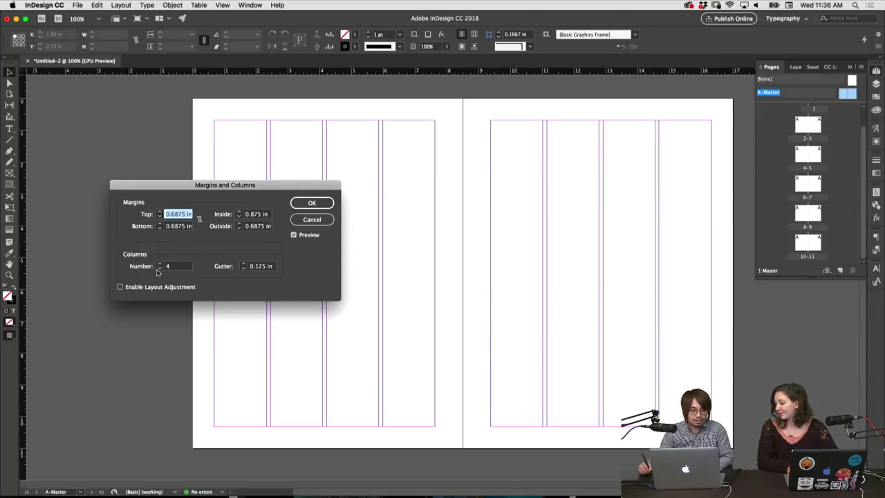
left_click(159, 268)
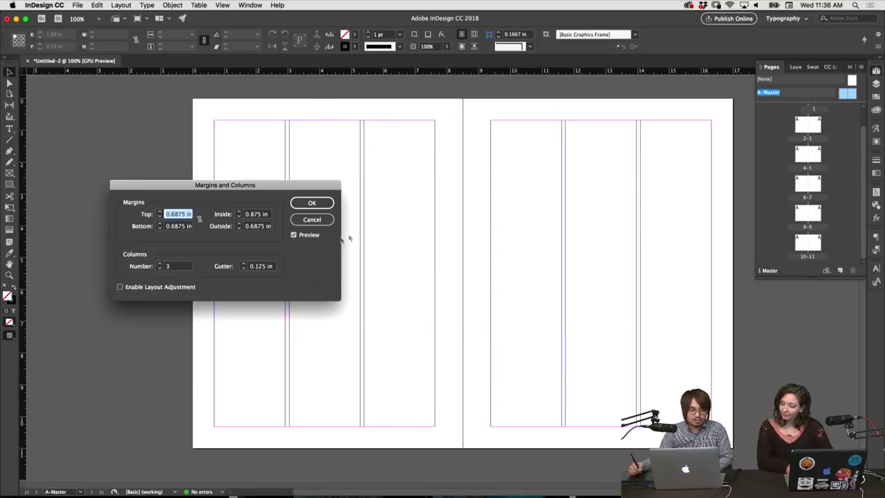
left_click(317, 222)
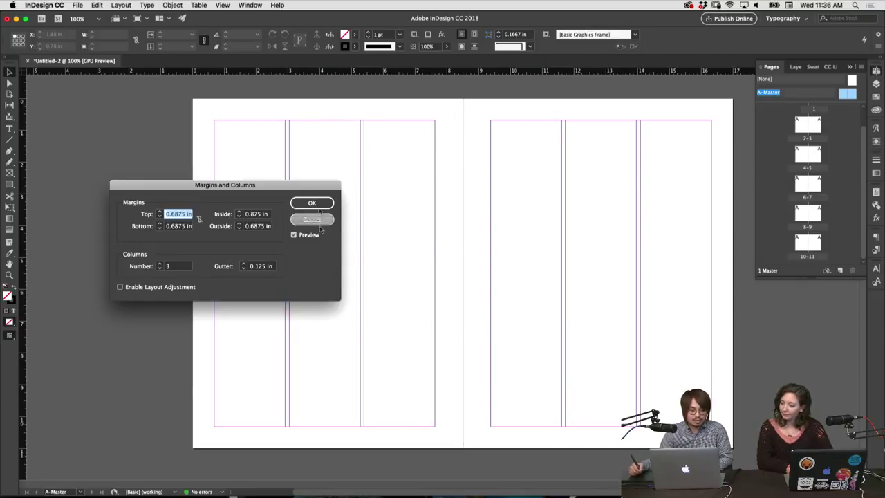
left_click(160, 263)
left_click(160, 263)
left_click(160, 264)
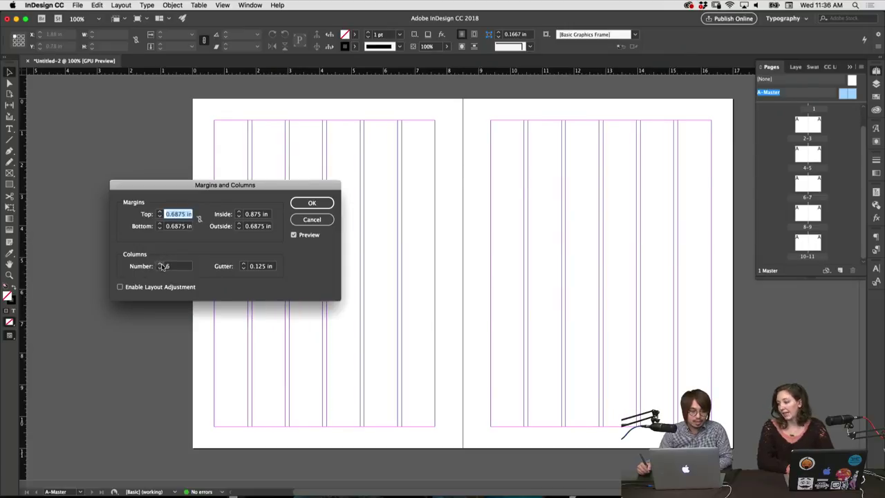
left_click(159, 263)
left_click(159, 263)
left_click(159, 263)
left_click(160, 263)
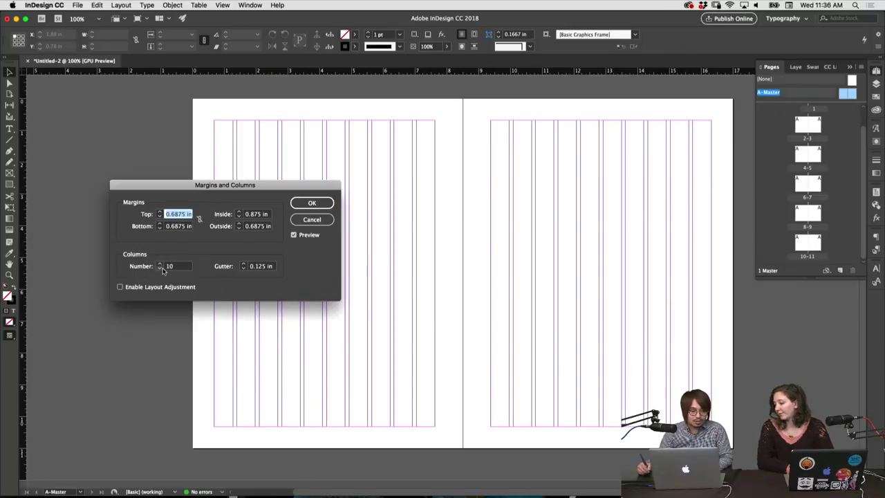
left_click(161, 269)
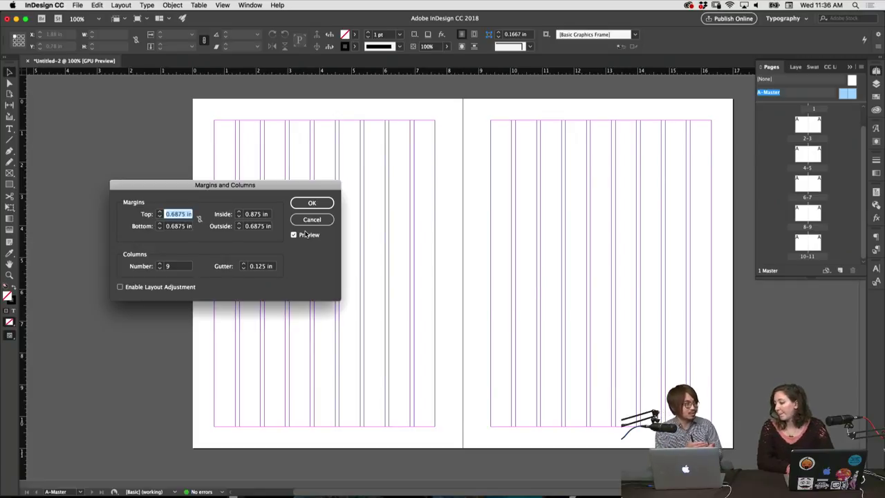
Bring the column count from 12 down to 4 and apply the settings.
left_click(160, 264)
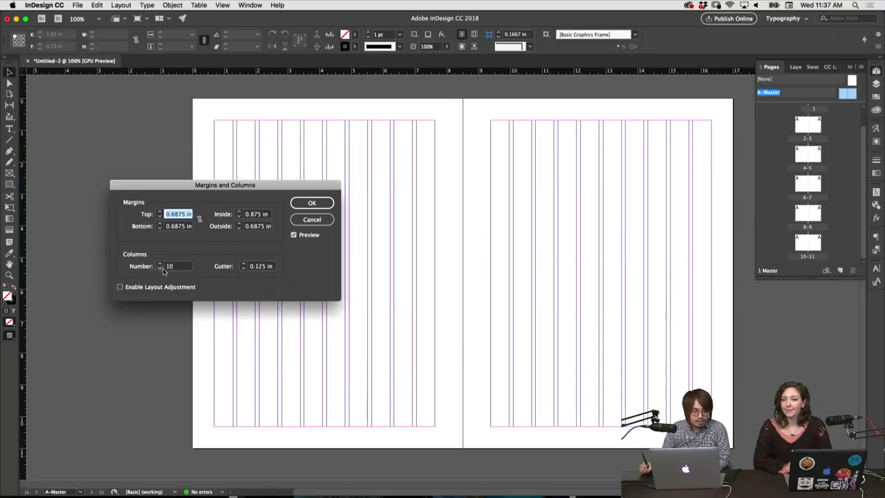
left_click(160, 265)
left_click(161, 264)
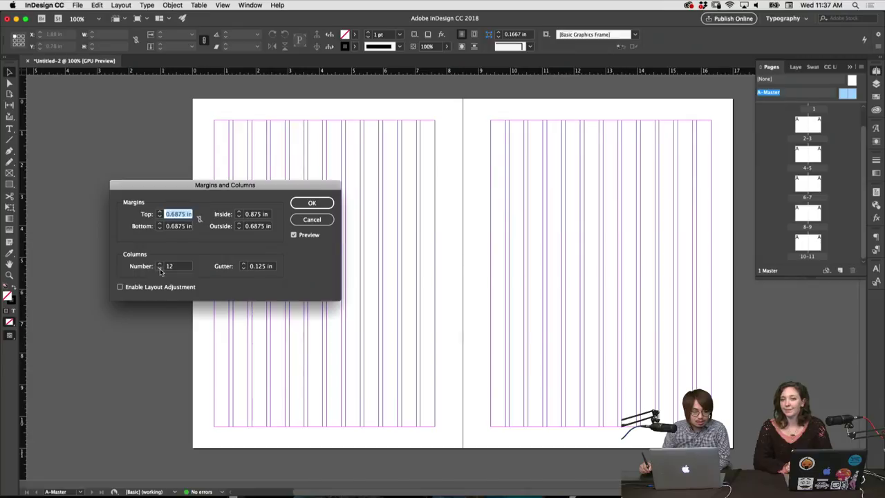
left_click(160, 269)
left_click(160, 269)
left_click(161, 269)
left_click(161, 269)
left_click(160, 269)
left_click(161, 269)
left_click(161, 269)
left_click(160, 269)
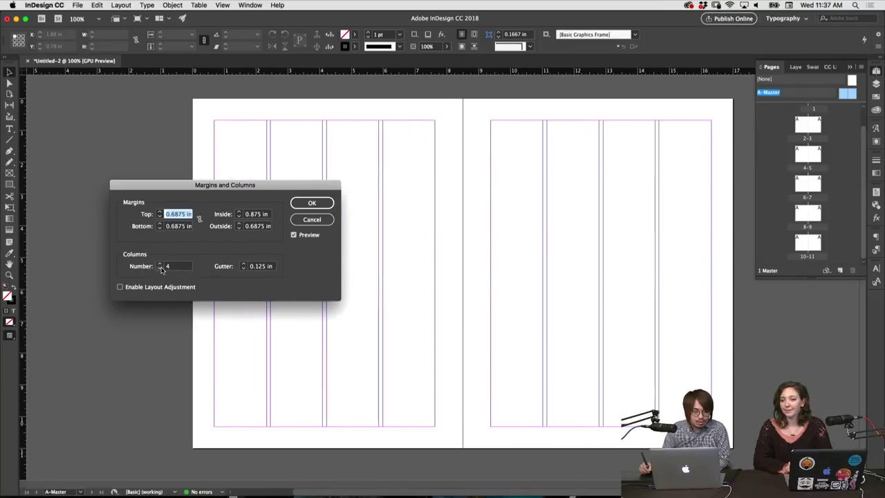
left_click(304, 205)
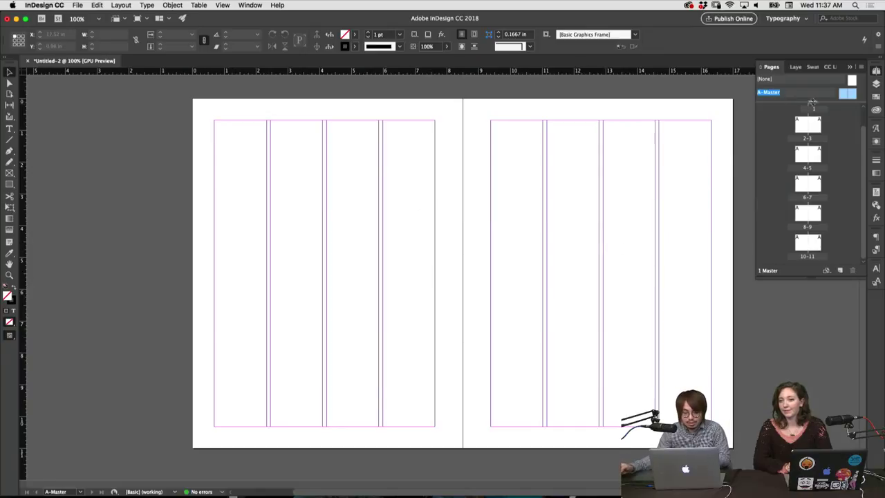
Delete pages 2 through 11 in the Pages panel and open page 1.
left_click(806, 129)
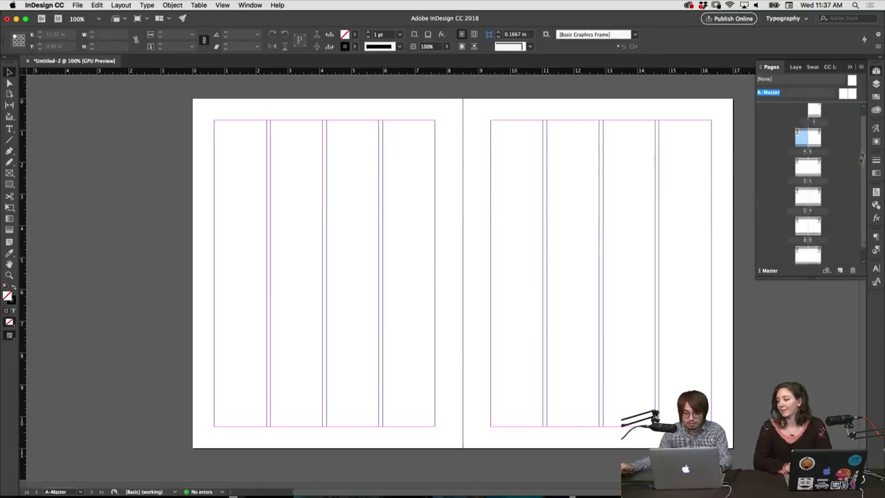
left_click(817, 242, "shift")
left_click(853, 270)
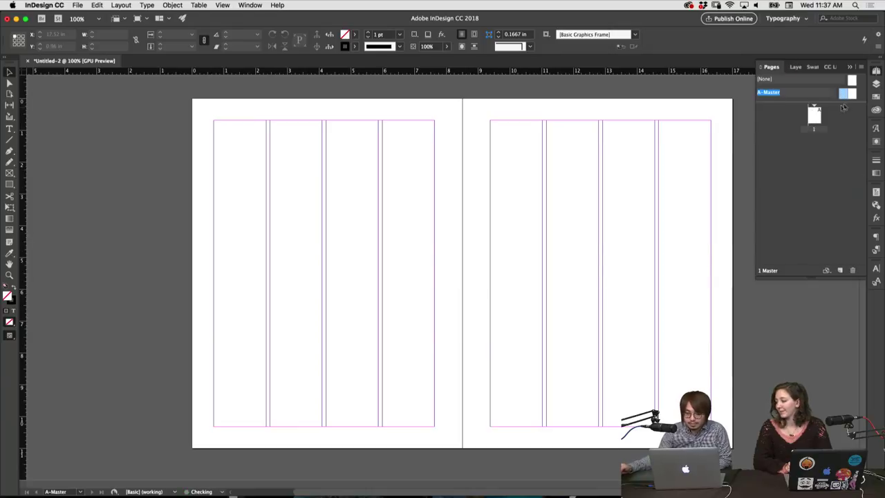
double_click(815, 115)
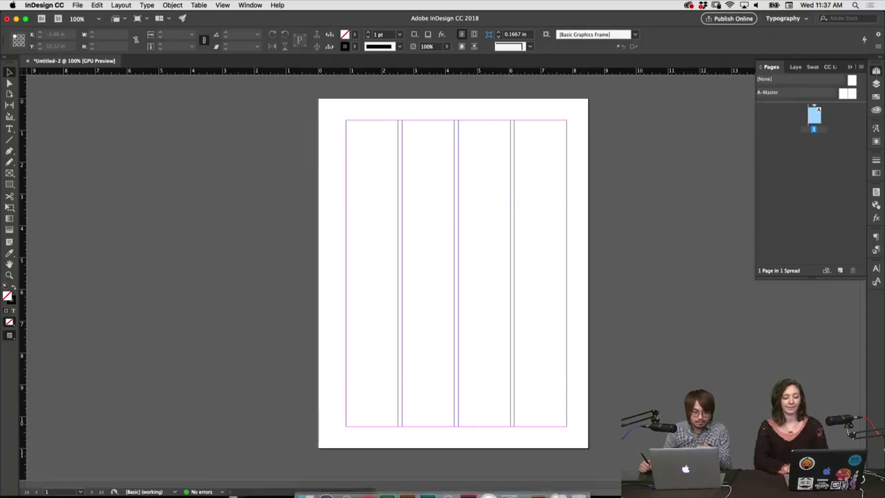
mouse_move(325, 484)
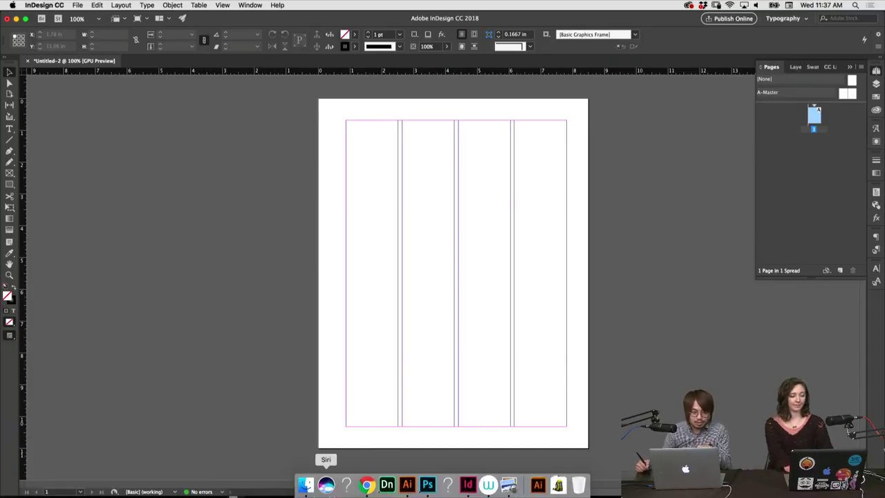
Open the Adobe Stock folder in Finder and preview several AdobeStock JPEG images.
left_click(307, 486)
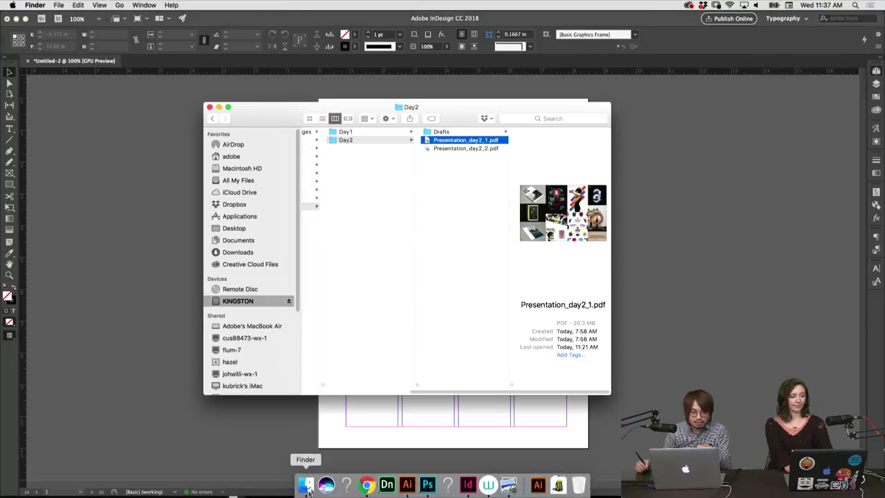
left_click(465, 133)
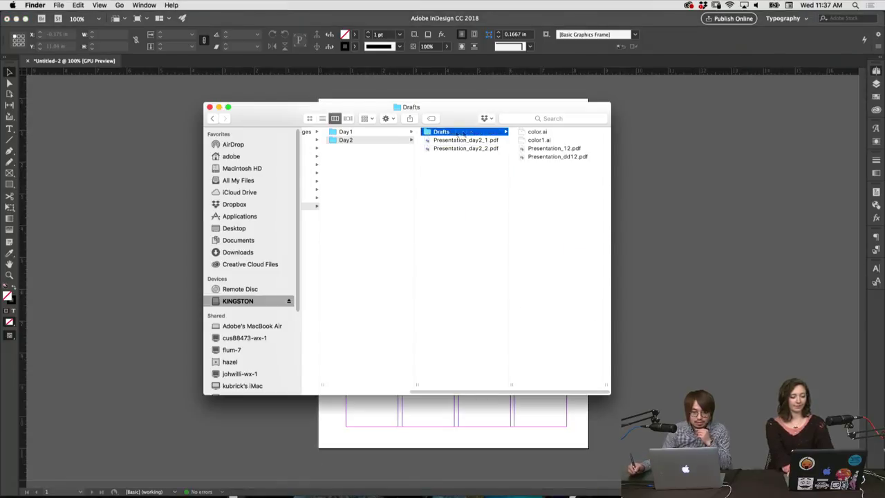
scroll(386, 295, "left", 5)
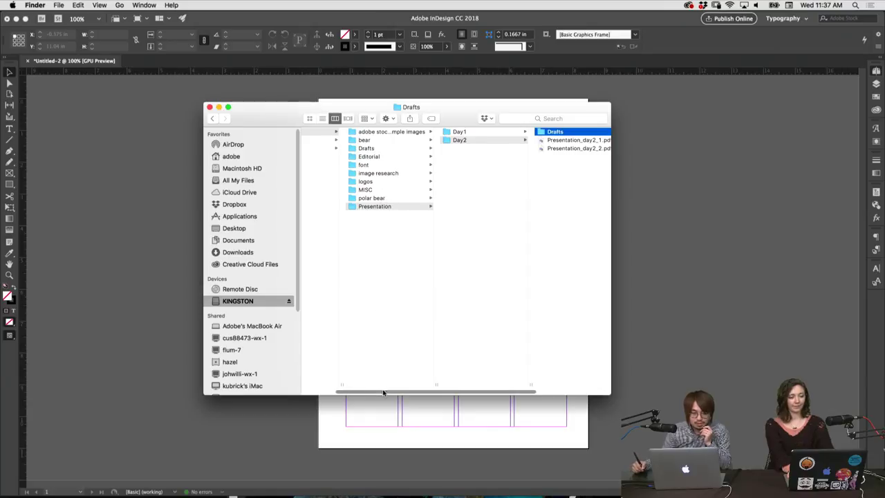
scroll(373, 384, "left", 3)
left_click(339, 141)
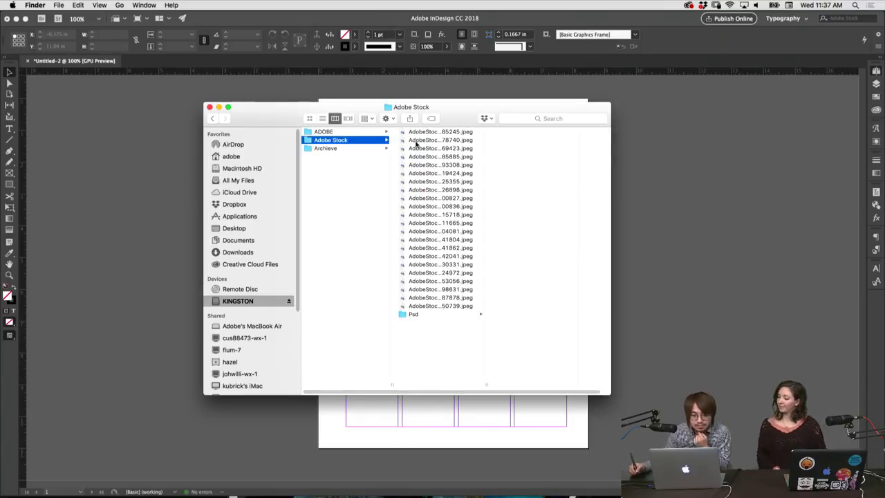
left_click(441, 306)
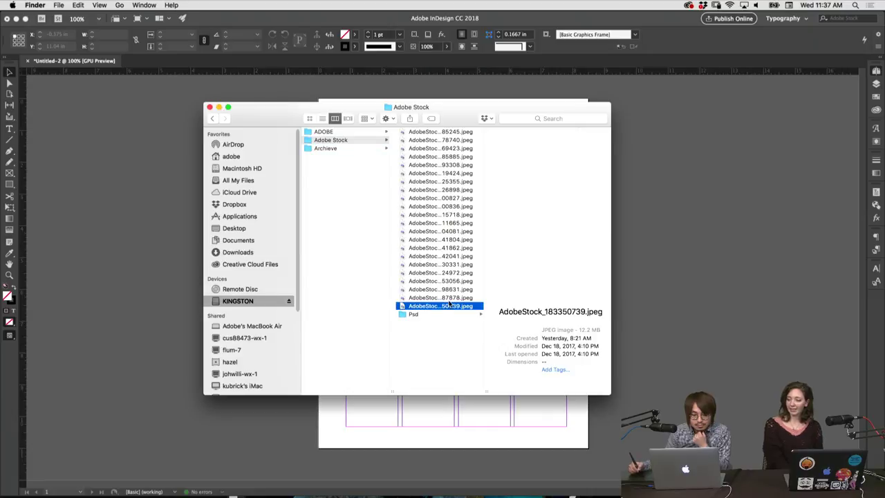
left_click(451, 300)
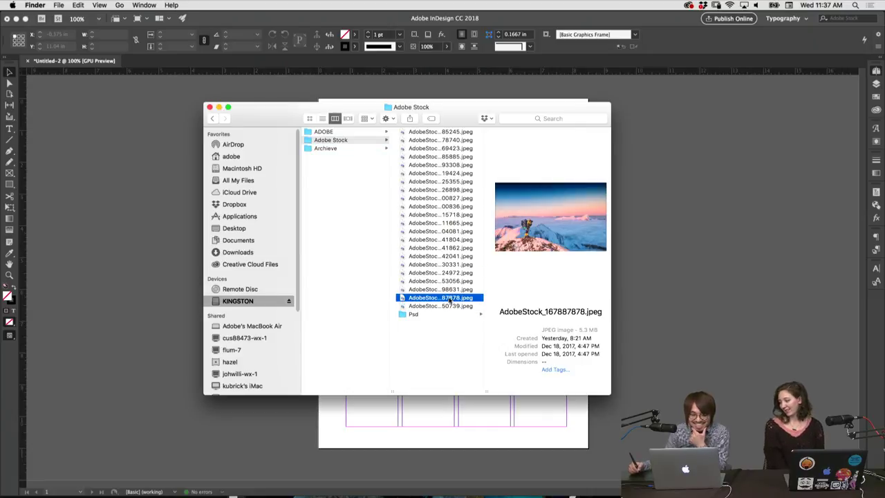
left_click(450, 291)
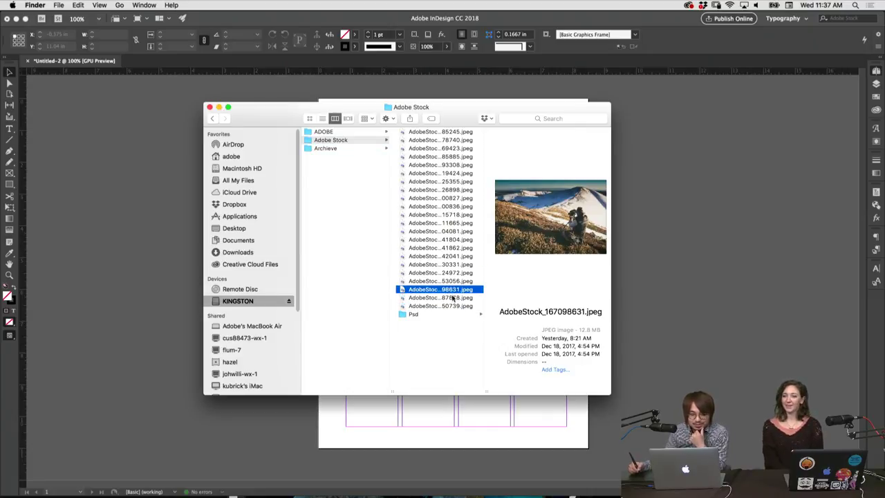
left_click(453, 297)
Switch to Cover Flow view and enlarge the Finder window and preview area.
left_click_drag(487, 390, 511, 388)
left_click(446, 132)
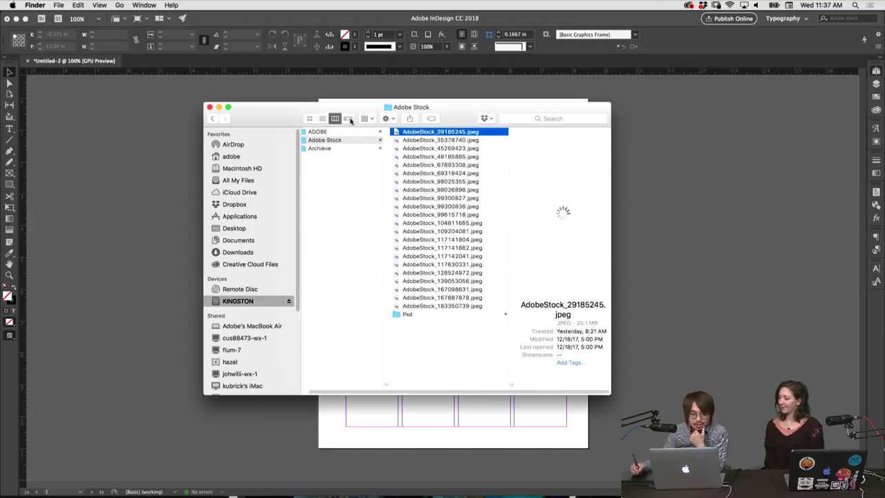
left_click(348, 119)
left_click_drag(311, 107, 226, 72)
left_click_drag(578, 369, 763, 463)
left_click_drag(273, 228, 276, 275)
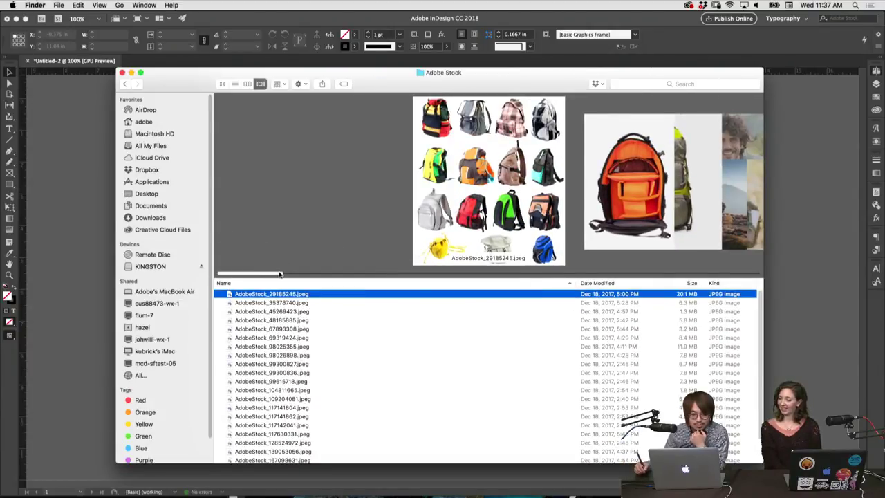
Browse the Adobe Stock photos in Cover Flow, from the green backpack to sunset shots.
left_click(284, 303)
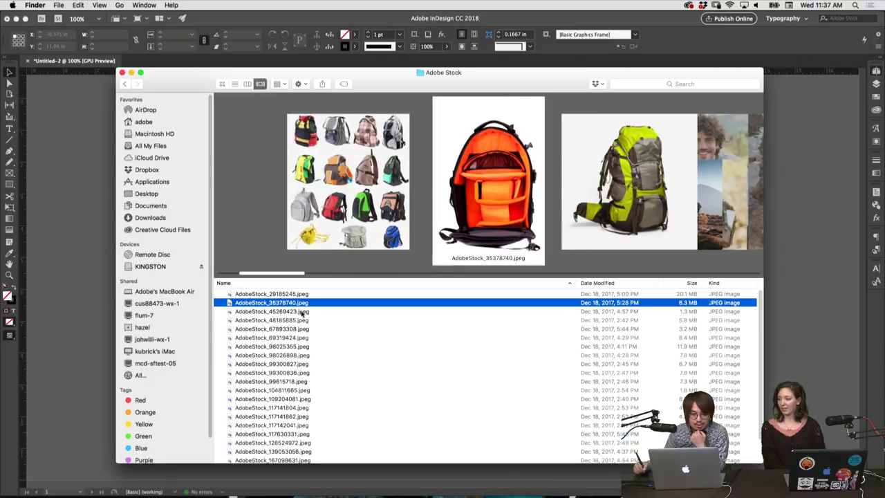
left_click(311, 310)
left_click(309, 320)
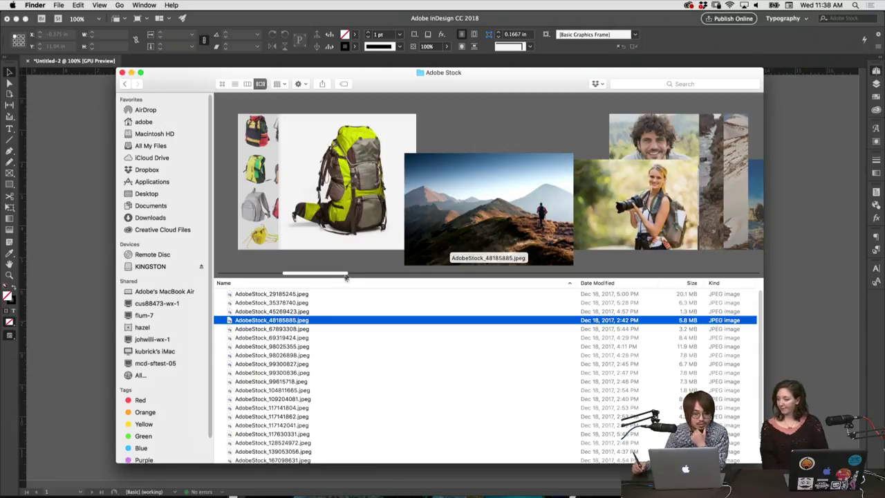
key("Up")
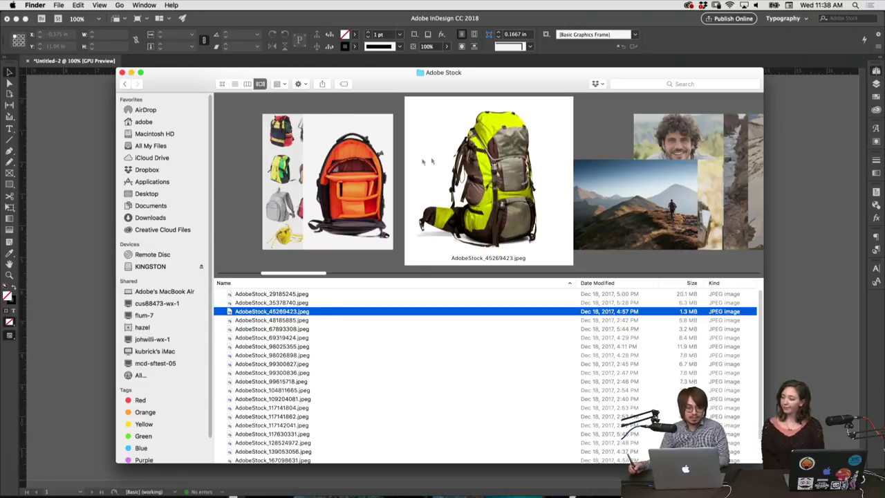
key("Down")
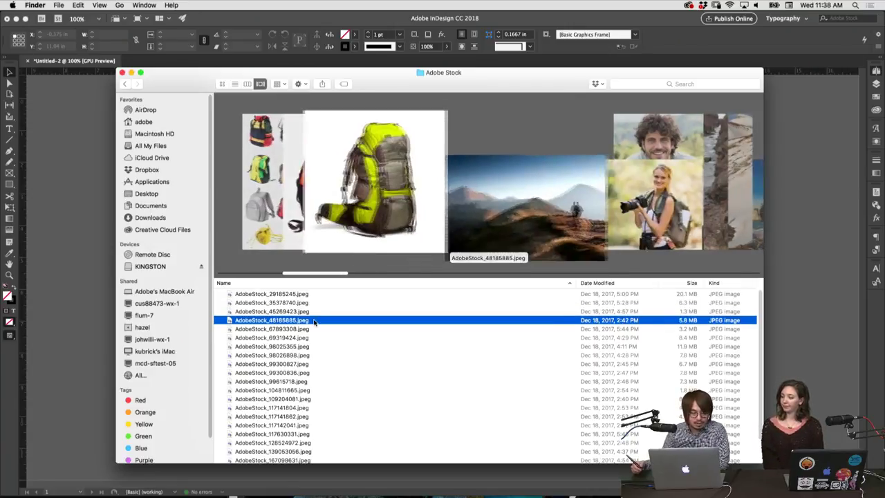
key("Down")
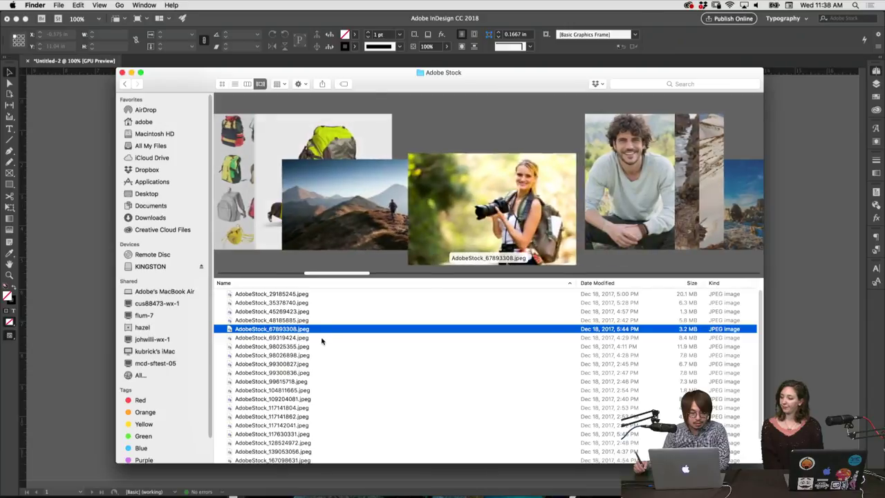
key("Down")
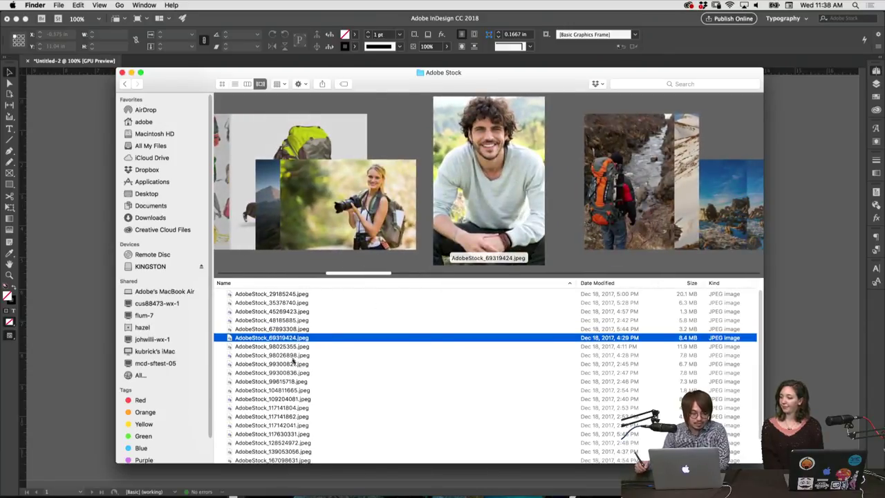
key("Down")
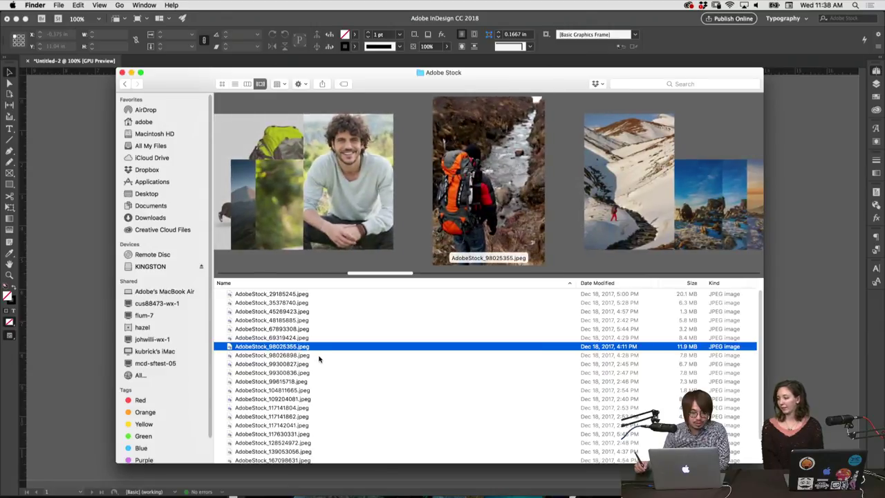
key("Down")
key("Down")
key("Down")
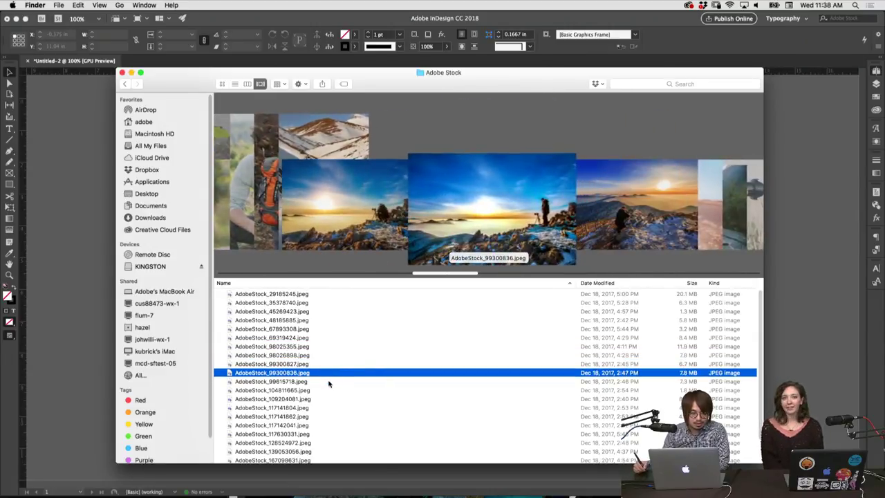
key("Down")
key("Down")
key("Down")
key("Down")
key("Down")
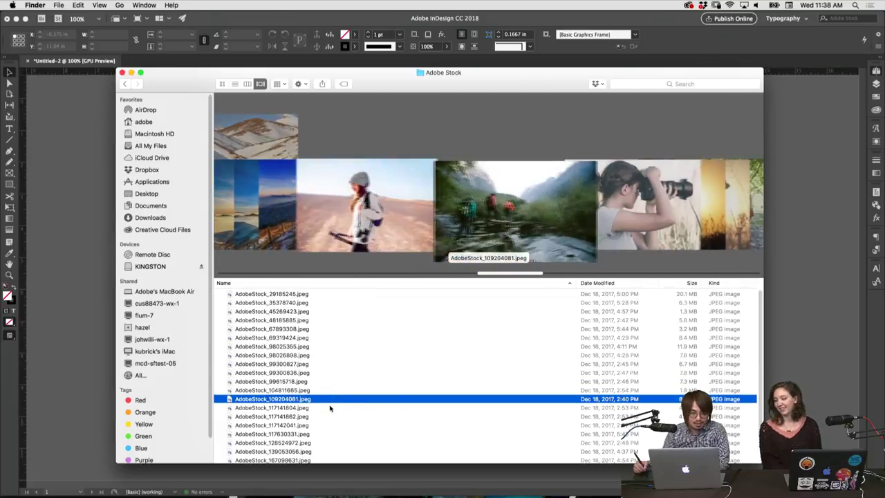
key("Down")
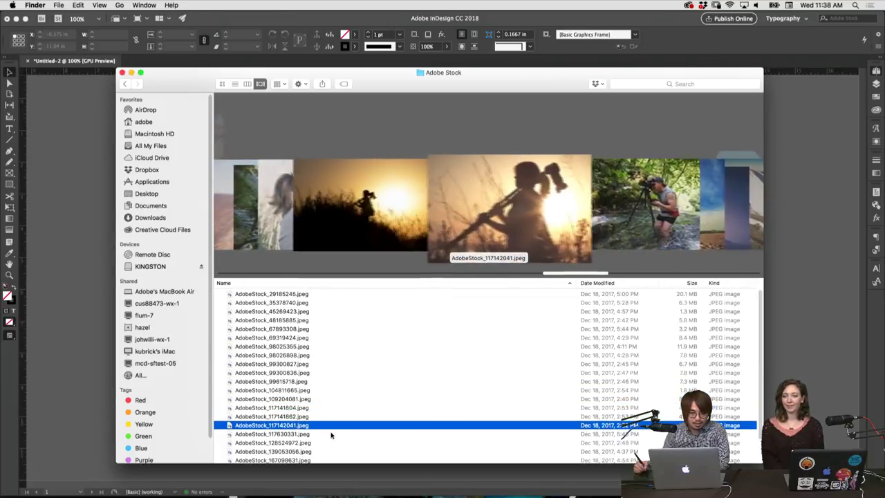
key("Down")
key("Down")
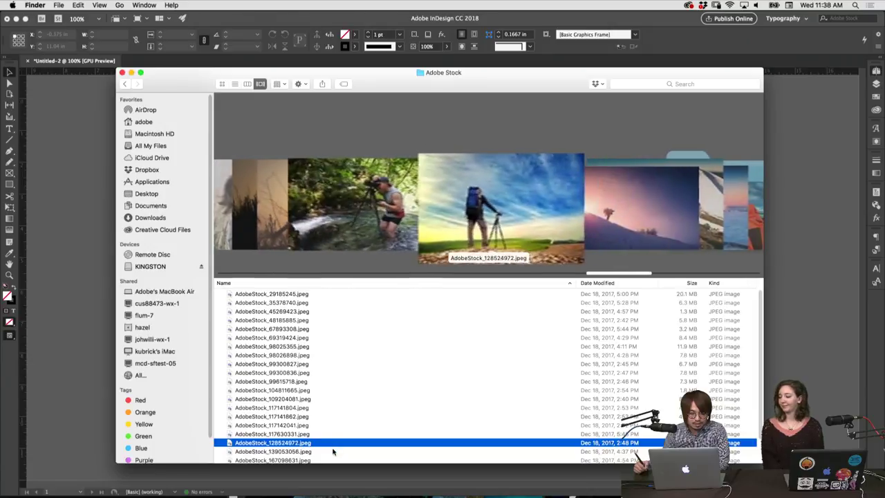
Pick AdobeStock_98026898.jpeg, the snowy mountain hiker photo, and drag it into InDesign.
left_click(333, 451)
left_click(335, 459)
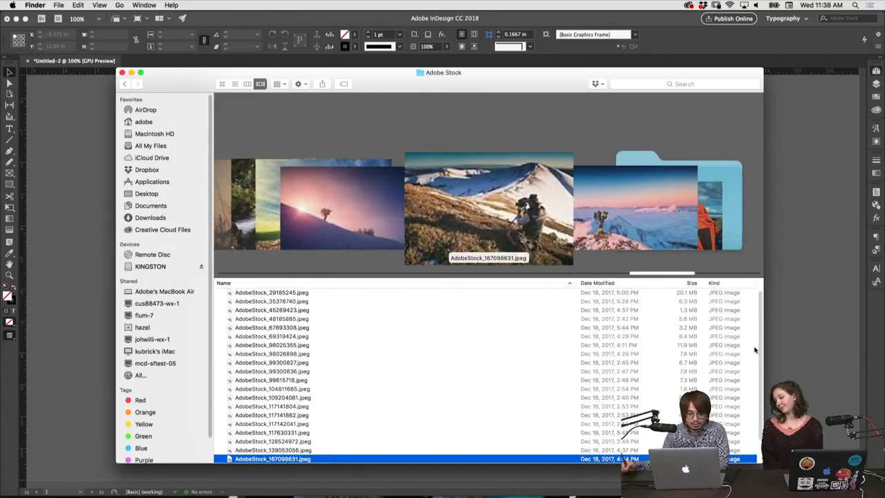
scroll(755, 350, "down", 3)
left_click(351, 442)
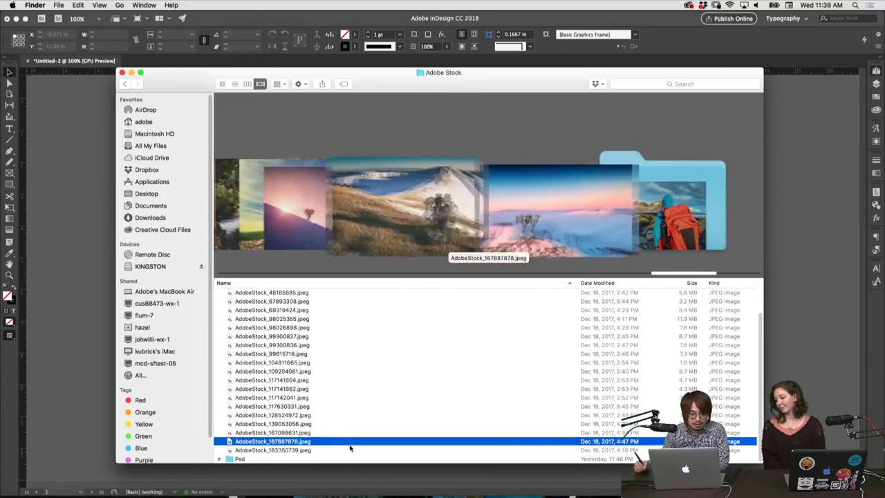
left_click(352, 450)
left_click(361, 354)
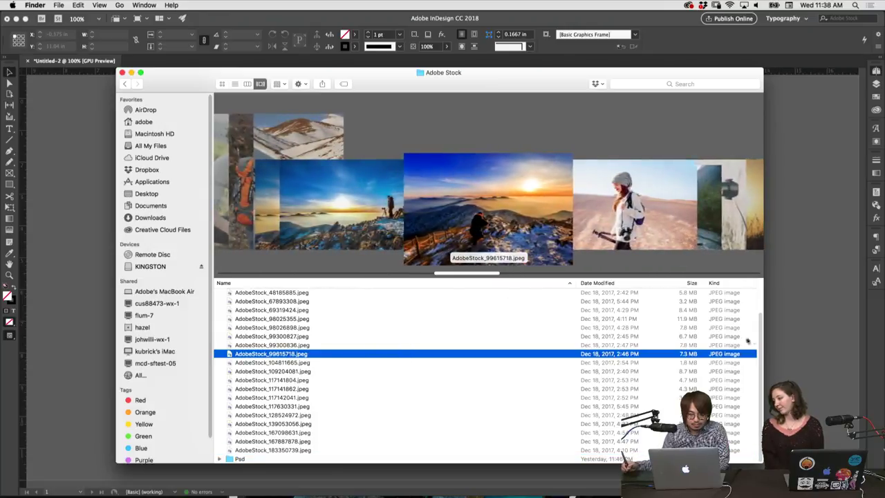
scroll(551, 310, "up", 3)
left_click(371, 373)
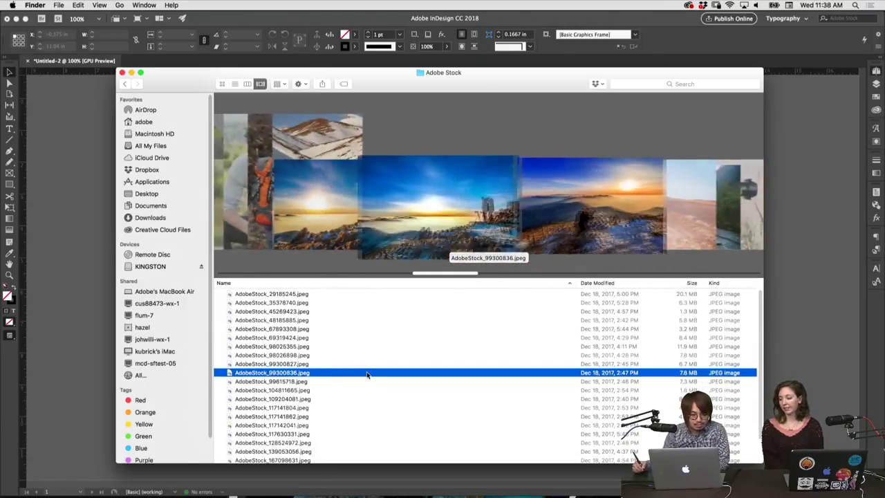
left_click(352, 364)
left_click(345, 356)
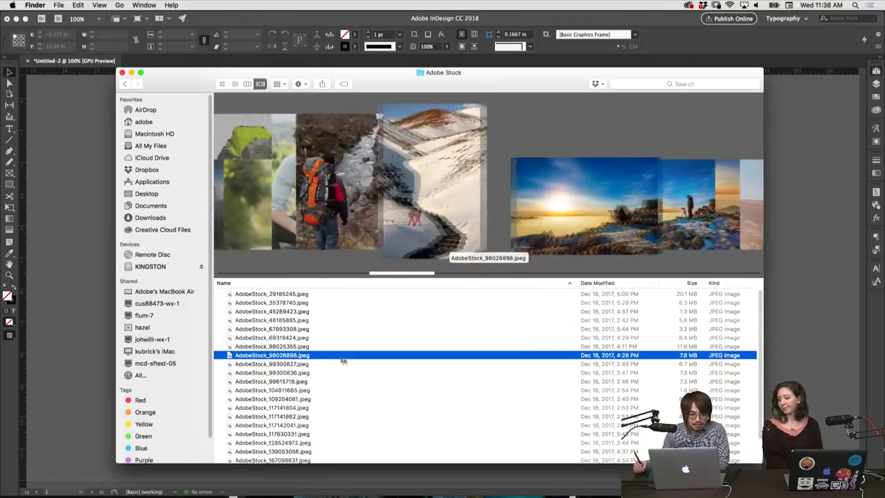
left_click(303, 365)
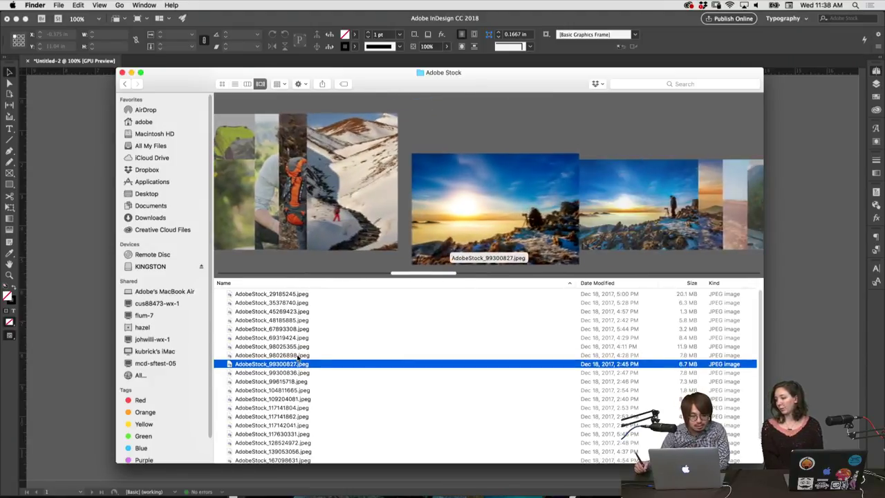
key("Up")
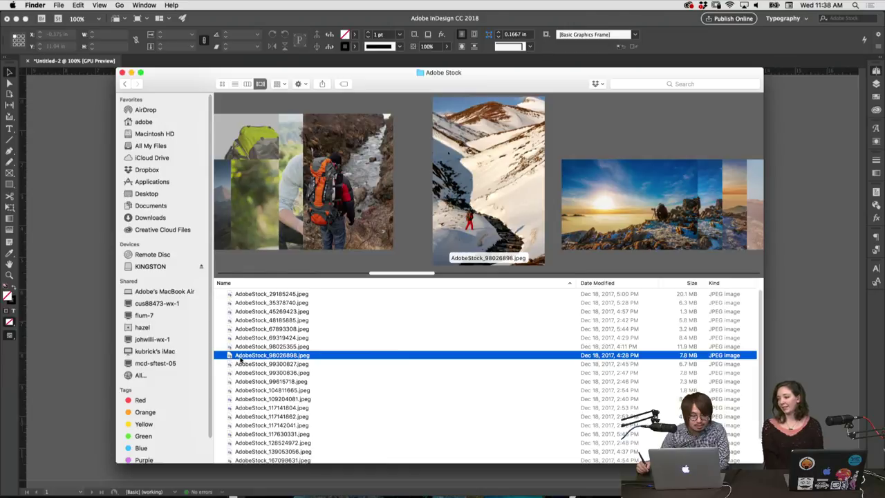
left_click_drag(240, 360, 81, 365)
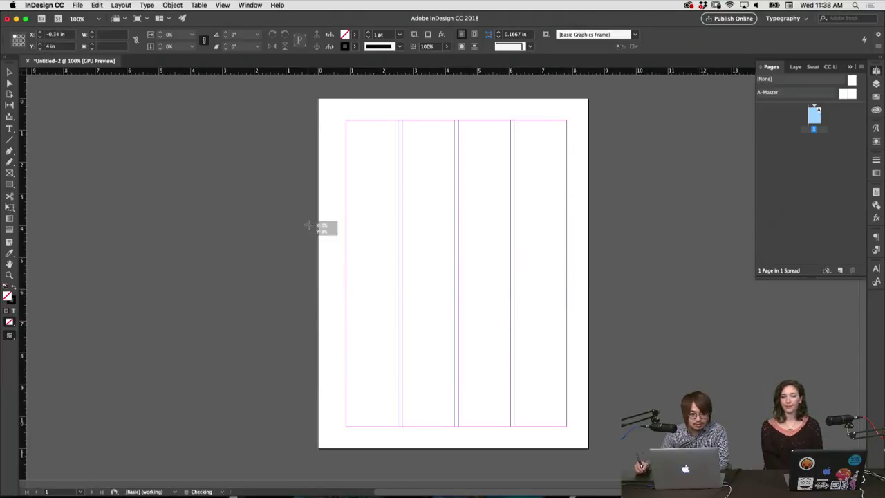
Place the snowy mountain photo on the page, then undo the trial crops of its frame.
left_click(312, 226)
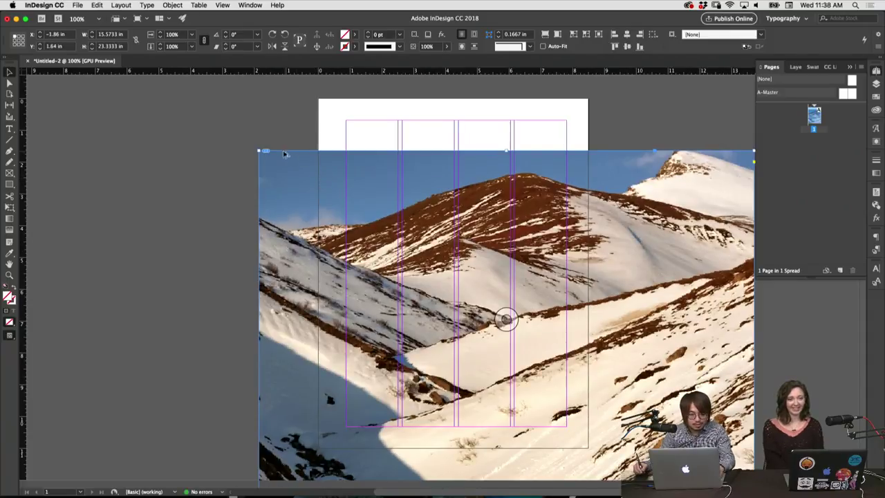
left_click_drag(263, 151, 403, 367)
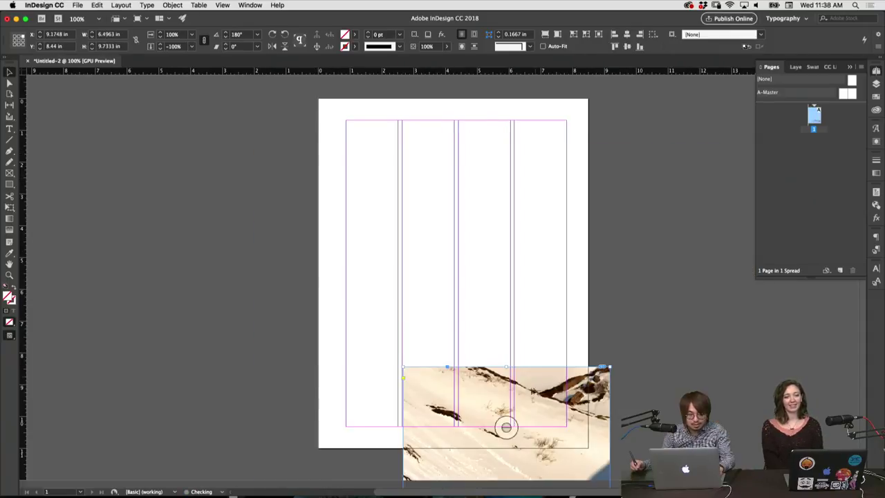
scroll(391, 200, "left", 3)
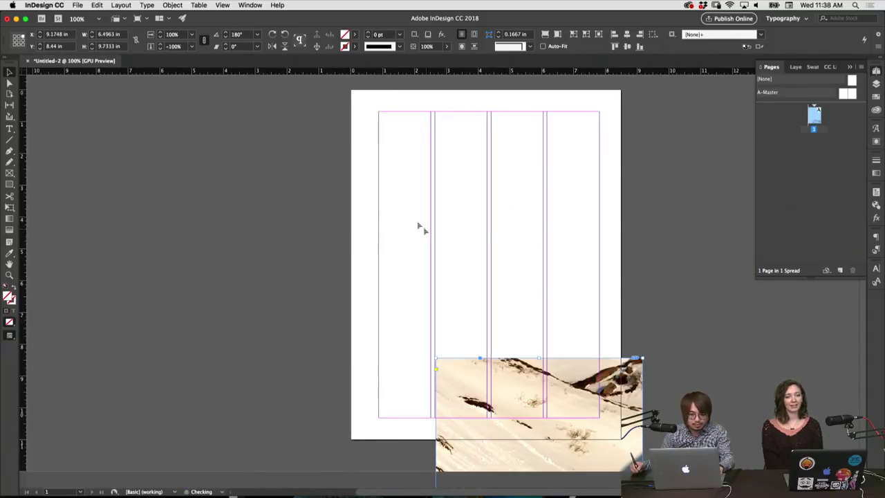
key("super+z")
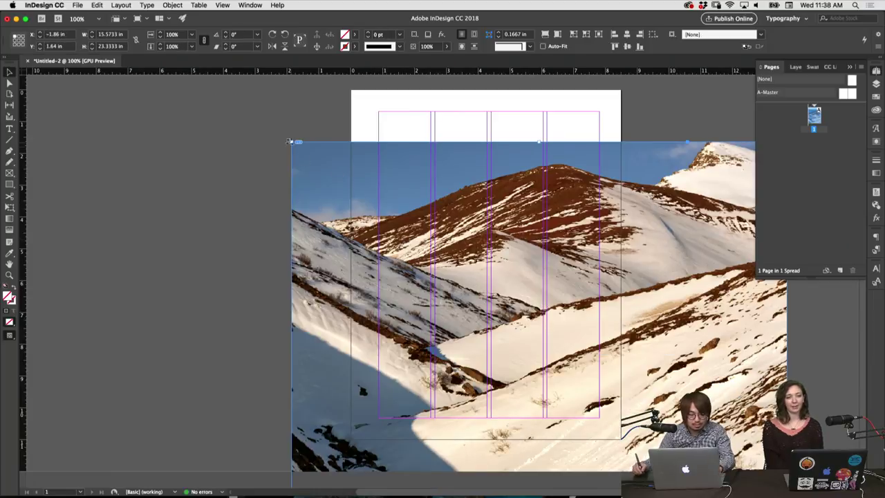
right_click(291, 141)
key("Escape")
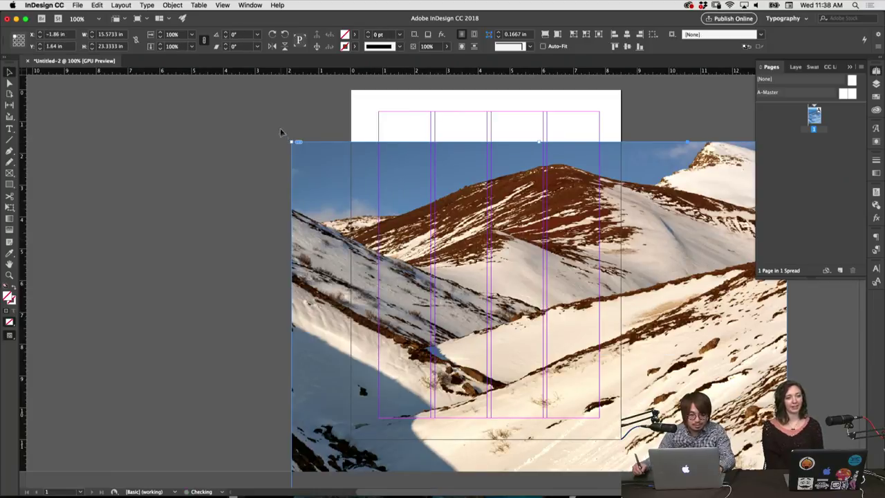
right_click(291, 143)
left_click(271, 125)
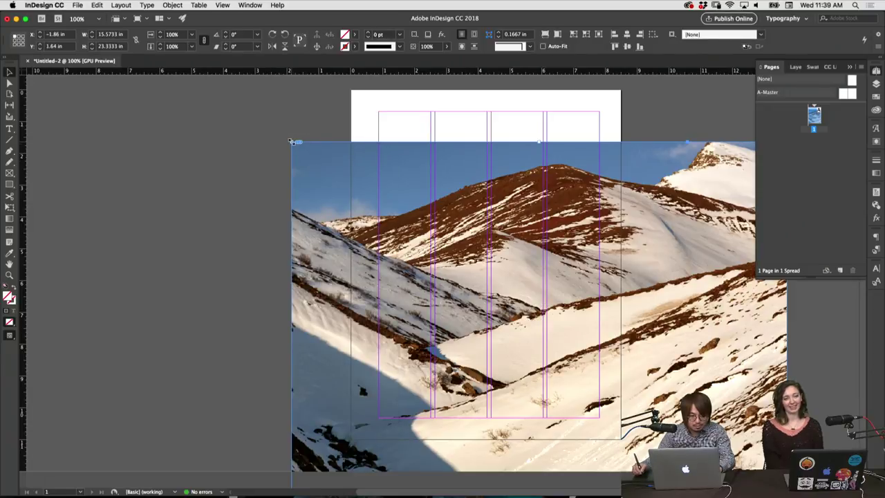
left_click_drag(291, 141, 385, 281)
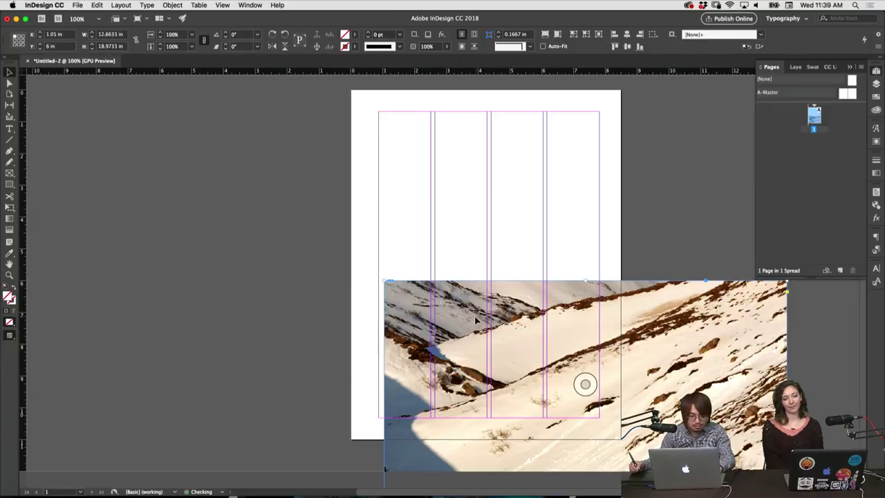
key("super+z")
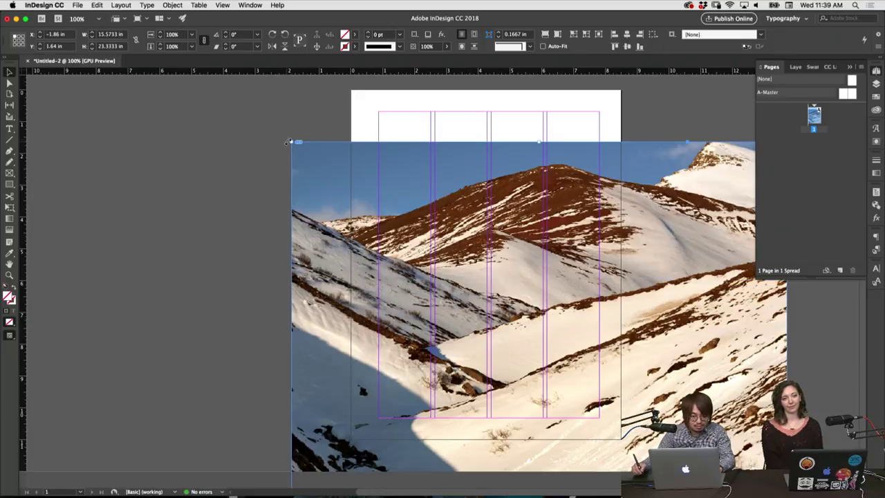
Scale the photo down proportionally so it fits over the page.
left_click_drag(293, 143, 239, 114)
left_click_drag(215, 86, 381, 152)
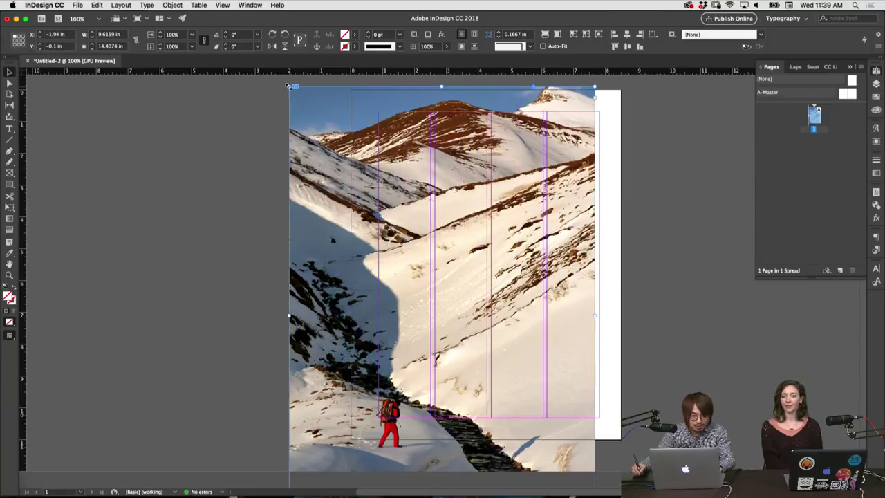
left_click_drag(289, 85, 356, 184)
left_click_drag(433, 299, 407, 193)
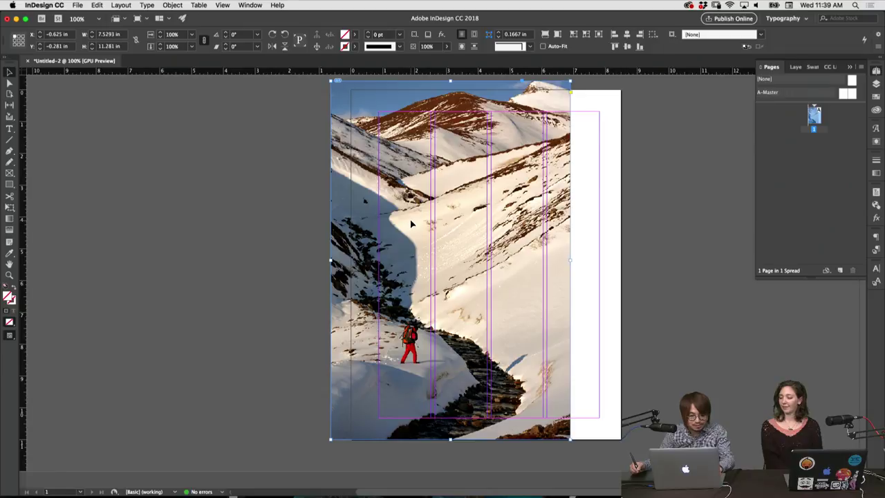
scroll(410, 223, "up", 2)
left_click_drag(331, 97, 388, 183)
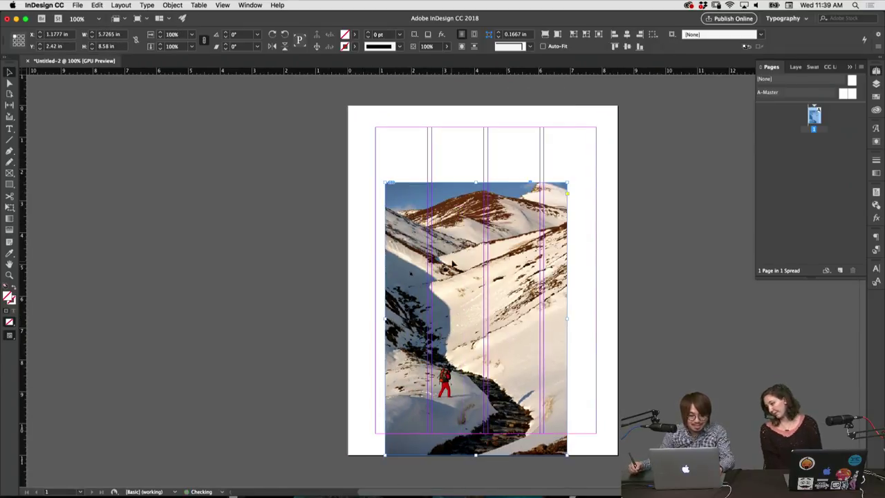
Set the photo flush against the page's left edge, reaching down to the bottom edge.
left_click_drag(455, 264, 417, 265)
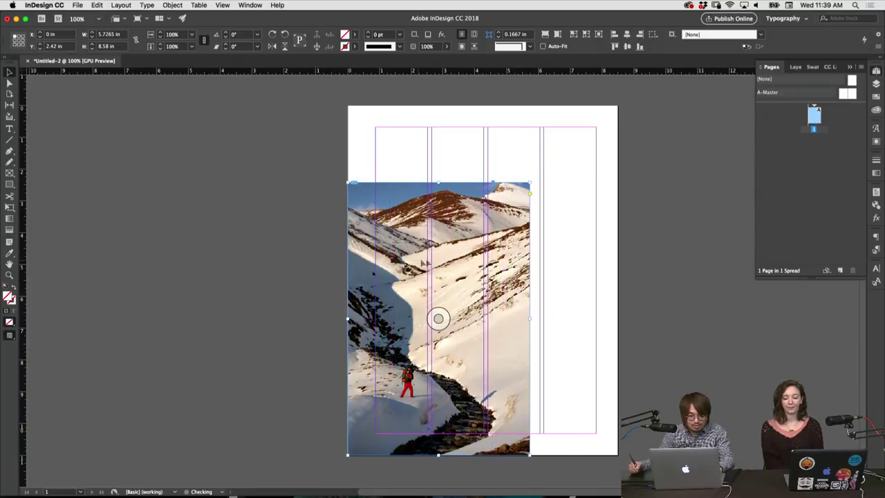
scroll(524, 253, "down", 2)
scroll(523, 253, "right", 2)
left_click_drag(506, 280, 515, 276)
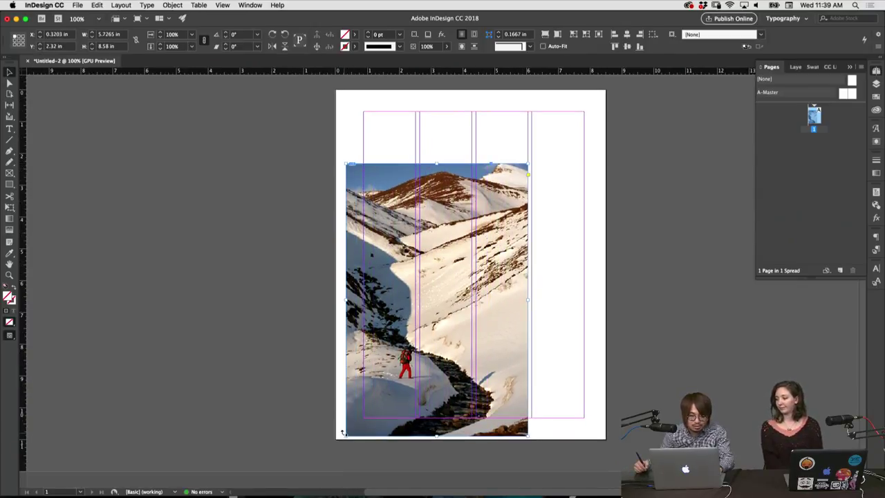
left_click_drag(345, 435, 339, 447)
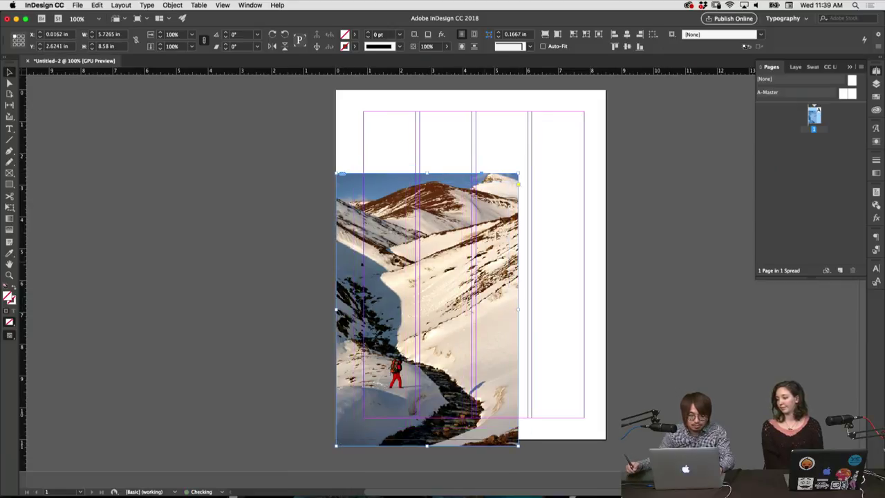
left_click_drag(519, 171, 527, 159)
left_click(530, 217)
scroll(530, 217, "up", 1)
scroll(530, 217, "up", 1)
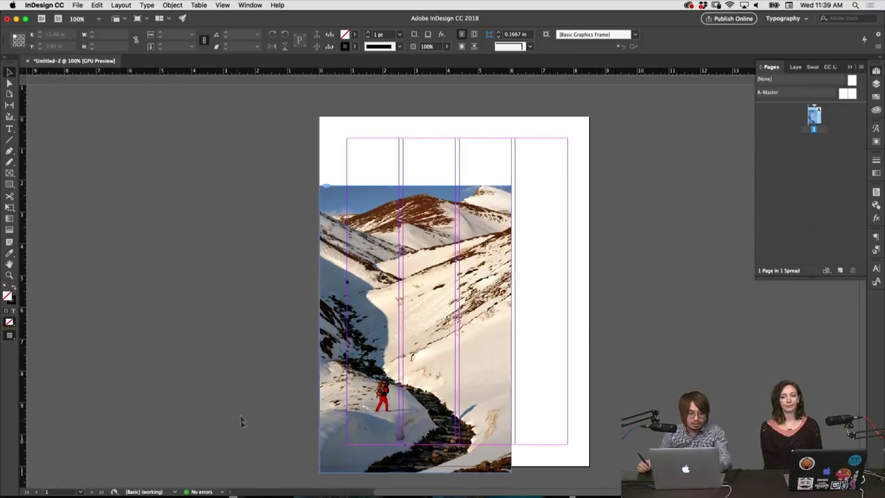
Open color1.ai in Illustrator and zoom in on the first logo artboard.
mouse_move(360, 494)
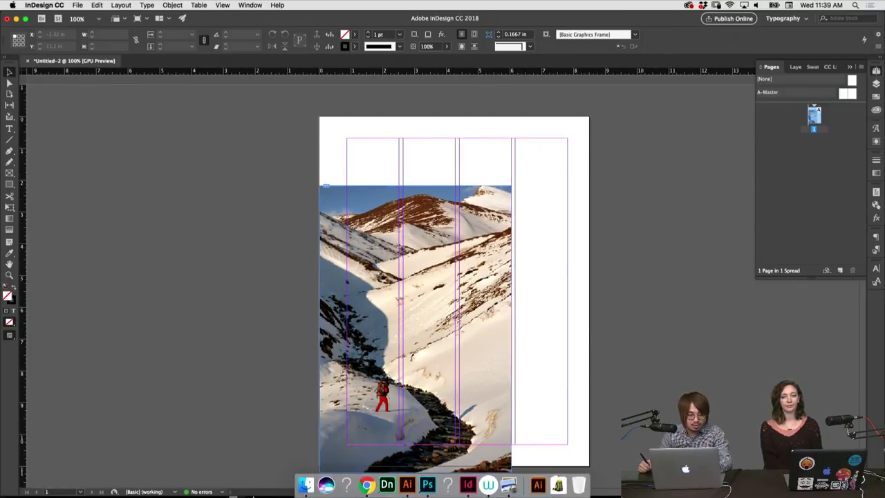
left_click(407, 485)
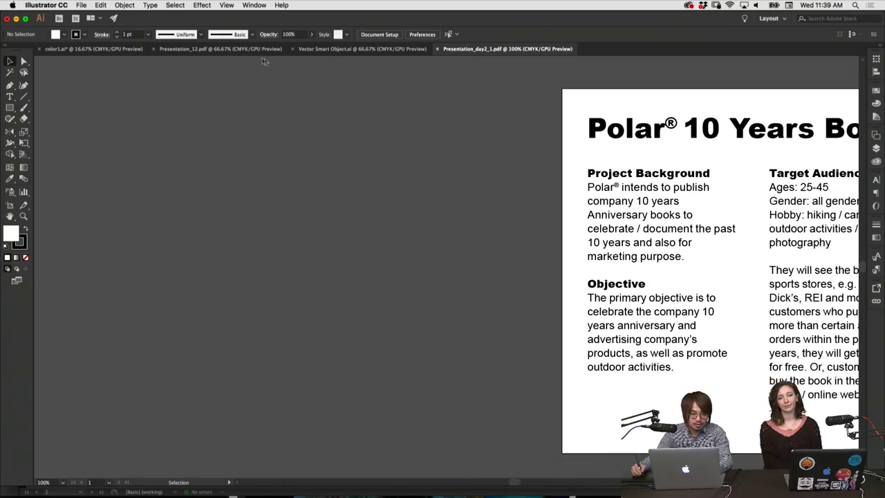
left_click(101, 51)
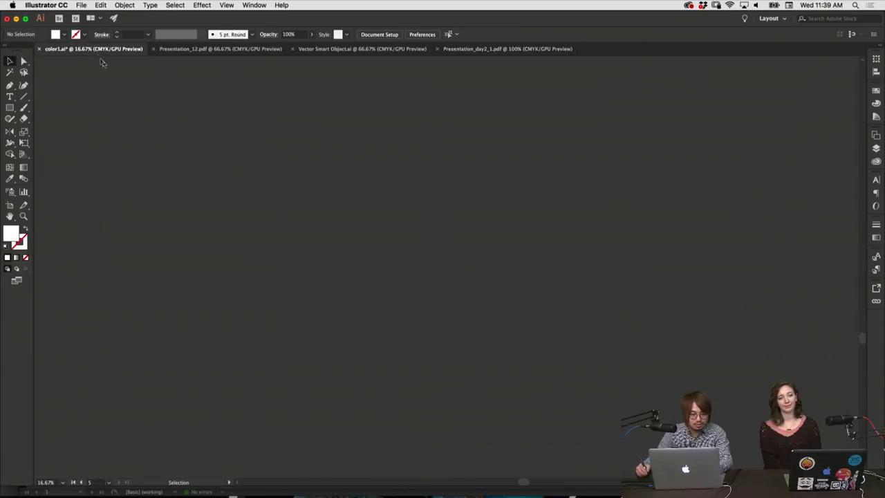
left_click_drag(230, 158, 415, 356)
key("super+equal")
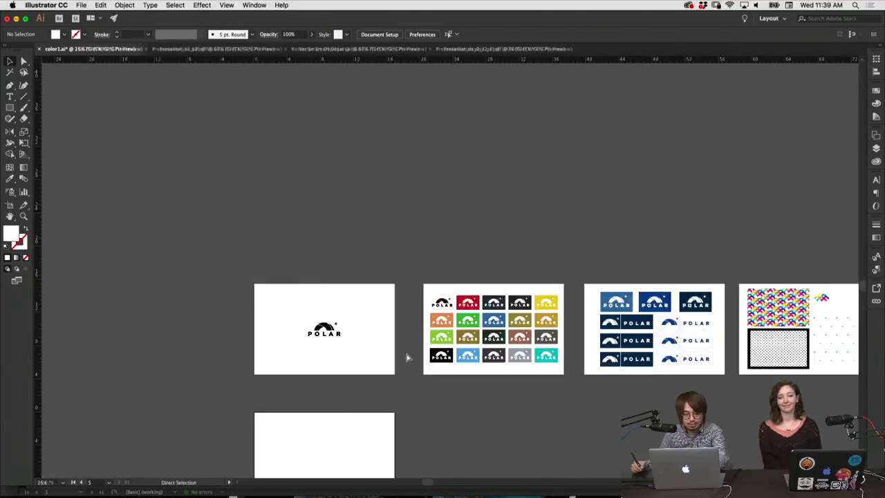
key("super+equal")
key("super+equal")
key("super+equal")
left_click_drag(415, 166, 479, 274)
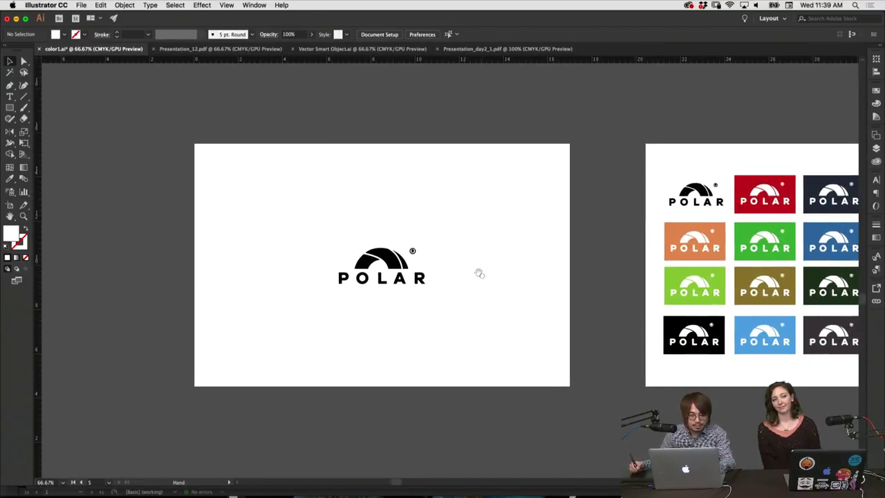
key("super+equal")
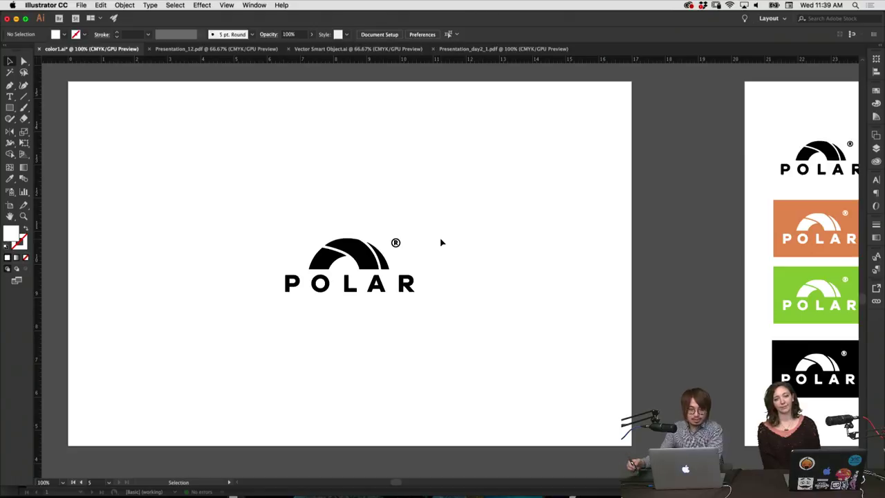
Marquee-select the whole black POLAR logo, then return to InDesign.
left_click_drag(435, 229, 284, 314)
left_click(418, 256)
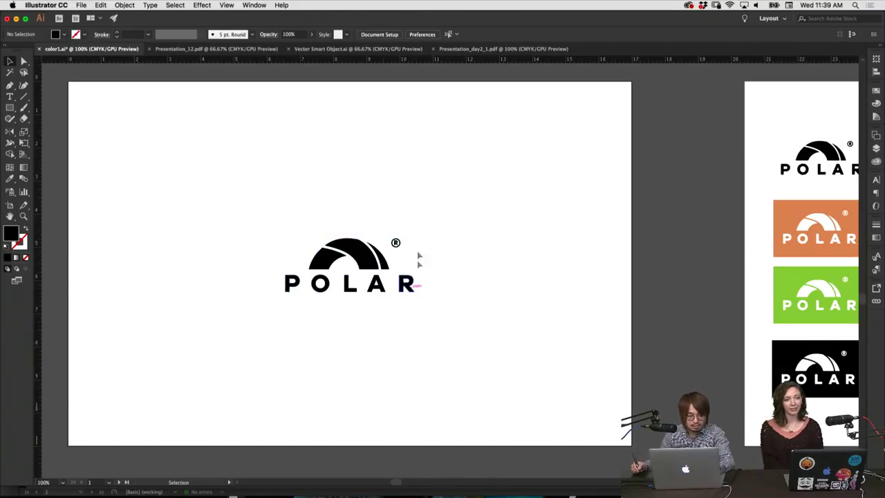
key("super+minus")
key("super+equal")
left_click_drag(411, 237, 309, 322)
left_click(314, 339)
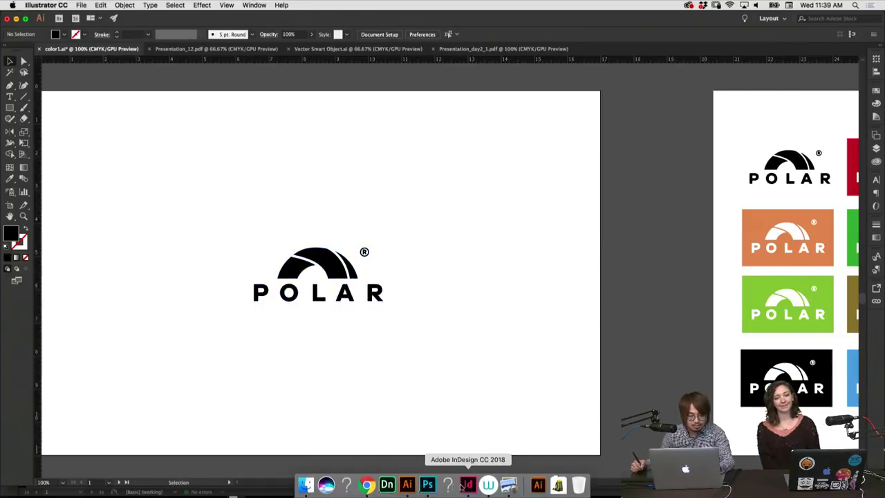
left_click(468, 484)
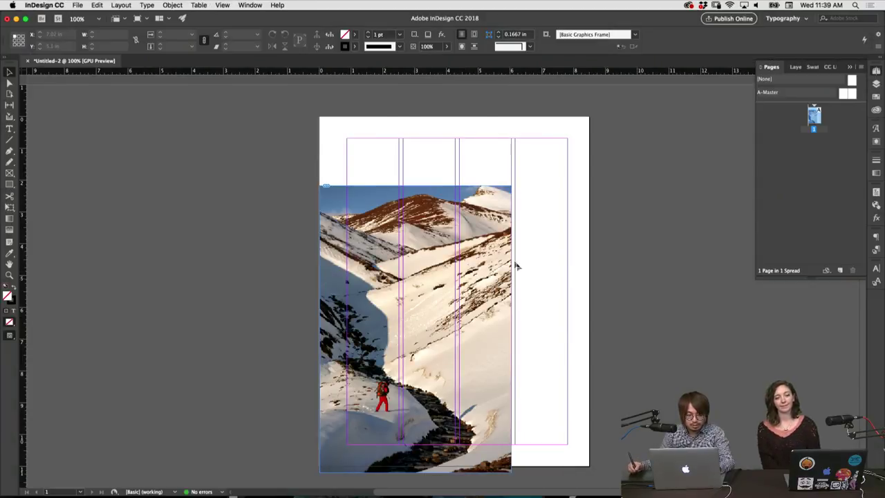
Paste the POLAR logo, move it to the page's top right and scale it down.
key("super+v")
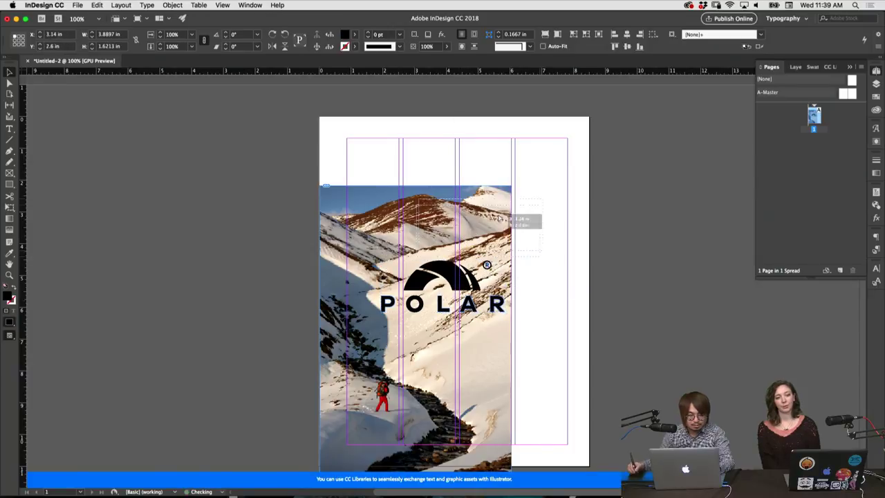
left_click_drag(512, 218, 523, 158)
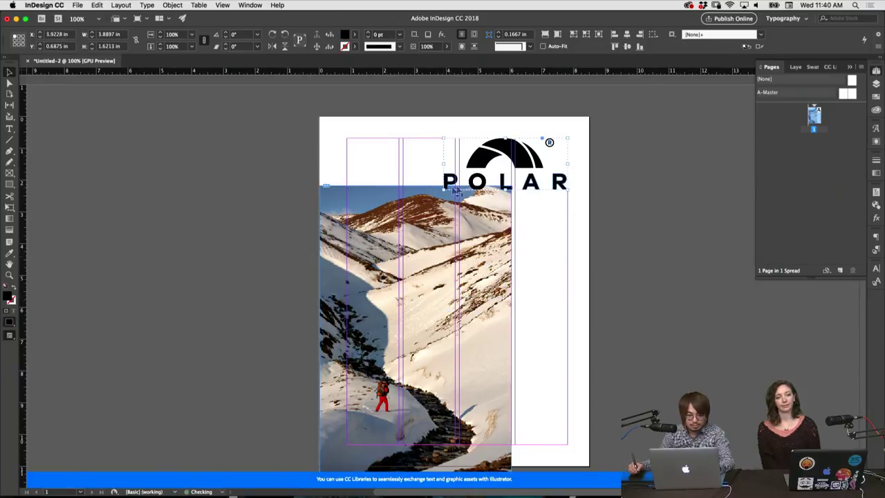
left_click_drag(455, 191, 518, 159)
left_click(537, 198)
scroll(546, 193, "down", 1)
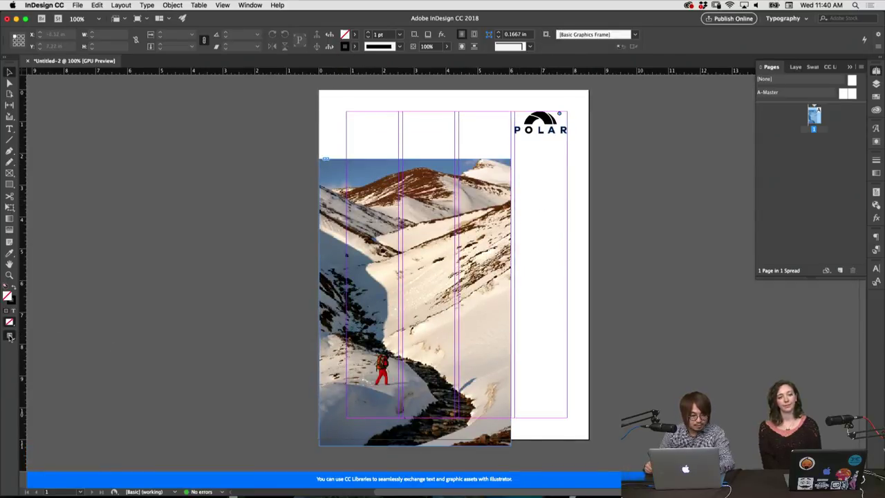
Preview the cover without guides, restore them, and undo a stray nudge of the logo.
left_click_drag(10, 337, 34, 348)
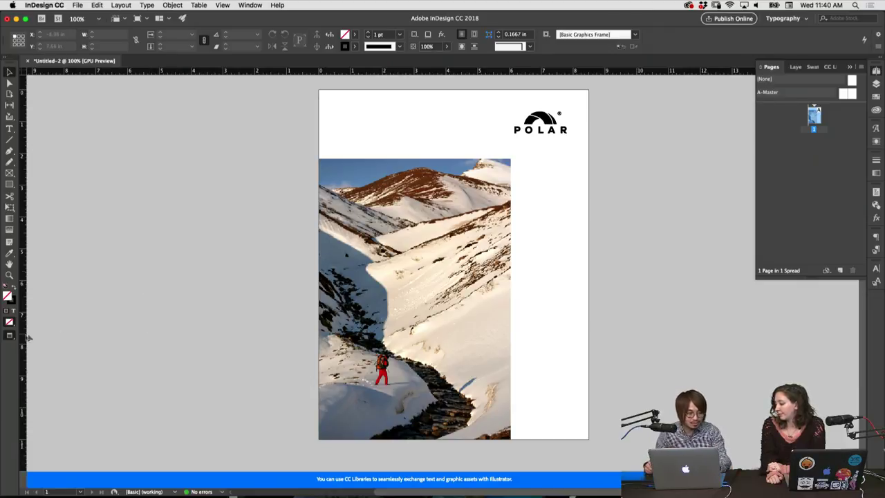
left_click_drag(11, 339, 35, 347)
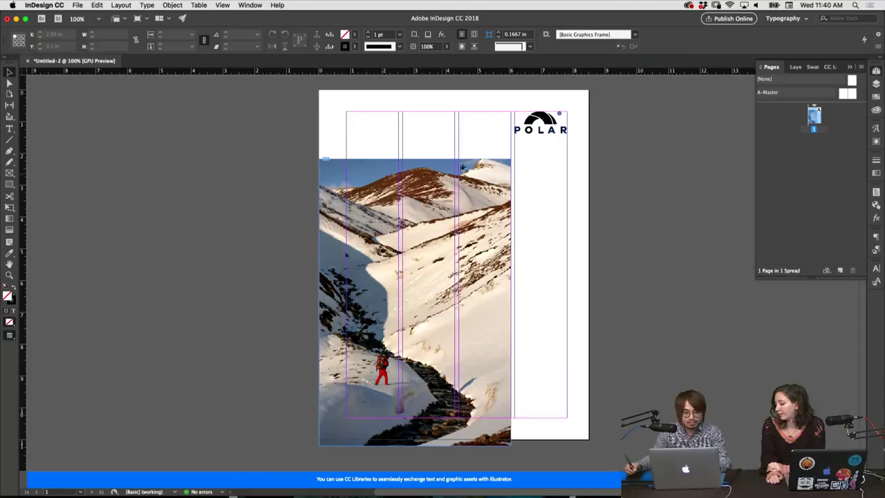
left_click(540, 122)
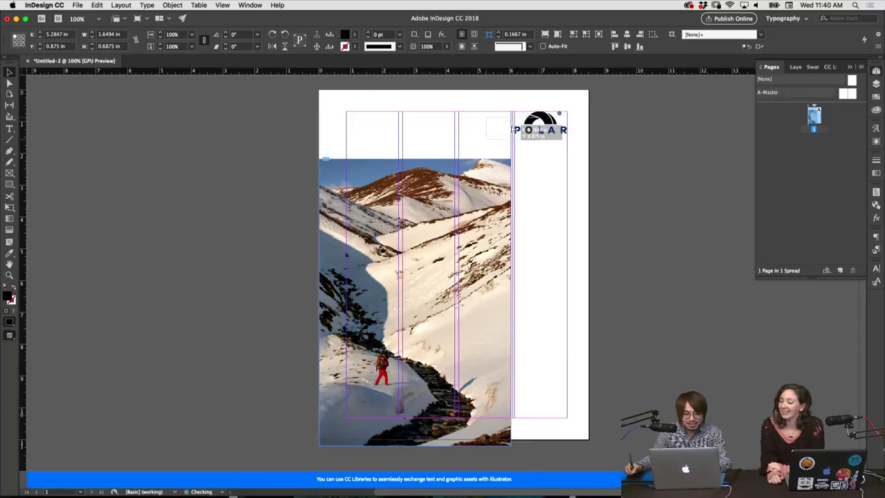
left_click_drag(541, 123, 548, 189)
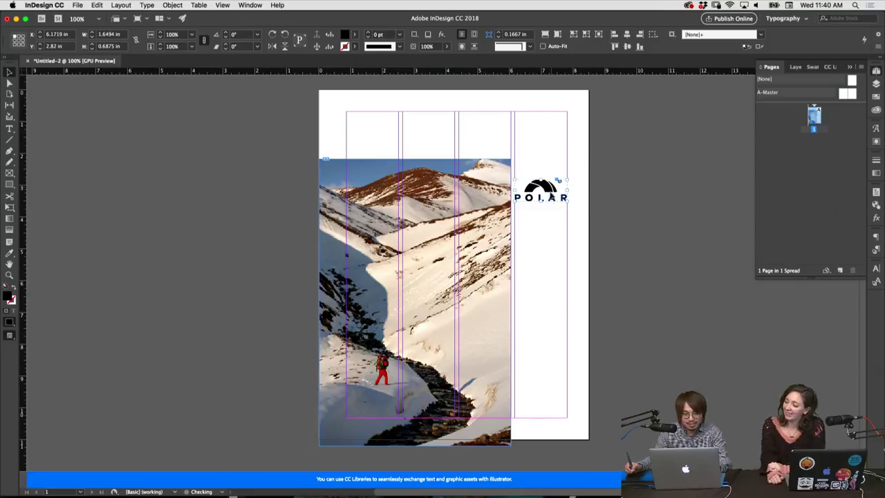
key("ctrl+z")
left_click(543, 152)
key("super+z")
left_click(550, 169)
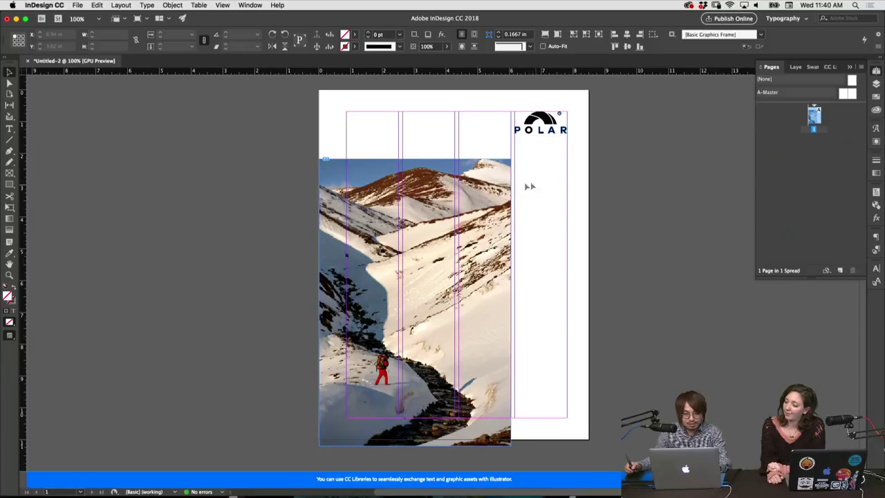
Draw a Type frame on the page's right side for the 10 YEARS ANNIVERSARY line.
key("t")
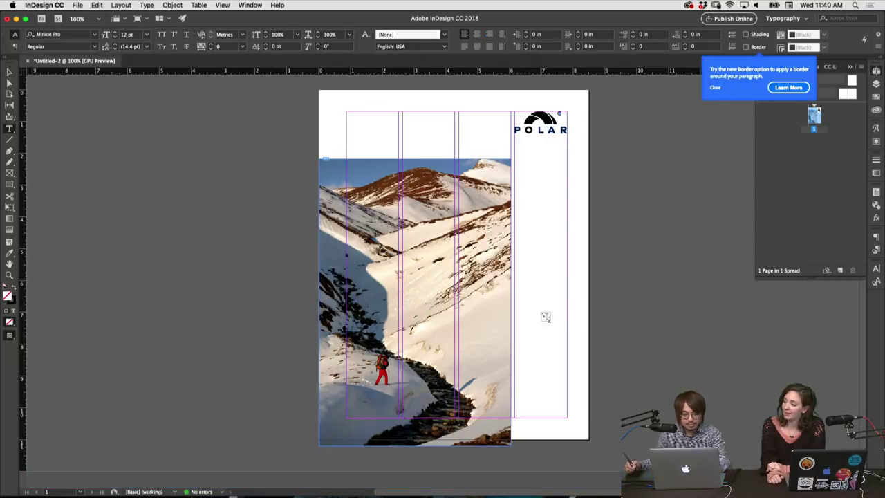
left_click_drag(535, 302, 661, 325)
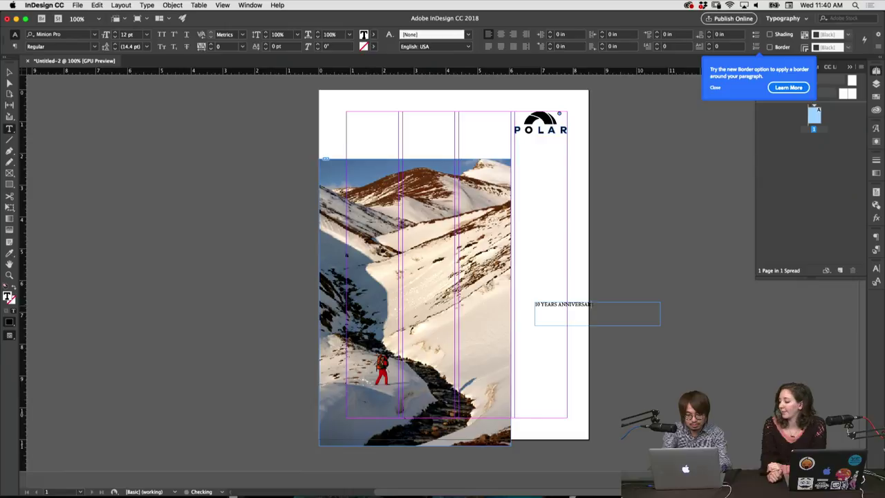
Fit the text frame's height to the text, rotate it 90°, and set it at the right column's bottom.
left_click(11, 71)
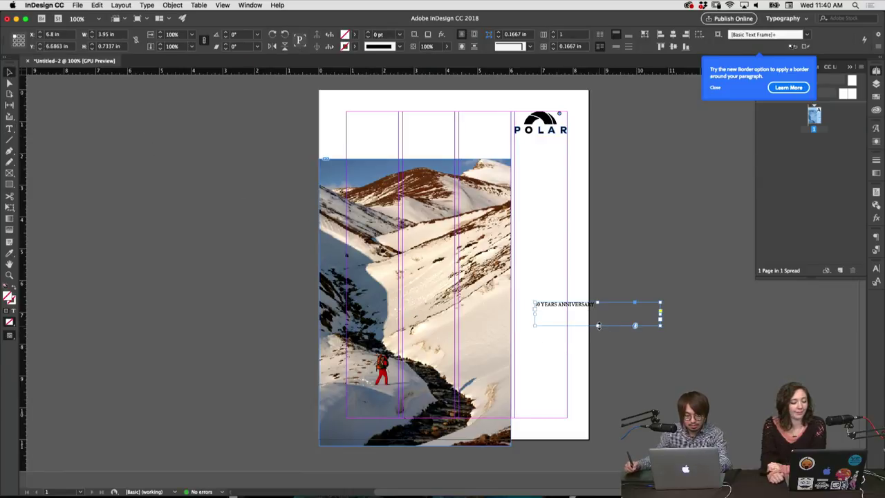
left_click_drag(598, 325, 599, 309)
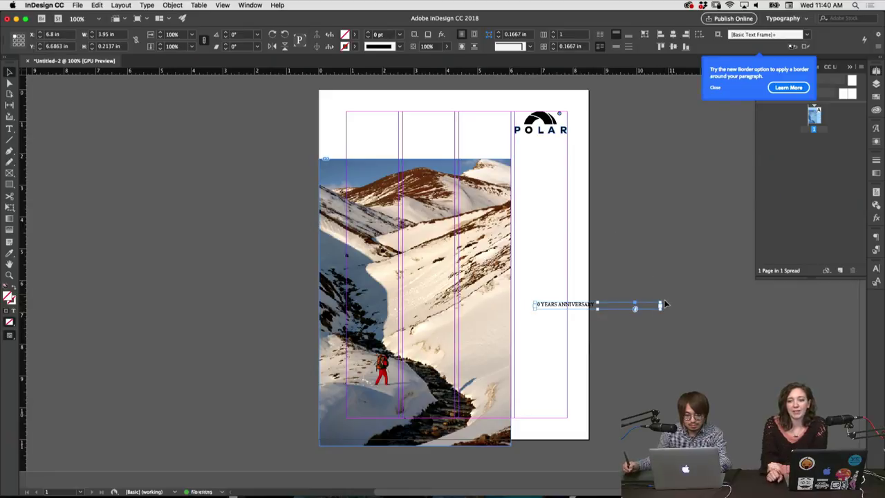
left_click_drag(532, 311, 549, 366)
left_click(551, 382)
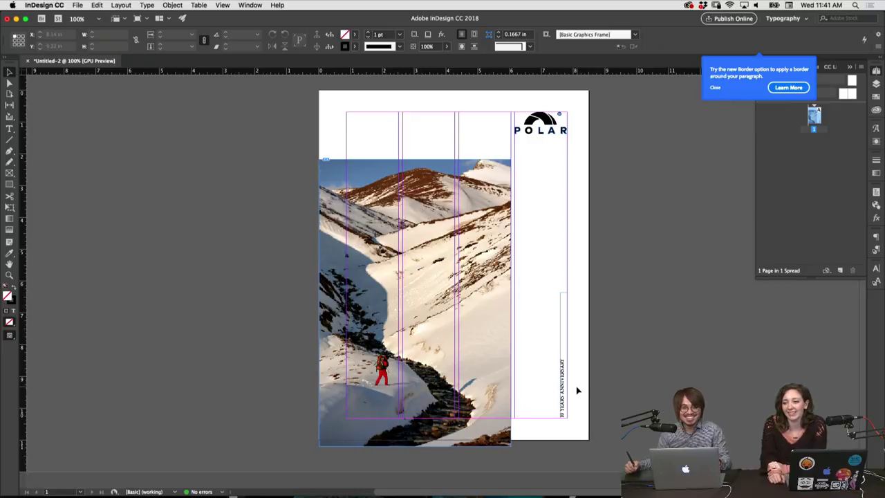
left_click(563, 391)
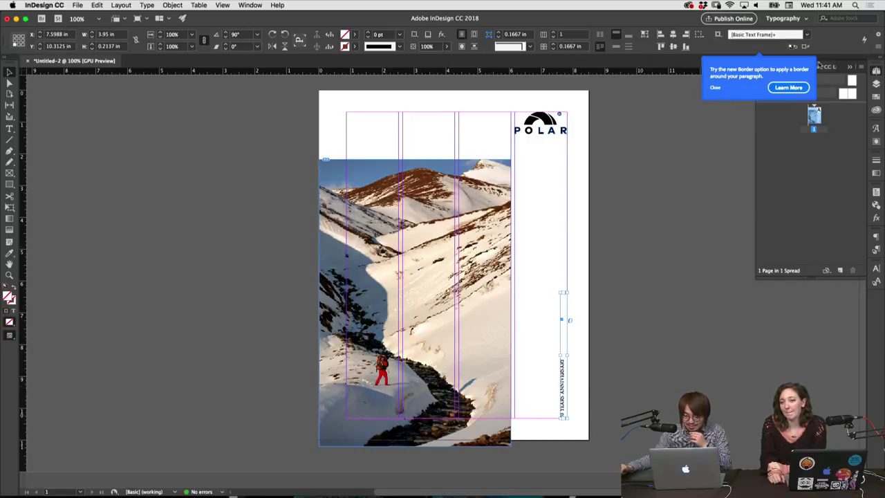
Set the anniversary text's font to Helvetica Light in the Character panel.
left_click(850, 67)
left_click(873, 272)
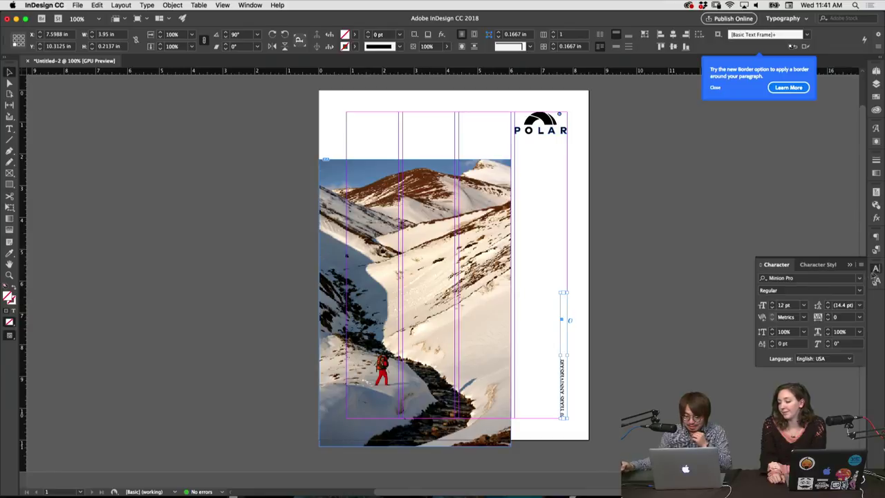
left_click(821, 278)
left_click(861, 279)
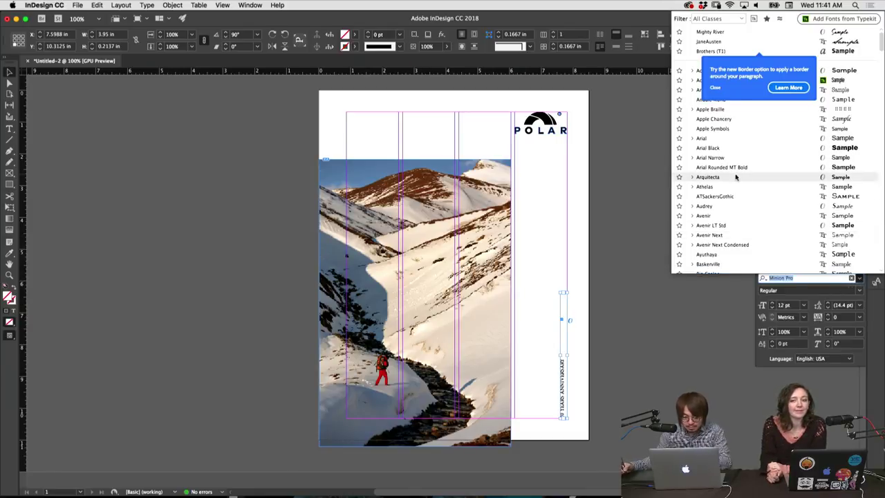
type("H")
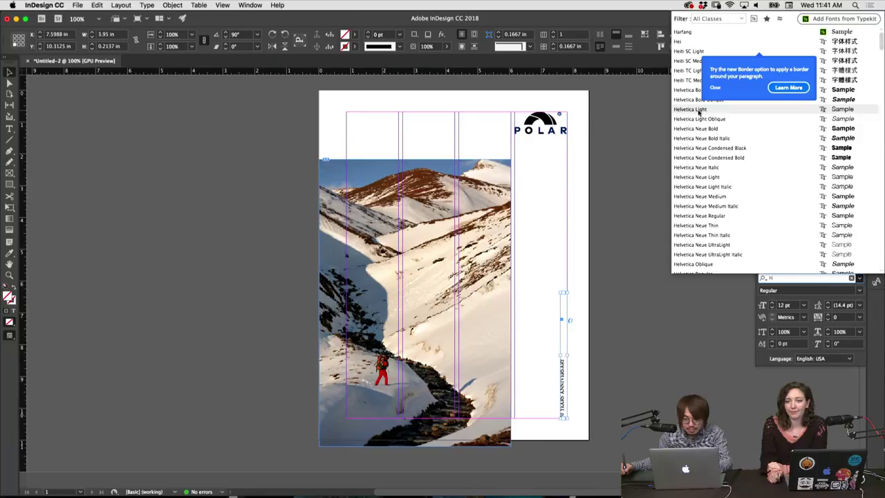
key("Escape")
left_click(611, 319)
Set the anniversary text's tracking to 100, keeping the 12 pt size.
left_click(565, 377)
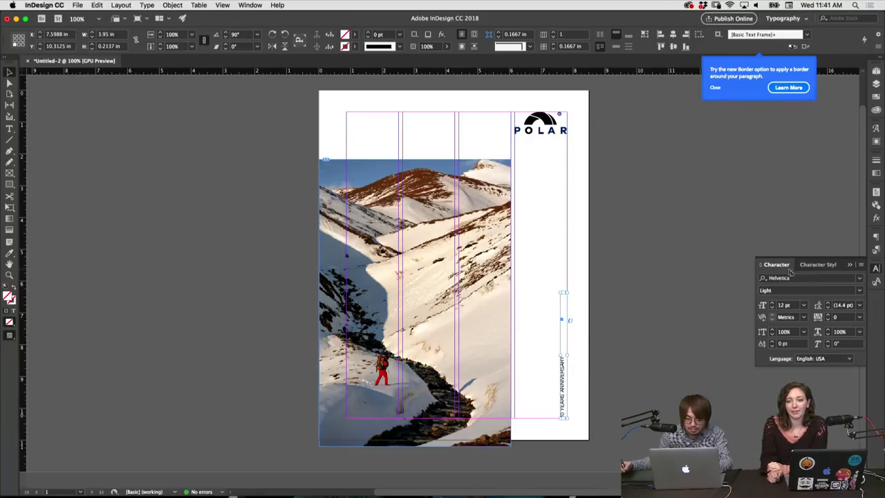
left_click(803, 306)
left_click(793, 375)
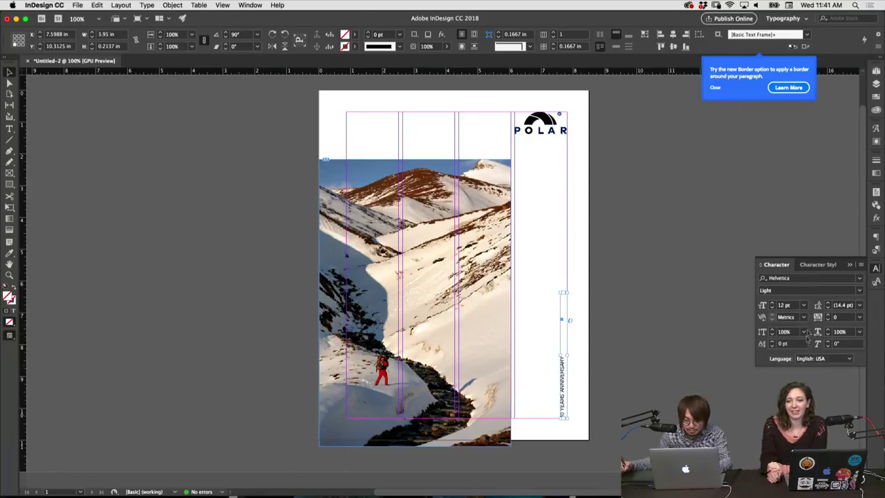
left_click(805, 318)
left_click(796, 337)
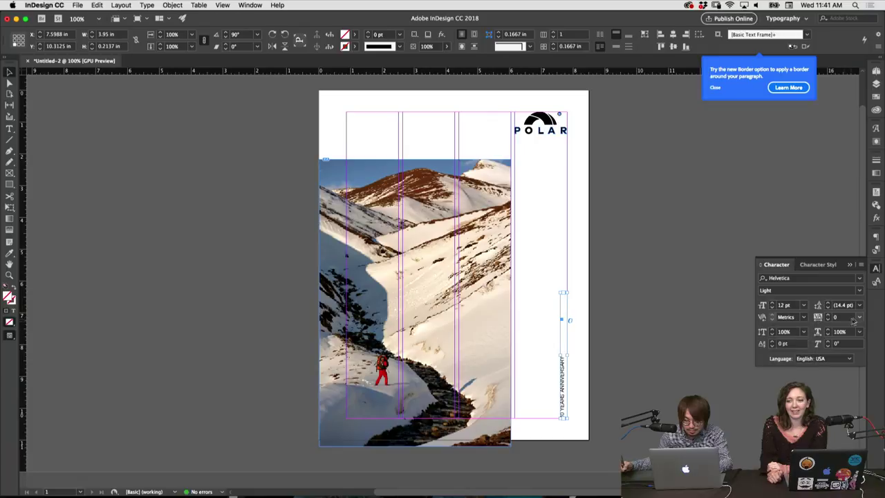
left_click(859, 317)
left_click(847, 445)
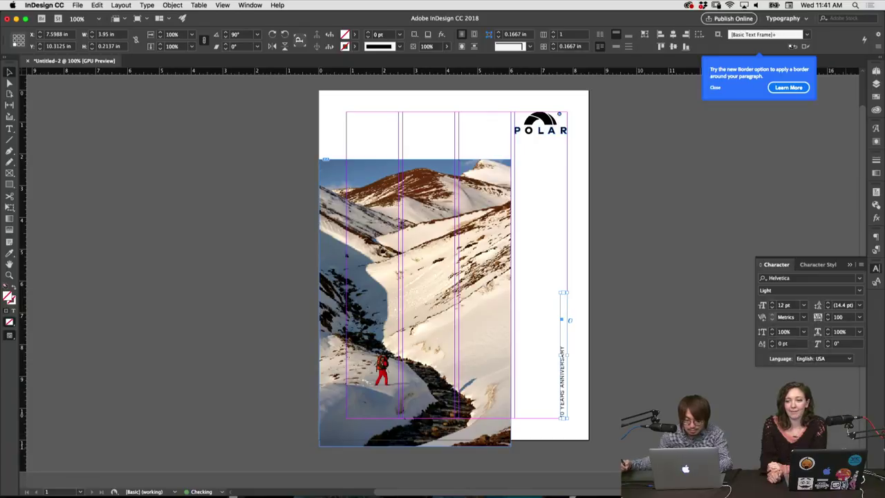
left_click(605, 350)
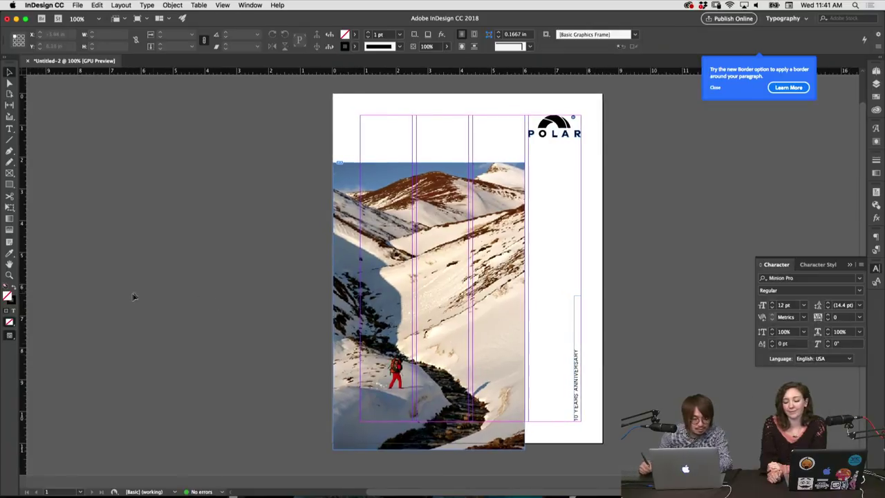
left_click_drag(10, 336, 31, 353)
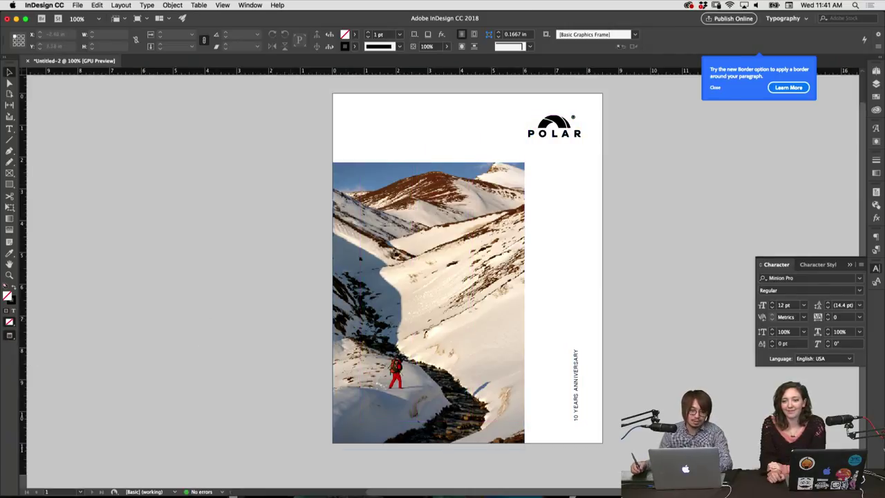
key("a")
key("v")
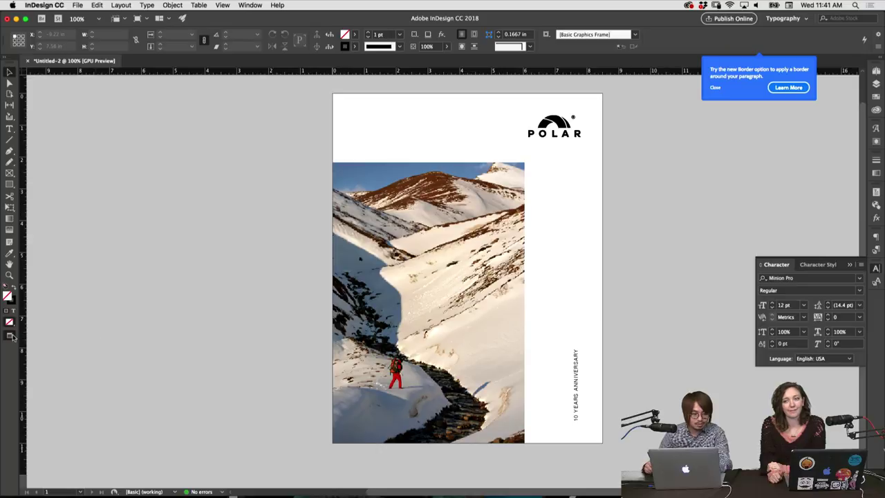
left_click_drag(11, 337, 38, 342)
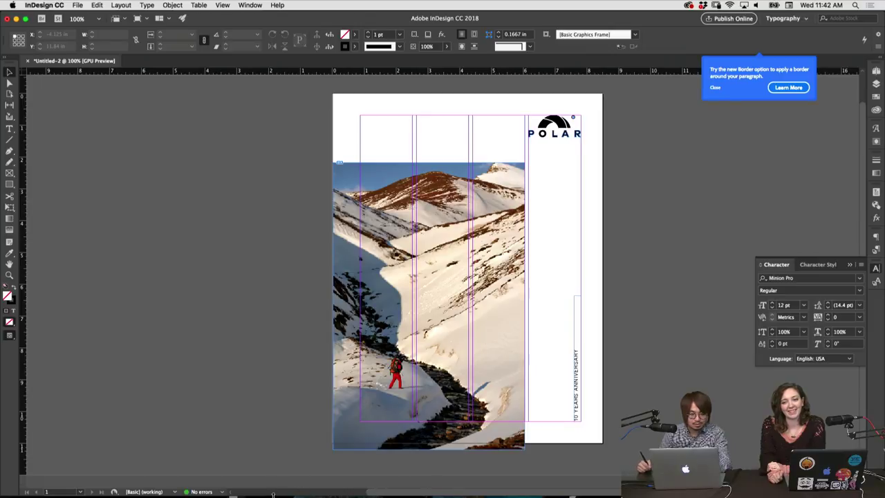
mouse_move(277, 494)
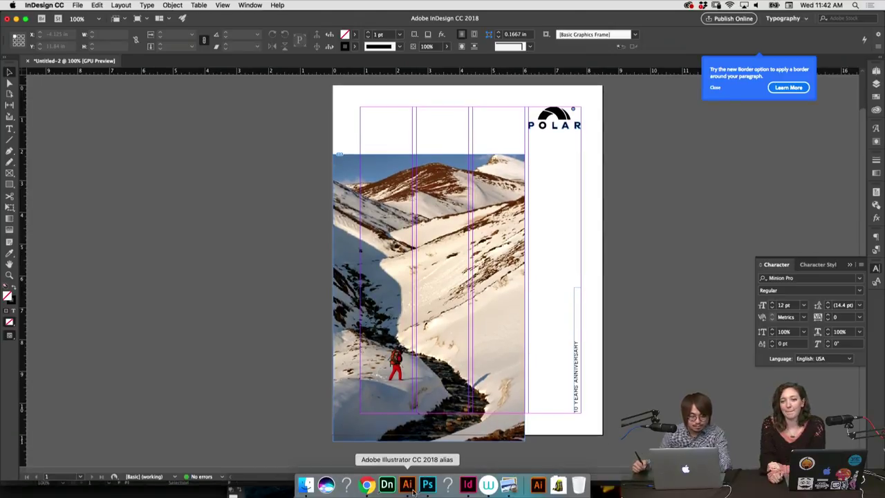
In Illustrator, scroll right to color1.ai's pattern artboard and clear the multicolour arc selection.
left_click(408, 485)
scroll(537, 229, "right", 5)
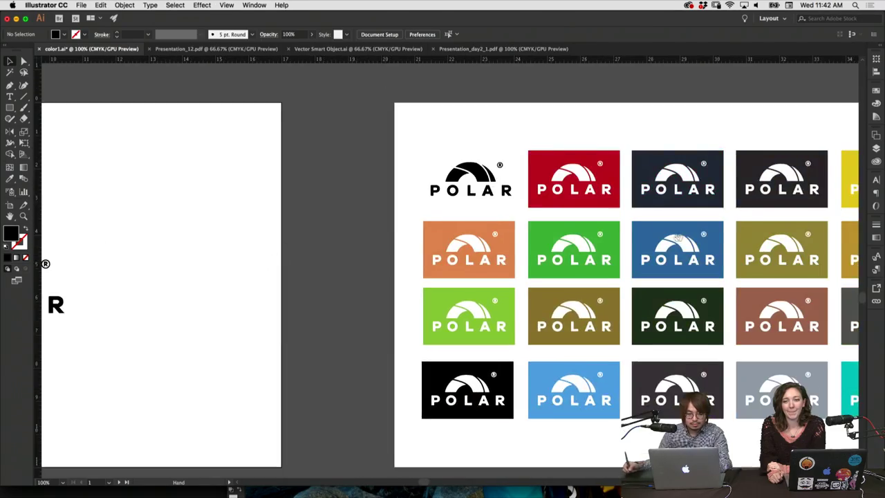
scroll(678, 236, "right", 10)
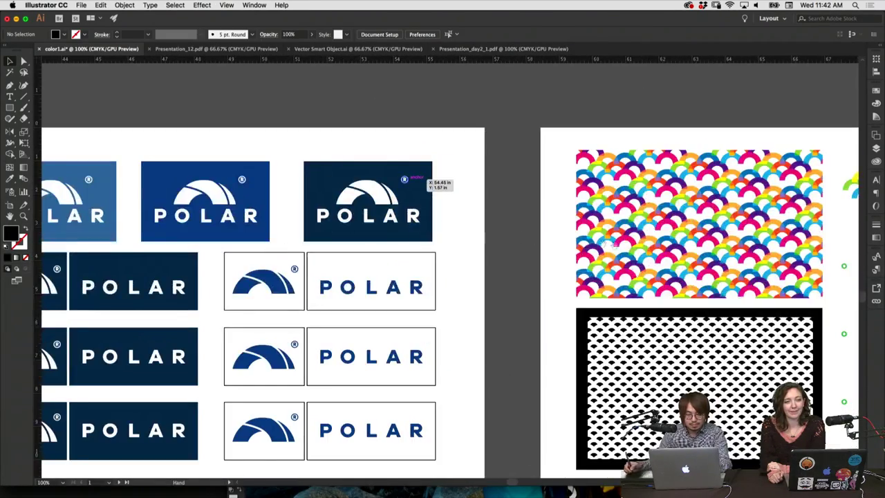
scroll(423, 178, "right", 10)
left_click(572, 181)
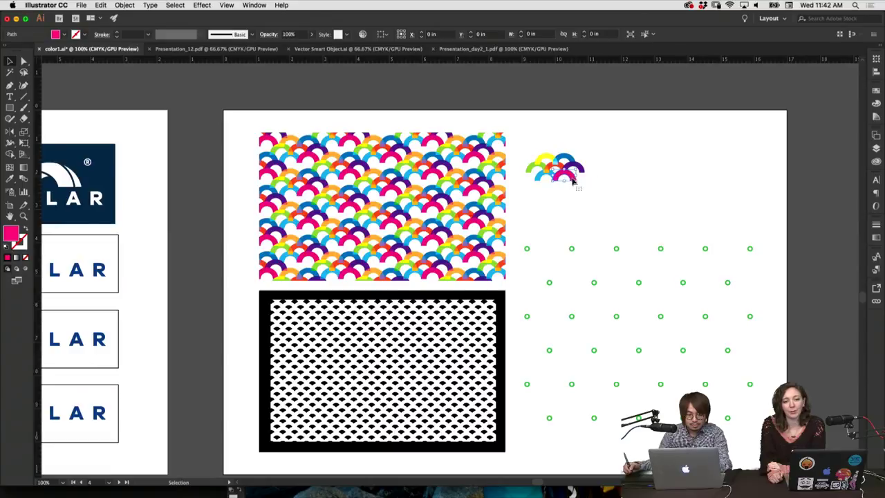
left_click(587, 200)
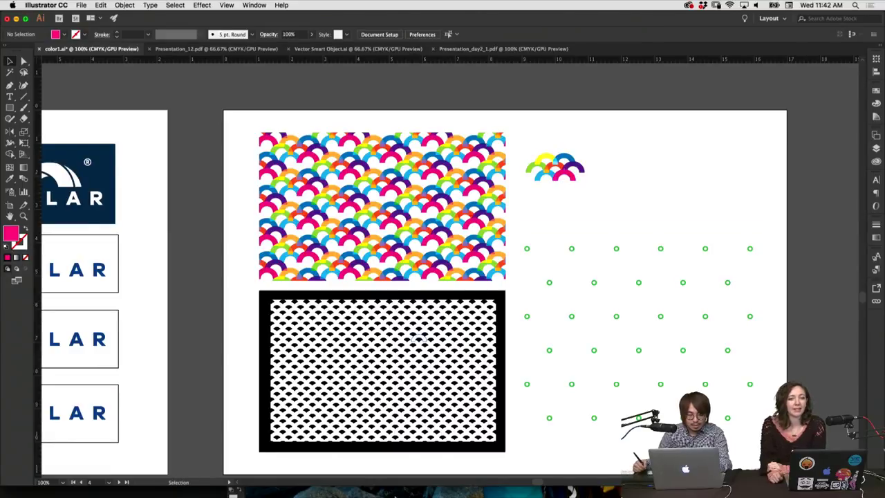
Paste the pink arc onto the cover, enlarge it, and move a duplicate left onto the photo.
left_click(467, 485)
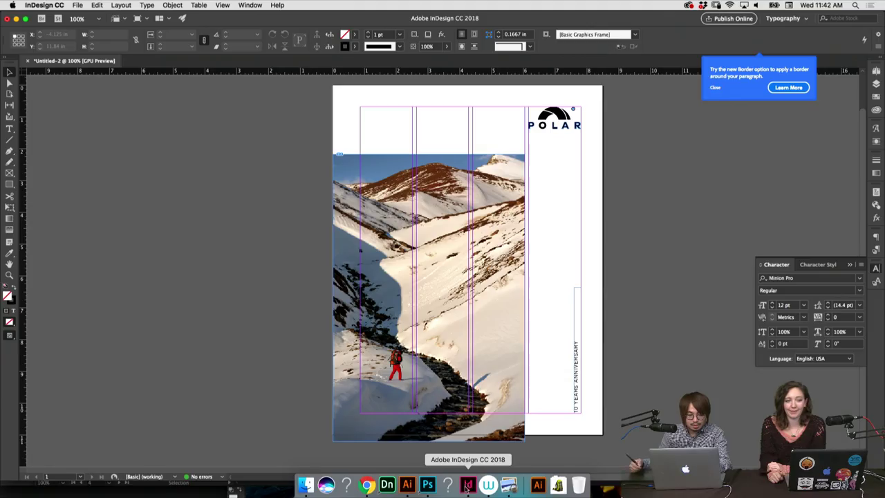
key("cmd+v")
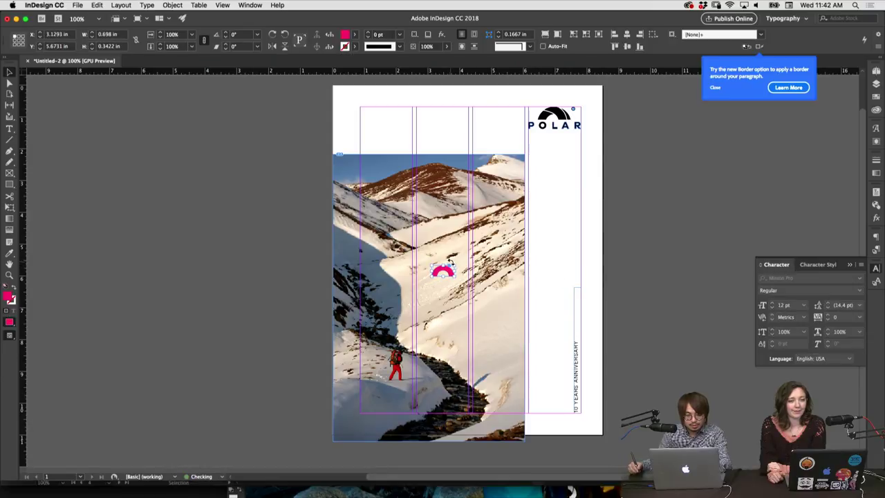
left_click_drag(455, 263, 455, 238)
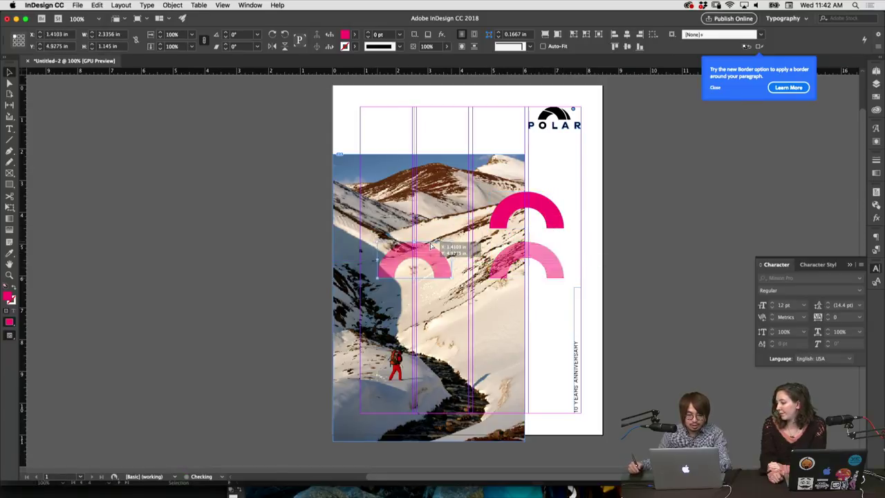
key("ctrl+z")
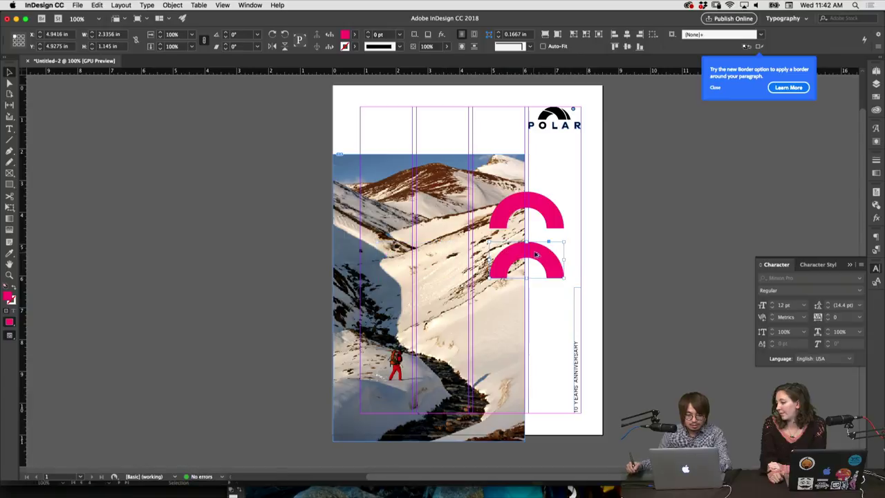
left_click_drag(533, 260, 420, 260)
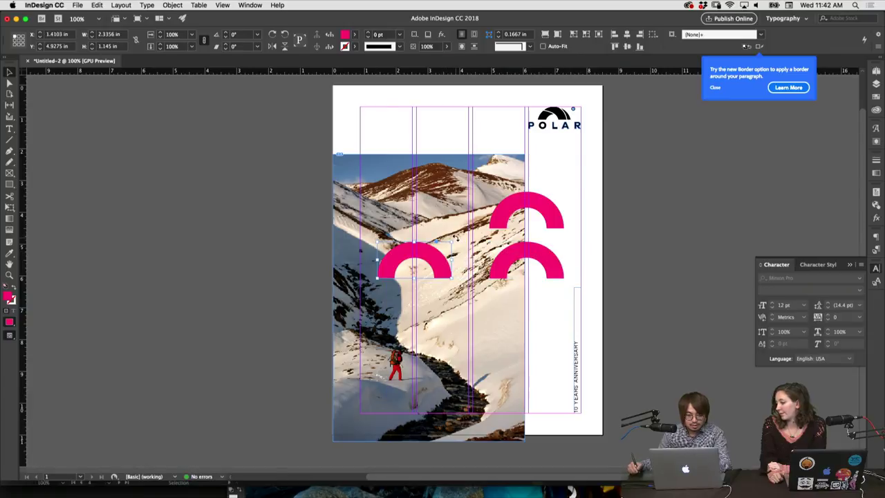
Lower the photo's top edge with Direct Selection and raise the top pink arc.
left_click(384, 272)
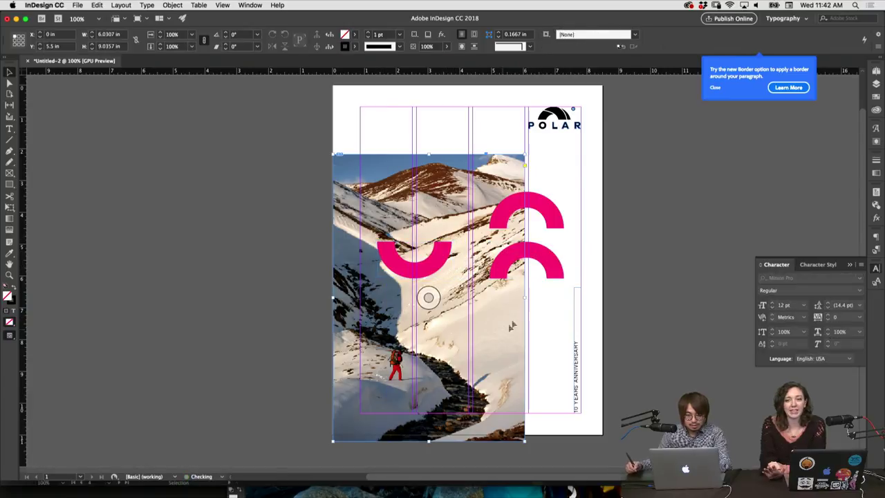
key("a")
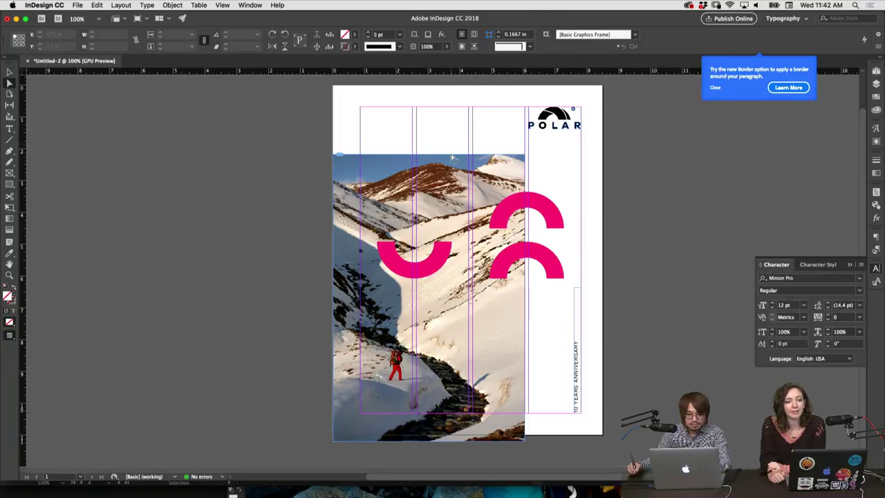
left_click_drag(449, 185, 453, 177)
scroll(452, 173, "down", 1)
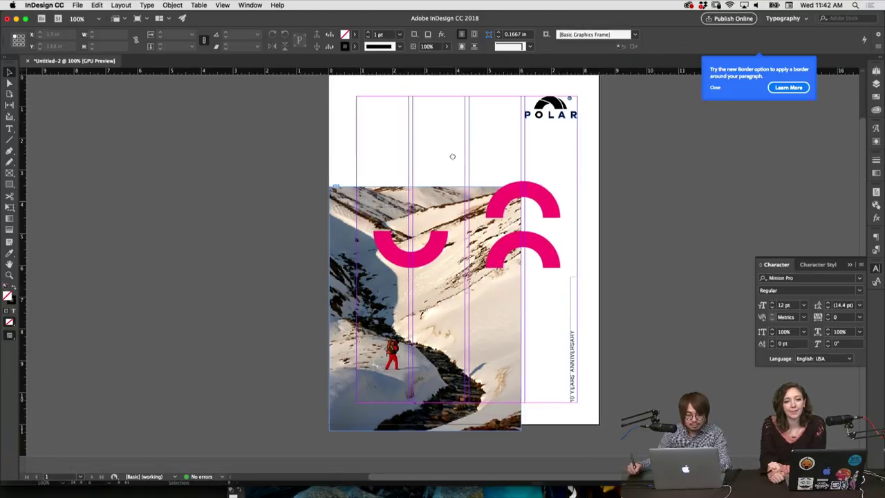
scroll(484, 180, "up", 1)
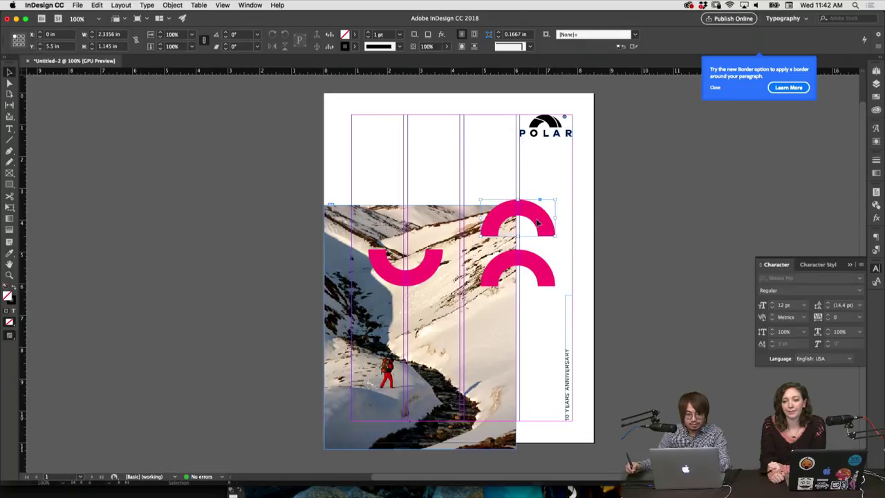
left_click_drag(541, 224, 540, 184)
left_click(557, 205)
Enlarge the POLAR logo and shift one pink arc lower on the right.
scroll(557, 205, "down", 1)
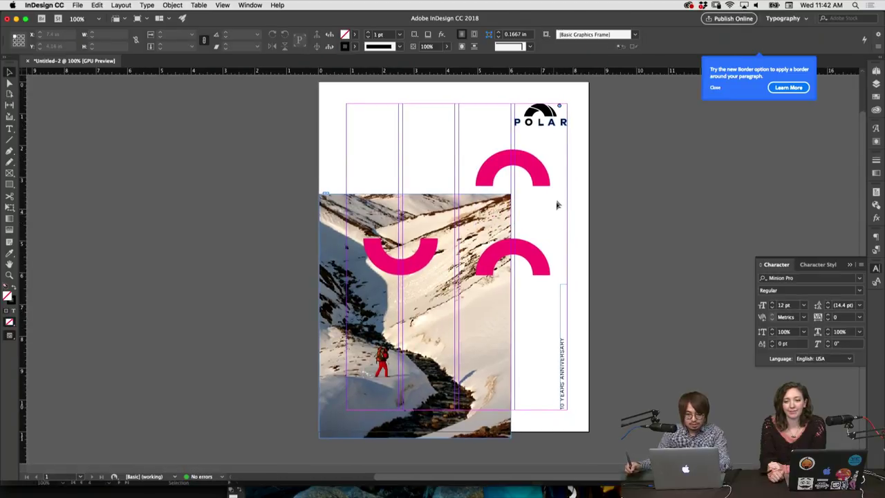
left_click_drag(567, 137, 459, 148)
left_click_drag(546, 182, 531, 292)
left_click(549, 257)
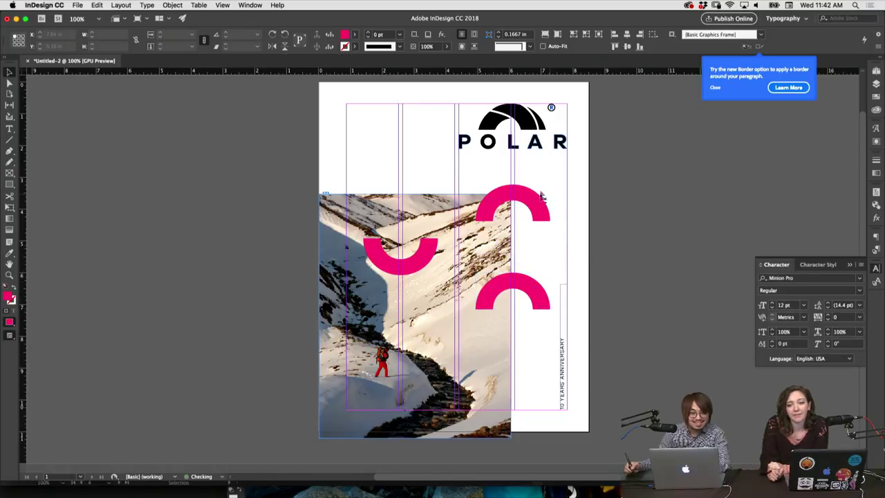
left_click(548, 357)
left_click(529, 332)
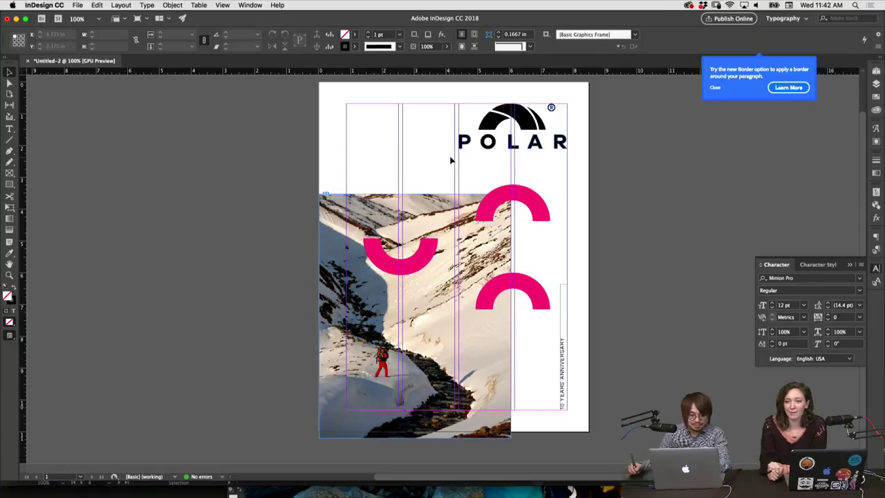
Draw a page-sized rectangle, fill it with sampled beige, and send it to the back.
key("m")
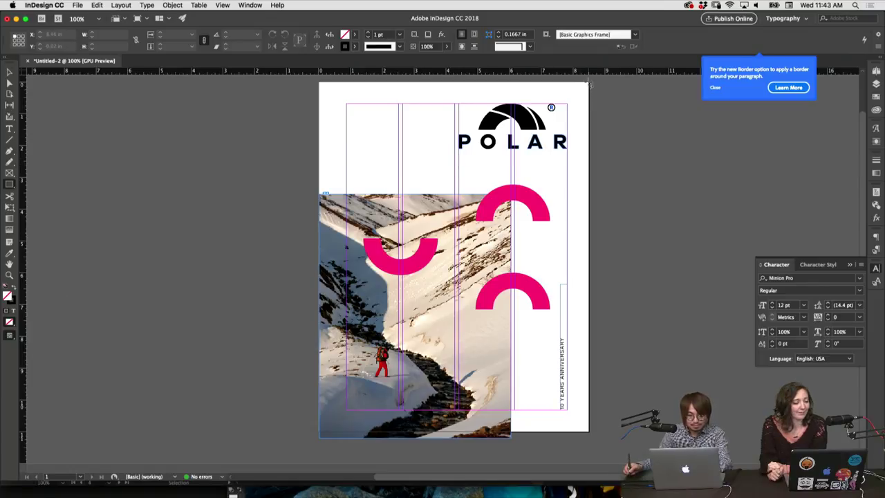
left_click_drag(592, 84, 319, 434)
key("v")
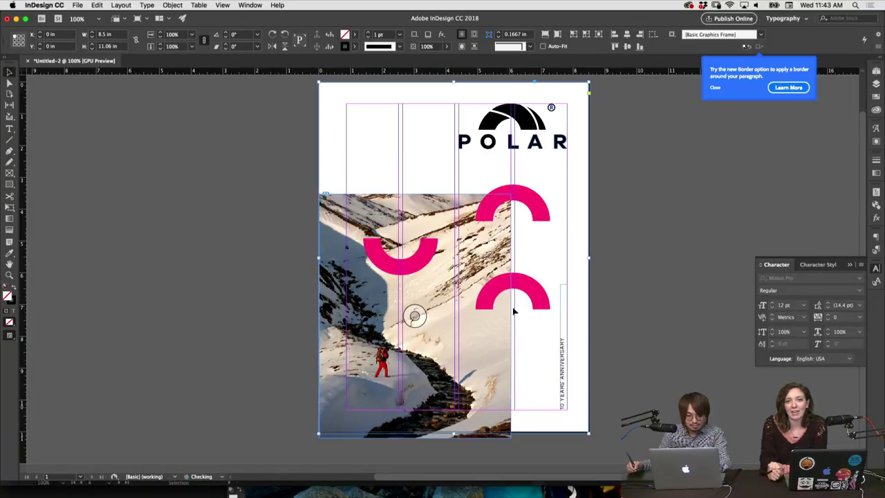
left_click(9, 253)
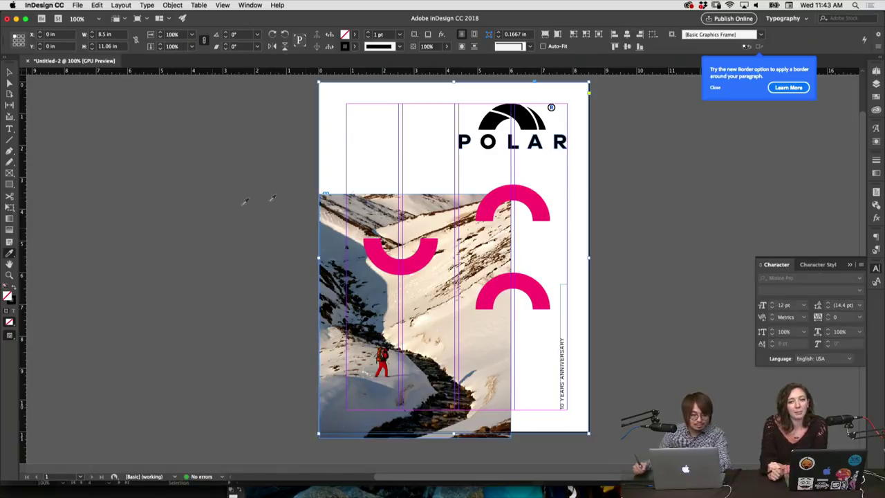
left_click(437, 277)
key("v")
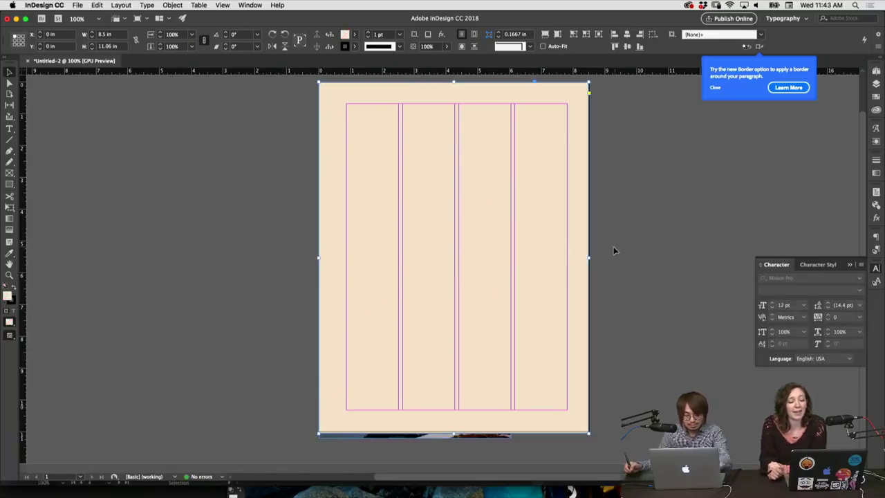
key("super+shift+bracketleft")
left_click(614, 268)
Preview the whole cover without guides and frame edges, then select the POLAR logo.
key("super+minus")
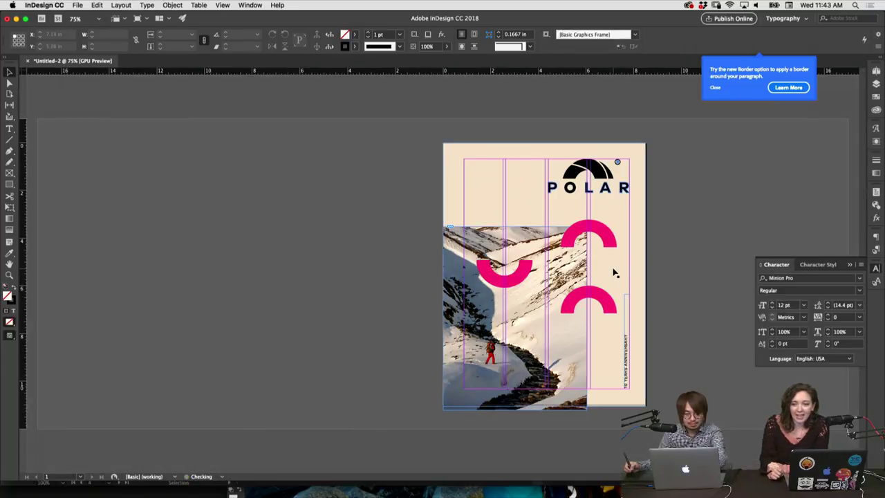
key("super+minus")
key("super+equal")
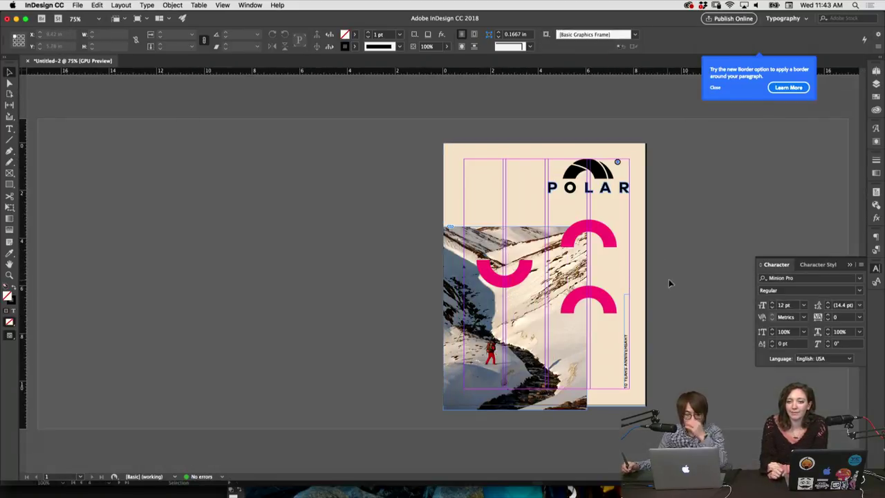
key("super+equal")
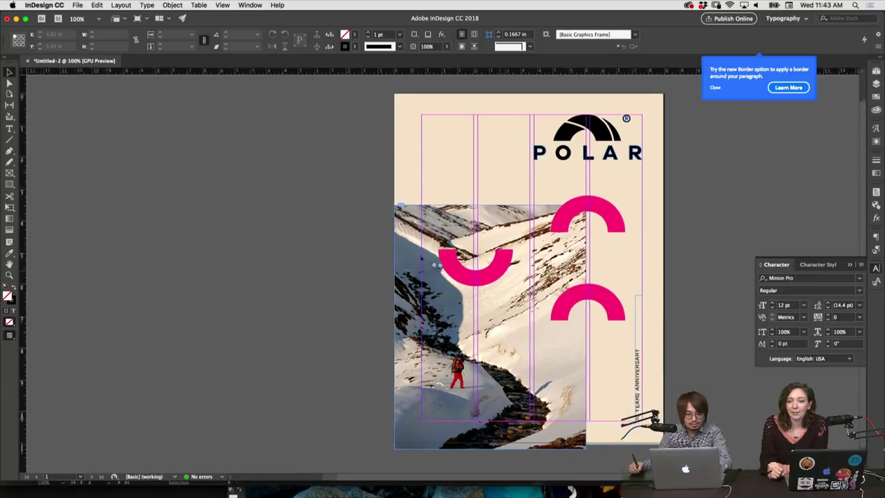
left_click_drag(12, 338, 38, 350)
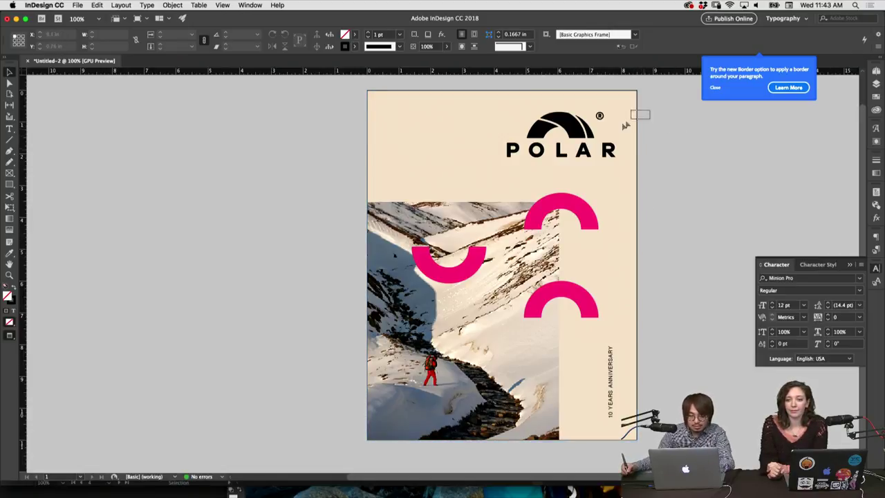
left_click(635, 140)
key("super+equal")
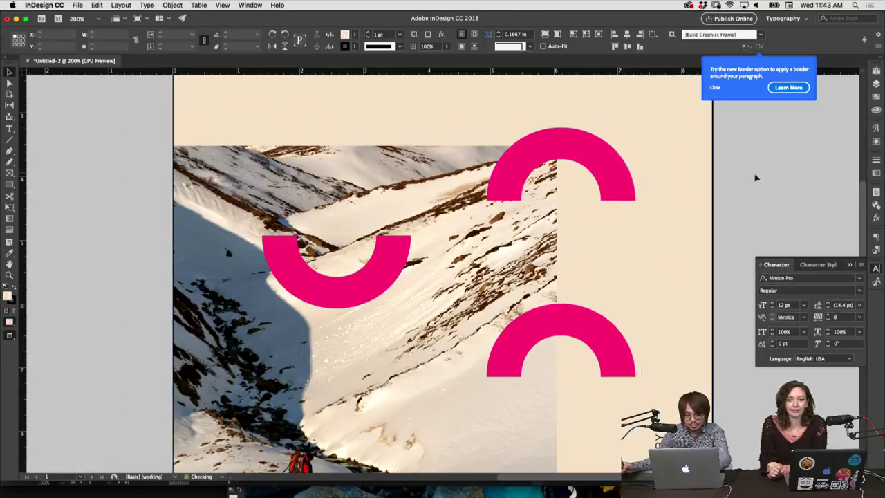
key("super+minus")
key("super+minus")
left_click(669, 167)
scroll(645, 141, "up", 2)
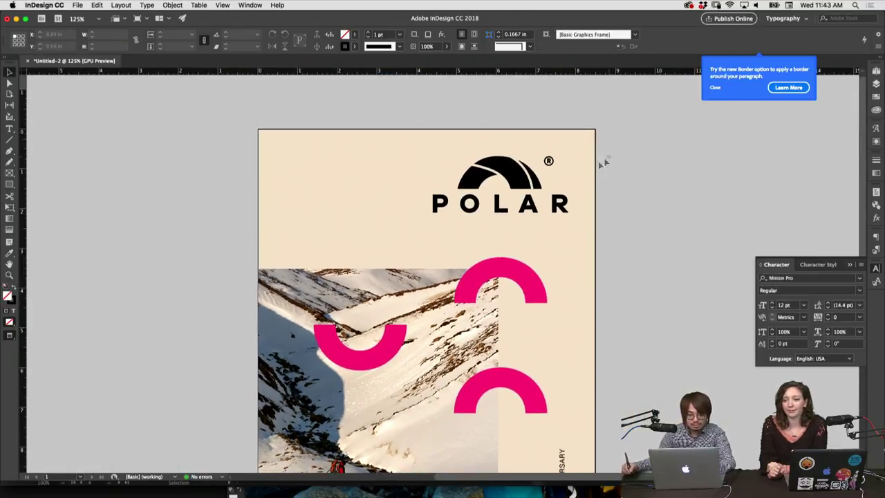
left_click(589, 181)
left_click(550, 165)
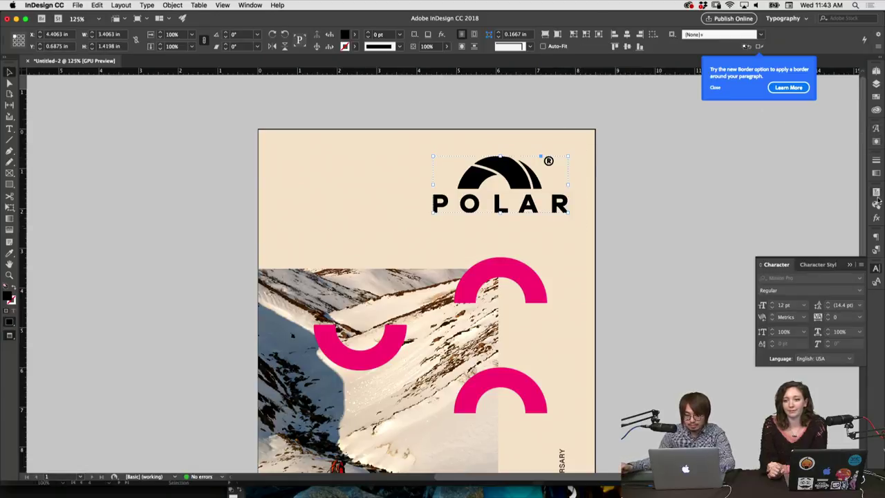
Fill the POLAR logo with Paper white from the Swatches panel.
left_click(874, 97)
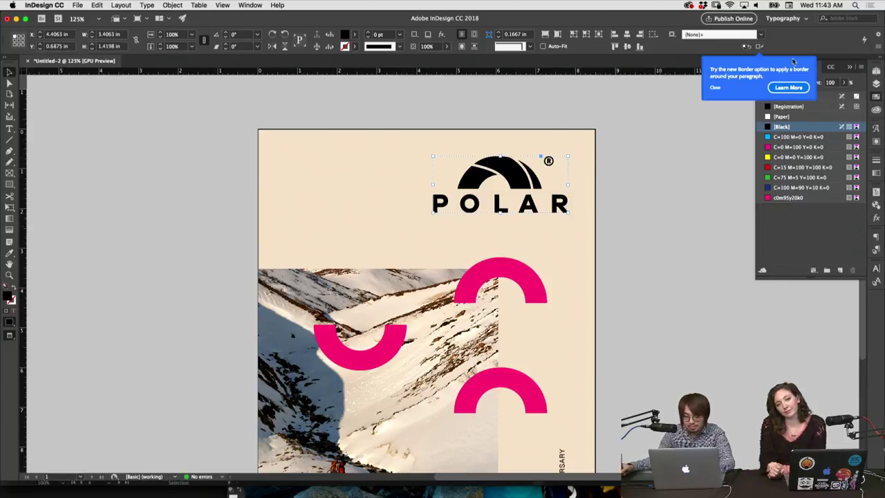
left_click(715, 88)
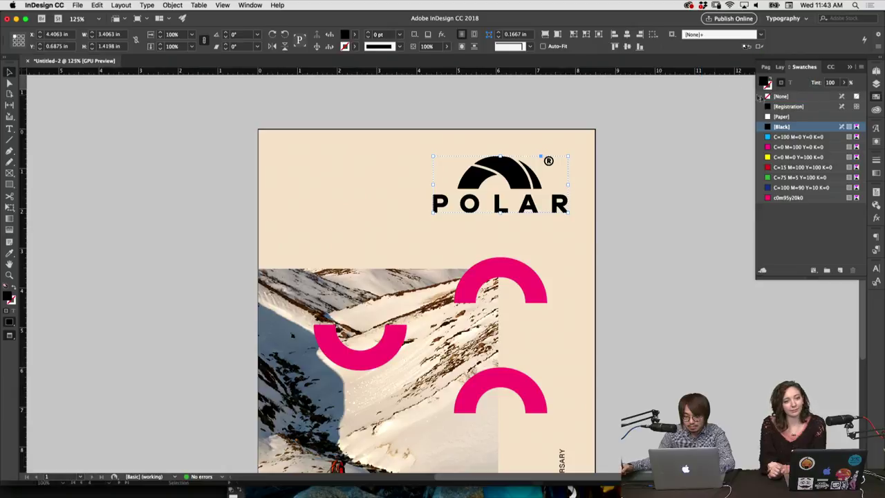
left_click(779, 119)
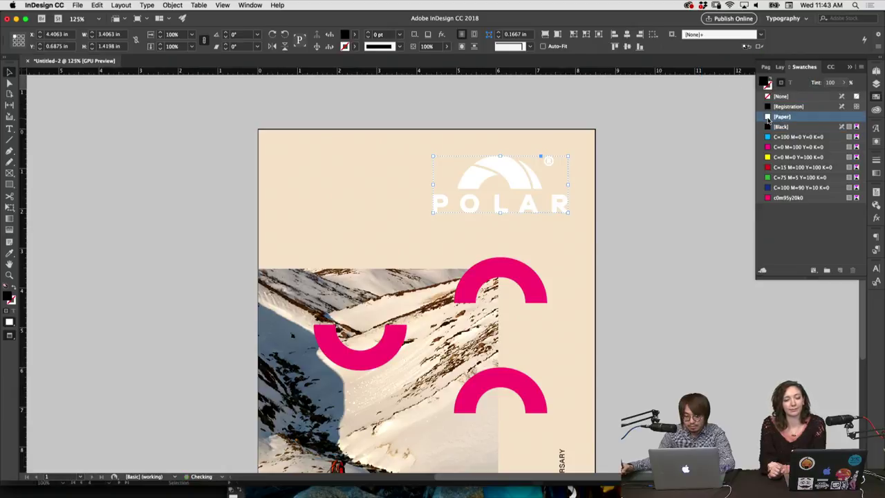
left_click(681, 194)
scroll(654, 218, "down", 3)
scroll(654, 218, "up", 1)
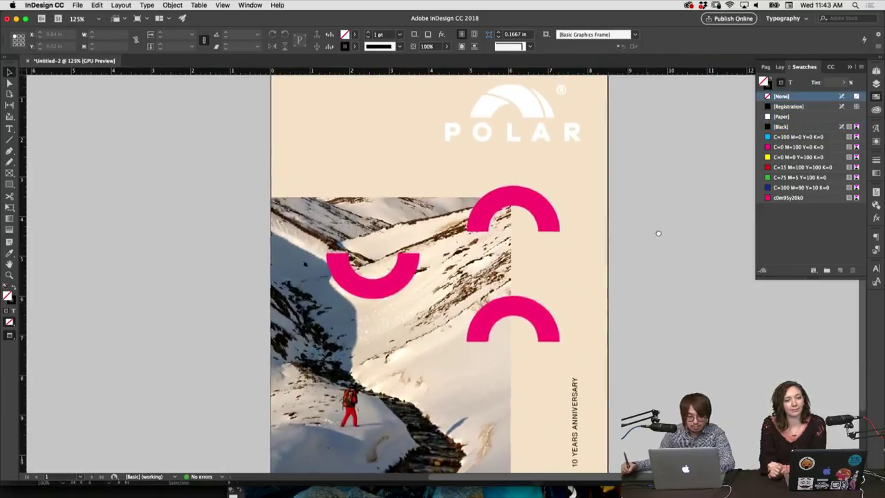
Drop the stock image into the mountain photo frame.
left_click(389, 336)
left_click_drag(518, 271, 421, 306)
left_click(627, 289)
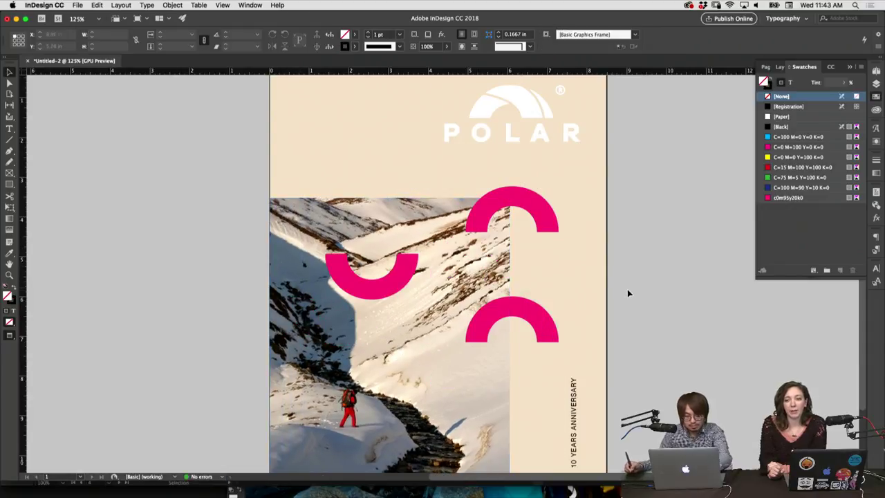
Zoom the page to 100% and show the Layers, then the Pages panel.
key("super+minus")
key("super+minus")
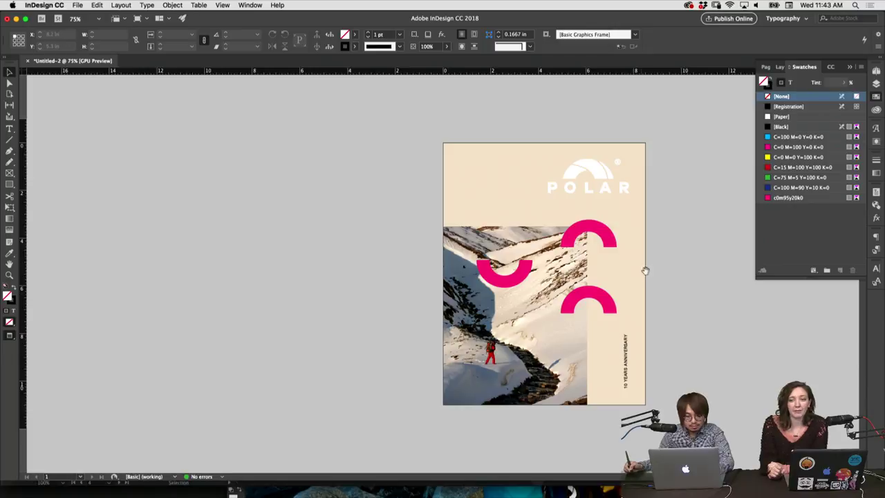
key("super+equal")
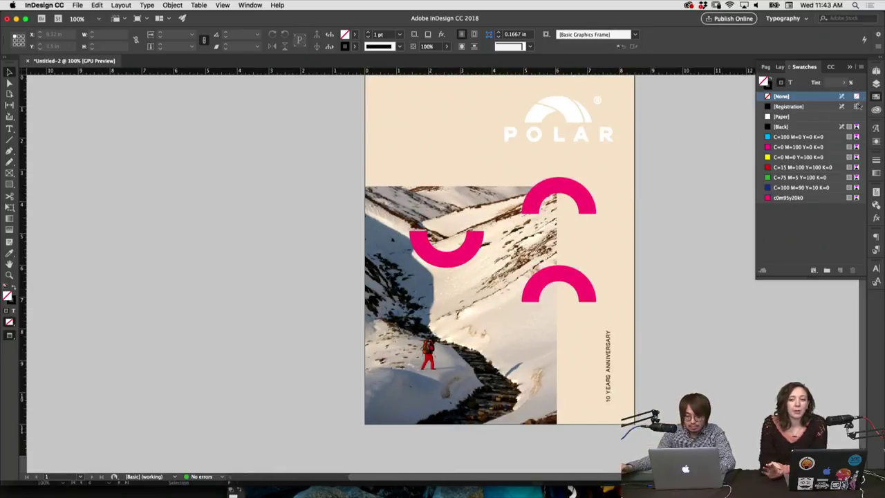
left_click(876, 83)
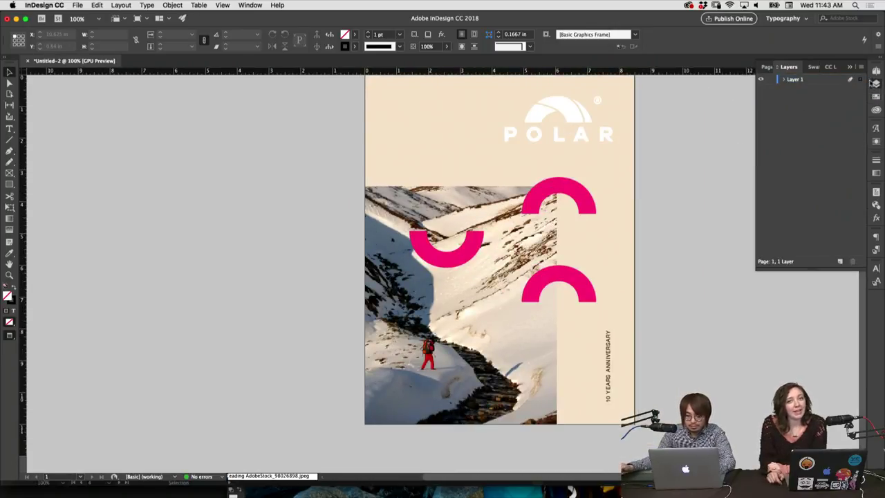
left_click(874, 72)
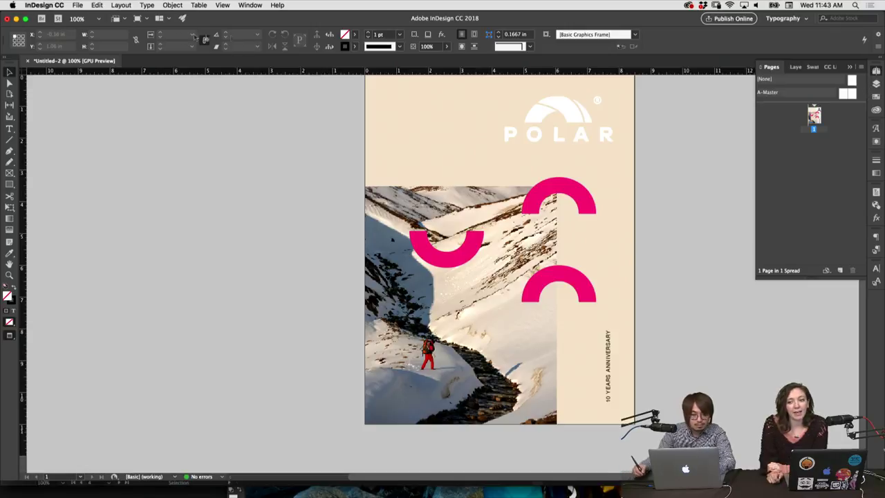
Uncheck Facing Pages in File > Document Setup so the cover becomes a single page.
left_click(97, 6)
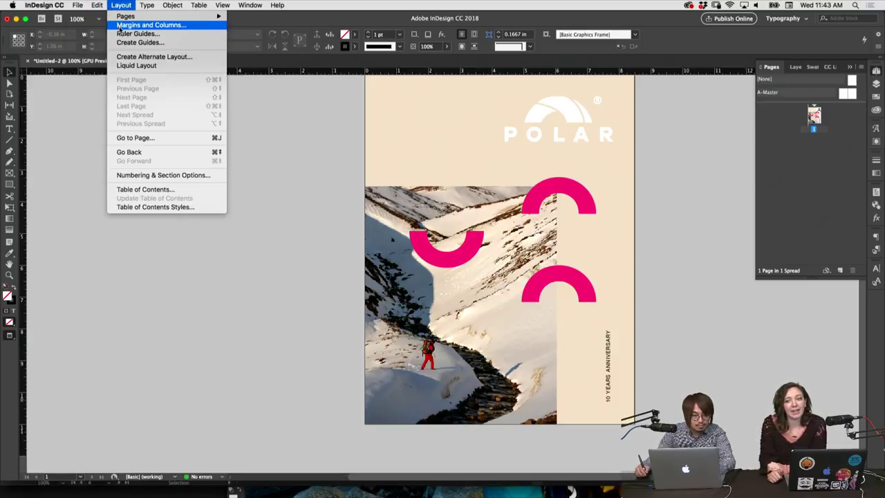
left_click(119, 26)
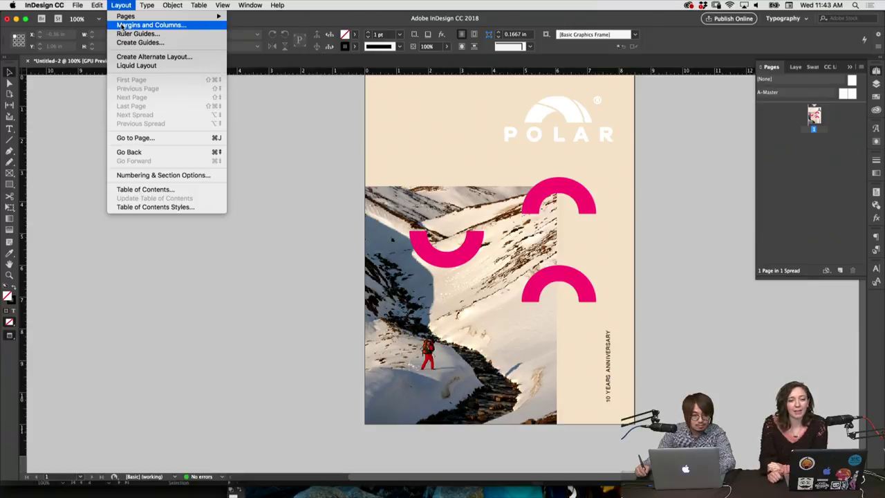
mouse_move(78, 5)
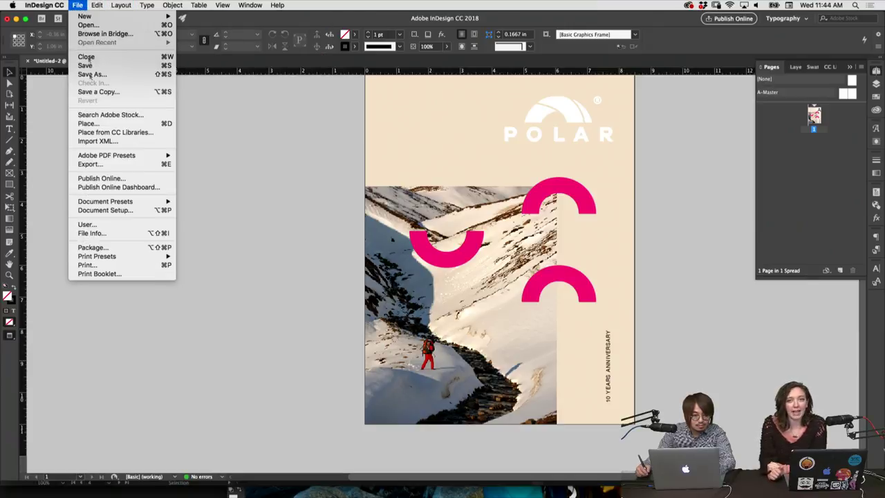
left_click(105, 210)
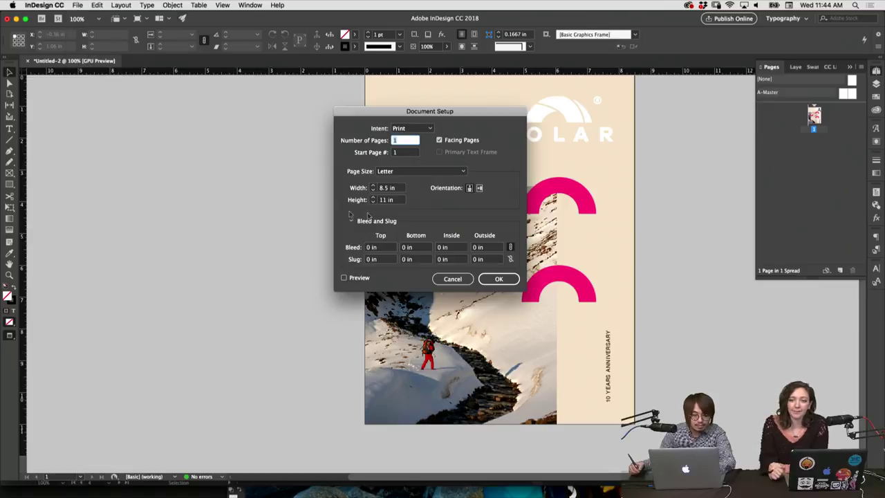
left_click(439, 139)
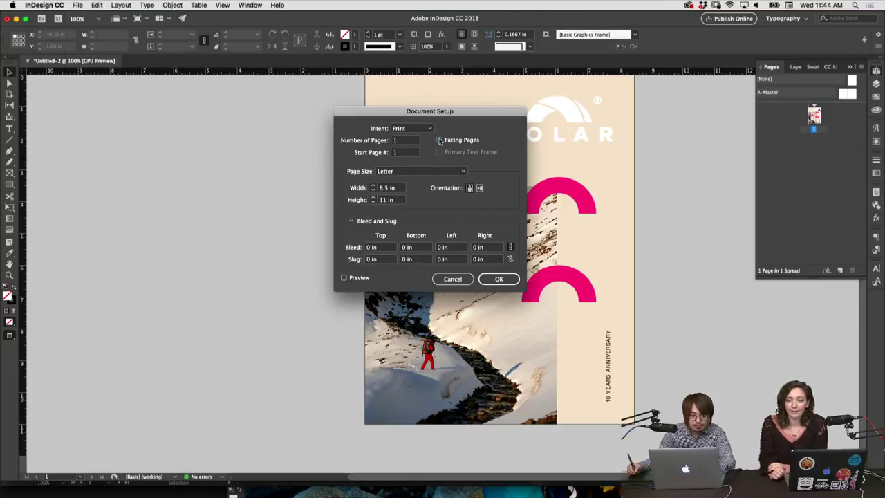
left_click(499, 279)
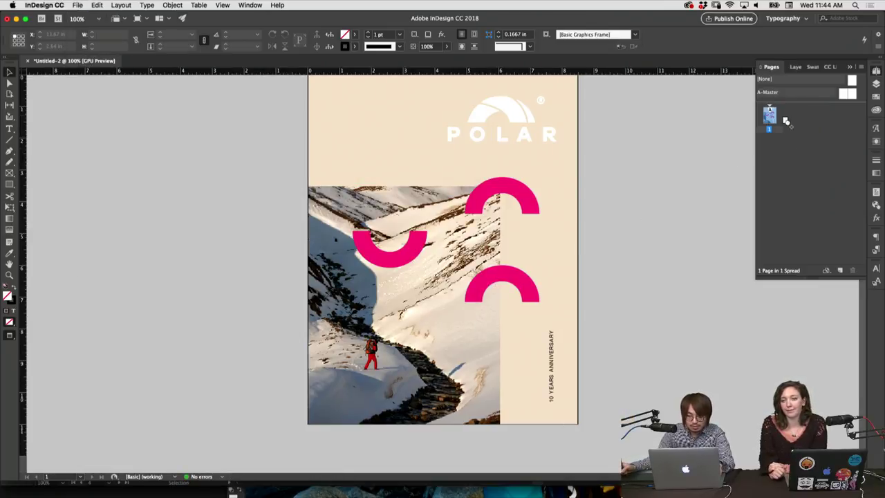
Duplicate the cover page as a new page in the Pages panel.
left_click_drag(787, 121, 781, 160)
scroll(648, 200, "up", 1)
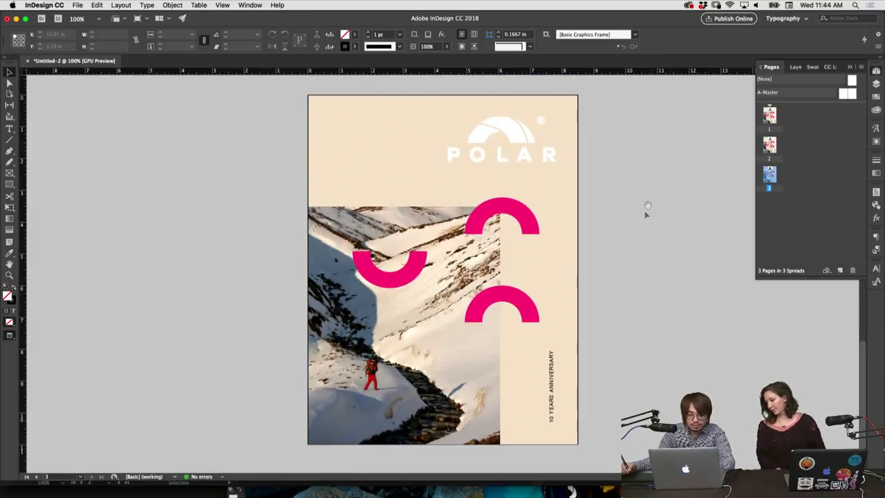
scroll(609, 200, "down", 1)
scroll(675, 170, "up", 1)
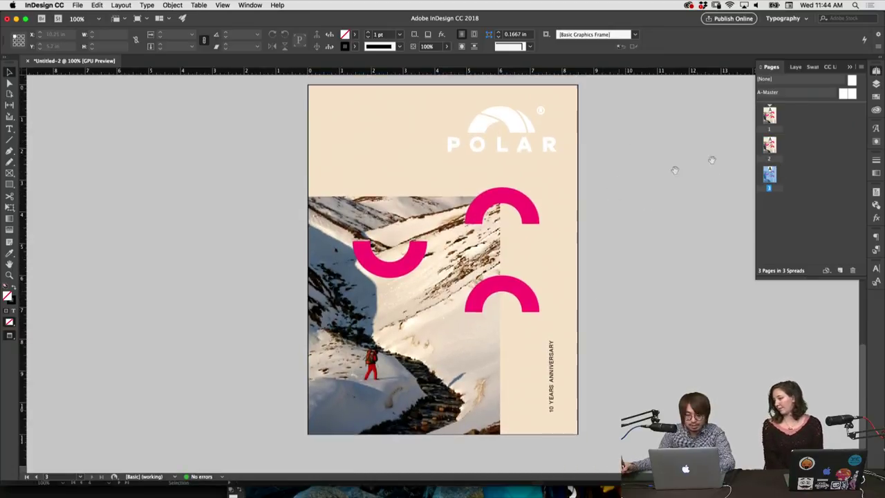
On page 2, drag the snowy mountain photo frame off the page.
double_click(770, 145)
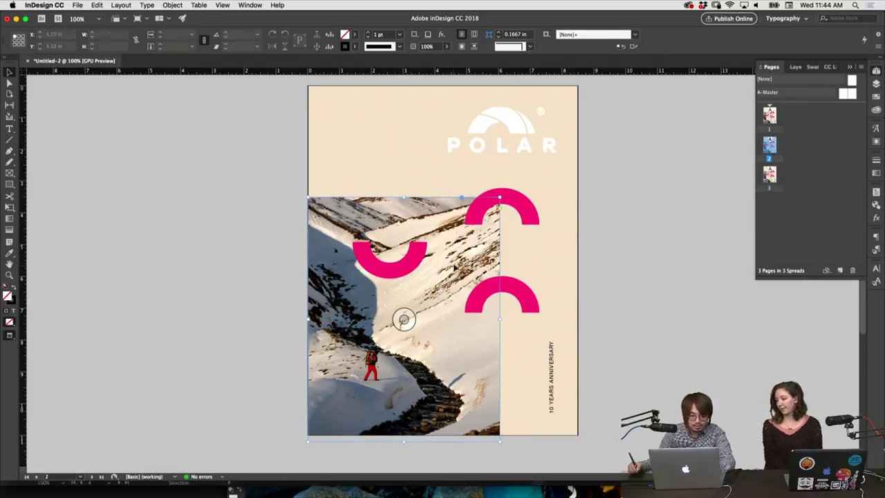
left_click_drag(463, 250, 264, 212)
left_click(569, 185)
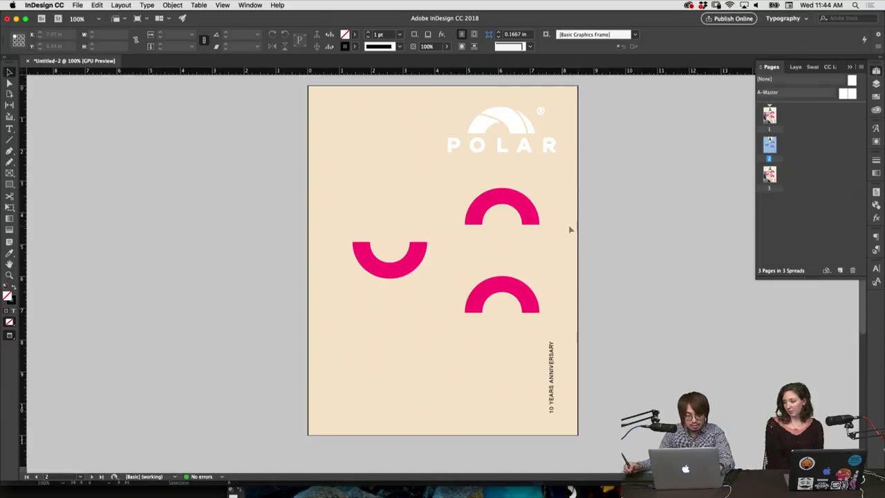
key("super+z")
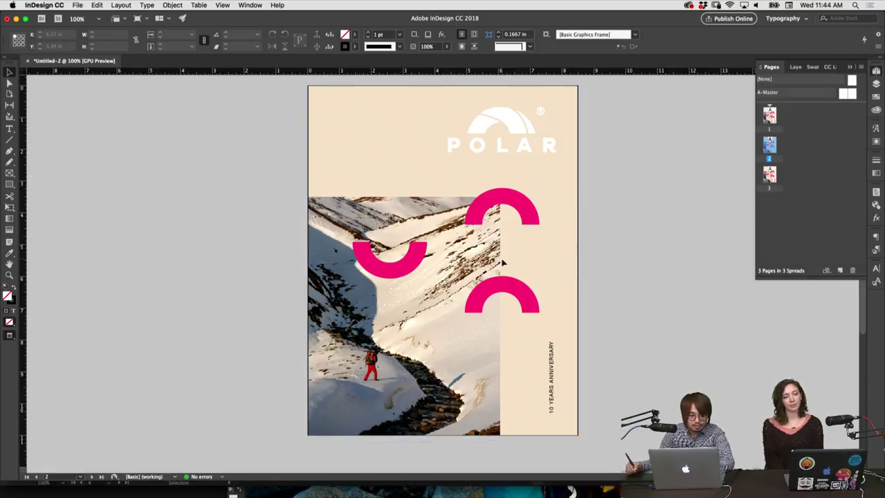
left_click_drag(404, 320, 184, 319)
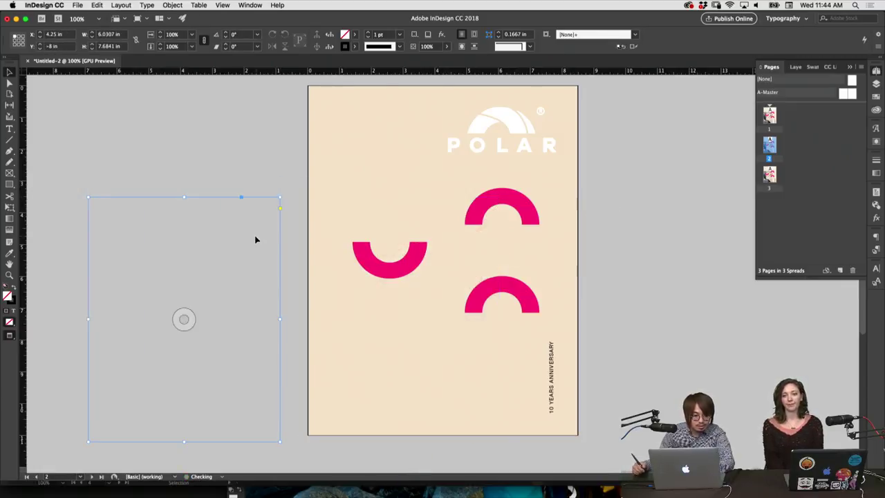
Delete the snowy photo and interlock the left pair of pink arcs.
key("Delete")
left_click_drag(417, 269, 402, 272)
left_click_drag(478, 219, 385, 270)
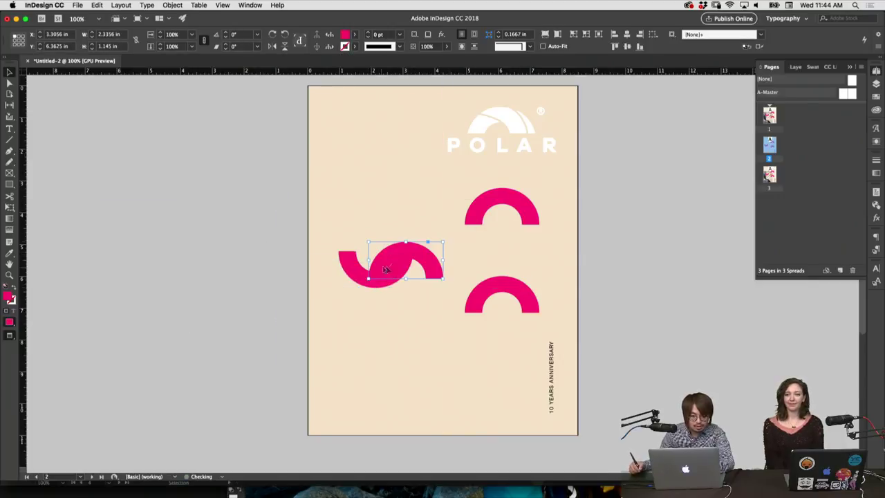
left_click_drag(433, 267, 415, 291)
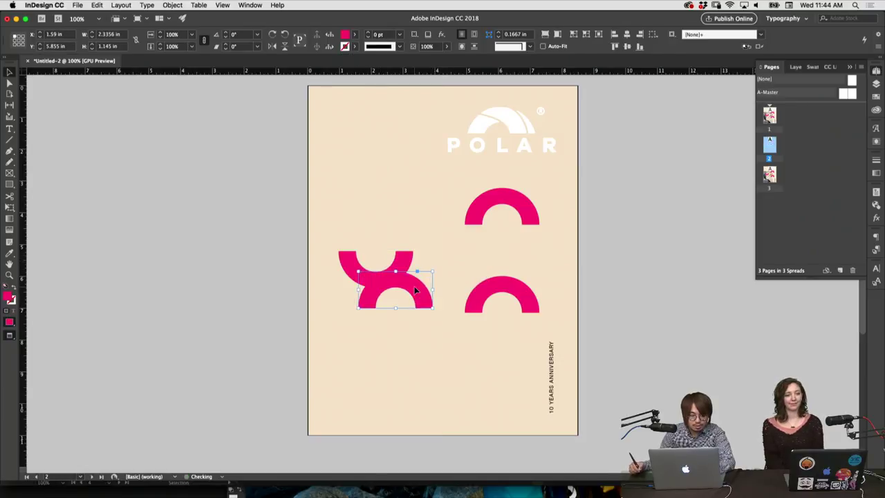
Overlap the upper-right pair of pink arcs into an X, then deselect.
left_click(515, 205)
left_click_drag(513, 289, 522, 217)
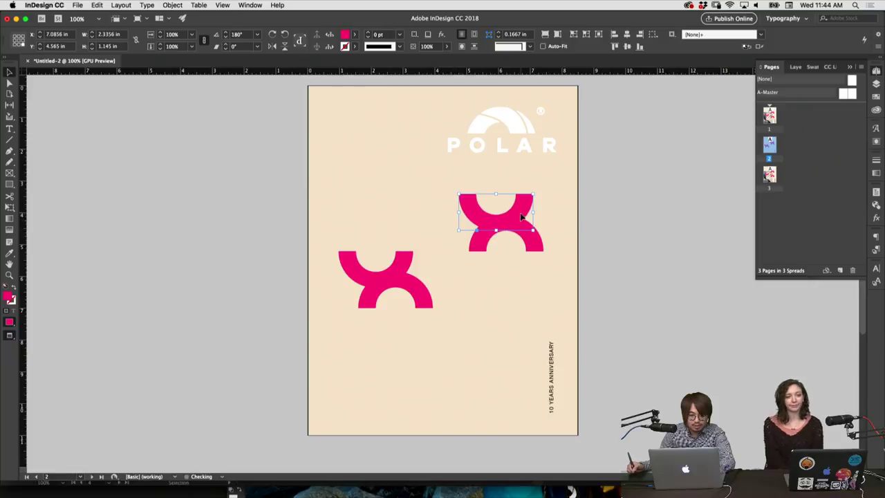
left_click(599, 220)
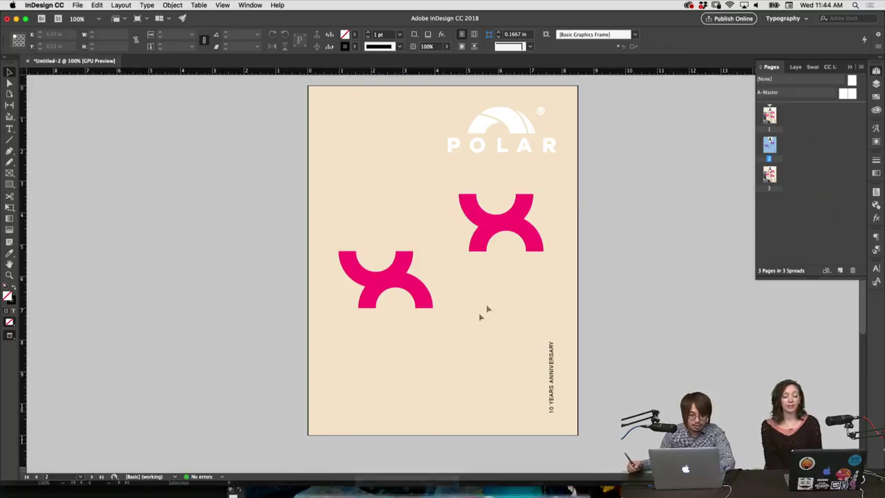
In Illustrator, drop a copy of the small pink arc to the right.
left_click(389, 483)
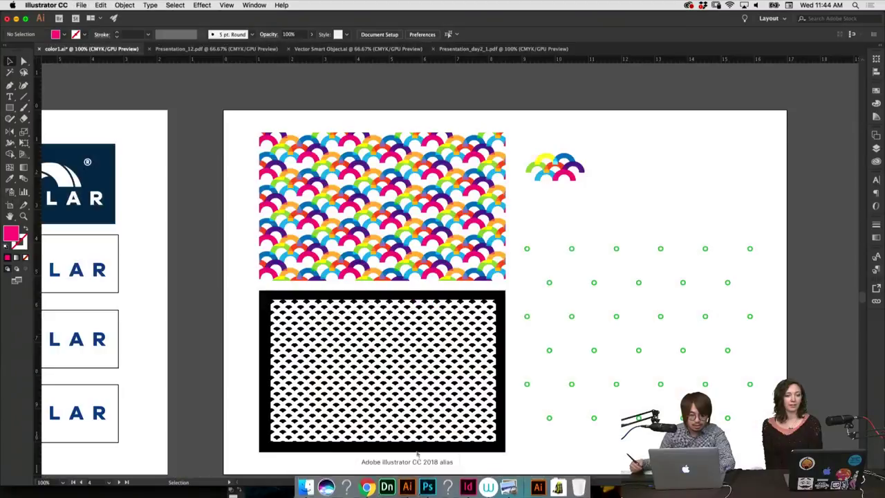
left_click_drag(517, 217, 493, 223)
scroll(493, 223, "right", 5)
scroll(495, 231, "up", 5)
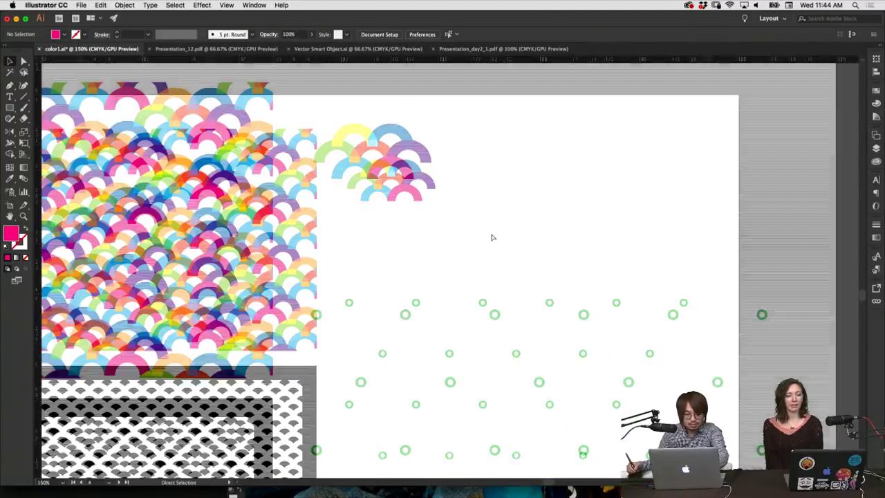
left_click_drag(389, 251, 673, 256)
scroll(592, 298, "right", 5)
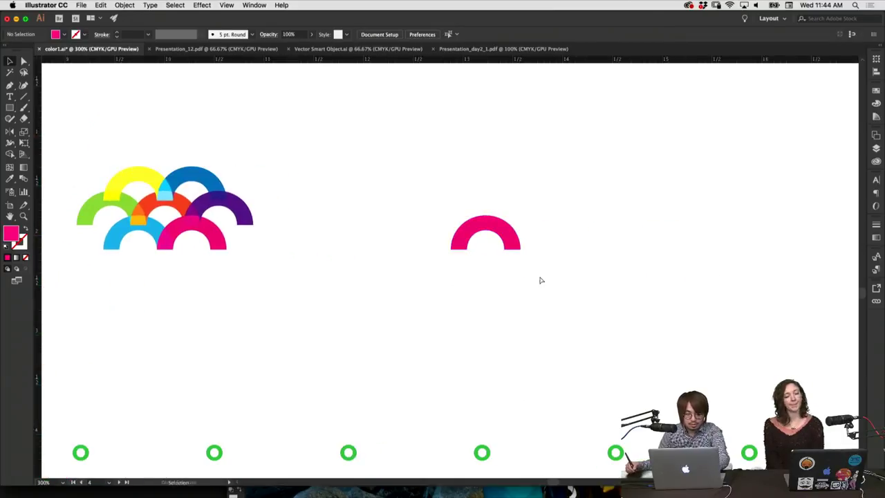
scroll(542, 280, "down", 3)
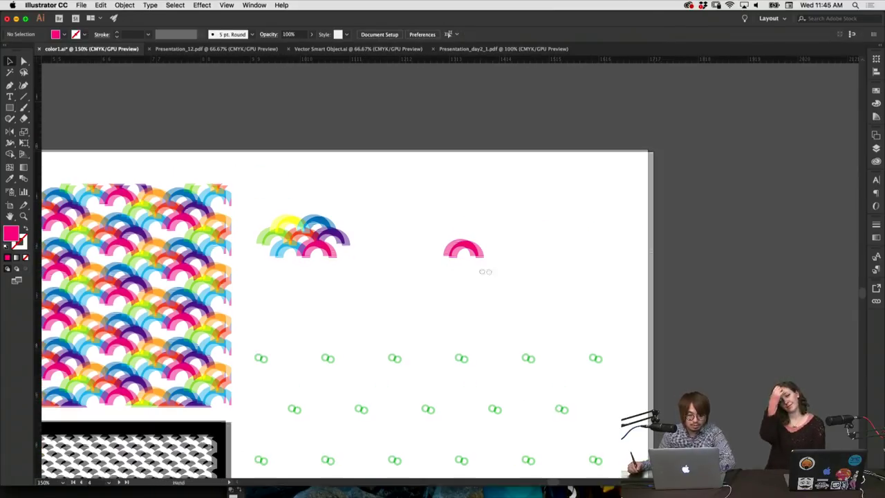
scroll(487, 270, "right", 5)
left_click_drag(283, 222, 624, 242)
Enlarge the copied pink arc and add a second copy 0.53 in to its right.
scroll(599, 253, "right", 3)
scroll(496, 266, "right", 3)
scroll(477, 273, "up", 3)
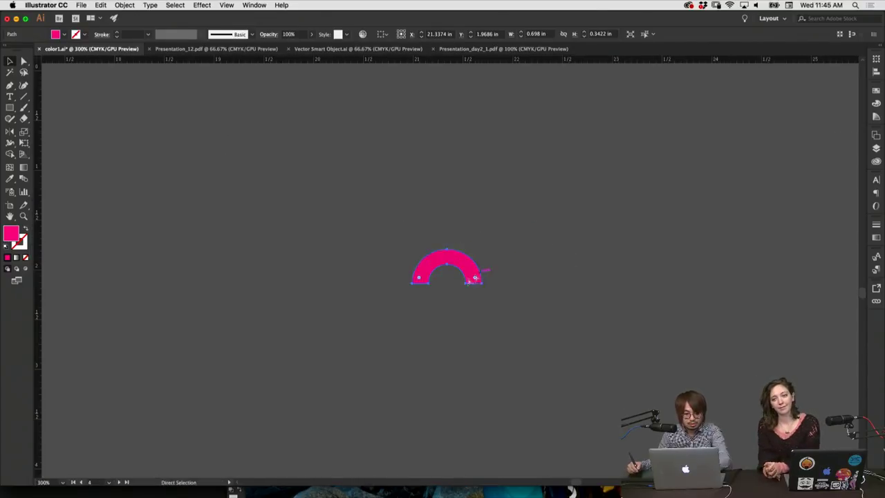
left_click_drag(482, 281, 519, 303)
left_click(530, 306)
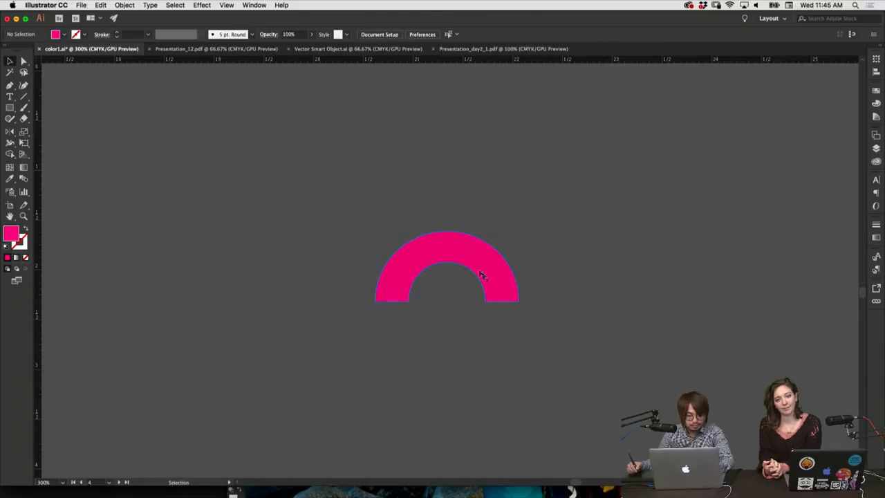
left_click_drag(478, 270, 544, 269)
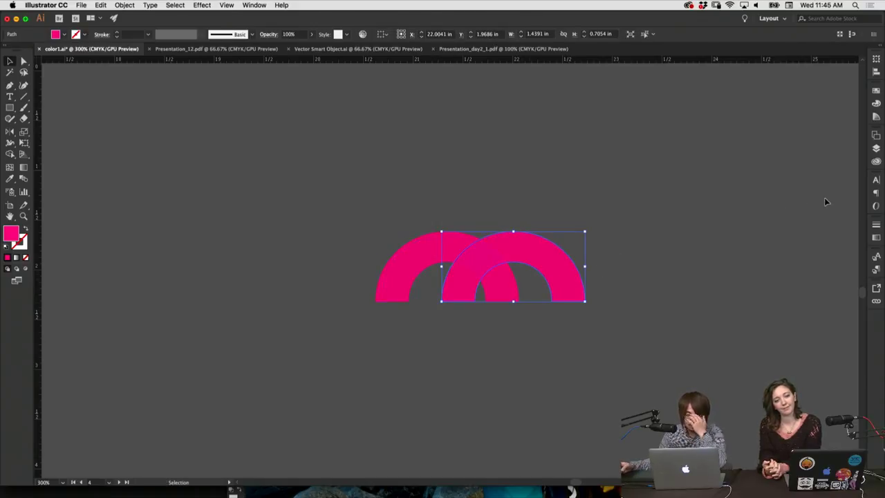
Fill the right arc with the multicolour scale pattern swatch and move it down.
left_click(875, 92)
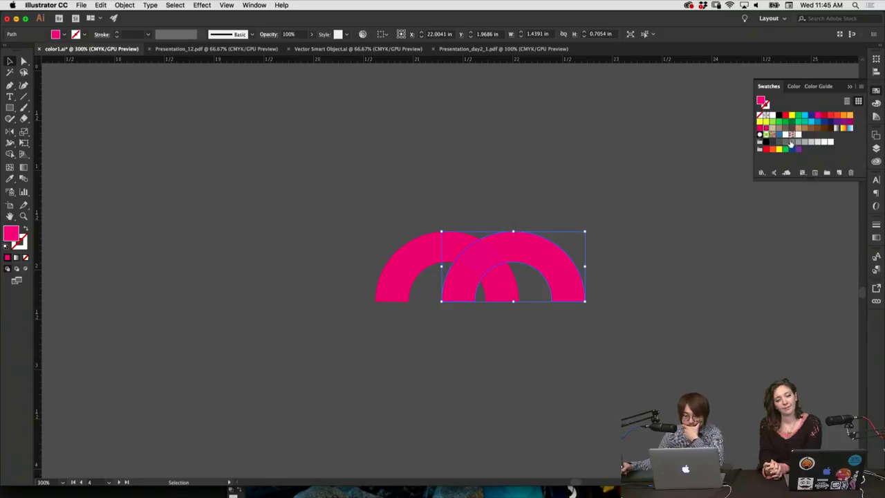
left_click(792, 136)
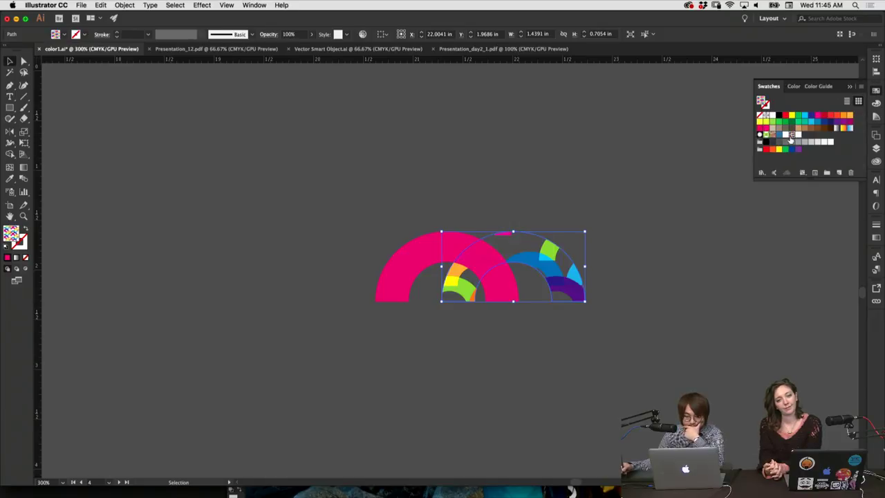
left_click(608, 189)
left_click_drag(554, 262, 536, 415)
key("a")
key("v")
scroll(546, 311, "down", 2)
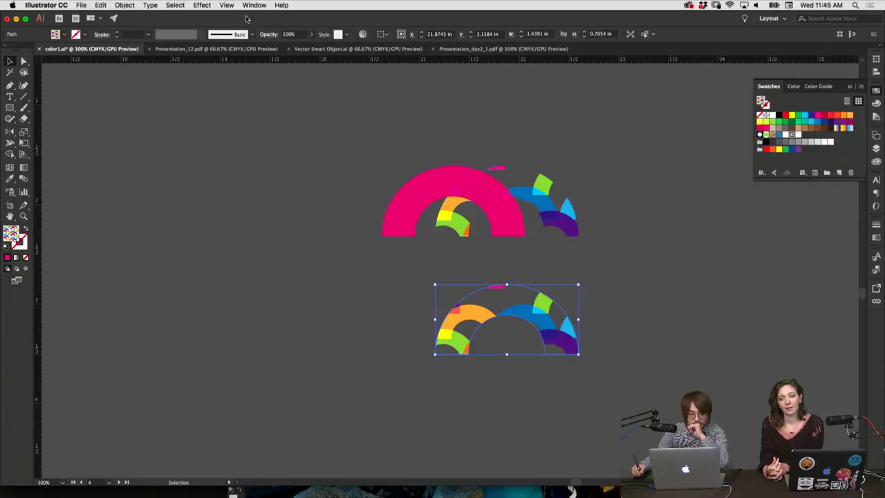
Reapply the rainbow scale pattern to the lower arc, undoing trial moves, then deselect.
left_click(200, 6)
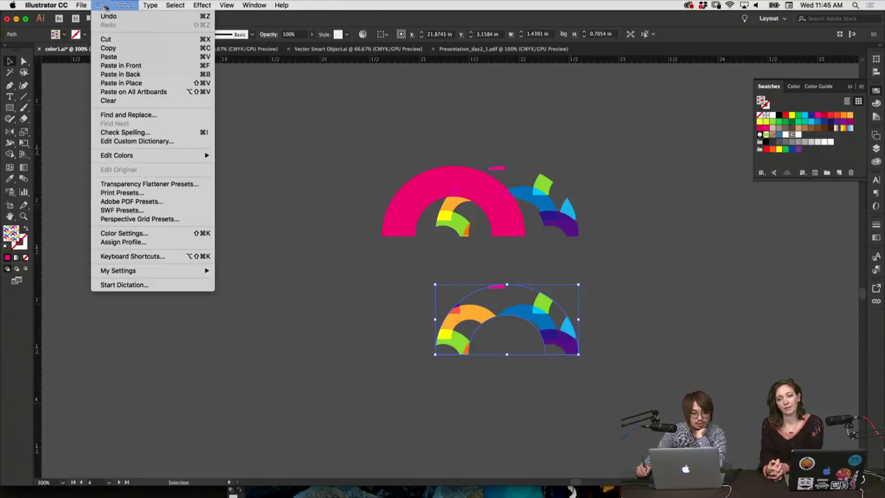
left_click(287, 359)
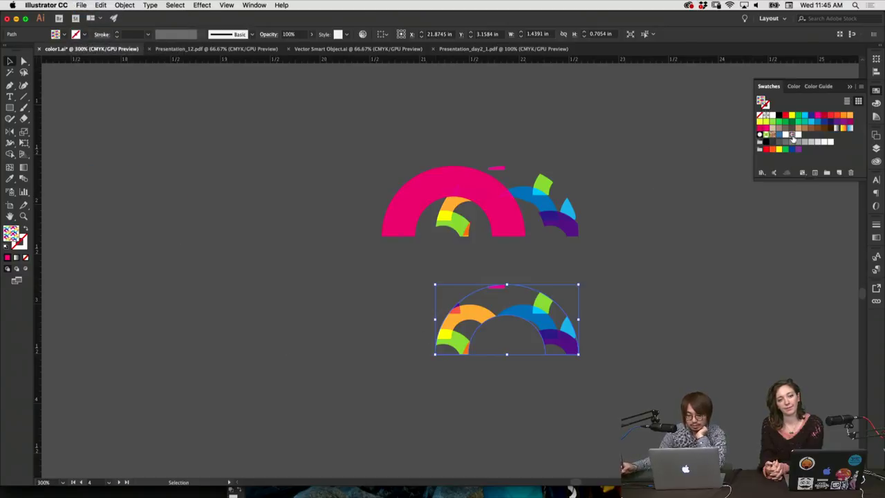
left_click(792, 136)
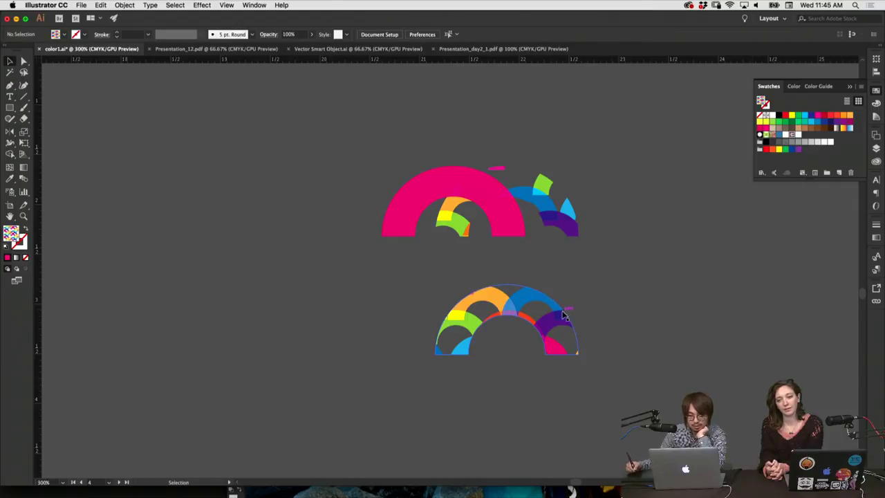
left_click_drag(559, 321, 402, 319)
key("super+z")
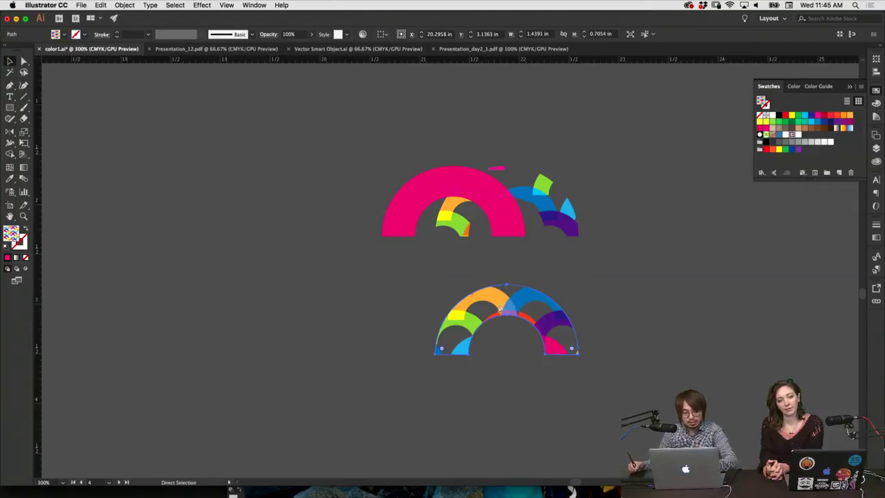
left_click_drag(560, 315, 480, 316)
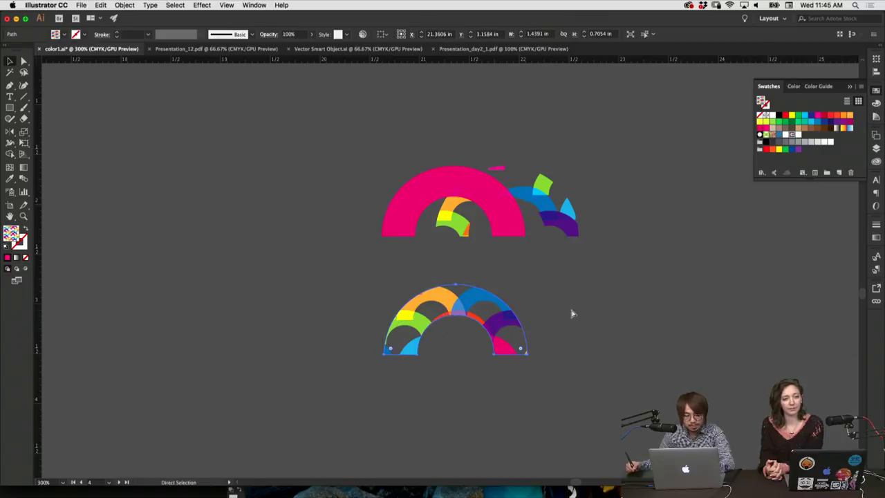
key("super+z")
left_click(457, 262)
left_click(124, 5)
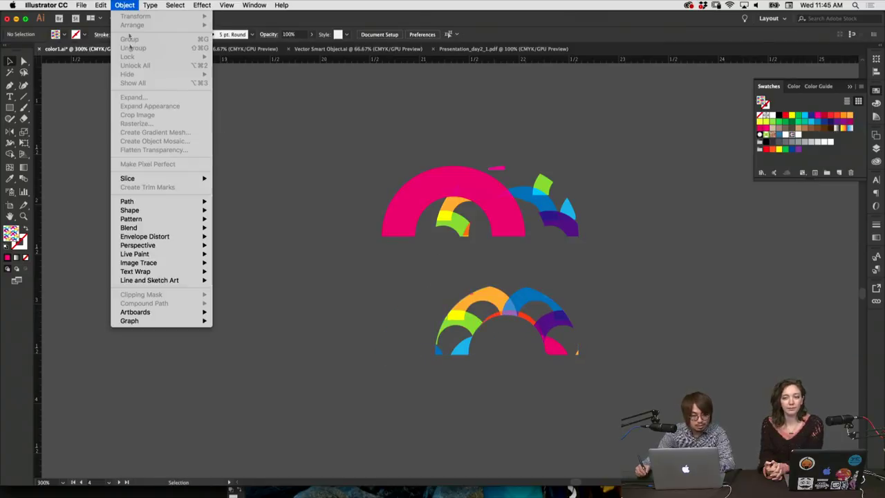
mouse_move(175, 4)
mouse_move(234, 5)
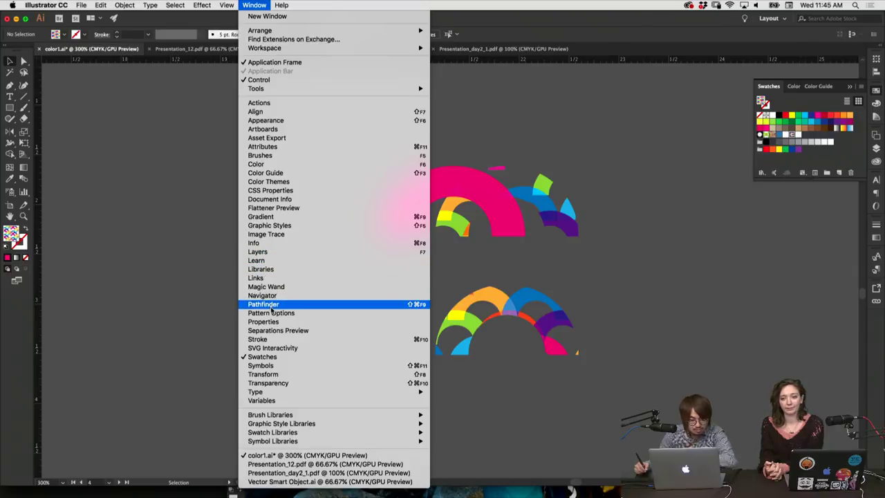
Open the Pattern Options panel from the Window menu.
left_click(264, 321)
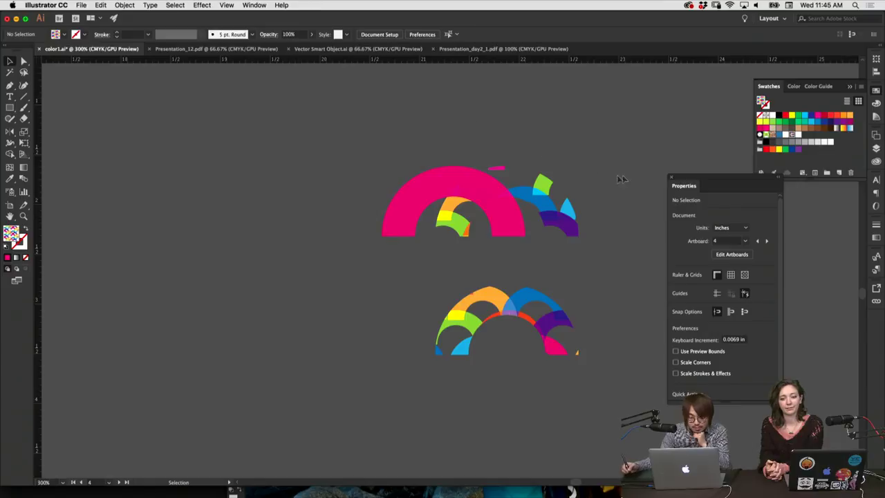
left_click(673, 179)
left_click(267, 6)
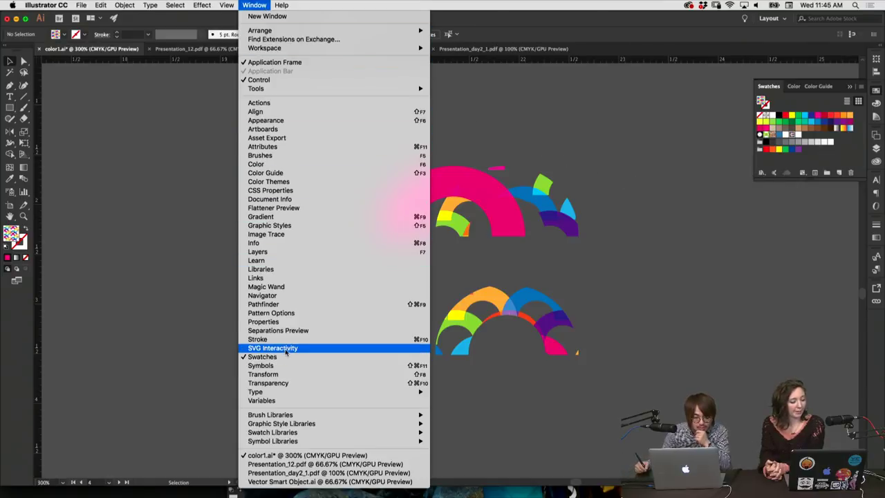
left_click(285, 313)
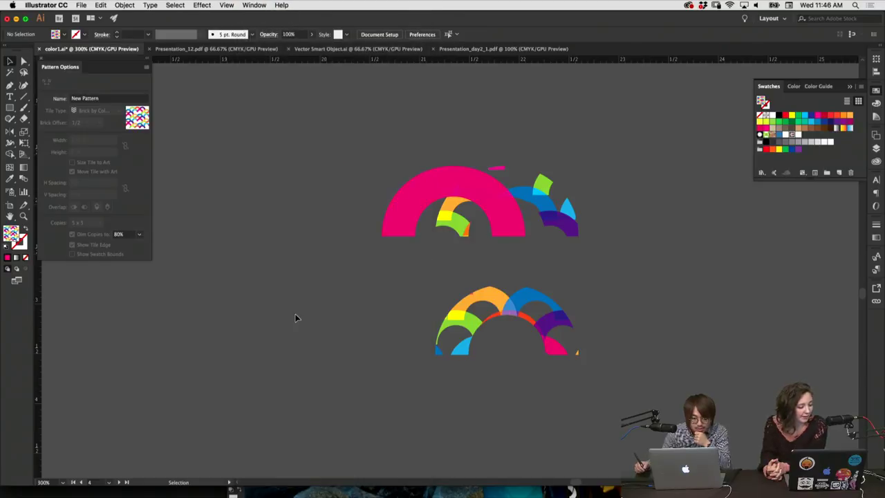
left_click(146, 68)
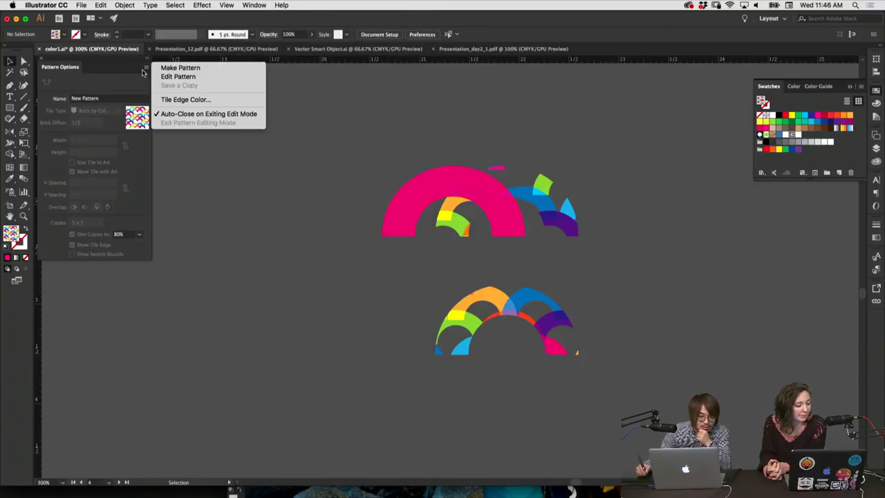
left_click(153, 52)
Open the Transform panel, set Transform Object Only, and close Pattern Options.
left_click(202, 7)
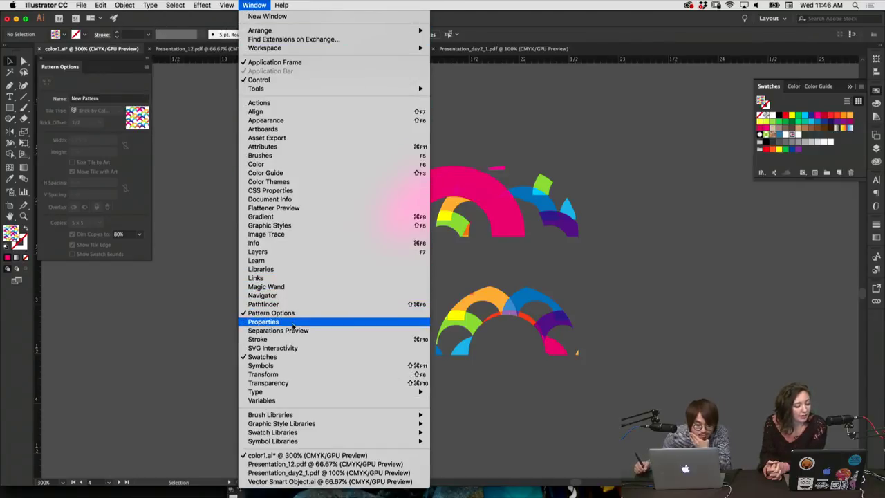
left_click(283, 376)
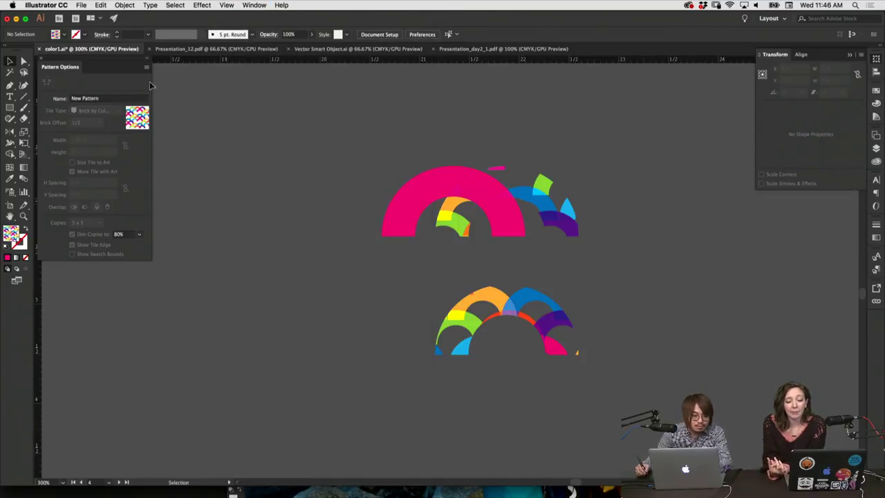
left_click_drag(120, 60, 252, 123)
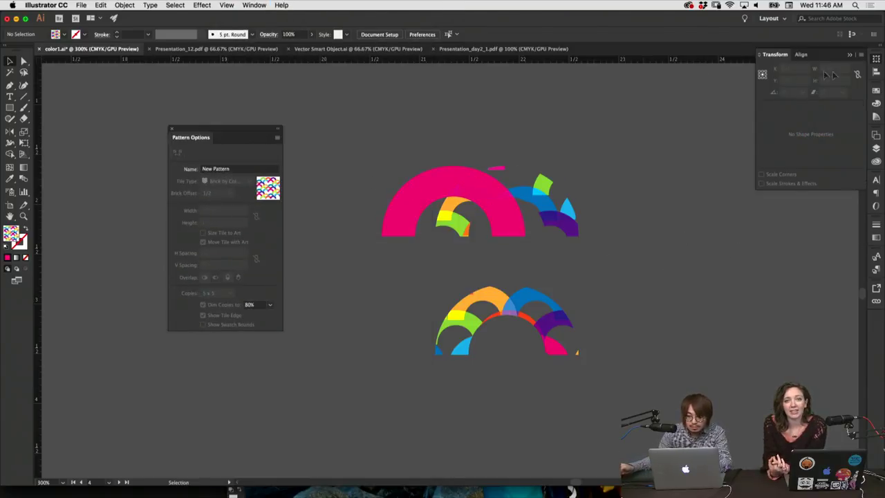
left_click(858, 58)
left_click(844, 115)
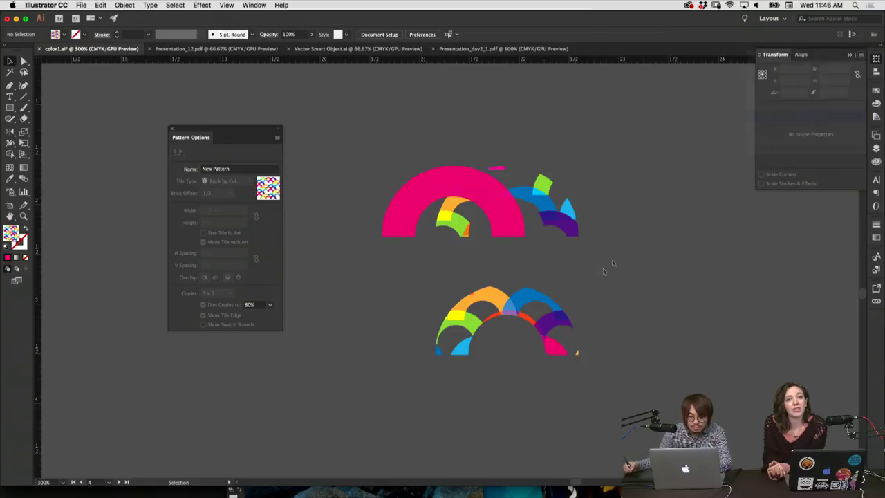
left_click(172, 129)
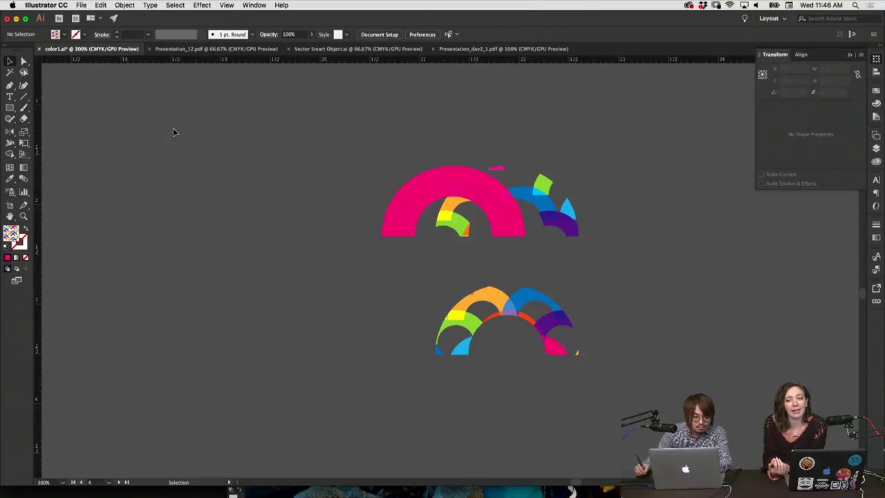
Enlarge the scale-pattern arc and move it below the pink shape.
left_click(488, 304)
left_click_drag(577, 283, 627, 261)
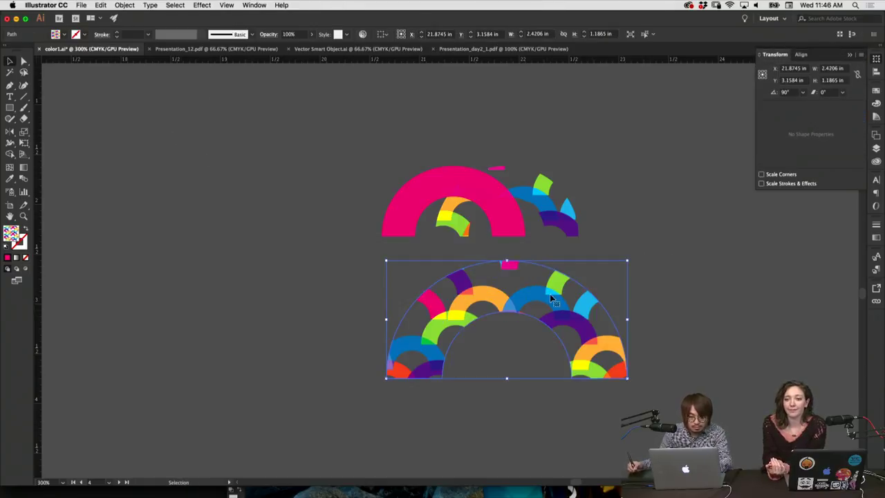
key("super+z")
left_click(593, 292)
left_click(529, 317)
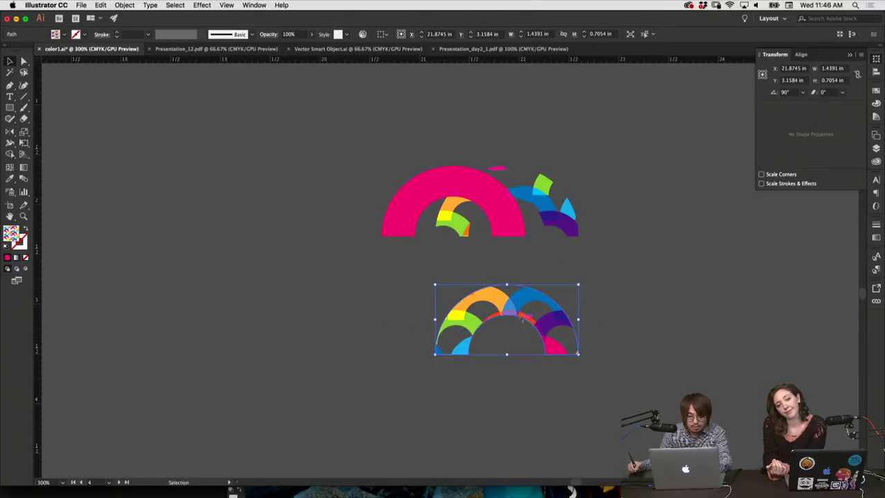
left_click_drag(581, 284, 733, 201)
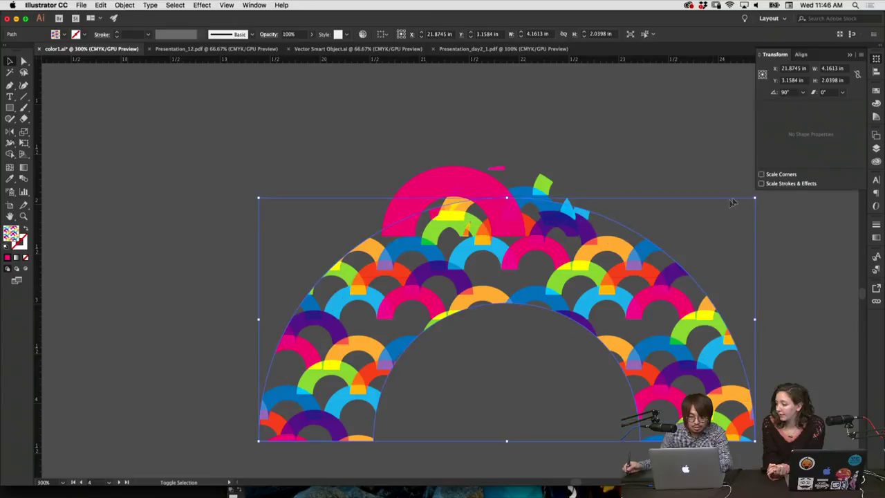
key("super+minus")
key("super+minus")
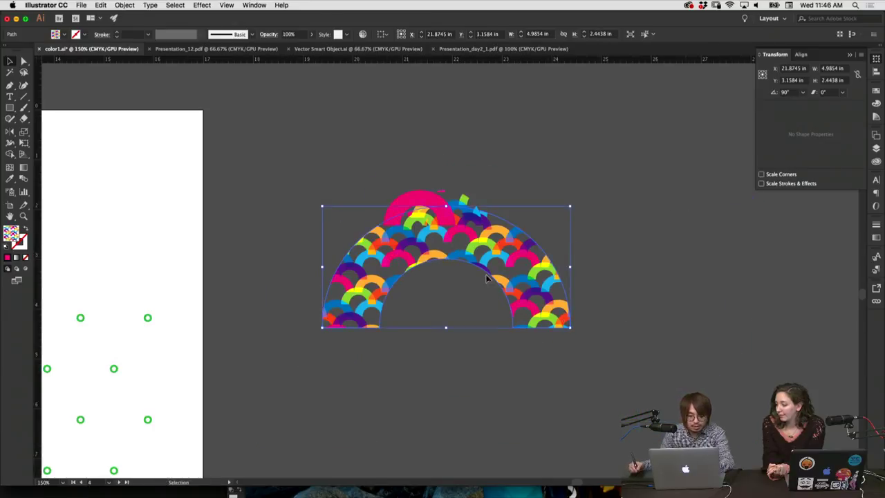
left_click_drag(486, 279, 502, 339)
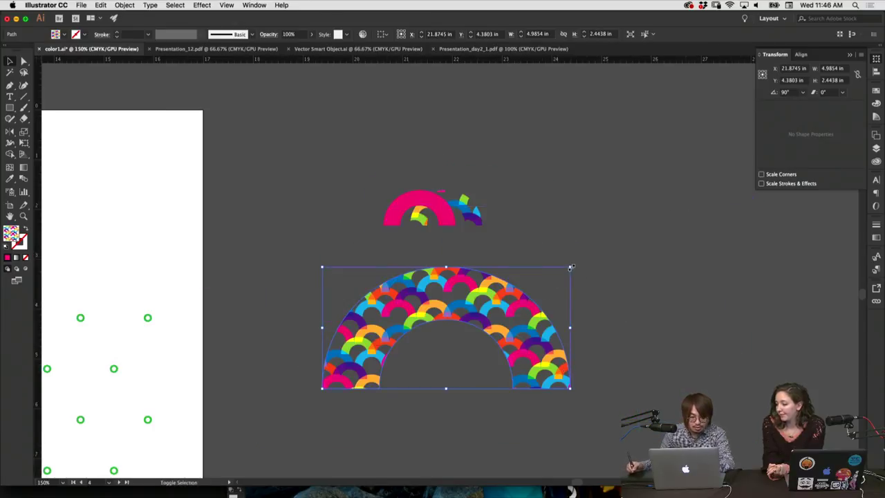
left_click_drag(571, 267, 587, 259)
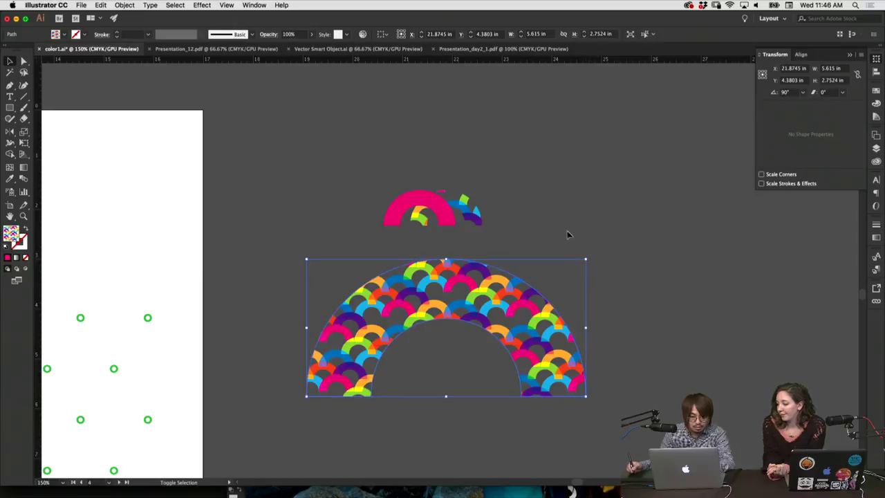
With Transform Both, shrink the pattern arc with its scales, then enlarge the pink arch beside it.
left_click(861, 54)
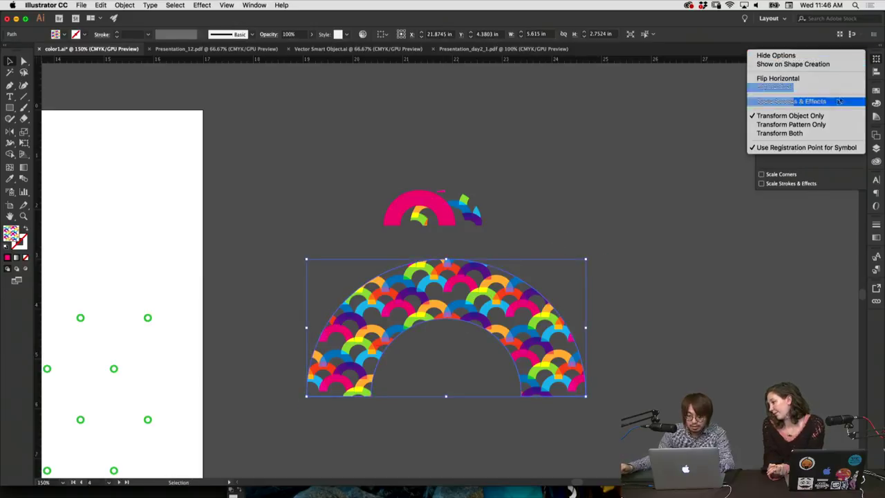
left_click(796, 131)
left_click_drag(582, 256, 488, 298)
left_click(380, 239)
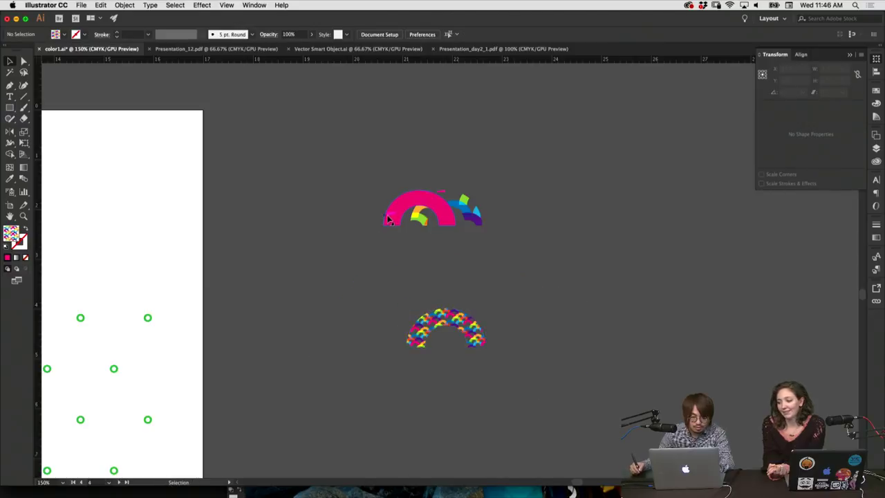
left_click_drag(417, 338, 377, 341)
left_click_drag(448, 313, 450, 309)
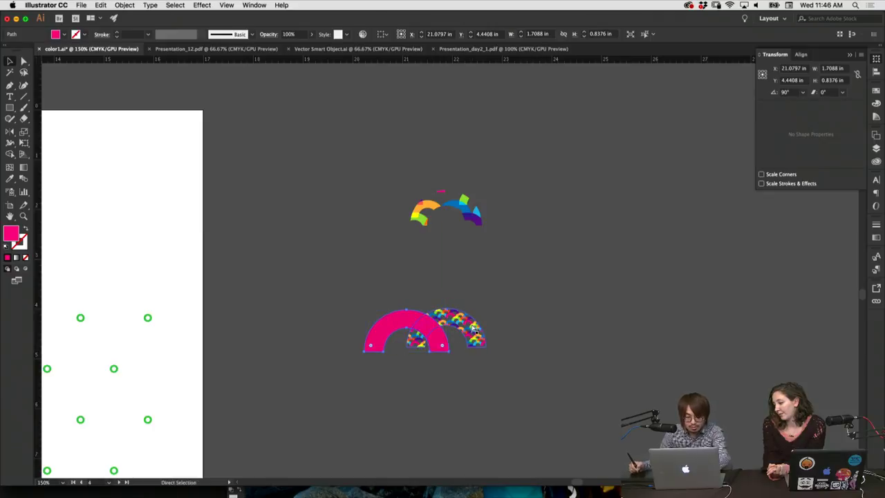
Zoom in and shift the pink arch to the right.
key("super+equal")
key("super+equal")
key("super+equal")
left_click(448, 349)
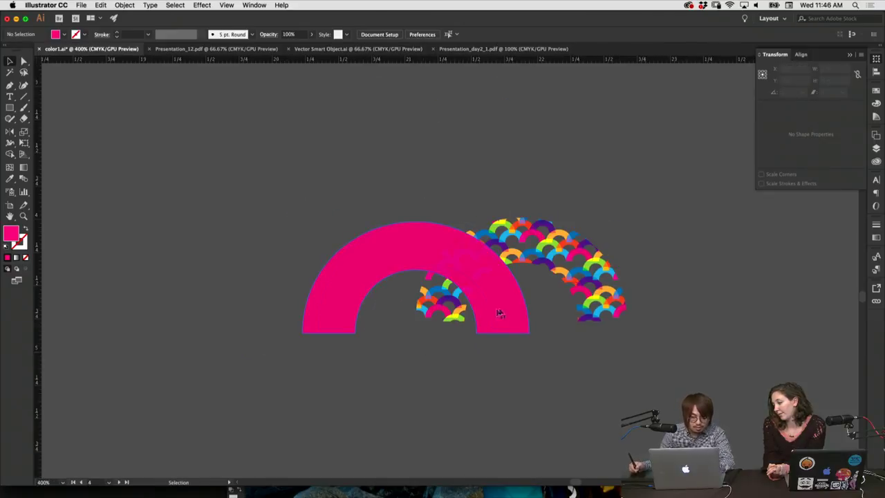
left_click_drag(499, 313, 538, 313)
left_click(472, 348)
scroll(472, 348, "right", 1)
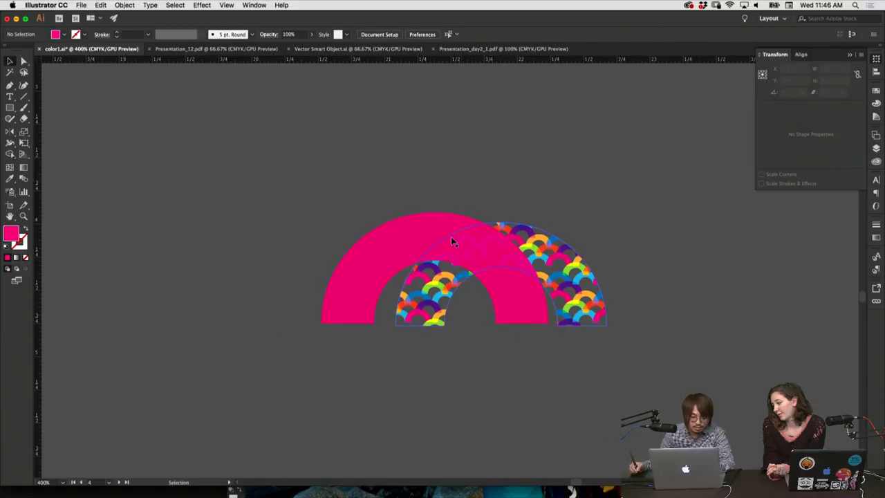
Resize the pink arch from its corner and nudge it left over the pattern arch.
left_click(451, 240)
left_click(394, 225)
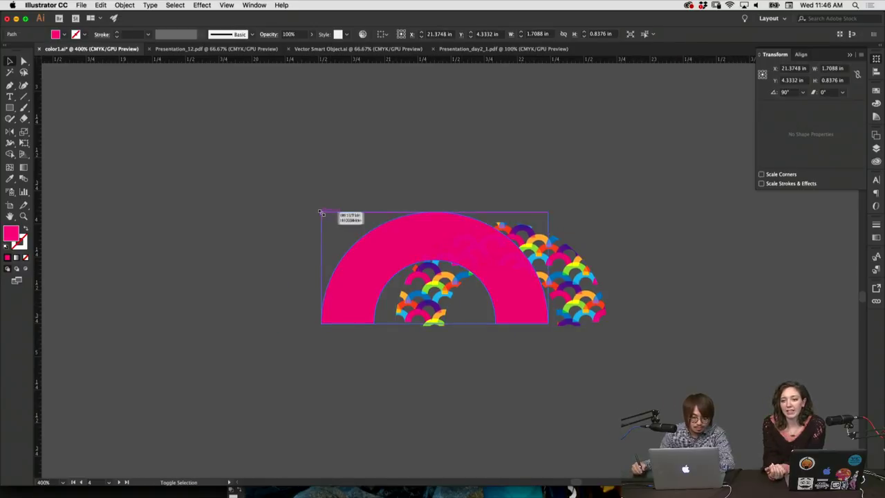
left_click_drag(322, 213, 339, 223)
left_click(343, 215)
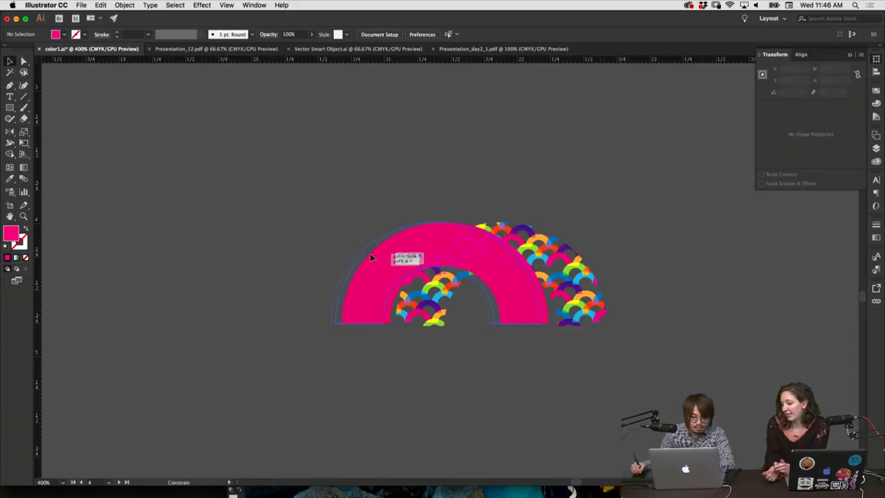
left_click_drag(370, 257, 367, 254)
left_click(380, 201)
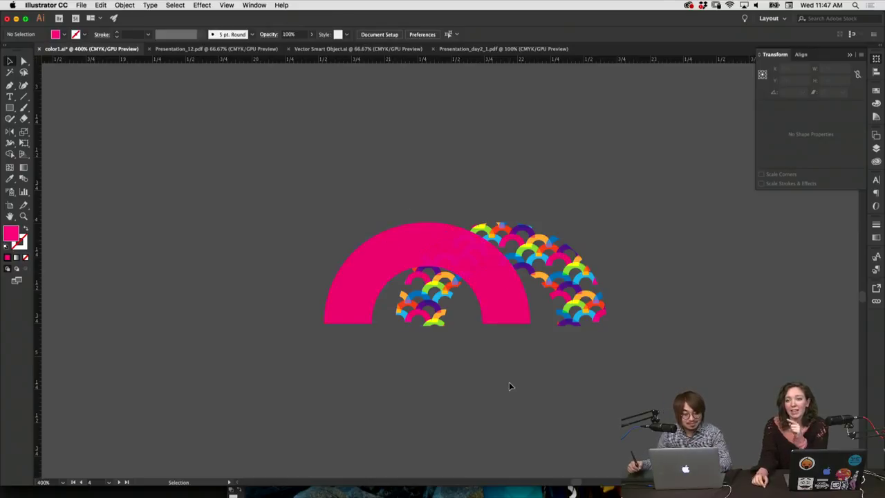
Zoom out and Option-drag a copy of the pink and pattern arch pair to the lower right.
key("super+a")
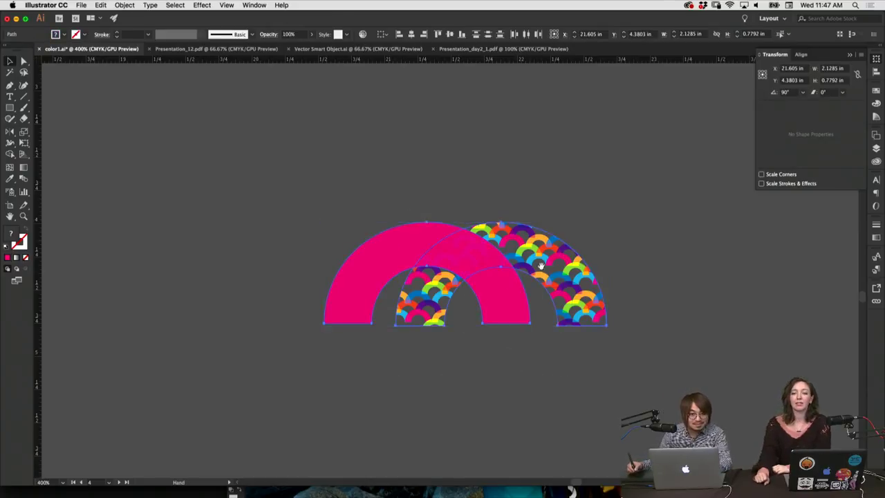
scroll(571, 241, "down", 4)
scroll(572, 241, "right", 4)
left_click(571, 241)
key("super+minus")
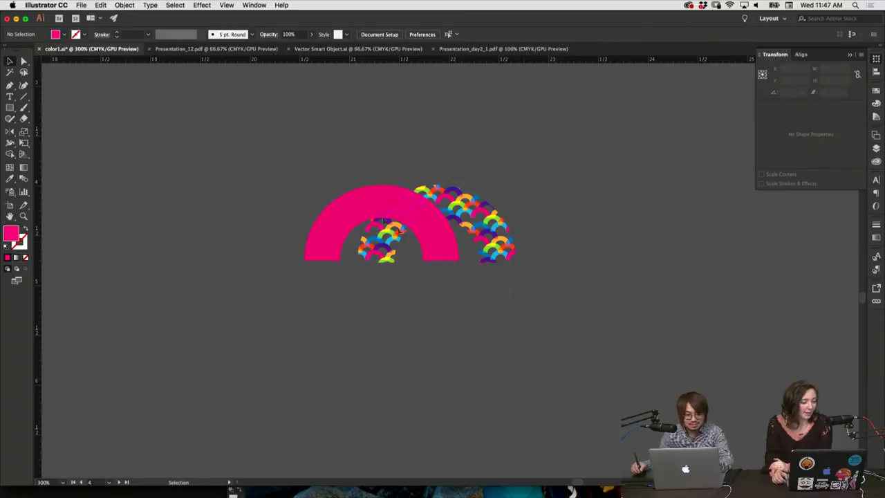
left_click(382, 220)
left_click_drag(409, 203, 556, 350)
left_click(478, 327)
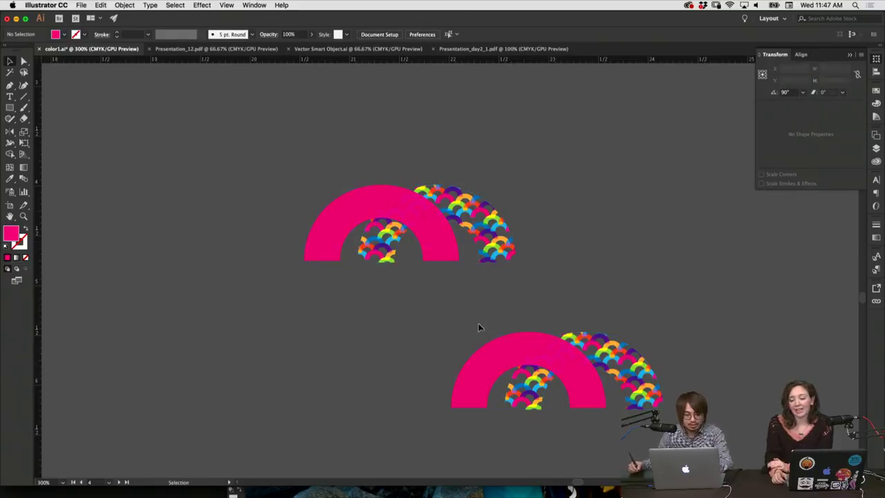
left_click_drag(478, 327, 572, 305)
Rotate the copied pink and pattern arches 90° and overlap them.
left_click(559, 401)
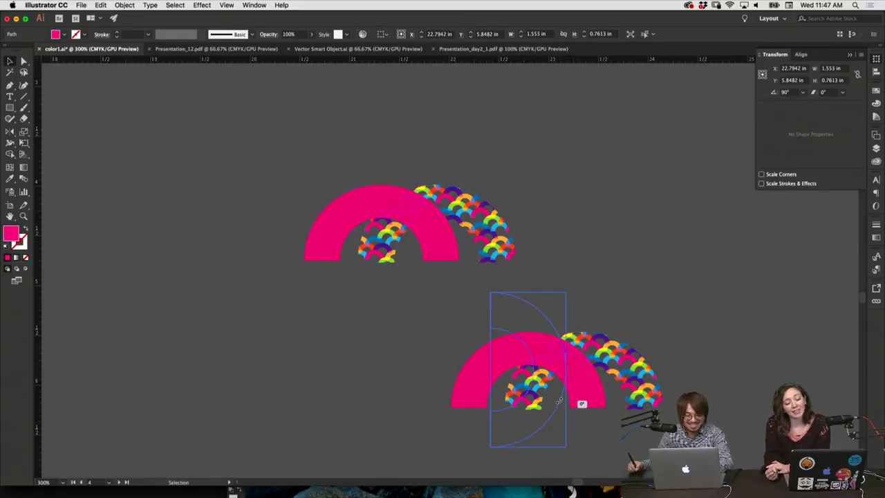
left_click_drag(559, 401, 498, 399)
left_click(643, 352)
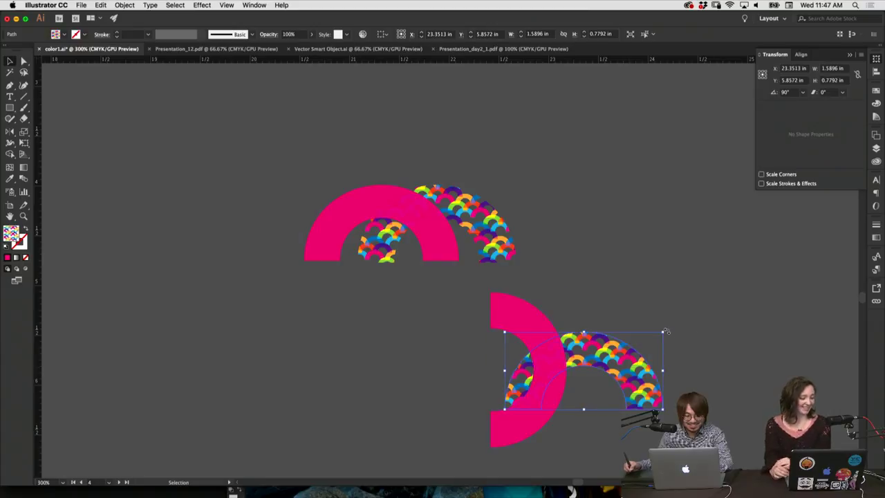
left_click_drag(666, 332, 540, 354)
left_click(605, 336)
left_click(586, 350)
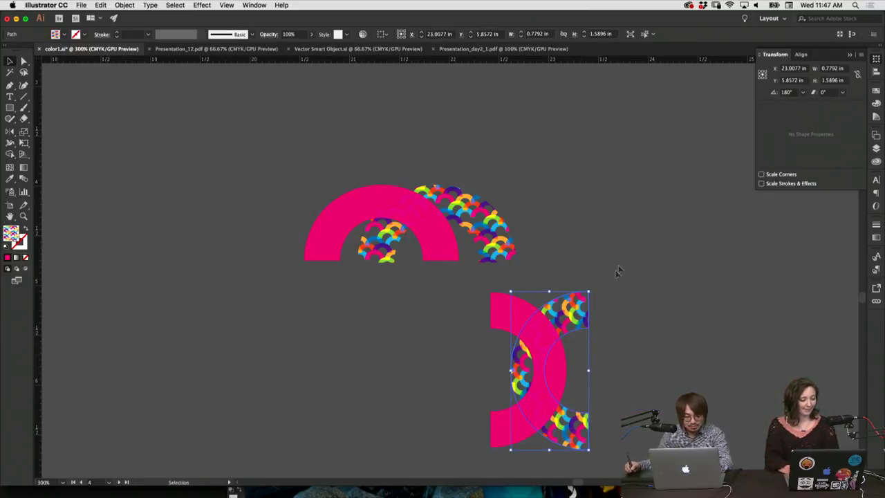
scroll(608, 270, "up", 5)
left_click(455, 334)
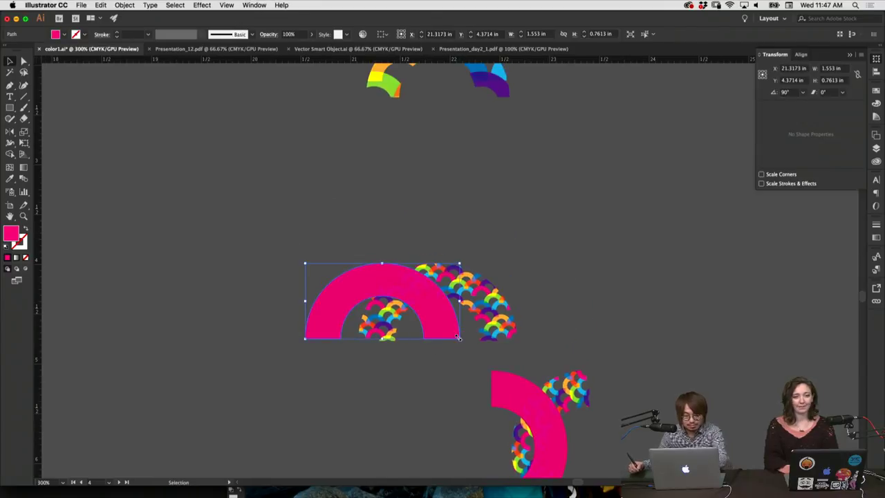
Fill the upper arch with black and shift it slightly right.
left_click(877, 102)
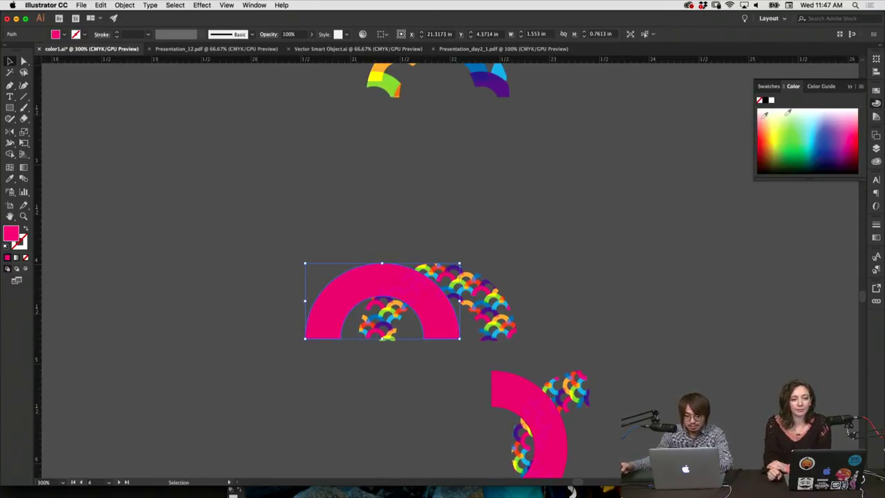
left_click(769, 102)
left_click_drag(418, 289, 441, 289)
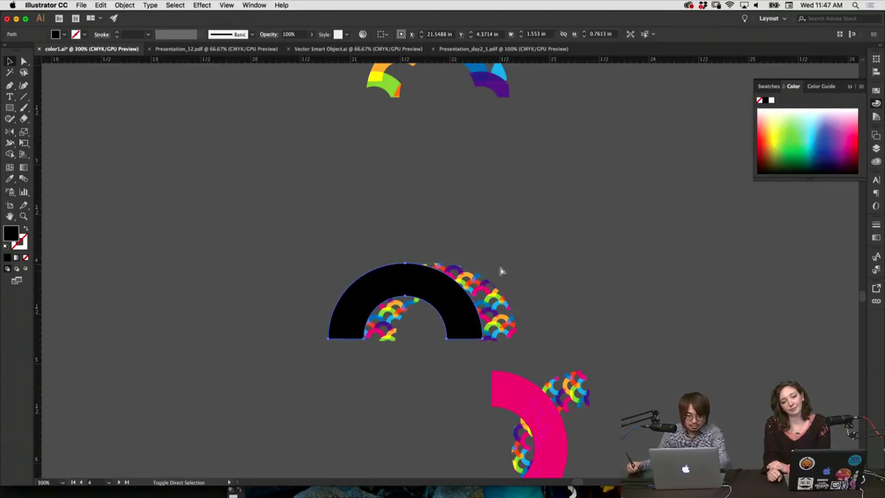
Keep the scale-pattern arch's blend mode at Normal in the transparency settings.
left_click(489, 311)
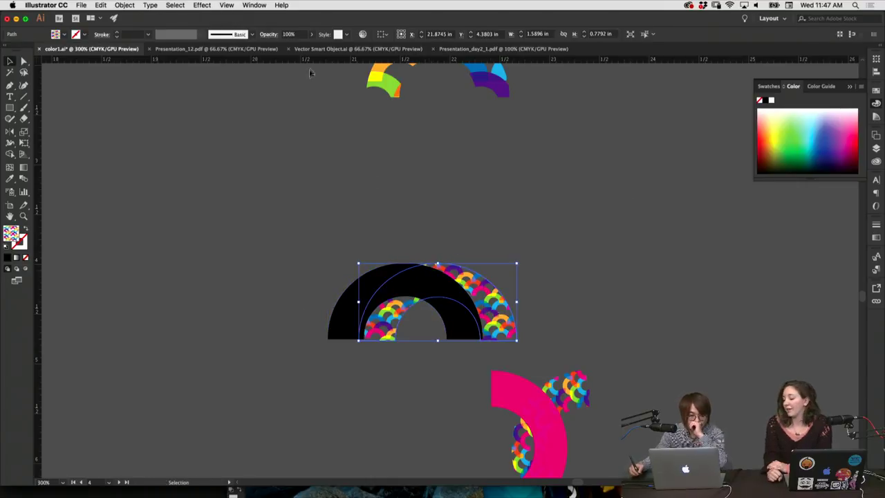
left_click(270, 35)
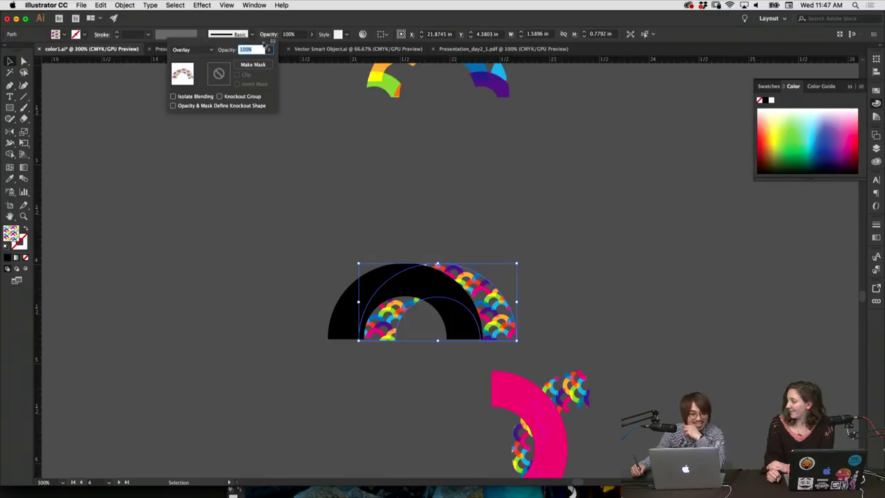
left_click(201, 50)
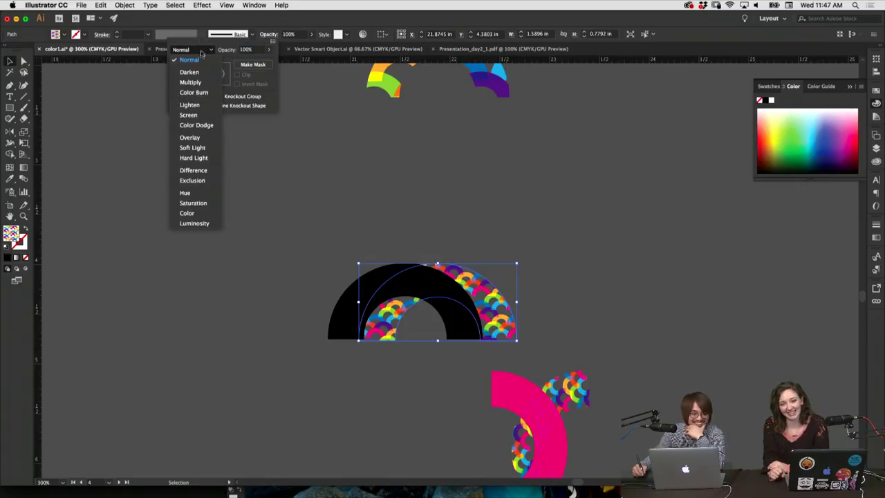
left_click(201, 59)
left_click(283, 158)
left_click(522, 288)
left_click(515, 303)
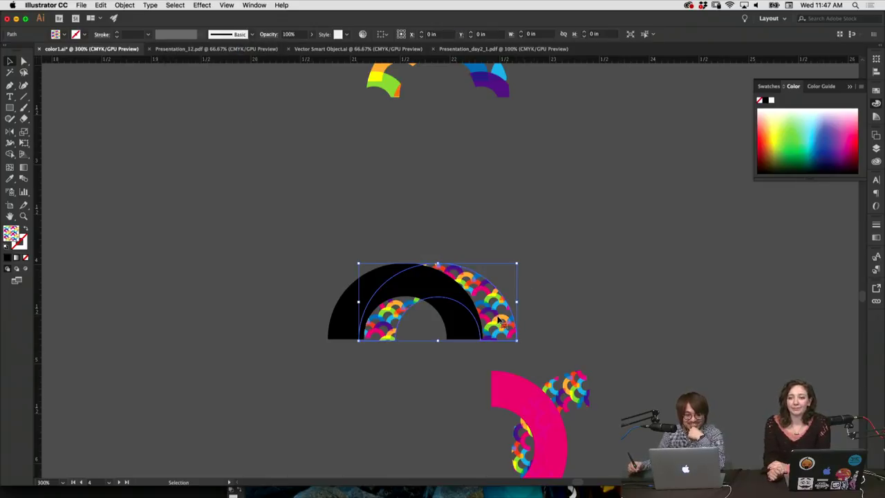
left_click(530, 306)
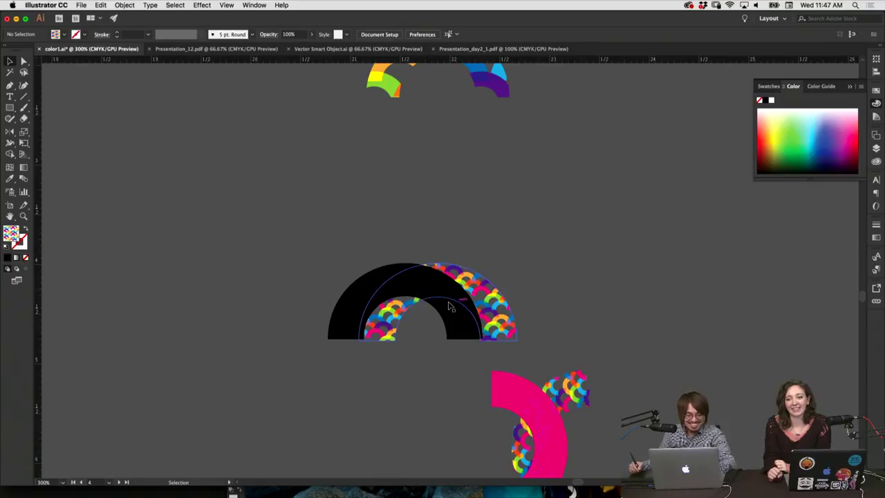
Move the black arch slightly left and lower its opacity to 40%.
left_click_drag(471, 308, 453, 307)
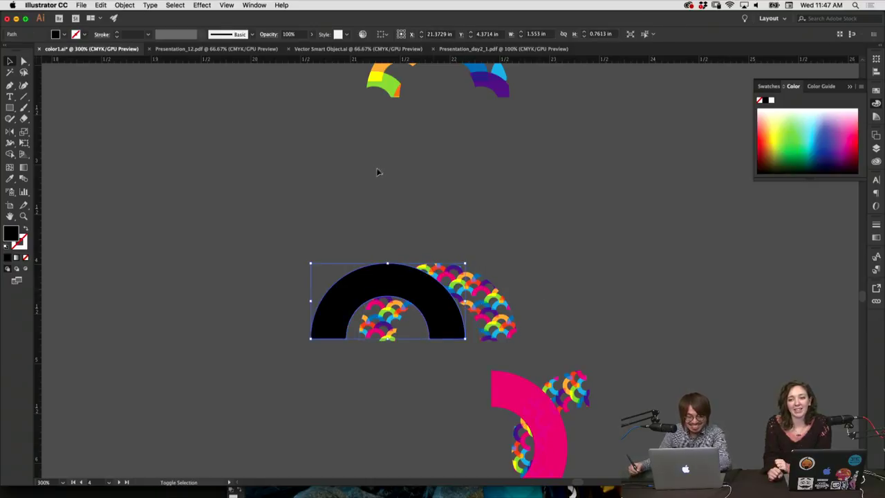
left_click(311, 34)
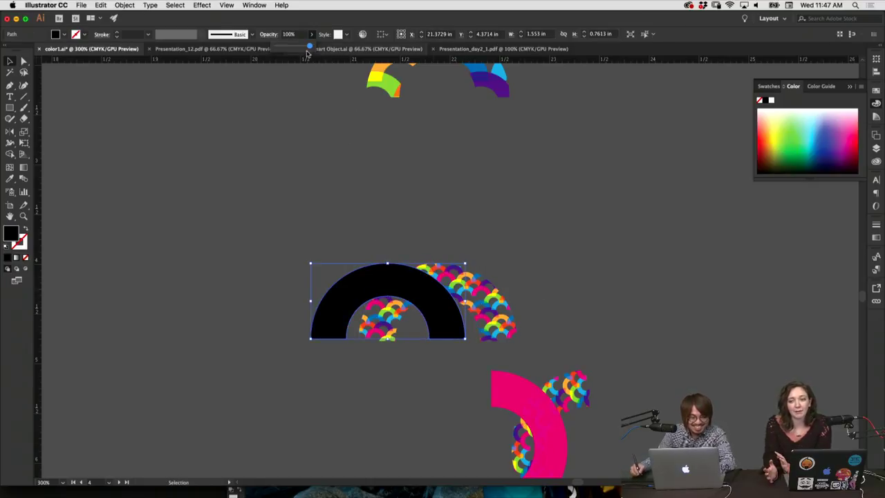
left_click_drag(292, 47, 293, 46)
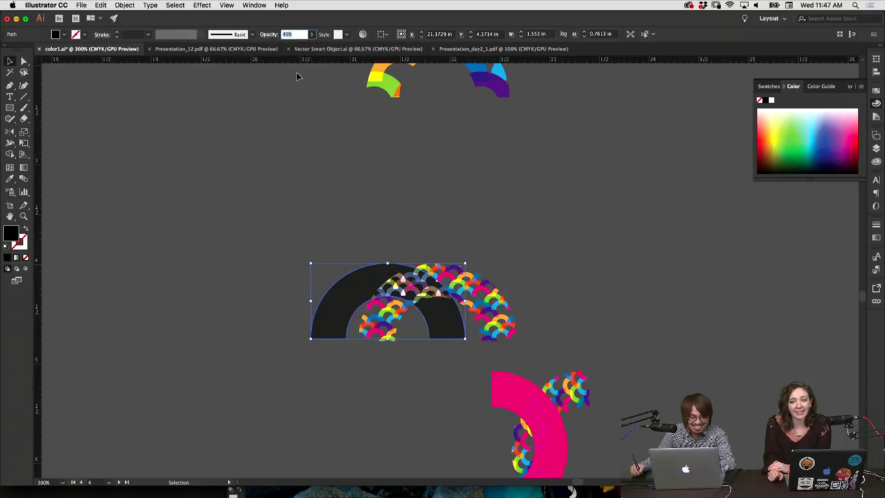
left_click(331, 181)
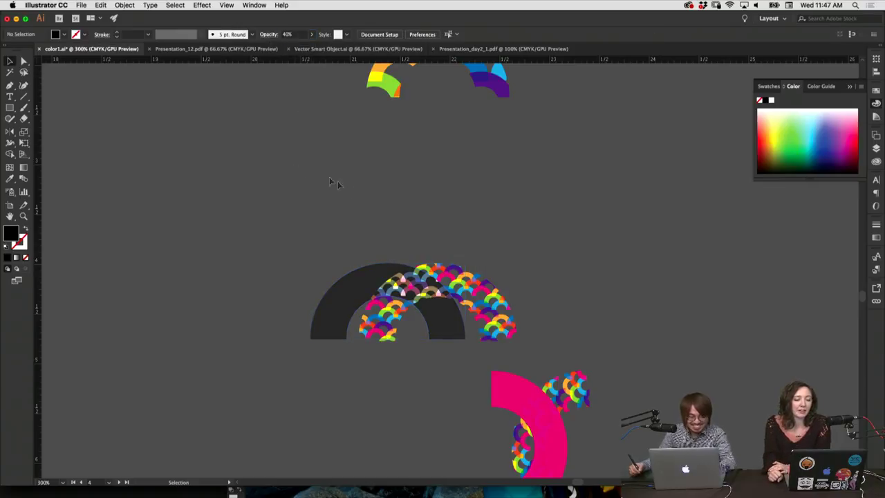
scroll(543, 265, "down", 3)
scroll(537, 247, "right", 2)
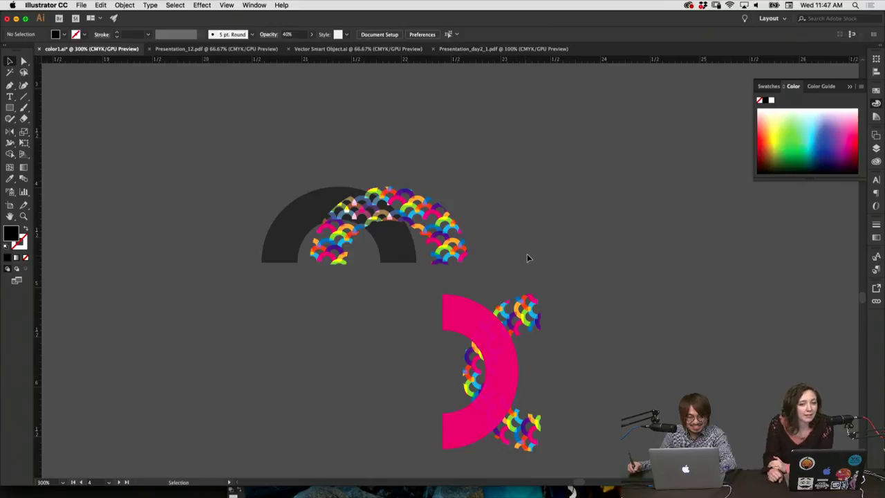
Shift the upright pink arch left, then duplicate the pink arches to the right.
left_click_drag(541, 326, 399, 354)
left_click(518, 281)
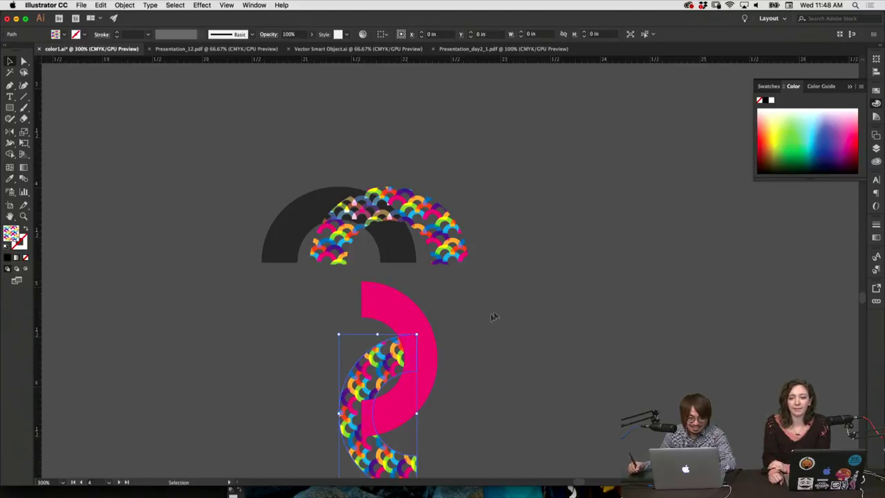
scroll(505, 263, "down", 5)
left_click_drag(453, 296, 650, 296)
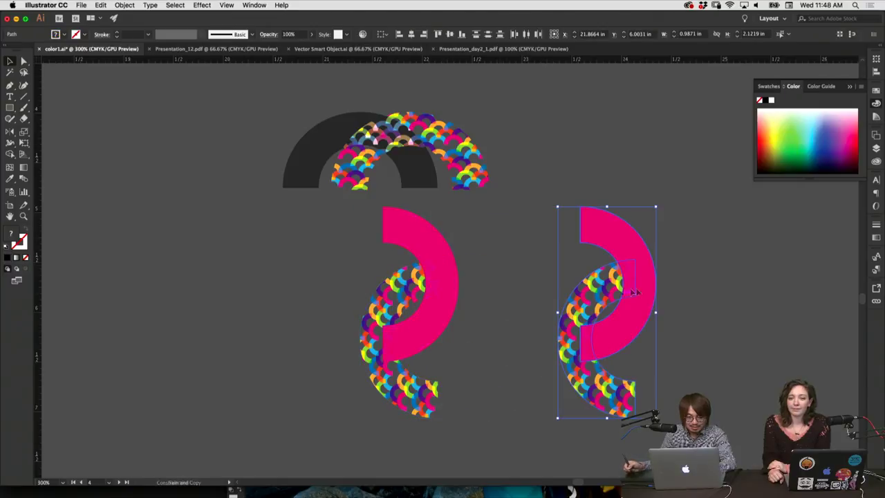
left_click(667, 299)
left_click_drag(627, 335, 640, 296)
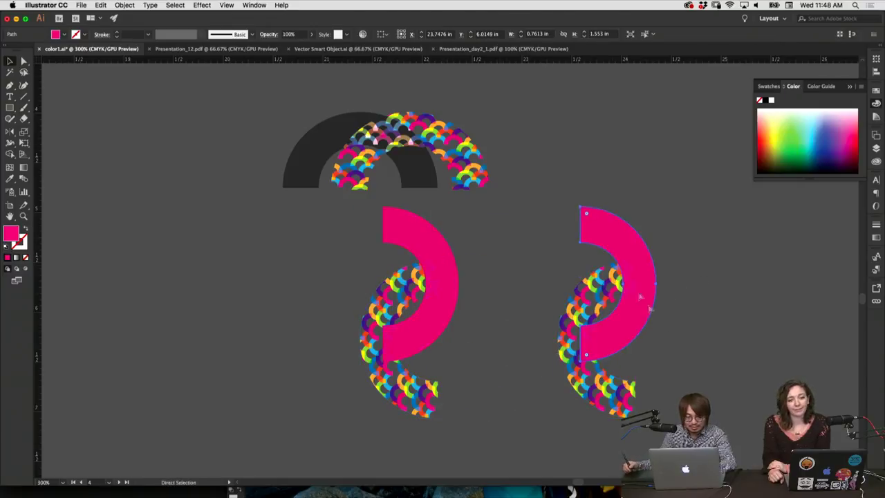
Copy the dark-and-pattern arch pair to the right and shrink the copied dark arch.
scroll(496, 217, "up", 3)
left_click(361, 261)
left_click_drag(399, 242, 648, 242)
left_click(599, 222)
scroll(553, 229, "right", 3)
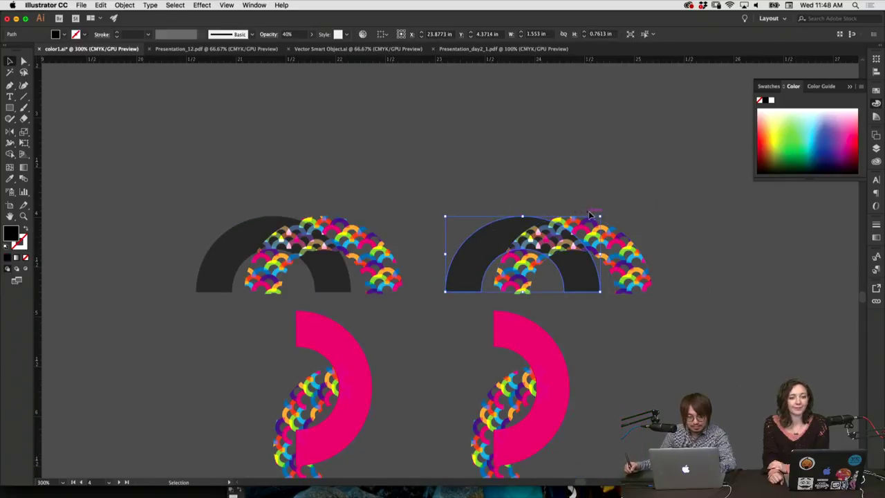
left_click_drag(601, 217, 581, 226)
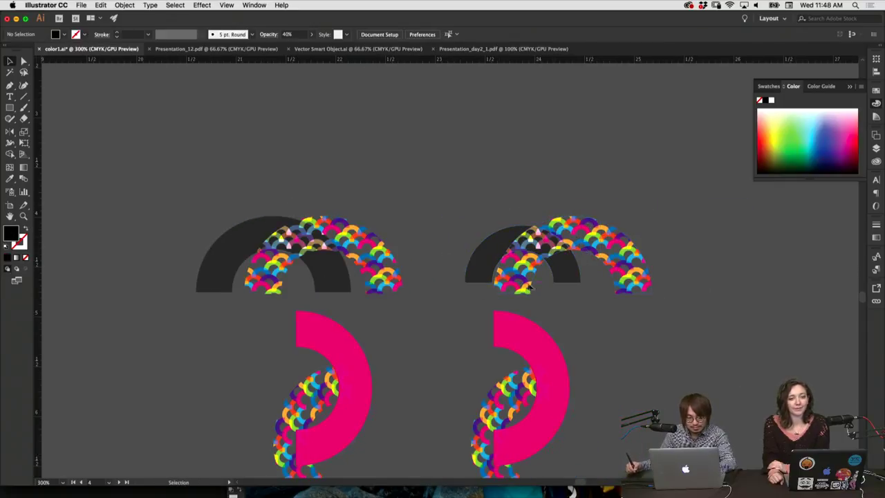
Nudge the copied pattern arch left and make the small dark arch solid black in front.
left_click_drag(527, 286, 523, 289)
left_click(476, 266)
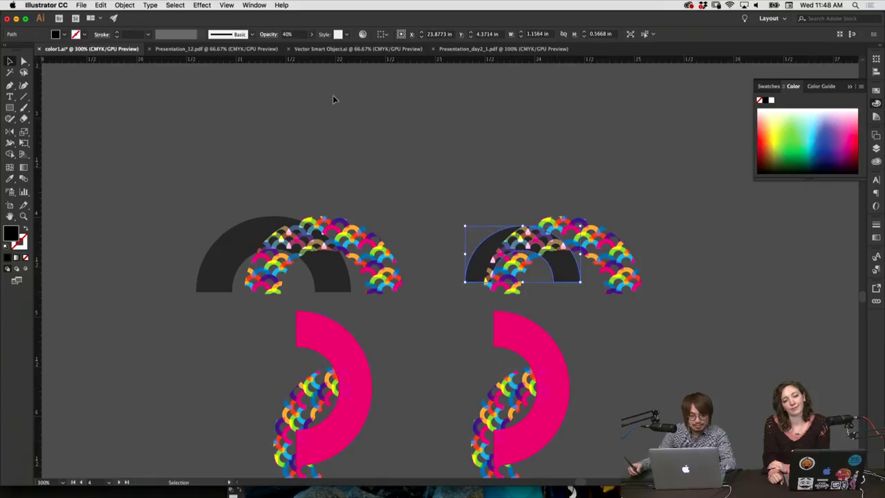
key("super+shift+bracketright")
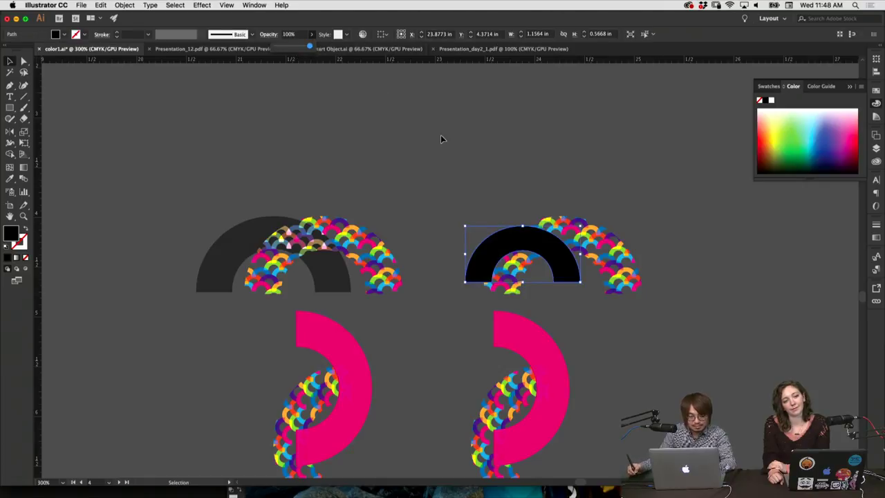
left_click(448, 144)
left_click(541, 256)
left_click(543, 255)
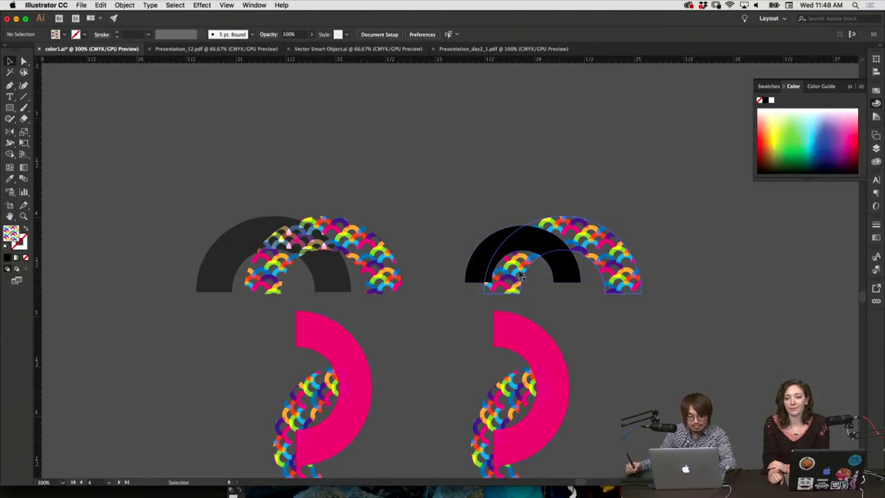
left_click(545, 252)
left_click(542, 282)
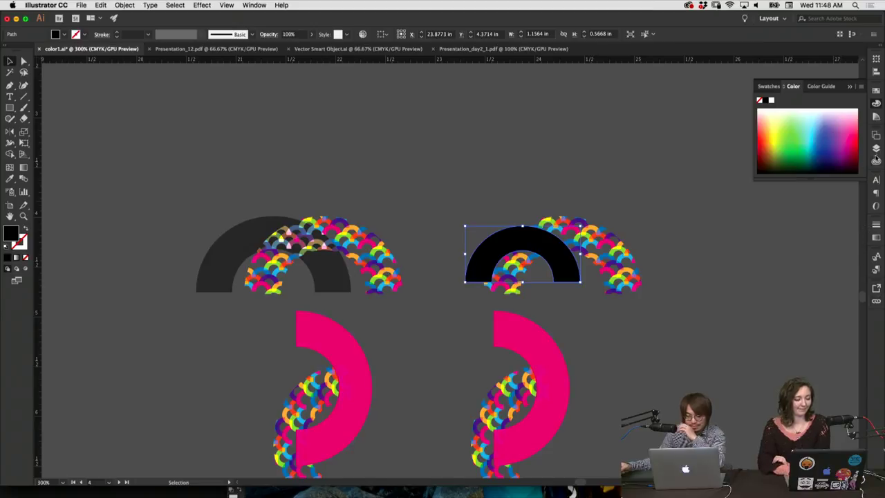
Fill the top-right black arc with the scale pattern swatch.
left_click(876, 149)
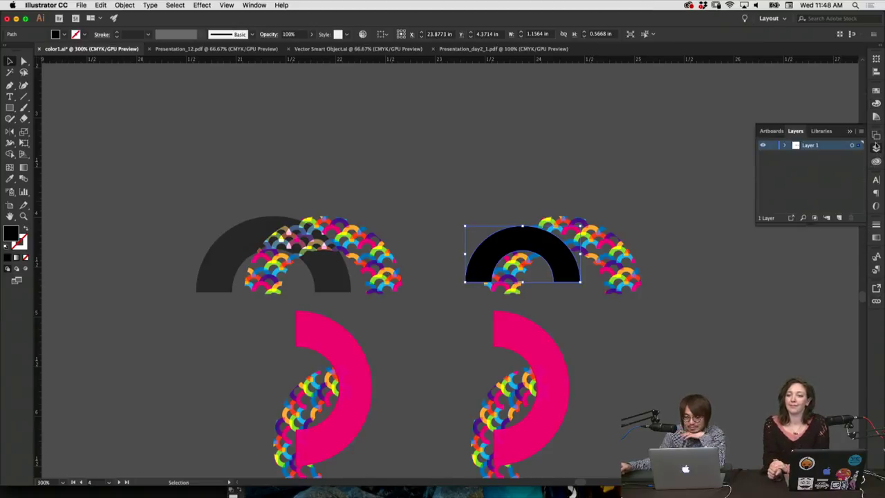
left_click(876, 148)
left_click(877, 93)
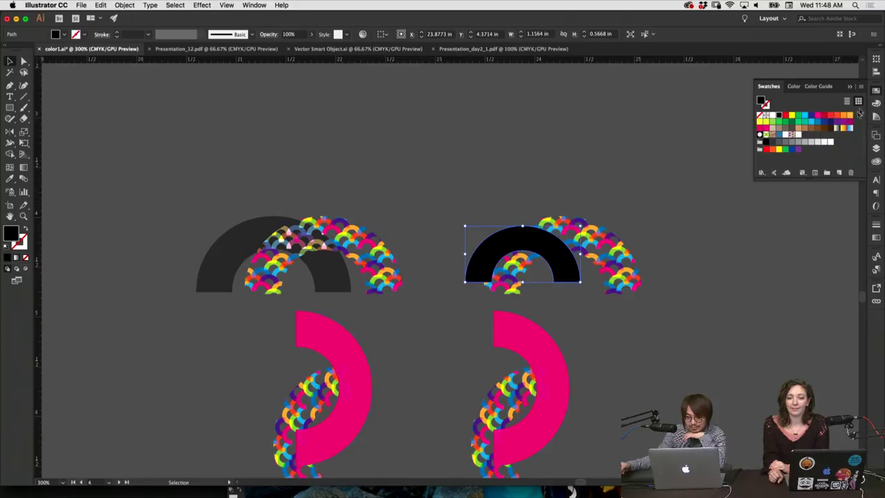
left_click(792, 135)
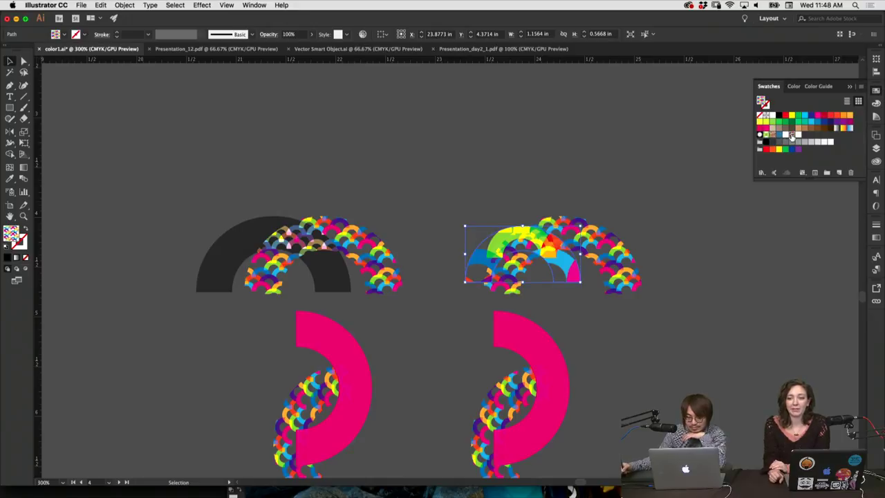
left_click(702, 230)
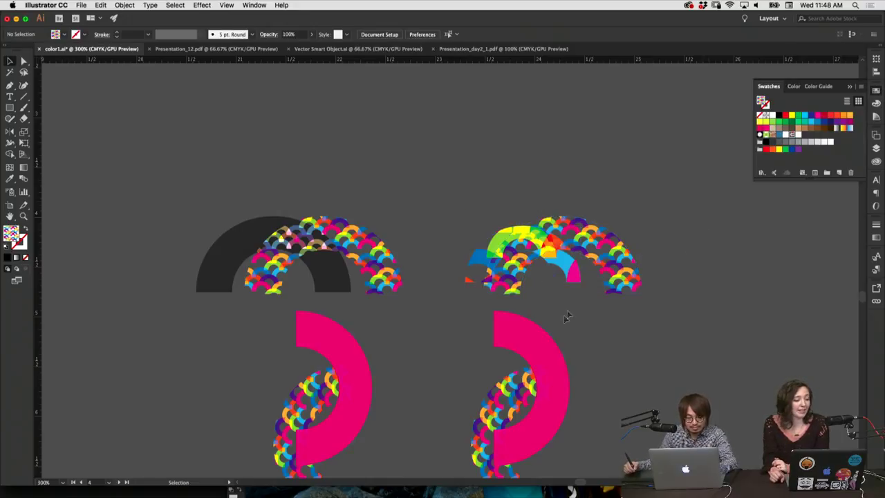
Adjust the left pink shape and duplicate the pink-and-pattern pair to the right.
left_click_drag(567, 312, 624, 244)
left_click(469, 209)
left_click(476, 275)
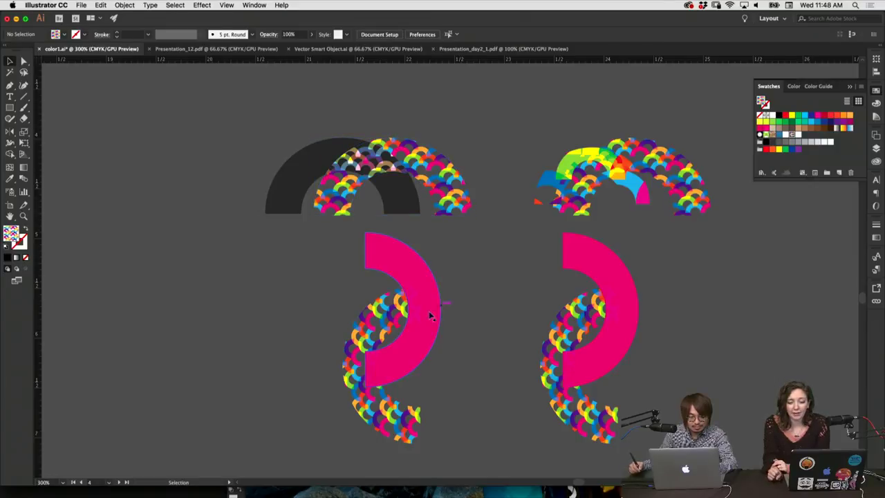
left_click_drag(430, 320, 432, 321)
left_click(569, 345)
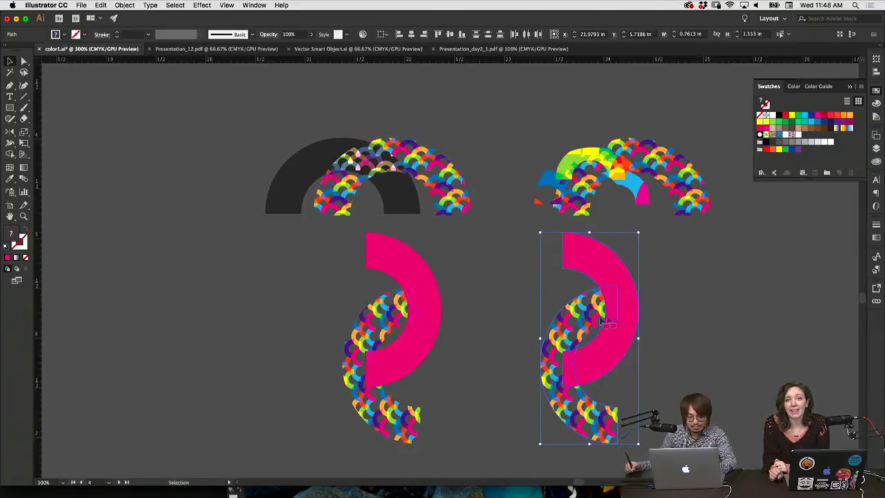
left_click_drag(560, 325, 594, 316)
Rotate the copied pink shape into a downward arch and recolour it green.
left_click(633, 297)
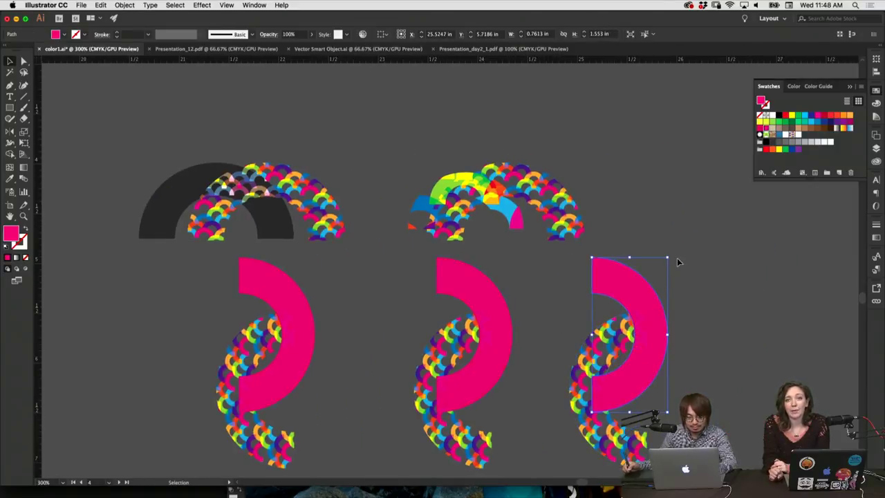
left_click_drag(682, 338, 674, 367)
left_click_drag(473, 393, 477, 319)
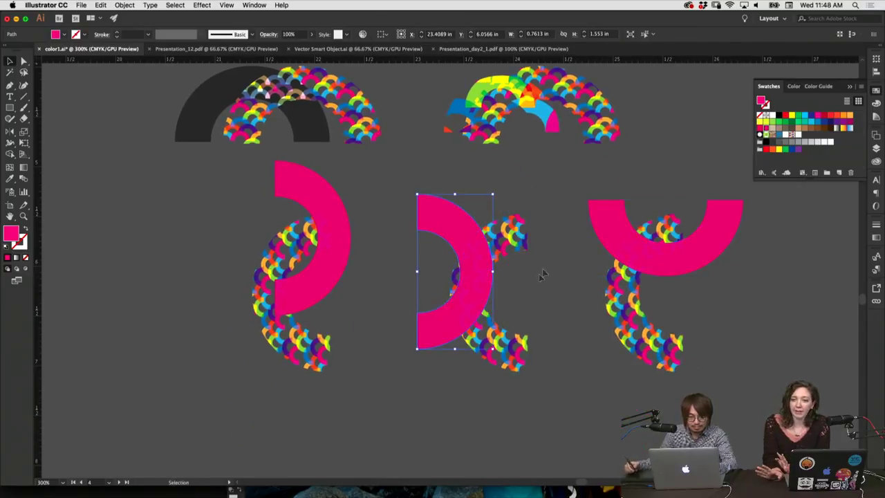
left_click(699, 268)
left_click(801, 119)
Fit the green arch and its scale-pattern piece together, pattern in the arch's opening.
left_click(776, 232)
scroll(711, 310, "up", 3)
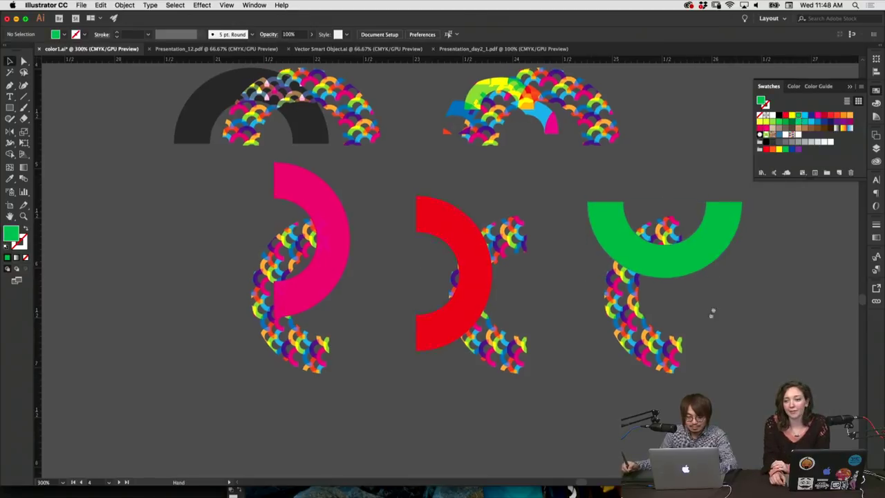
mouse_move(698, 288)
left_mouse_down()
mouse_move(676, 321)
mouse_move(693, 302)
mouse_move(688, 284)
mouse_move(703, 278)
left_mouse_up()
left_click(721, 310)
scroll(553, 352, "left", 3)
left_click(705, 326)
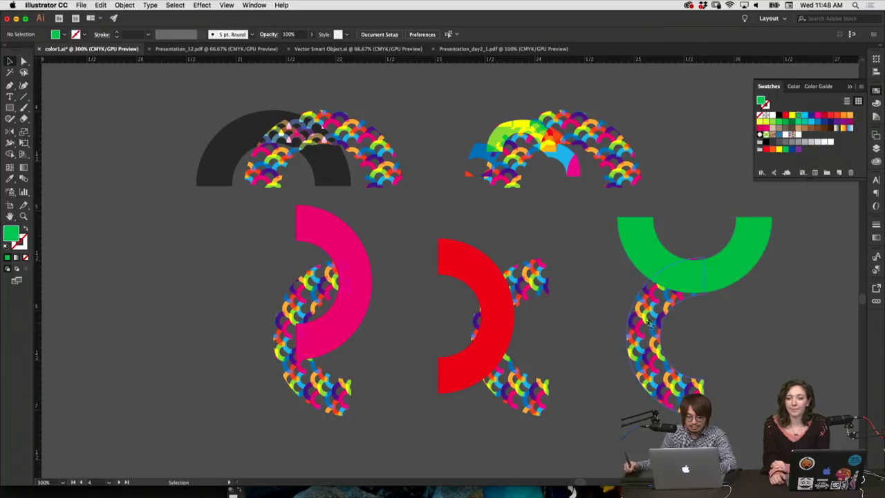
left_click_drag(650, 324, 670, 303)
left_click(744, 329)
Select the green arch with its pattern, then all six shapes in the bottom row.
key("super+minus")
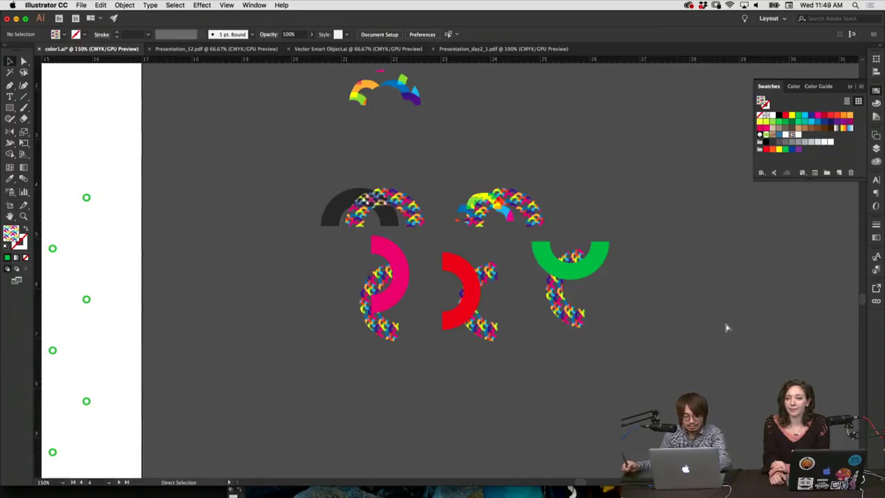
key("super+plus")
left_click(658, 195)
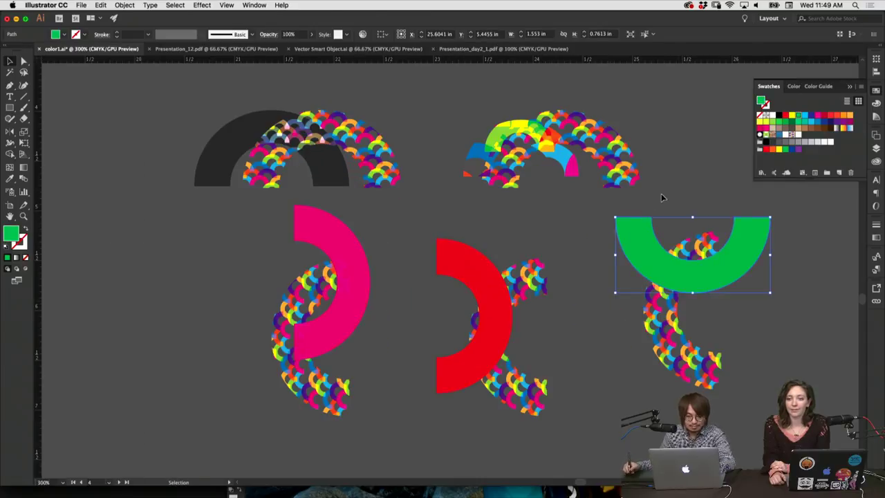
left_click(668, 196)
left_click(589, 178)
left_click_drag(678, 223, 628, 302)
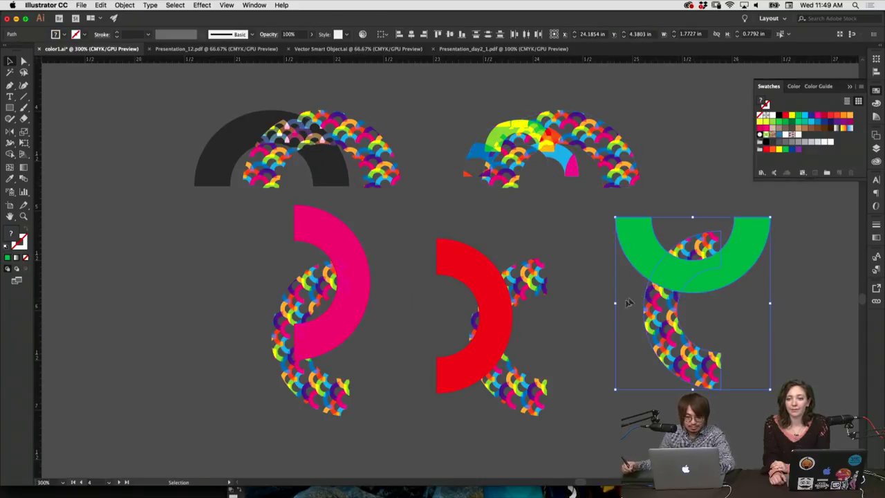
key("v")
left_click(492, 409)
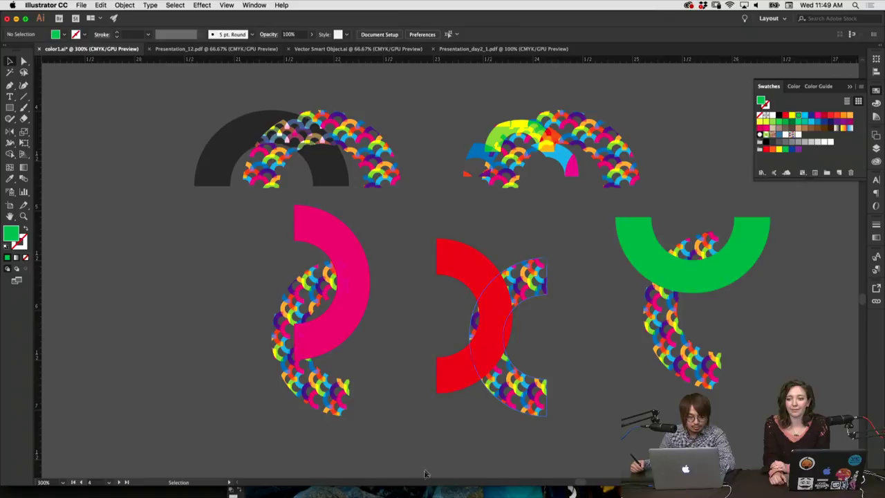
left_click_drag(610, 290, 620, 273)
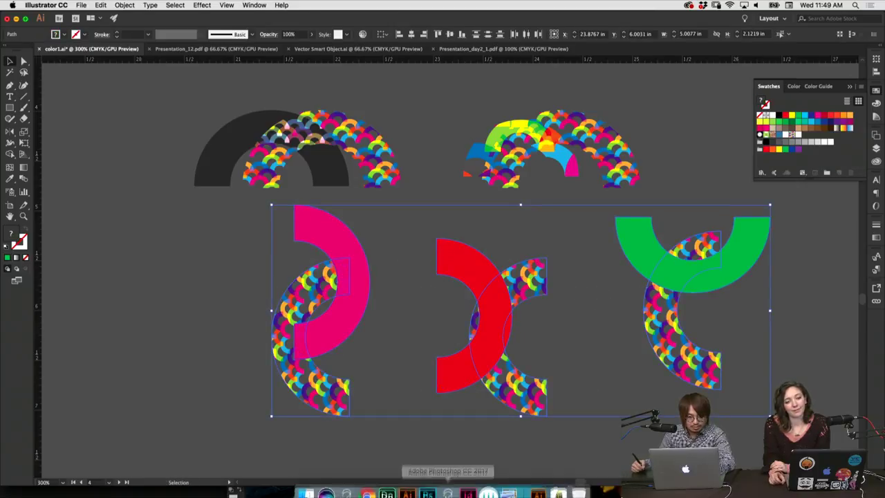
left_click(458, 484)
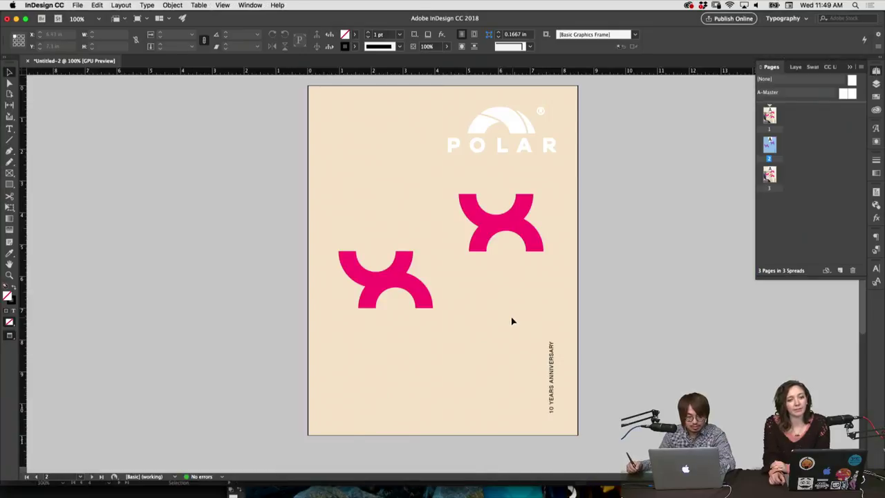
key("super+v")
left_click(527, 263)
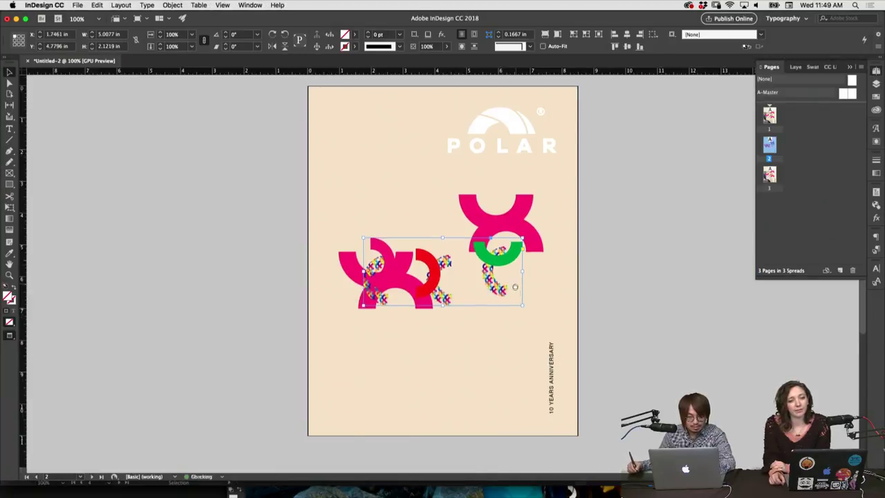
right_click(499, 268)
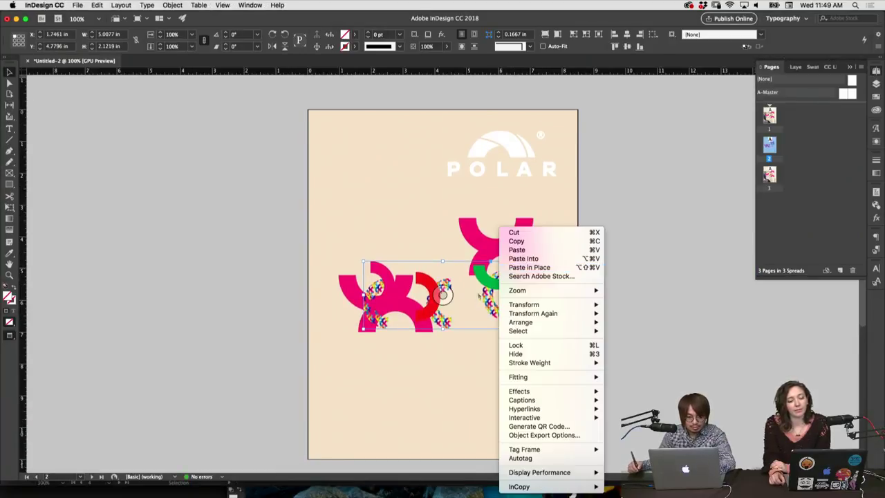
key("Escape")
key("shift+super+a")
left_click(500, 291)
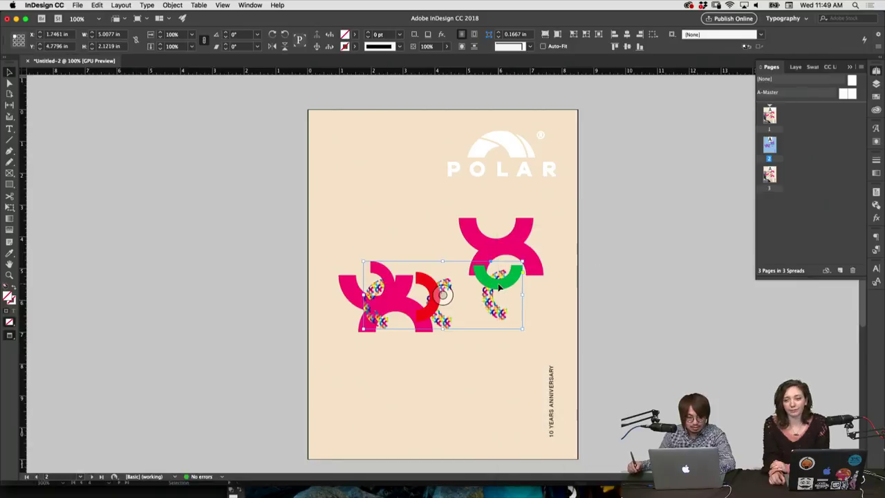
right_click(503, 288)
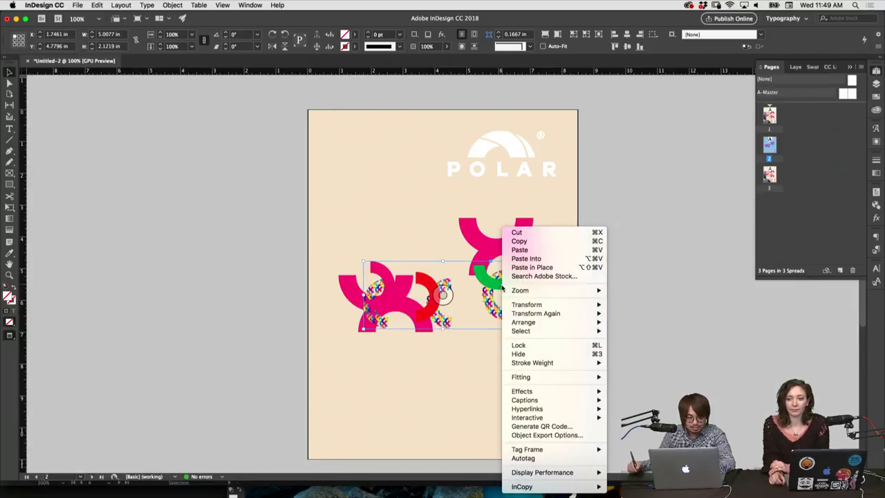
left_click(477, 339)
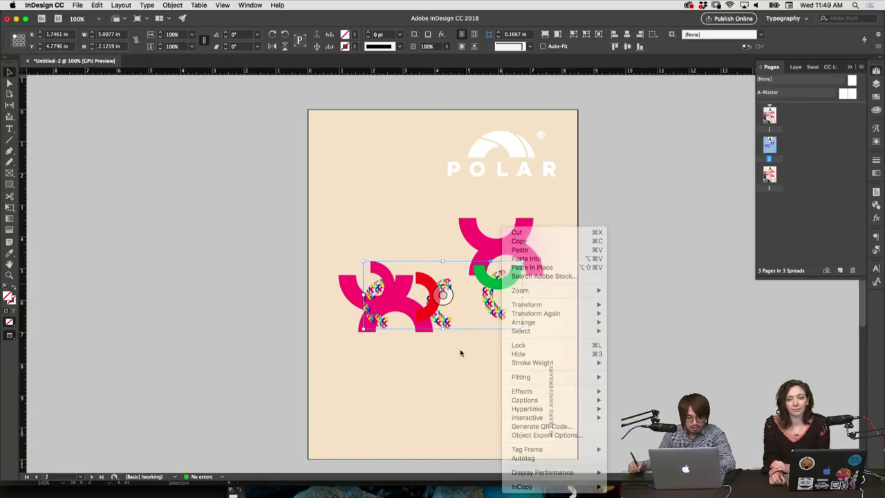
left_click(510, 311)
key("Delete")
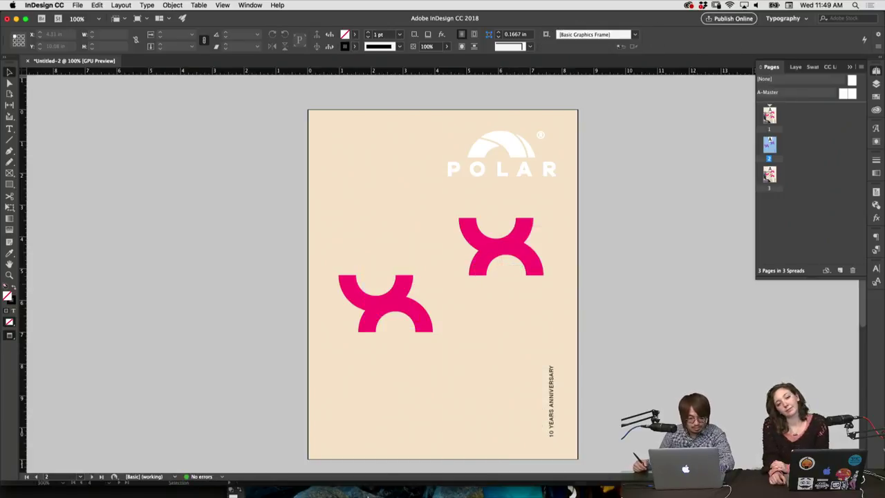
Copy the green arch group with its scale-pattern piece and return to the InDesign cover.
left_click(387, 488)
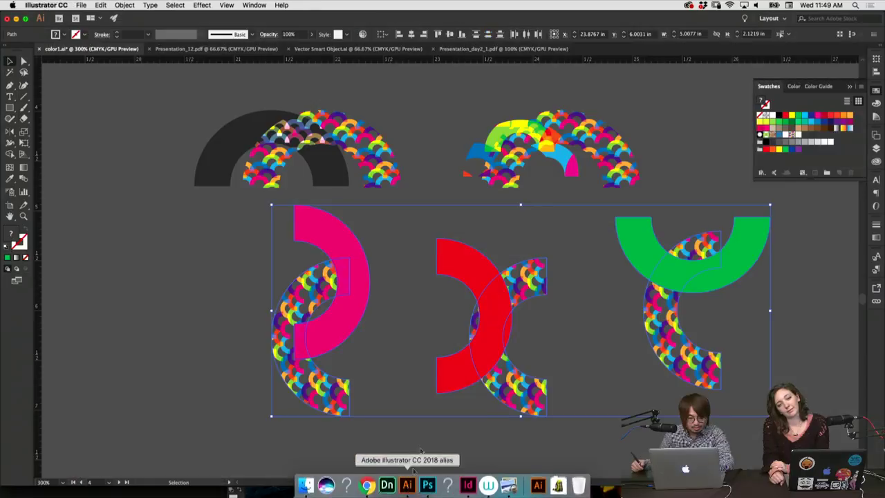
left_click(602, 311)
left_click(666, 291)
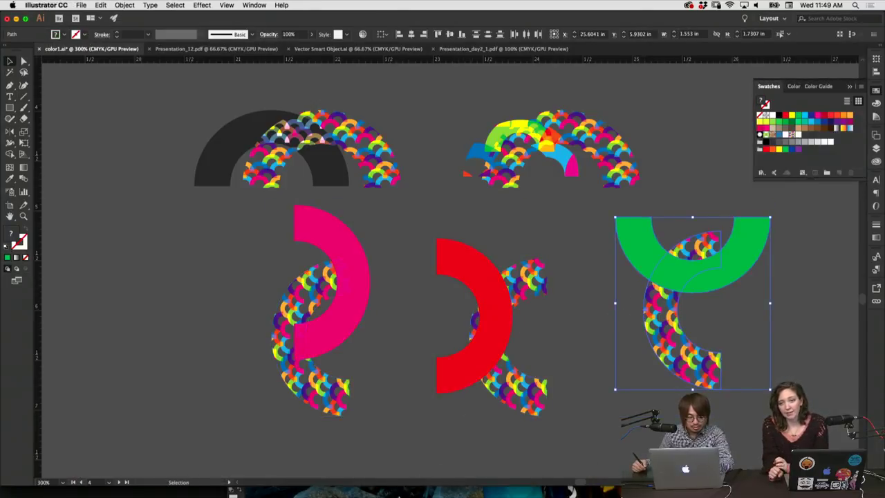
mouse_move(427, 484)
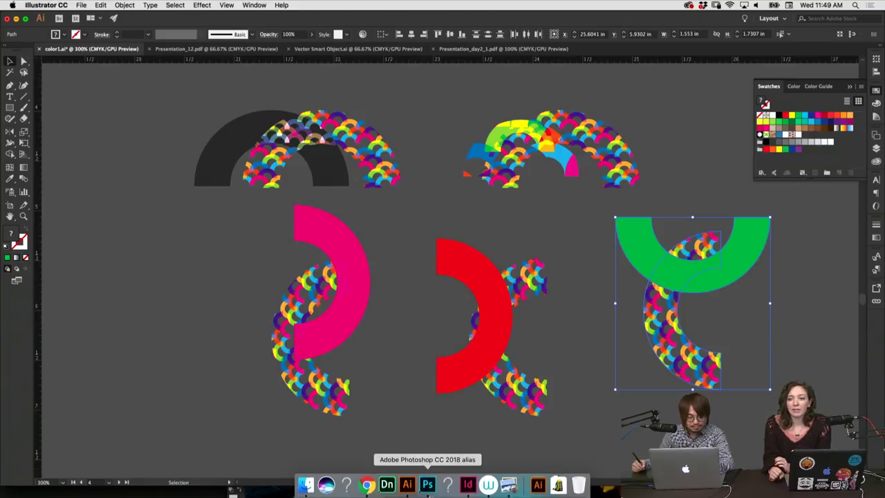
left_click(467, 485)
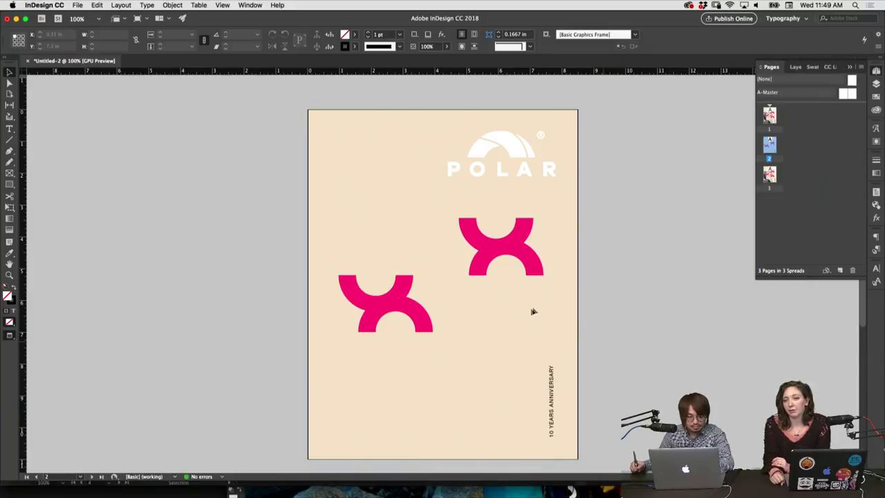
Paste the green arch group onto page 2 at its original size between the magenta arcs.
key("super+v")
left_click_drag(469, 316, 507, 314)
key("super+z")
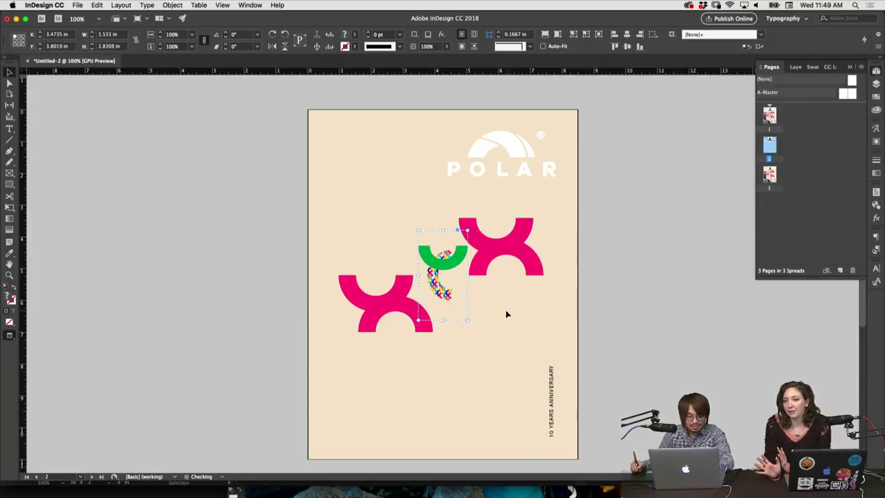
left_click(610, 286)
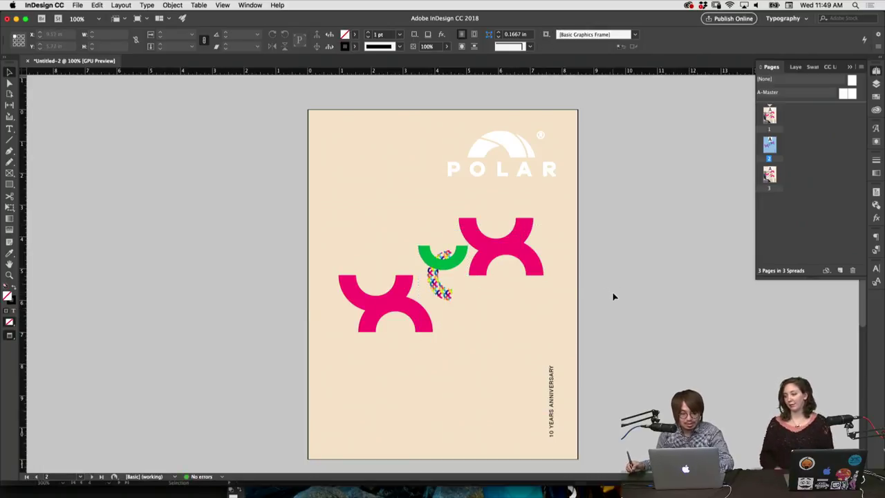
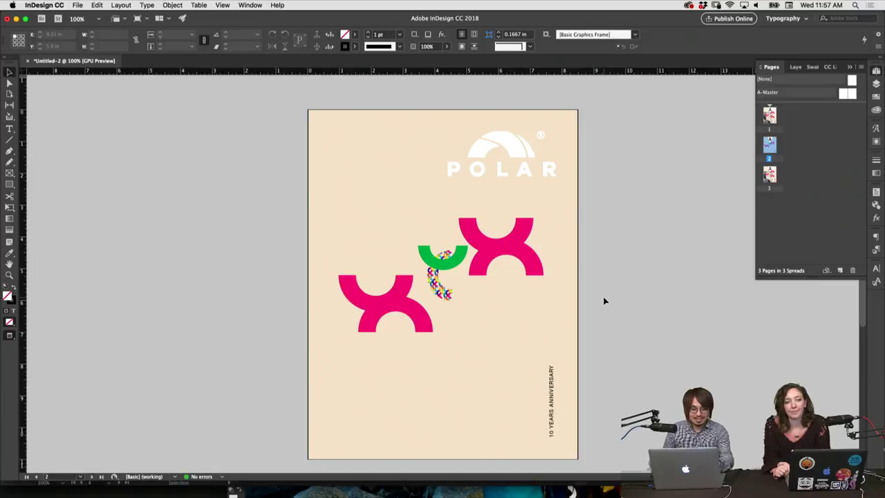
Switch to Normal screen mode so the guides and pasteboard show around the page.
scroll(403, 194, "down", 2)
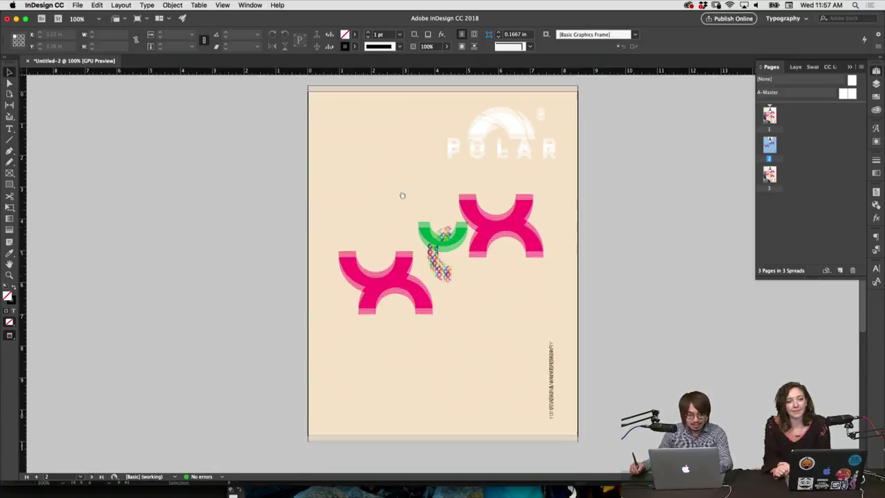
scroll(441, 298, "up", 1)
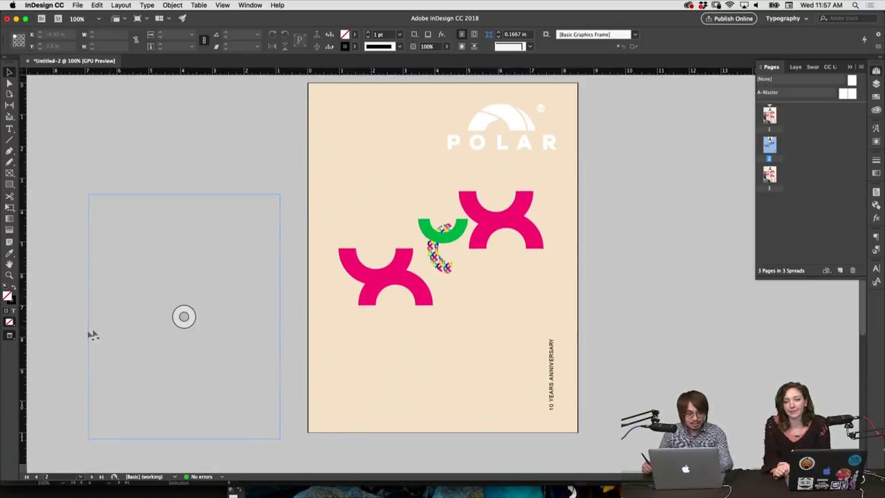
left_click(21, 336)
left_click(41, 345)
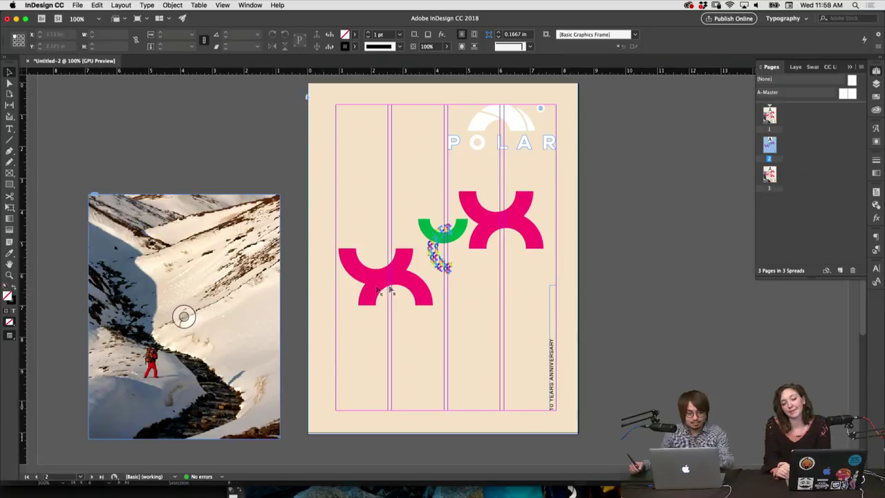
Move the green and multicolour graphic to the lower left and ungroup it.
left_click(443, 262)
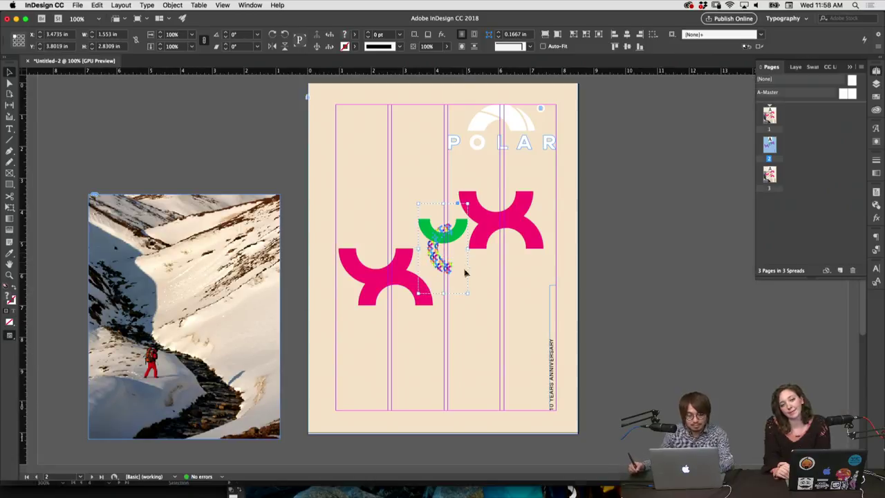
left_click_drag(443, 261, 351, 379)
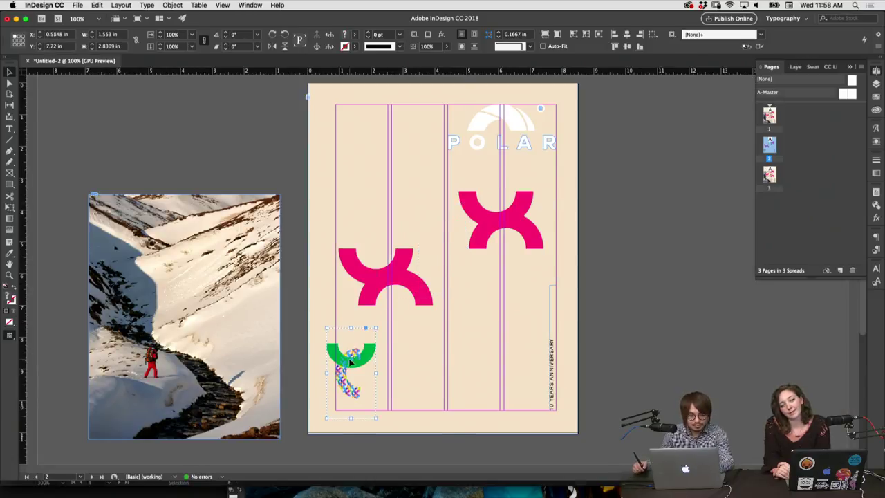
right_click(350, 361)
left_click(327, 358)
right_click(347, 364)
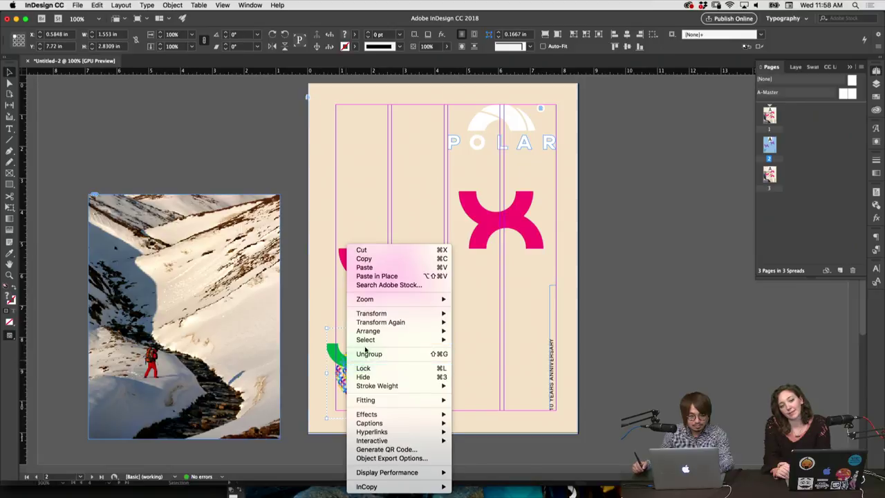
left_click(369, 356)
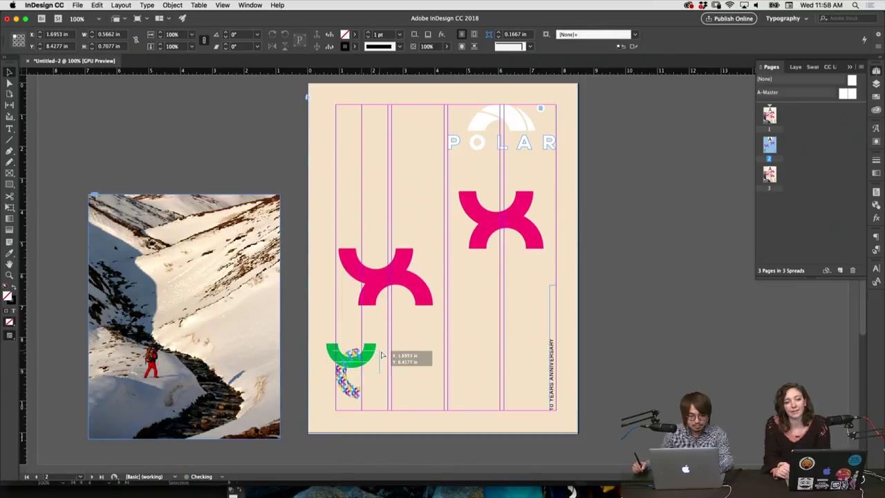
Pull the green arc and the multicolour pieces apart from each other.
left_click(372, 356)
left_click(338, 407, "shift")
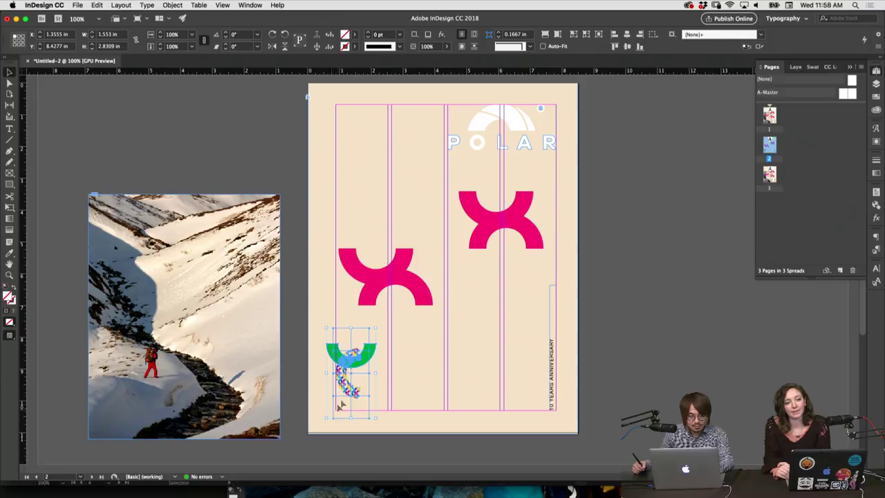
left_click(375, 358)
left_click_drag(375, 357, 442, 357)
left_click(363, 374)
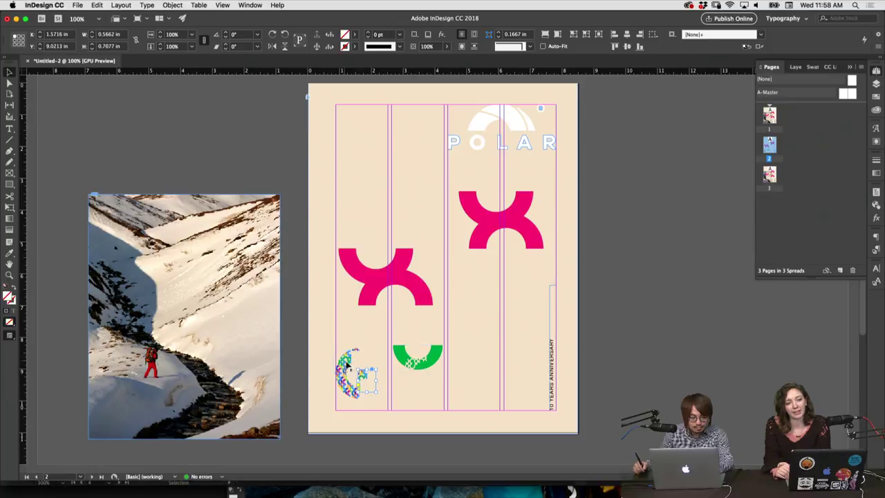
left_click_drag(363, 374, 367, 332)
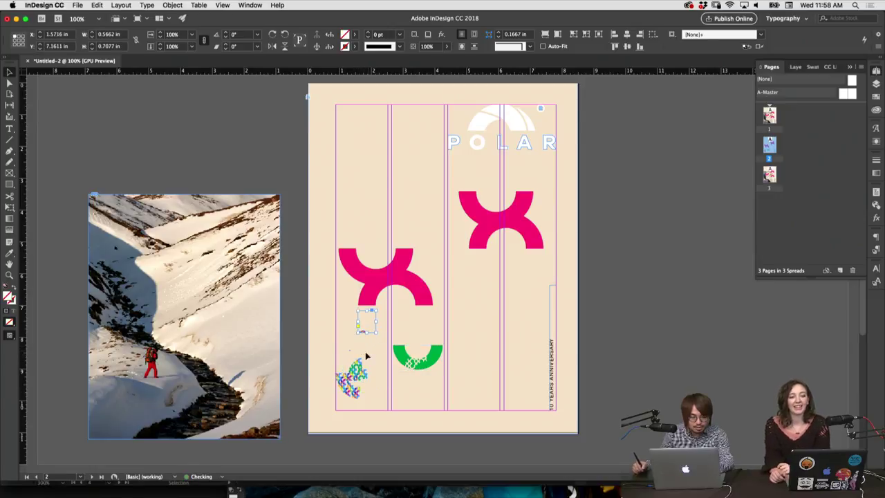
left_click(365, 376)
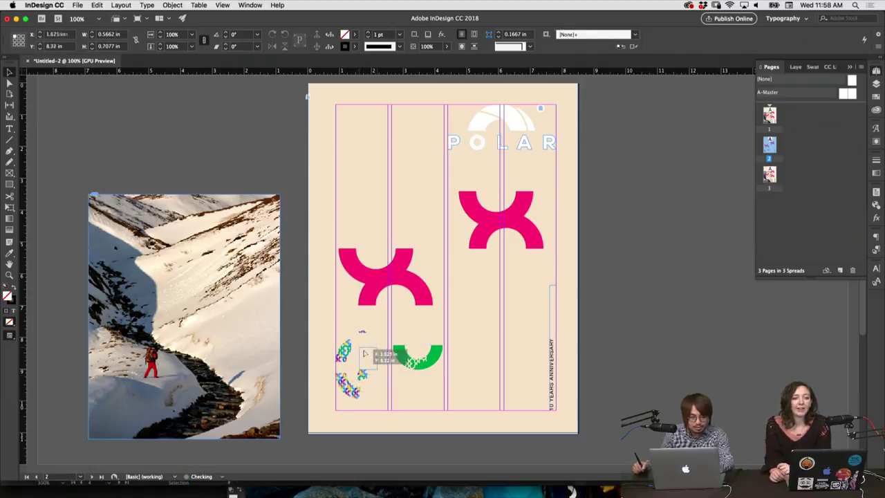
right_click(366, 377)
mouse_move(368, 374)
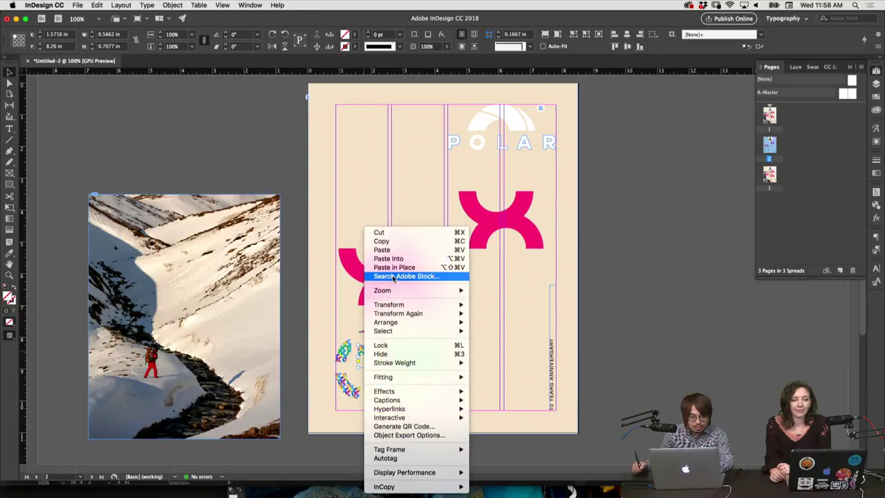
left_click(330, 349)
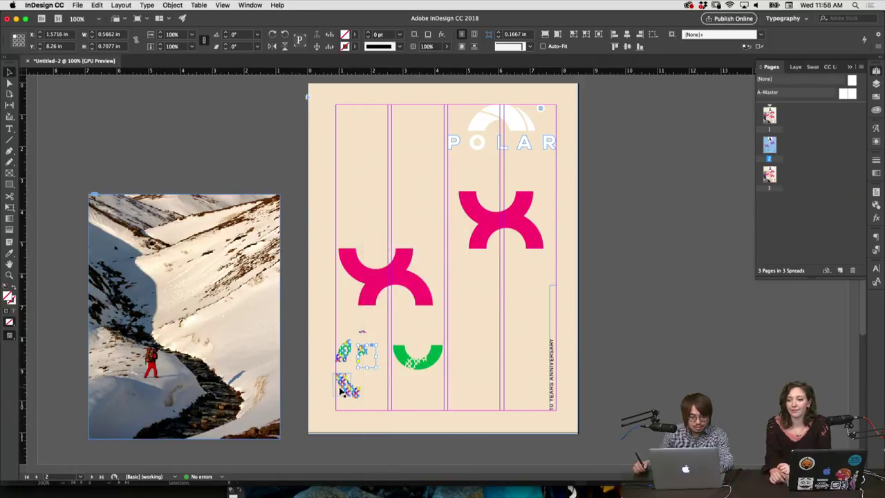
left_click_drag(361, 368, 379, 331)
Delete the multicolour pieces and the green half-circle from the cover.
key("Delete")
left_click(395, 356)
key("Delete")
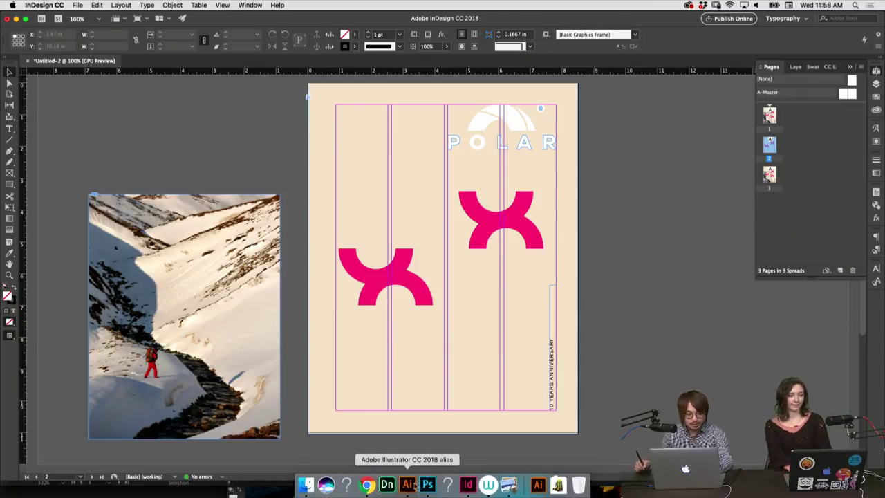
left_click(406, 469)
Zoom out to 100% and place the green arc to the right of its multicolour pattern.
left_click(399, 367)
left_click_drag(424, 331, 303, 356)
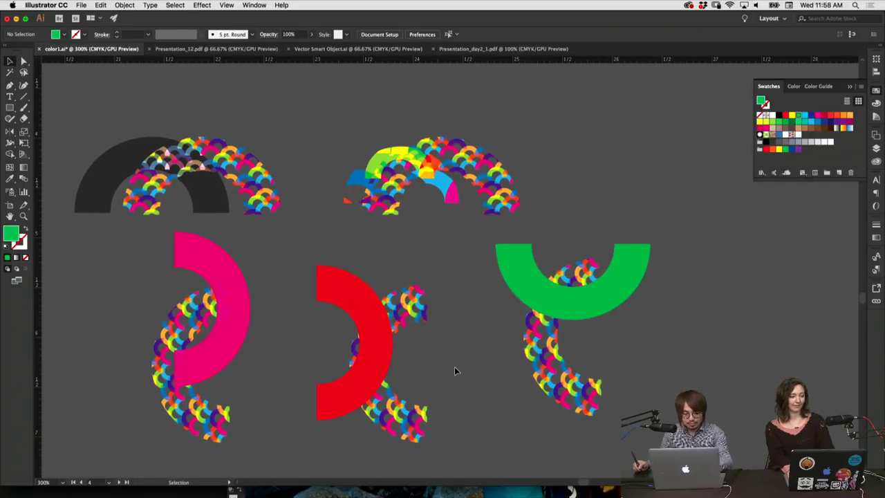
key("super+minus")
key("super+minus")
key("super+minus")
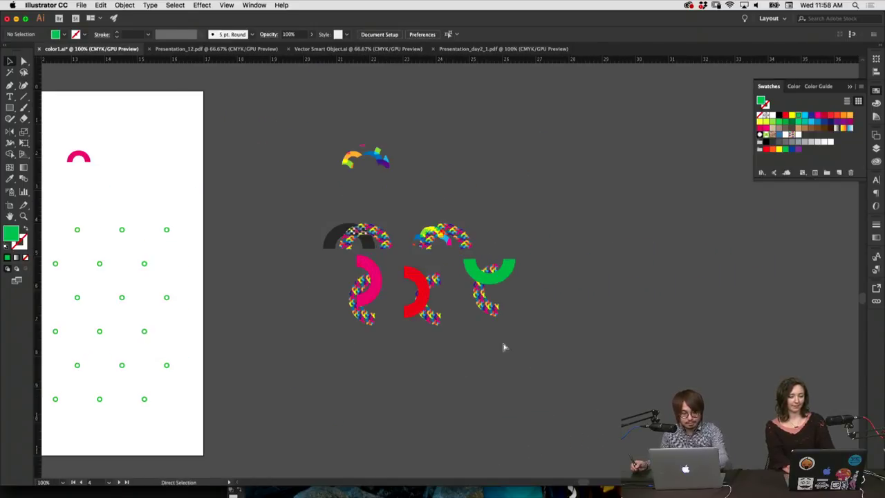
left_click_drag(505, 346, 390, 332)
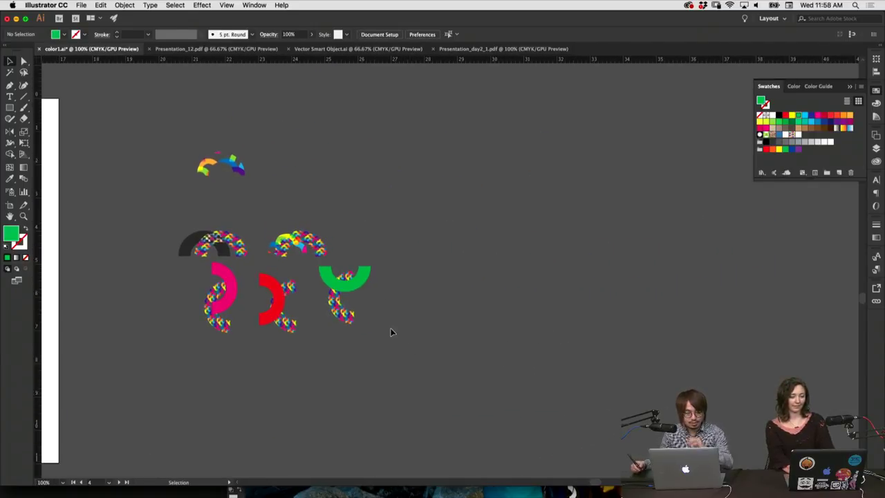
left_click_drag(366, 279, 401, 311)
left_click(397, 331)
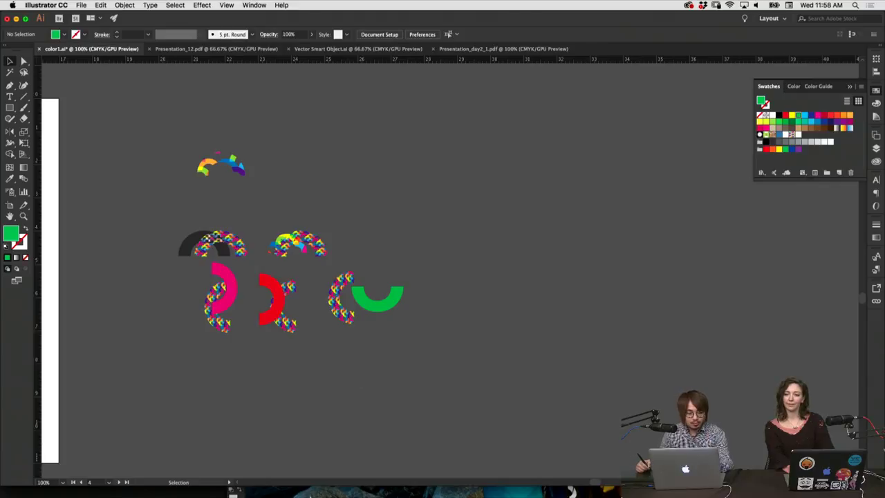
Check the Photoshop and InDesign cover windows, then return to the Illustrator artwork.
mouse_move(325, 487)
left_click(427, 484)
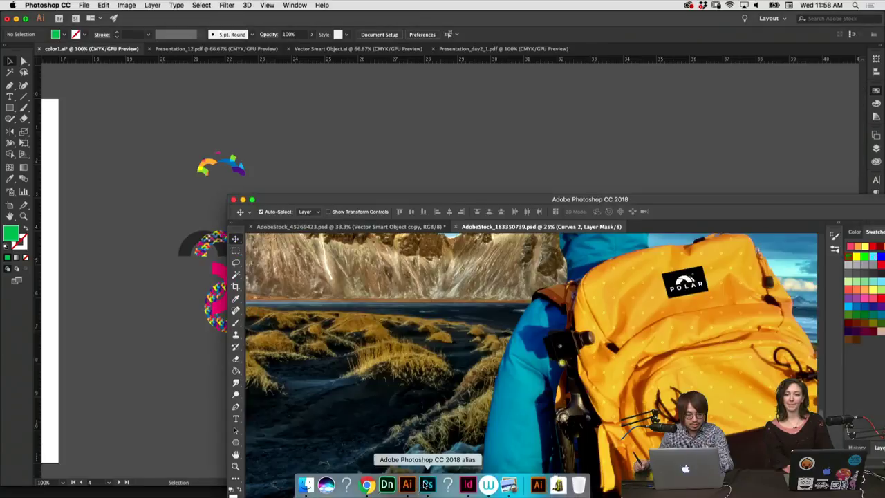
left_click(208, 407)
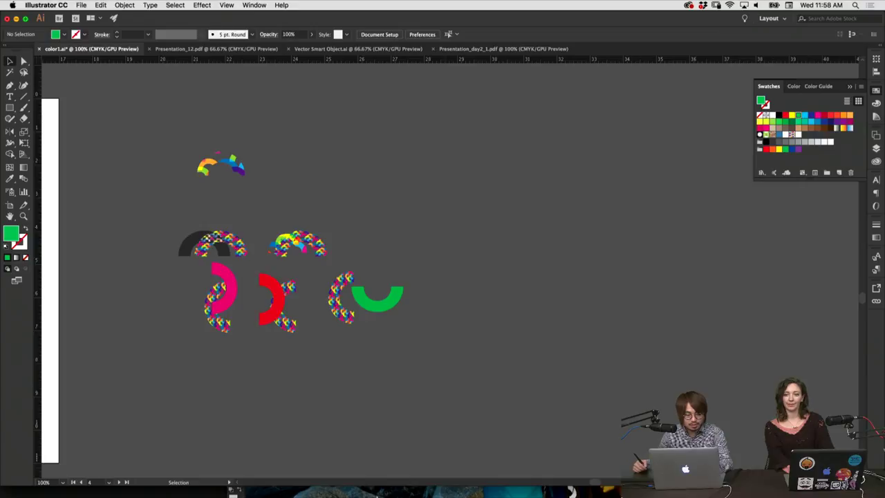
left_click(429, 484)
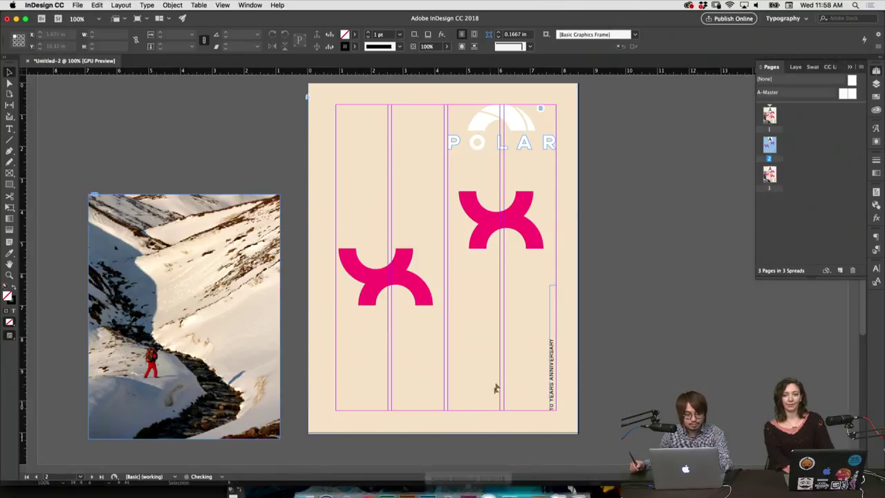
scroll(505, 366, "up", 1)
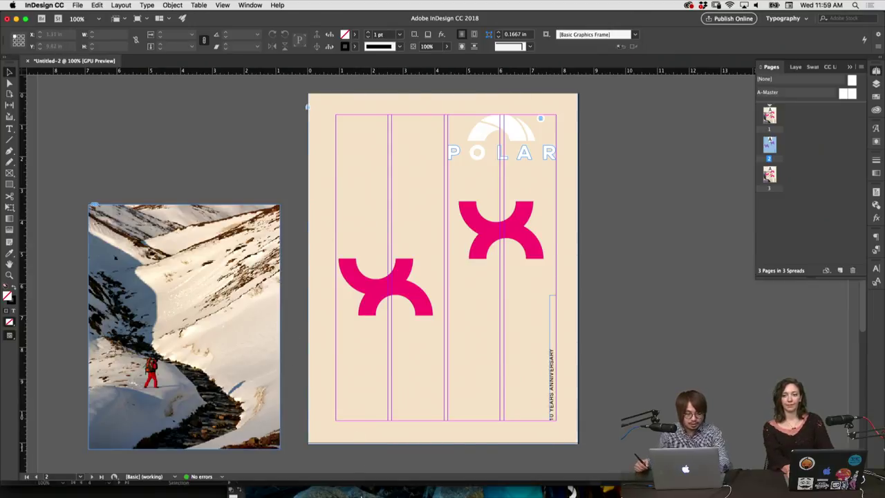
left_click(407, 486)
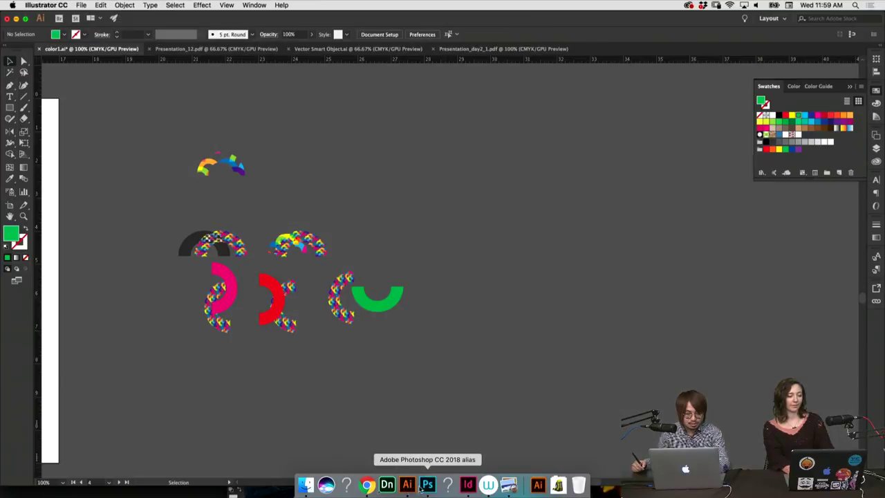
left_click_drag(476, 279, 414, 294)
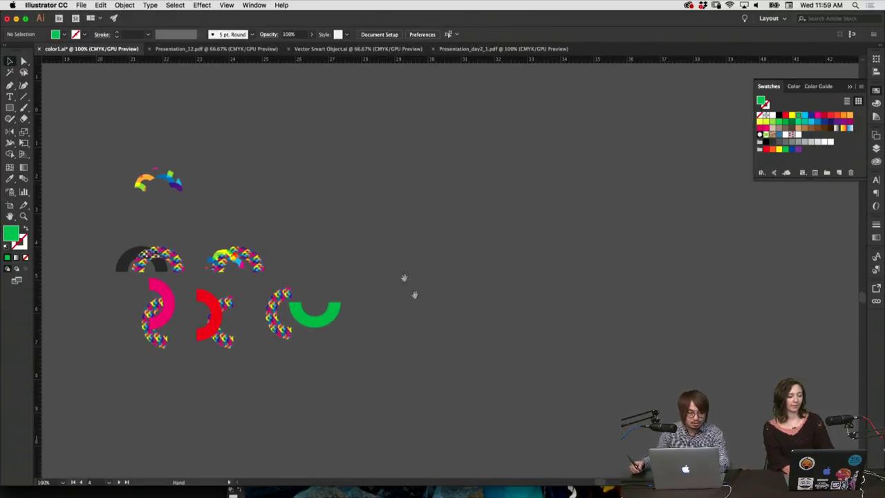
left_click(81, 5)
Create a new blank Letter-size print document.
left_click(91, 17)
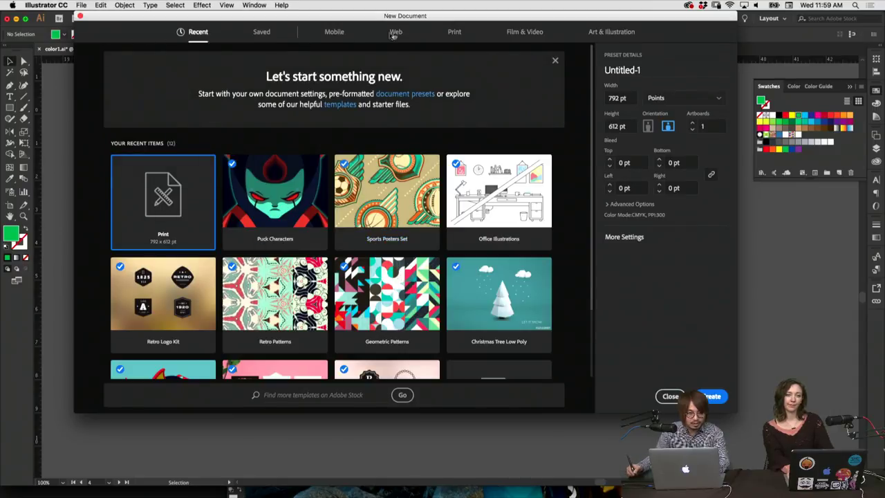
left_click(450, 35)
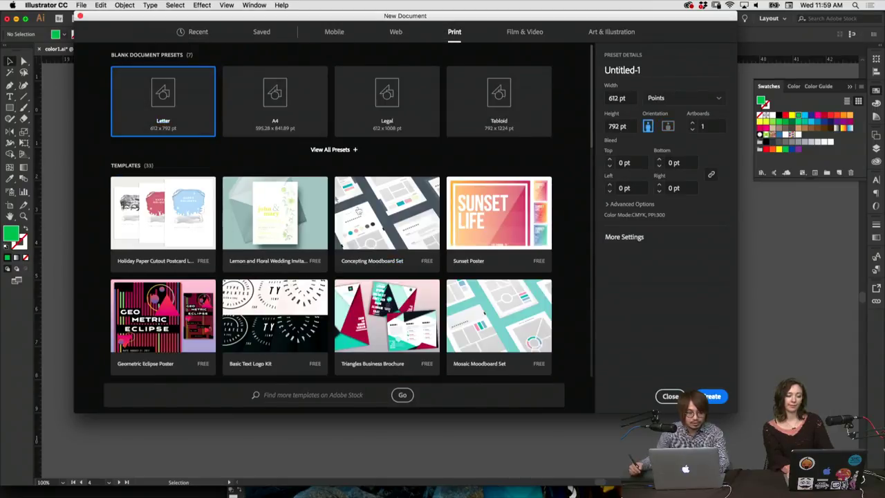
left_click(712, 396)
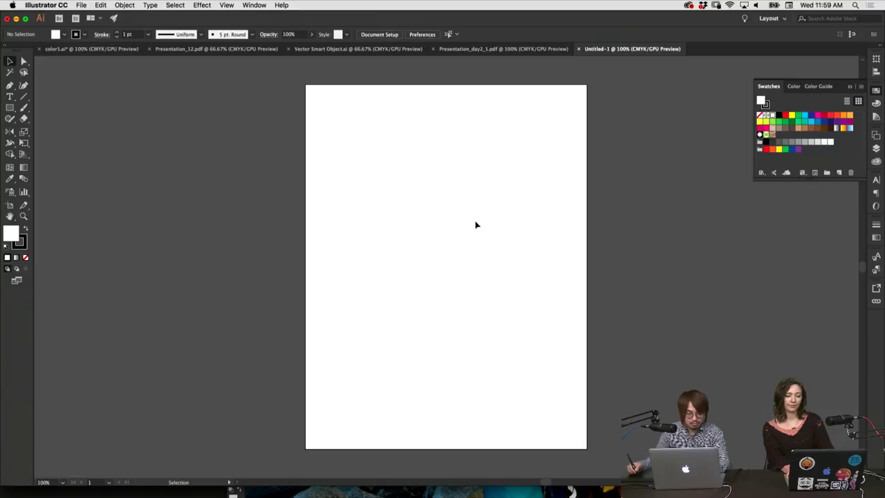
Select all the arc artwork in color1.ai and paste it into Untitled-1.
left_click(494, 50)
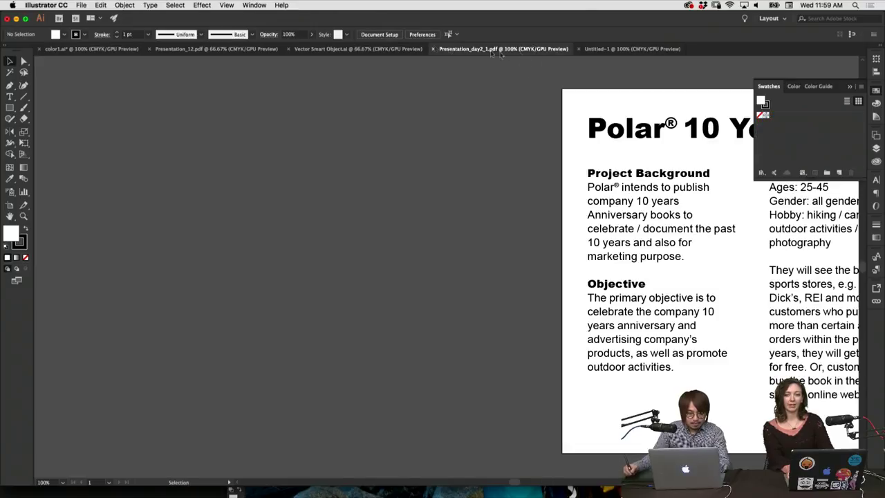
left_click(247, 51)
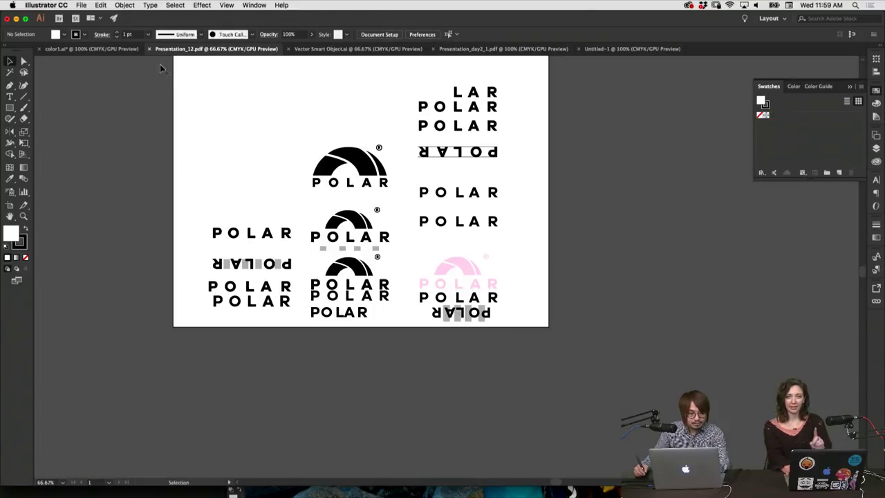
left_click(97, 49)
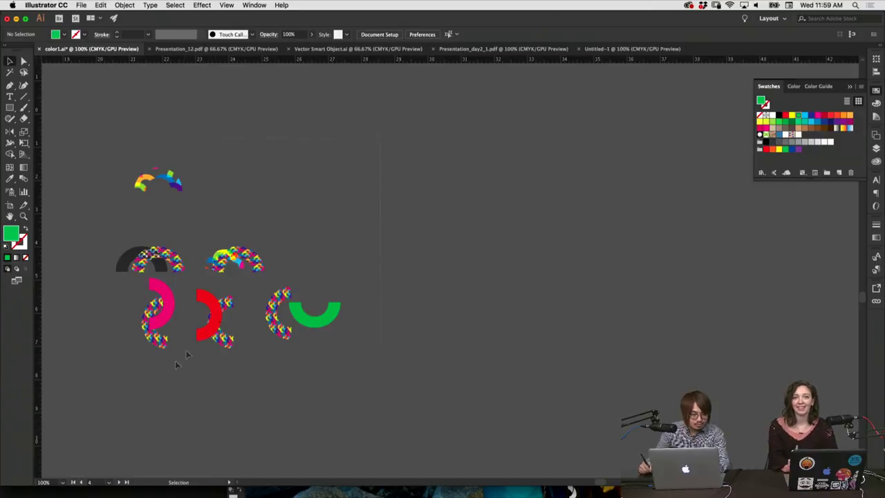
key("super+a")
left_click(599, 50)
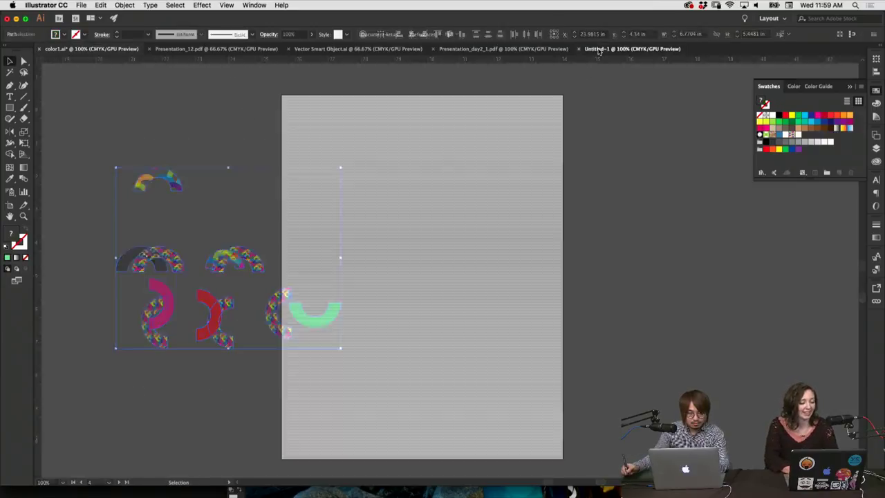
key("super+v")
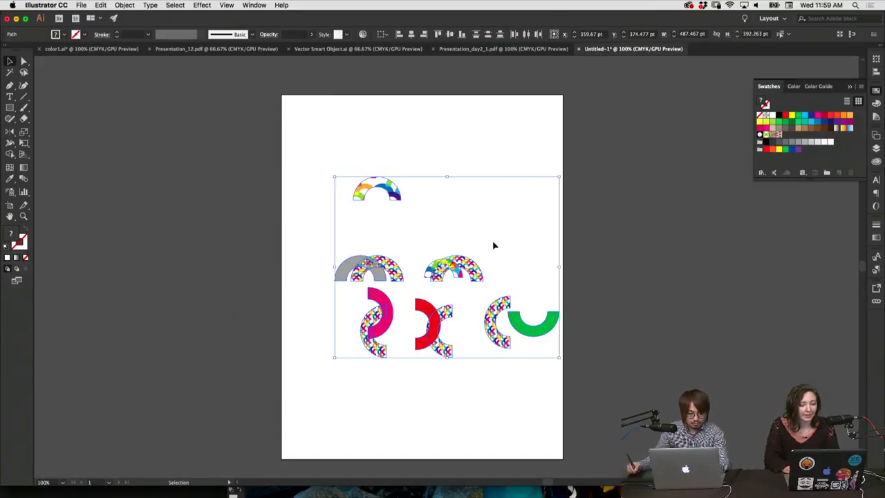
left_click(494, 245)
Save the document as CoverPageGraphic.ai in Day2, accepting the default Illustrator options.
left_click(88, 4)
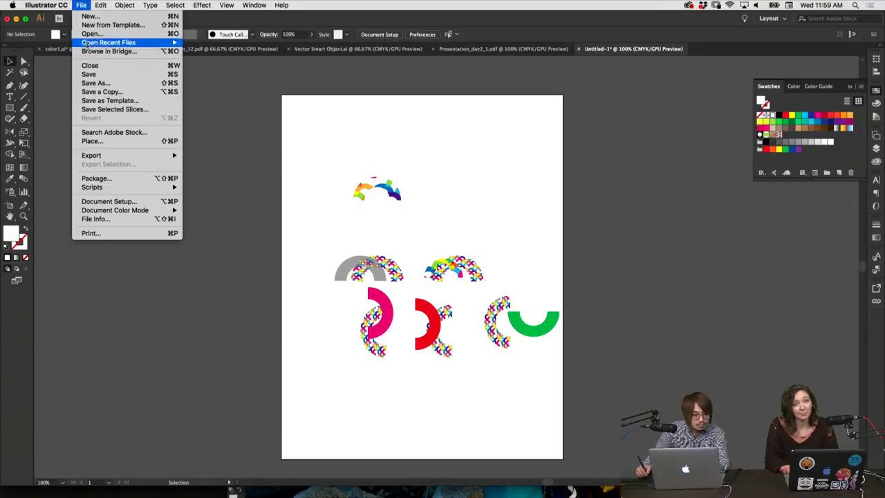
left_click(101, 84)
left_click(408, 214)
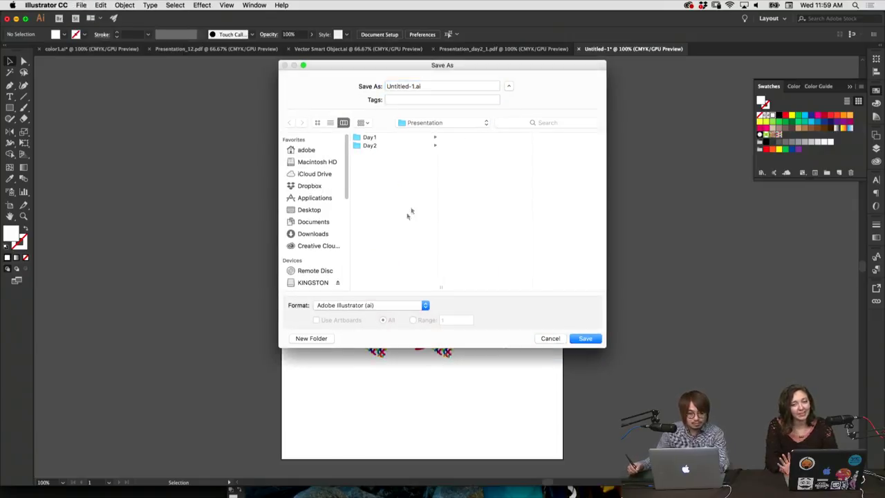
left_click(373, 145)
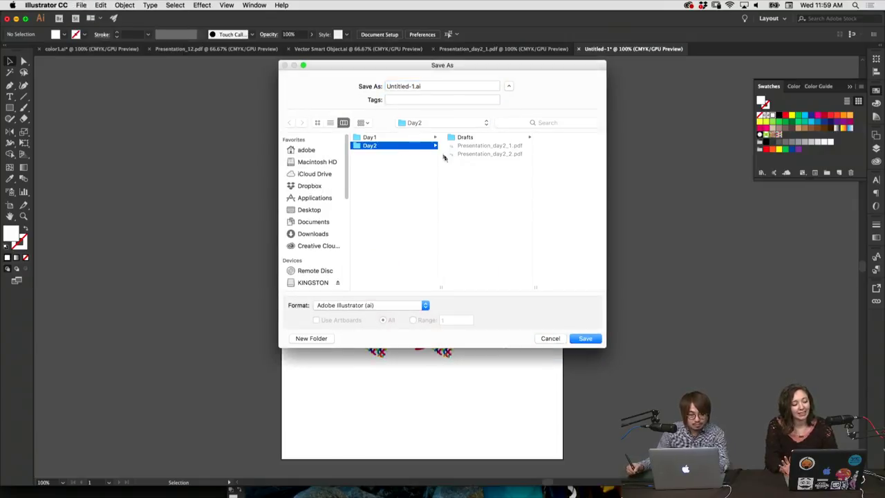
triple_click(415, 86)
key("BackSpace")
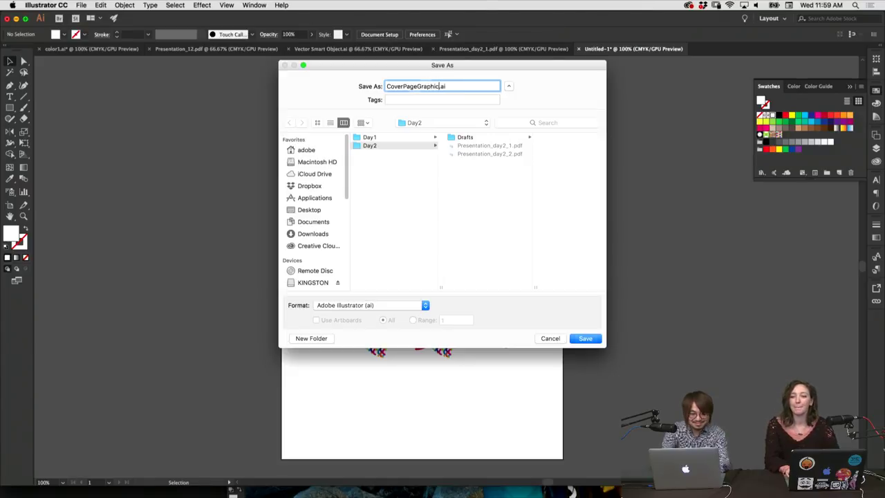
key("Return")
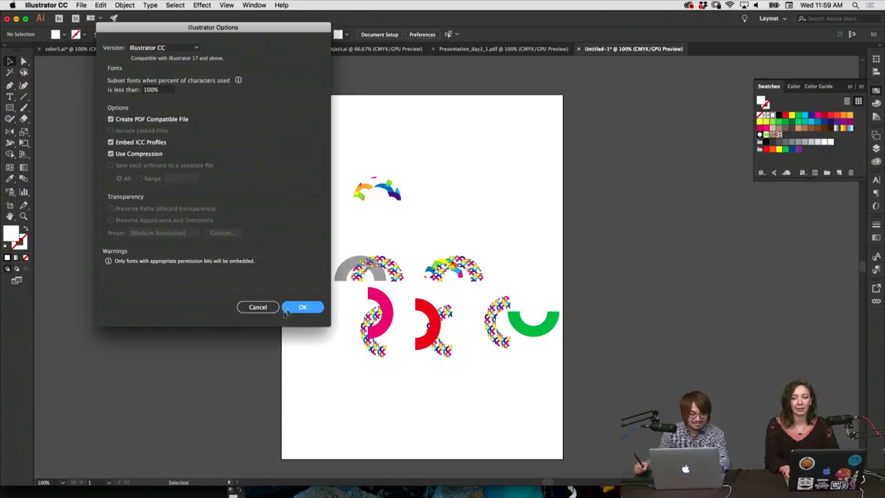
key("Return")
scroll(305, 339, "down", 1)
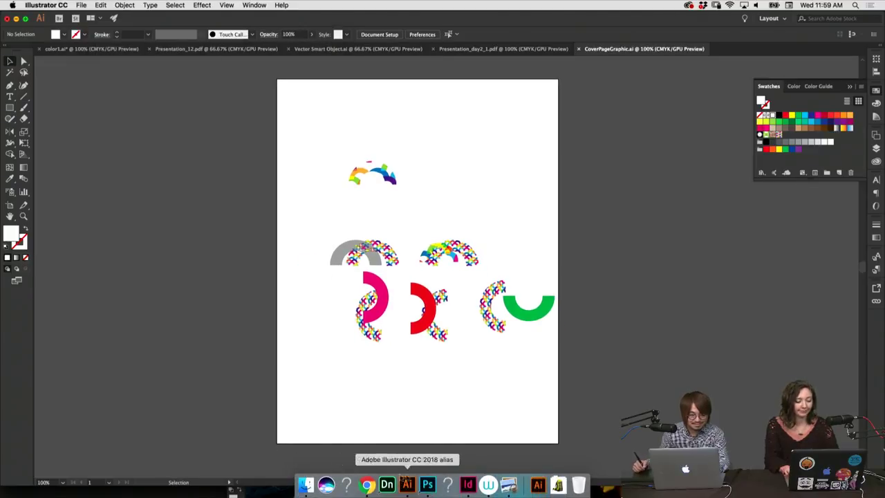
Move the pink X shapes and POLAR logo together onto the right pasteboard.
left_click(468, 485)
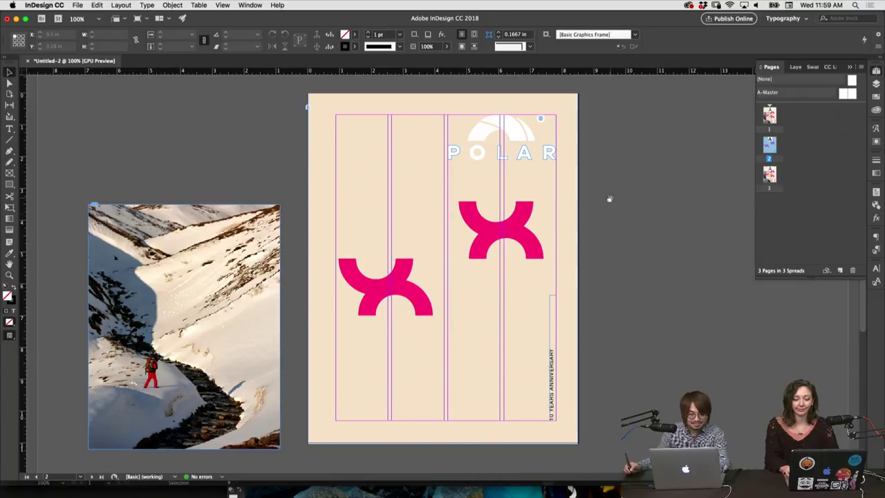
scroll(411, 201, "up", 1)
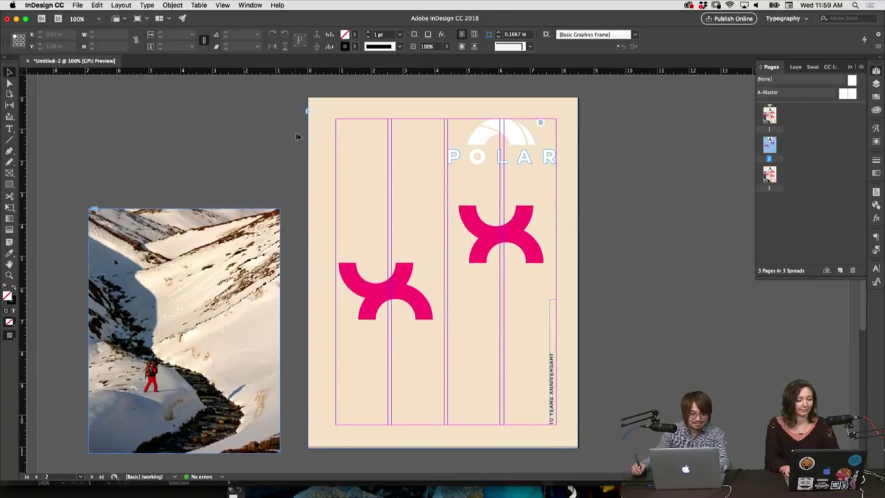
left_click_drag(369, 119, 549, 343)
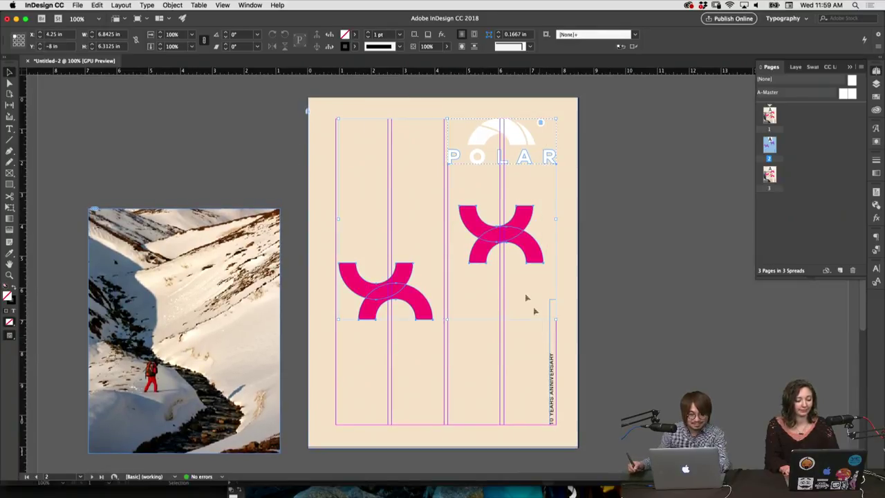
left_click_drag(384, 294, 642, 294)
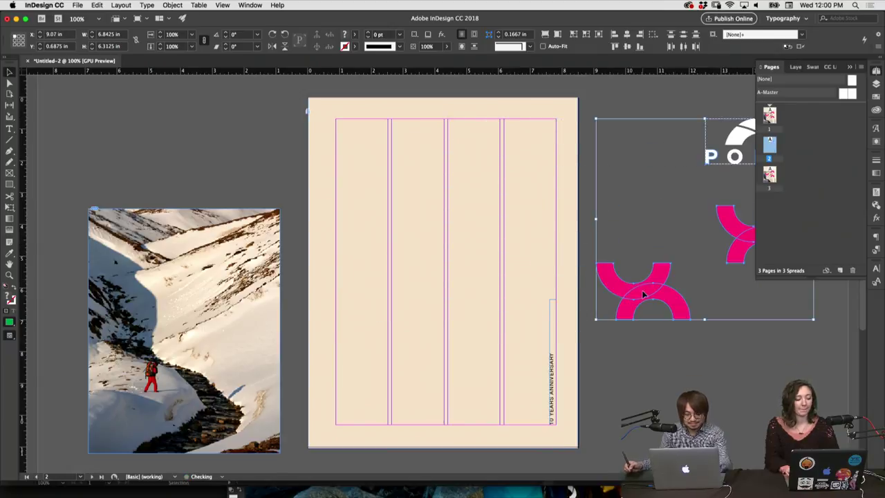
left_click(561, 298)
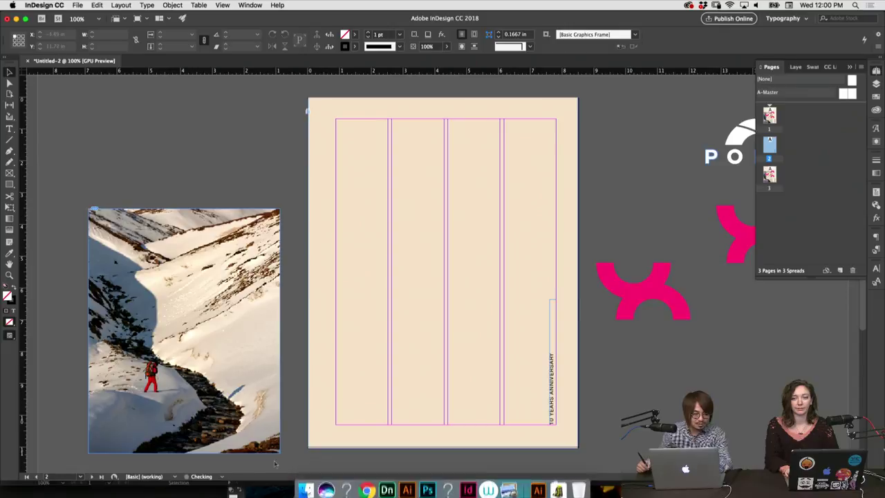
left_click(305, 490)
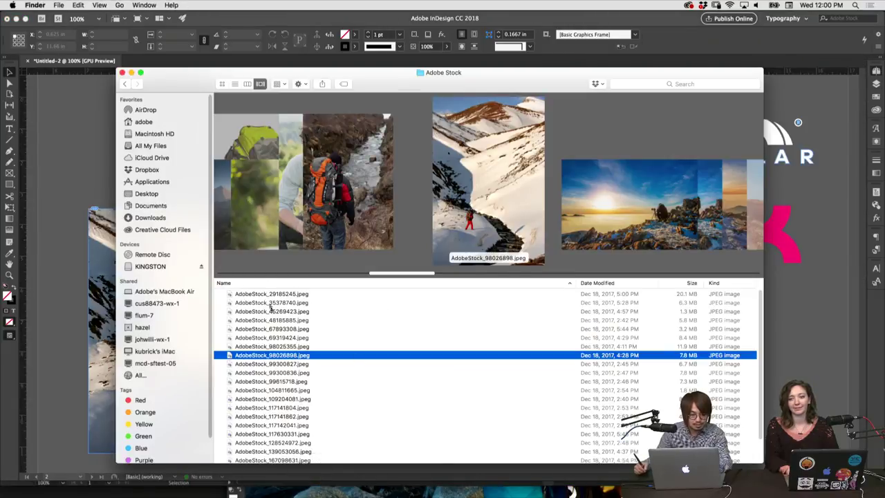
In Finder column view, go to ADOBE > Presentation > Day2 and select CoverPageGraphic.ai.
left_click(247, 84)
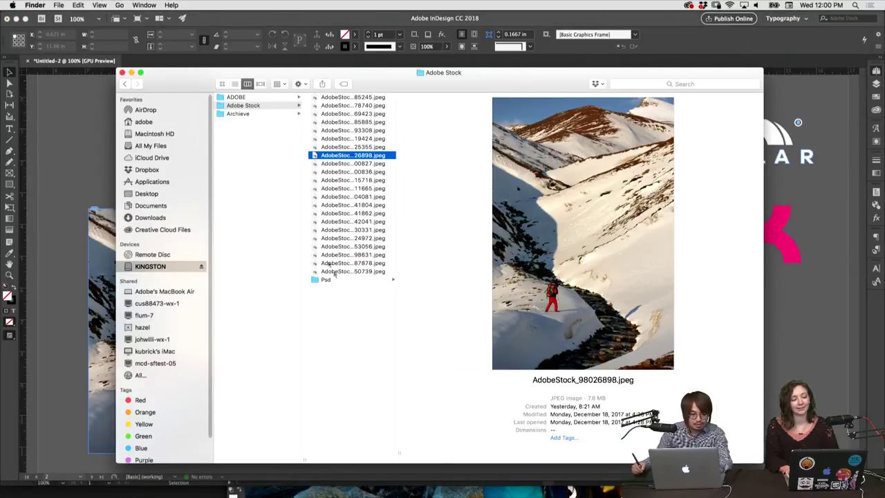
key("Left")
key("Up")
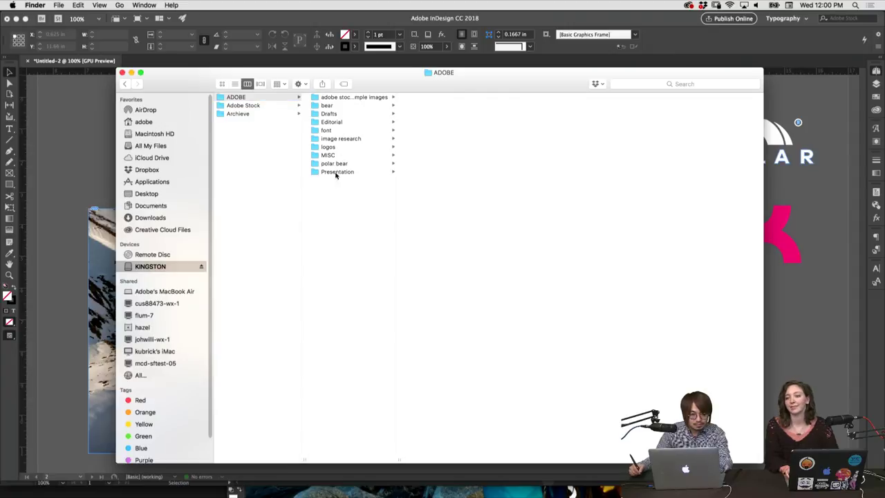
left_click(336, 171)
key("Up")
key("Down")
left_click(442, 105)
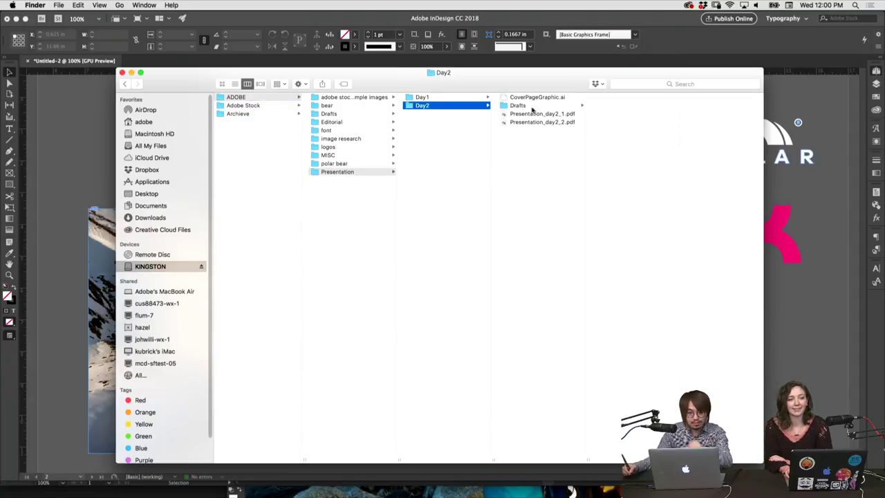
left_click(538, 98)
Drop CoverPageGraphic.ai onto the cover page, then undo the move and the placement.
left_click_drag(537, 98, 313, 107)
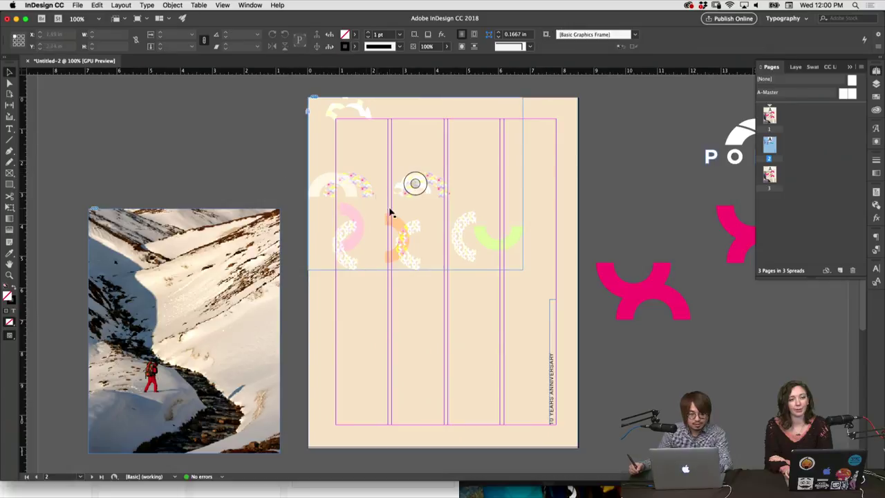
left_click_drag(399, 240, 437, 317)
key("super+z")
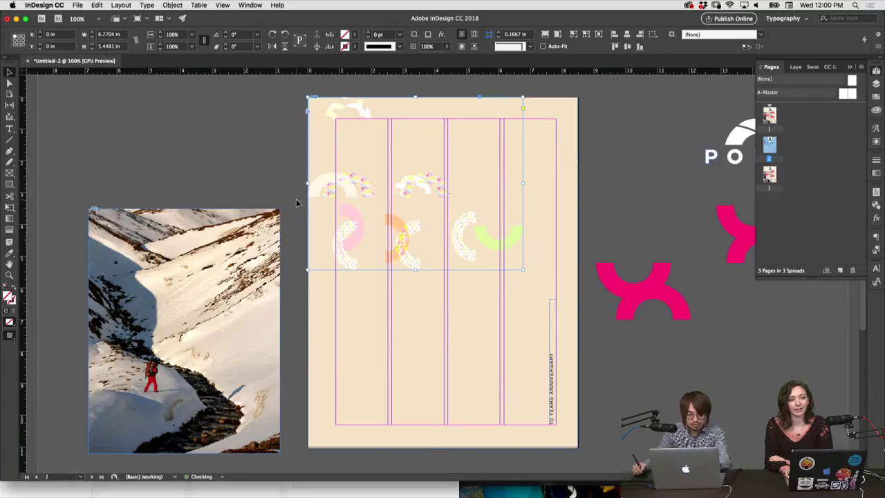
key("super+z")
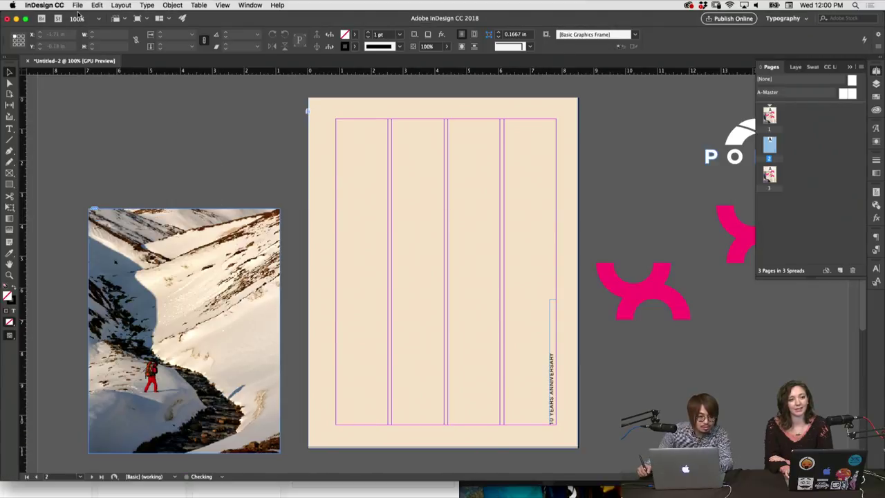
left_click(78, 6)
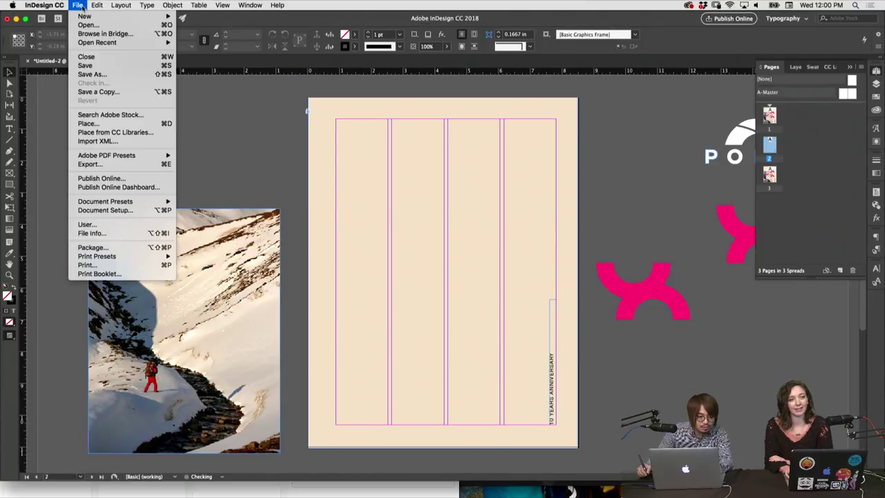
Begin placing a file and browse KINGSTON > ADOBE > Presentation > Day2 for the cover graphic.
left_click(88, 123)
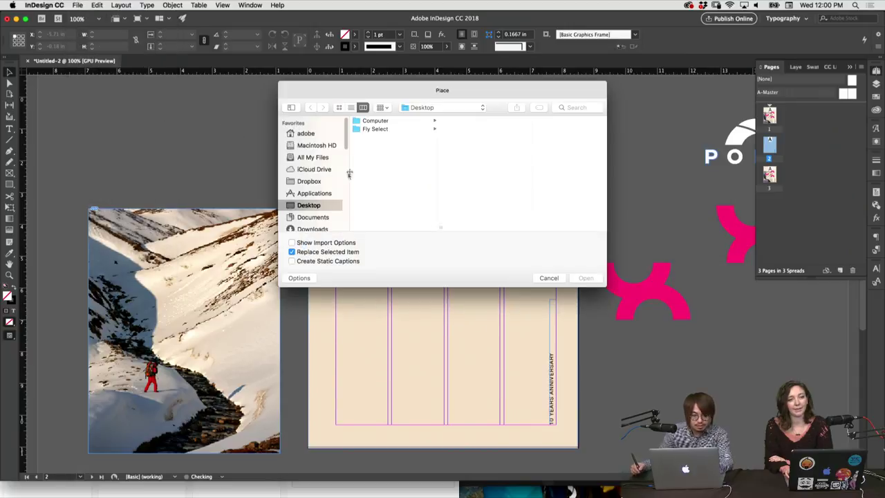
left_click(418, 108)
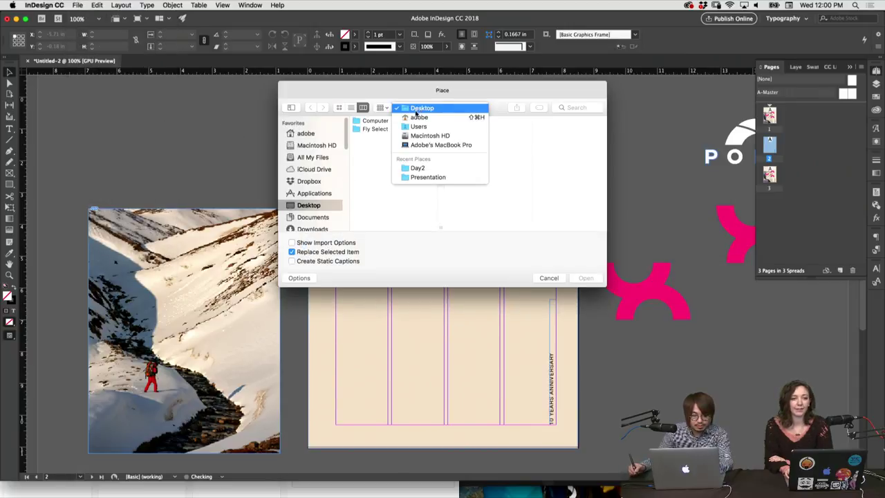
left_click(349, 147)
scroll(345, 146, "down", 1)
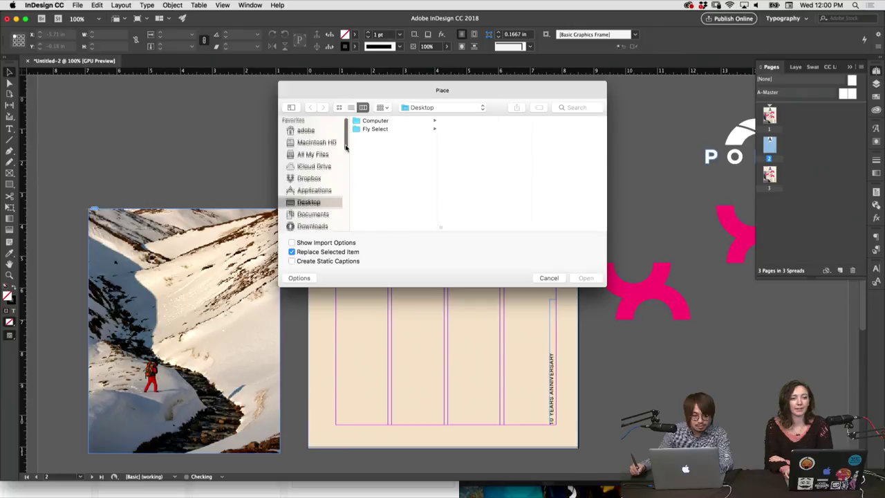
scroll(339, 159, "down", 8)
left_click(321, 178)
left_click(386, 123)
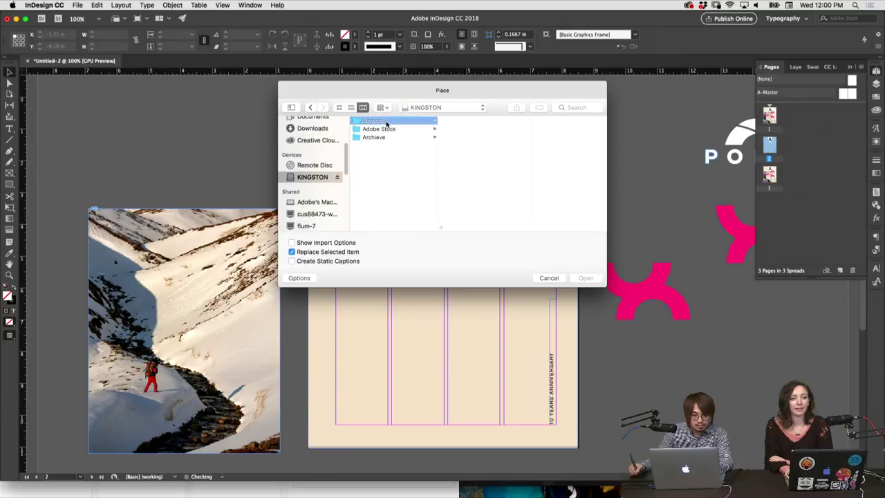
left_click(479, 163)
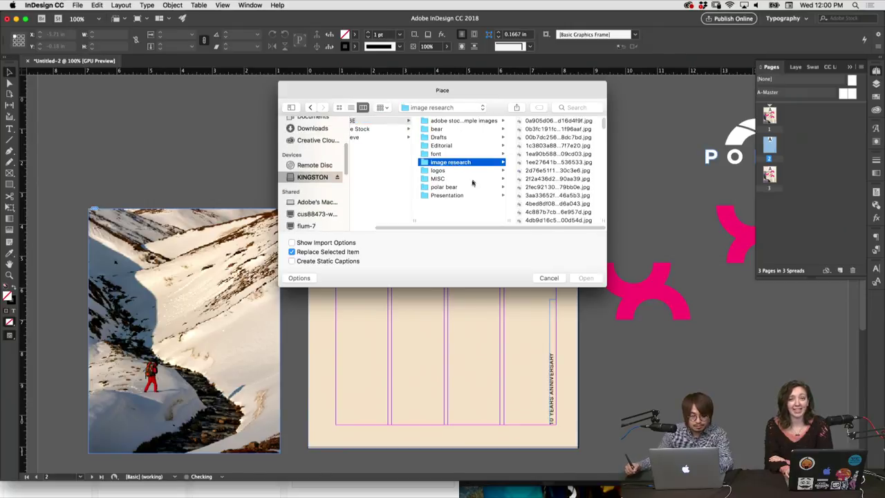
left_click(465, 195)
left_click(532, 128)
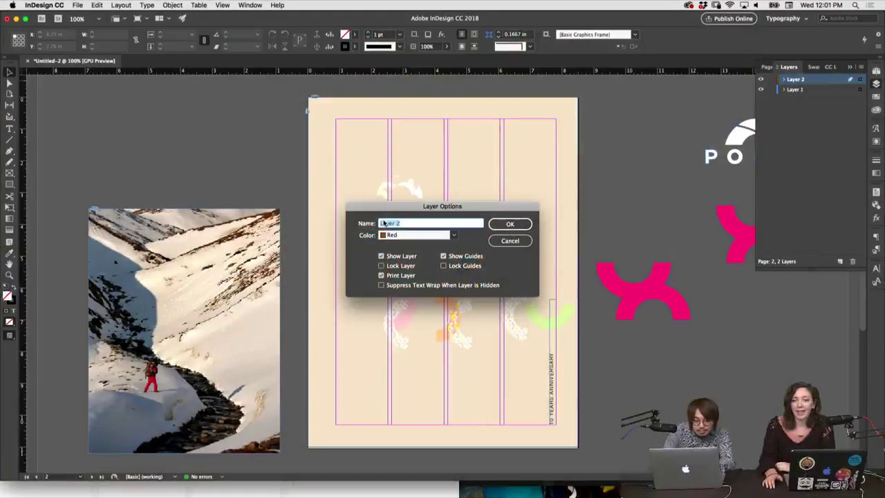
Name the existing layer Graphic, then add a new layer named Texts.
type("C")
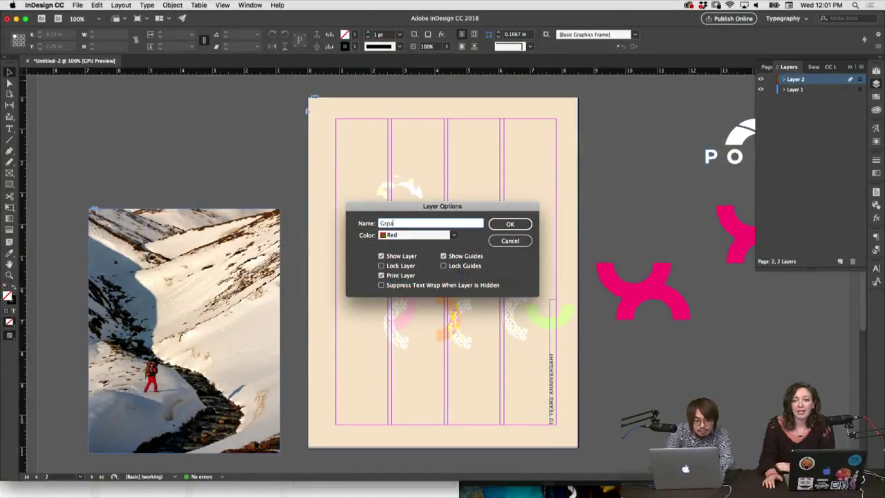
key("Return")
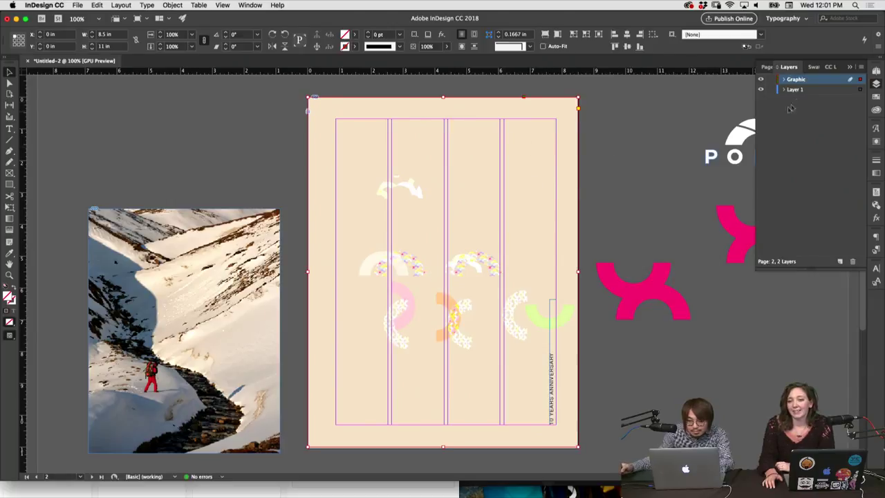
left_click(848, 262)
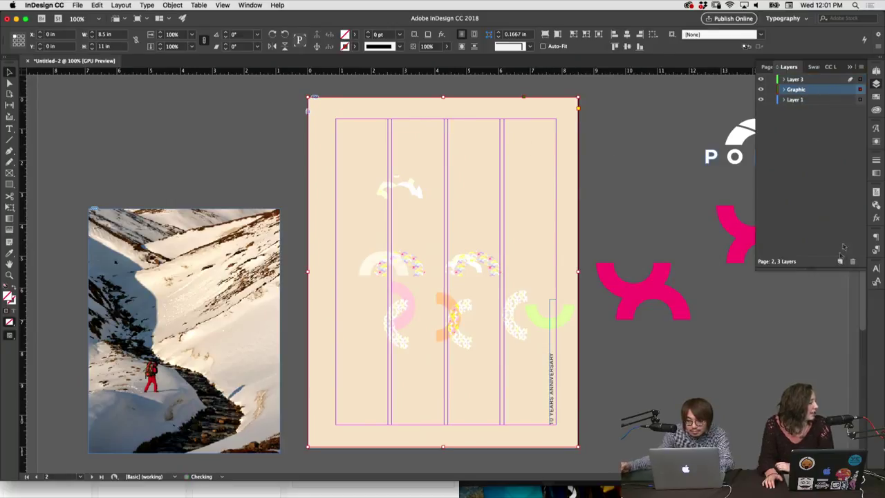
double_click(795, 81)
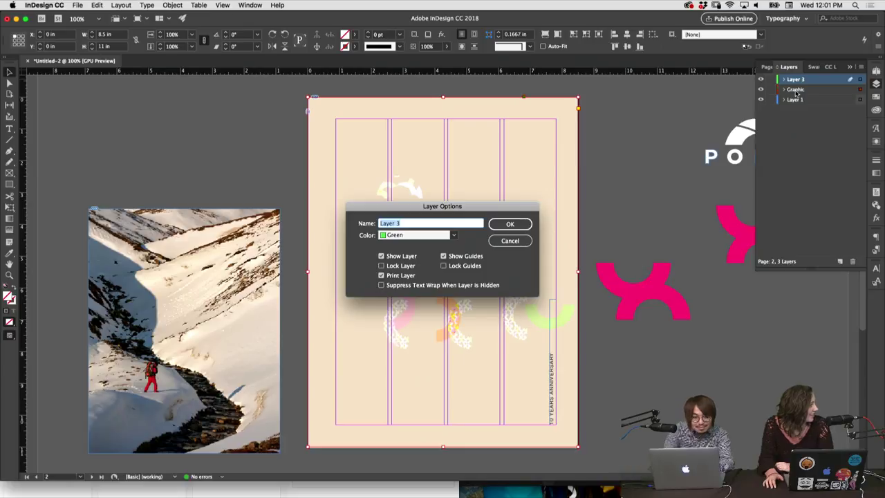
type("Text")
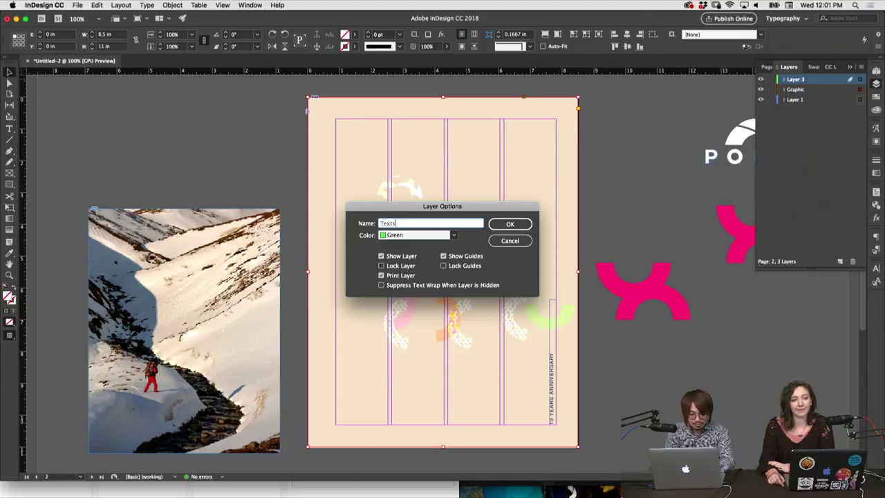
key("Return")
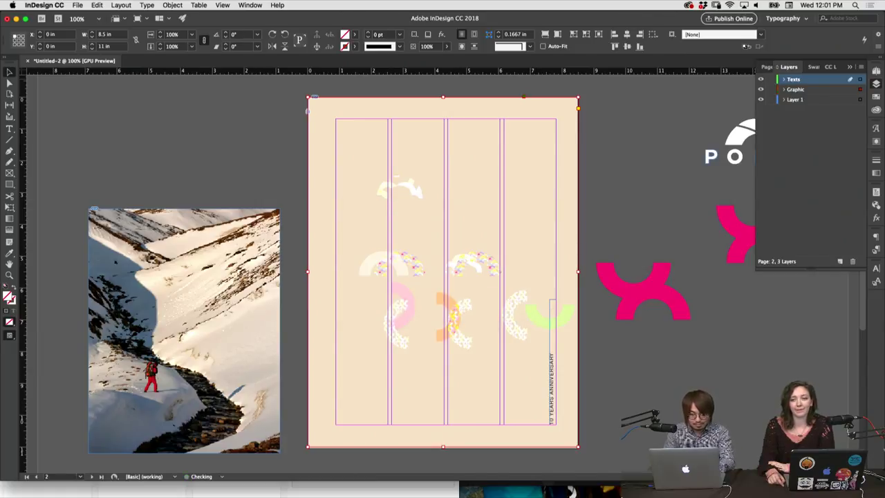
left_click(599, 183)
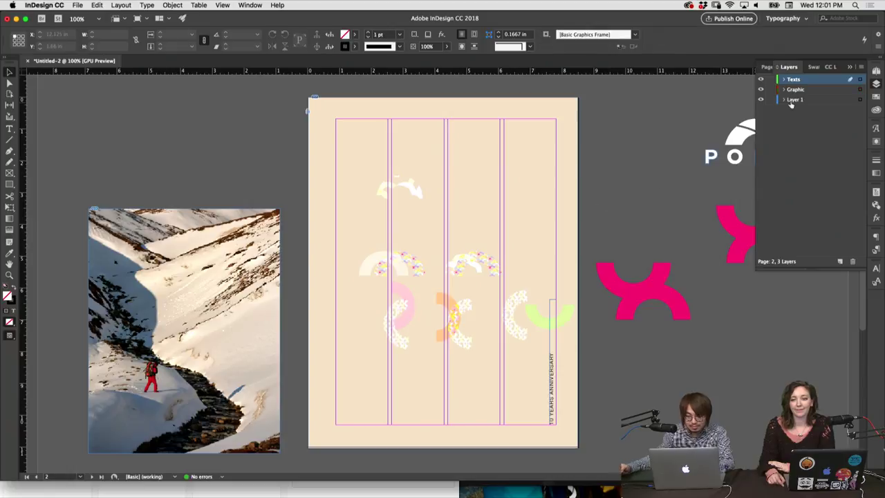
Lock the Graphic layer.
left_click(795, 90)
left_click(795, 100)
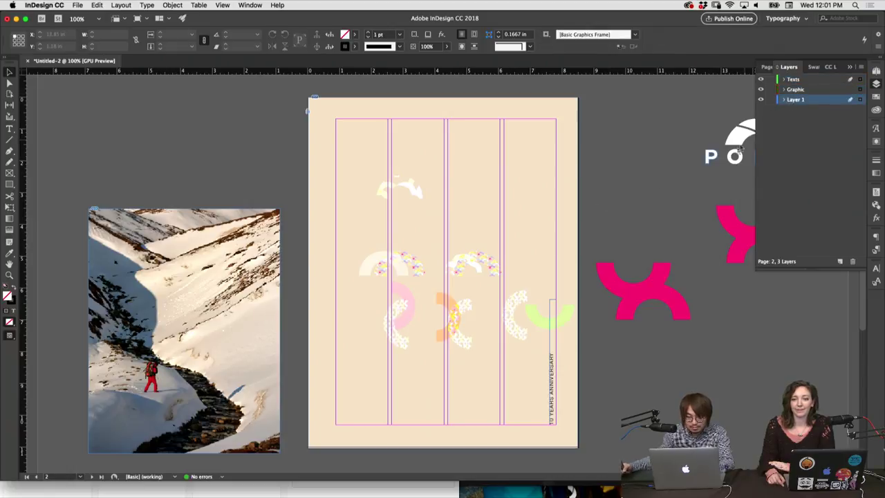
left_click(561, 373)
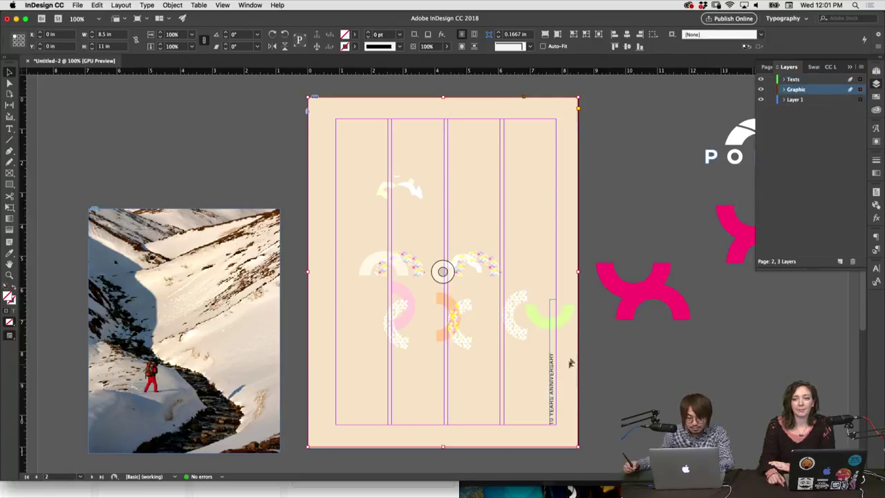
left_click(770, 90)
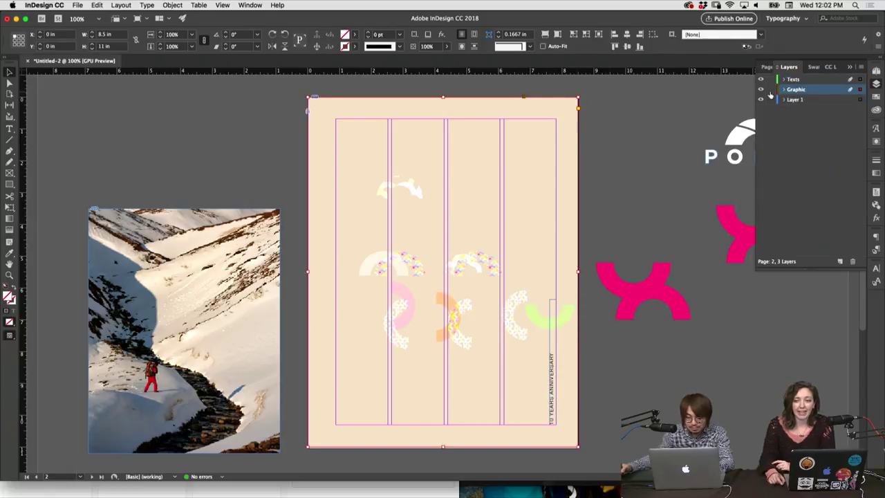
Move the vertical 10 YEARS ANNIVERSARY text frame onto the Texts layer.
left_click(552, 374)
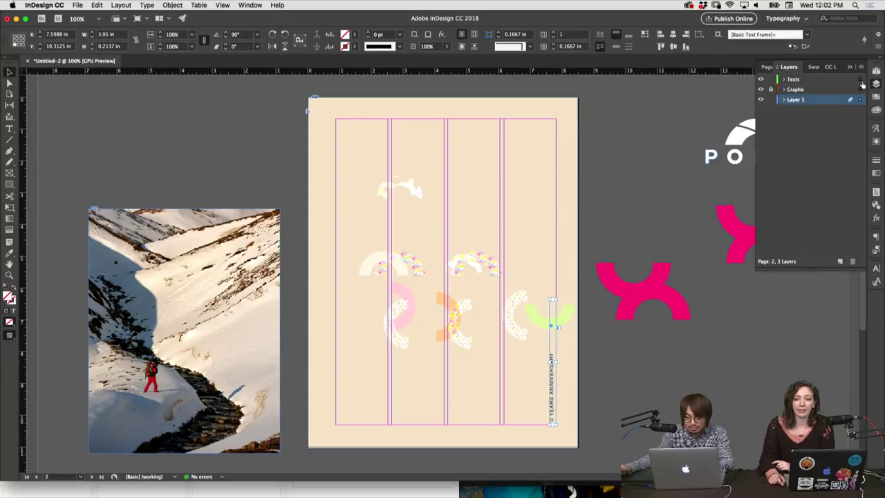
left_click_drag(862, 83, 860, 79)
left_click(838, 99)
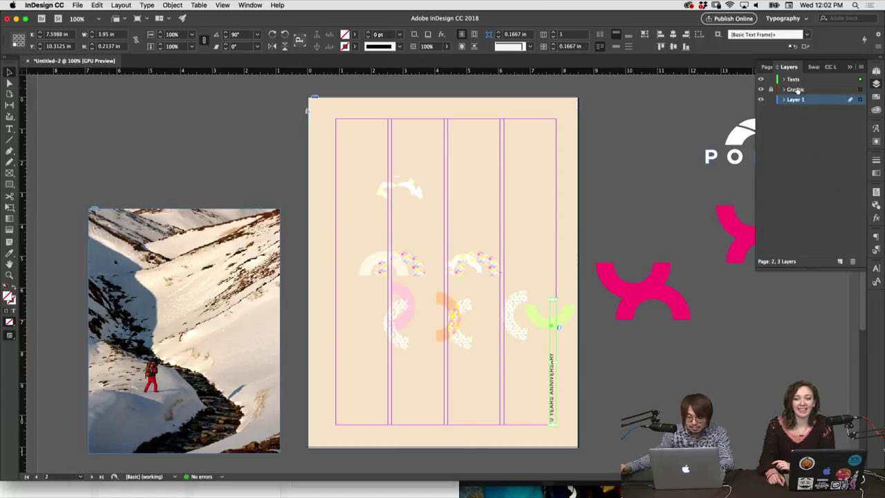
left_click(796, 90)
left_click(531, 283)
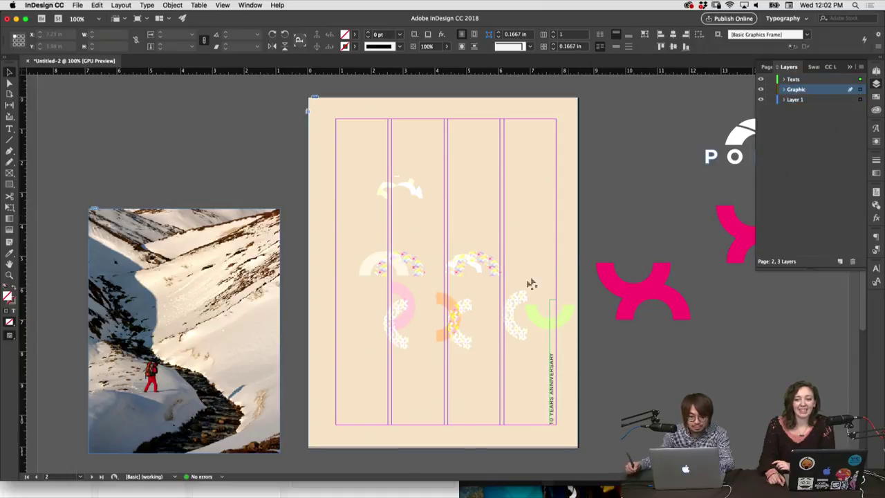
scroll(603, 196, "up", 1)
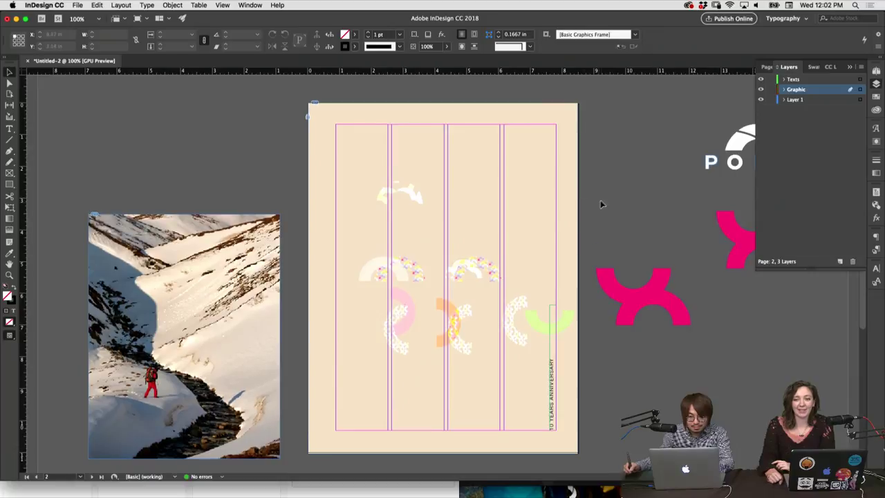
left_click(533, 244)
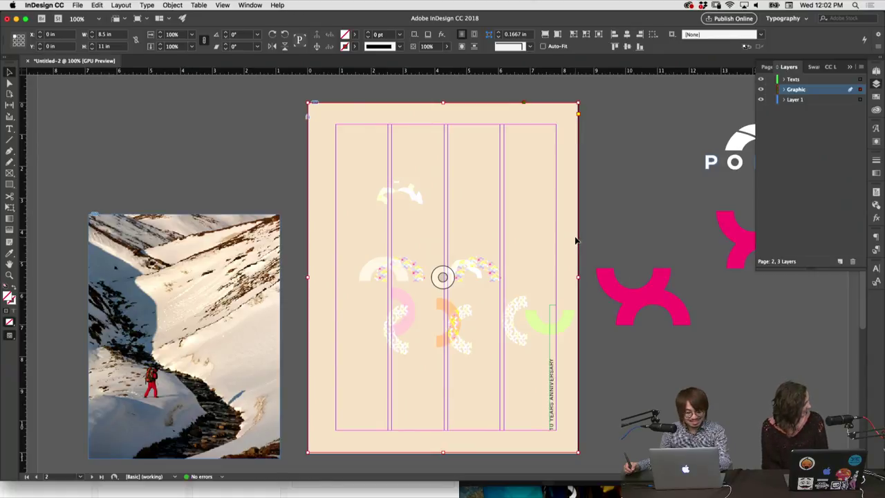
left_click(599, 225)
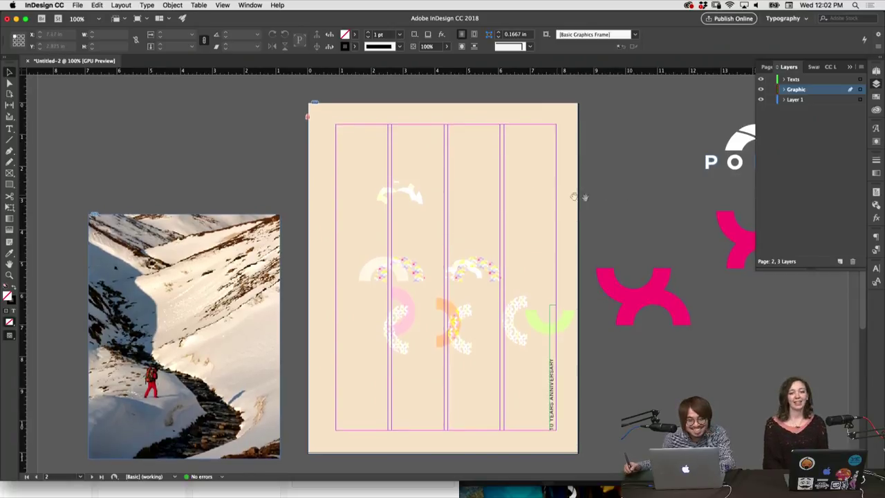
scroll(546, 193, "down", 1)
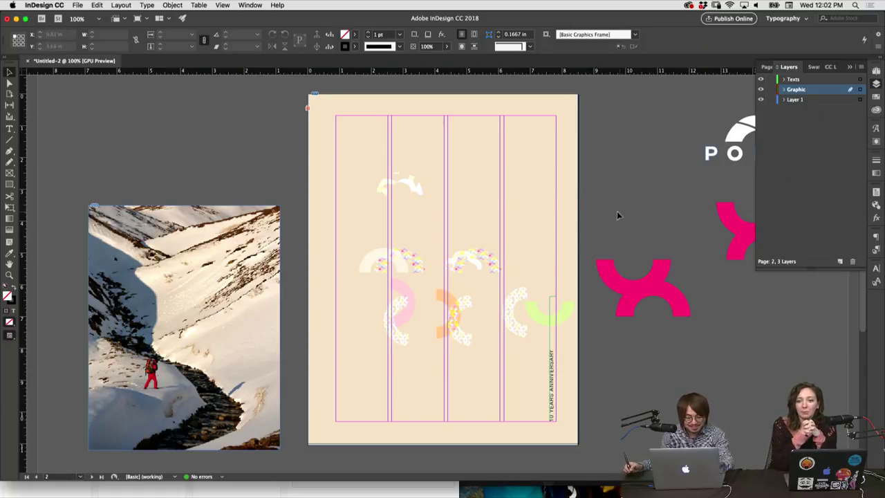
Bring the POLAR logo from the pasteboard to the page top and shrink it slightly.
left_click(708, 163)
left_click_drag(708, 163, 460, 243)
left_click(660, 210)
left_click(675, 155)
left_click_drag(495, 217, 511, 128)
scroll(611, 183, "down", 1)
key("t")
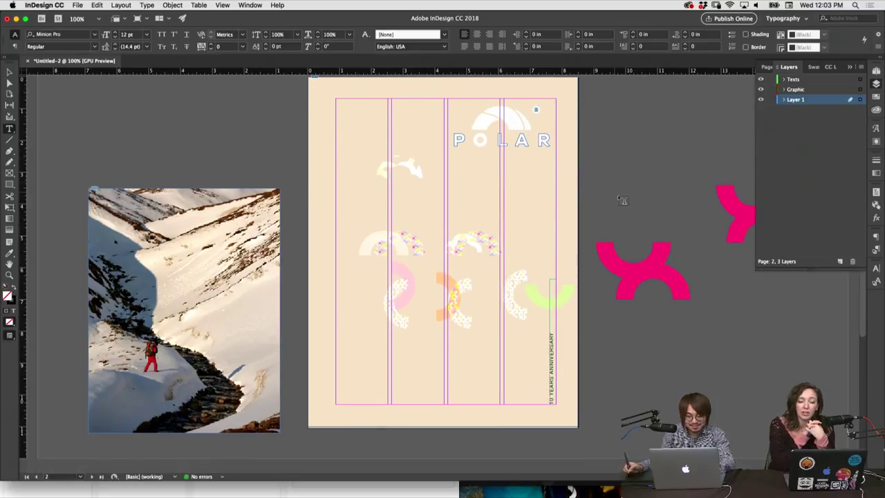
key("Escape")
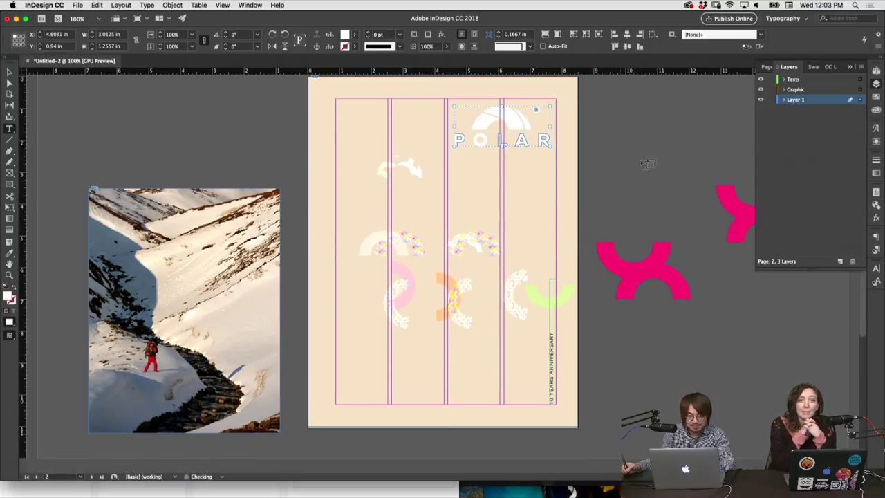
left_click(9, 72)
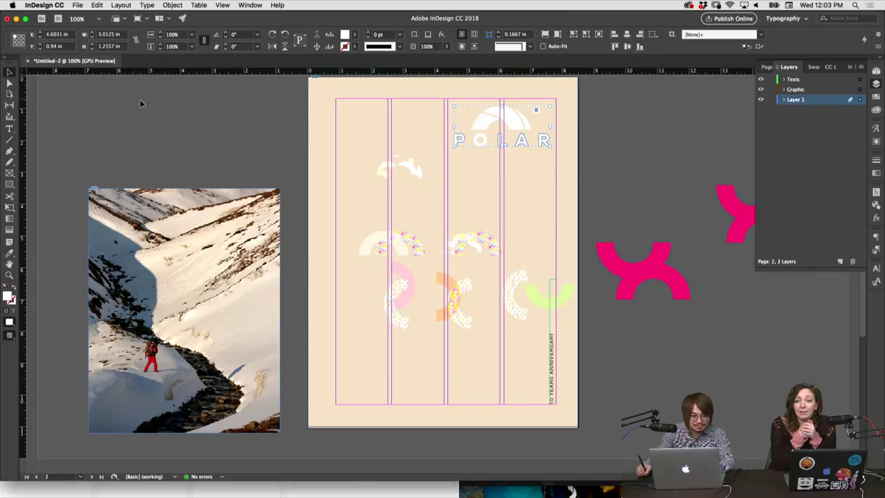
left_click(410, 211)
key("super+Tab")
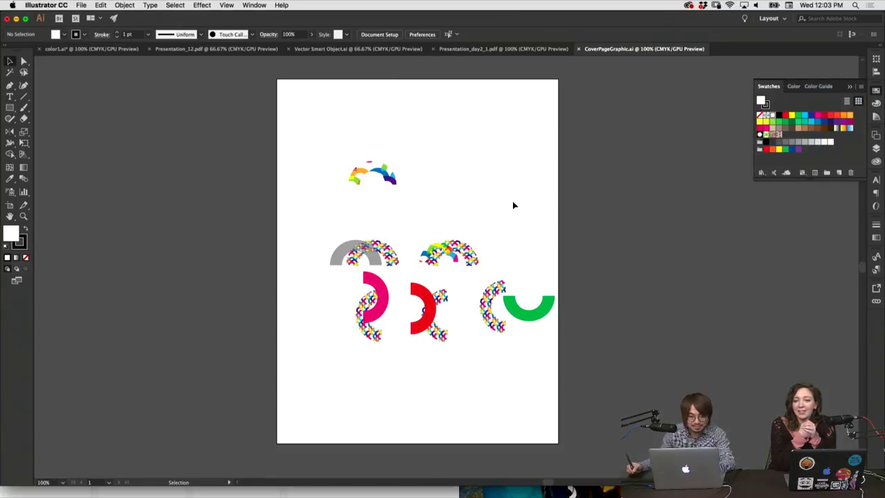
Move all the cover artwork left, off the artboard.
left_click_drag(530, 332, 290, 311)
left_click(290, 312)
scroll(357, 303, "left", 2)
Type a 10 on the artboard, scale it up much larger and centre it.
key("t")
left_click(384, 260)
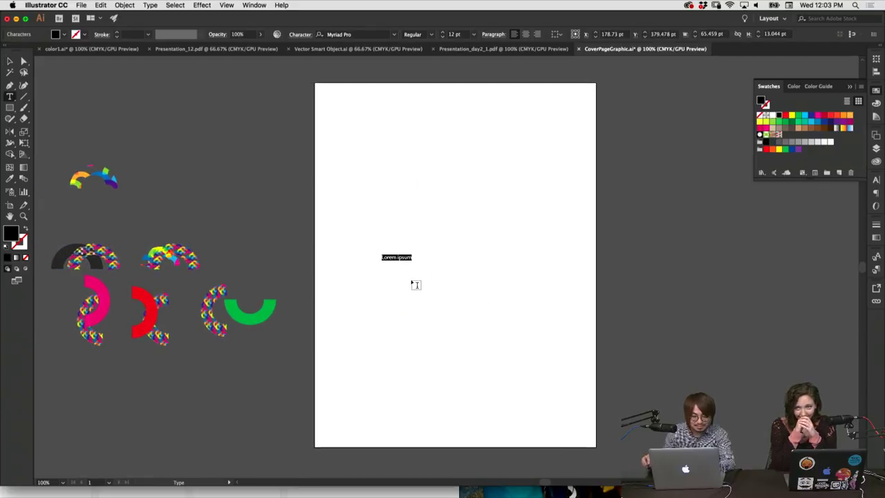
key("BackSpace")
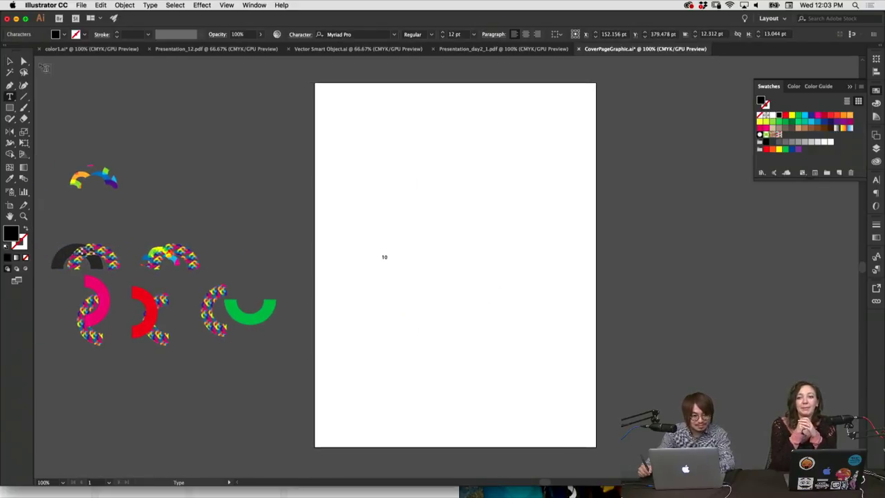
left_click(10, 61)
left_click_drag(389, 254, 480, 170)
left_click_drag(410, 229, 518, 331)
Set the 10 in Galano Grotesque DEMO Bold and nudge it into position.
left_click(875, 181)
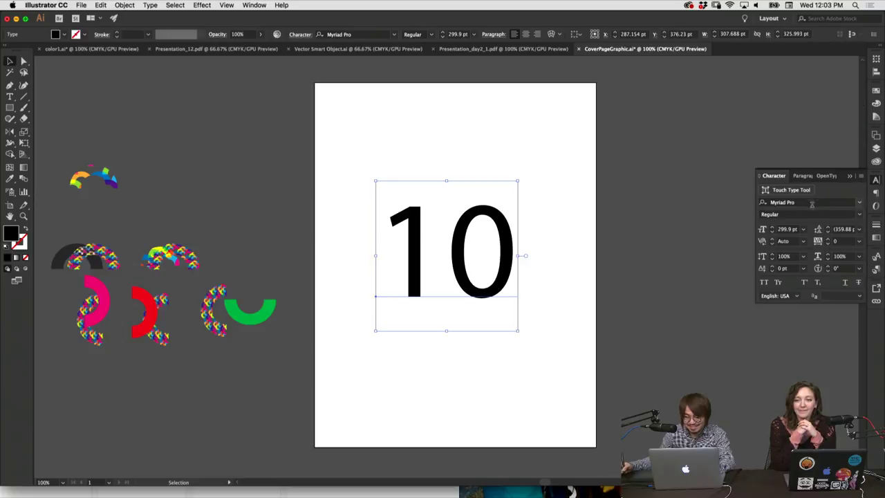
left_click(813, 202)
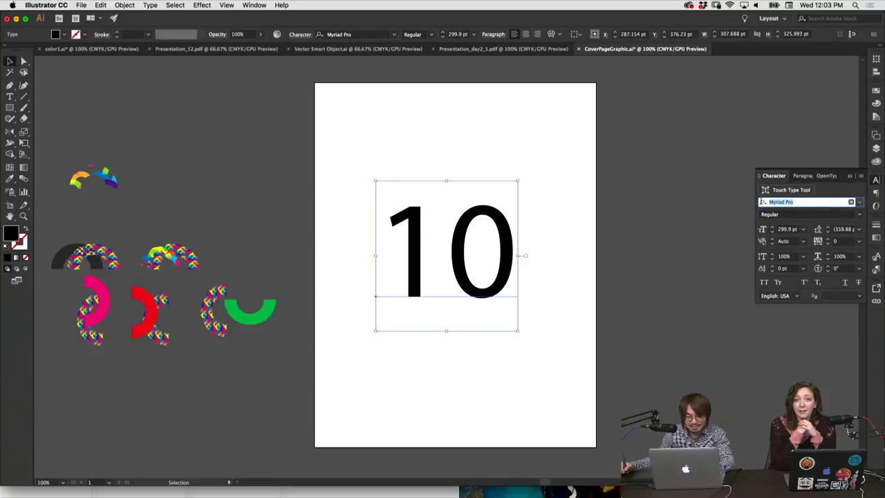
type("ga")
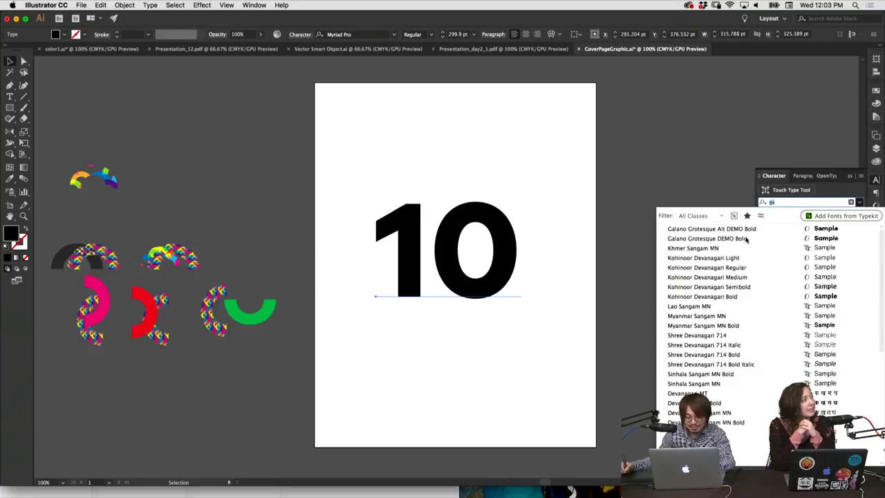
left_click(749, 237)
left_click(652, 250)
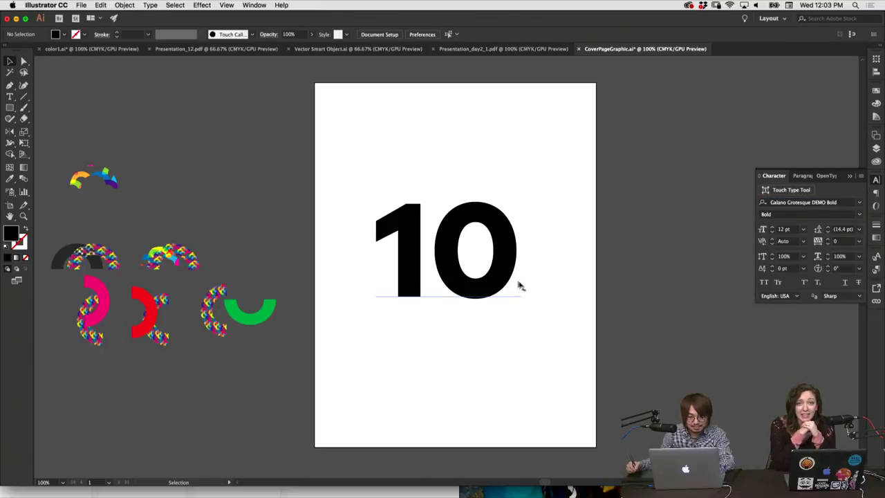
left_click_drag(509, 283, 517, 297)
left_click(565, 302)
scroll(547, 301, "left", 2)
Type 'YEARS' in a new text object below the 10 and enlarge it.
key("t")
left_click(455, 382)
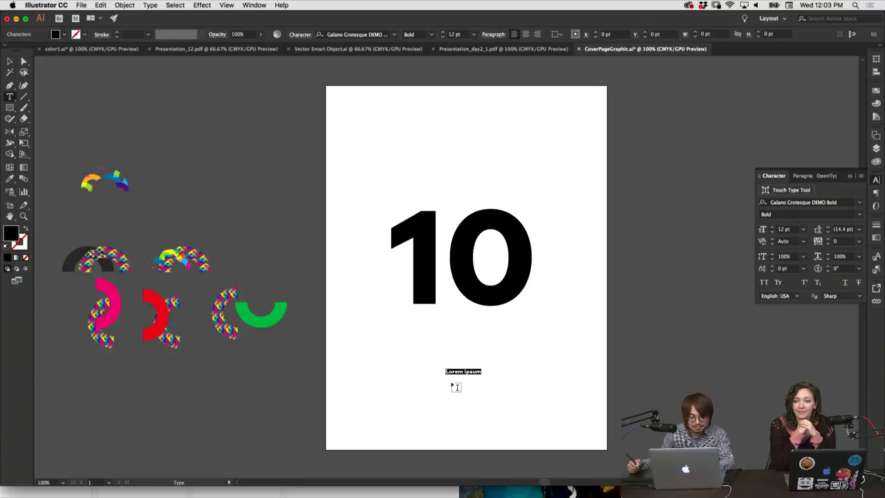
type("year")
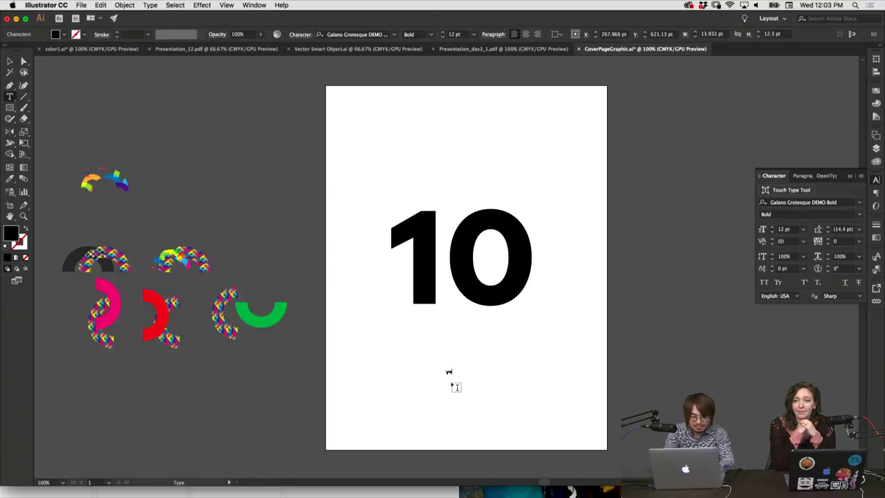
key("BackSpace")
key("BackSpace")
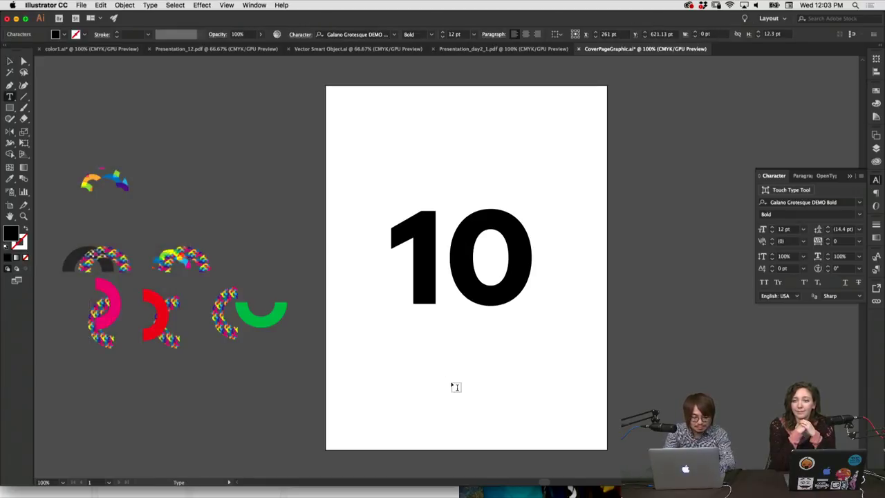
type("YEARS")
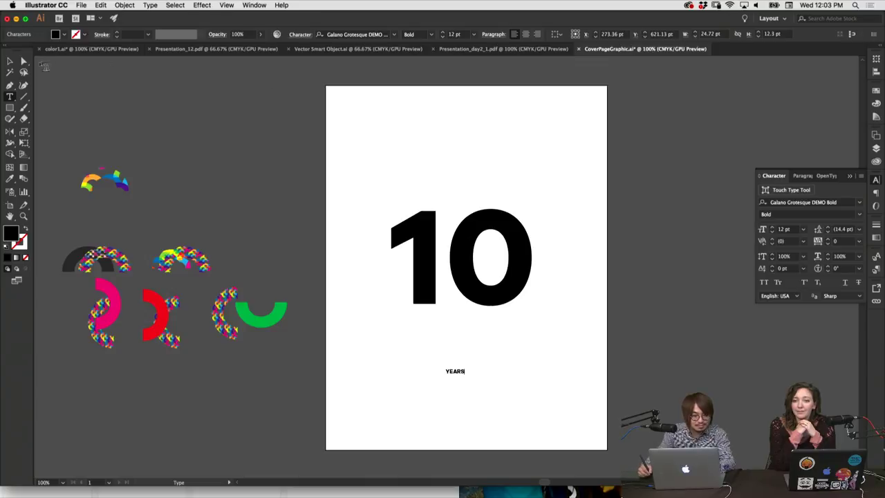
left_click(9, 61)
left_click_drag(466, 368, 513, 318)
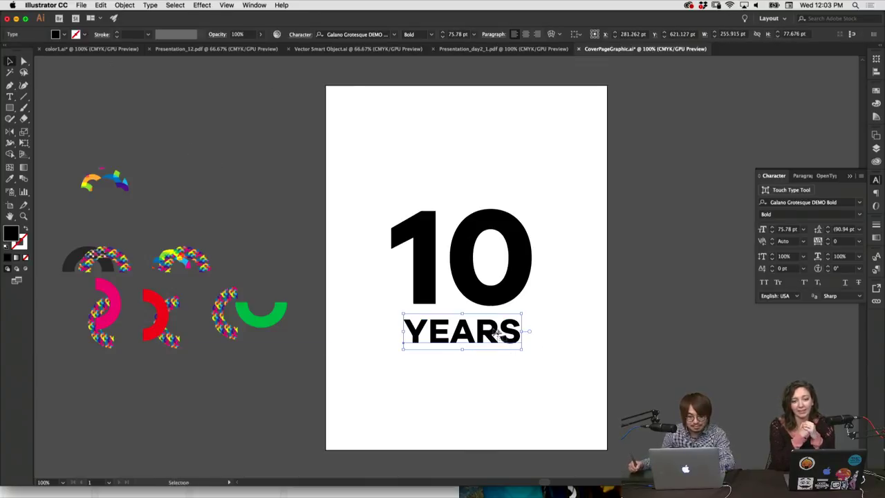
Select the 10 and YEARS together and shift them slightly right.
left_click(546, 358)
left_click_drag(545, 357, 389, 185)
left_click_drag(506, 285, 510, 285)
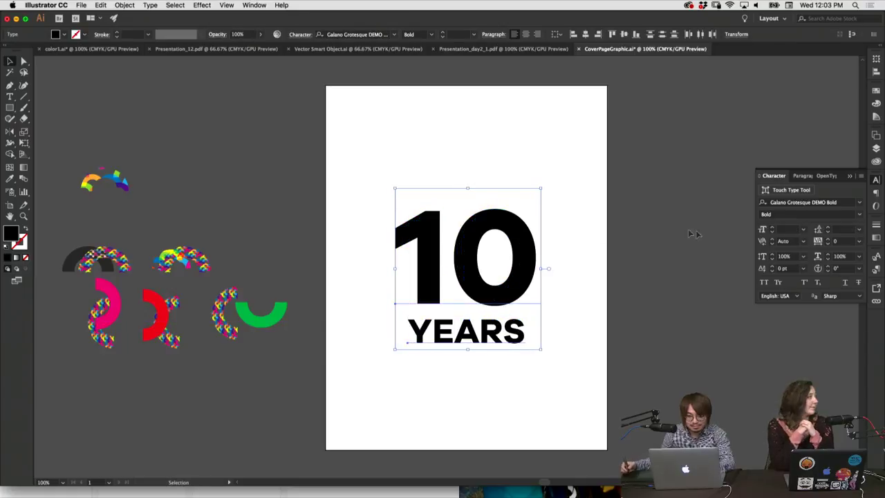
left_click(803, 229)
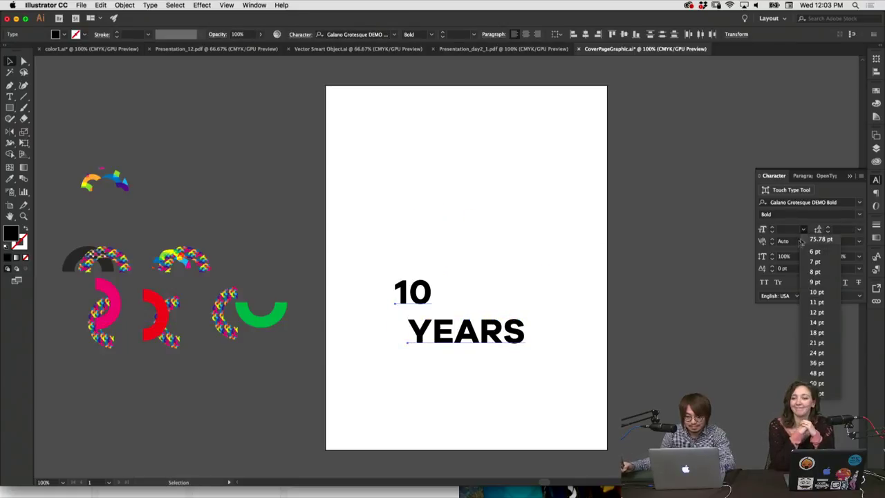
left_click(622, 325)
left_click(582, 336)
Set the tracking of YEARS to 50, then to 500.
left_click(508, 339)
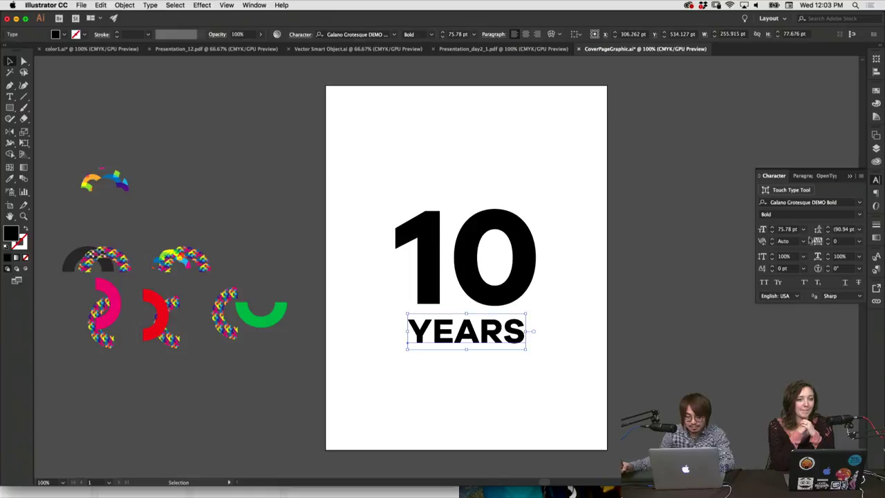
left_click(835, 242)
type("50")
key("Return")
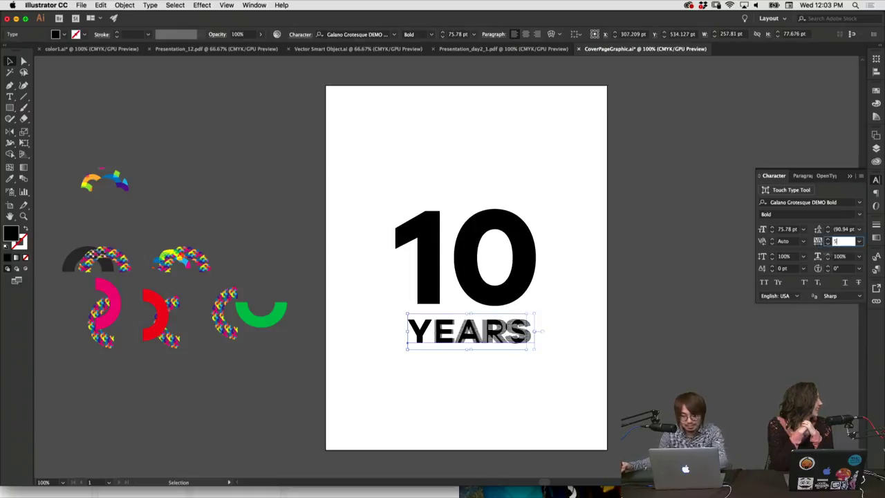
left_click(836, 242)
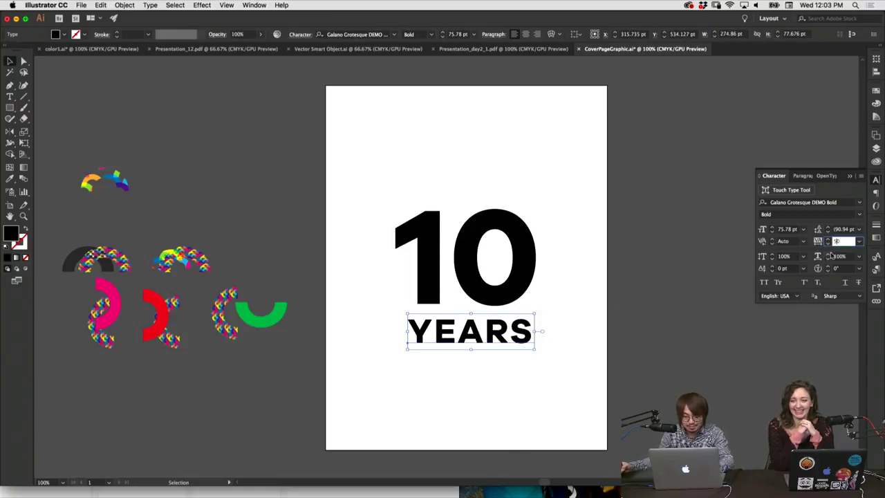
type("500")
key("Return")
Narrow the YEARS text box to match the width of the 10.
left_click(651, 323)
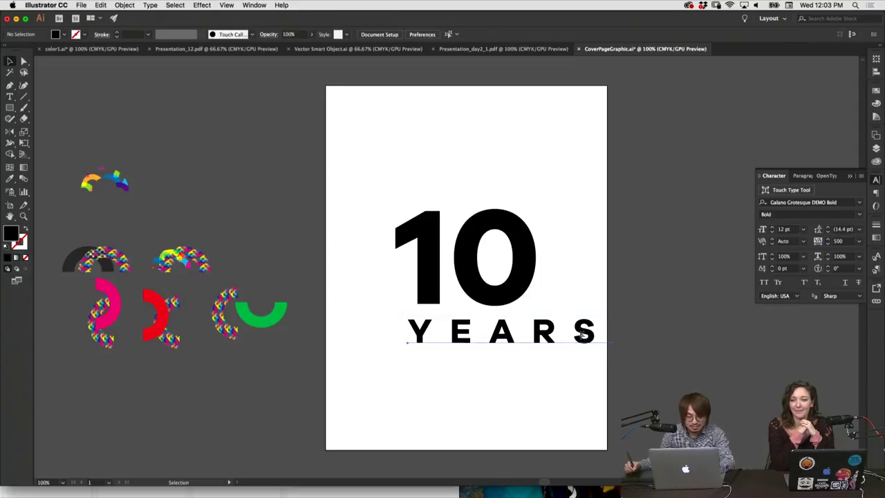
left_click(611, 331)
left_click_drag(613, 331, 520, 337)
left_click(356, 346)
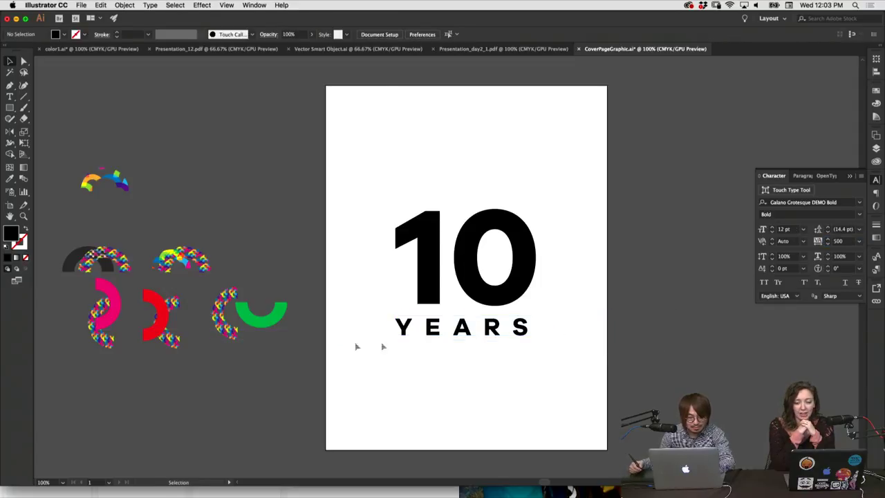
Move the green arc beside the 10 and convert the 10 to outlines.
left_click_drag(273, 324, 560, 280)
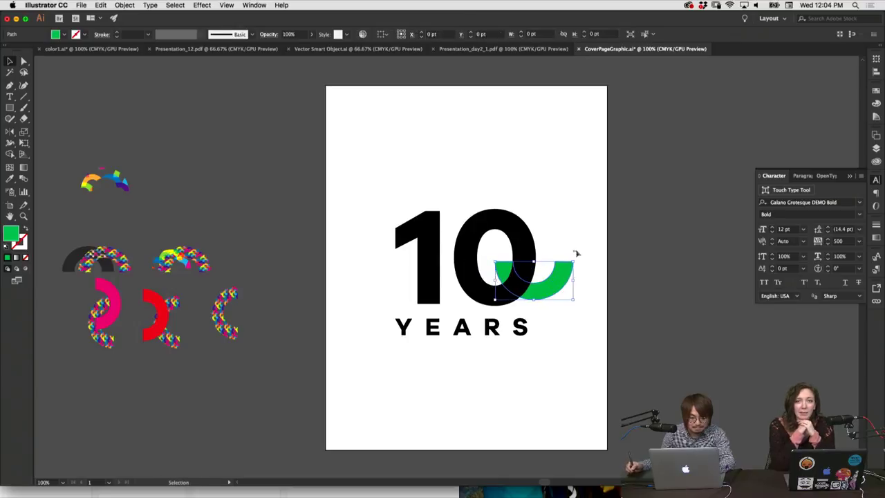
left_click_drag(418, 206, 478, 218)
key("super+z")
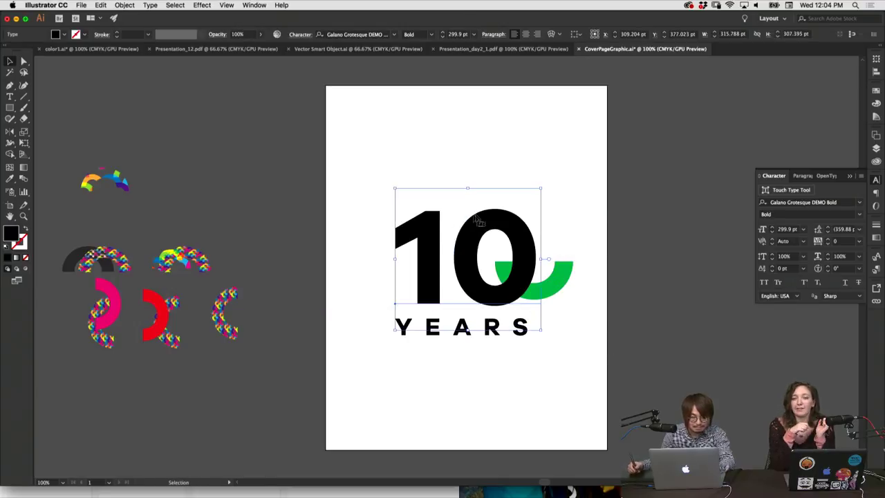
key("shift+super+o")
Fill the outlined 10 with the rainbow scale pattern using the Eyedropper.
key("i")
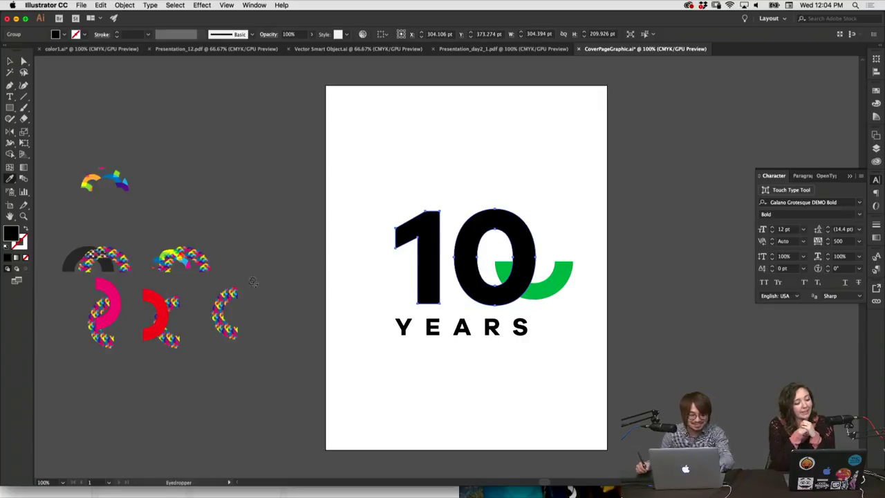
left_click(221, 304)
key("shift+super+a")
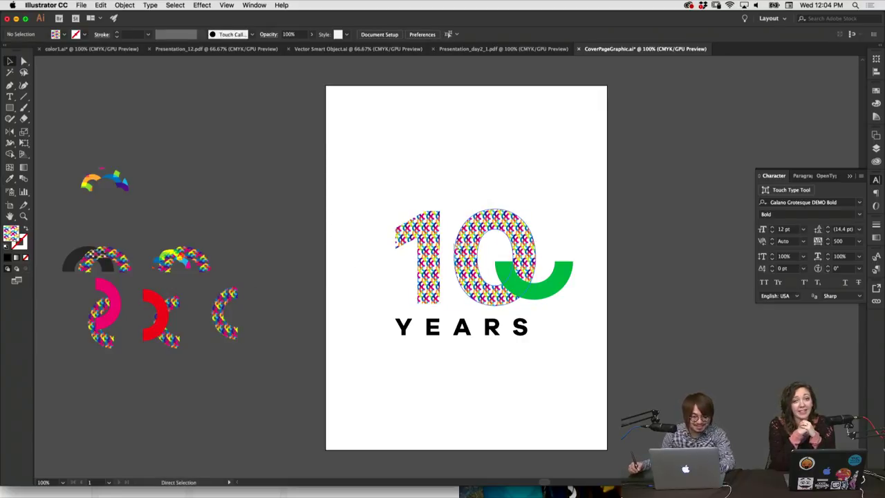
key("super+z")
key("super+z")
key("i")
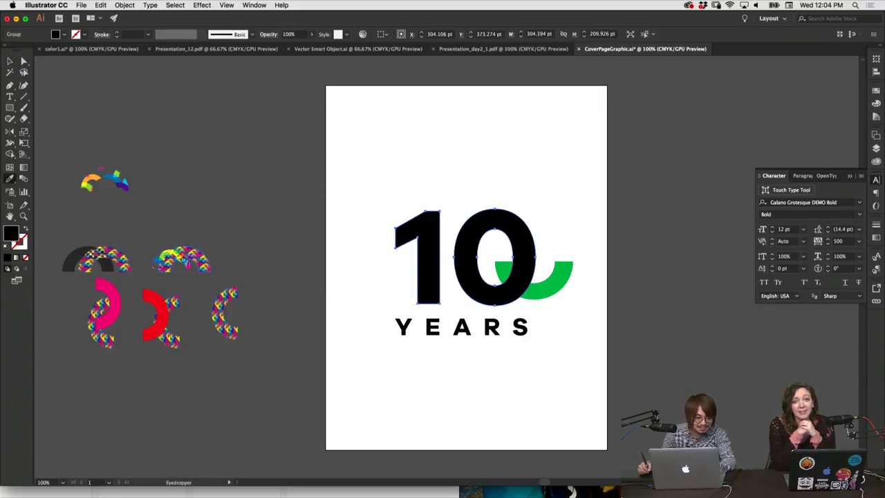
left_click(182, 261)
key("v")
key("shift+super+a")
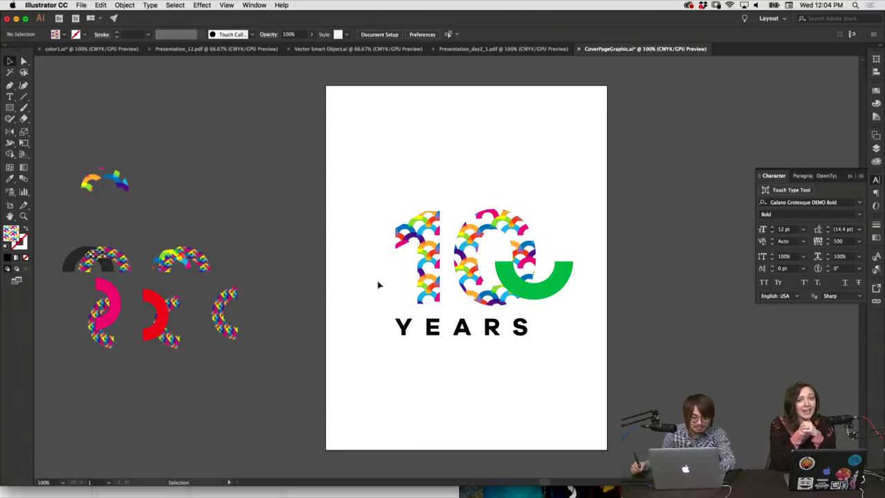
Duplicate the 10 slightly offset and fill the top copy red.
left_click_drag(430, 261, 436, 267)
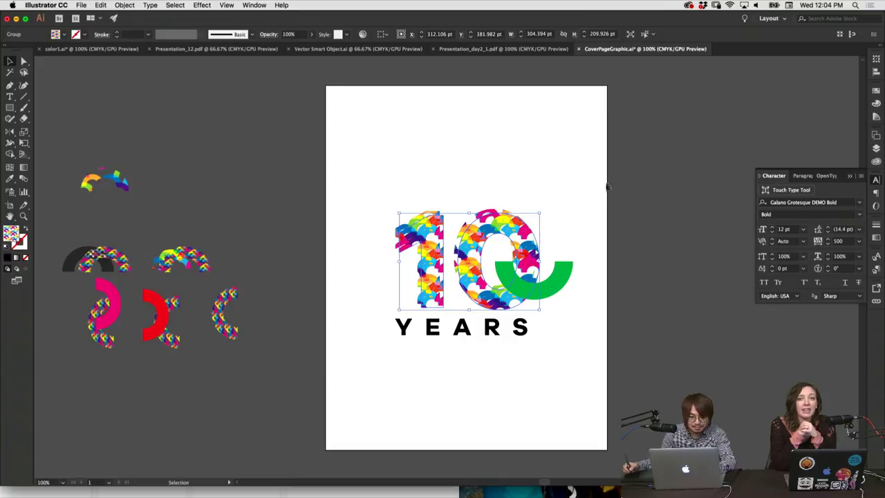
key("i")
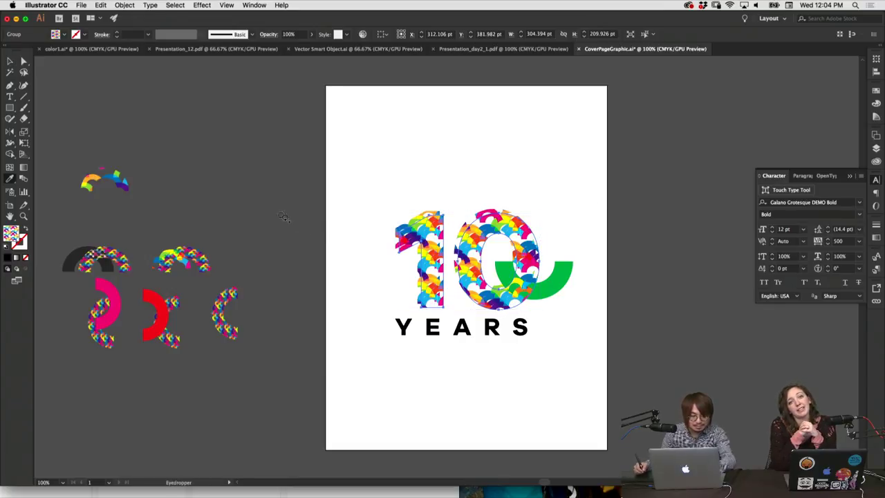
left_click(118, 185)
left_click(97, 251)
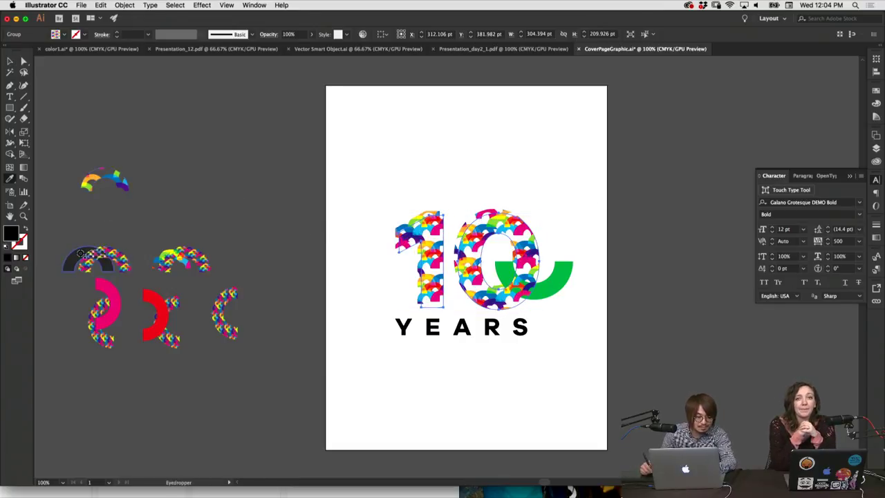
left_click(150, 293)
key("v")
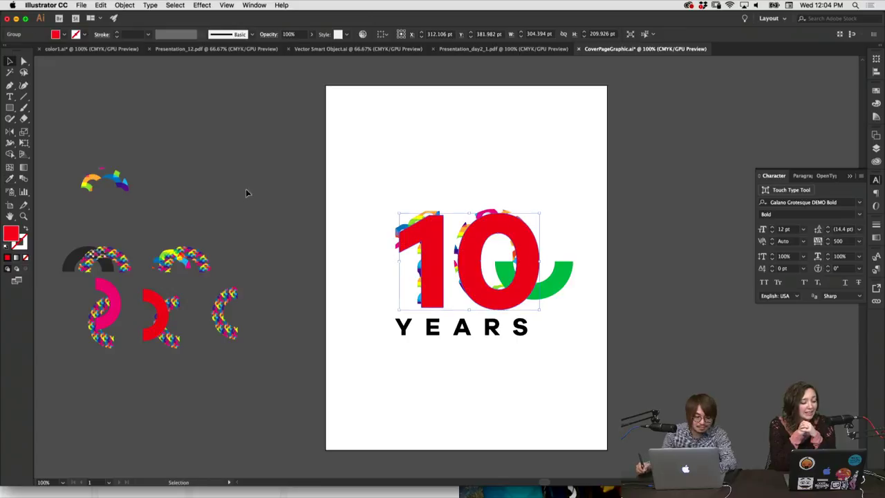
Nudge the top 10 down and right and refill it pink.
left_click(374, 228)
left_click(432, 238)
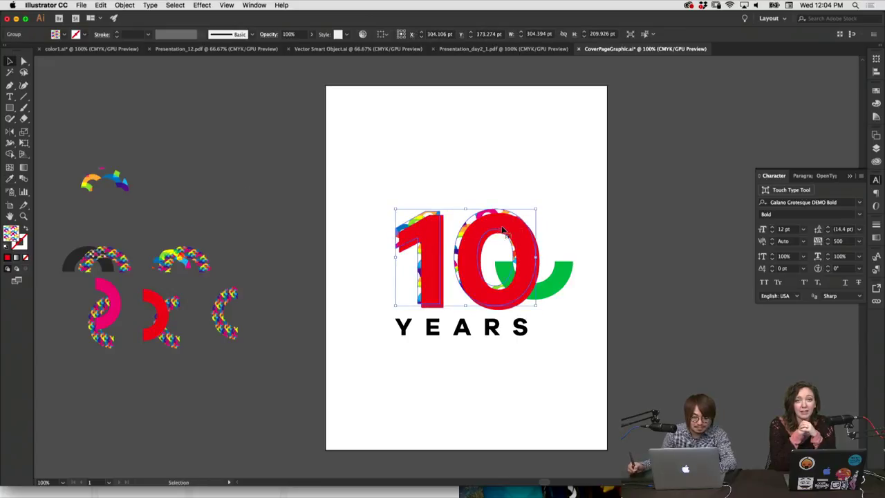
left_click_drag(441, 243, 445, 247)
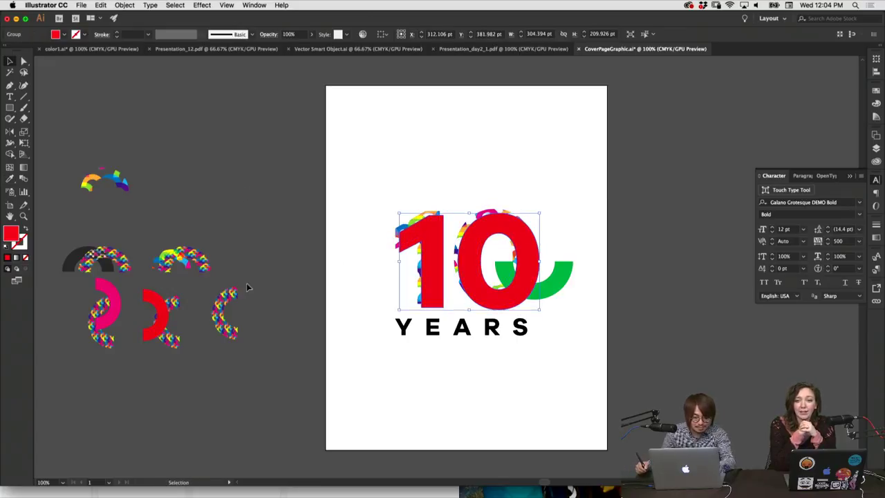
key("i")
left_click(109, 291)
key("v")
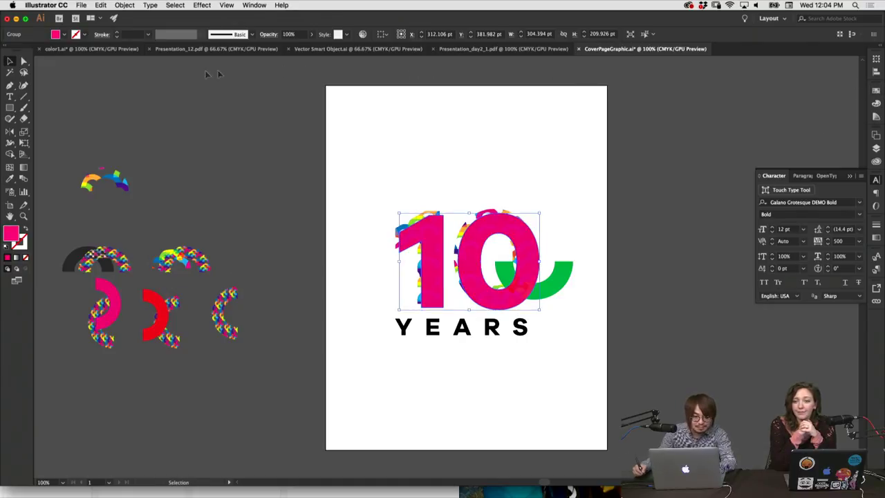
key("ctrl+Tab")
Select the top three blue POLAR logo rectangles in color1.ai.
left_click(249, 138)
scroll(362, 217, "left", 15)
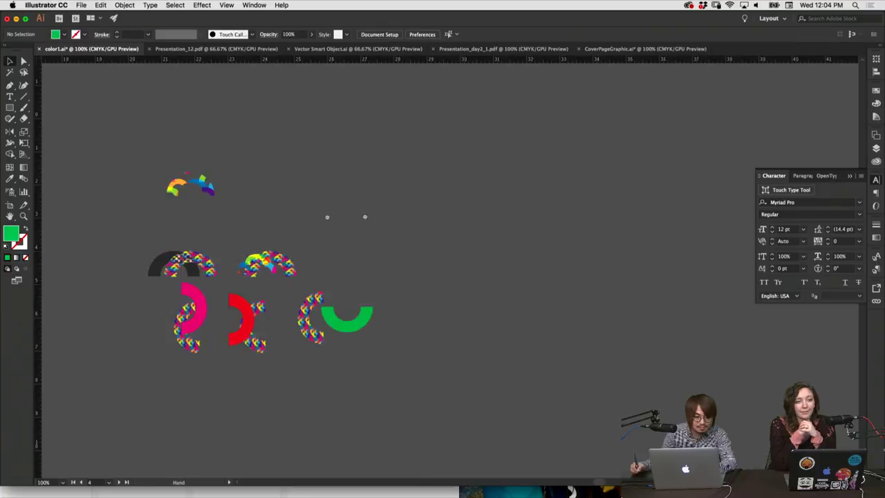
scroll(566, 271, "left", 15)
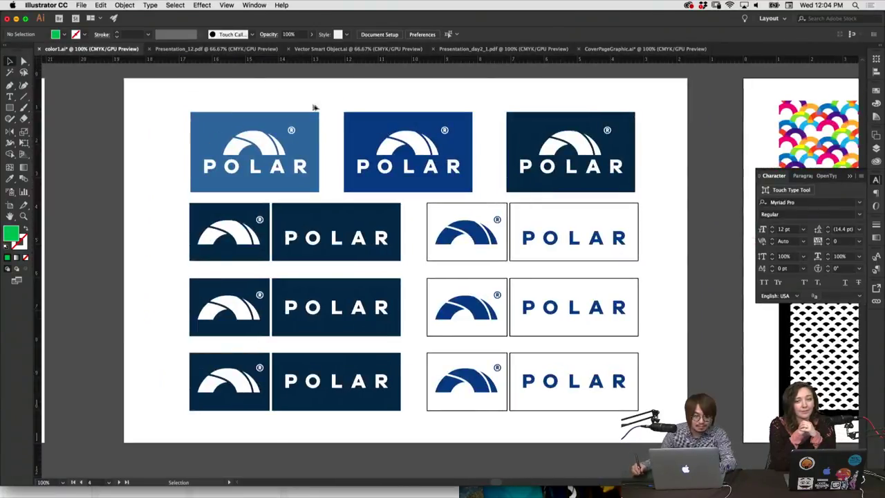
left_click(313, 107)
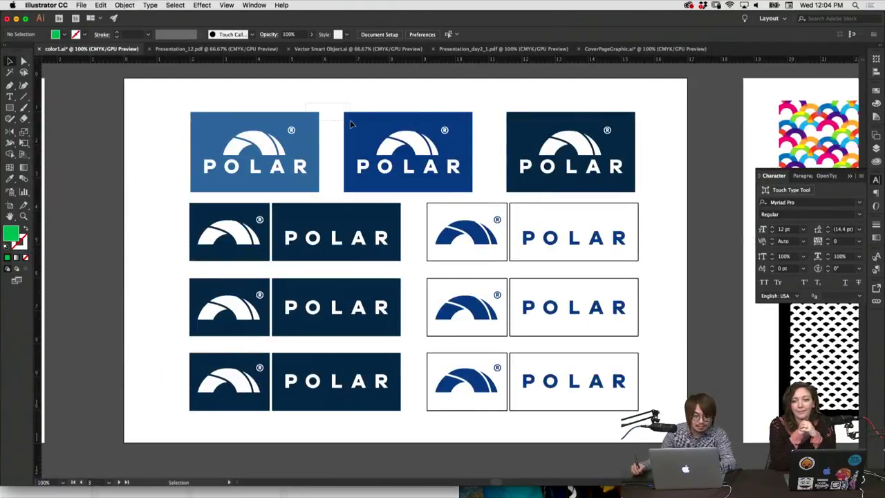
left_click_drag(512, 123, 527, 122)
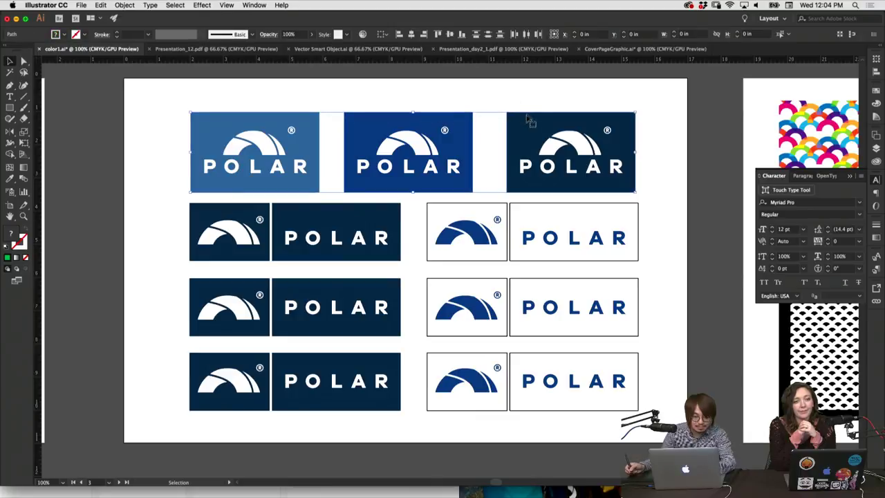
left_click(524, 109)
Paste the three blue rectangles into CoverPageGraphic.ai beside the page.
left_click(615, 49)
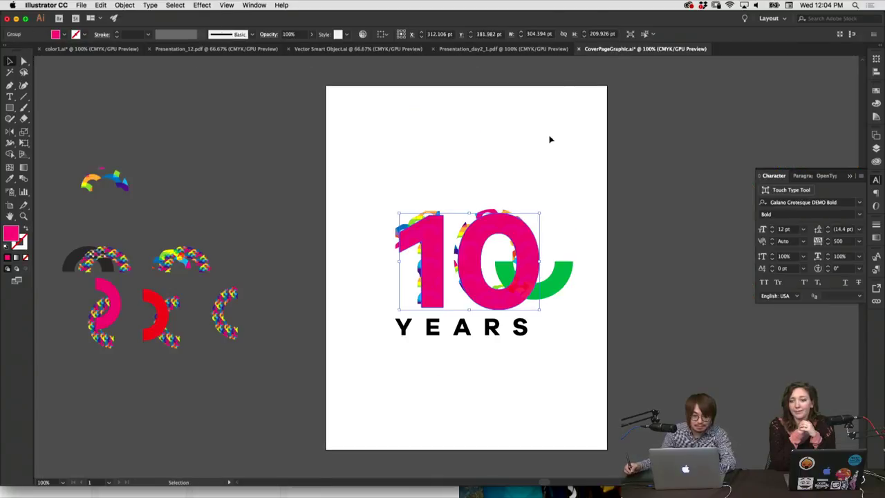
scroll(466, 155, "right", 4)
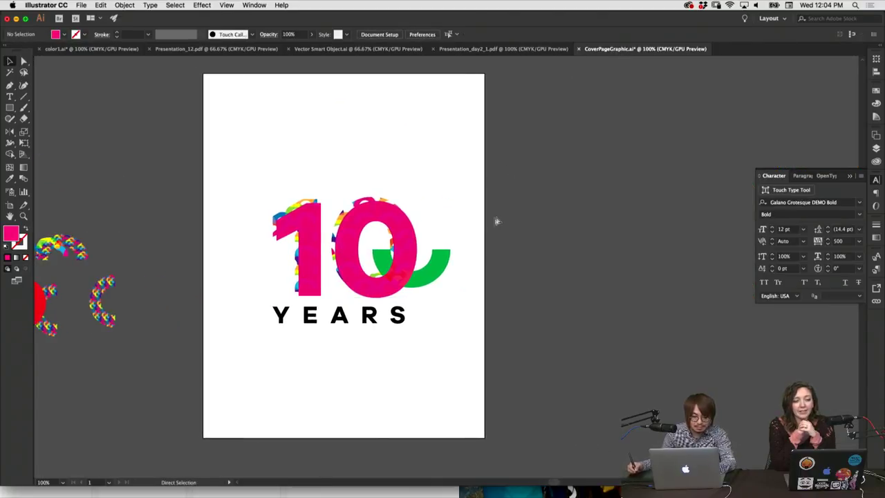
key("super+v")
left_click_drag(439, 251, 741, 119)
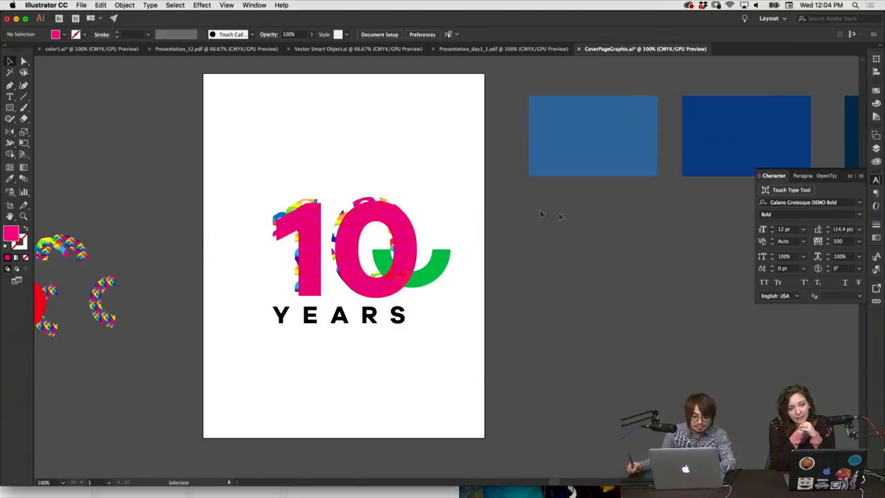
Try the blue rectangle's fill on the 10, then undo it.
left_click(417, 224)
key("i")
left_click(553, 144)
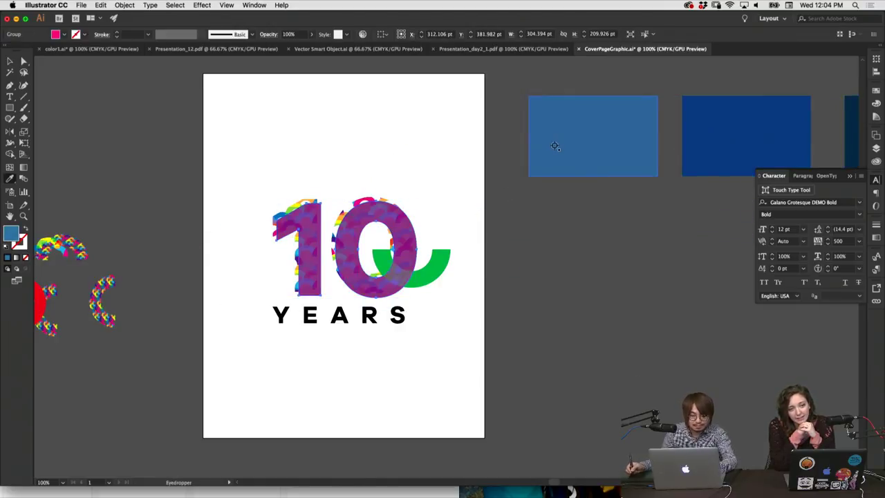
key("super+shift+a")
scroll(519, 211, "left", 2)
key("super+z")
key("super+z")
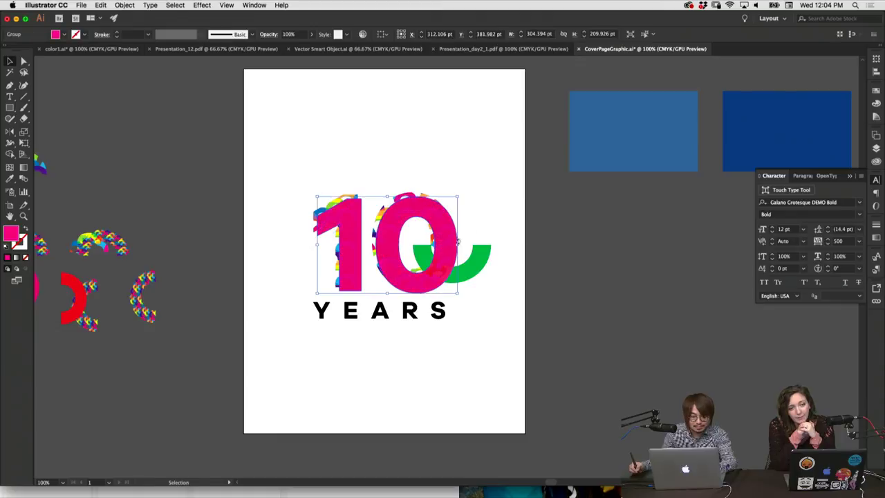
Keep the 10's blending mode at Normal and move the green arc below YEARS.
left_click(268, 35)
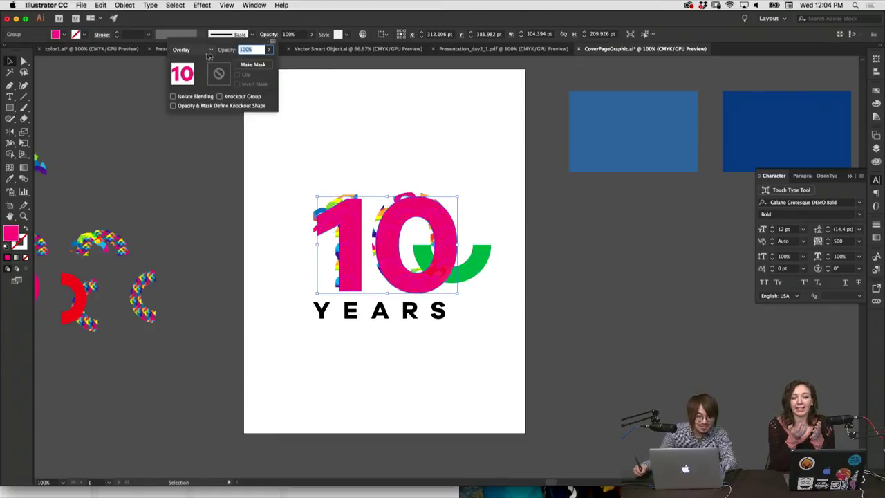
left_click(194, 50)
left_click(286, 85)
left_click_drag(477, 264, 474, 352)
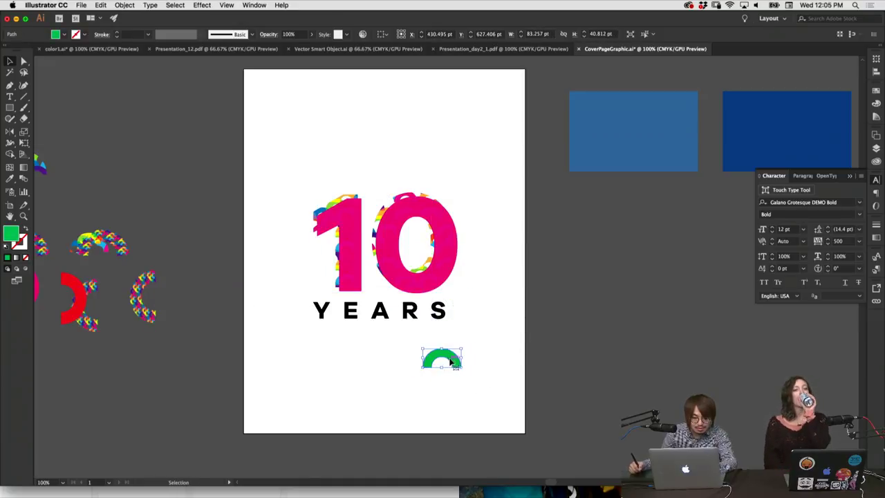
Add rotated copies of the green arc to the left and right below YEARS.
left_click_drag(443, 356, 329, 393)
left_click_drag(334, 362, 411, 402)
left_click(330, 403)
left_click(379, 374)
left_click_drag(308, 357, 290, 361)
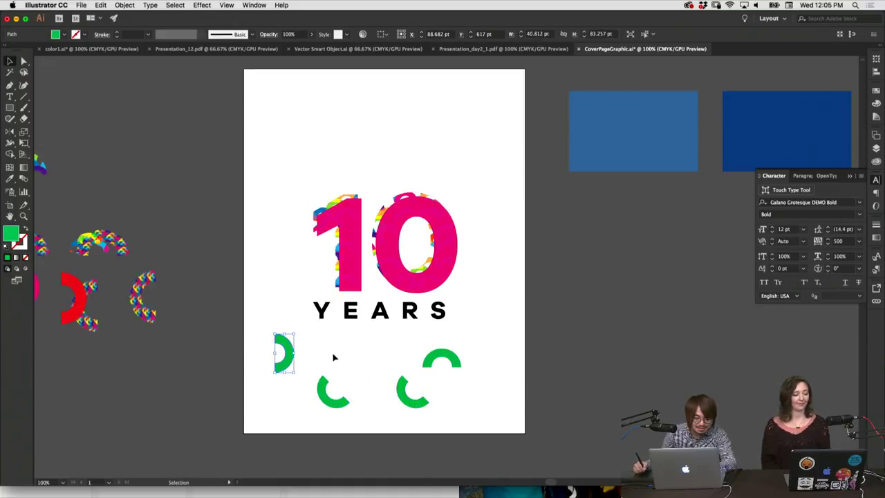
left_click(331, 357)
left_click(406, 391)
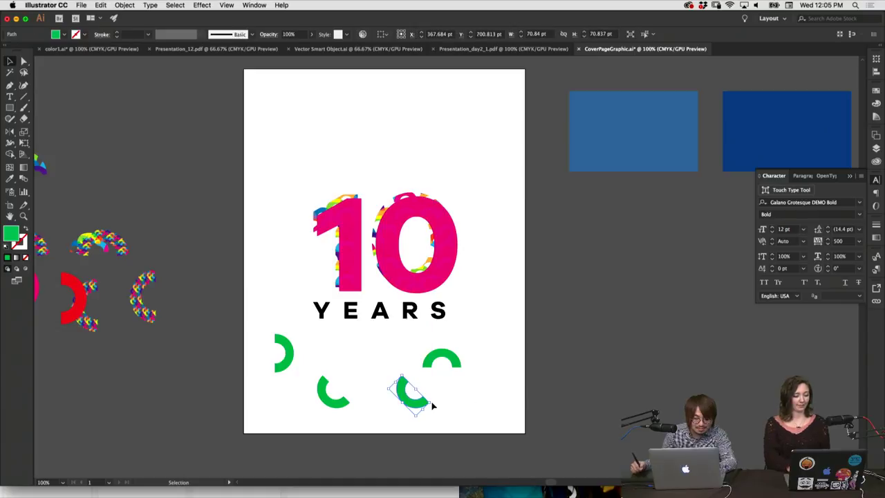
left_click_drag(436, 404, 466, 397)
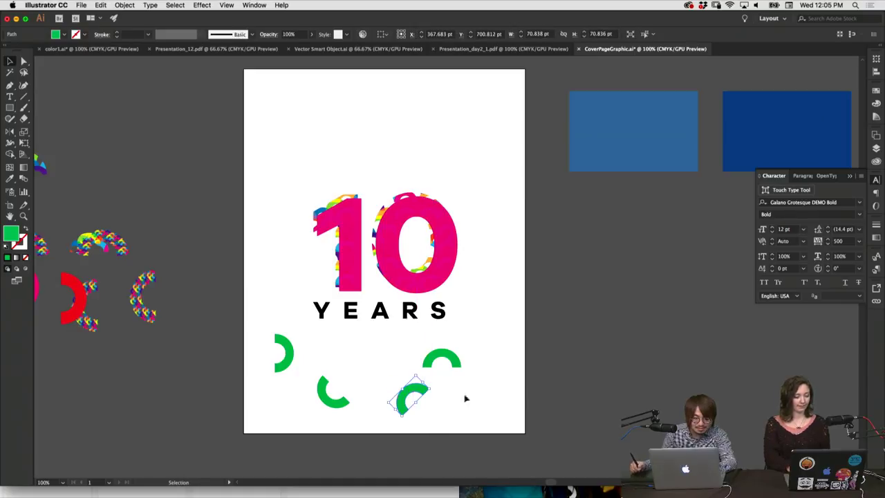
left_click(473, 336)
Return to the InDesign layout showing the updated cover.
left_click_drag(473, 337, 488, 355)
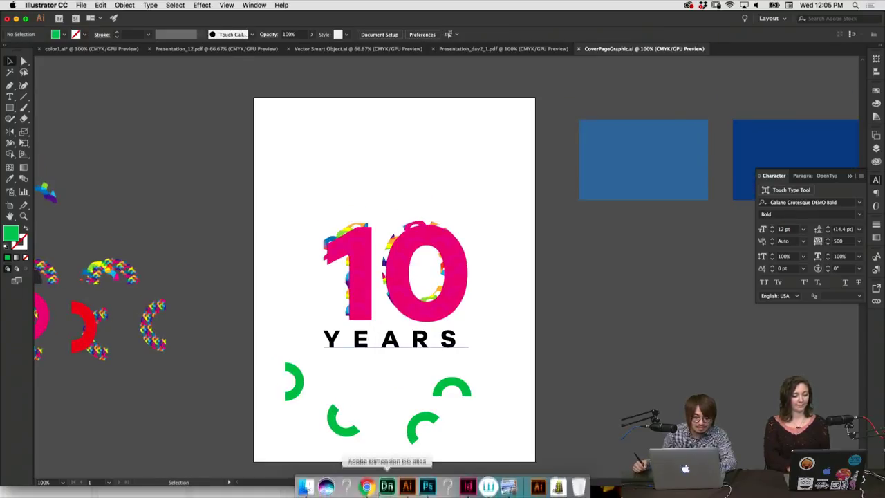
key("v")
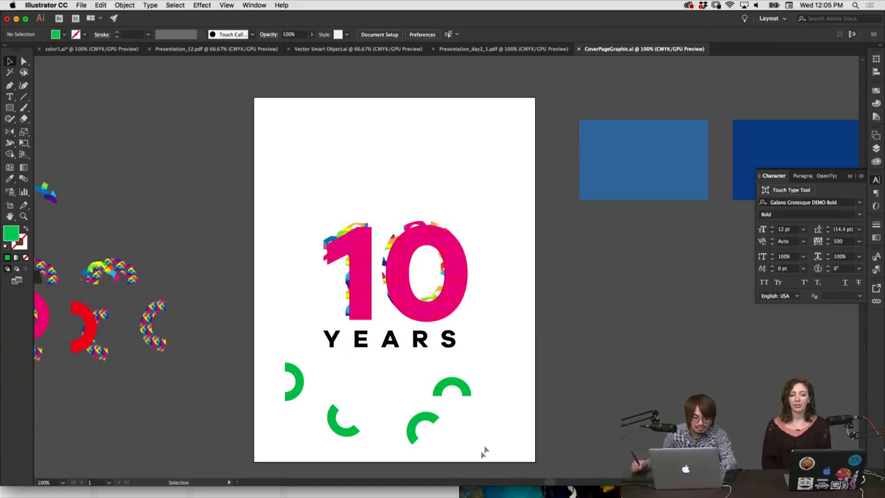
left_click(468, 486)
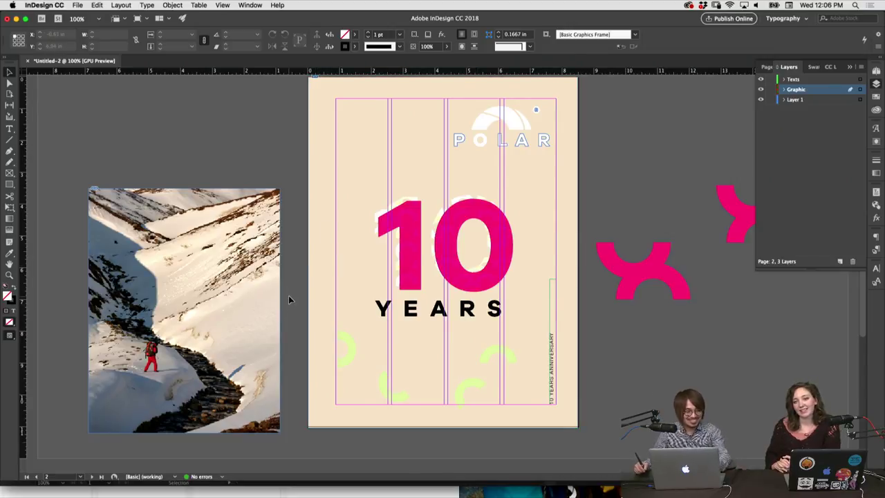
Rotate the small pink arc 90° into a C and move it slightly up-left.
left_click_drag(289, 294, 249, 335)
scroll(278, 304, "up", 10)
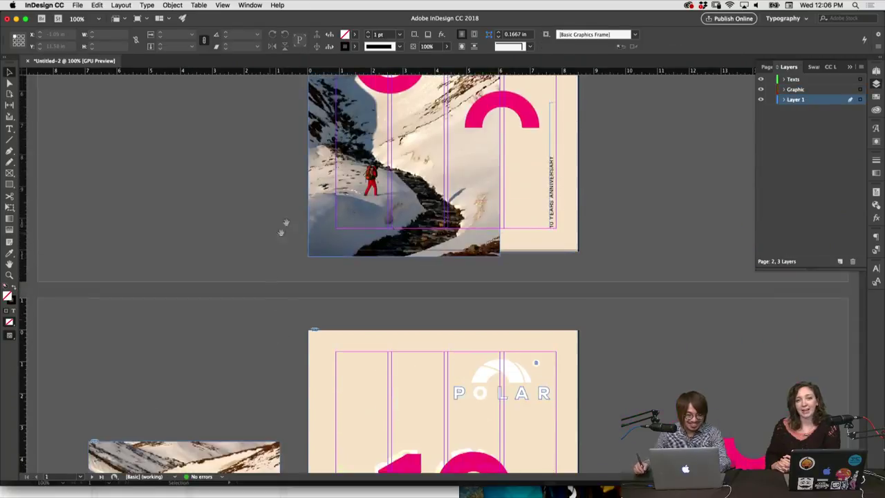
scroll(277, 305, "up", 2)
left_click_drag(350, 230, 401, 221)
left_click(425, 178)
left_click_drag(396, 178, 385, 175)
left_click(413, 173)
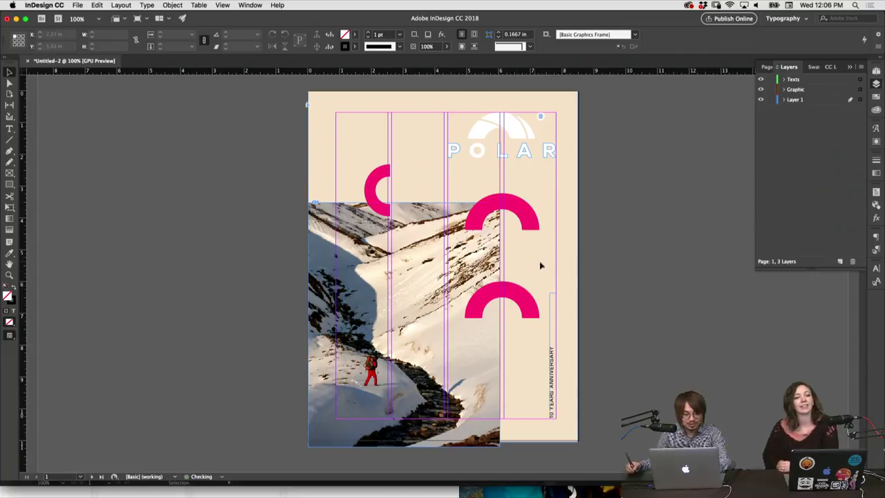
Position the D-shaped pink arc on the photo and shrink it about its centre.
scroll(532, 277, "down", 5)
scroll(514, 304, "up", 3)
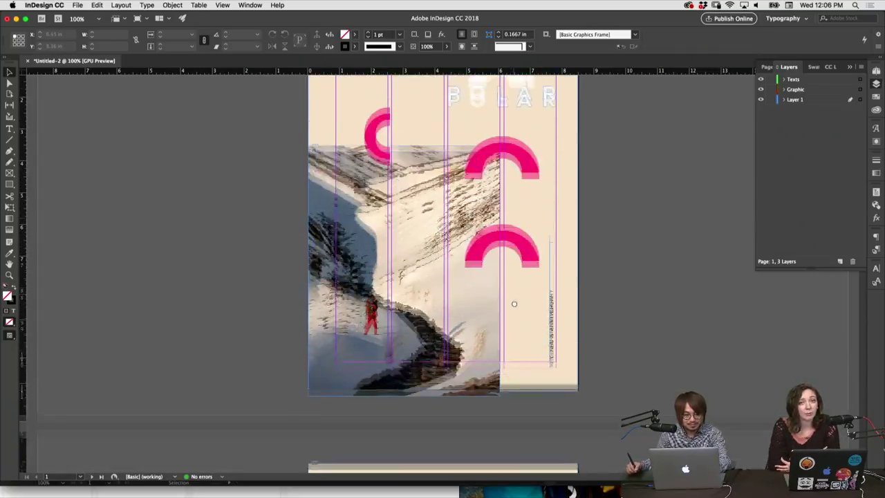
left_click(534, 265)
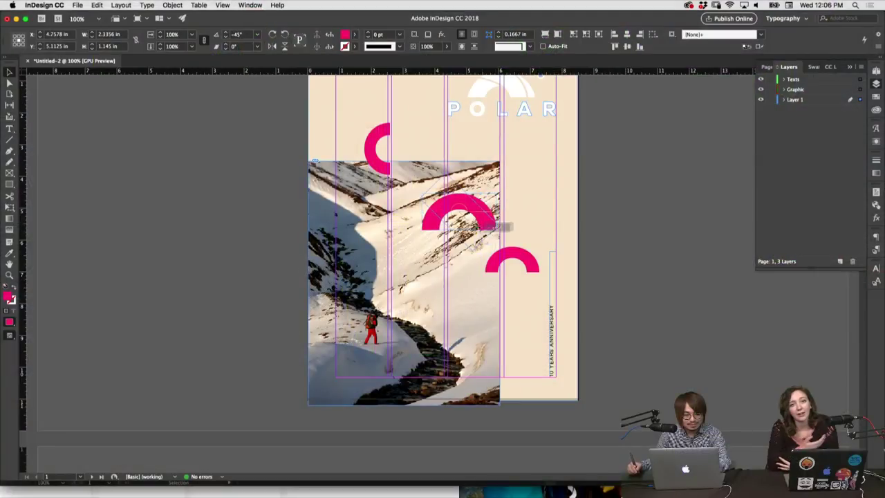
left_click_drag(482, 232, 477, 170)
left_click_drag(474, 200, 511, 411)
scroll(543, 199, "up", 2)
Reposition the lower-right arc, then paste a large pink arc over the photo's left edge.
left_click(527, 370)
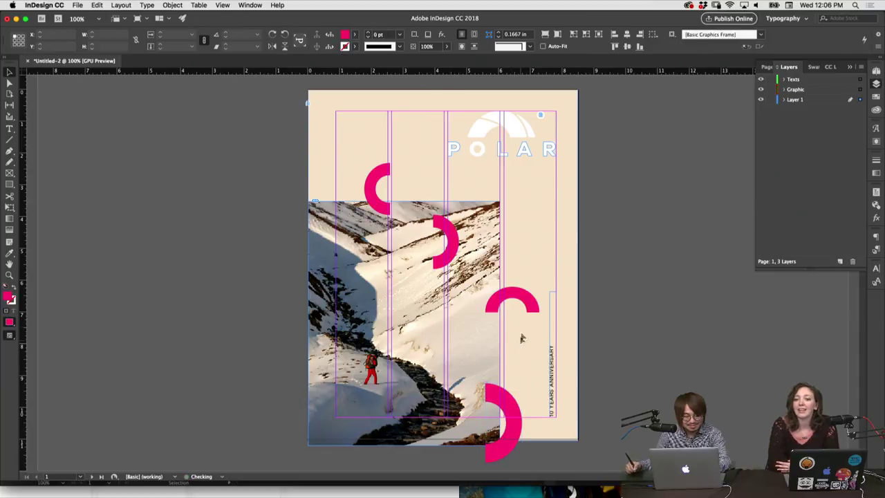
left_click_drag(528, 304, 516, 322)
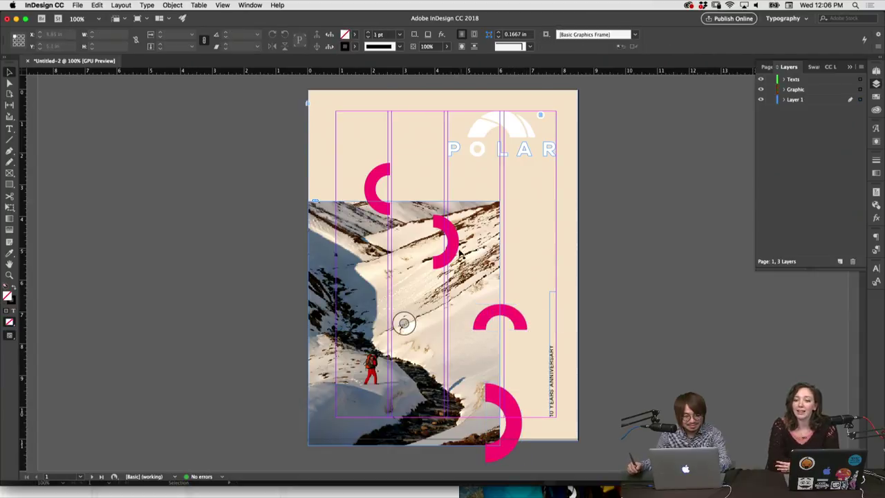
key("super+v")
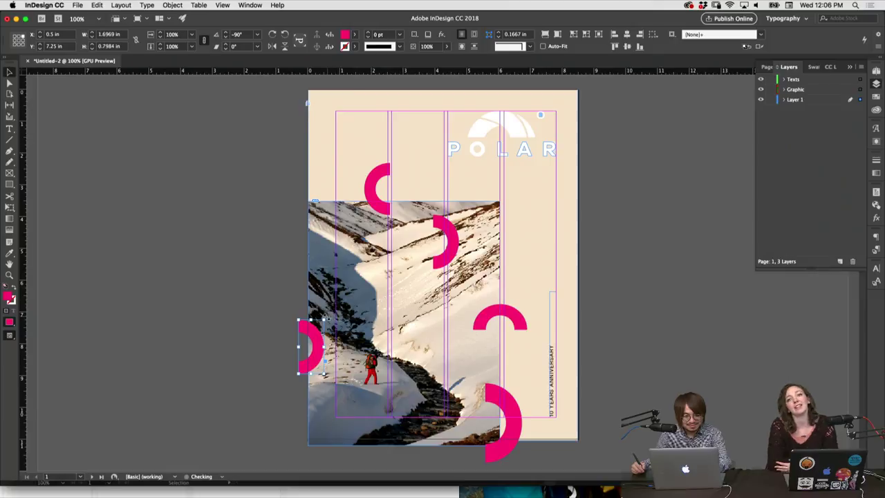
left_click_drag(325, 335, 395, 297)
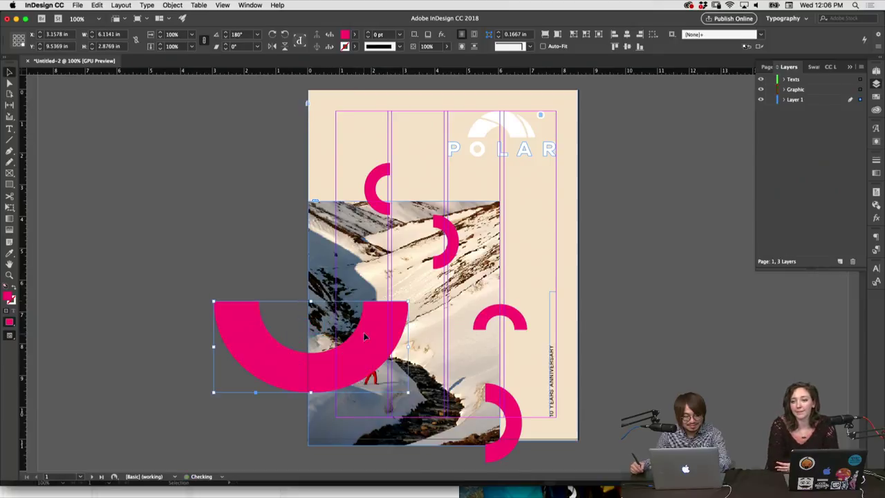
left_click_drag(366, 330, 336, 231)
left_click_drag(325, 312, 322, 304)
left_click(292, 351)
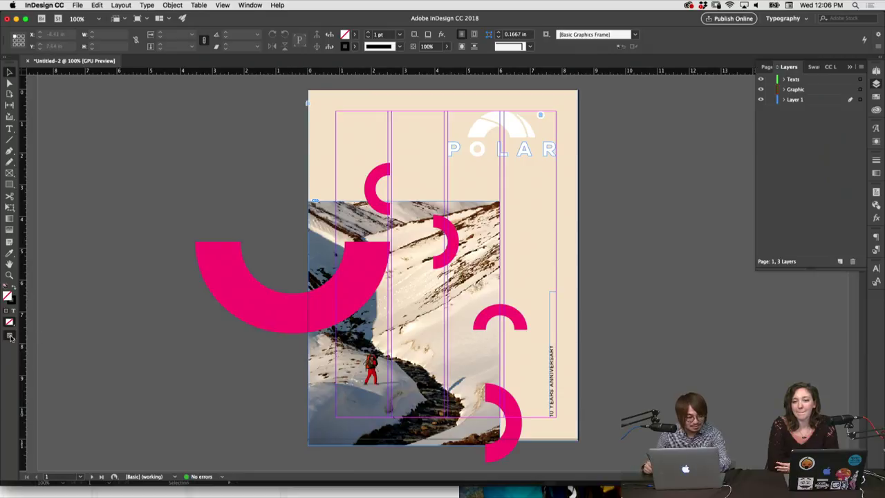
Switch to Preview screen mode and move two small arcs together into an S.
left_click_drag(10, 337, 31, 351)
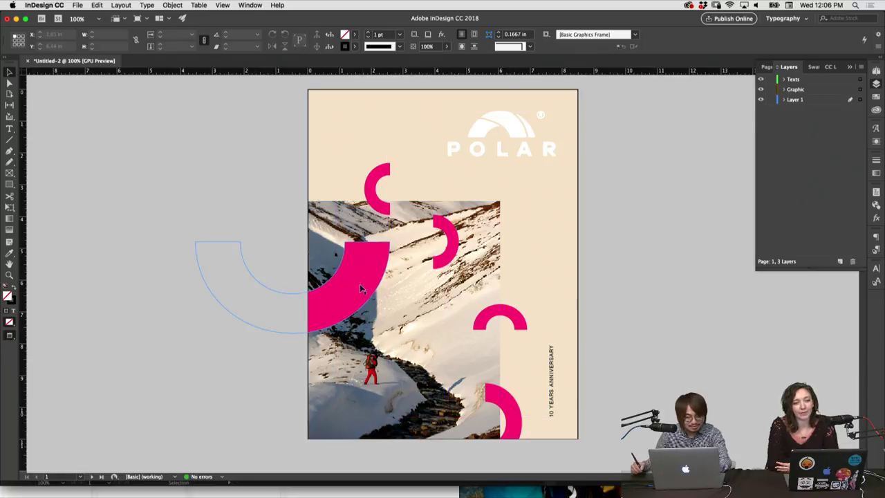
left_click_drag(380, 183, 402, 148)
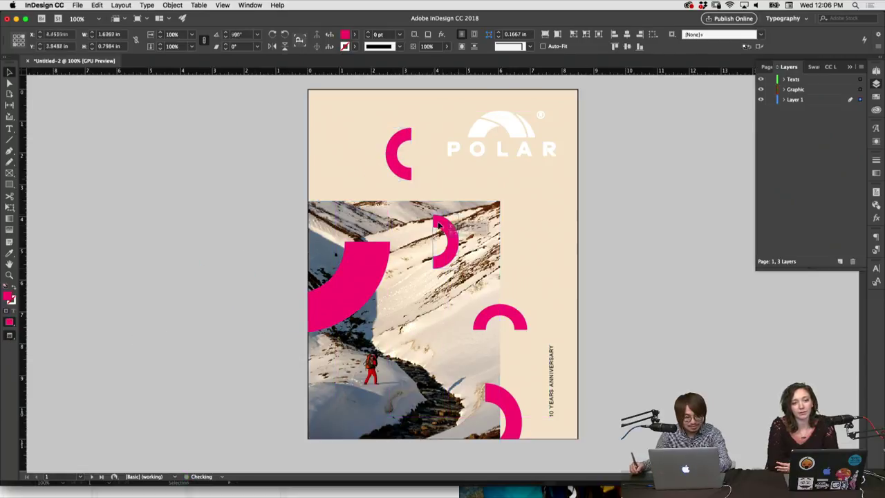
left_click_drag(438, 226, 400, 170)
left_click(475, 197)
scroll(475, 197, "down", 1)
left_click_drag(524, 300, 573, 269)
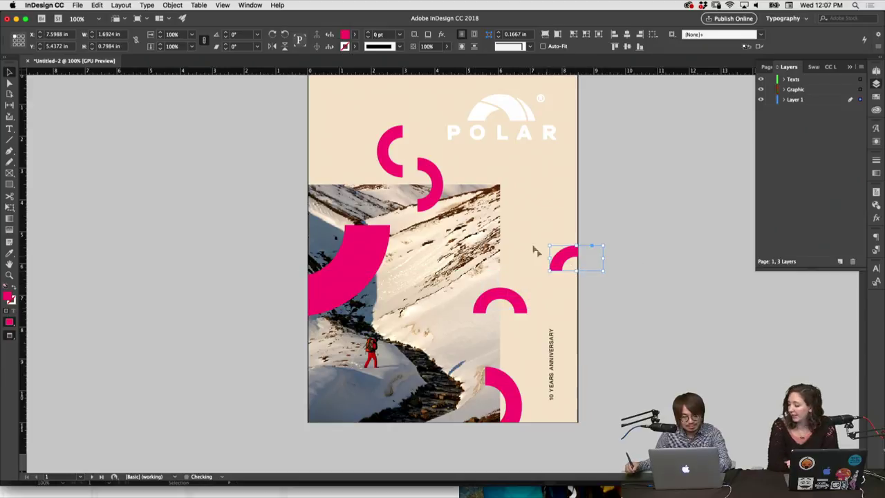
left_click(536, 251)
Select the linked CoverPageGraphic.ai frame on page 2 and open it in Illustrator.
scroll(510, 272, "down", 5)
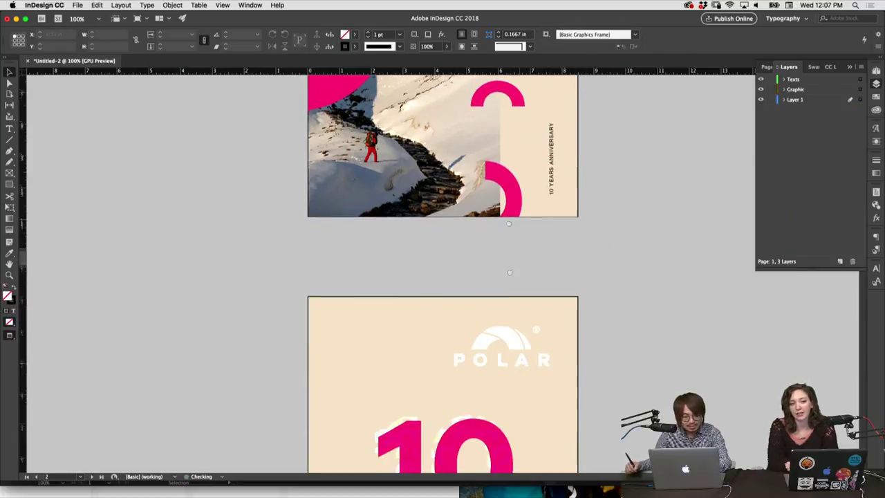
scroll(509, 273, "down", 6)
left_click(443, 244)
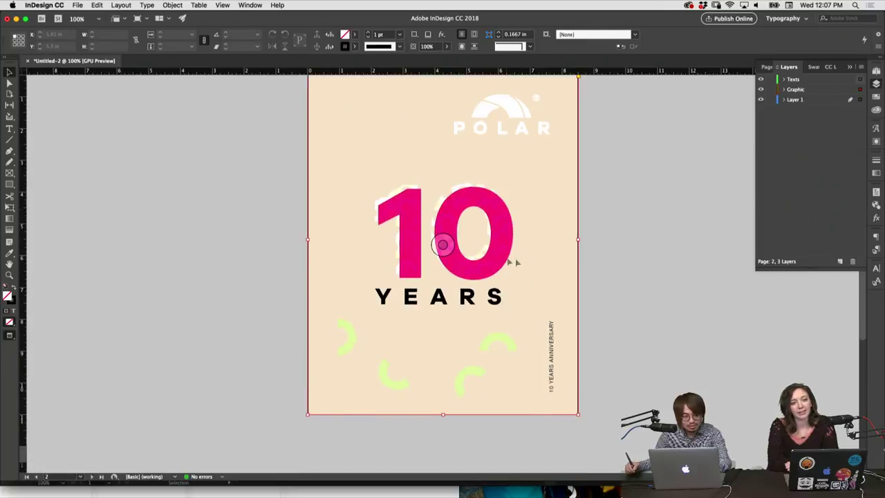
scroll(533, 282, "up", 1)
left_click_drag(533, 282, 446, 292)
key("super+z")
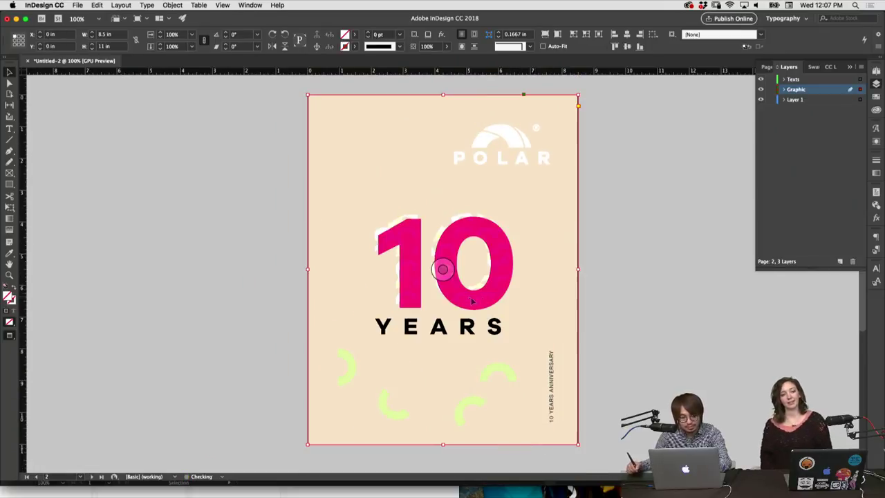
left_click(599, 270)
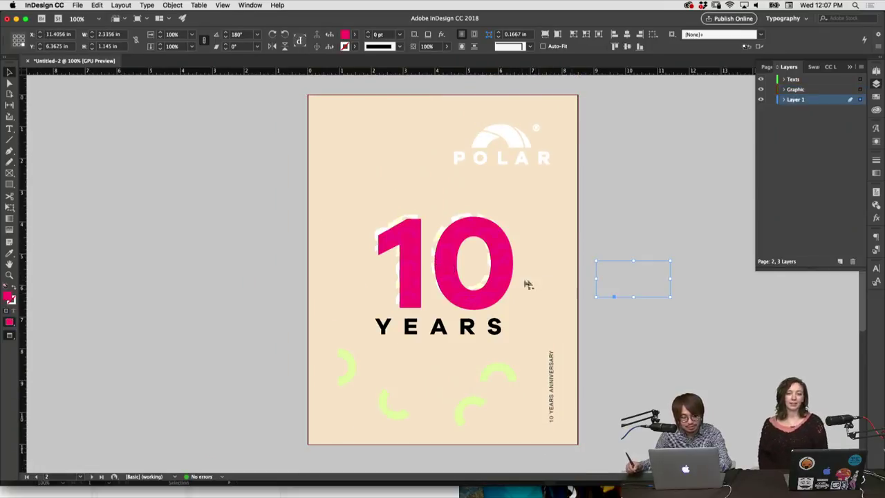
left_click(573, 315)
left_click(495, 307)
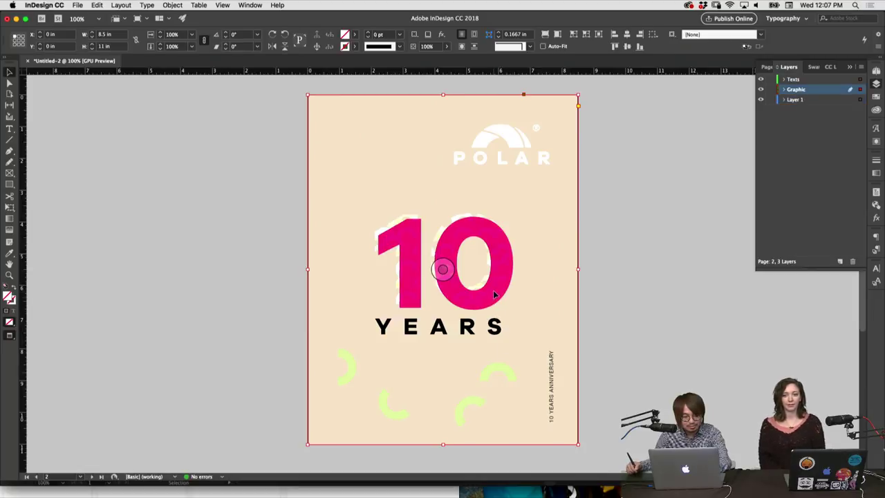
key("super+Tab")
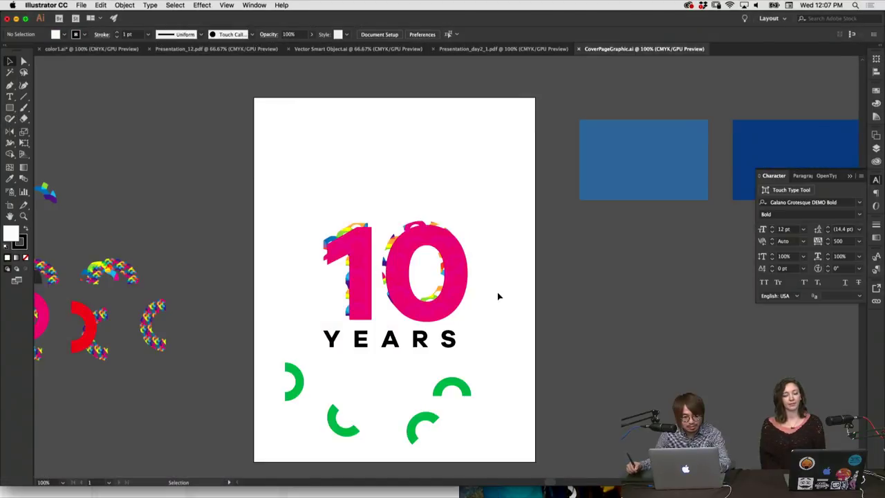
Check the cover graphic in Illustrator, then bring InDesign's page 2 cover back to the front.
left_click_drag(495, 277, 522, 251)
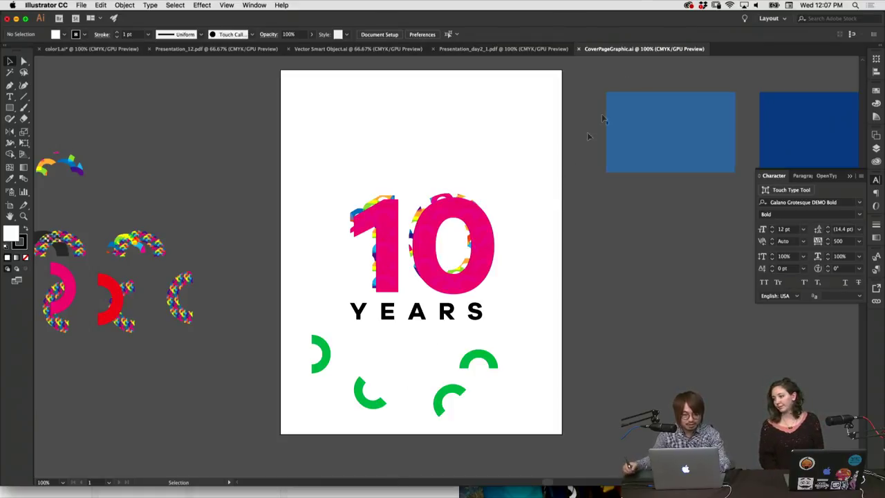
left_click(460, 482)
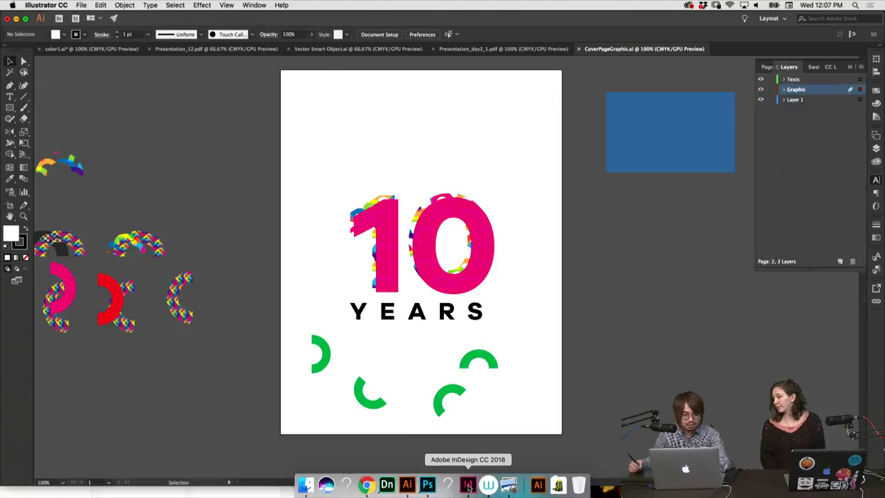
left_click_drag(614, 266, 601, 263)
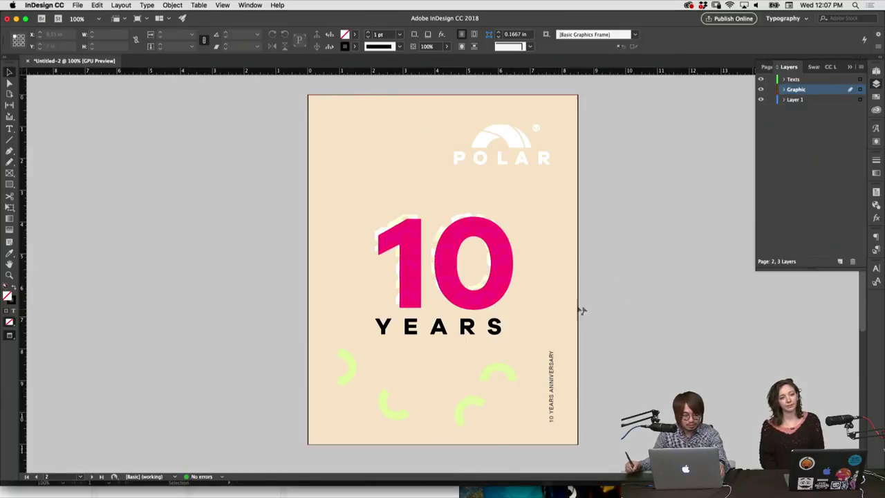
left_click(535, 303)
key("super+Tab")
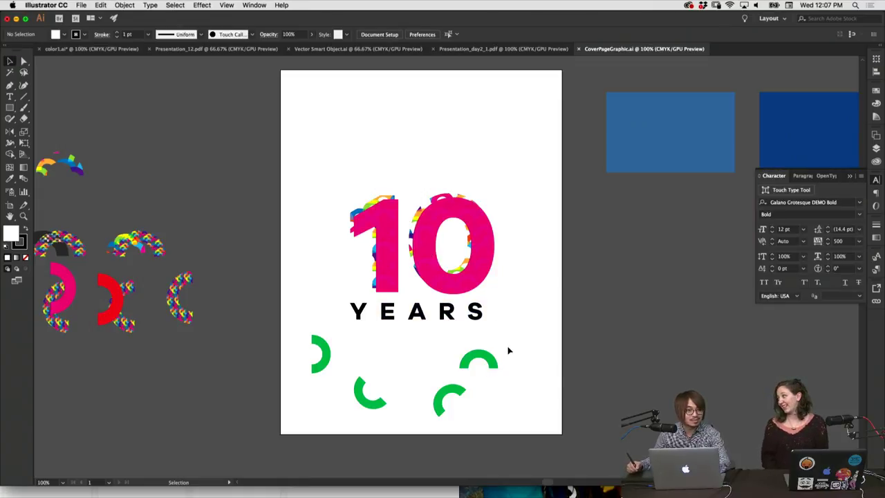
scroll(508, 334, "up", 2)
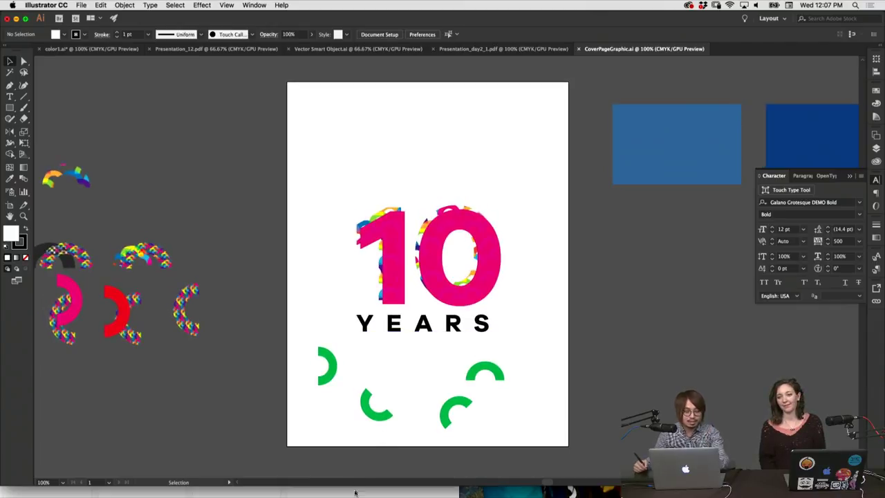
mouse_move(408, 487)
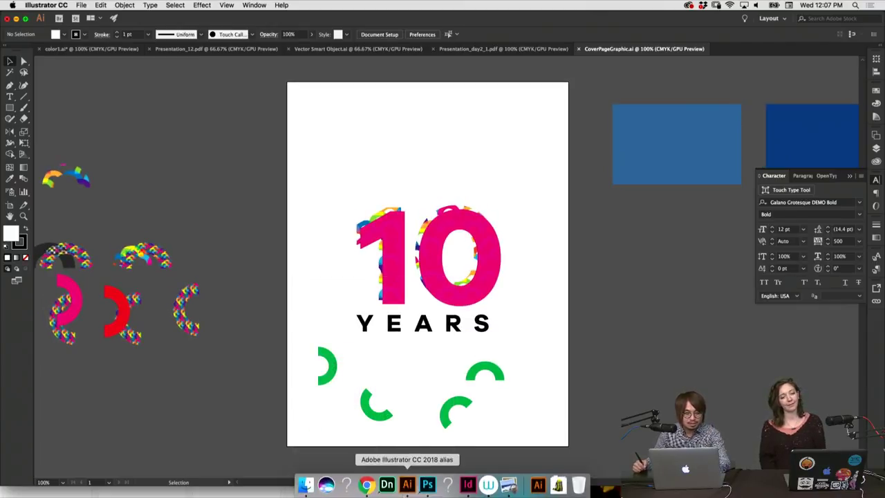
left_click(467, 485)
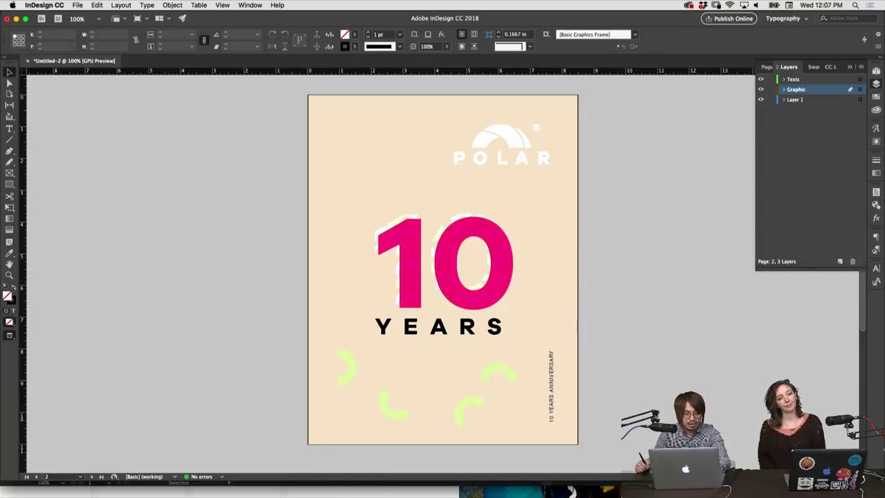
mouse_move(387, 487)
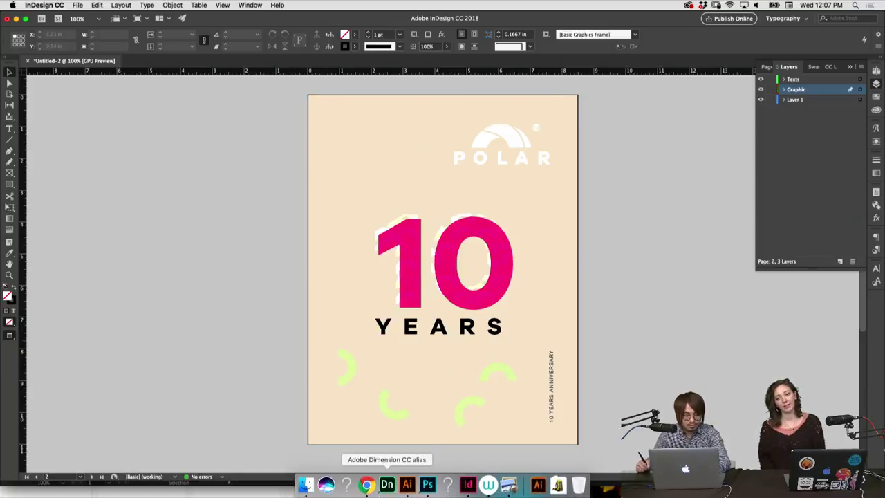
Drag the backpack PSD from Finder's Adobe Stock Psd folder onto the cover, then undo it.
left_click(305, 485)
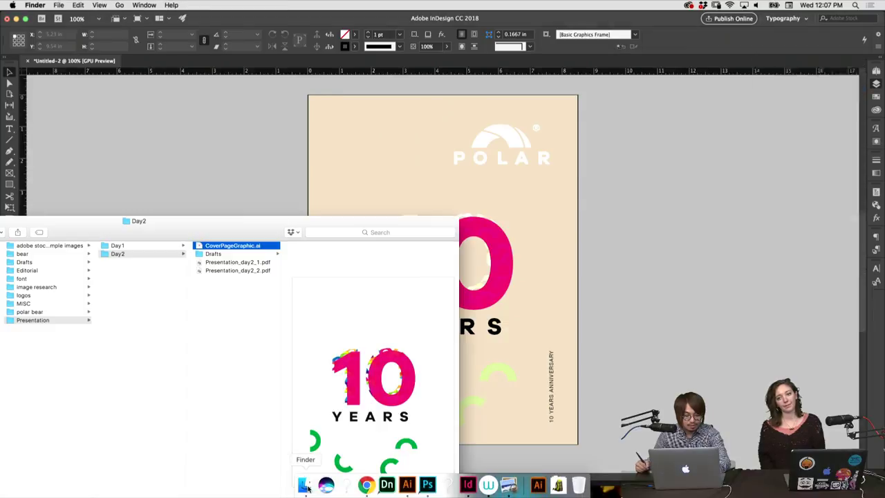
left_click_drag(273, 232, 280, 227)
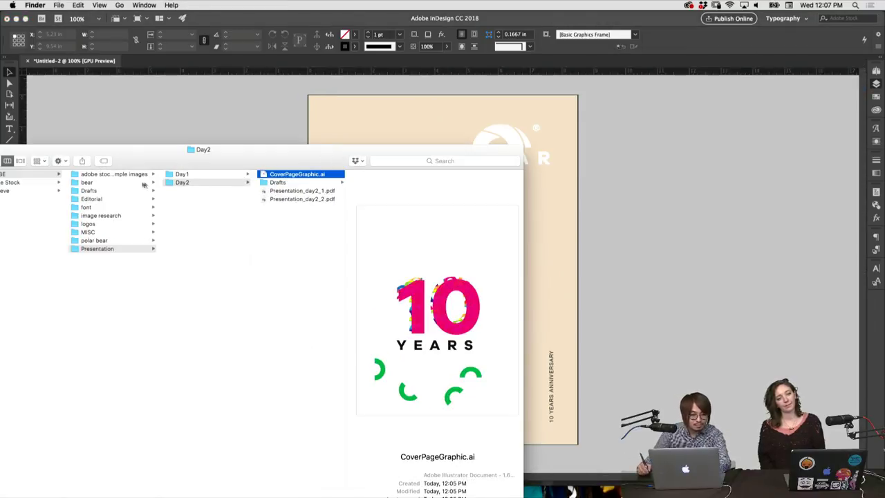
left_click(131, 197)
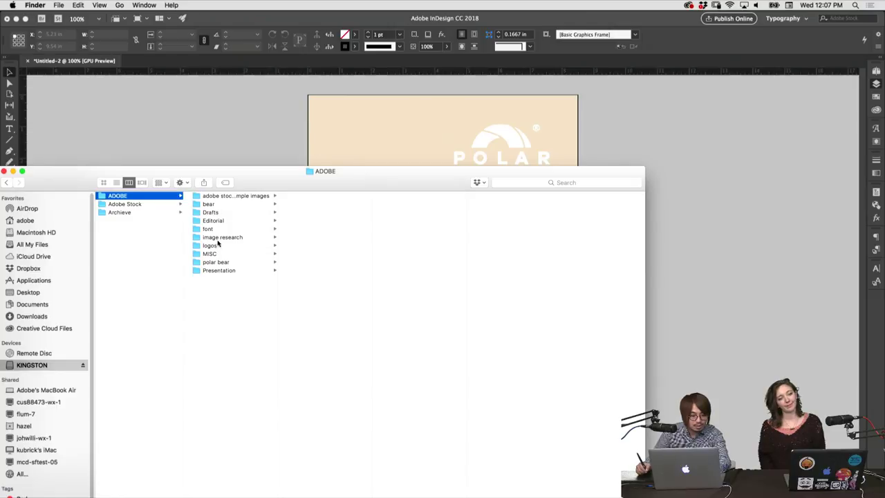
left_click(138, 205)
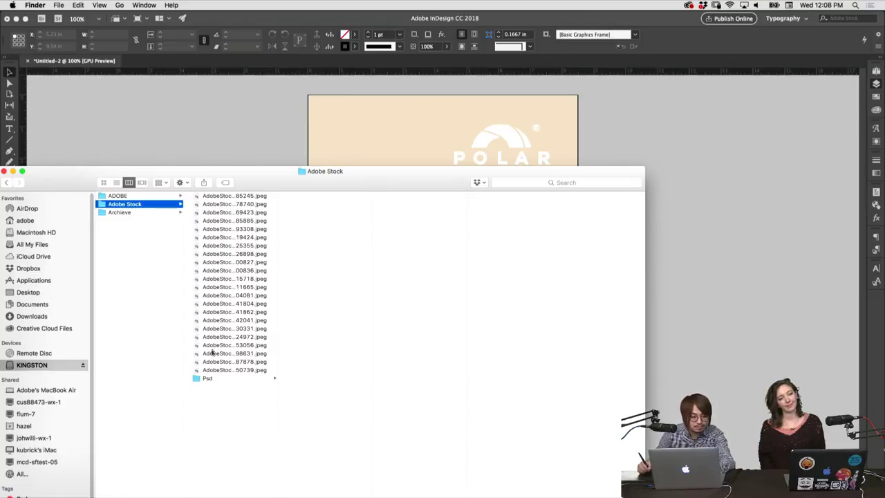
left_click(207, 378)
left_click(312, 204)
left_click(318, 196)
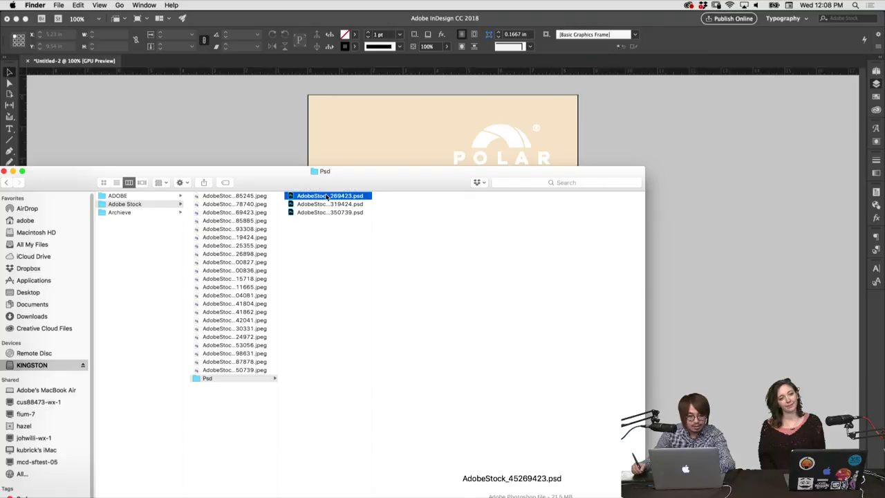
left_click_drag(349, 199, 369, 140)
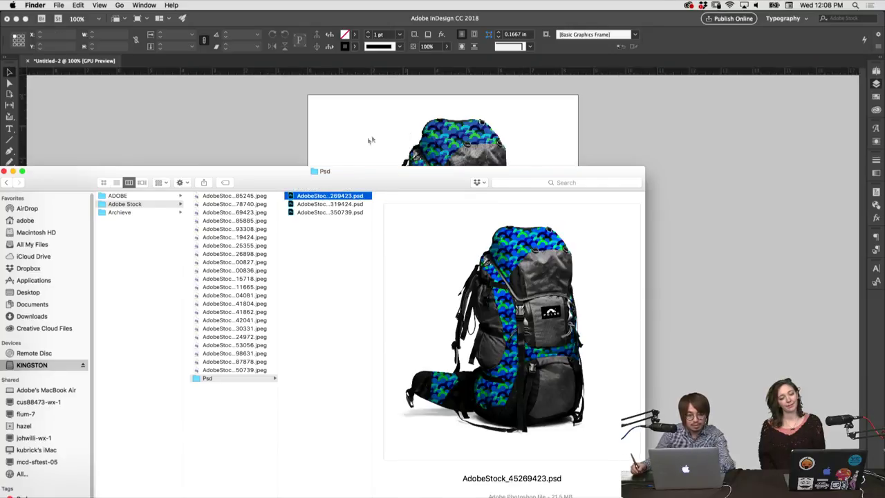
left_click(286, 152)
key("super+z")
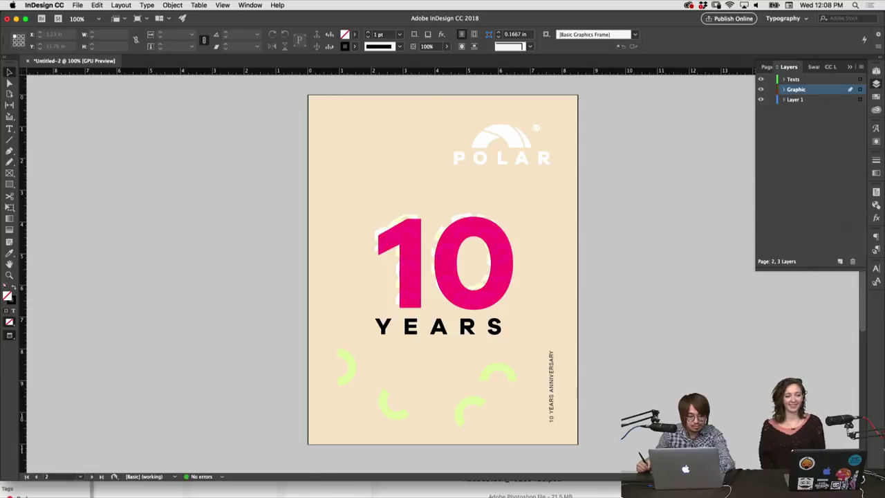
Use File > Place in InDesign to select and open CoverPageGraphic.ai.
left_click(306, 482)
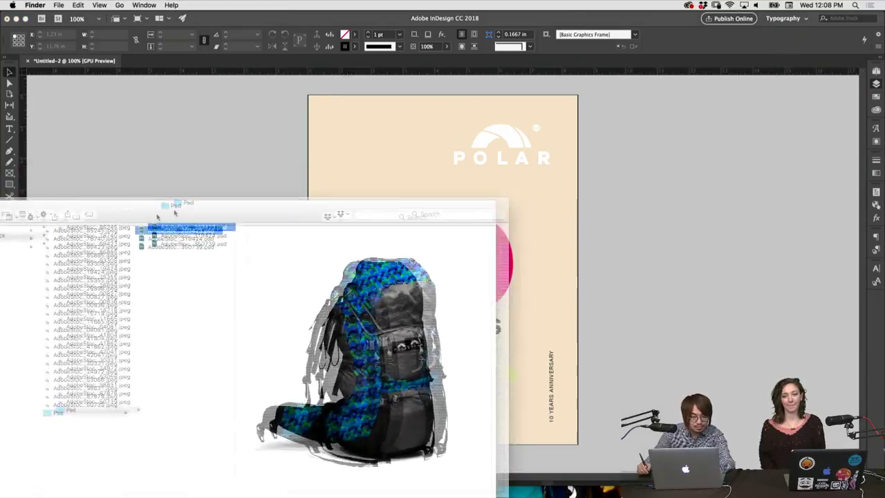
left_click_drag(142, 228, 118, 269)
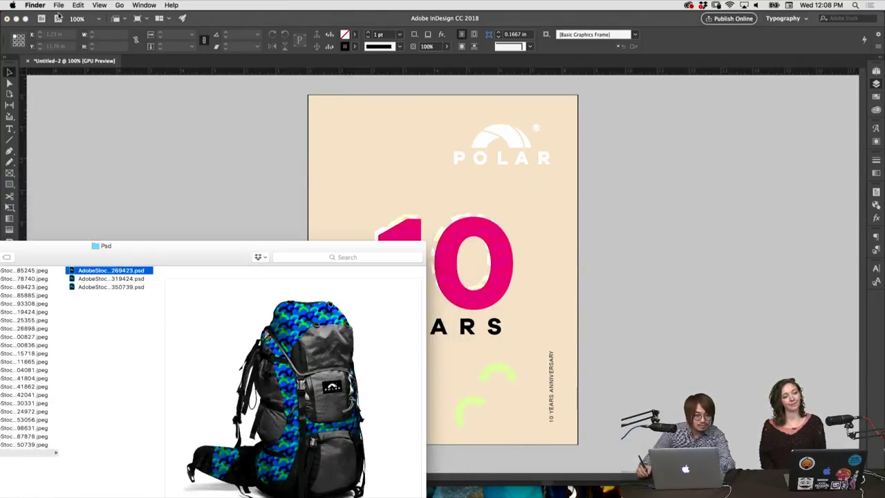
left_click(129, 61)
left_click(77, 5)
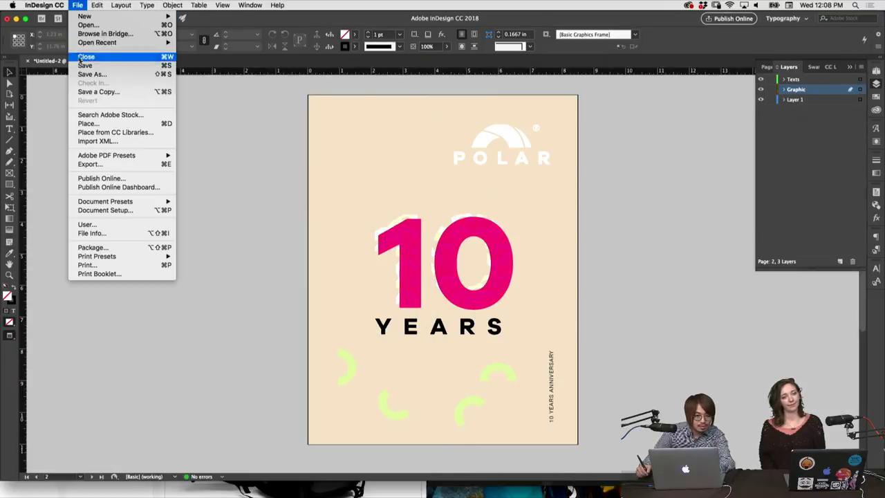
left_click(89, 123)
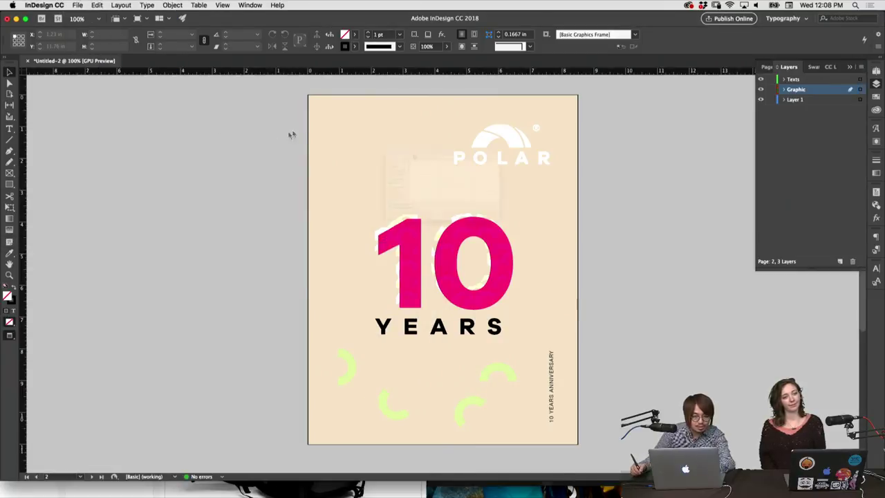
left_click(429, 107)
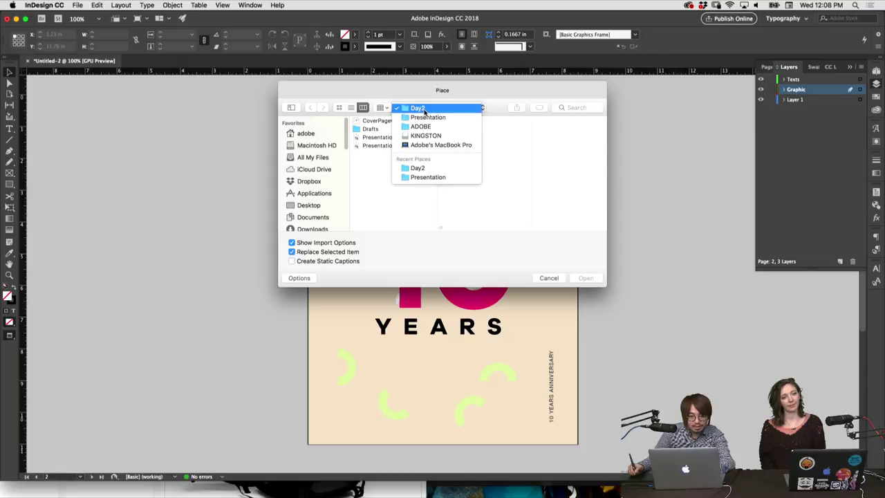
key("Escape")
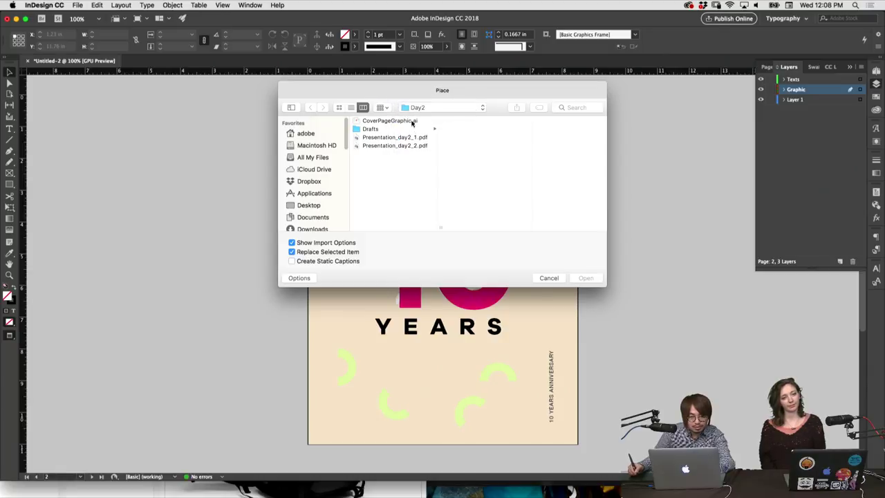
left_click(413, 121)
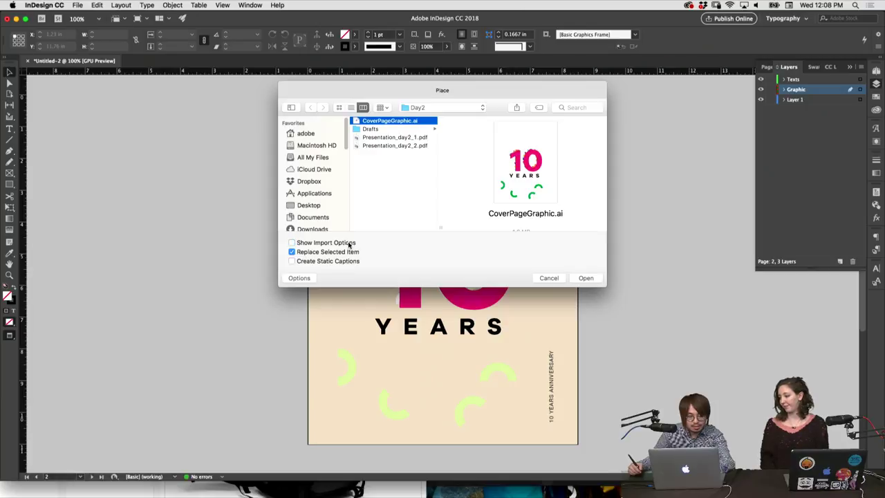
left_click(586, 278)
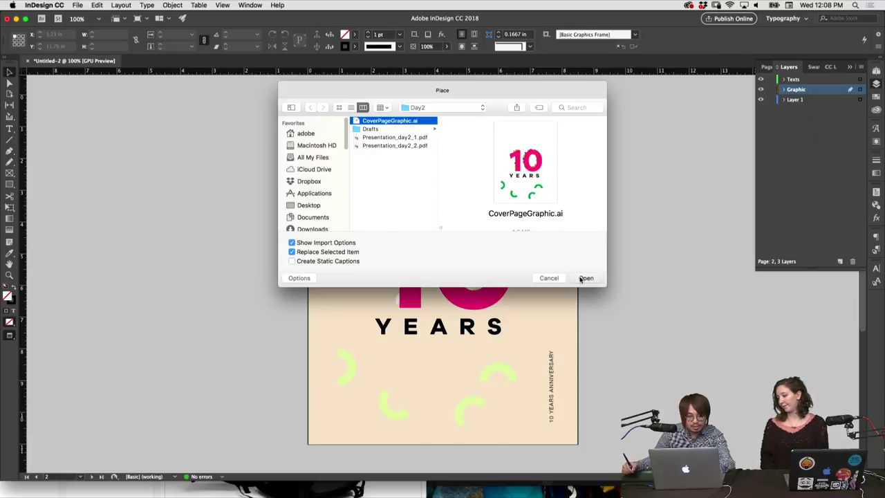
Keep the import option Crop to: Crop, after briefly trying Trim, and confirm.
left_click_drag(409, 168, 328, 134)
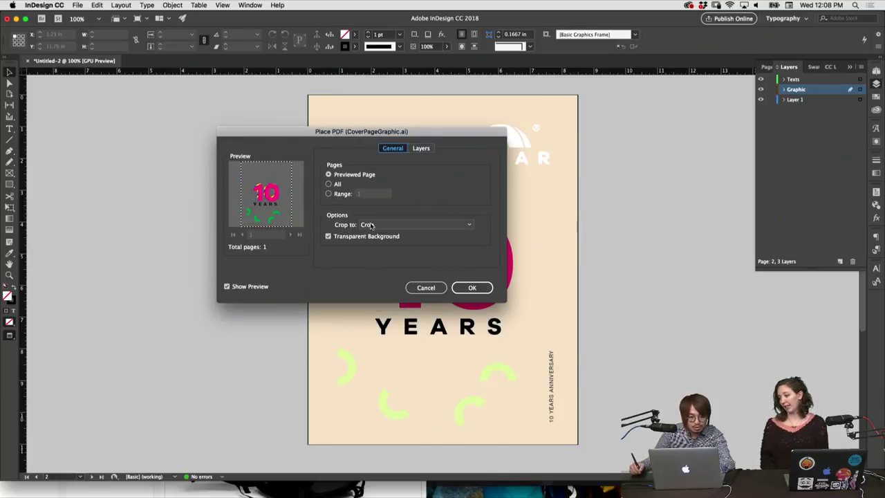
left_click(387, 224)
left_click(379, 268)
left_click(383, 225)
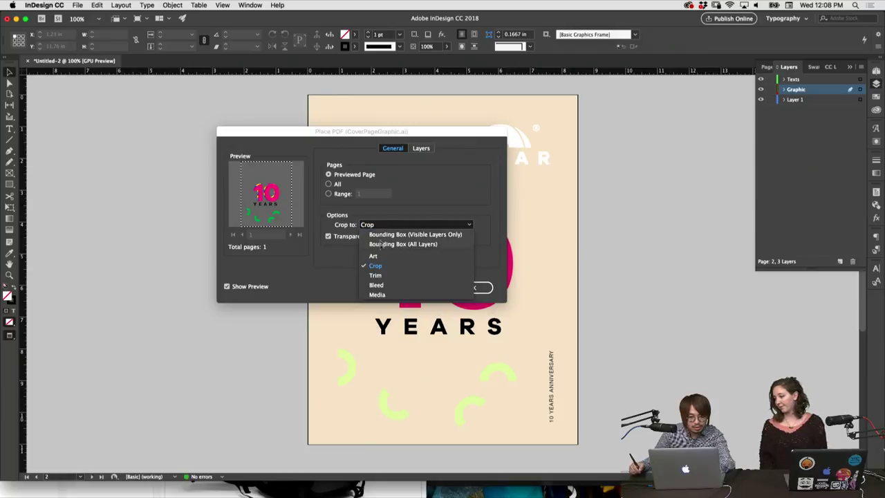
left_click(380, 282)
left_click(384, 224)
left_click(379, 270)
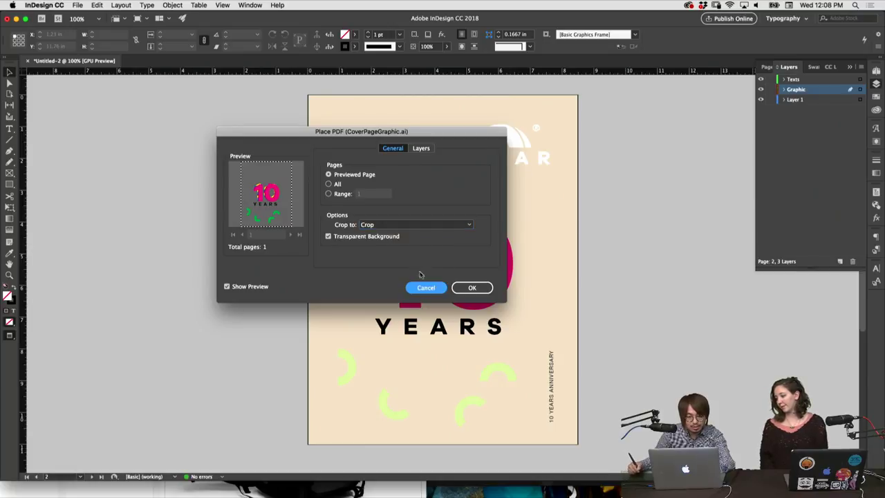
left_click(469, 287)
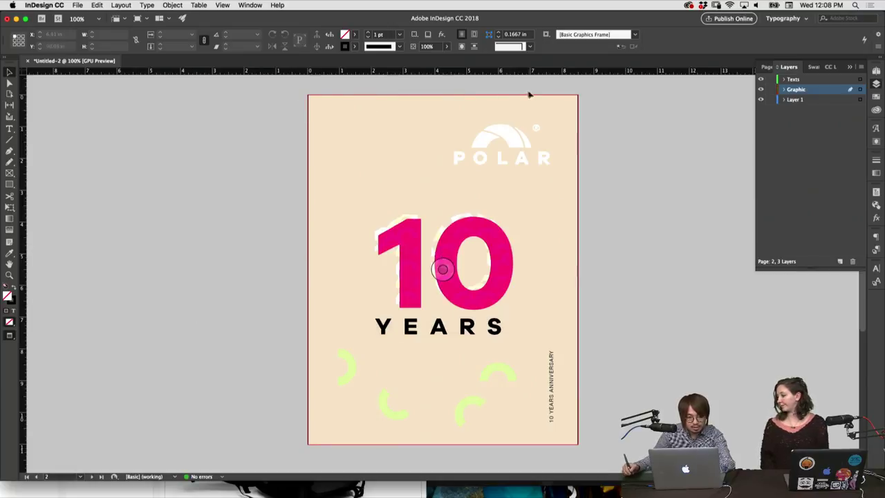
Check the CoverPageGraphic document in Illustrator and Photoshop, then return to the Polar cover.
mouse_move(367, 488)
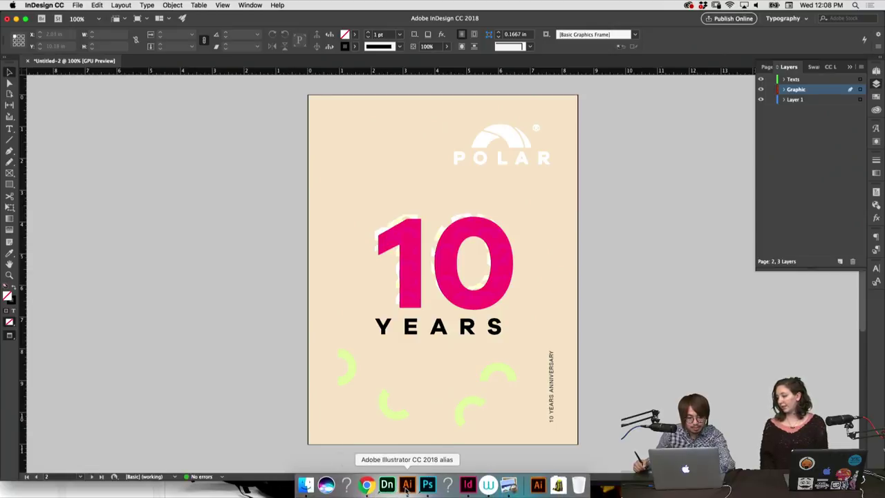
left_click(407, 487)
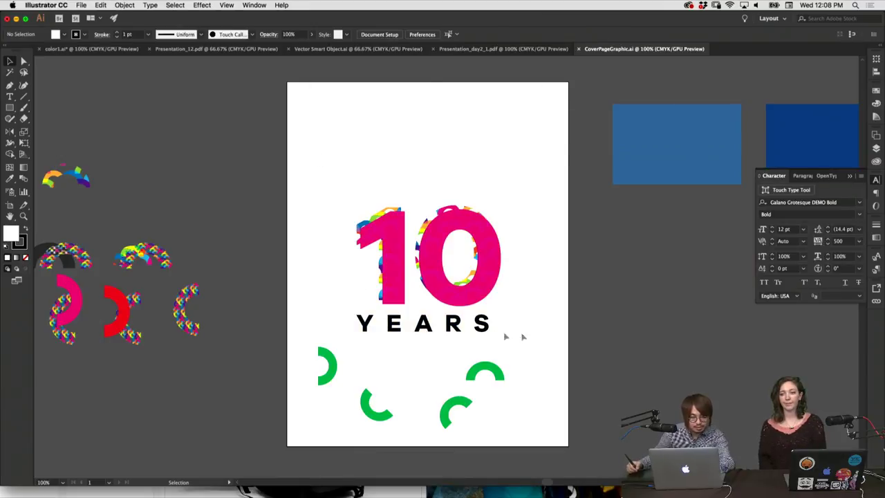
left_click(427, 485)
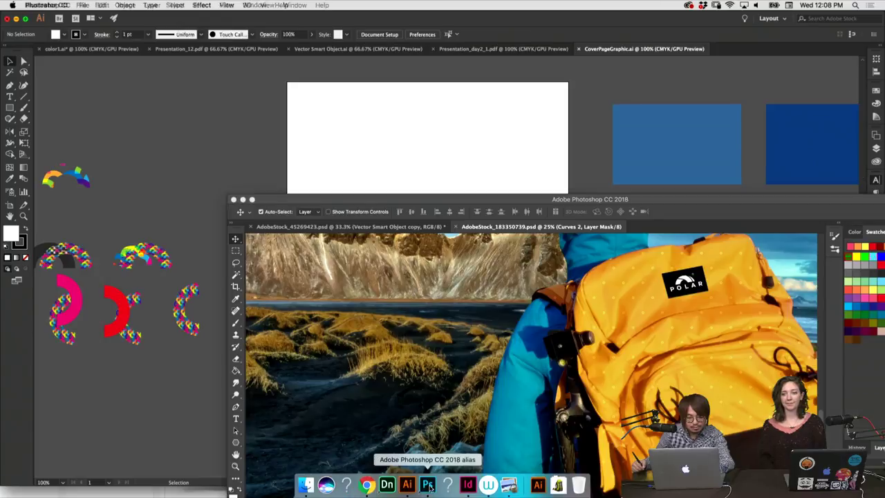
left_click(468, 486)
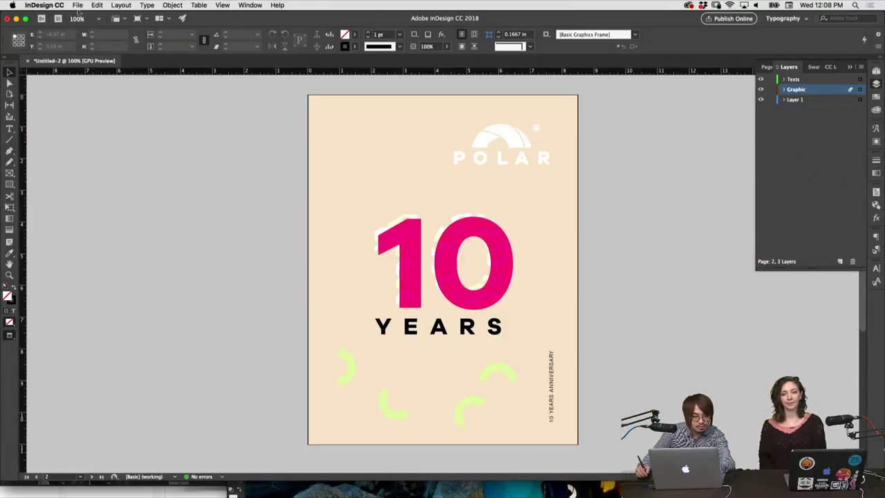
Choose the backpack file AdobeStock_45269423.psd from the Adobe Stock Psd folder to place.
left_click(78, 6)
left_click(211, 138)
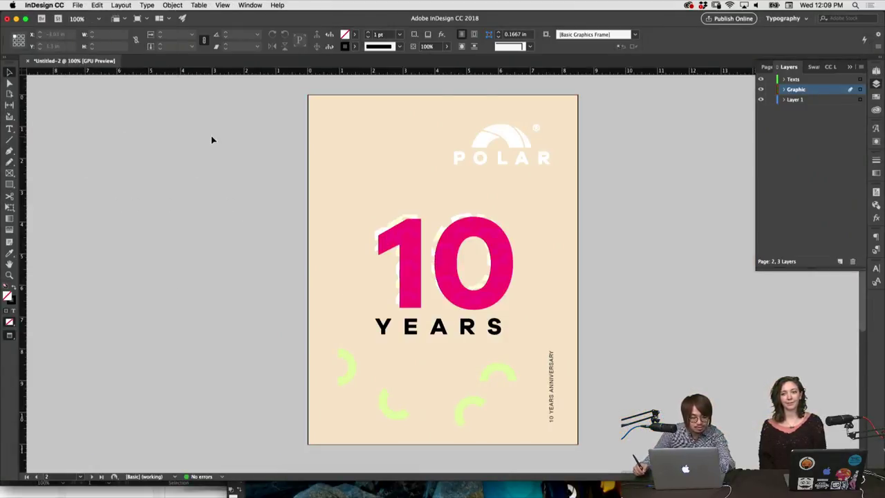
left_click(415, 108)
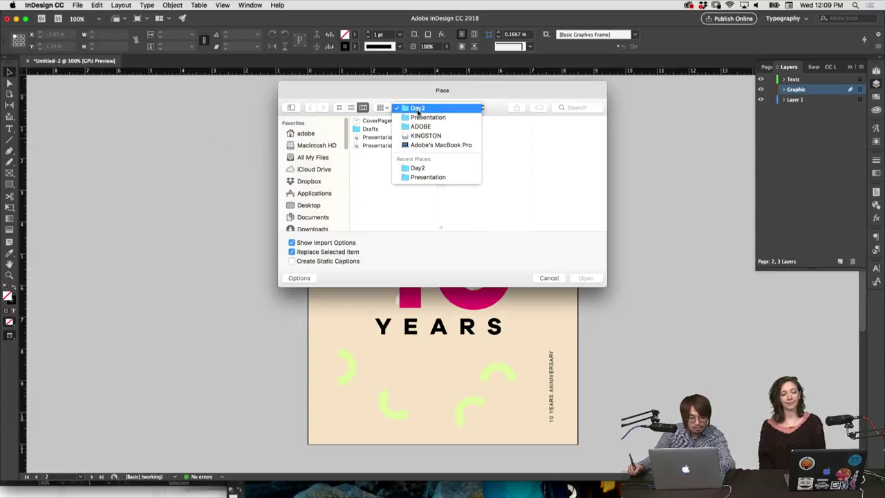
left_click(418, 124)
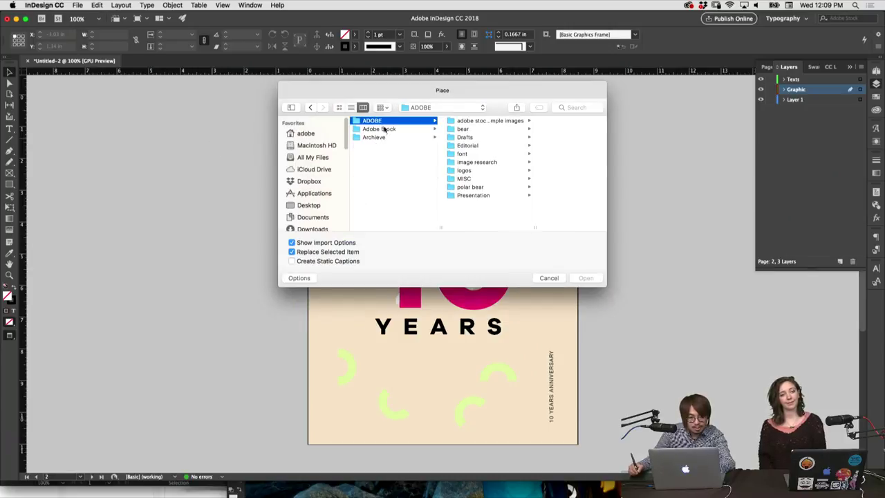
left_click(385, 129)
left_click(377, 137)
left_click(400, 130)
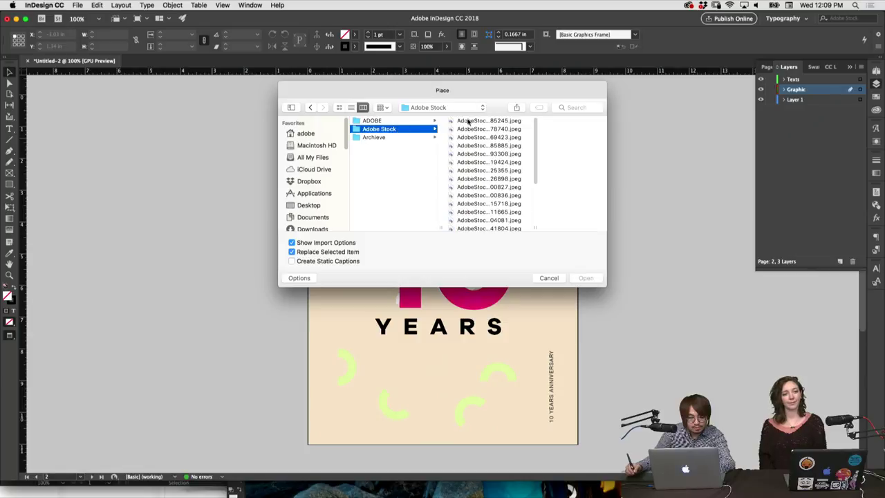
scroll(527, 151, "down", 5)
left_click(494, 229)
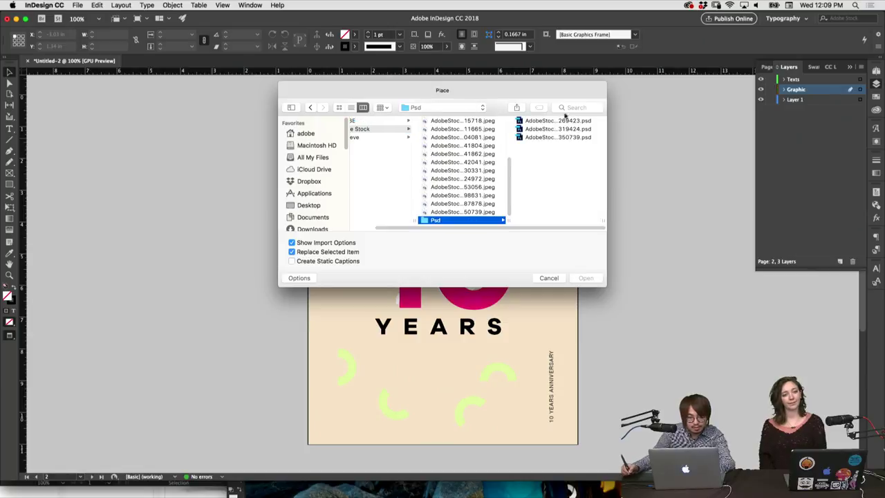
left_click(560, 137)
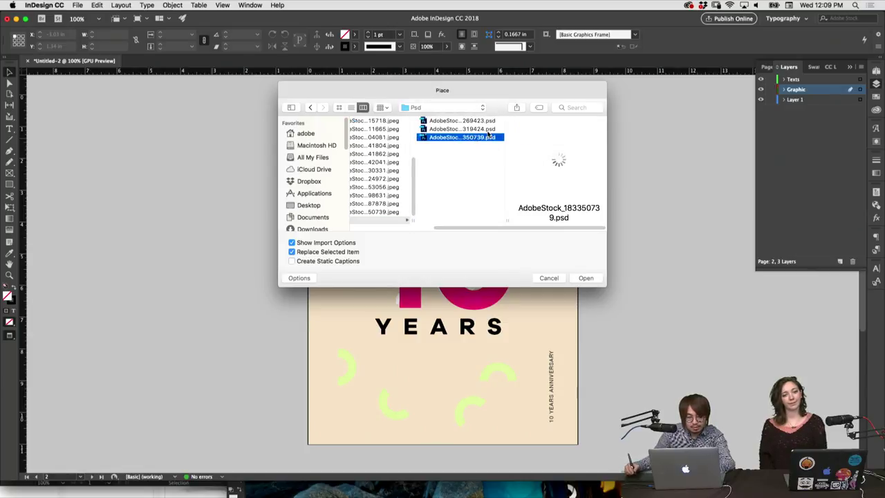
left_click(500, 122)
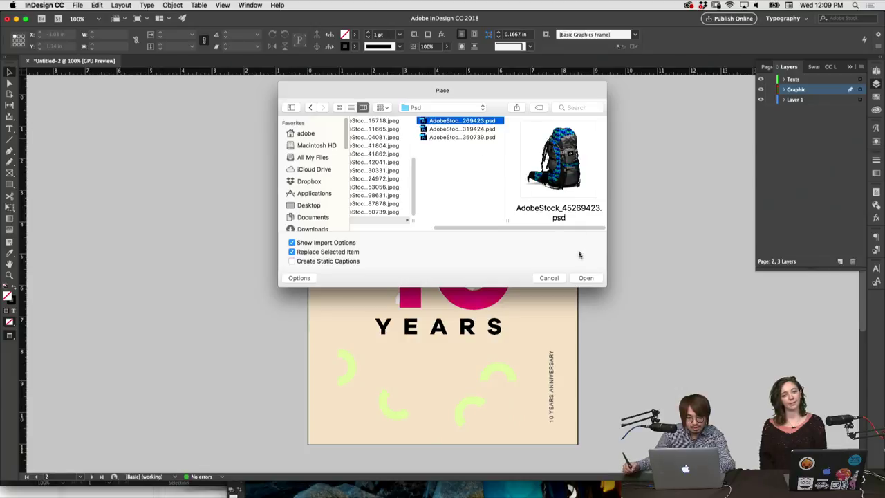
left_click(586, 277)
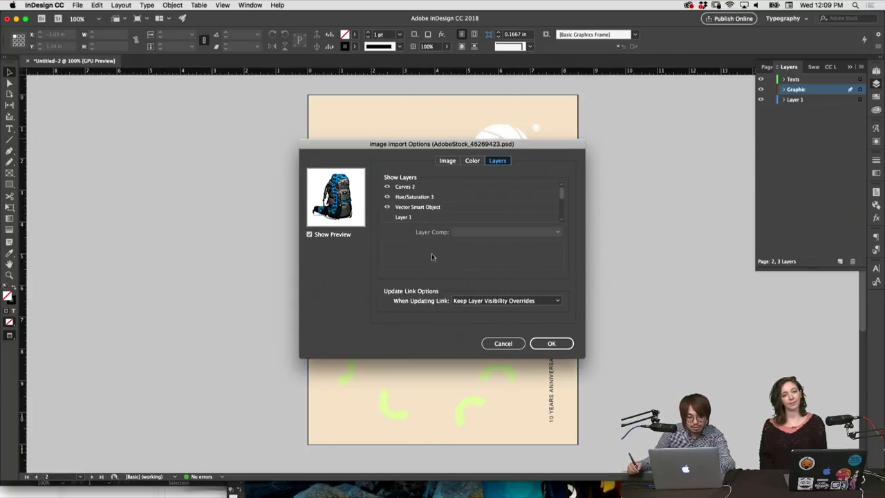
Review the Image and Color import settings for the backpack and accept them.
scroll(561, 197, "down", 1)
scroll(561, 197, "up", 3)
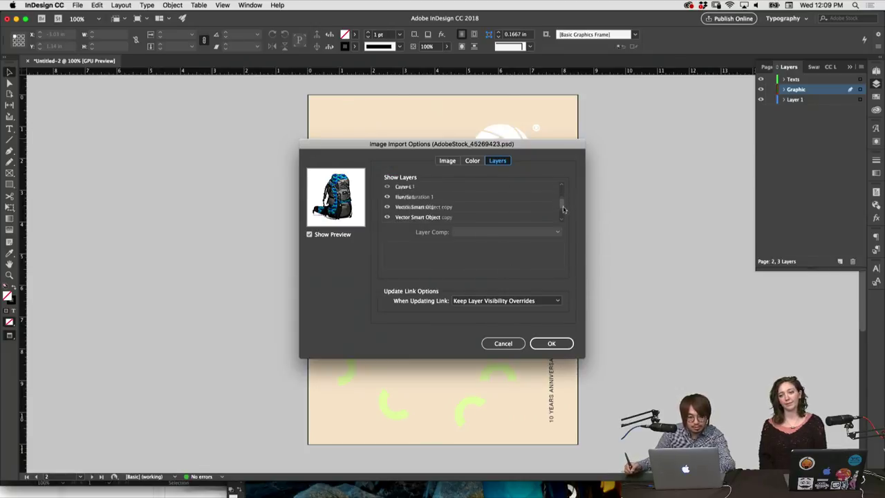
scroll(563, 196, "down", 2)
left_click(472, 160)
left_click(448, 161)
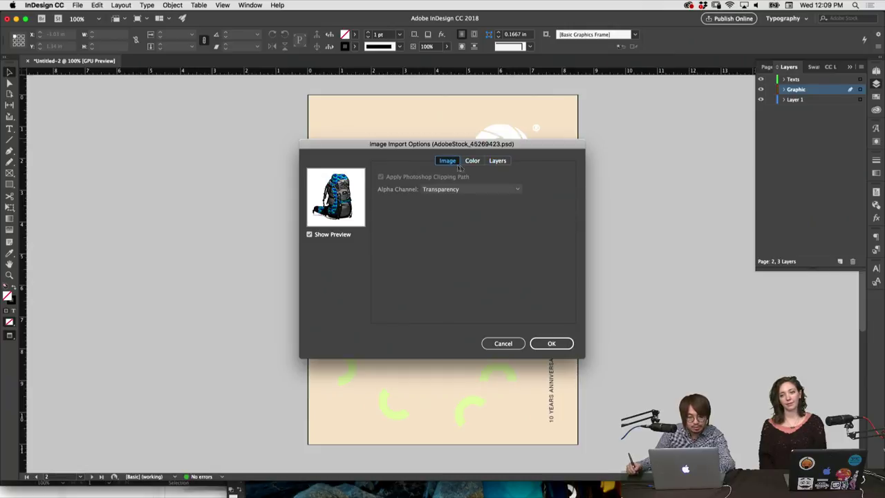
left_click(498, 161)
left_click(446, 161)
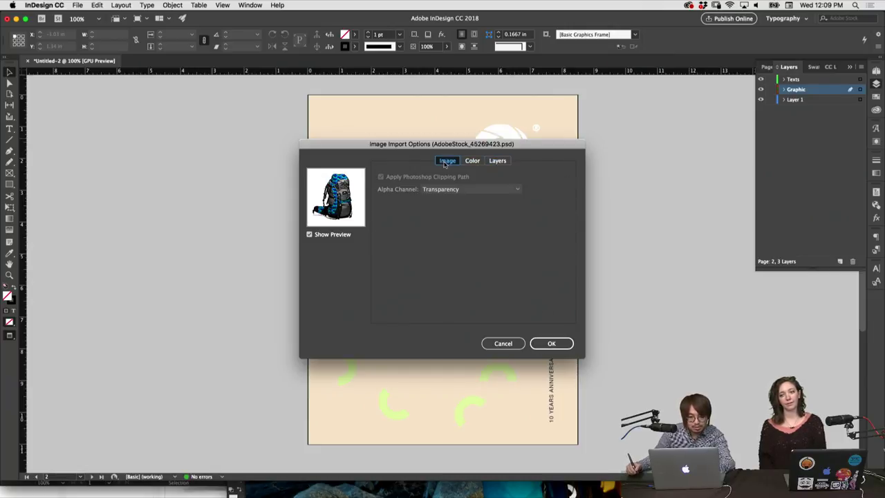
left_click(551, 343)
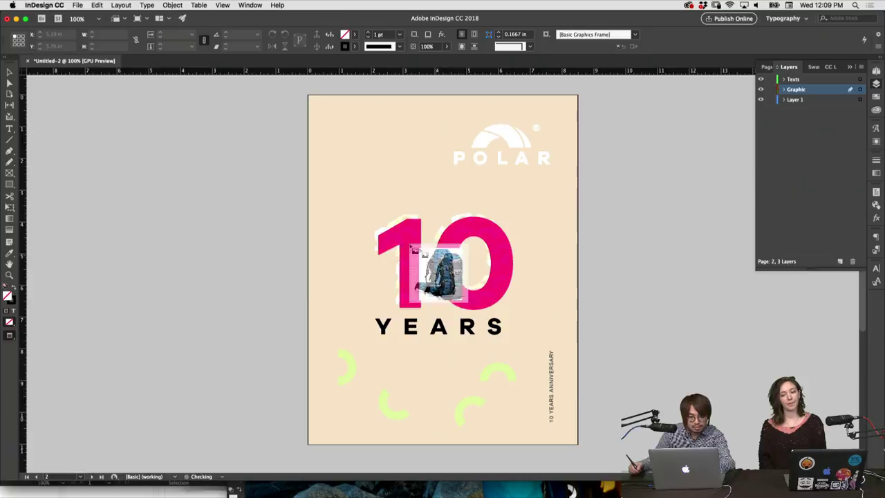
left_click(237, 237)
Drag out a frame for the backpack image and compare it with the Photoshop document.
left_click_drag(323, 274, 391, 153)
key("super+Tab")
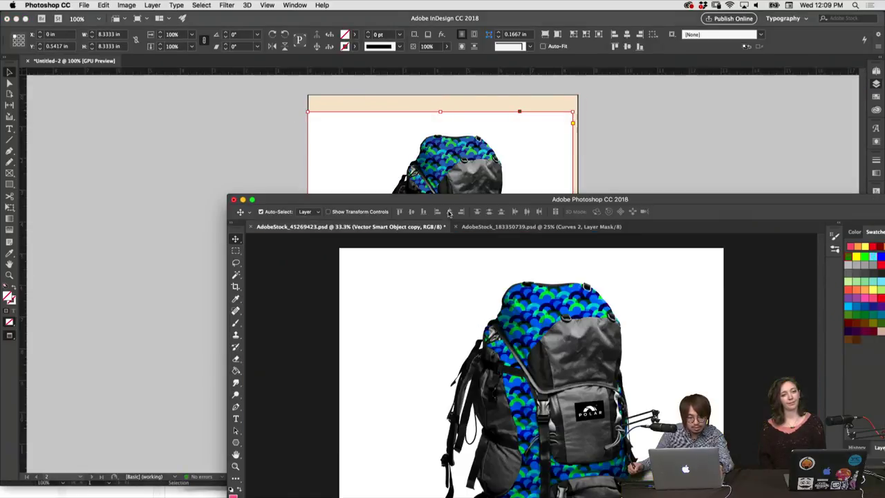
double_click(455, 203)
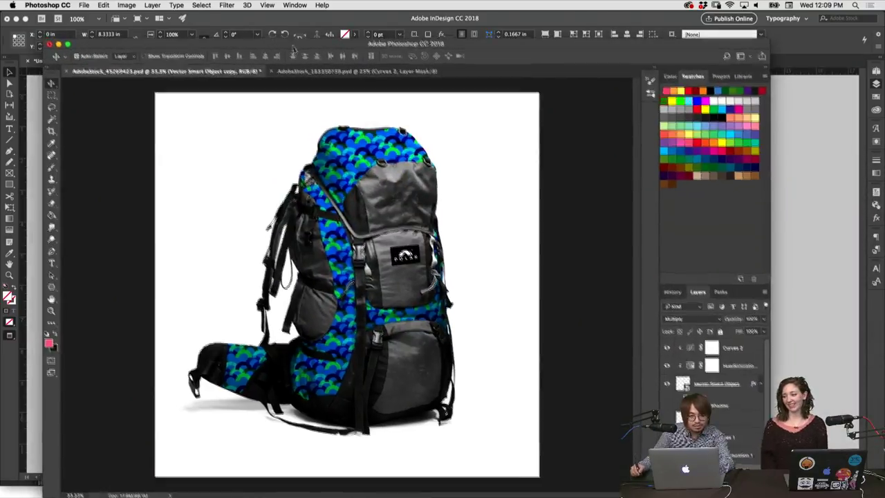
key("super+Tab")
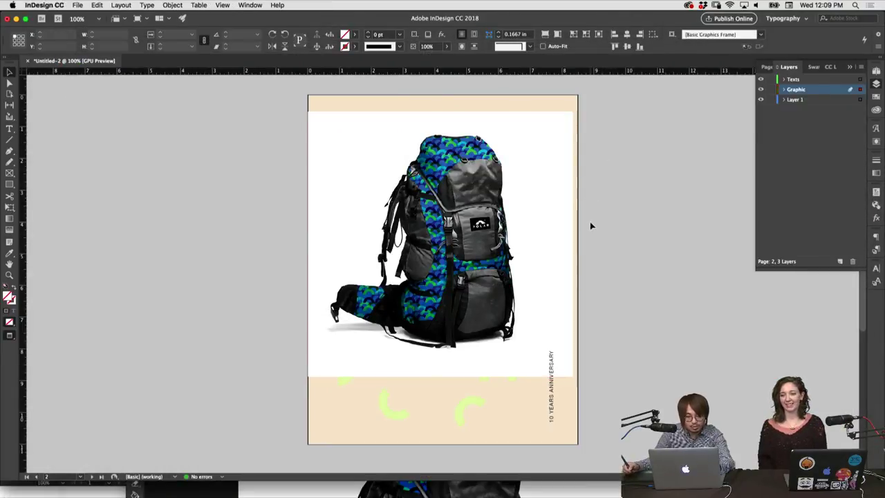
left_click_drag(596, 260, 670, 296)
key("super+Tab")
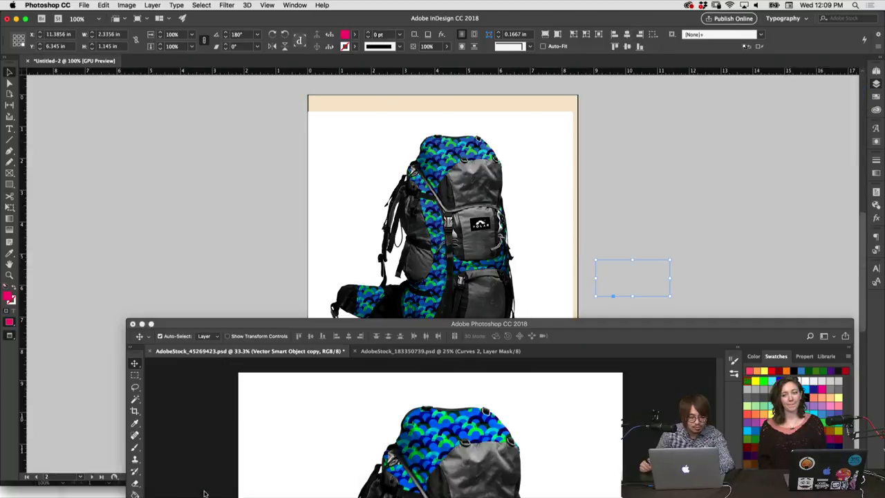
key("super+Tab")
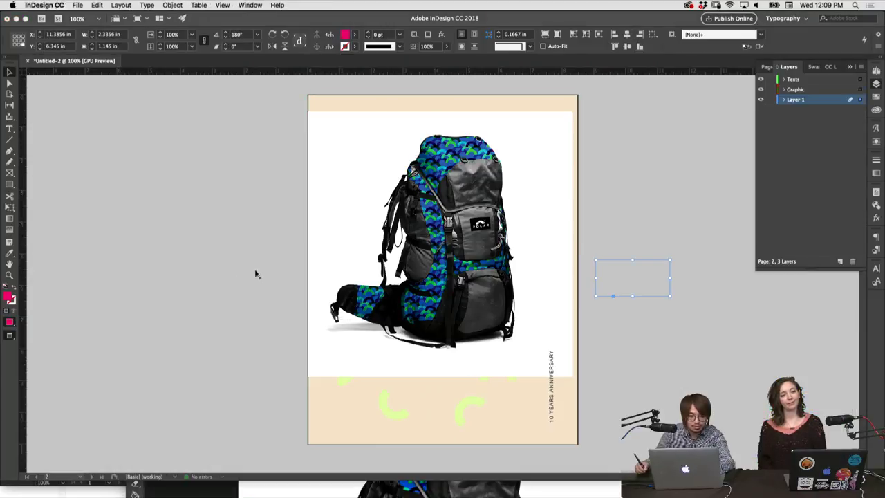
left_click(608, 200)
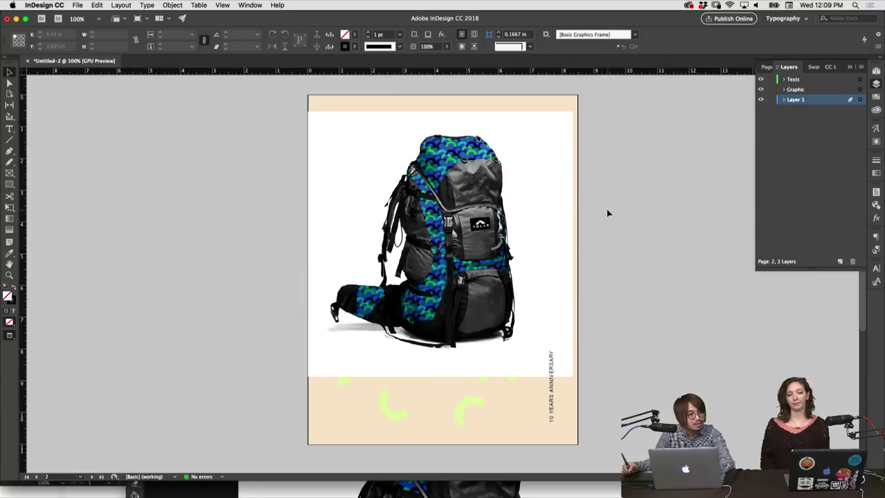
Adjust the backpack frame, undoing and redoing until the enlarged 8.33 in frame sits top-left.
left_click_drag(528, 219, 518, 214)
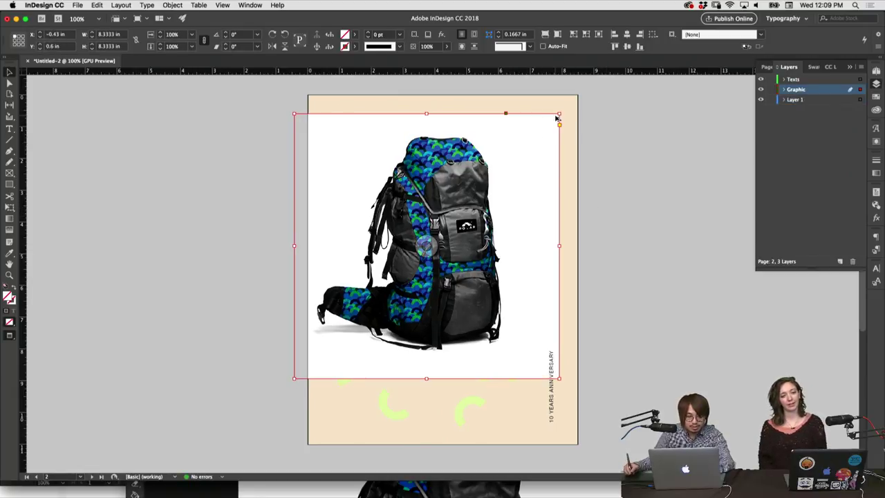
left_click_drag(557, 118, 524, 212)
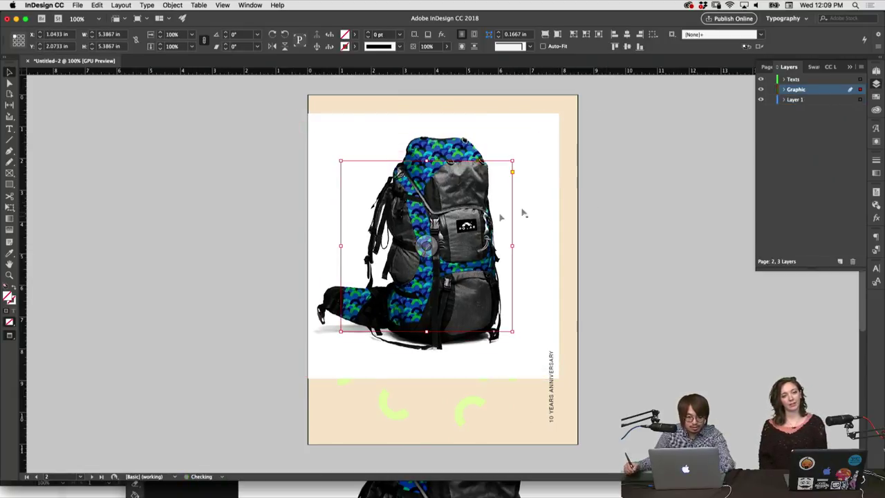
key("super+z")
left_click(586, 208)
left_click(526, 197)
left_click_drag(549, 148, 518, 205)
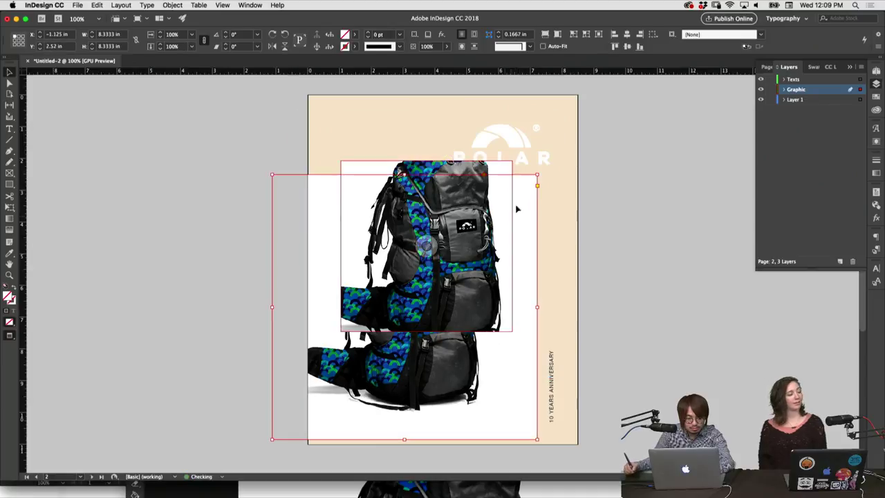
key("super+z")
key("super+z")
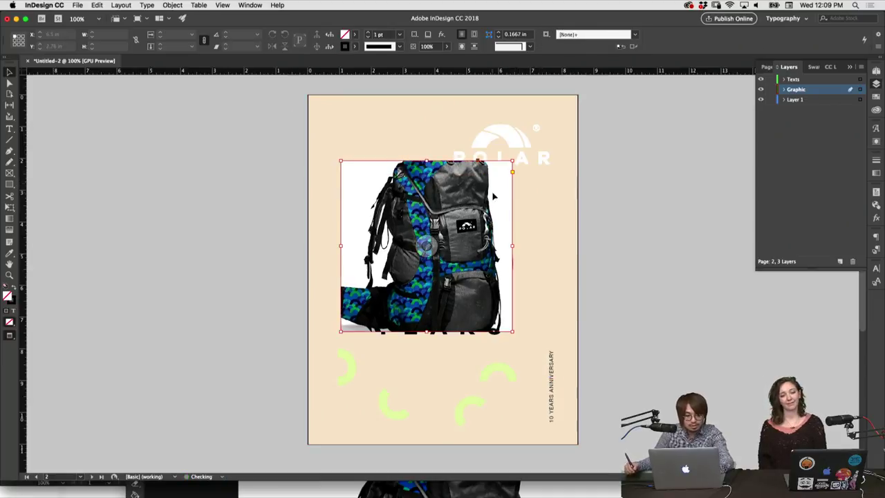
key("super+shift+z")
key("super+shift+z")
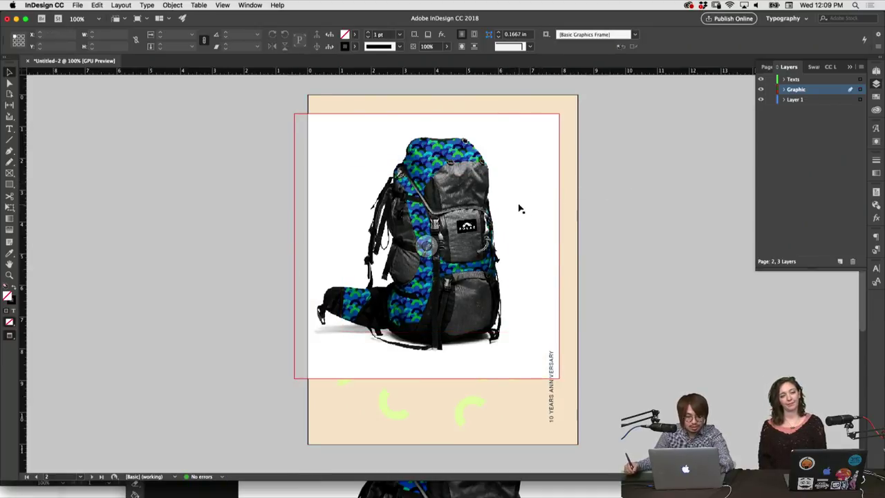
Move the Photoshop window aside, hide Photoshop, and reselect the backpack frame.
key("super+Tab")
left_click_drag(528, 325, 527, 132)
left_click_drag(233, 116, 173, 89)
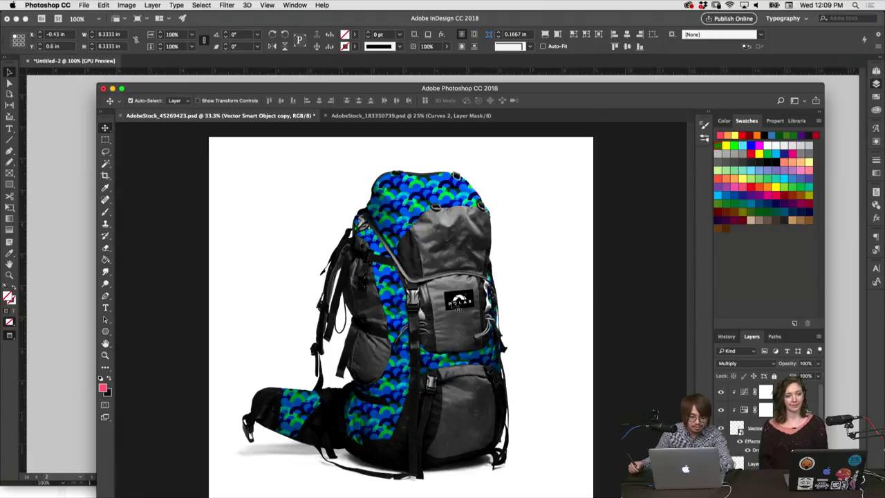
key("super+m")
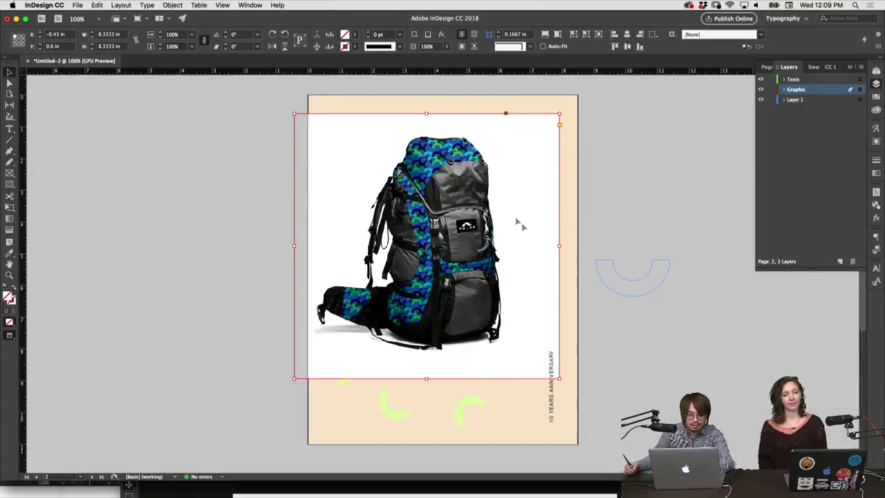
left_click(595, 210)
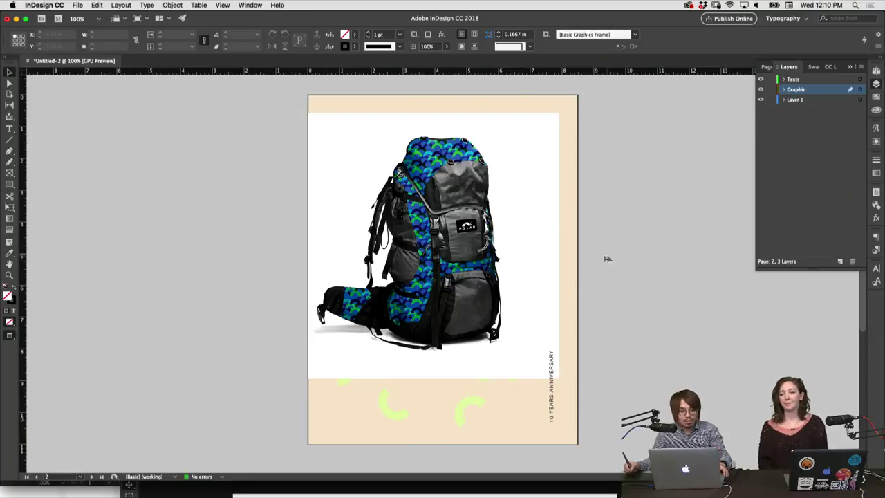
left_click(523, 276)
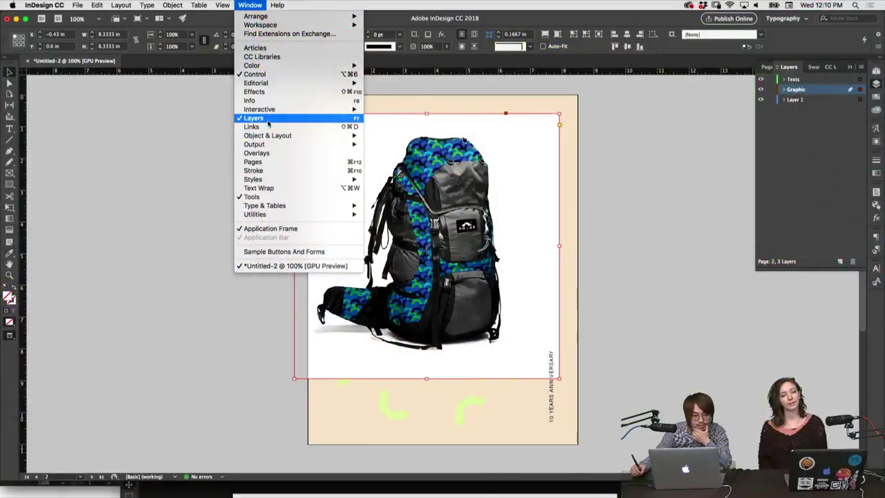
Dock the Links panel beside Layers and browse the backpack link's Edit With menu.
left_click(263, 121)
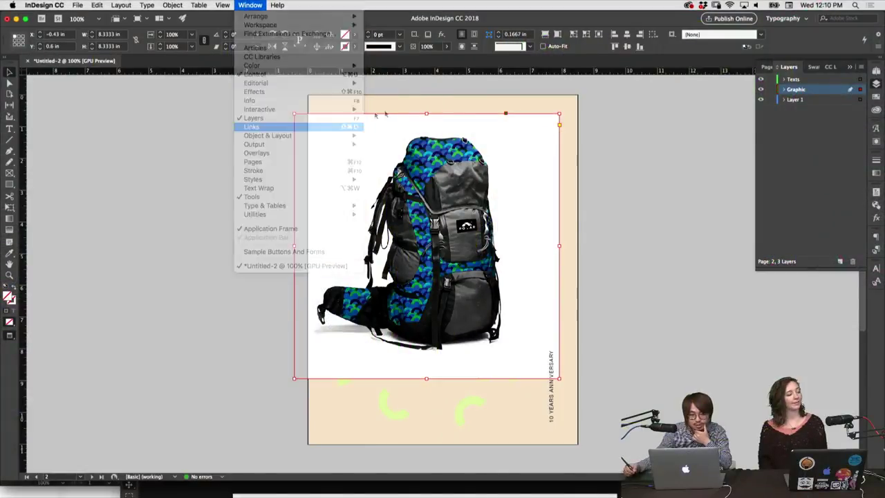
left_click_drag(313, 134, 582, 72)
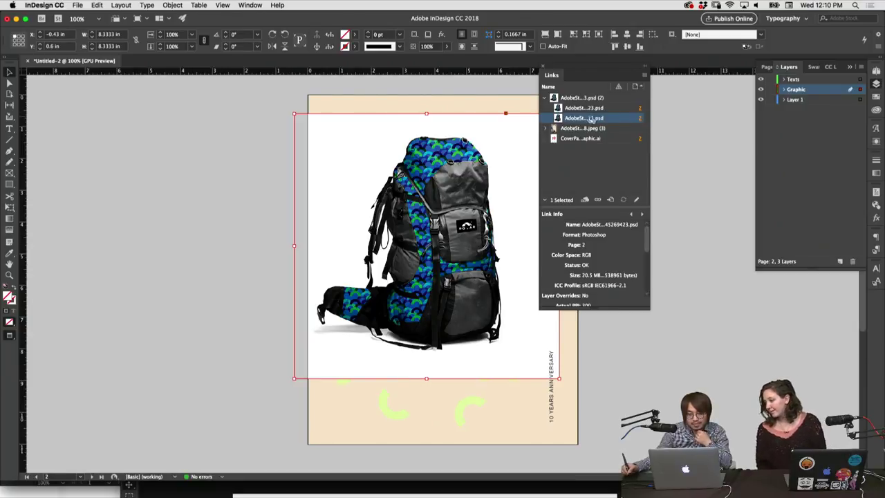
right_click(629, 121)
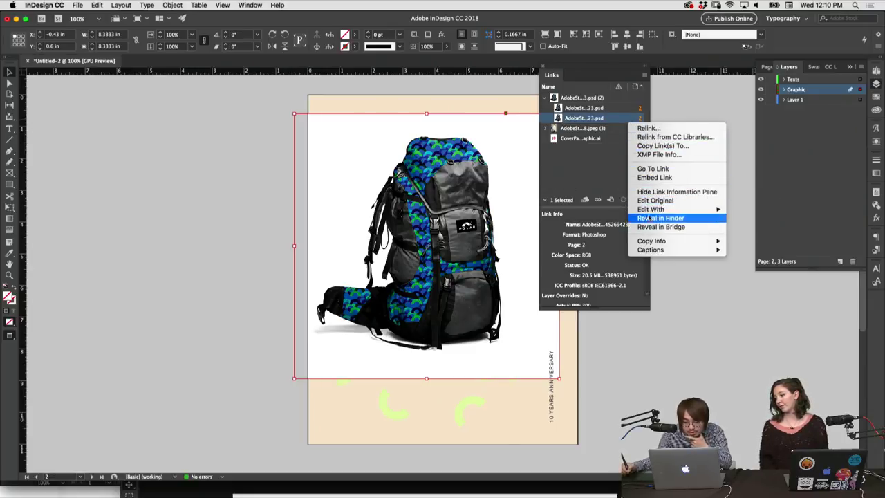
left_click(600, 176)
right_click(603, 124)
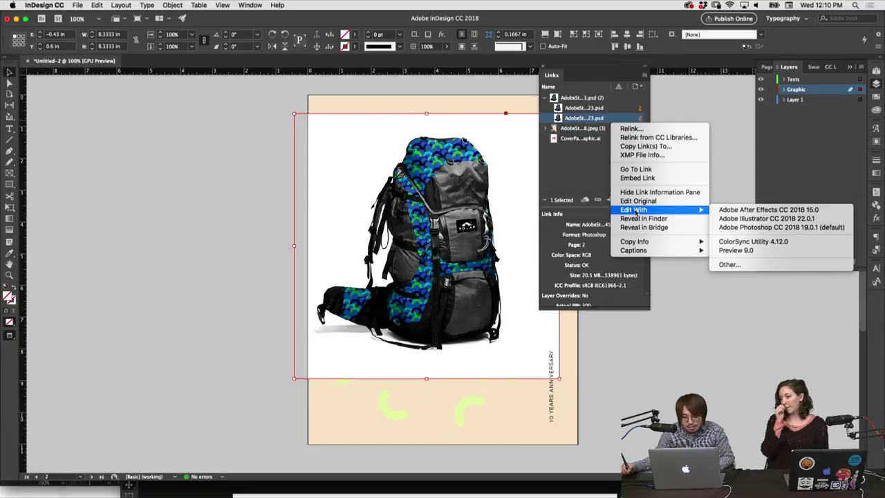
mouse_move(654, 245)
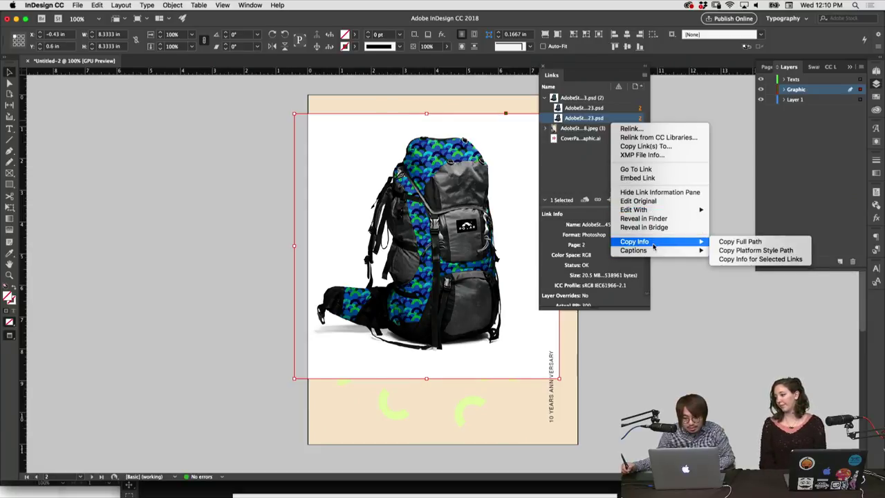
left_click(599, 169)
left_click(585, 168)
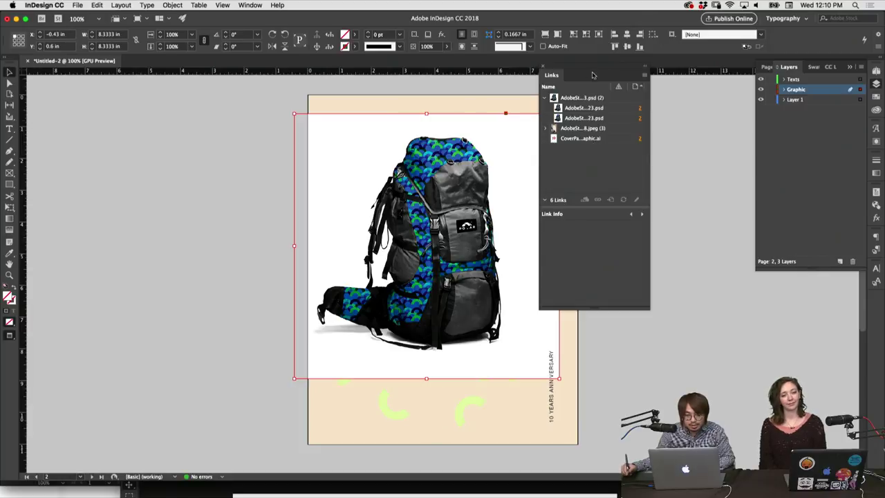
left_click_drag(593, 75, 763, 199)
Undo an accidental backpack duplicate, scale the image to 83.5% and shift it right.
left_click(662, 176)
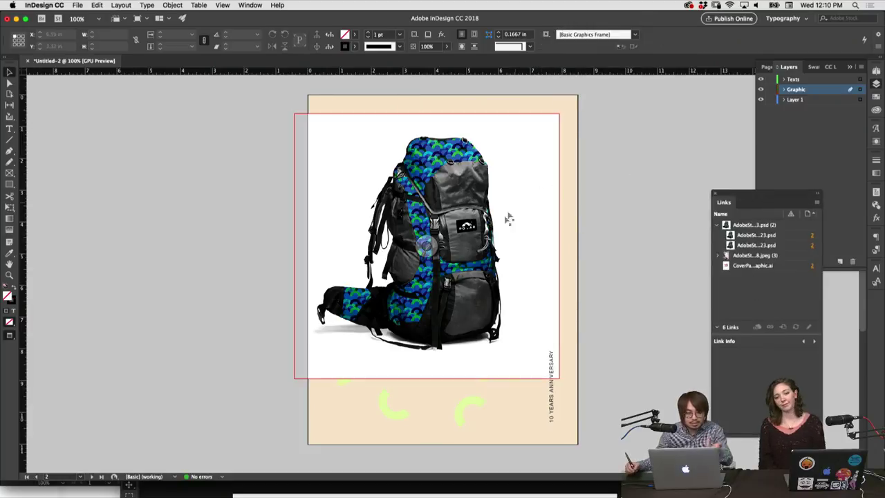
left_click(487, 264)
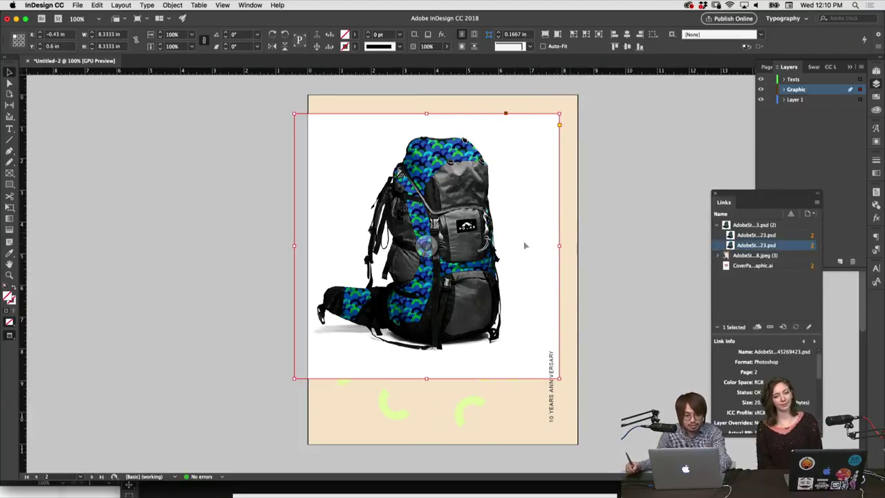
left_click_drag(559, 125, 520, 158)
key("super+z")
key("super+z")
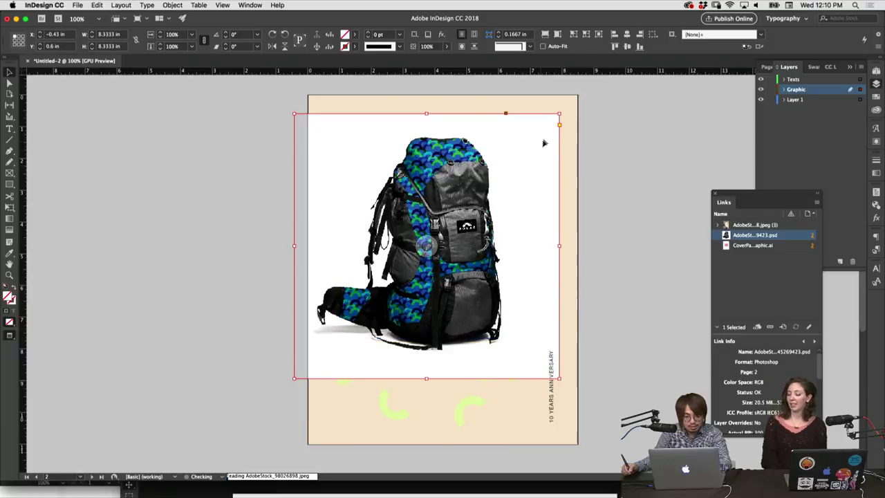
left_click_drag(558, 115, 509, 177)
mouse_move(494, 214)
left_mouse_down()
mouse_move(510, 203)
mouse_move(498, 211)
left_mouse_up()
left_click(585, 195)
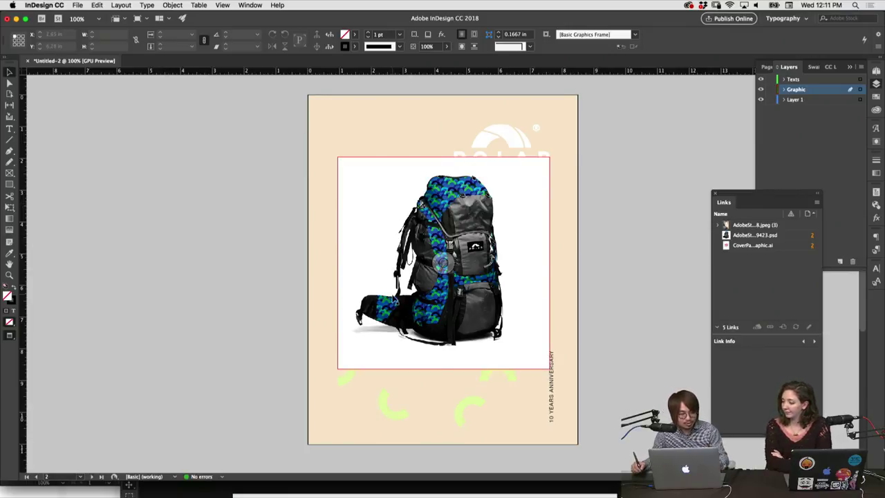
Move the backpack frame to the pasteboard and align the CoverPageGraphic.ai frame to the page edge.
left_click_drag(368, 278, 589, 274)
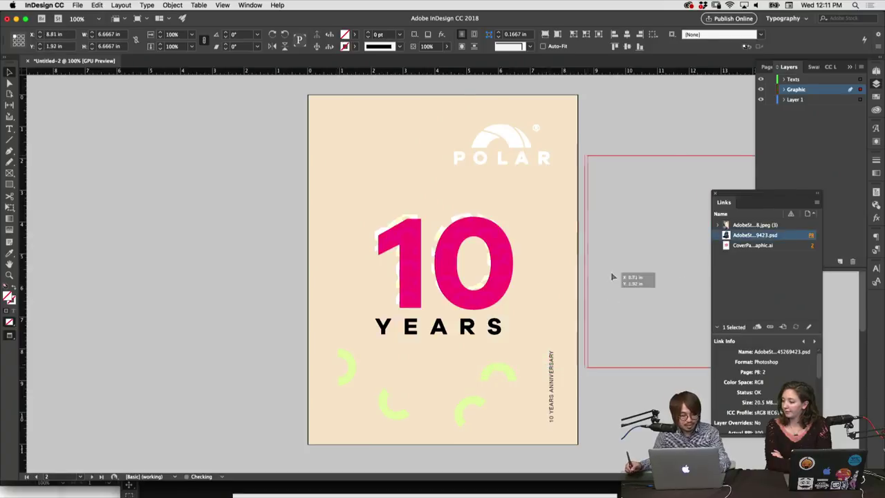
left_click(577, 277)
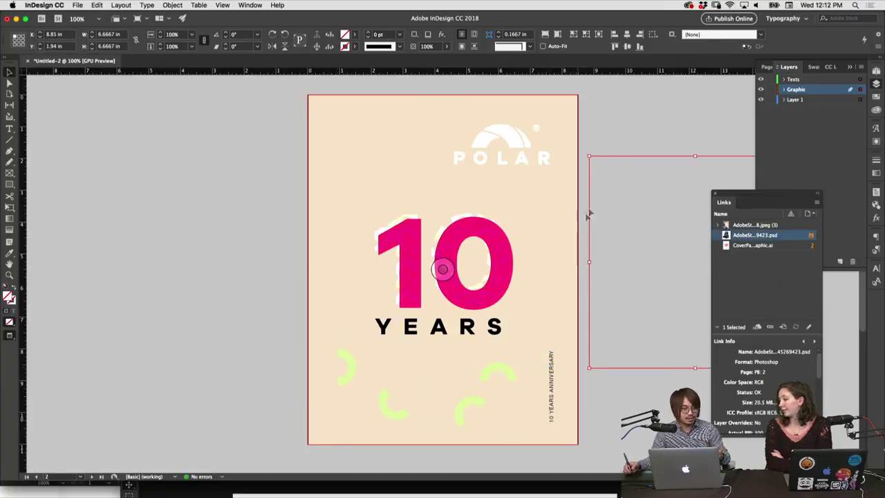
left_click(615, 143)
scroll(581, 260, "down", 1)
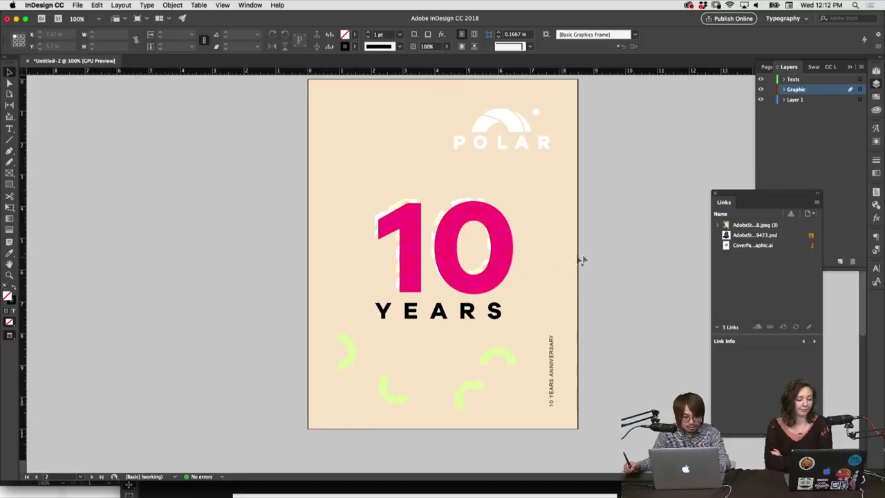
left_click(592, 262)
left_click(582, 278)
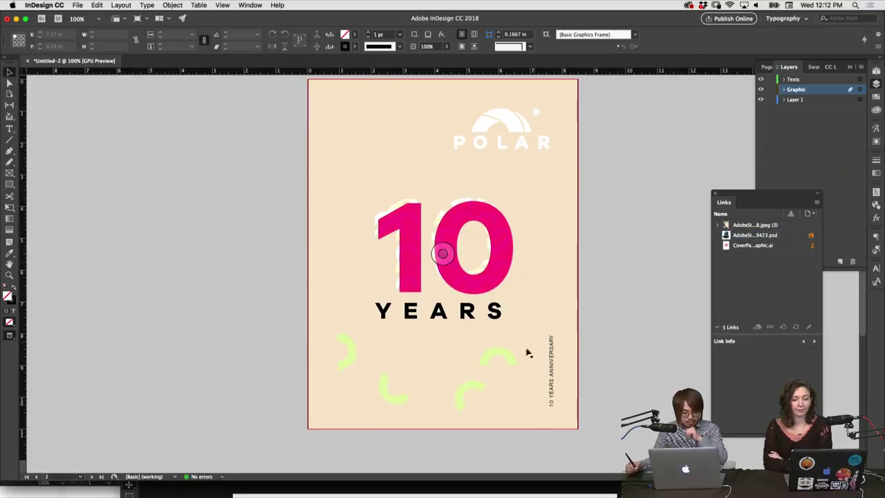
left_click_drag(490, 288, 453, 287)
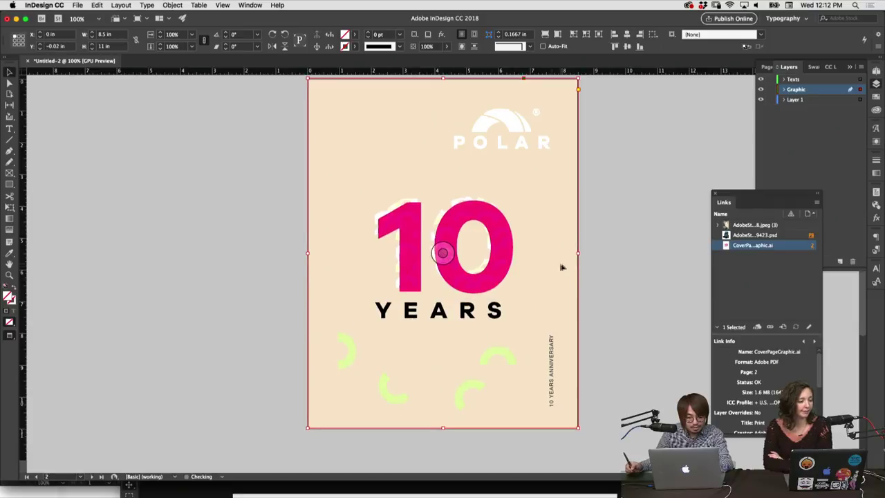
left_click(602, 266)
left_click(489, 282)
Open CoverPageGraphic.ai in Illustrator, nudge the top-right green arc up-right and select the bottom-right arc.
double_click(489, 281, "alt")
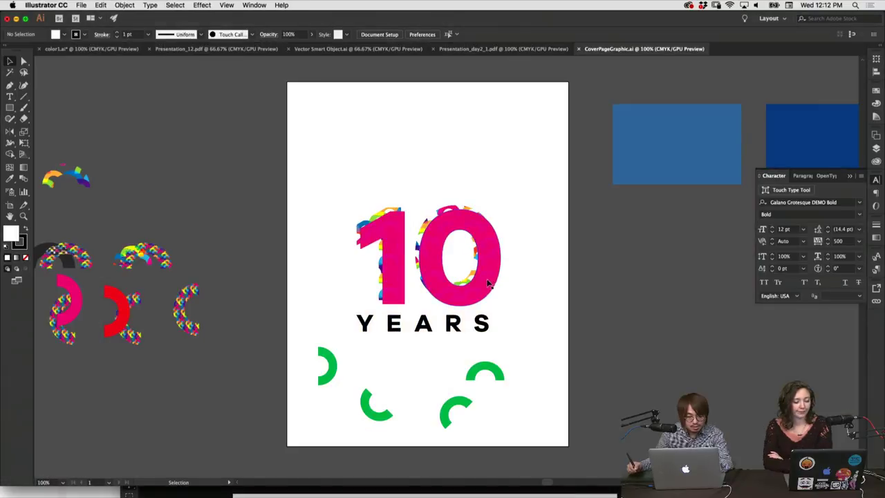
left_click(493, 377)
left_click_drag(492, 377, 507, 366)
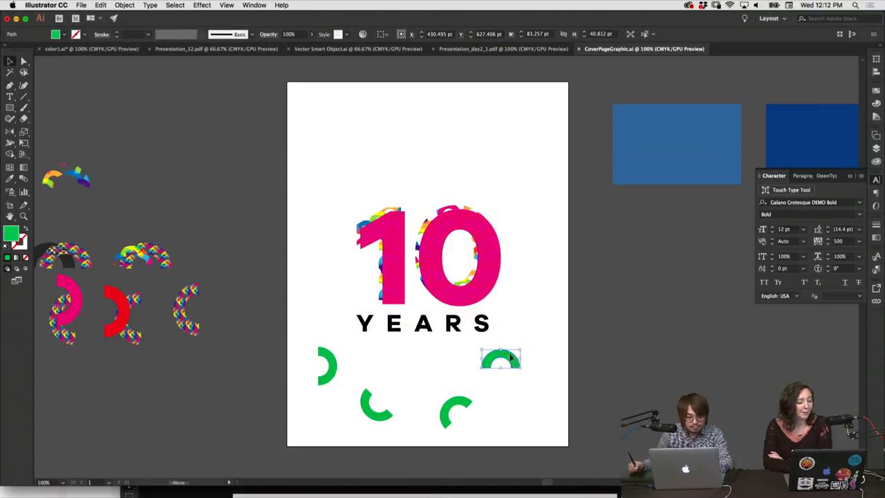
left_click(507, 392)
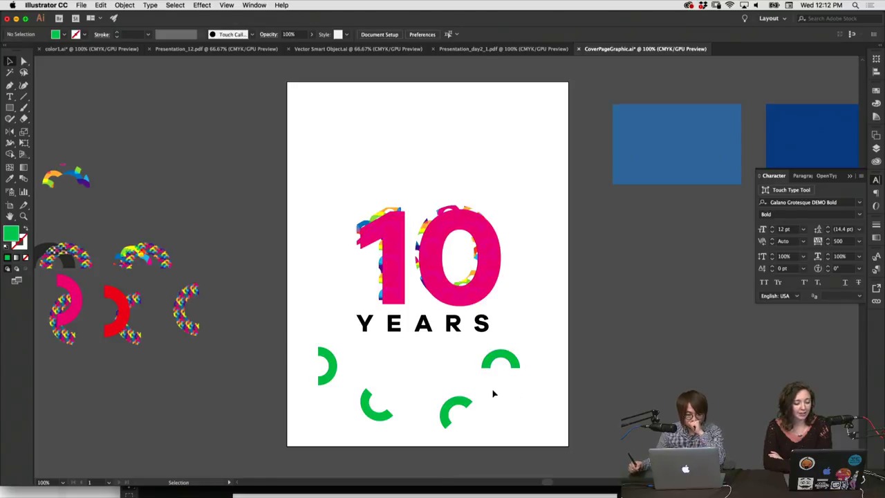
left_click(473, 399)
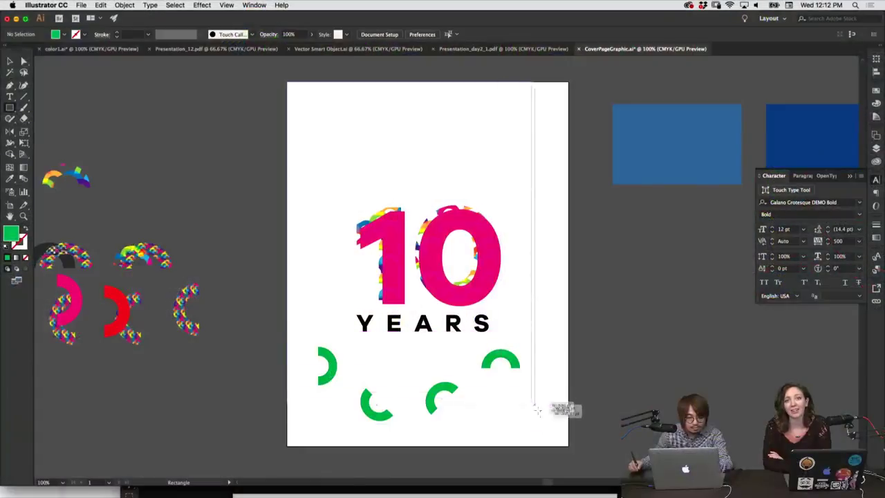
Draw a rectangle over the whole artboard and set the document units to inches.
left_click_drag(533, 405, 569, 447)
key("v")
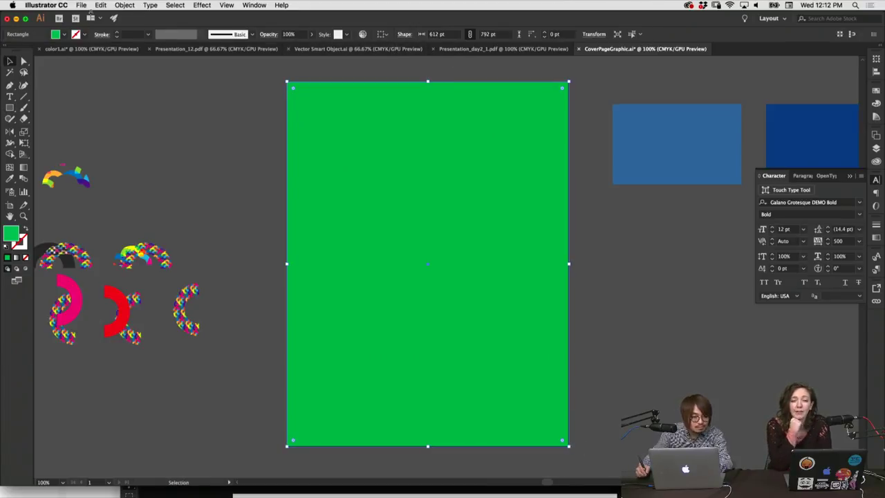
left_click(85, 5)
left_click(130, 202)
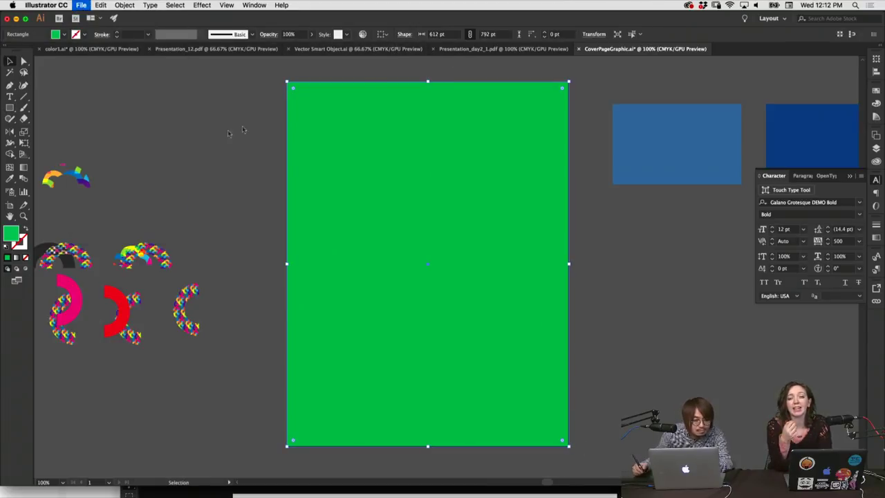
left_click_drag(321, 83, 332, 84)
left_click(192, 101)
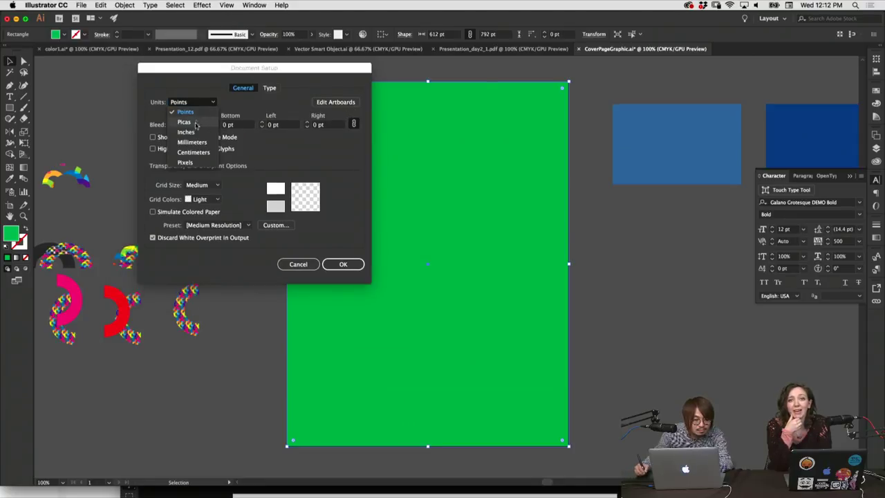
left_click(194, 123)
left_click(343, 264)
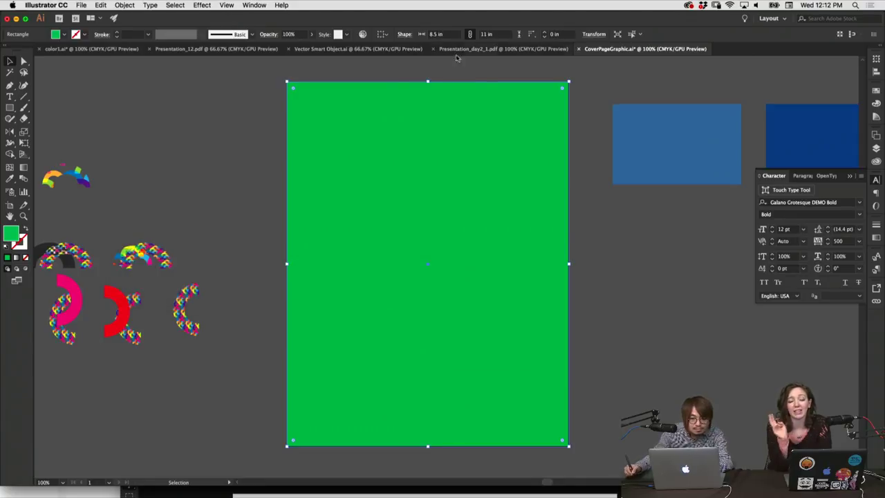
Check the rectangle's 8.5 x 11 in size and set Align To Artboard.
left_click(448, 35)
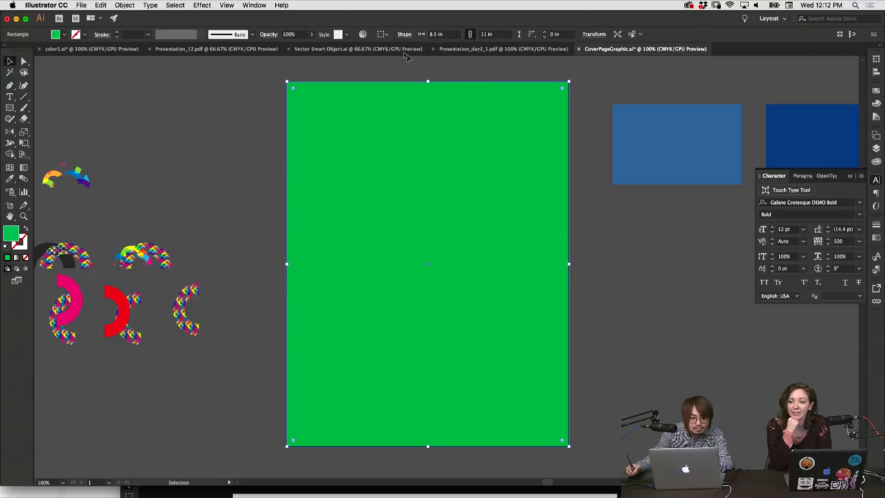
left_click(382, 34)
left_click(390, 65)
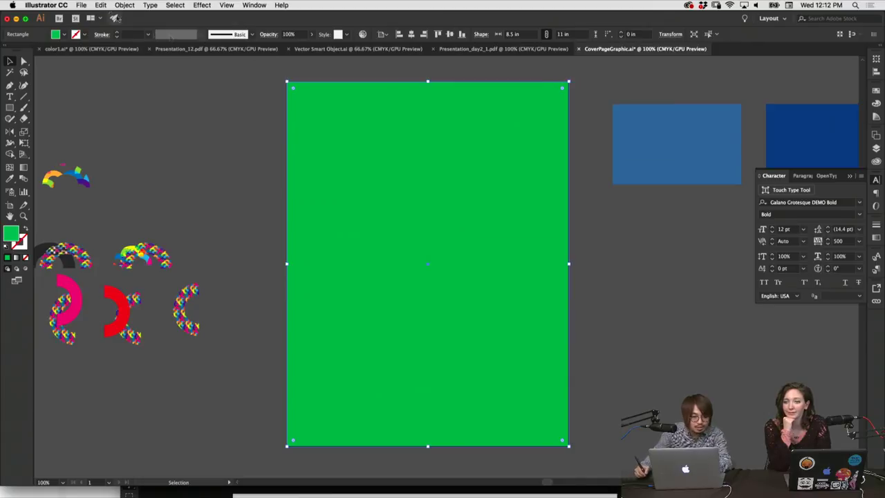
left_click(101, 4)
mouse_move(81, 5)
mouse_move(124, 210)
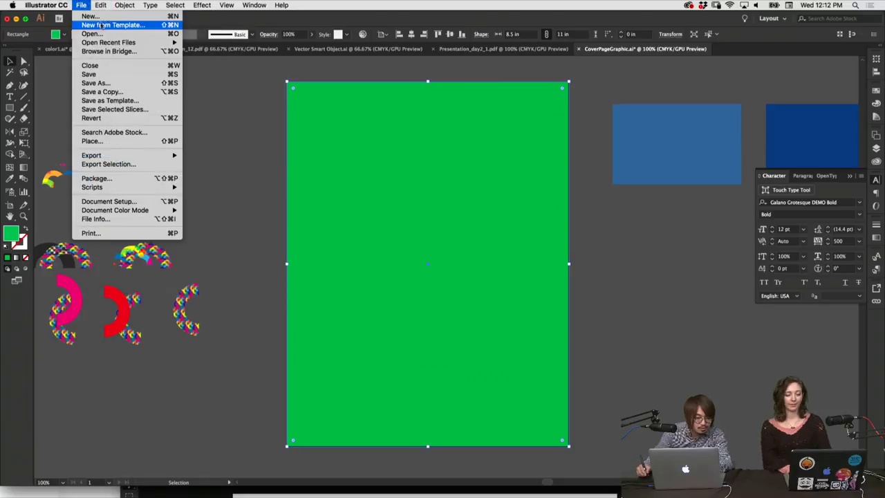
Apply Offset Path with -0.5 in to the rectangle.
mouse_move(152, 202)
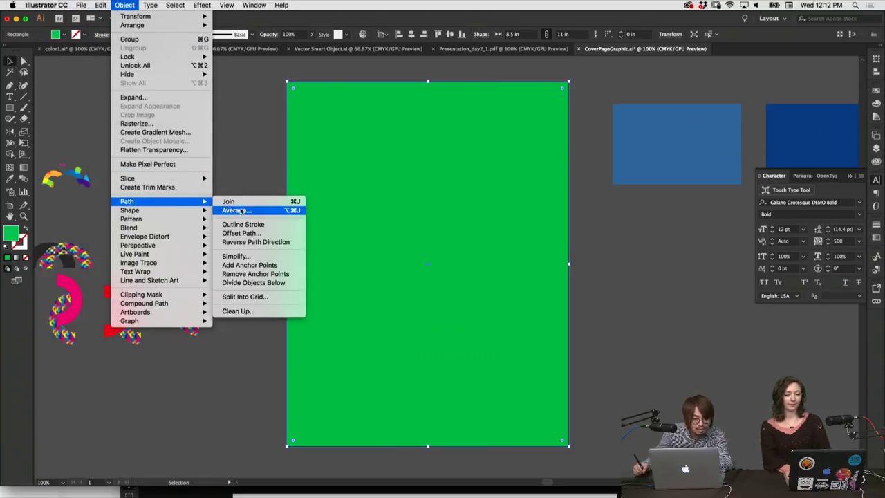
left_click(241, 233)
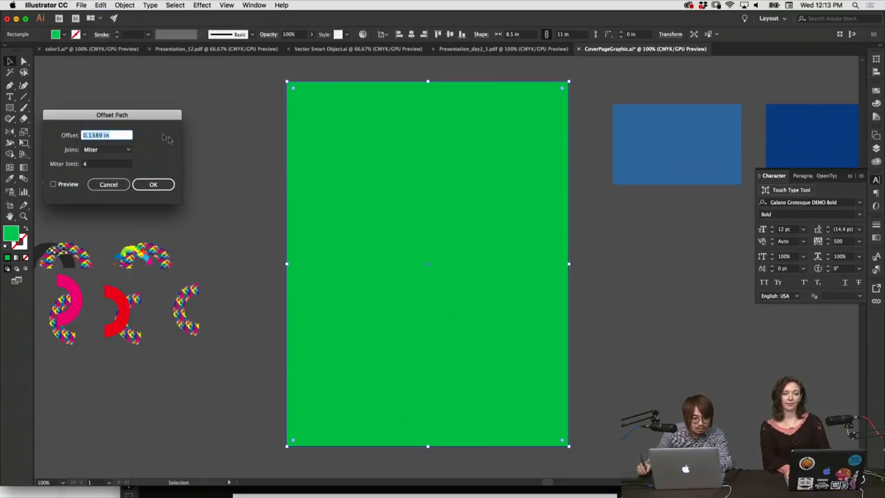
left_click_drag(159, 115, 211, 120)
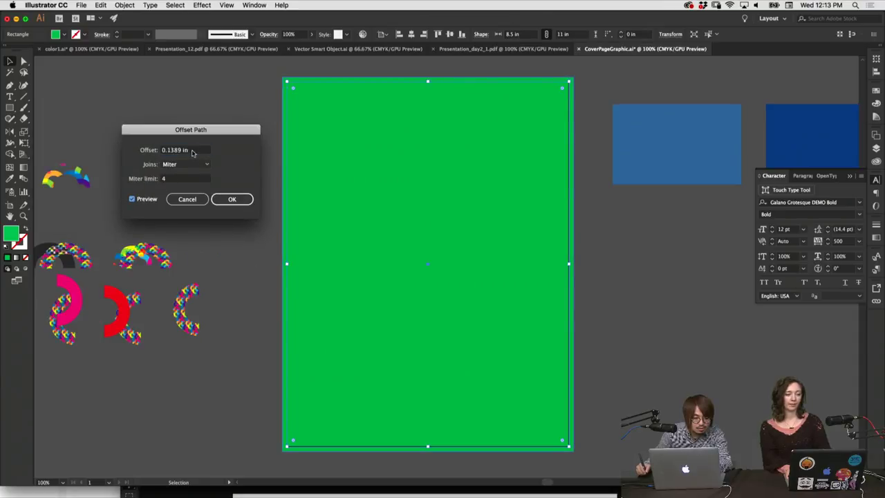
double_click(181, 151)
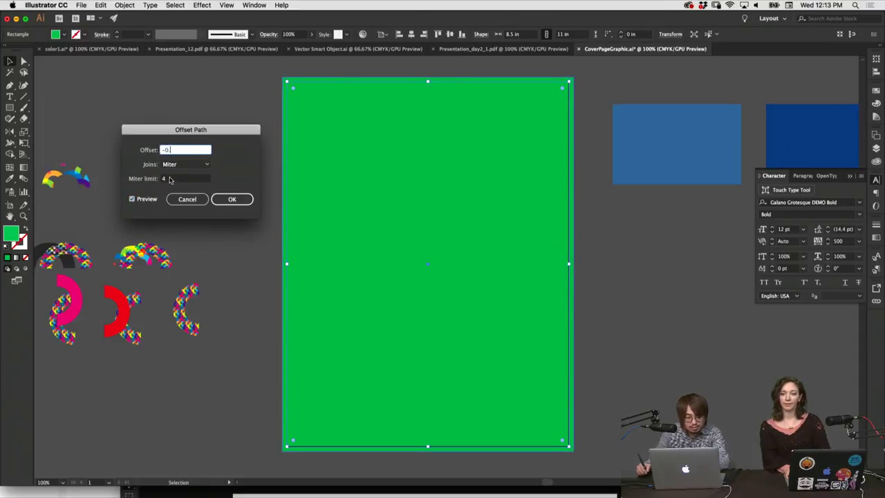
left_click(182, 178)
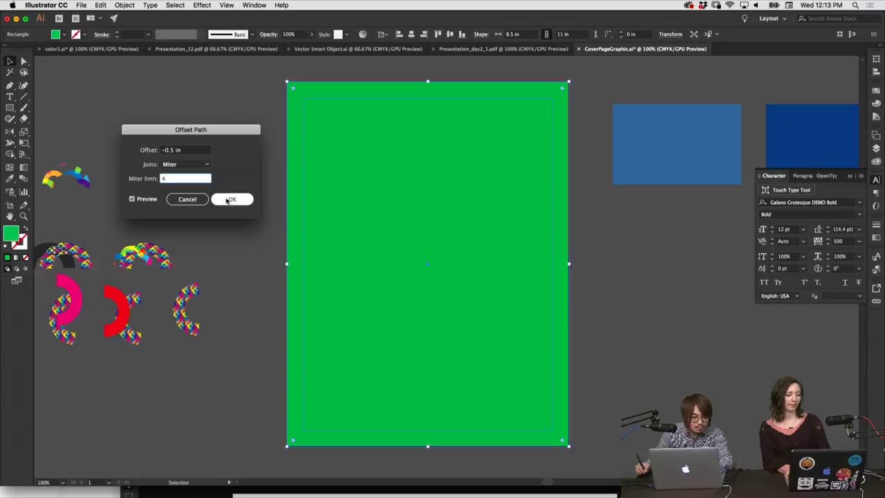
left_click(232, 200)
Delete the original full-page rectangle and set the inset rectangle's fill to None.
left_click(279, 137)
left_click_drag(286, 136, 256, 172)
key("BackSpace")
left_click(334, 172)
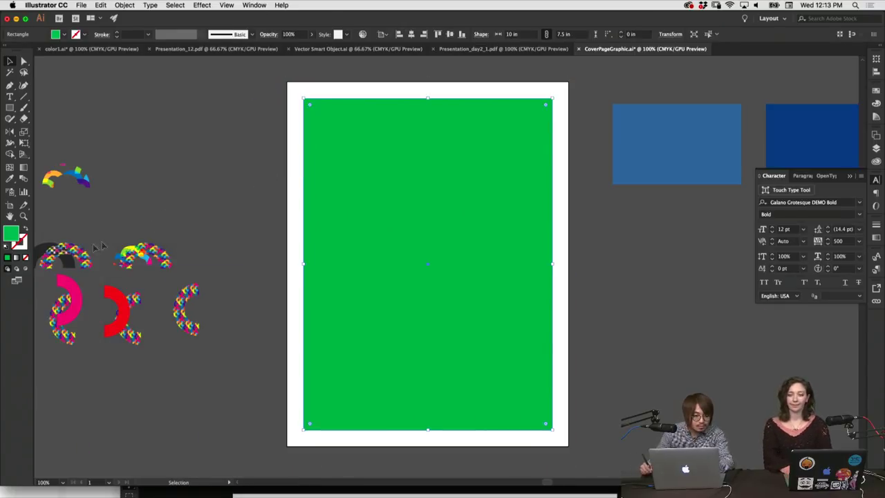
left_click(25, 258)
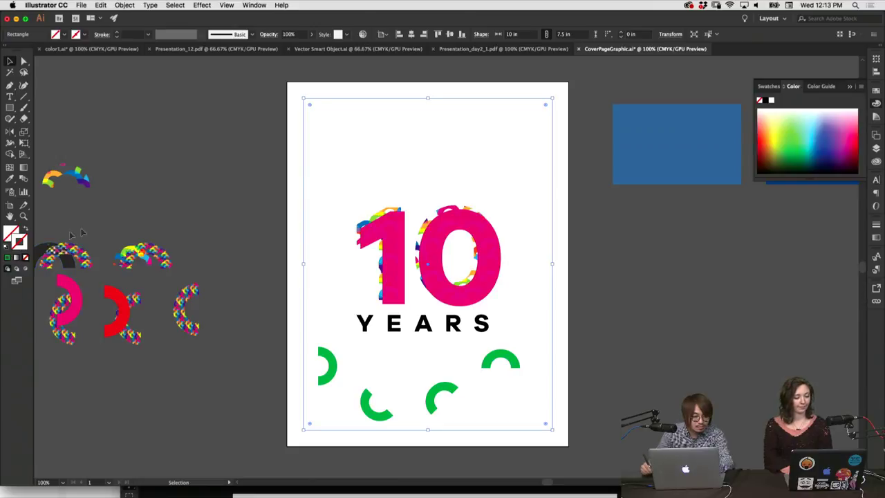
Give the inset rectangle a green 1 pt stroke and keep it selected.
left_click(7, 258)
left_click(316, 129)
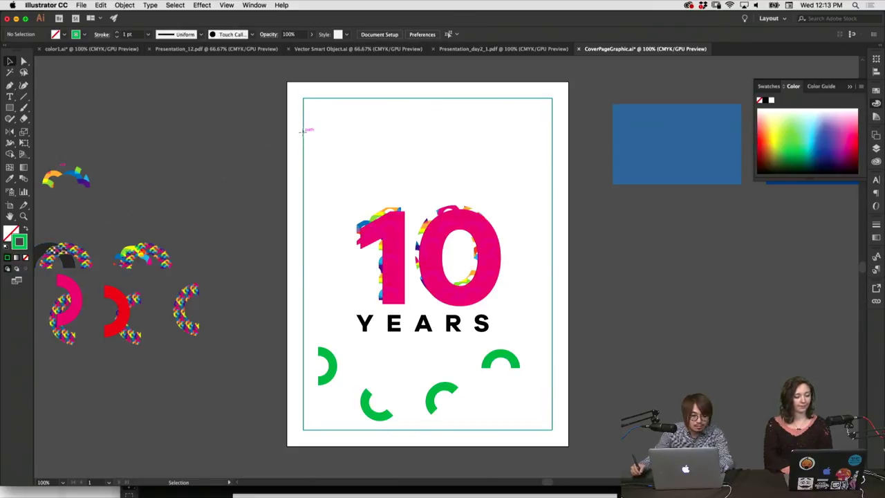
left_click(304, 134)
Use Split Into Grid to divide the rectangle into 4 columns with 0.2 in gutters.
left_click(124, 4)
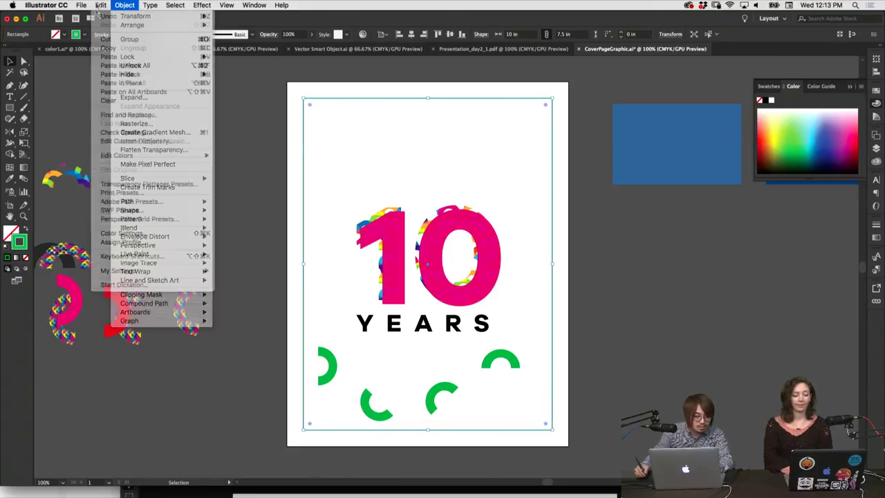
mouse_move(127, 201)
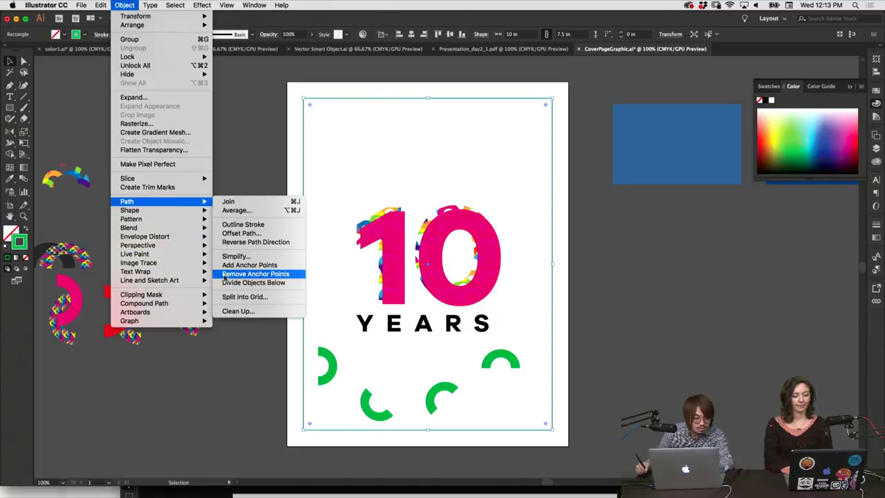
left_click(236, 297)
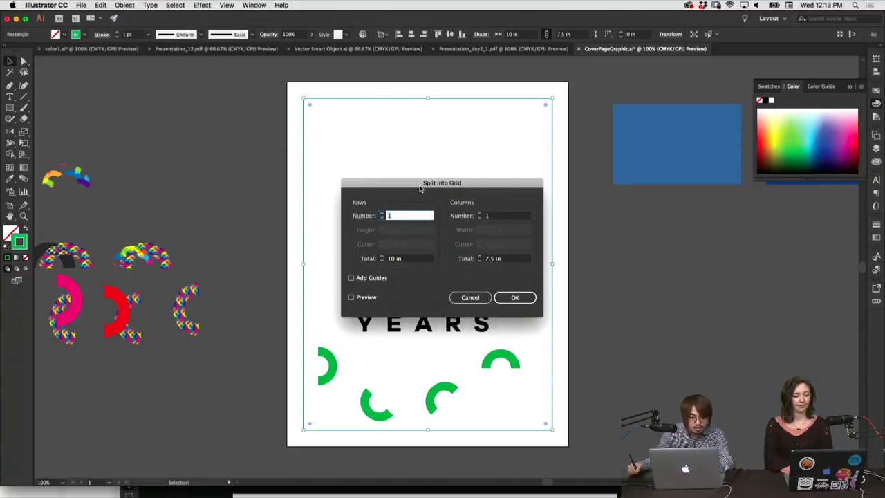
left_click_drag(436, 217, 564, 224)
left_click(606, 256)
left_click(606, 255)
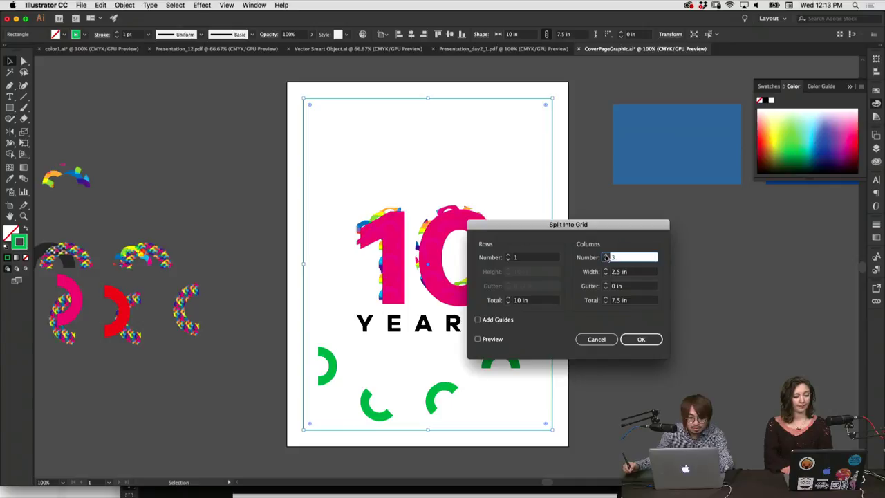
left_click(498, 340)
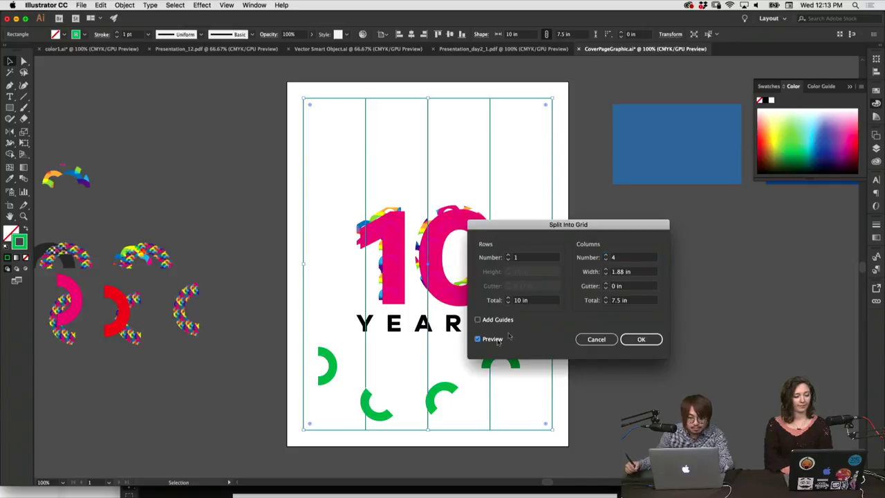
left_click(607, 284)
left_click(606, 284)
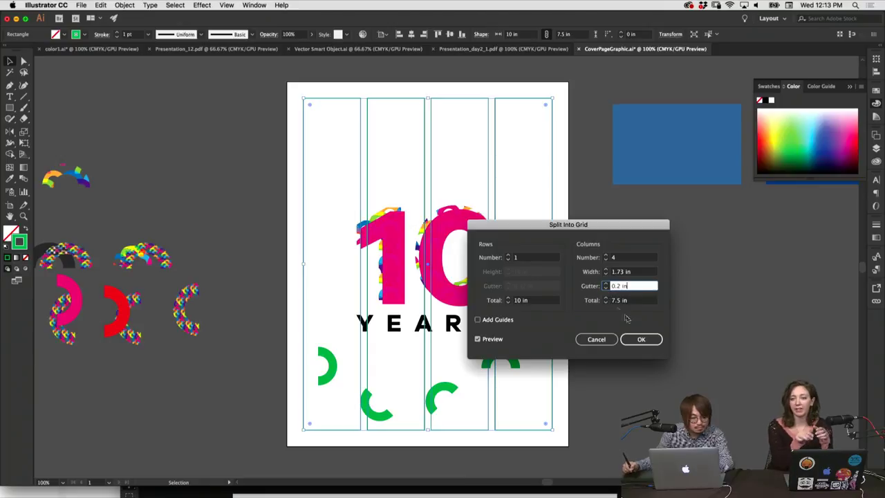
key("Return")
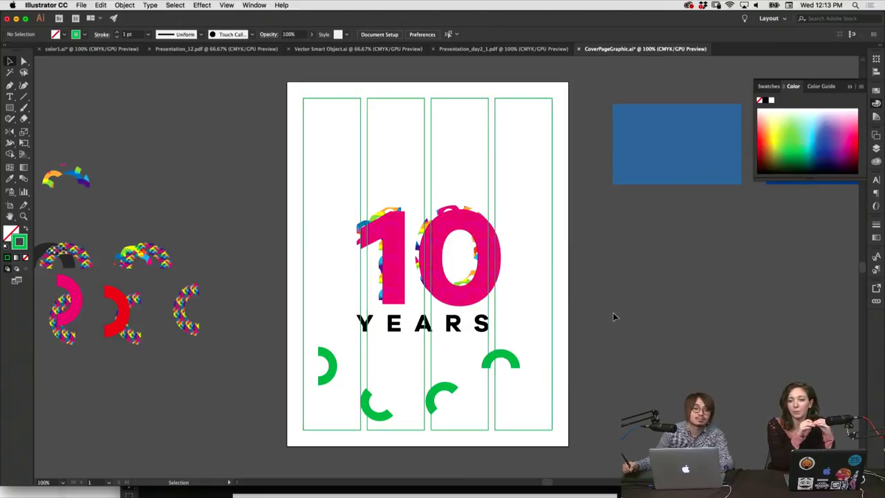
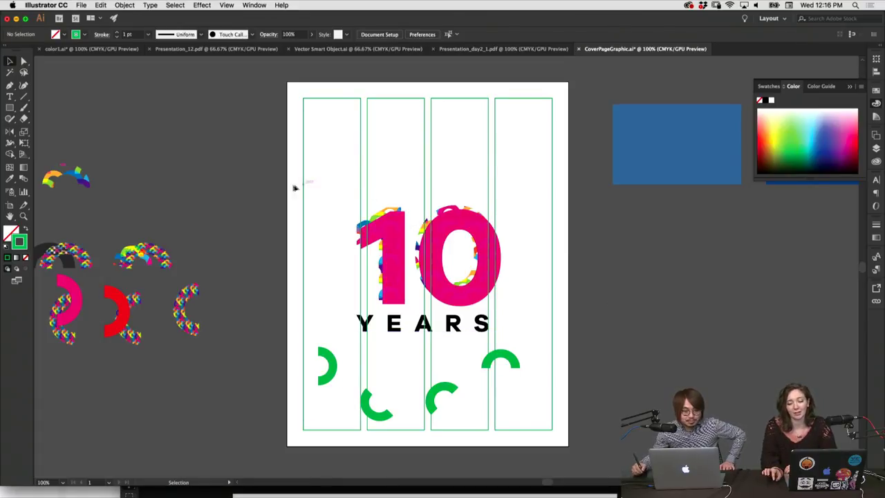
Enlarge the small green arc at right and rotate it into a U shape.
left_click_drag(300, 178, 509, 200)
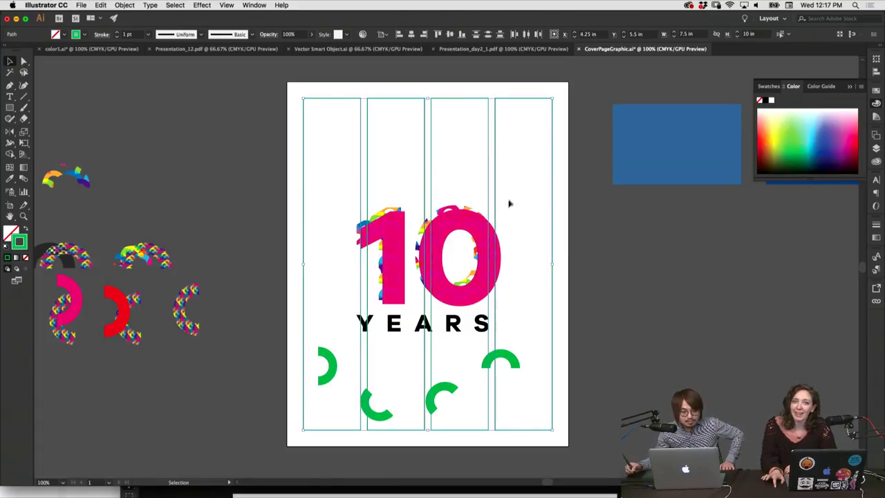
left_click(521, 347)
left_click(511, 356)
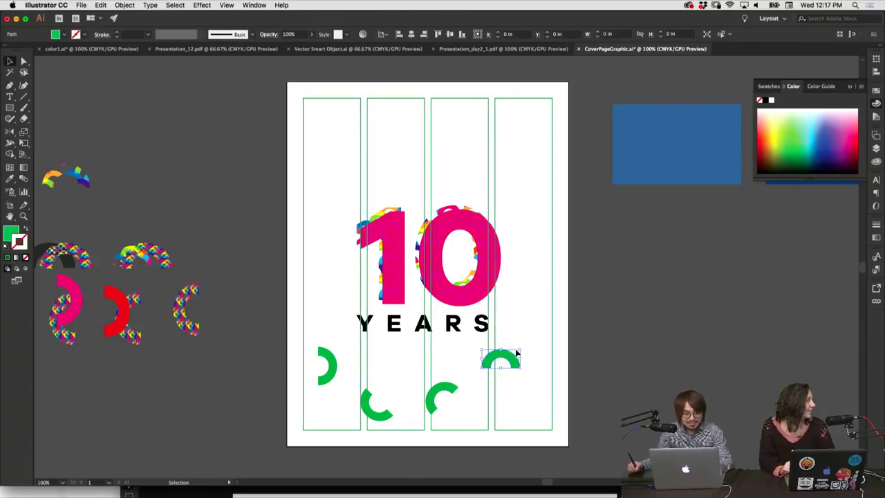
left_click_drag(521, 350, 564, 373)
left_click_drag(575, 316, 599, 385)
left_click(576, 318)
Enlarge and move the middle green arc, and enlarge the bottom-left green arc to 1.475 in.
left_click(453, 392)
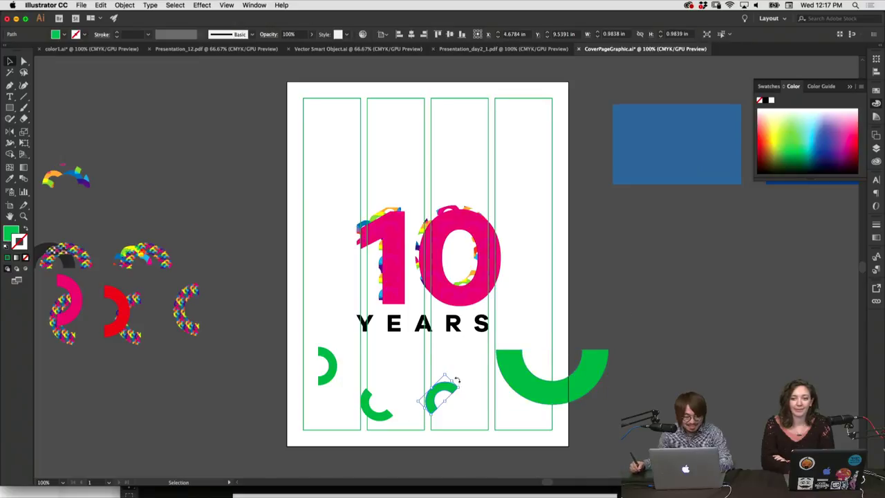
left_click_drag(458, 382, 464, 419)
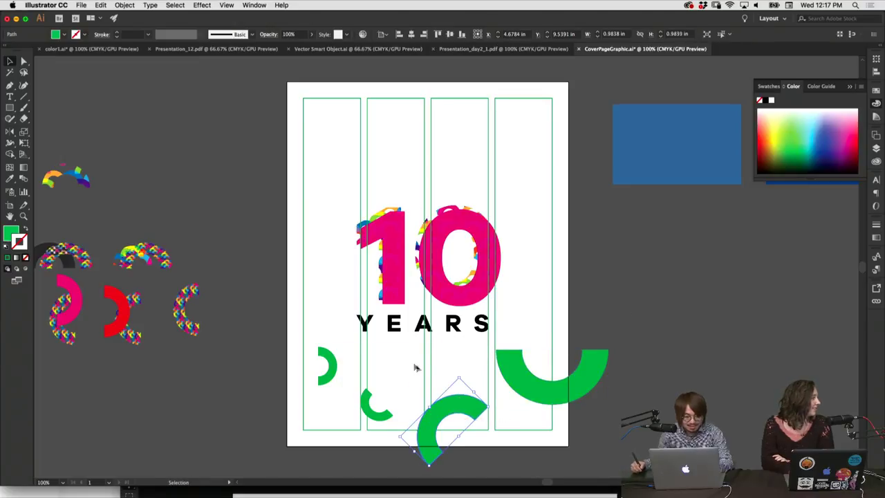
left_click(381, 397)
left_click_drag(380, 403, 375, 380)
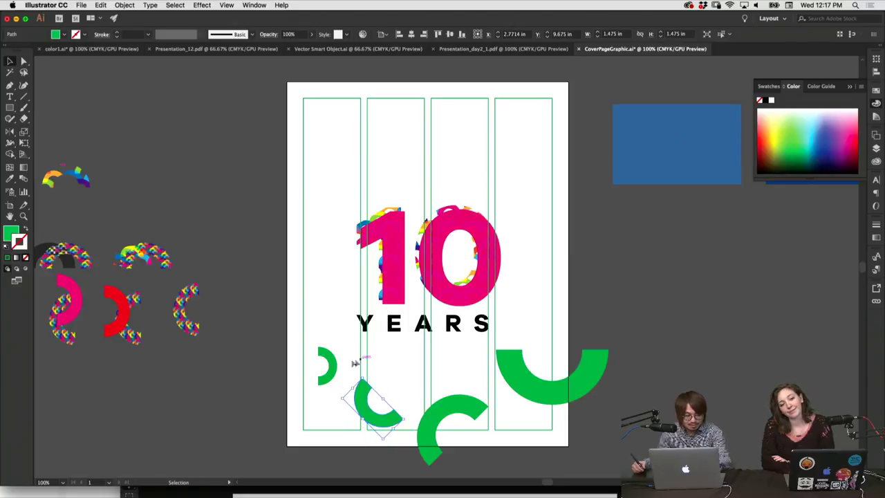
Eyedropper the red arc's colour onto the small arc and the multicolour pattern onto the larger arc.
key("i")
left_click(117, 299)
key("v")
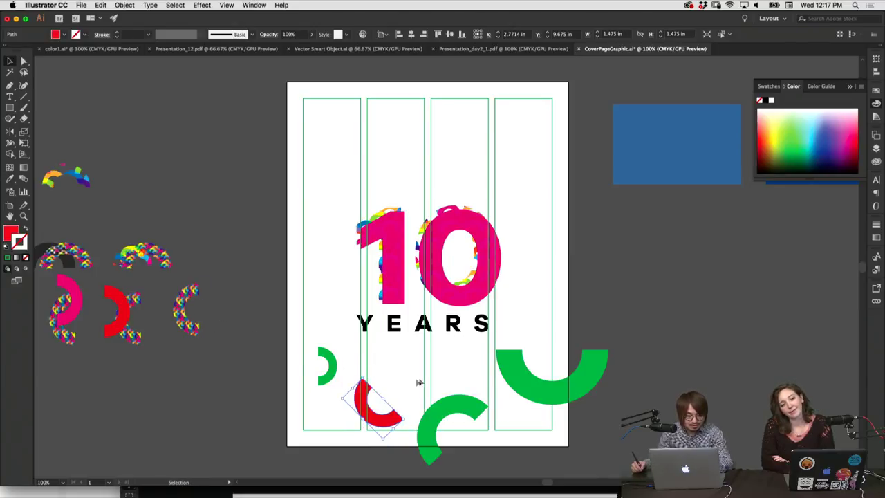
left_click(462, 413)
key("i")
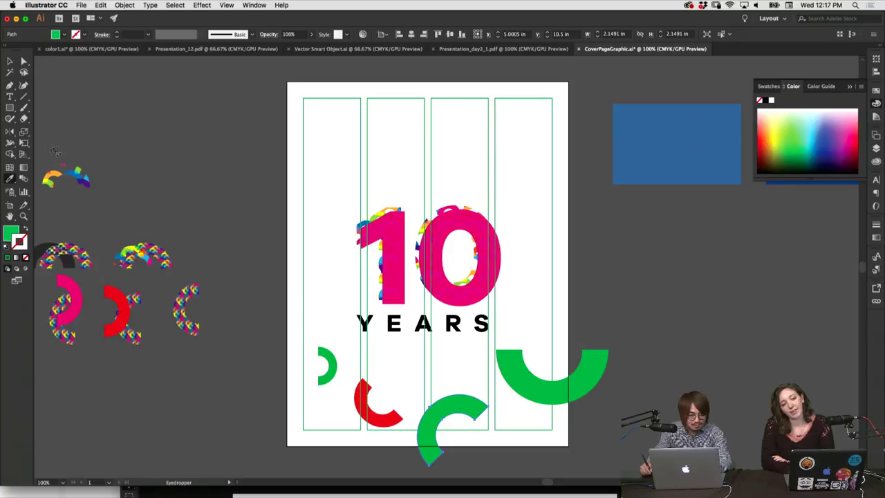
left_click(79, 177)
key("v")
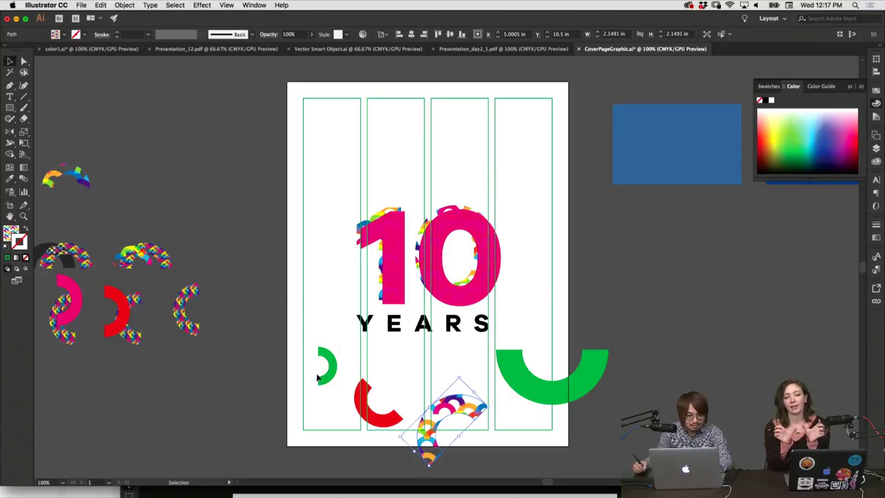
Recolour the small left green arc magenta from the pink arc and enlarge it.
left_click(327, 363)
key("i")
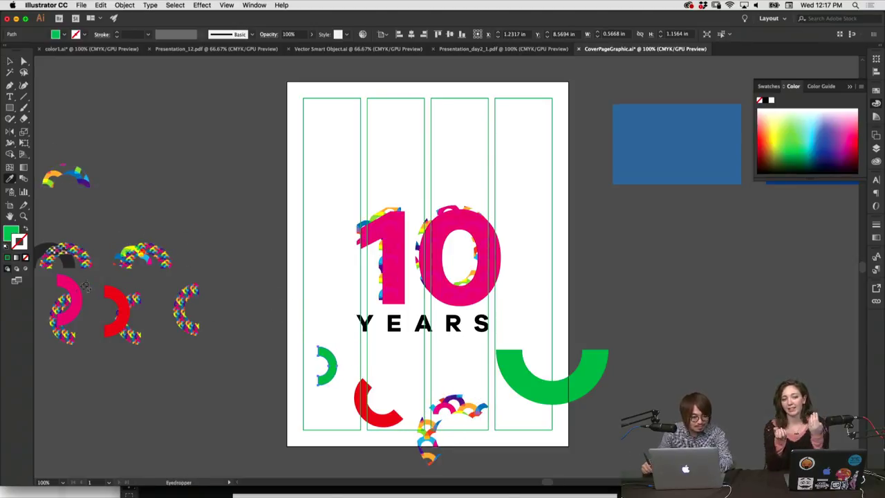
left_click(77, 293)
key("v")
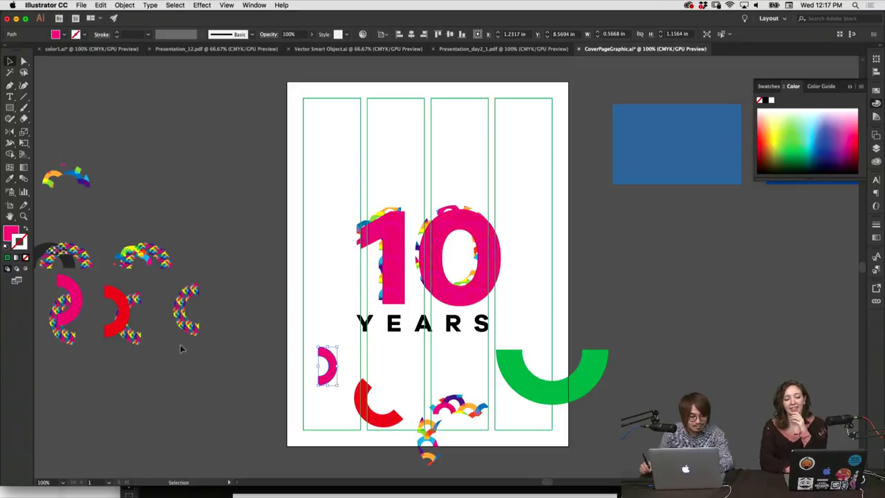
left_click(322, 380, "shift")
left_click(323, 380, "shift")
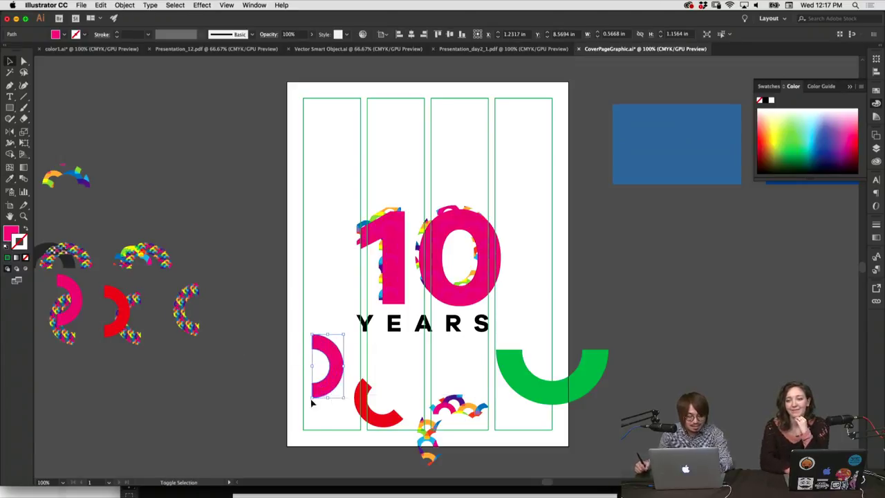
left_click_drag(322, 381, 320, 383)
key("super+z")
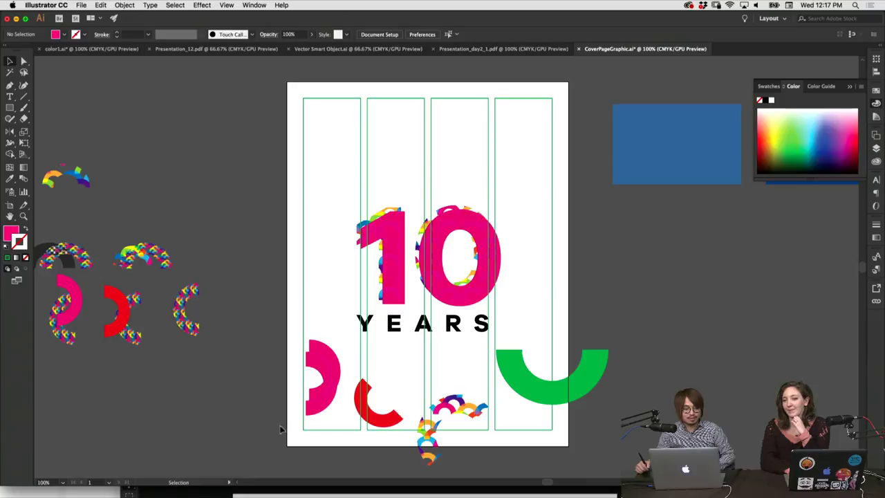
Drag AdobeStock_183350739.psd from the Psd folder in Finder into the cover document.
mouse_move(91, 487)
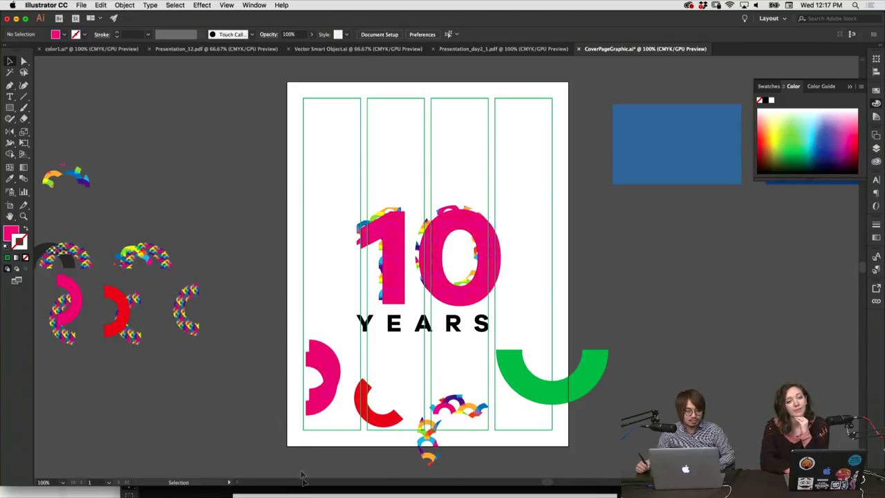
left_click(305, 484)
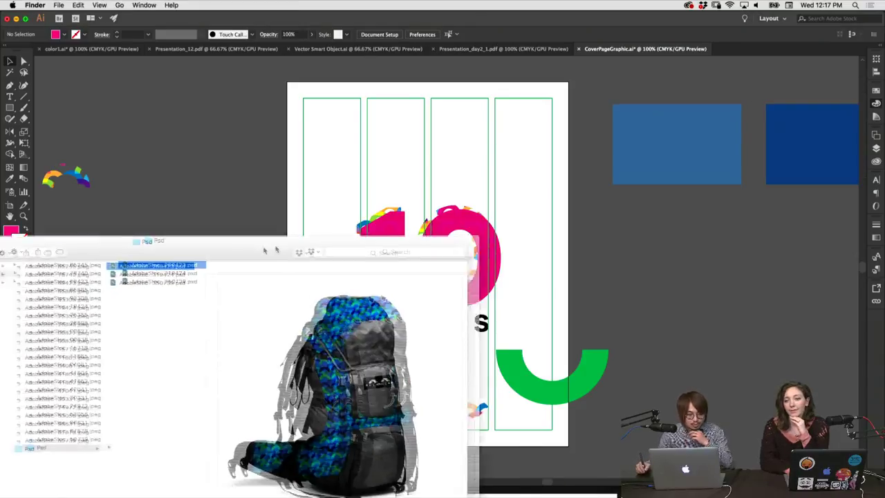
left_click(237, 280)
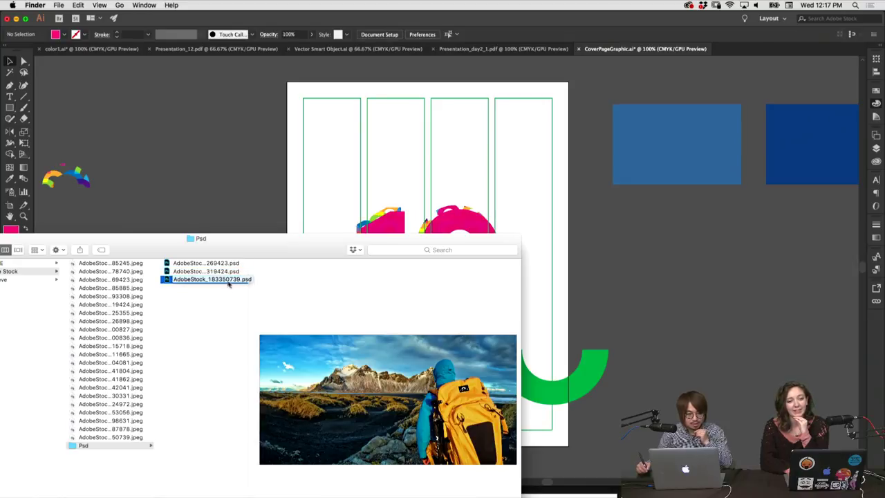
left_click_drag(228, 283, 240, 190)
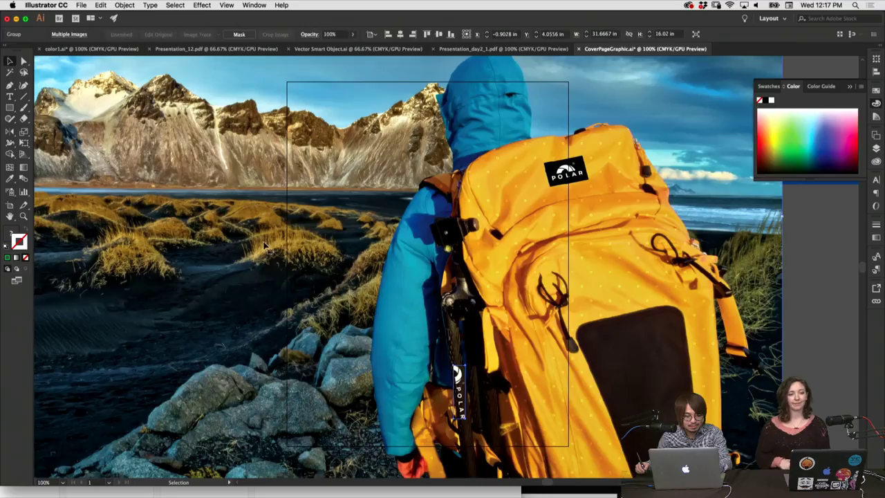
Position the hiker photo across the cover's middle and send it behind the 10 YEARS artwork.
key("super+minus")
key("super+minus")
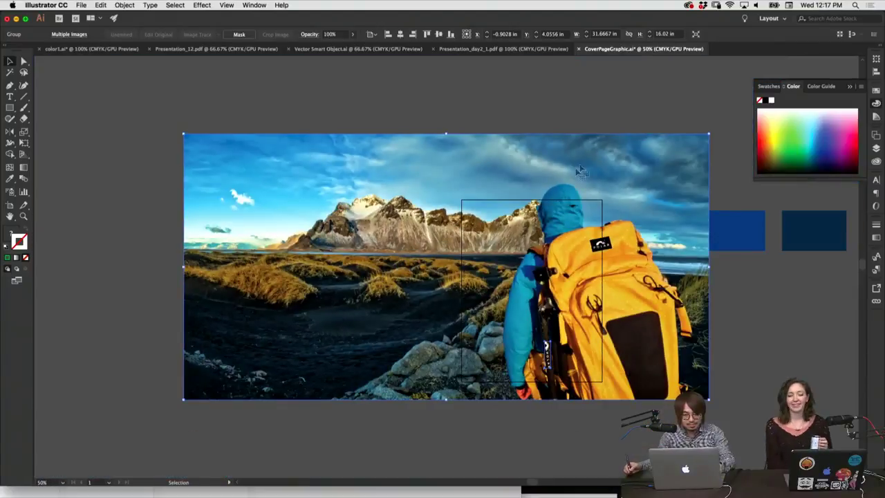
left_click_drag(709, 134, 535, 222)
left_click_drag(408, 261, 438, 285)
scroll(428, 278, "right", 3)
key("super+shift+bracketleft")
left_click(530, 213)
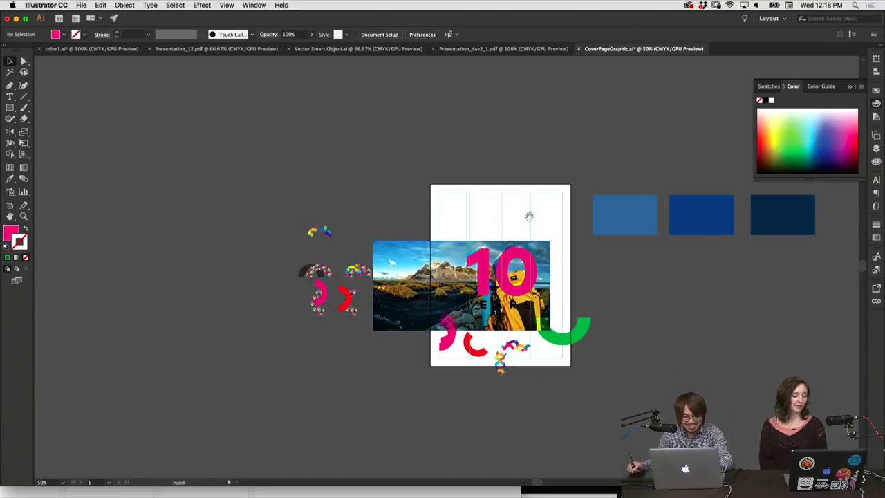
scroll(530, 213, "right", 3)
key("super+1")
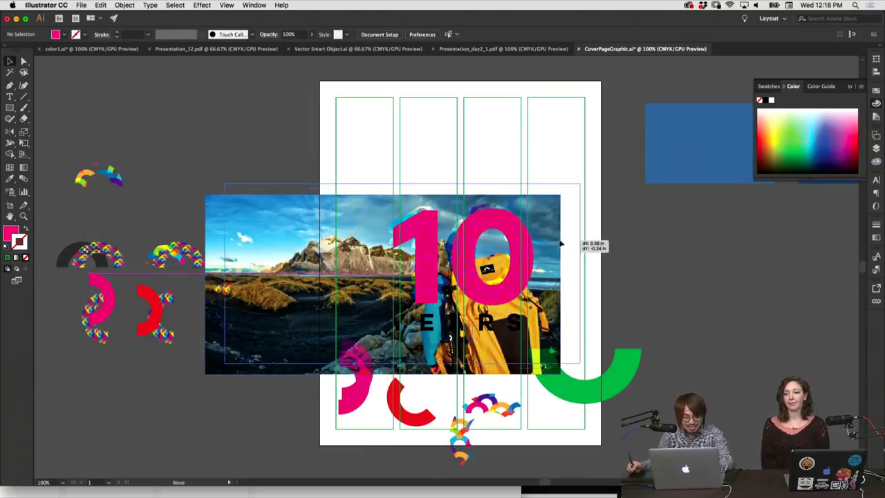
mouse_move(543, 256)
left_mouse_down()
mouse_move(560, 260)
mouse_move(551, 264)
mouse_move(556, 238)
mouse_move(560, 260)
left_mouse_up()
Keep the large green U arc's blend mode at Normal in the Transparency settings.
left_click(599, 256)
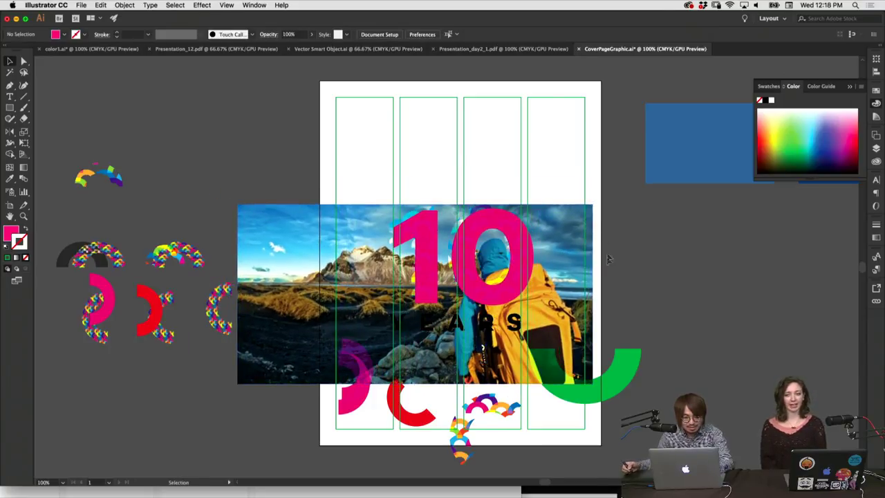
scroll(612, 257, "right", 2)
scroll(612, 257, "down", 1)
left_click(584, 350)
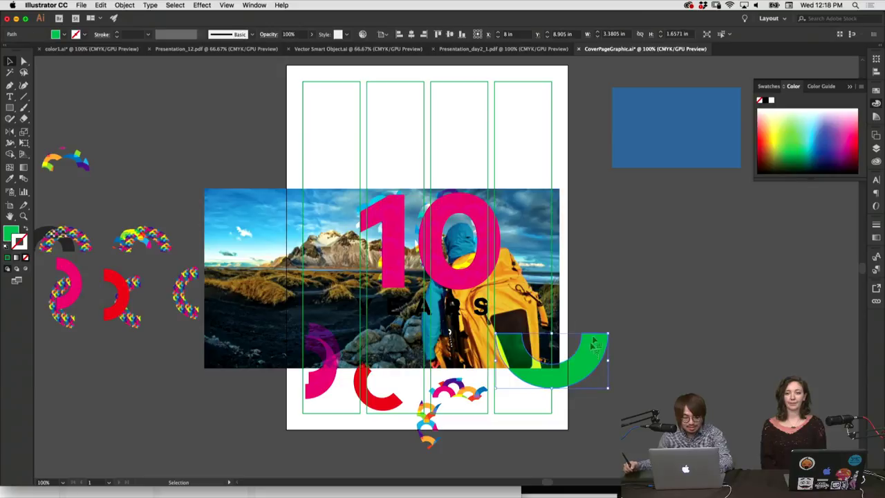
left_click(269, 35)
left_click(197, 50)
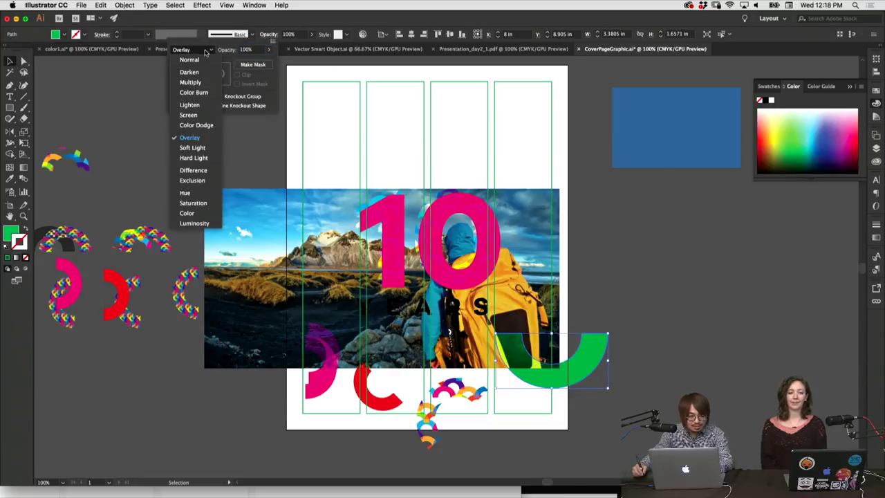
left_click(204, 61)
left_click(527, 408)
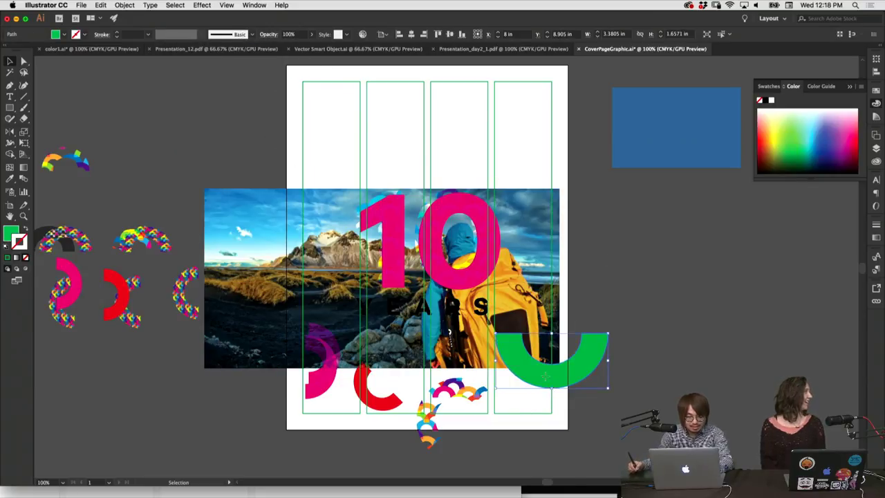
Give the U arc a teal fill with no outline and shift it up and right.
left_click_drag(792, 123, 776, 116)
left_click(760, 101)
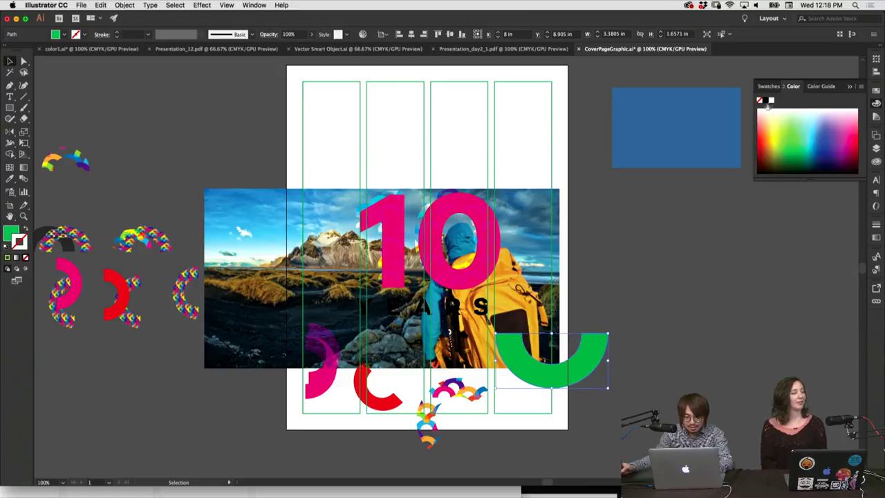
left_click(768, 86)
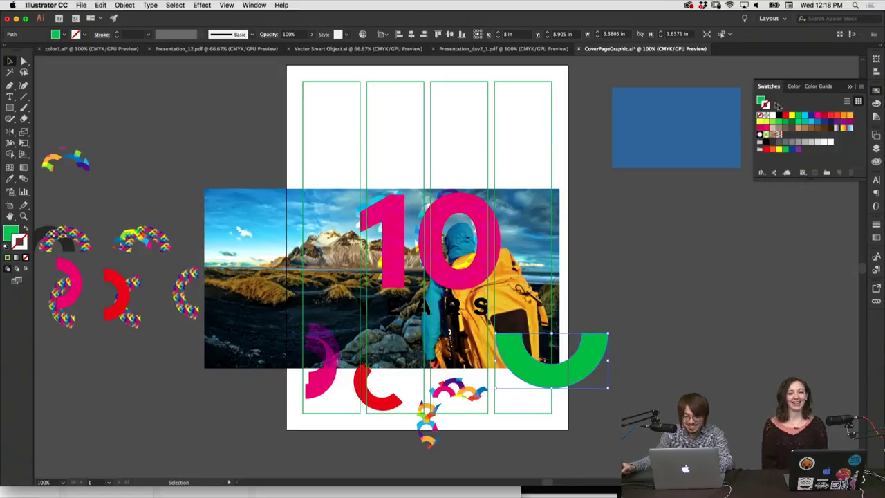
left_click(760, 101)
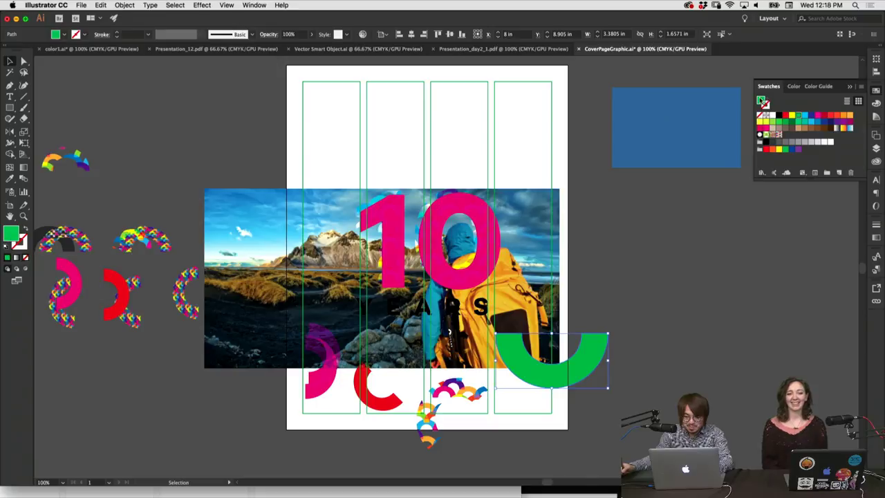
left_click(803, 122)
left_click(648, 276)
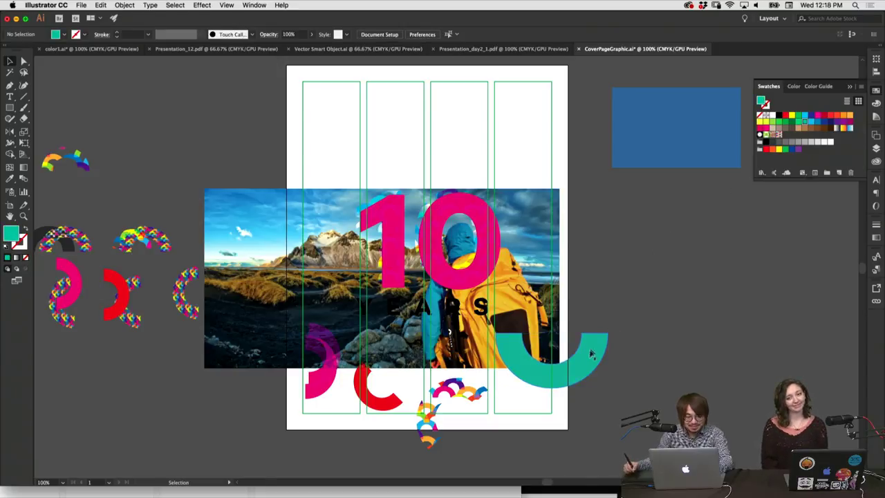
left_click_drag(591, 354, 600, 340)
Nudge the red arc right and move the magenta arc higher up the page.
left_click_drag(374, 397, 379, 396)
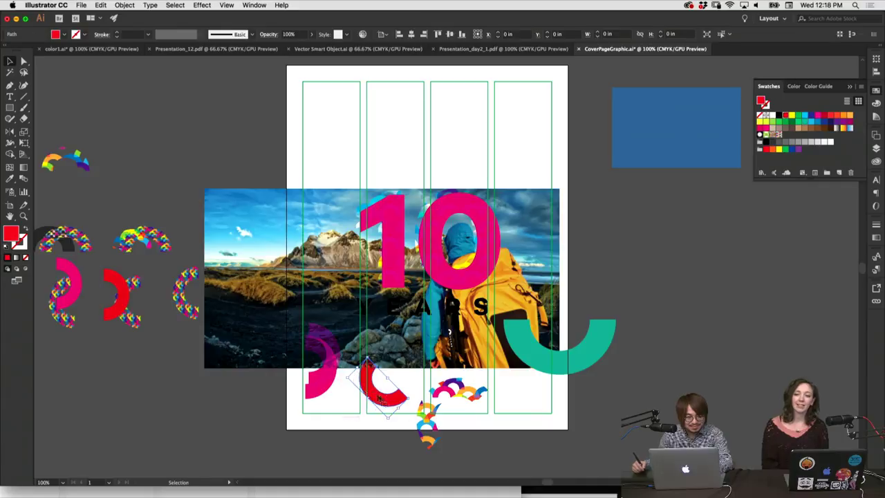
left_click(344, 339)
left_click_drag(345, 339, 341, 188)
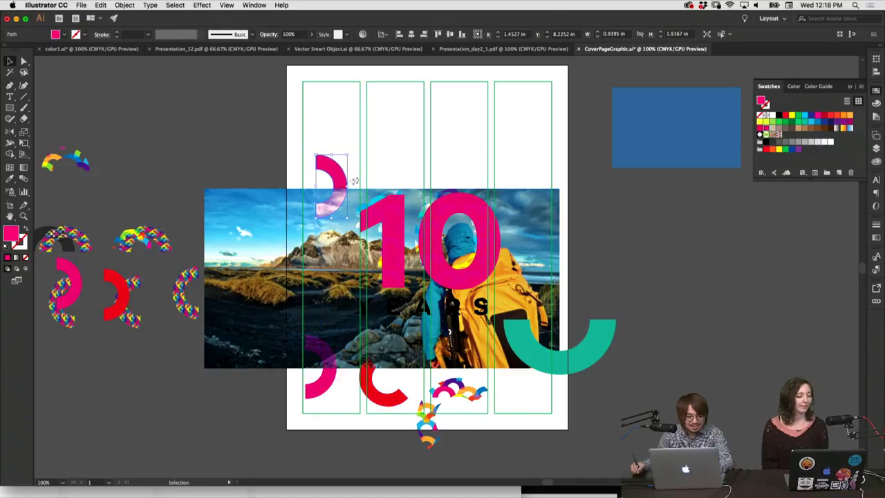
left_click(399, 173)
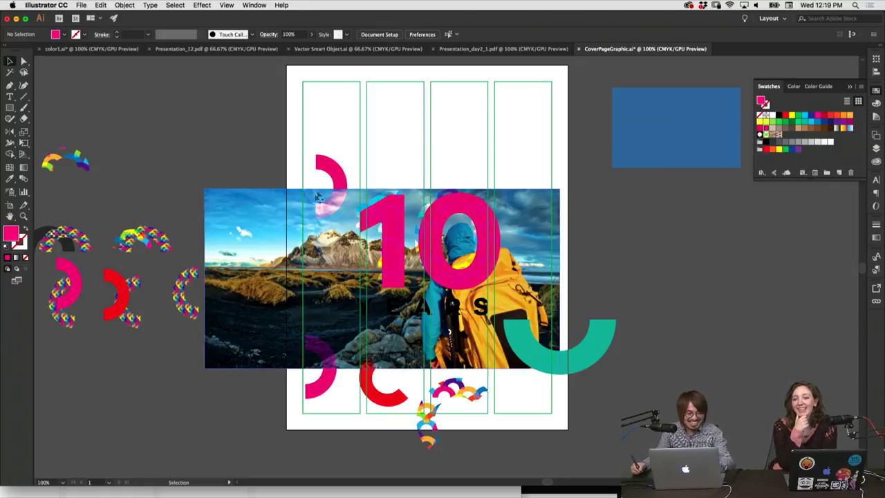
Fill the upper half-circle yellow, move the lower magenta arc down-left, and tilt the red arc.
left_click(339, 167)
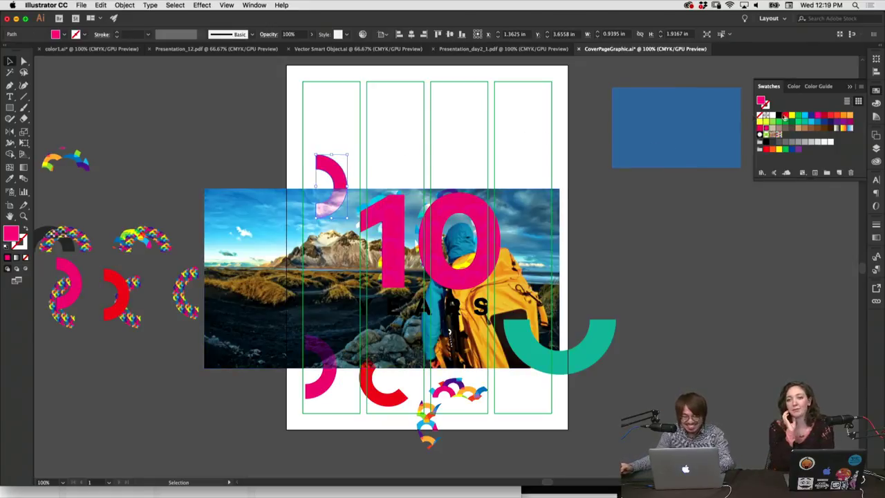
left_click(792, 116)
left_click(370, 162)
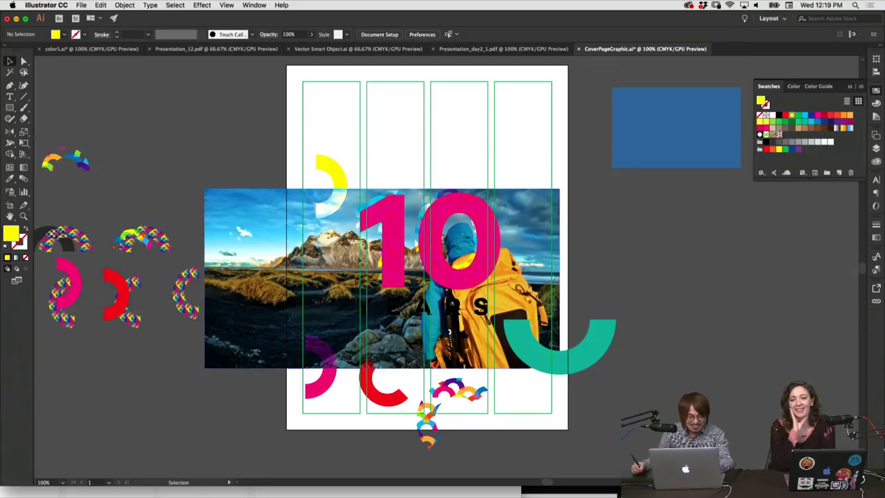
left_click_drag(319, 364, 346, 430)
left_click_drag(319, 388, 299, 393)
left_click(406, 386)
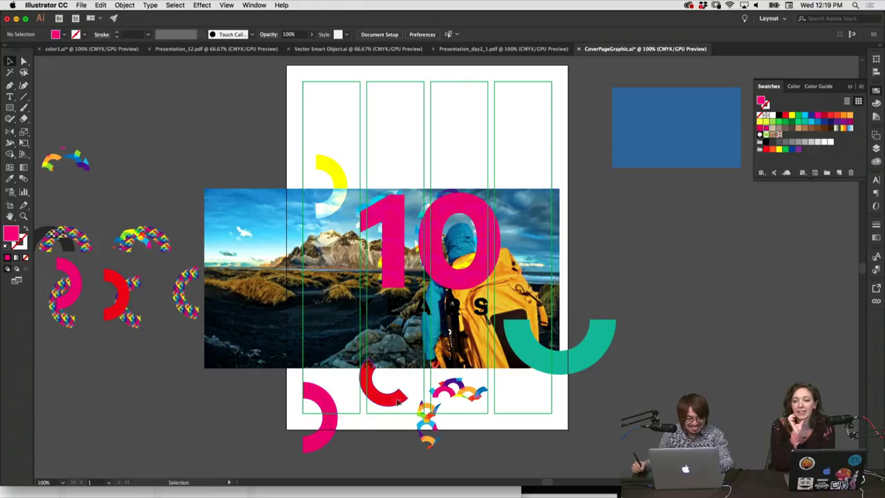
left_click_drag(398, 402, 426, 373)
left_click(374, 424)
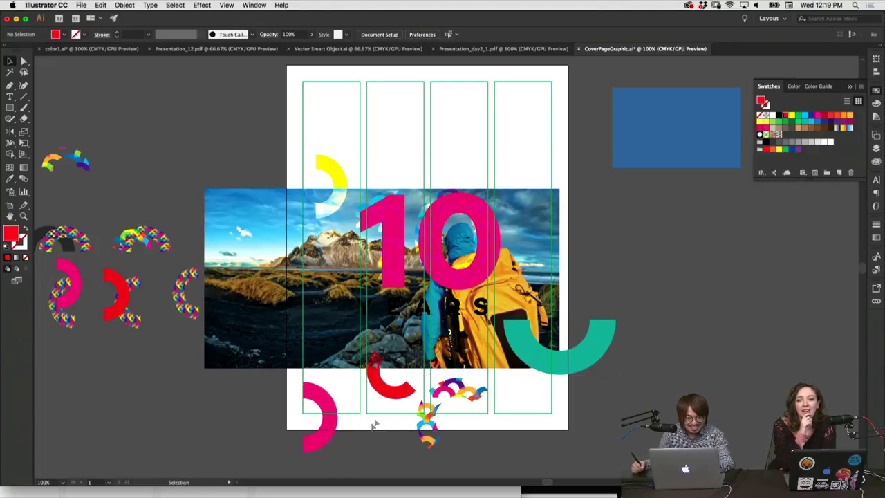
Fill the 10 with white and select all the column rectangles.
left_click(450, 214)
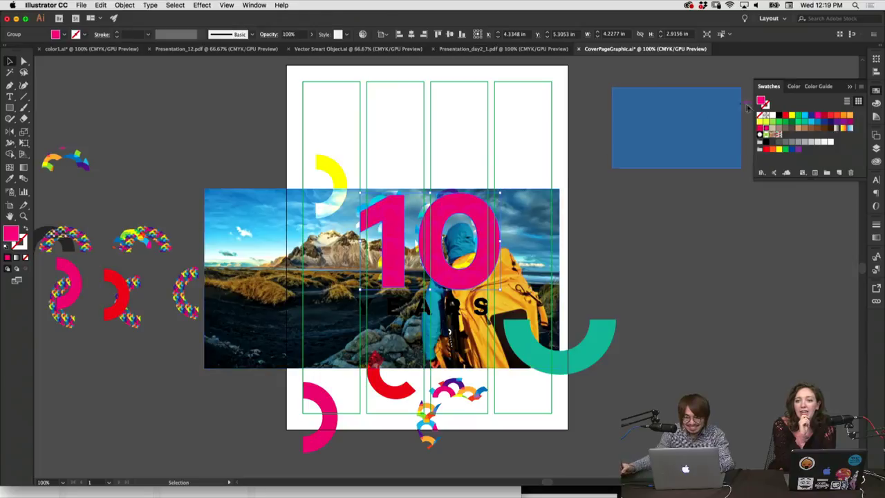
left_click(767, 114)
left_click(565, 261)
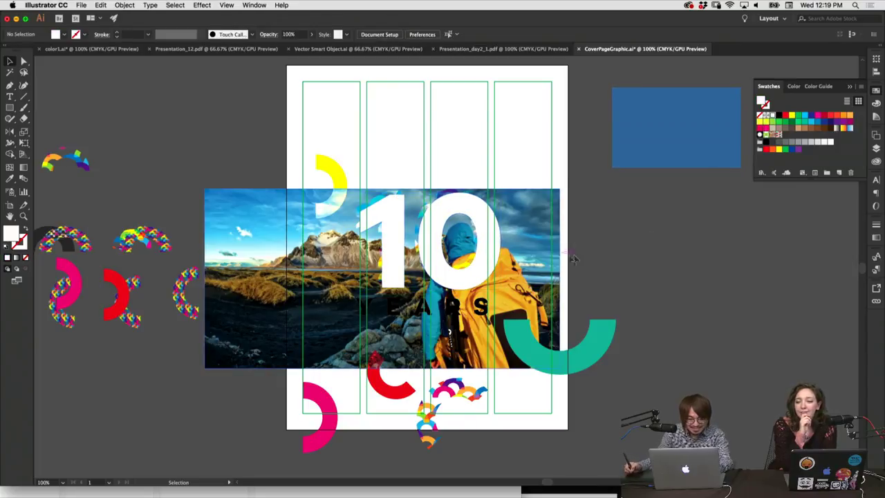
left_click(469, 267)
key("a")
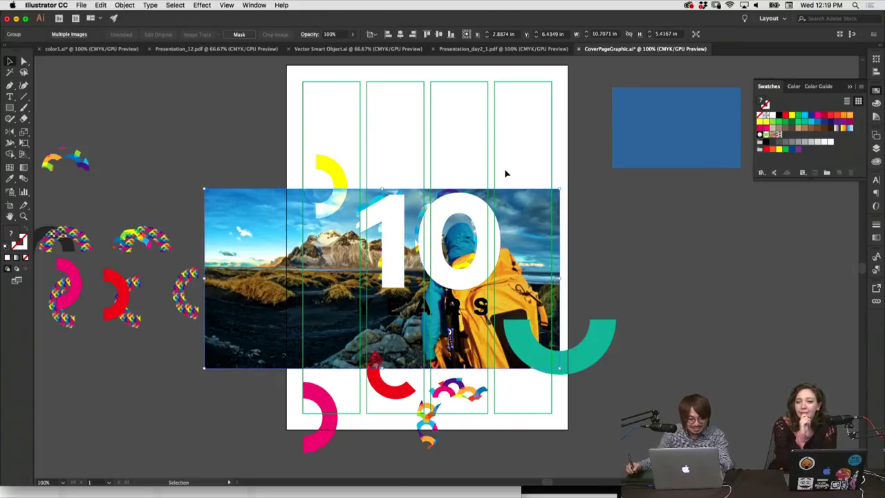
left_click(478, 185)
key("v")
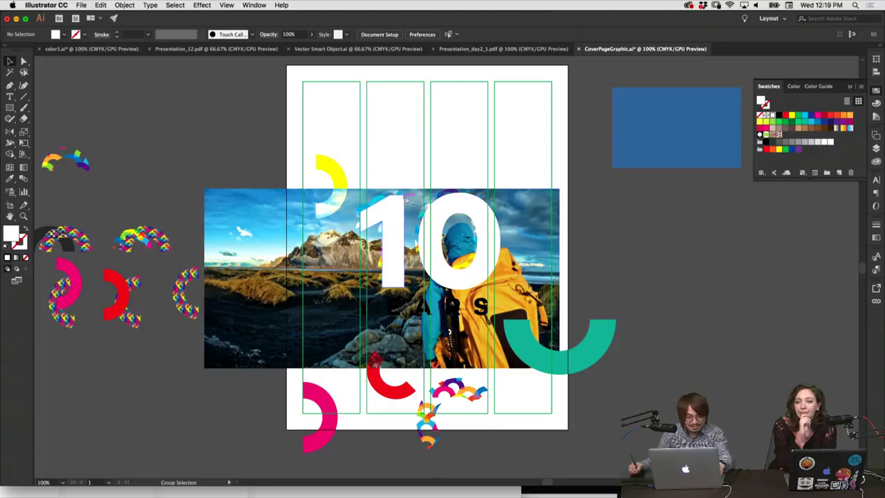
left_click_drag(567, 136, 348, 97)
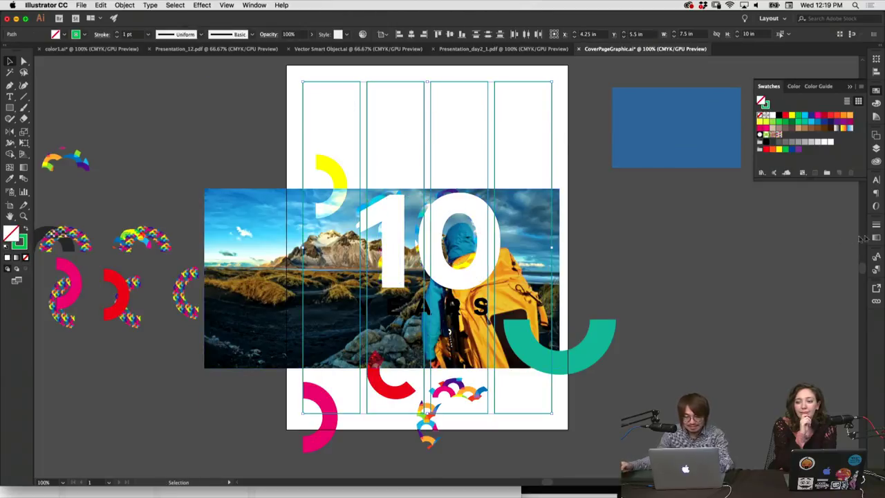
Move the column rectangles onto a new Layer 2, then hide and lock it.
left_click(876, 148)
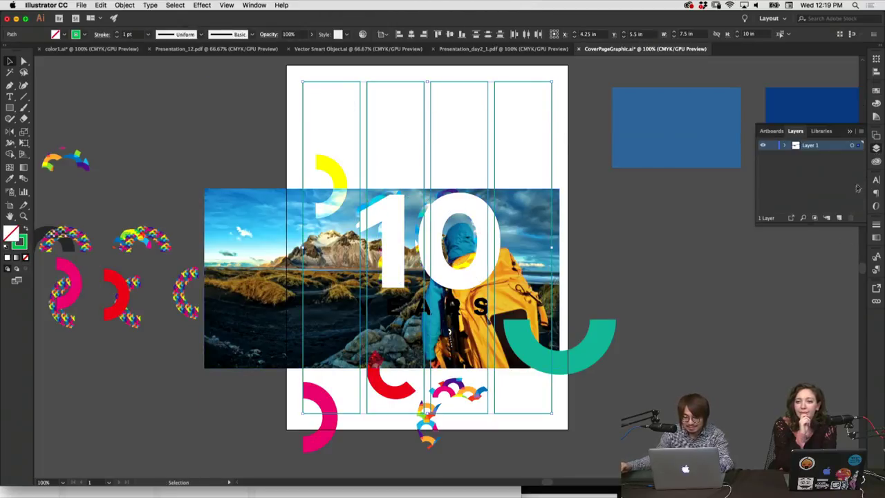
left_click(839, 218)
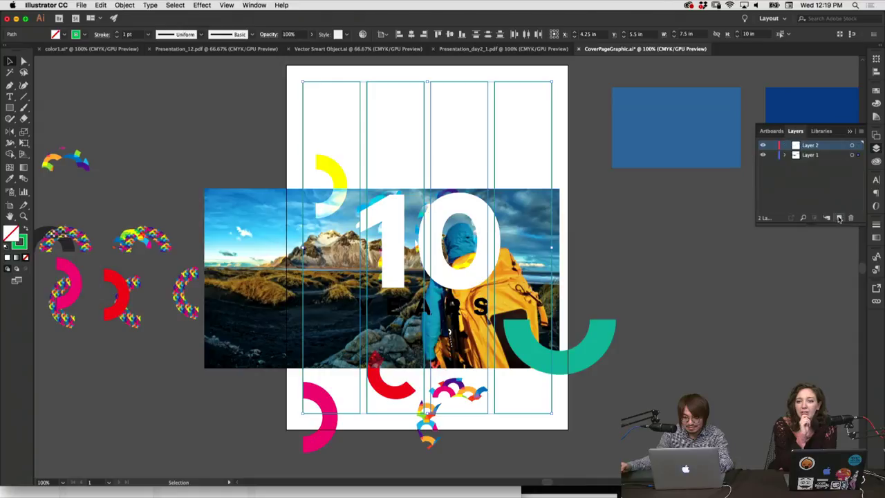
left_click(773, 147)
left_click(763, 145)
Reposition the patterned 10 with Direct Selection so it sits just behind the white 10.
key("a")
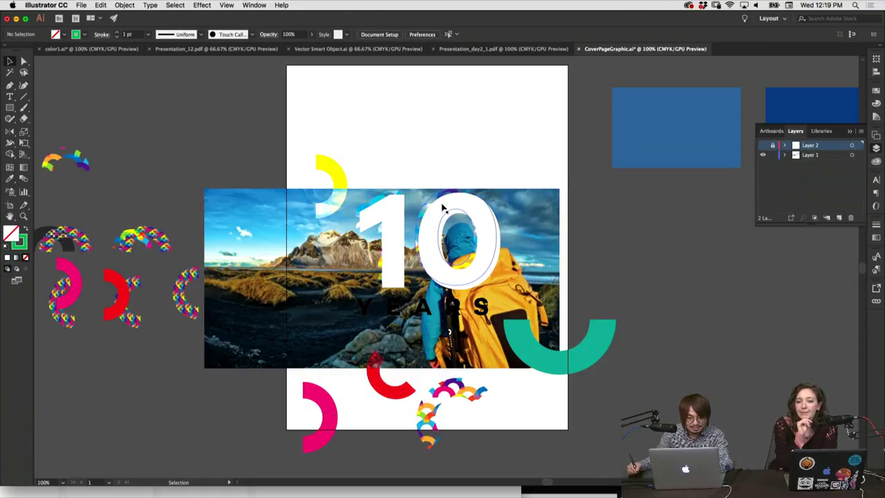
left_click(443, 204)
left_click_drag(435, 208, 432, 154)
key("super+z")
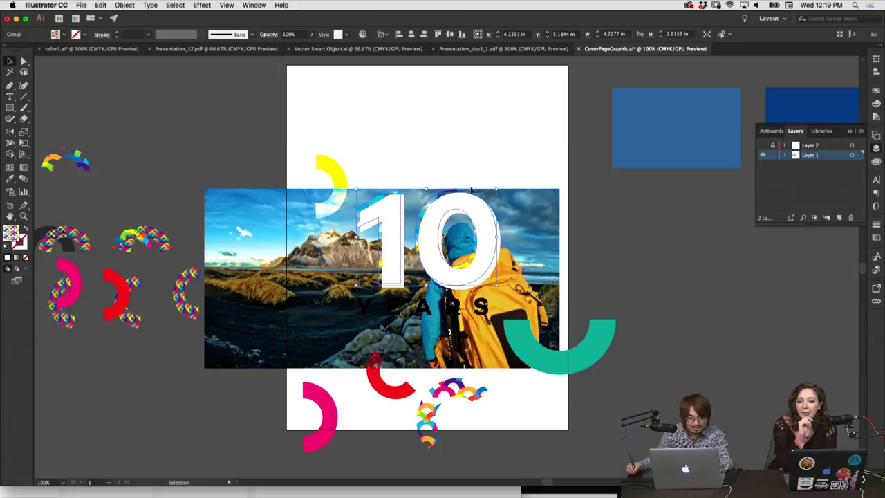
left_click_drag(439, 204, 435, 114)
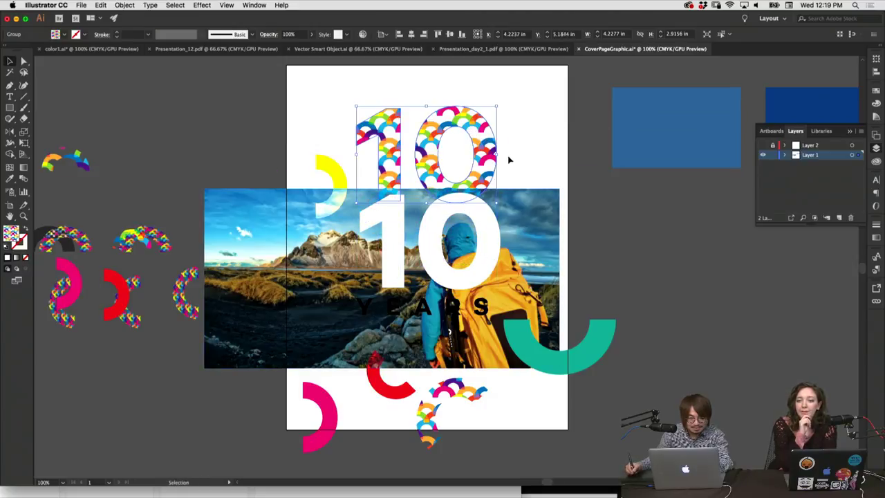
left_click(508, 158)
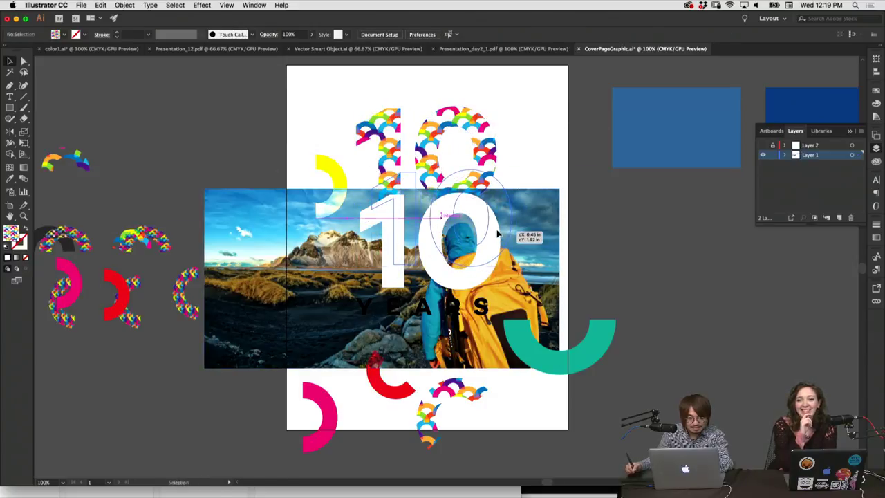
key("super+z")
mouse_move(498, 222)
left_mouse_down()
mouse_move(499, 159)
mouse_move(495, 213)
left_mouse_up()
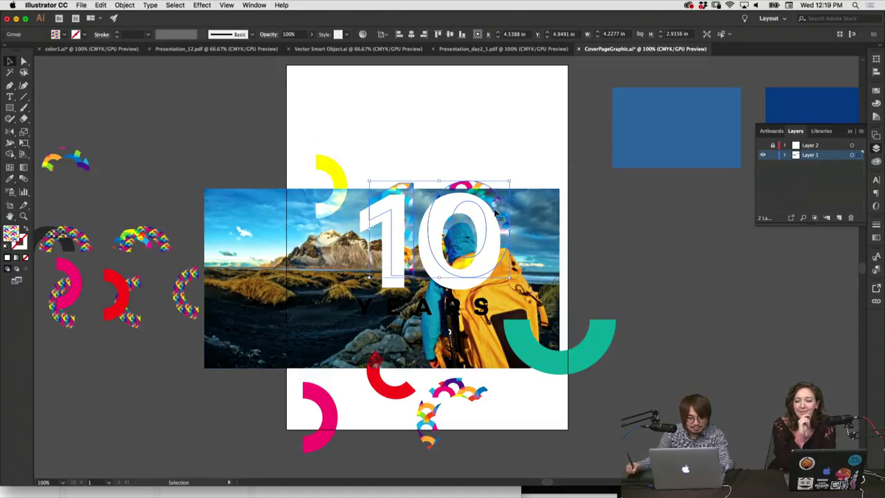
left_click(512, 193)
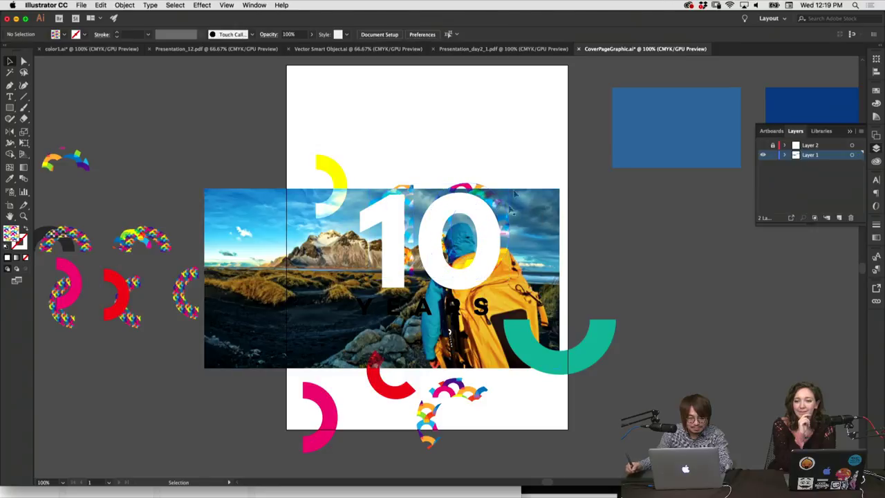
left_click(485, 306)
Fill the YEARS text with white from the Swatches list.
left_click(876, 103)
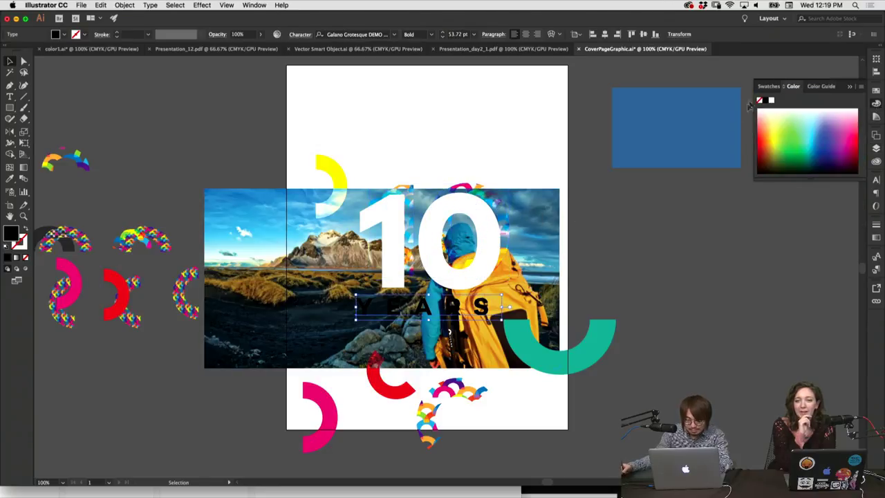
left_click(769, 86)
left_click(771, 116)
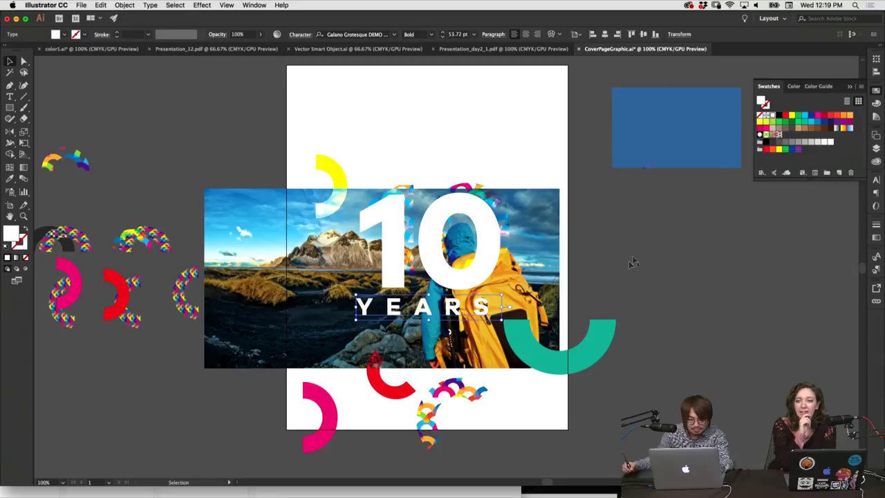
left_click(463, 166)
left_click_drag(447, 150, 449, 167)
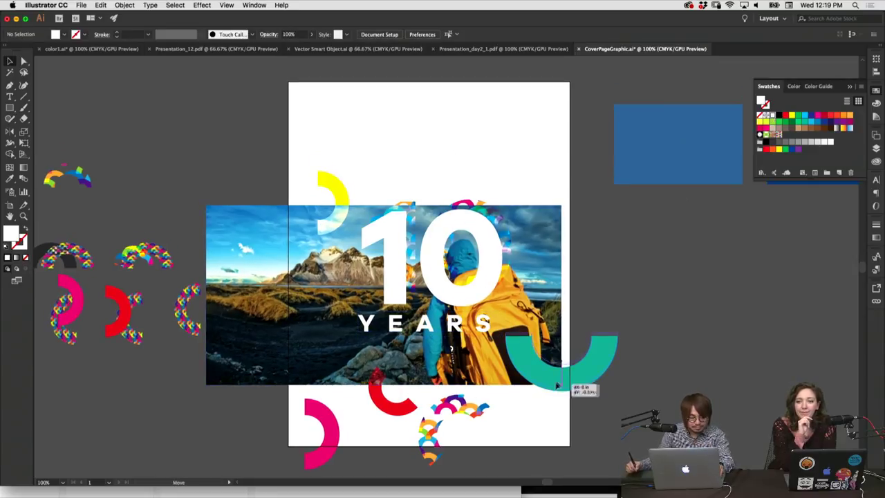
Duplicate the green arc to the top, enlarge it, tilt a copy about 45° and shrink it to about 2.1 in.
left_click_drag(551, 390, 477, 147)
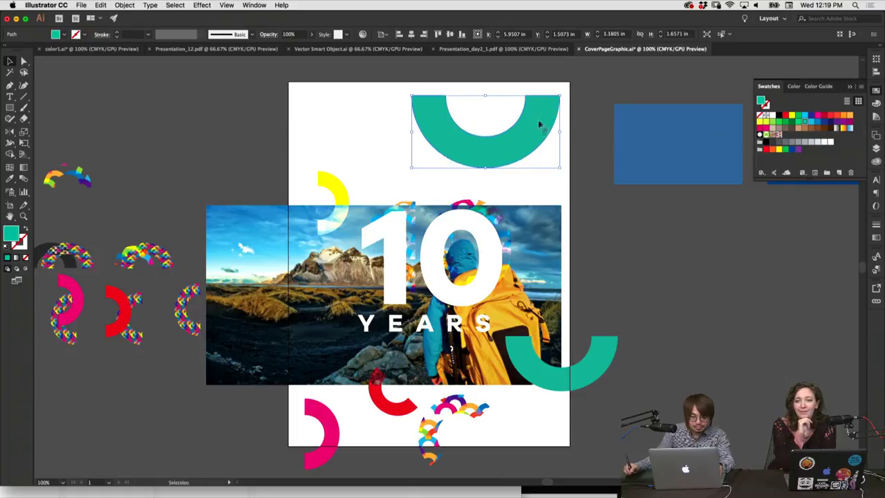
left_click_drag(540, 124, 415, 135)
left_click_drag(477, 110, 407, 131)
left_click_drag(376, 94, 388, 141)
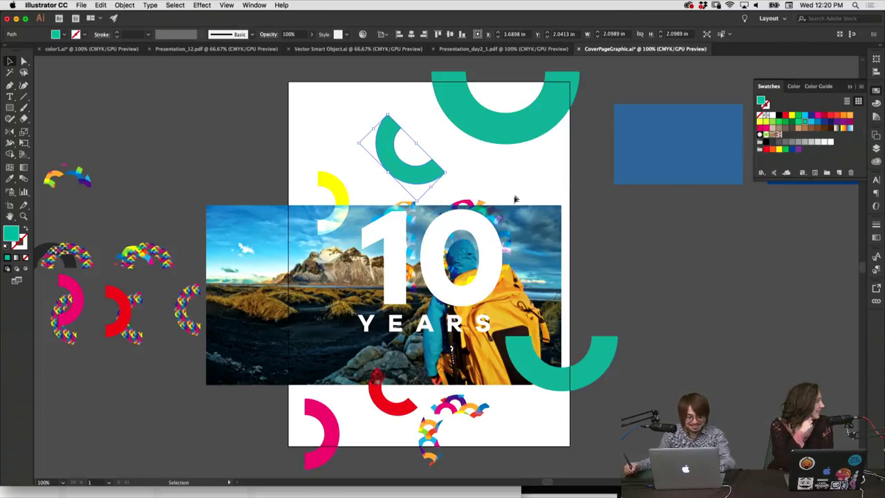
Recolour the tilted arc orange with the Eyedropper.
key("i")
left_click(512, 238)
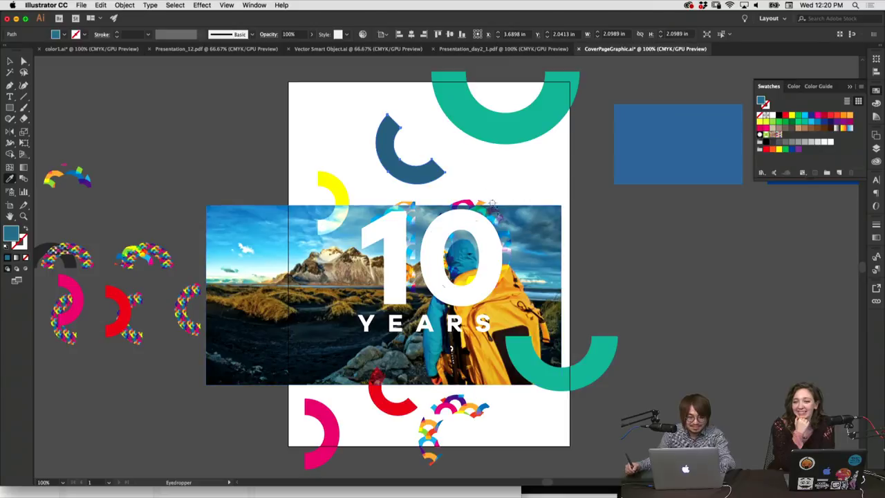
left_click(511, 304)
key("v")
key("ctrl+shift+a")
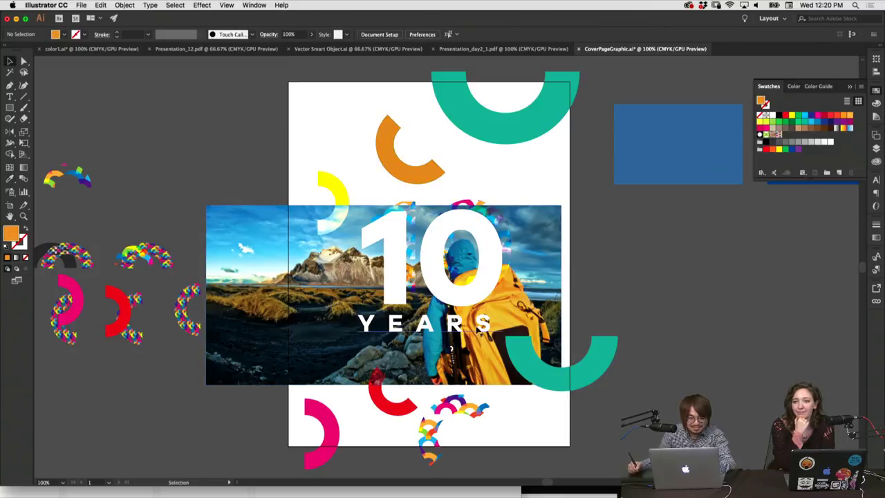
left_click(482, 330)
Move the rainbow arc group along the page bottom and set a piece beside the right green arc.
left_click(609, 292)
scroll(608, 263, "down", 3)
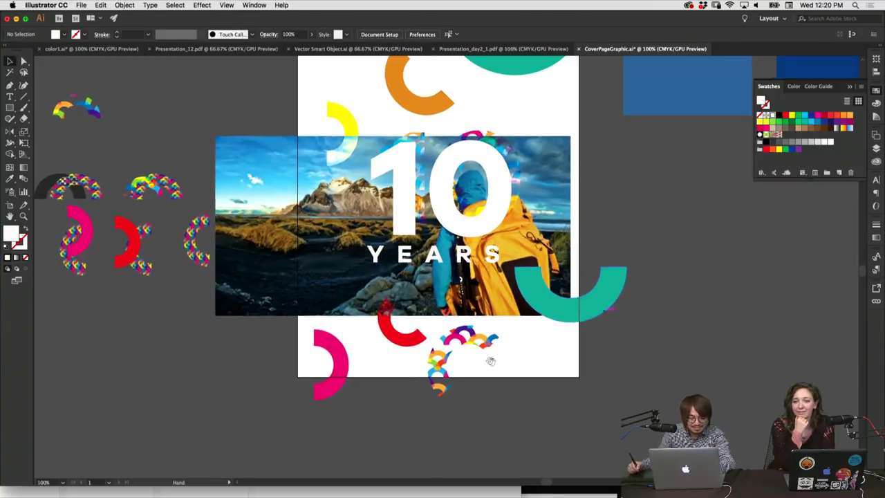
scroll(491, 361, "up", 2)
scroll(421, 387, "up", 2)
left_click_drag(448, 414, 570, 414)
scroll(547, 408, "down", 3)
scroll(474, 401, "up", 3)
left_click(482, 418)
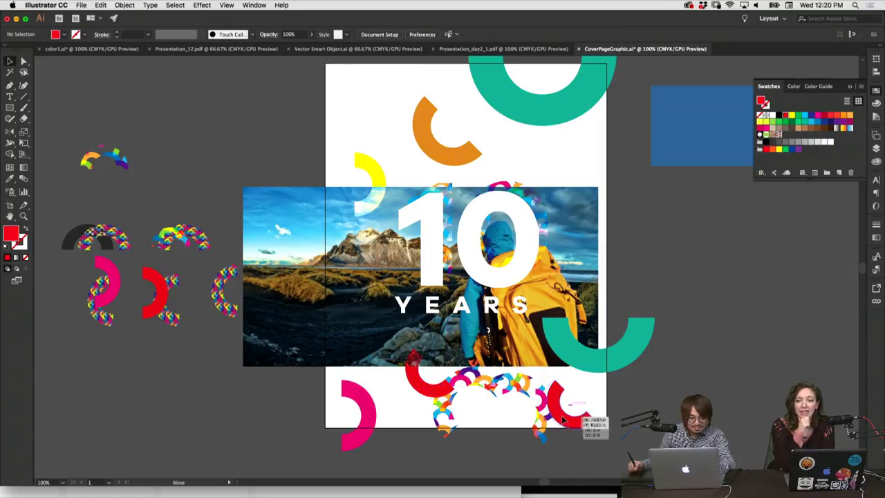
left_click_drag(565, 401, 545, 376)
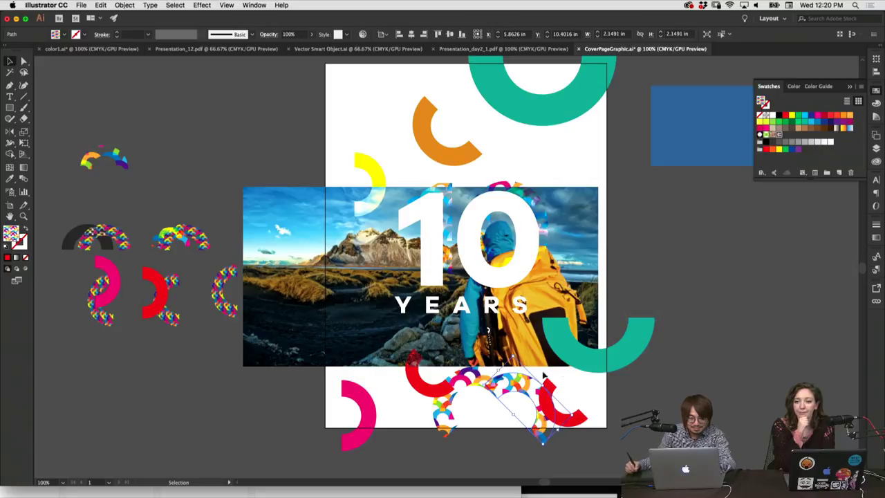
left_click_drag(543, 442, 668, 325)
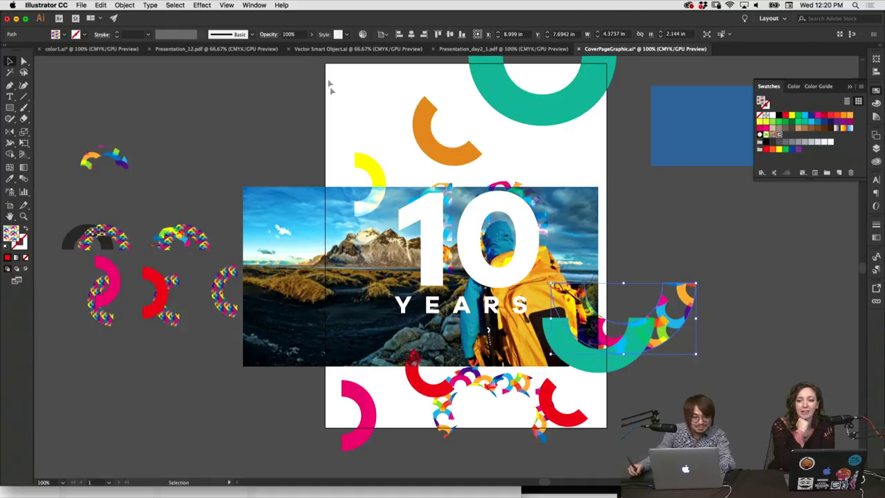
Place the rainbow arc at the cover's upper right and enter isolation mode on it.
left_click(269, 34)
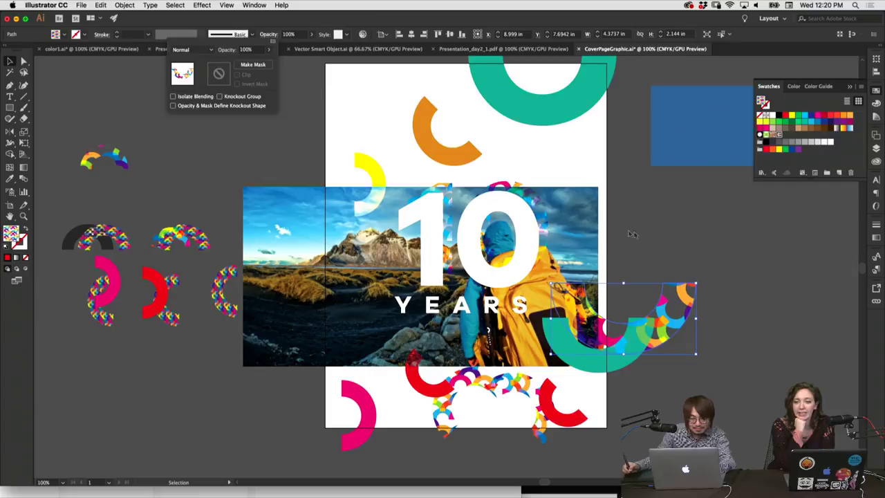
left_click_drag(671, 284, 634, 152)
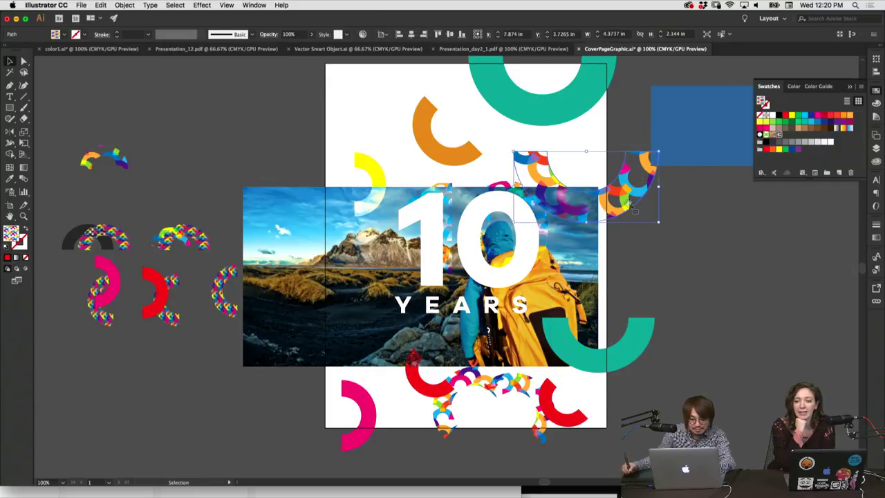
scroll(631, 207, "up", 2)
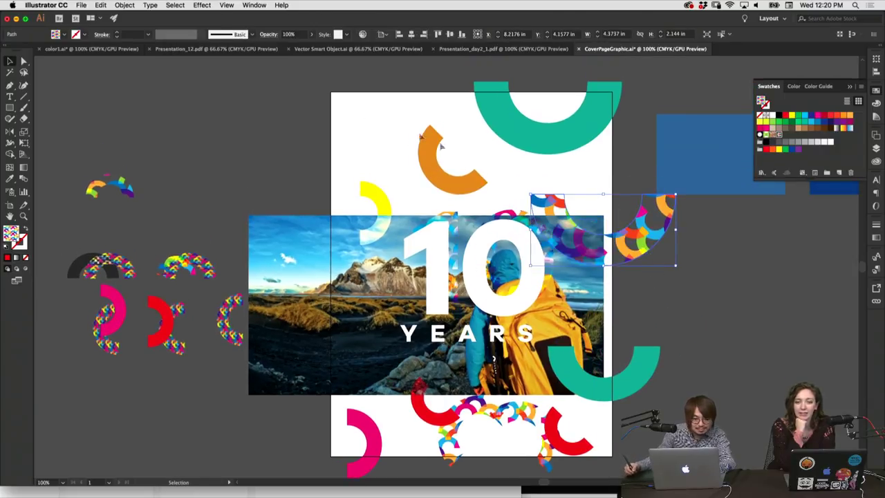
double_click(642, 246)
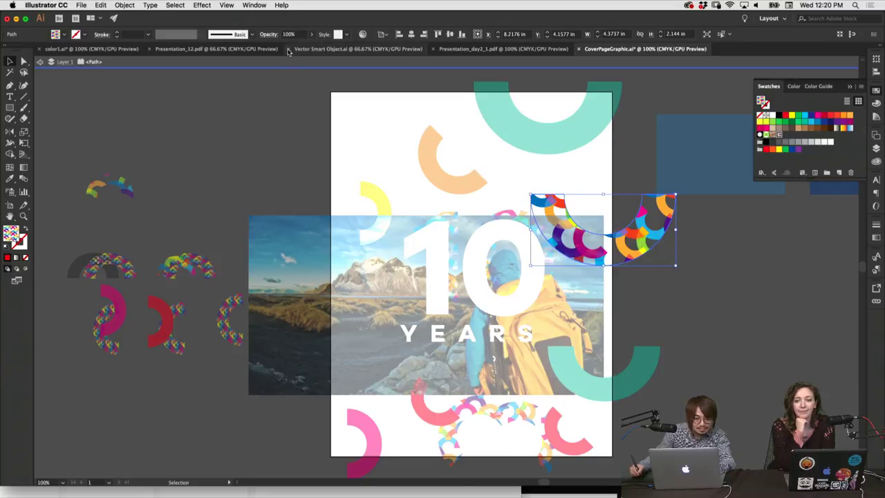
Leave the arc's blend mode at Normal, exit isolation, and nudge the rainbow group down-right.
left_click(266, 38)
left_click(193, 50)
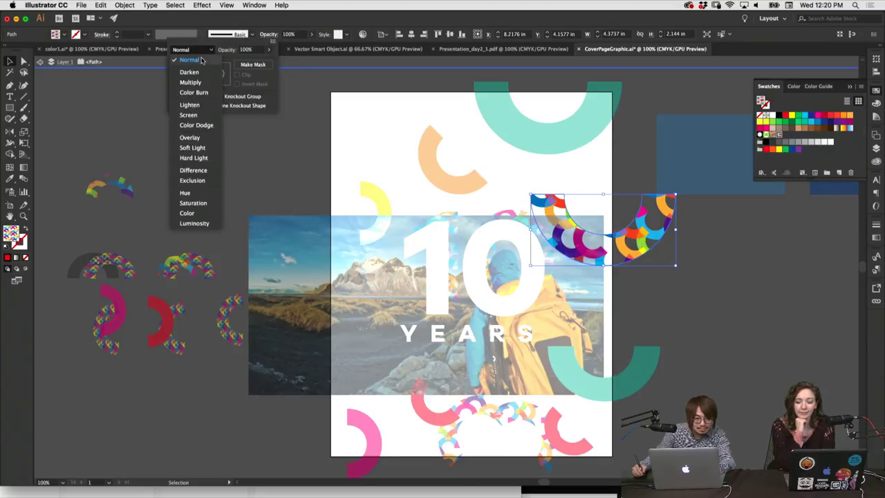
key("Escape")
left_click(183, 49)
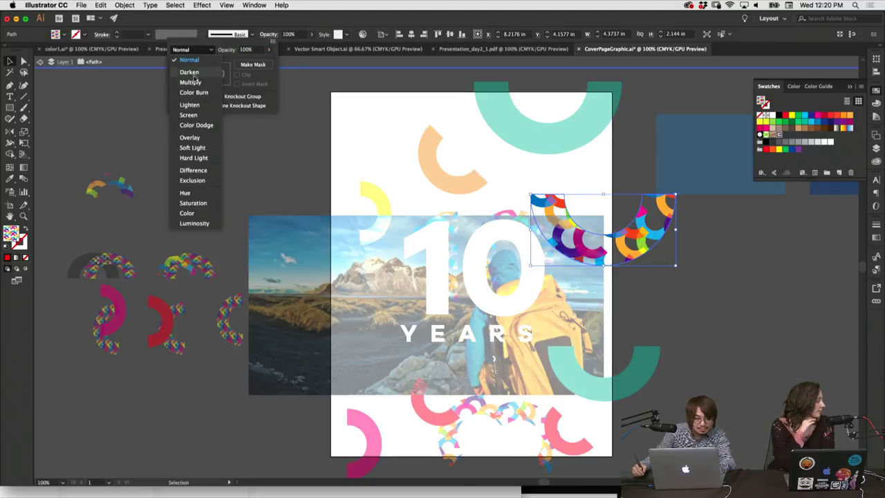
key("Escape")
key("Escape")
left_click(234, 154)
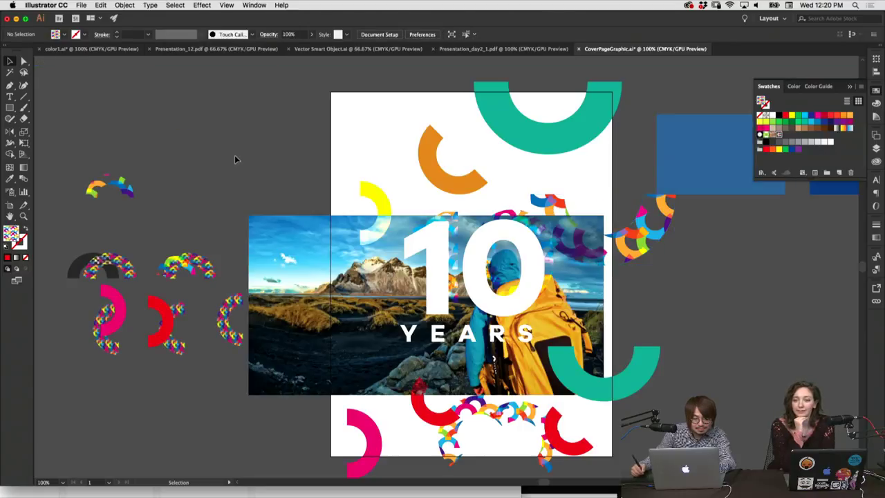
mouse_move(526, 208)
left_mouse_down()
mouse_move(546, 219)
mouse_move(532, 225)
left_mouse_up()
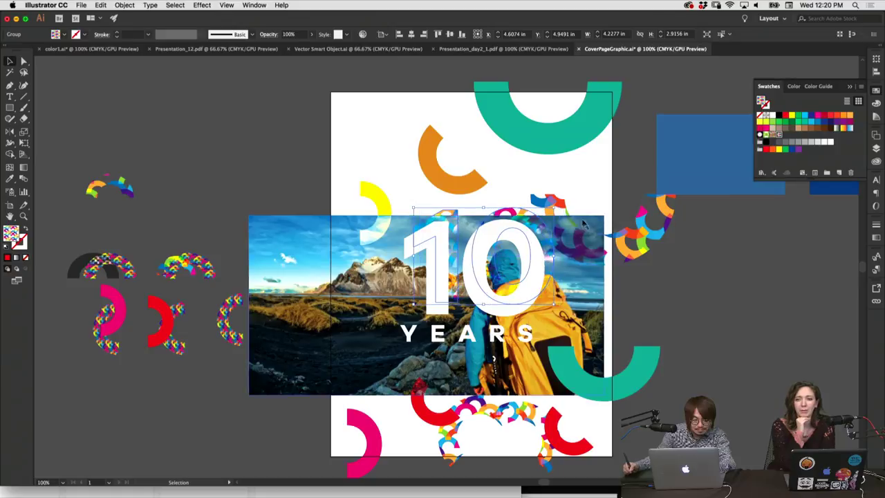
Show Layer 2's column guides and move the orange arc up and left near the top.
left_click(474, 189)
left_click_drag(475, 190, 468, 189)
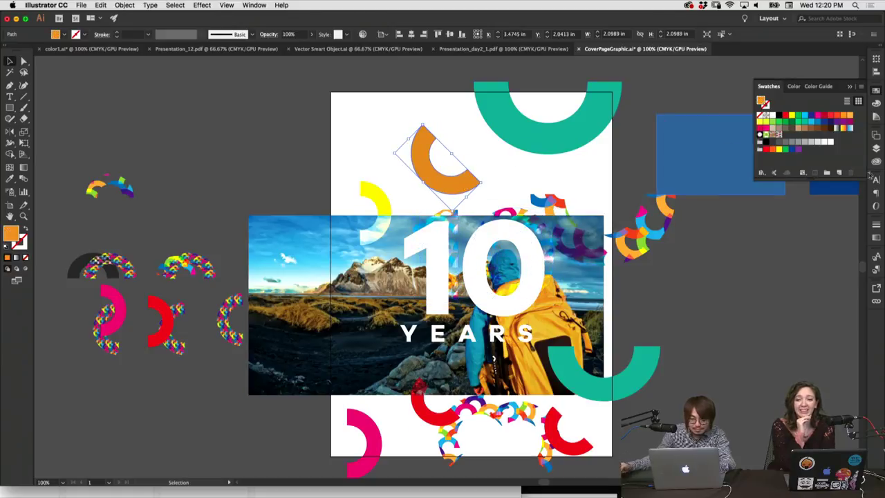
left_click(877, 150)
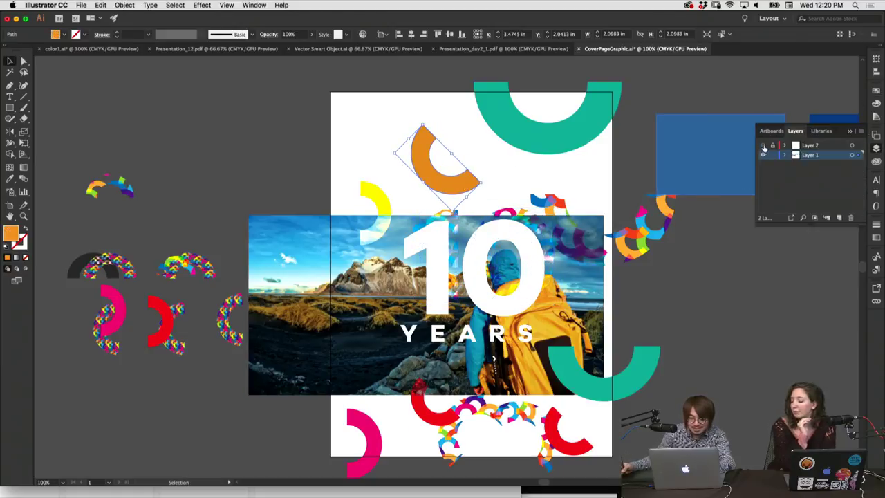
left_click(763, 146)
left_click(664, 265)
left_click(464, 188)
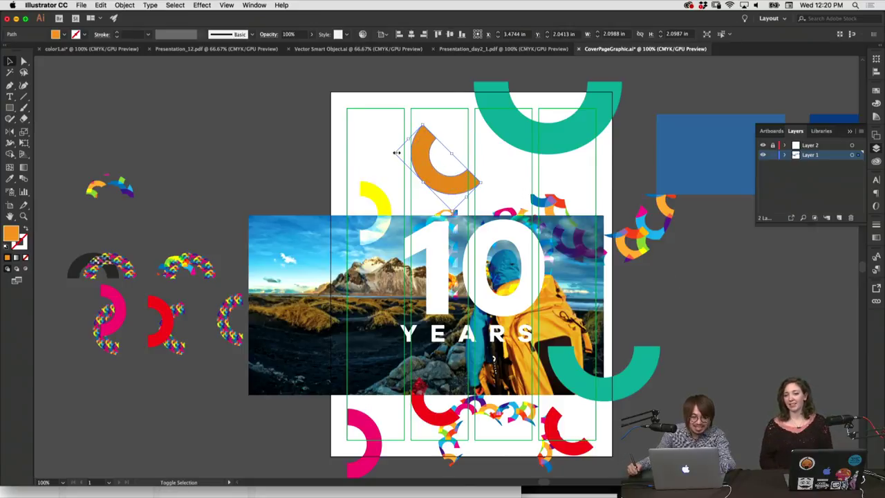
left_click_drag(396, 152, 413, 111)
left_click(367, 159)
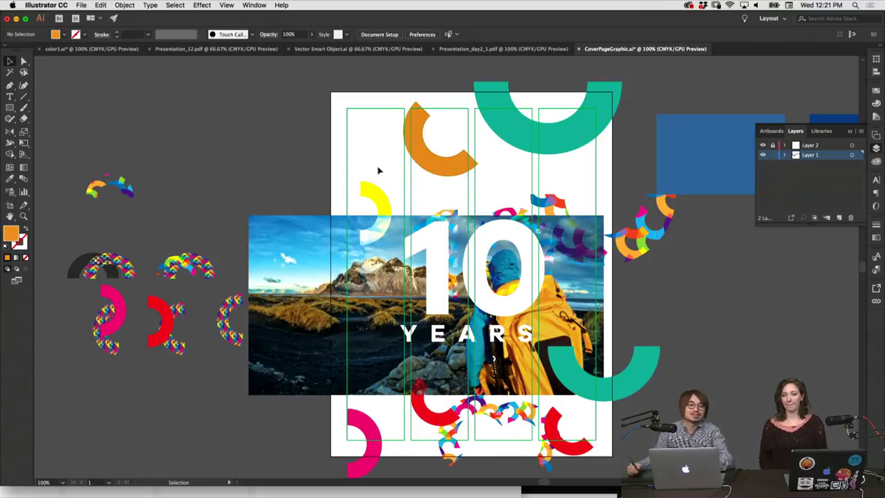
Move the arc to the artboard's top-left corner, then return to Illustrator.
left_click_drag(472, 175, 324, 158)
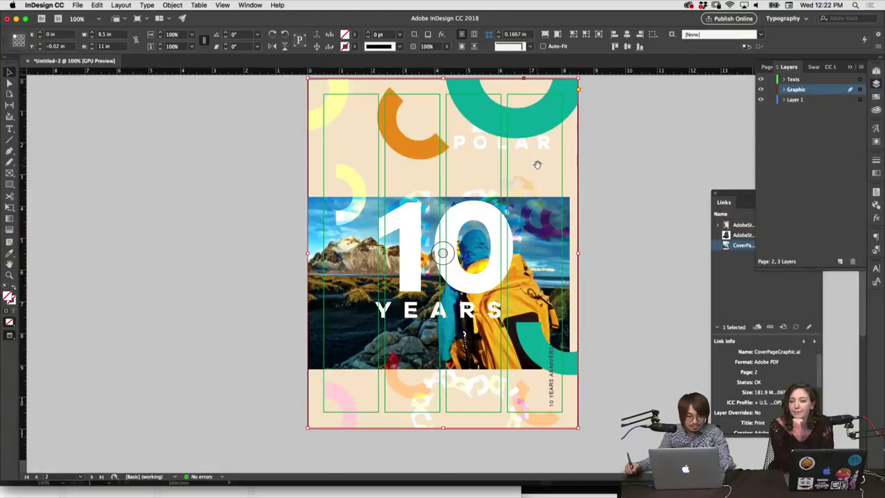
left_click_drag(537, 164, 537, 171)
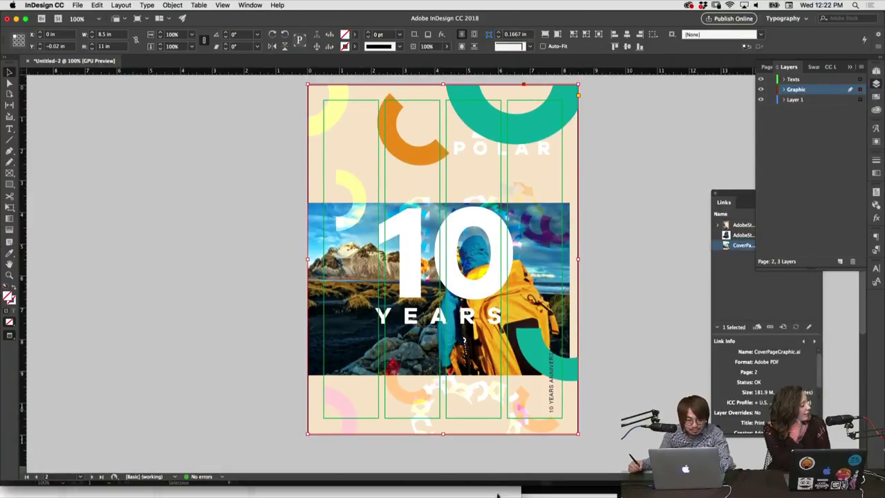
mouse_move(468, 485)
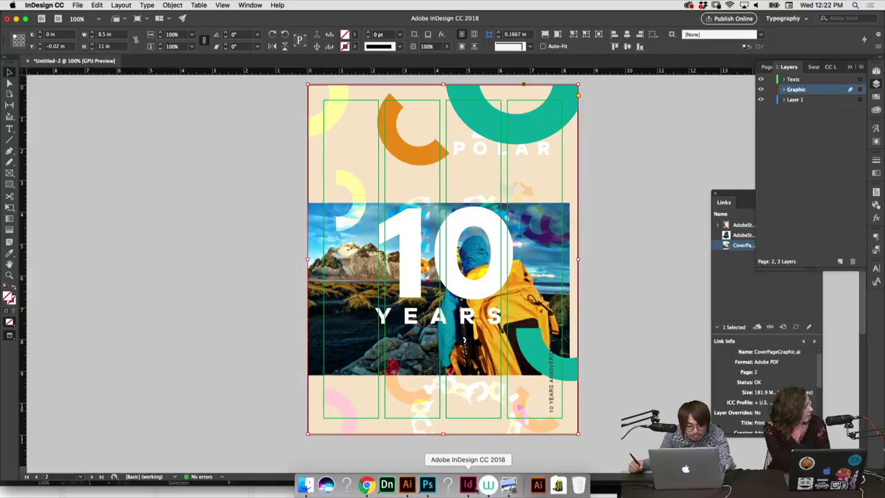
left_click(407, 485)
Hide Layer 2's column guides and save CoverPageGraphic.ai.
left_click(763, 145)
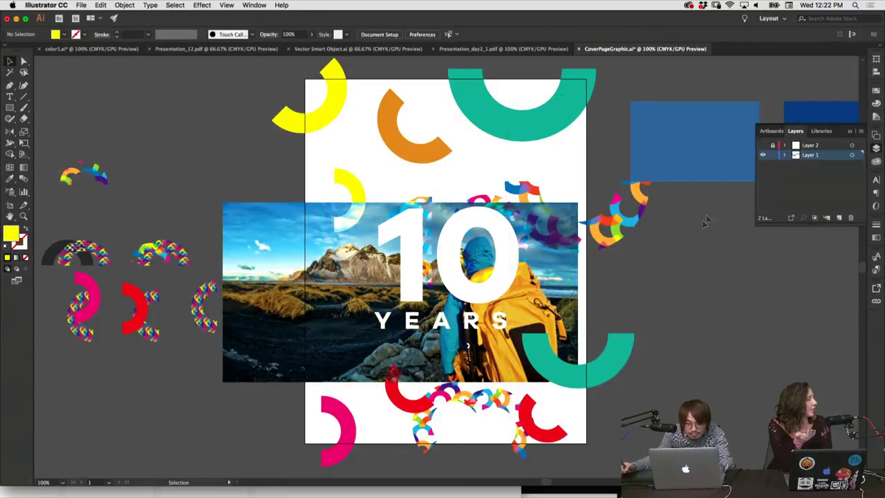
mouse_move(471, 486)
key("super+s")
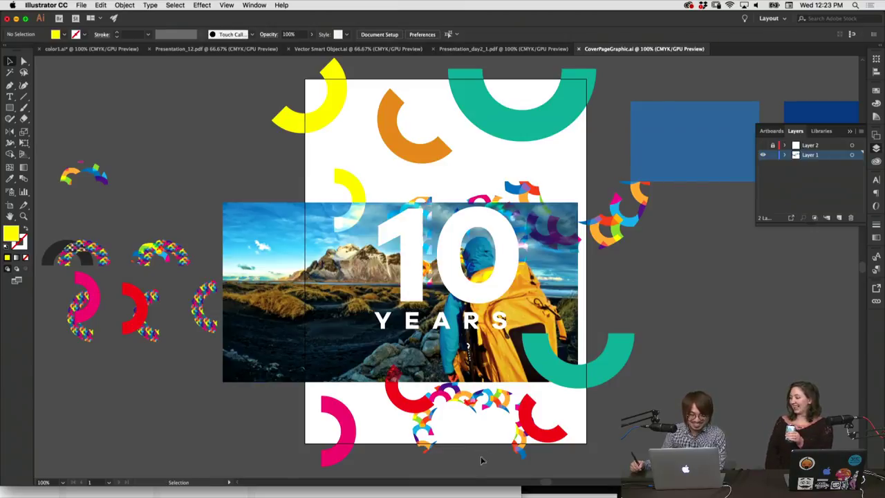
left_click(493, 409)
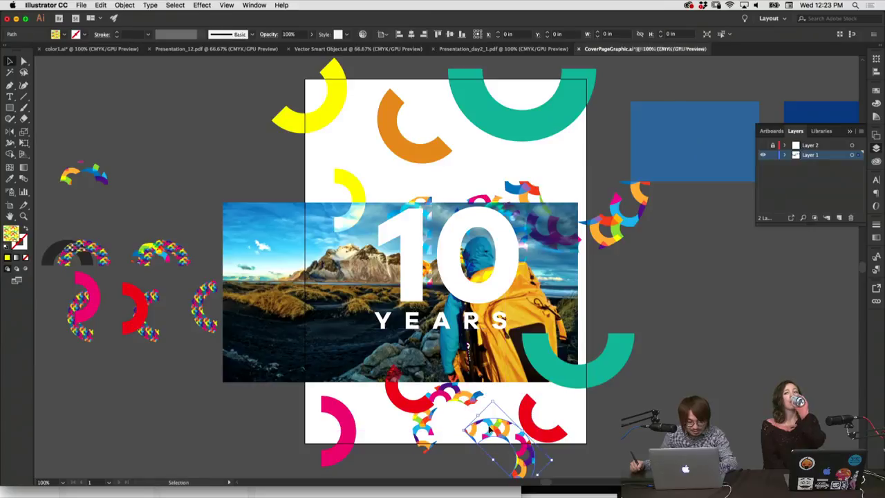
key("super+shift+a")
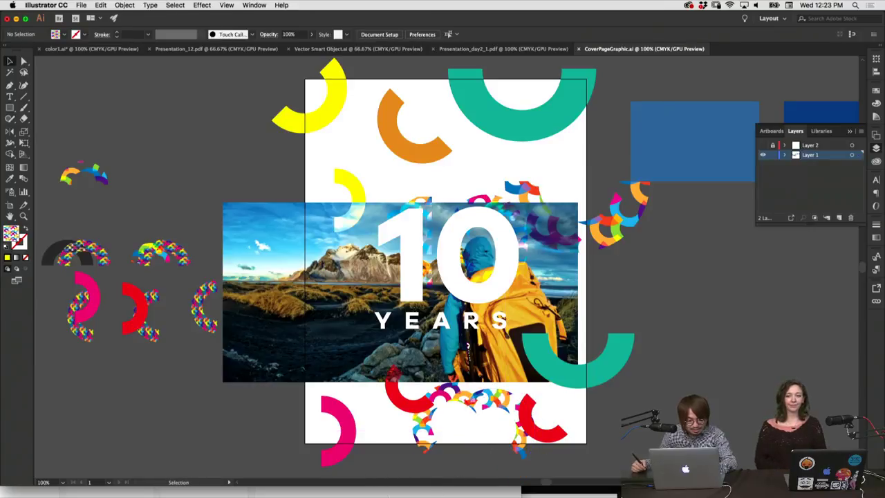
Deselect the pasteboard frame, select the cover graphic, and scroll up to the magenta-arc POLAR page.
left_click(441, 484)
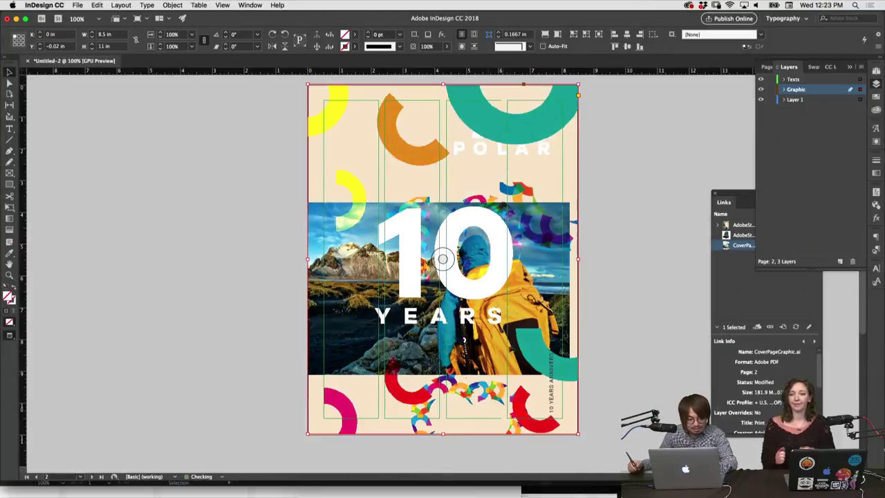
key("super+z")
key("super+z")
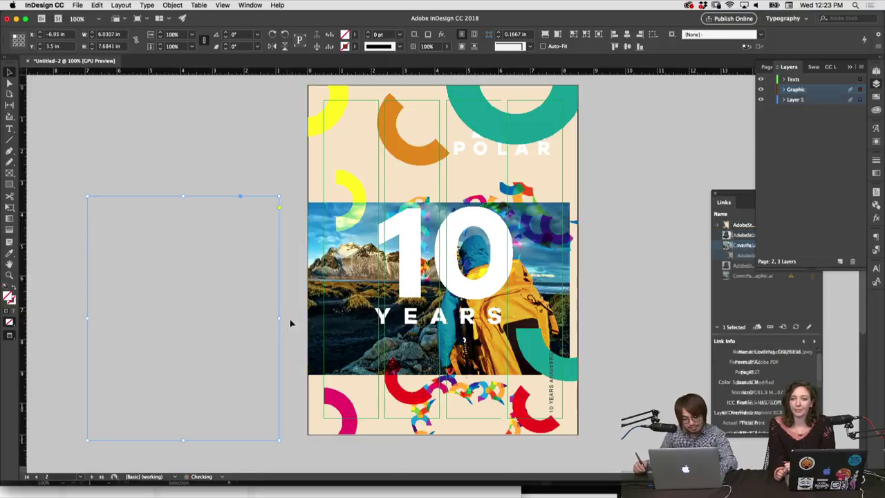
left_click(293, 362)
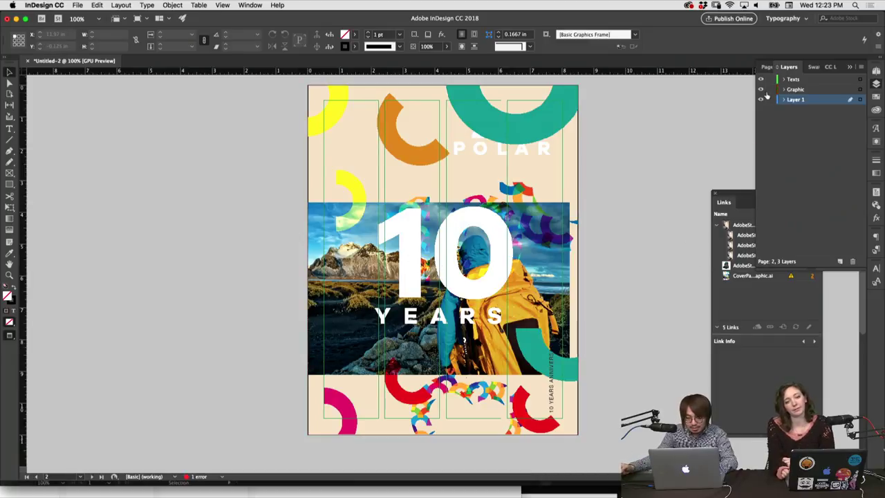
left_click(565, 169)
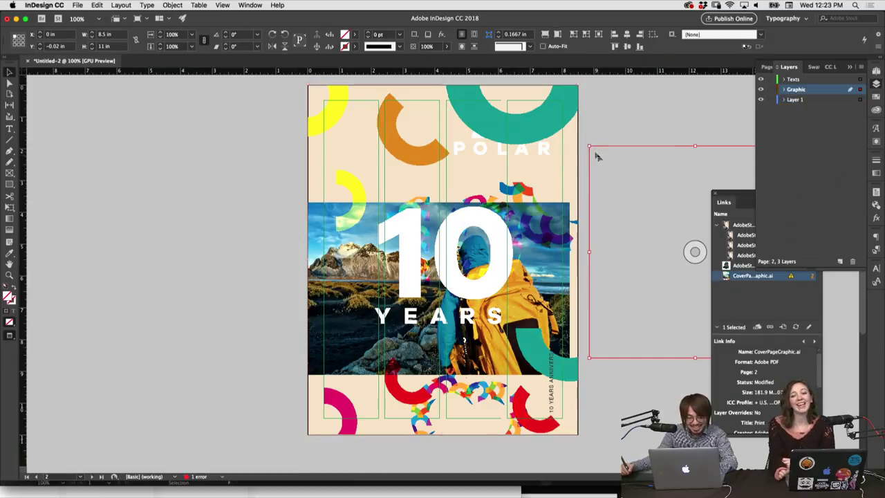
scroll(601, 124, "up", 5)
scroll(578, 212, "up", 7)
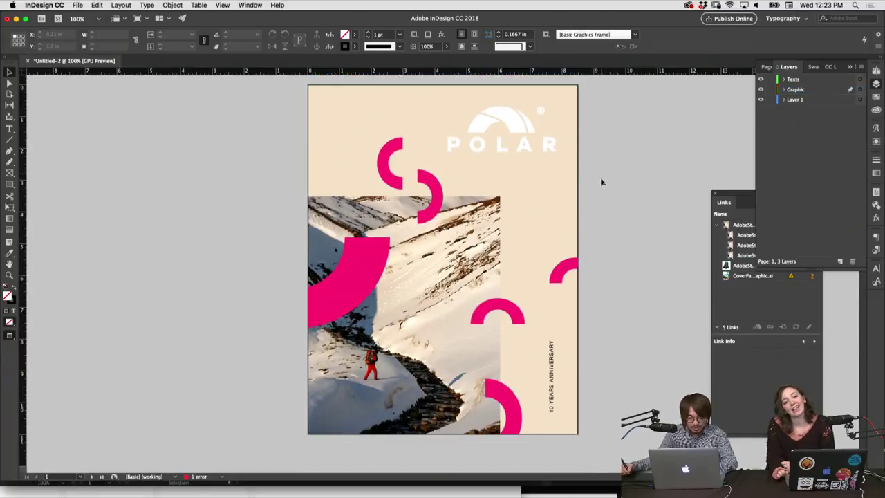
Fill the right-edge magenta arc cyan and the middle arc yellow.
left_click(568, 272)
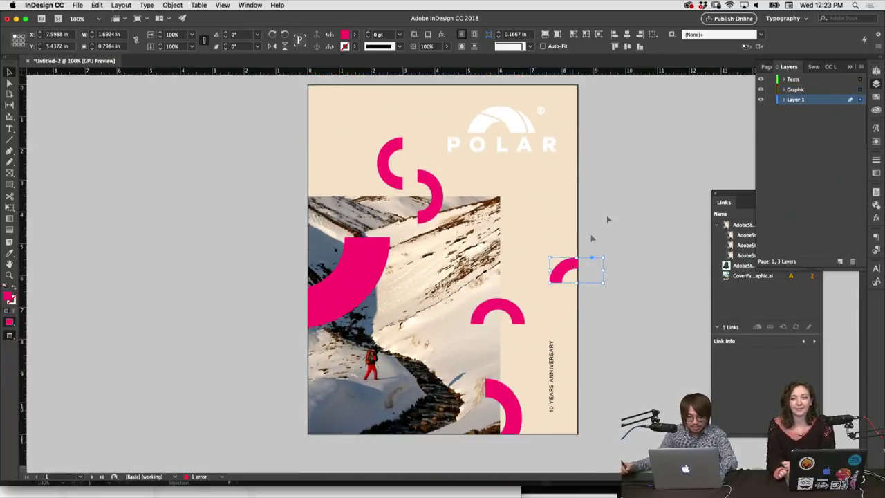
left_click(875, 98)
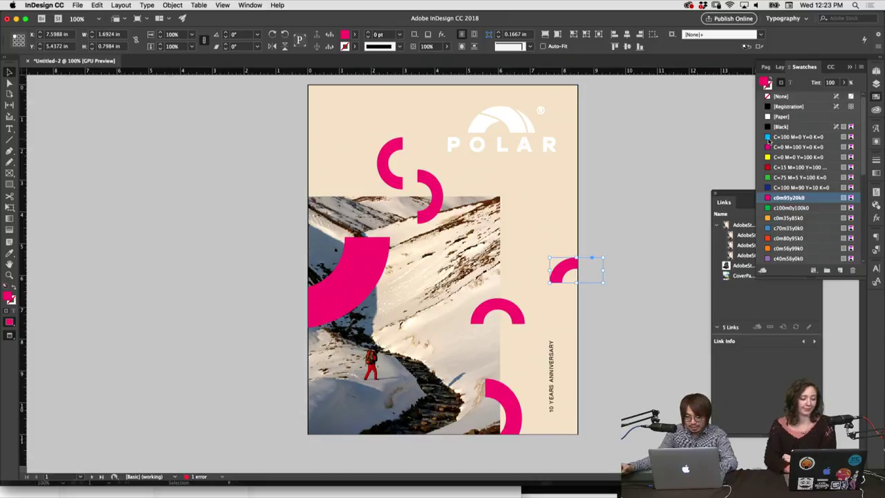
left_click(768, 138)
left_click(788, 198)
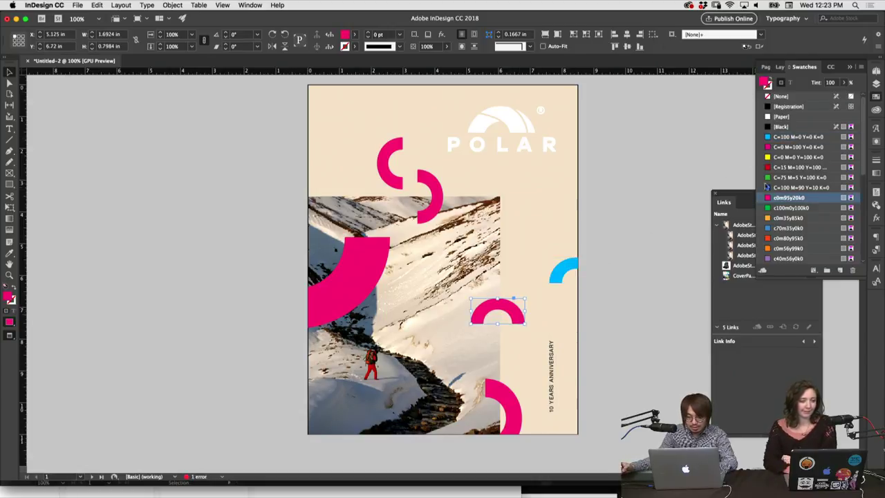
left_click(796, 157)
left_click(564, 202)
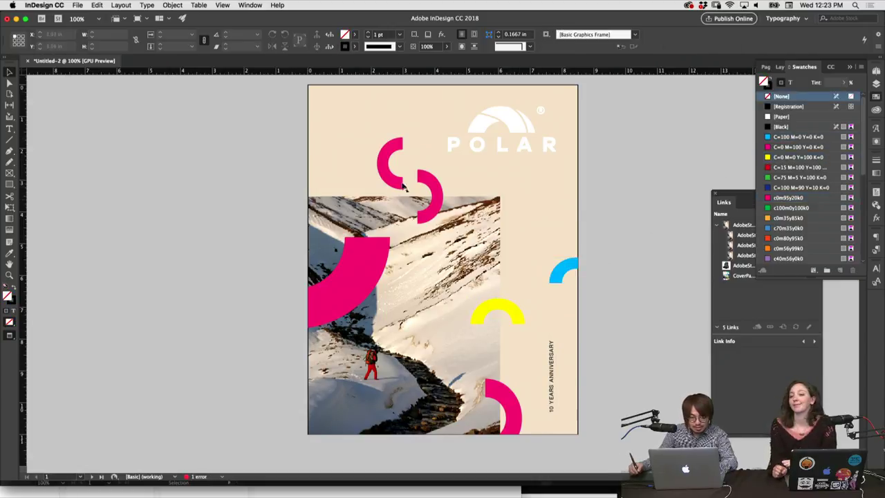
Move the small top arc higher and slightly left, and fill it orange c0m35y85k0.
left_click_drag(404, 185, 397, 159)
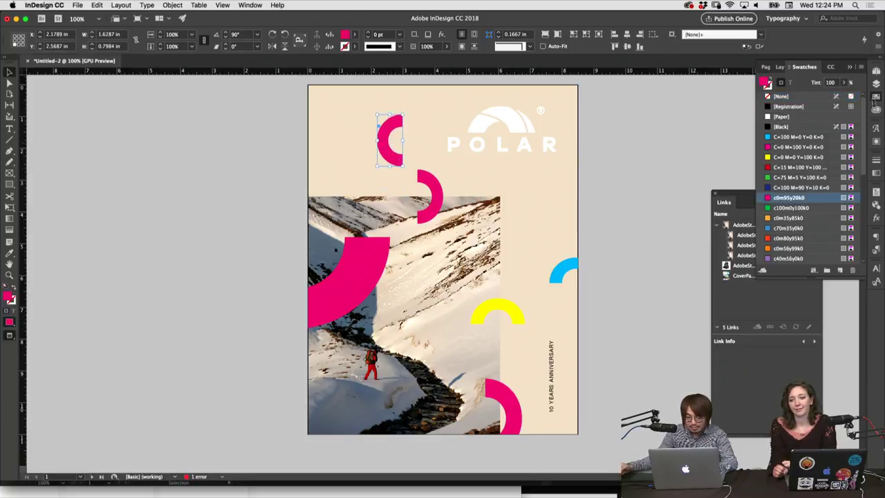
left_click(876, 83)
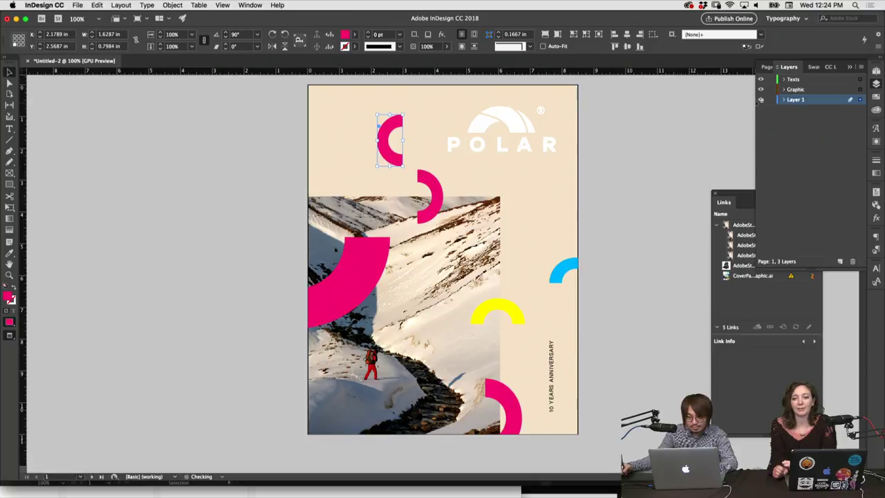
left_click(585, 176)
left_click(10, 336)
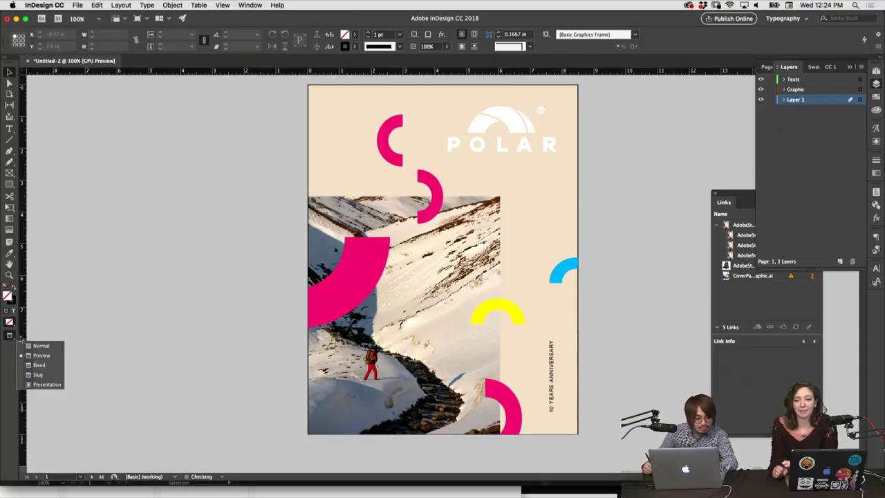
left_click(38, 346)
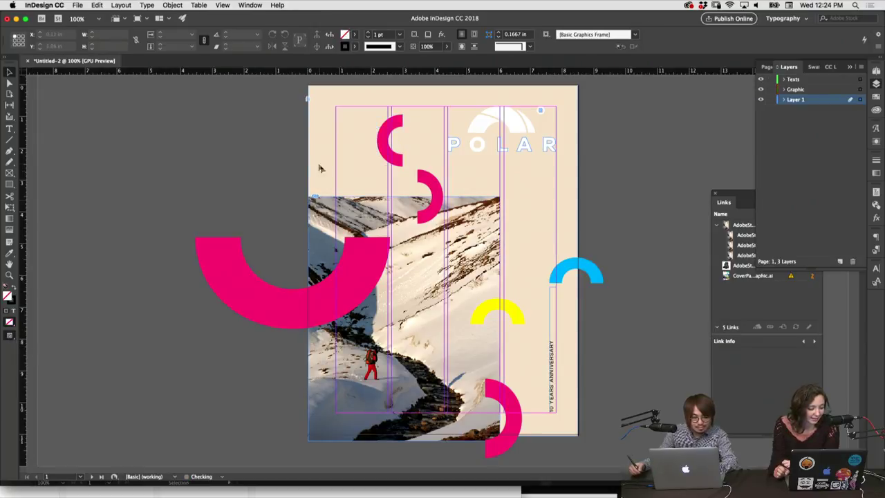
left_click_drag(383, 154, 363, 153)
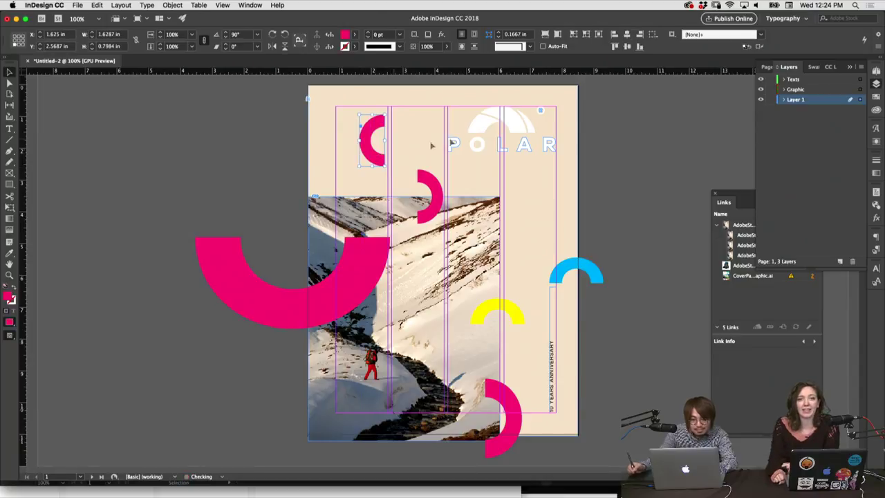
left_click(876, 98)
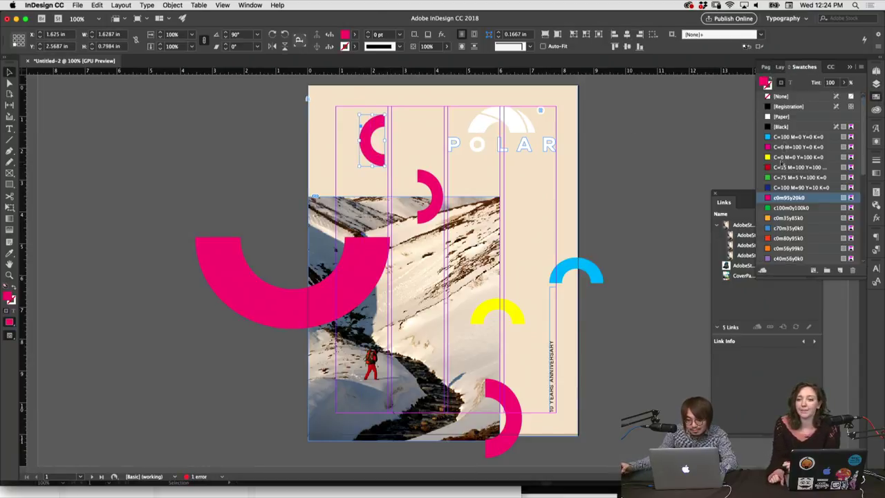
double_click(767, 218)
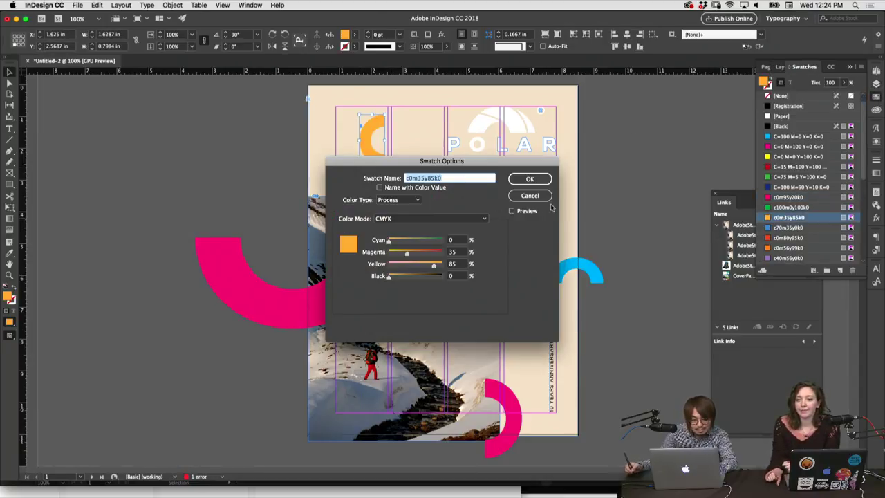
left_click(529, 196)
Fill the large pink arc with white [Paper].
left_click(228, 277)
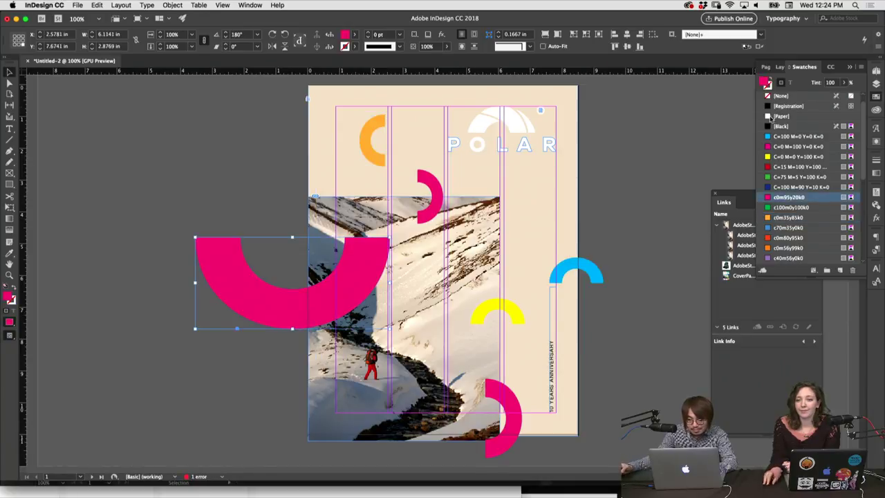
left_click(770, 117)
left_click(603, 227)
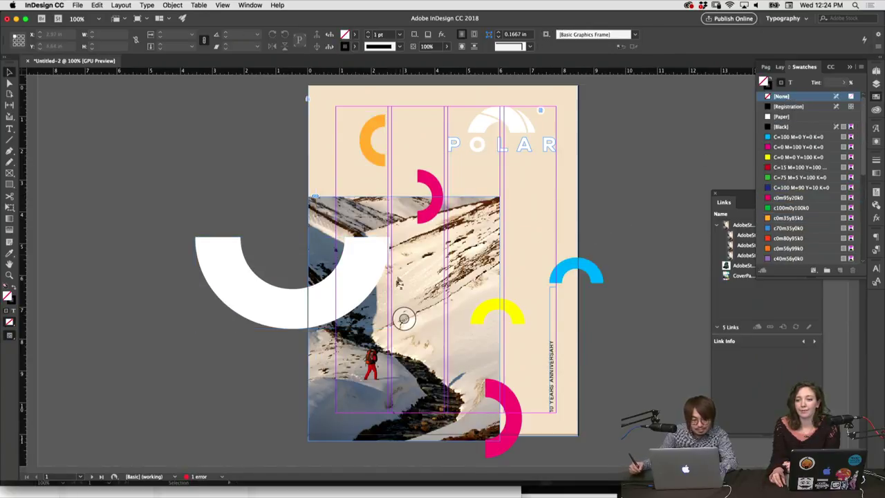
Rotate the bottom arc into a horizontal bowl and fill it red-orange c0m80y95k0.
left_click(506, 400)
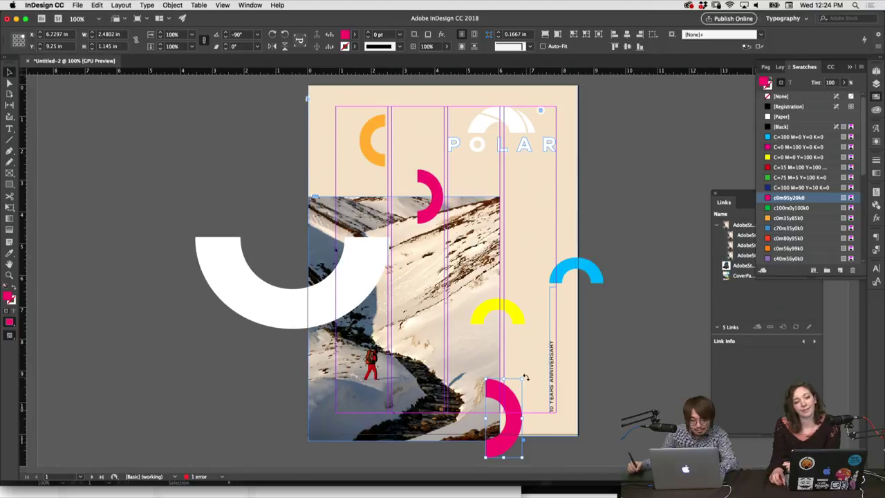
left_click_drag(522, 379, 543, 246)
key("super+z")
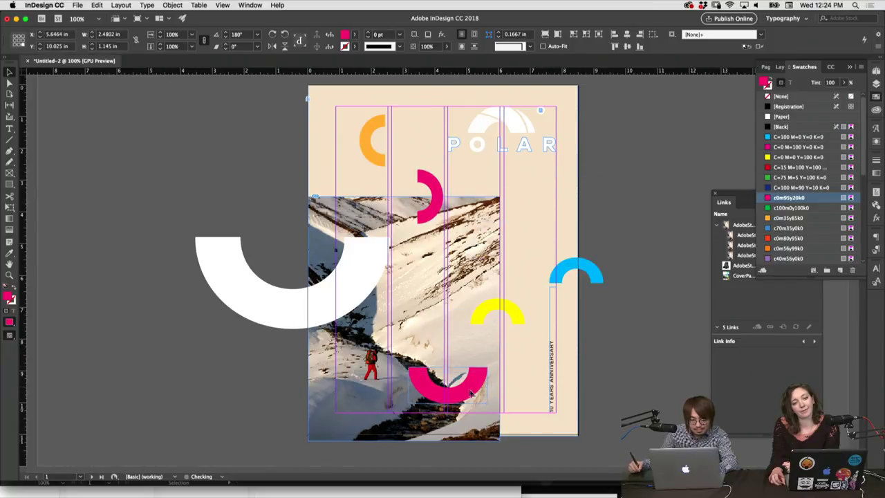
left_click_drag(489, 384, 495, 402)
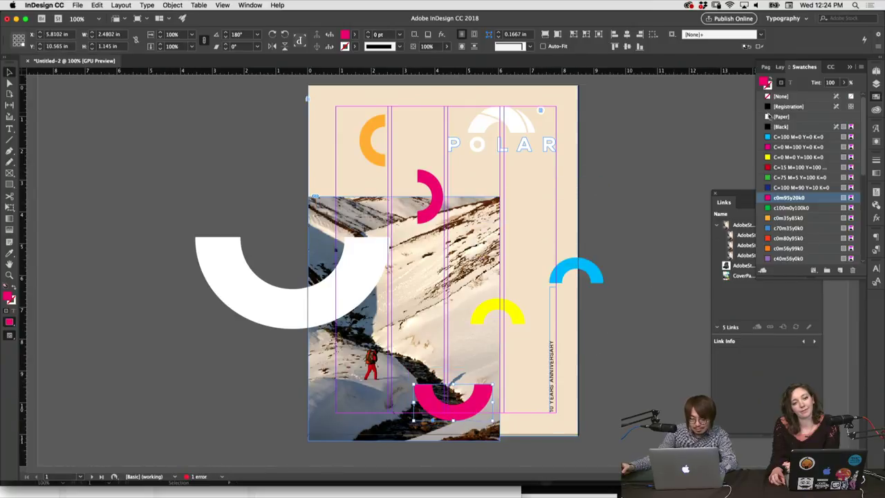
left_click(769, 137)
left_click(769, 158)
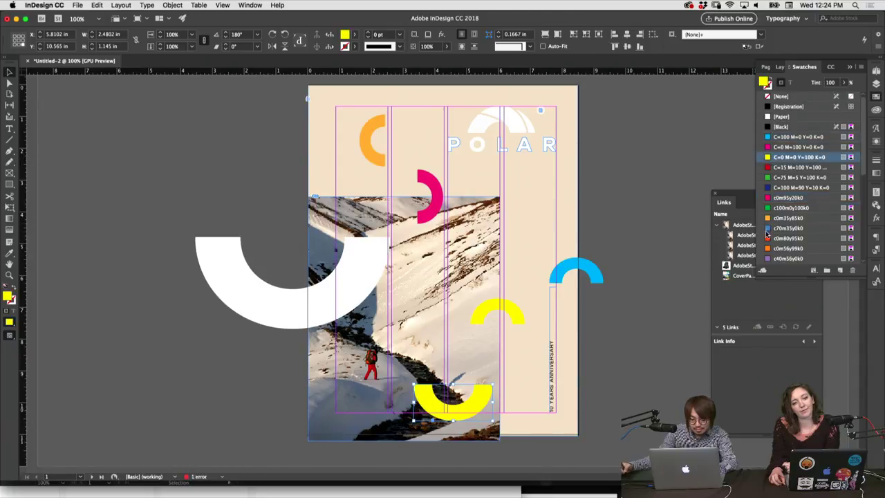
left_click(768, 229)
left_click(768, 238)
left_click(617, 357)
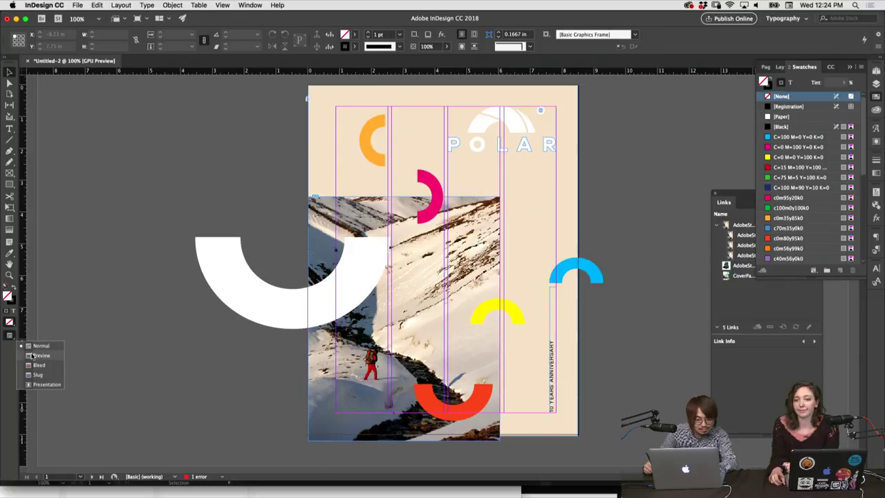
In preview mode, shift the magenta arc slightly to the right.
left_click(42, 355)
left_click(434, 188)
left_click_drag(434, 188, 444, 188)
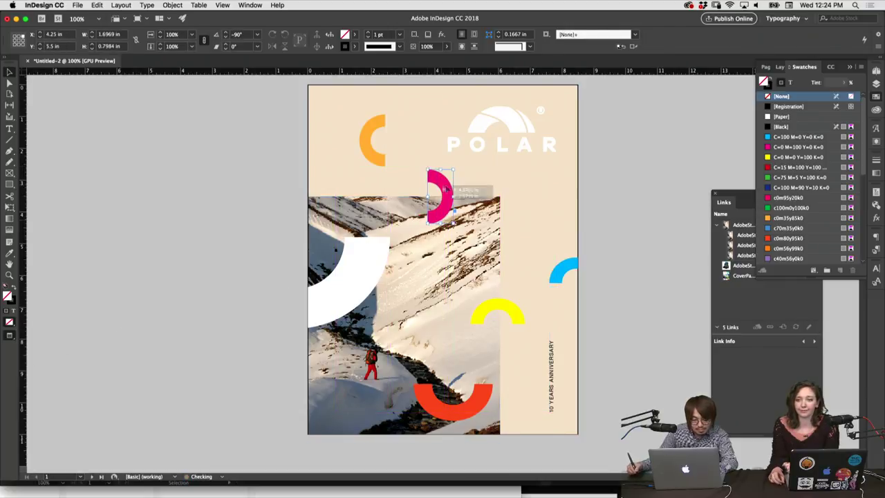
left_click(537, 188)
Make the vertical 10 YEARS ANNIVERSARY text white [Paper].
left_click(552, 360)
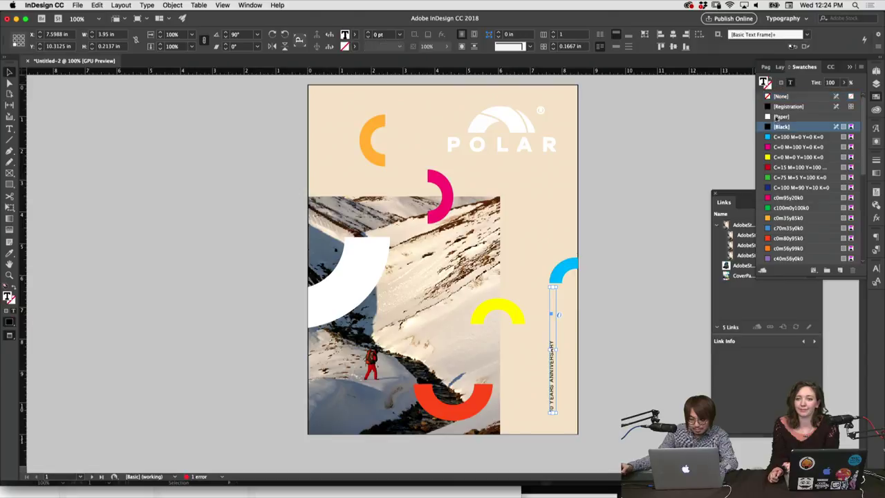
left_click(777, 117)
left_click(603, 322)
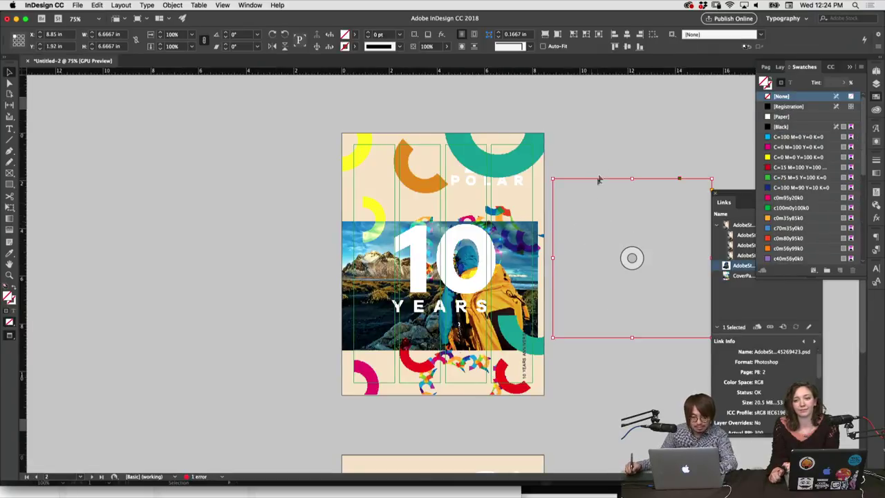
Direct-select the cream background frame and set its stroke to [None].
left_click(587, 168)
scroll(577, 191, "down", 10)
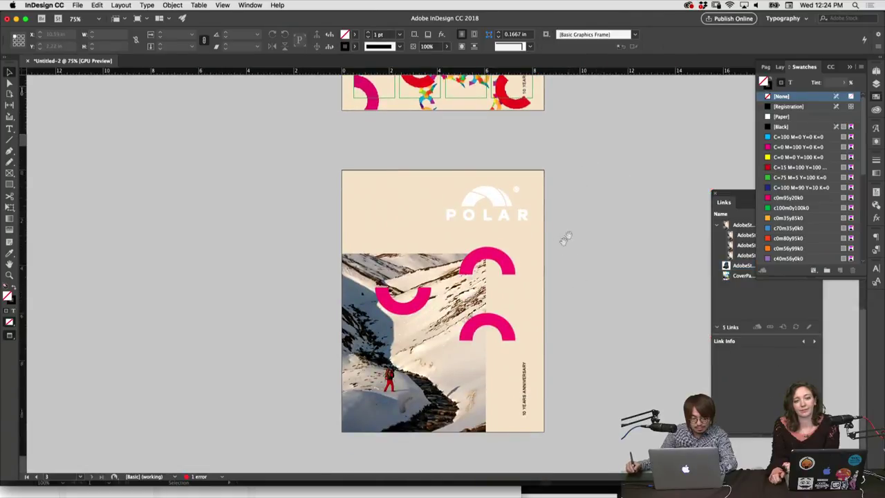
key("a")
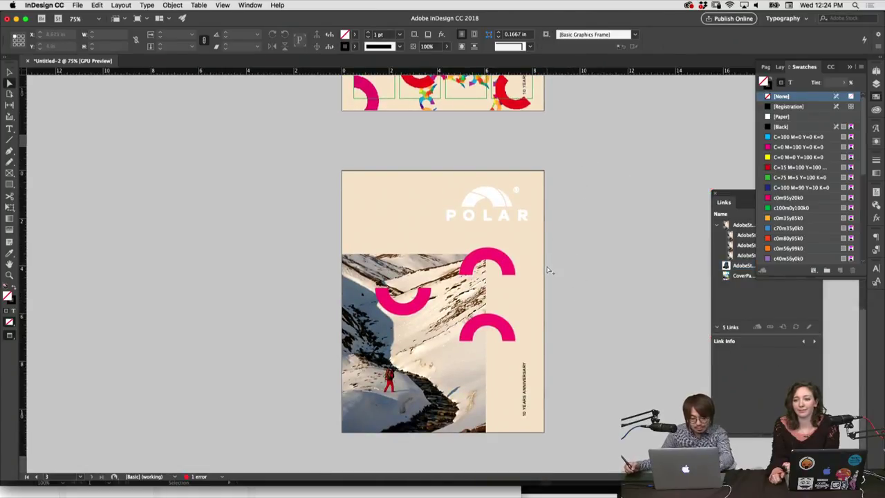
left_click(529, 271)
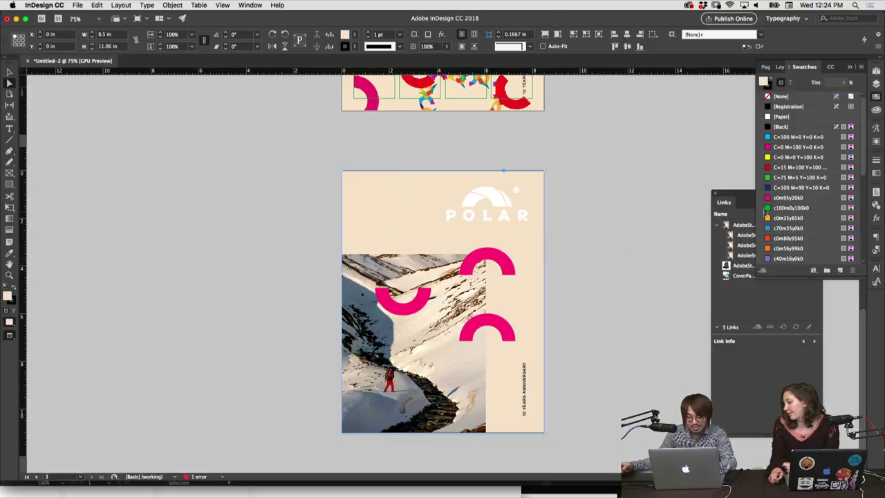
left_click(767, 85)
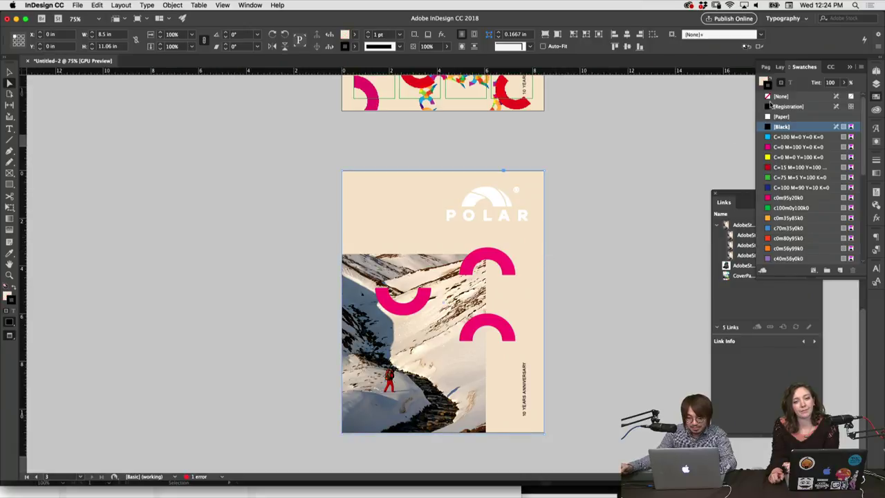
left_click(780, 96)
left_click(764, 82)
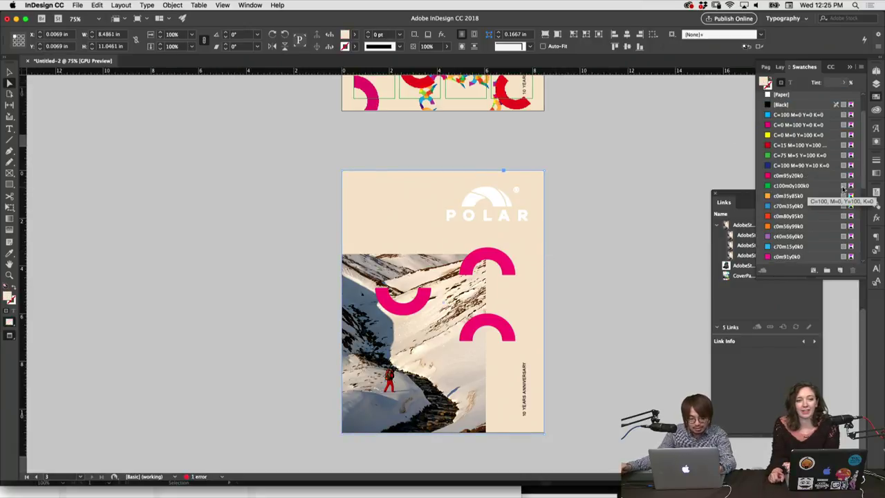
mouse_move(863, 180)
left_mouse_down()
mouse_move(862, 213)
mouse_move(860, 185)
left_mouse_up()
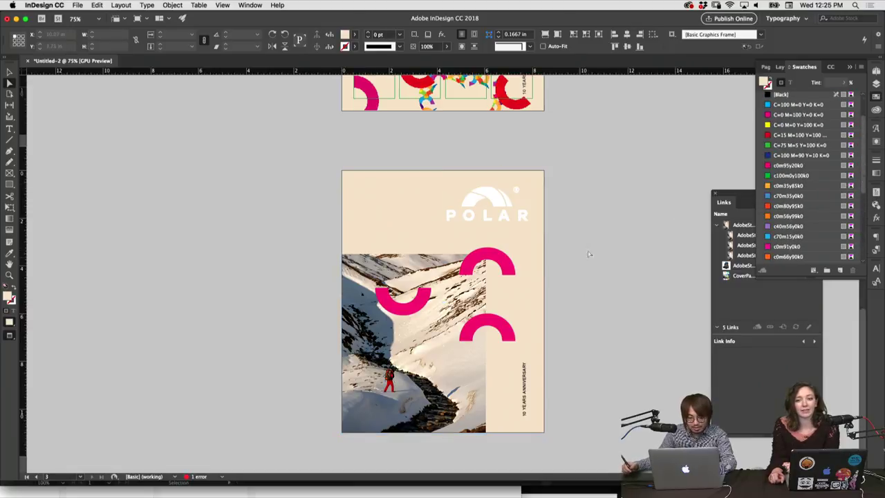
left_click(594, 263)
Try [Paper] and Black fills on the reselected background frame.
left_click(532, 238)
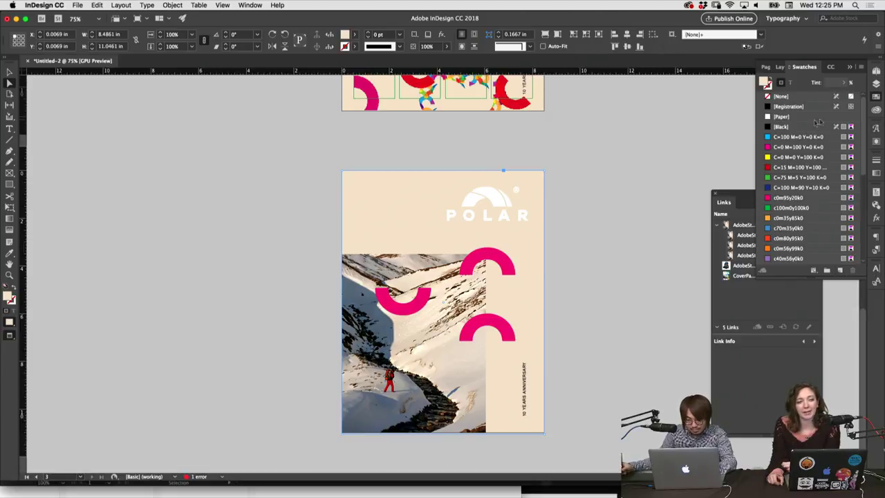
left_click(769, 118)
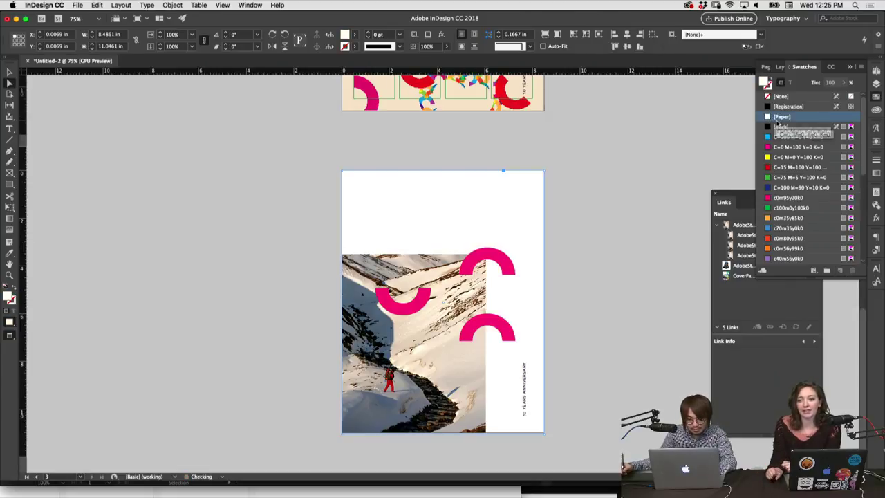
left_click(769, 127)
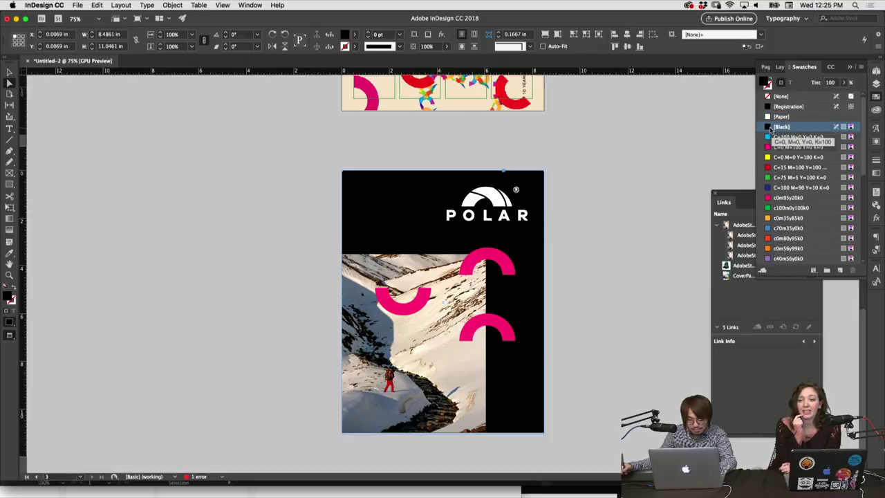
scroll(771, 123, "down", 1)
left_click(770, 113)
left_click(770, 123)
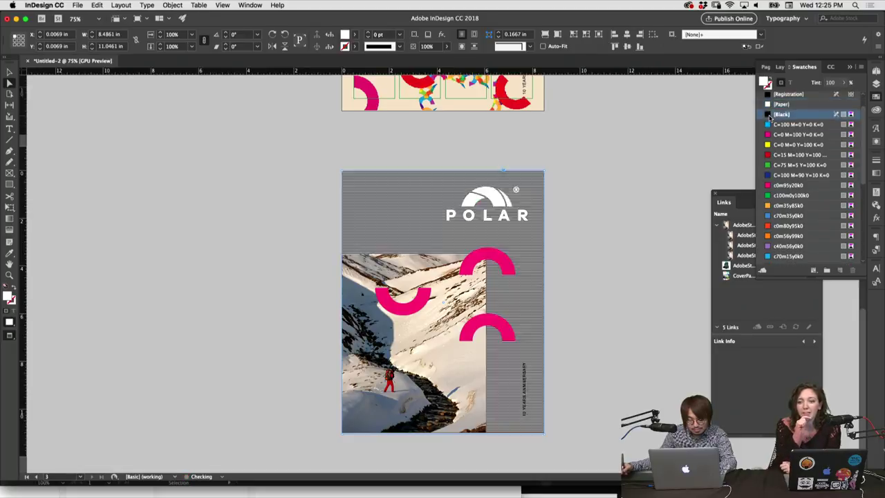
Try cyan, magenta, yellow, red, green and dark blue background fills, undoing yellow and dark blue.
left_click(769, 131)
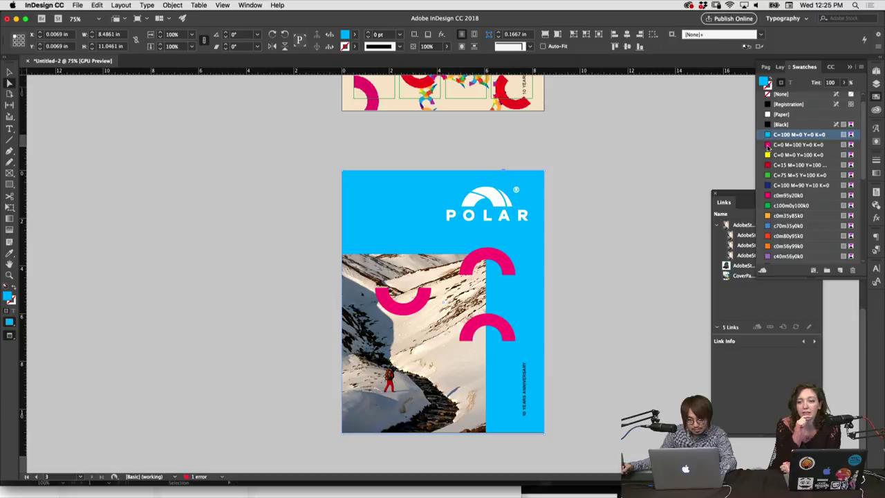
left_click(769, 145)
left_click(769, 157)
key("super+z")
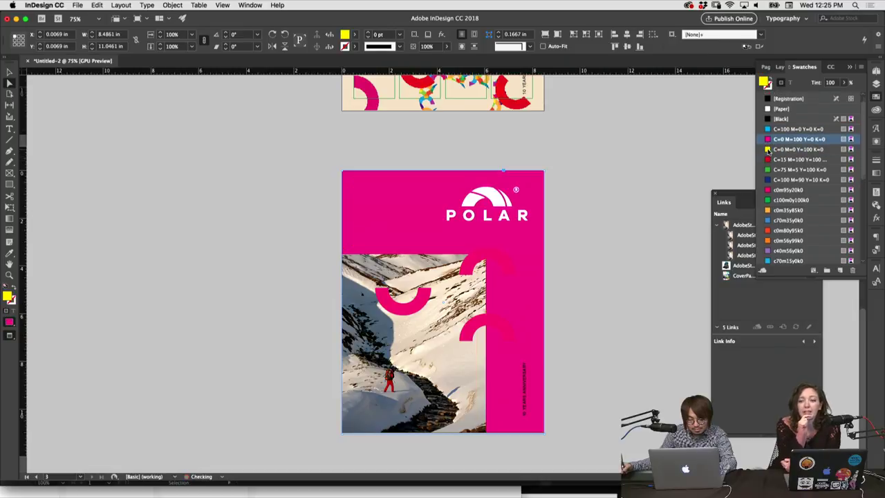
left_click(769, 160)
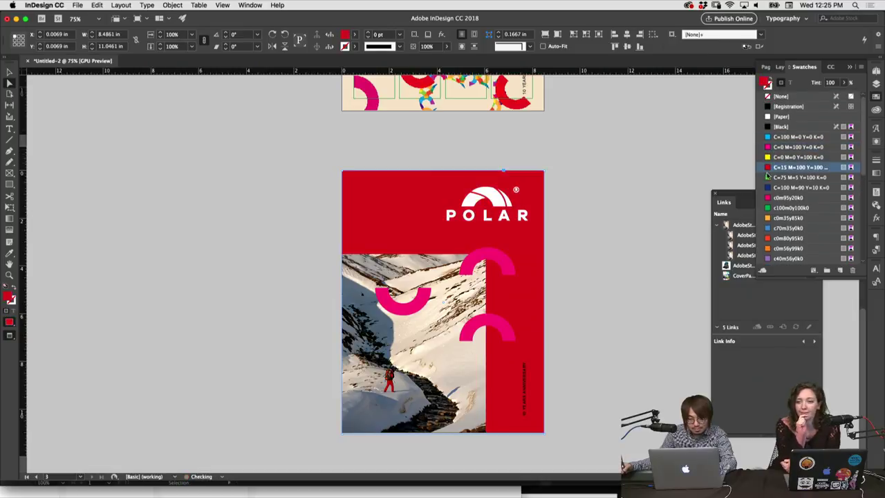
left_click(769, 177)
left_click(769, 189)
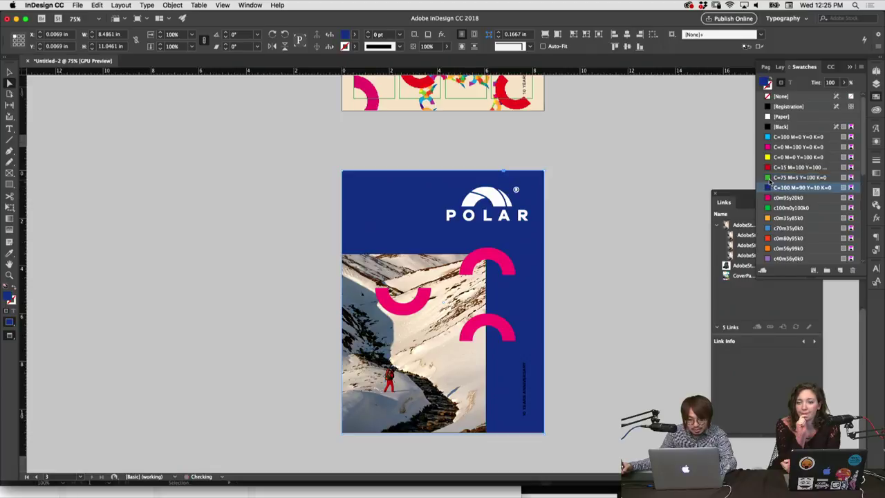
key("super+z")
left_click(629, 221)
scroll(628, 319, "up", 3)
Scroll up to the beige POLAR cover with its recoloured arcs.
scroll(629, 319, "up", 10)
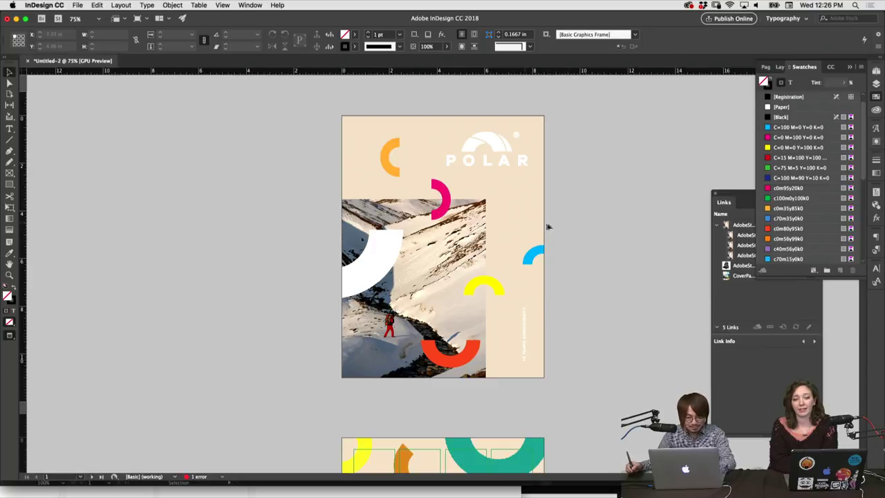
Fill the beige page background C=15 M=100 Y=100 K=0 red after trying magenta, green and yellow.
left_click(470, 244)
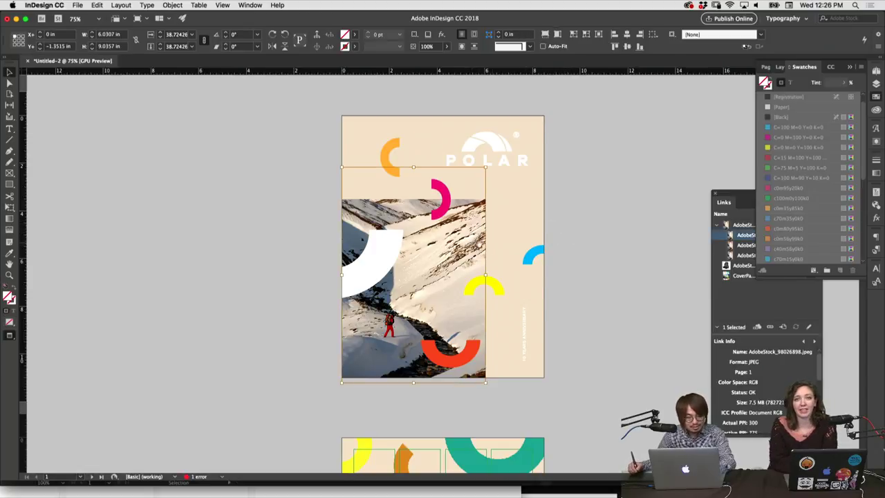
left_click(561, 218)
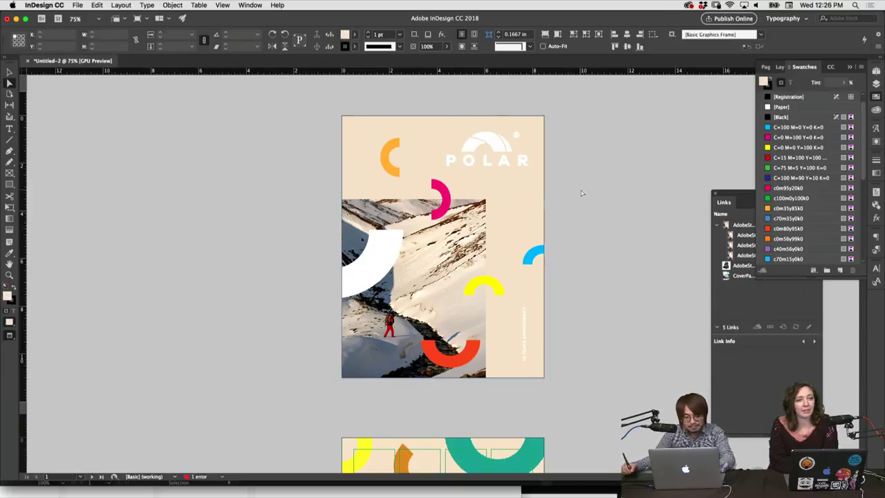
left_click(531, 204)
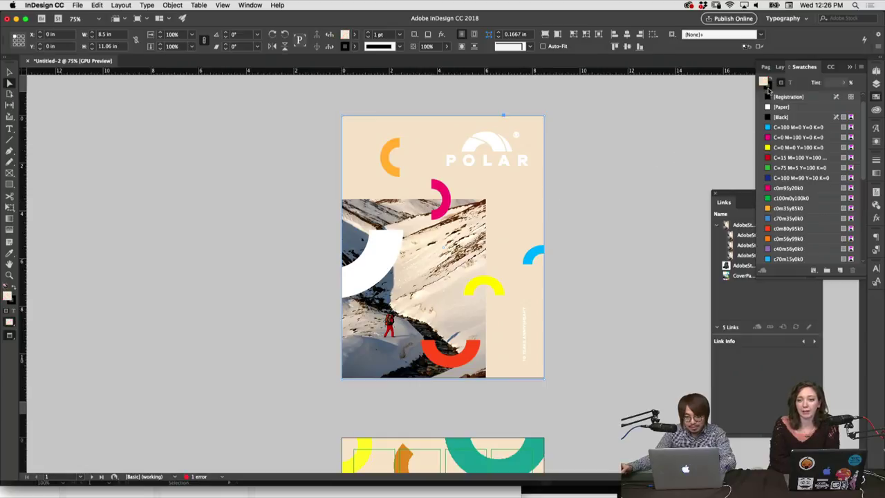
left_click(778, 138)
scroll(774, 160, "down", 2)
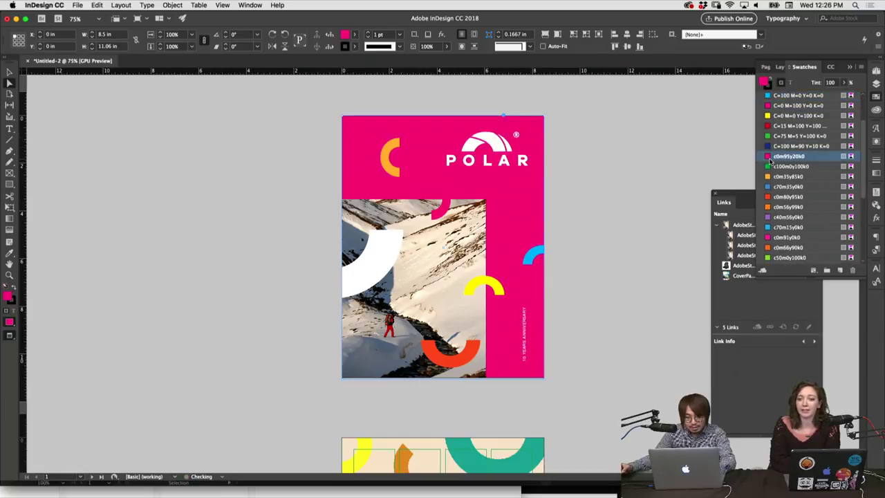
left_click(770, 168)
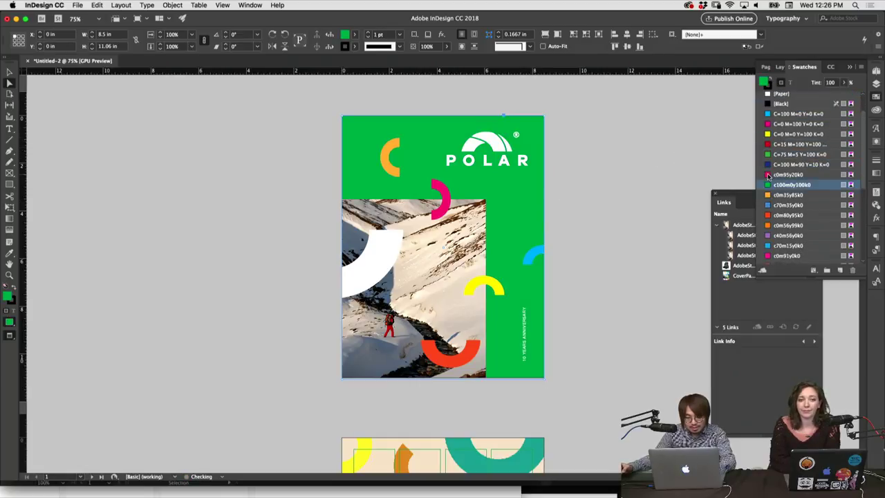
left_click(771, 115)
scroll(771, 140, "down", 1)
left_click(771, 113)
scroll(771, 126, "down", 2)
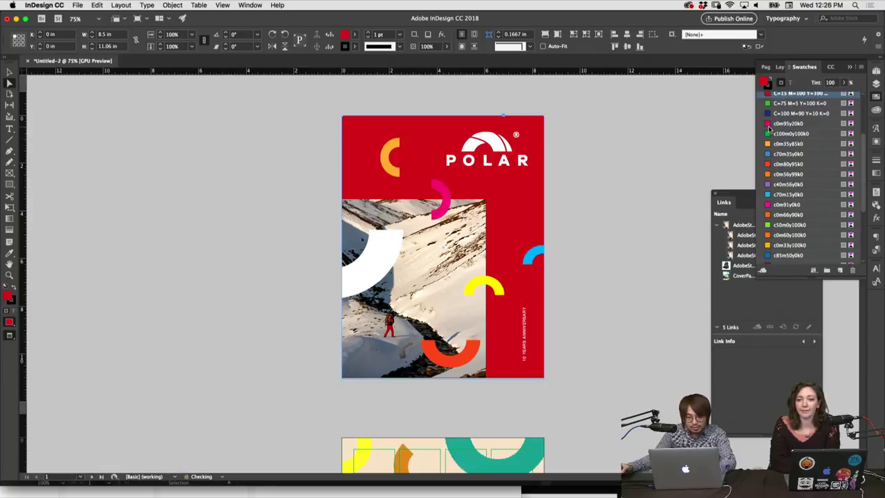
left_click(634, 195)
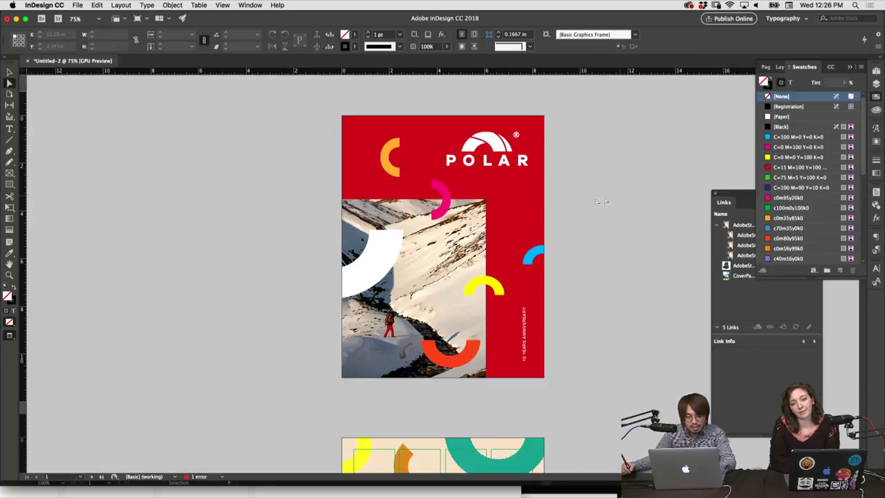
Fill the magenta arc above the photo purple after trying orange, blue, red-orange, green and pink.
key("v")
left_click(447, 188)
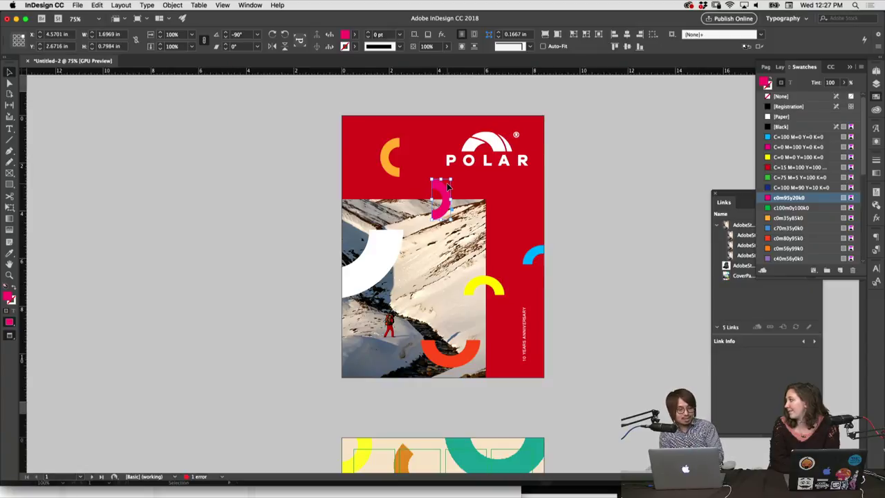
left_click(768, 218)
left_click(768, 229)
left_click(769, 238)
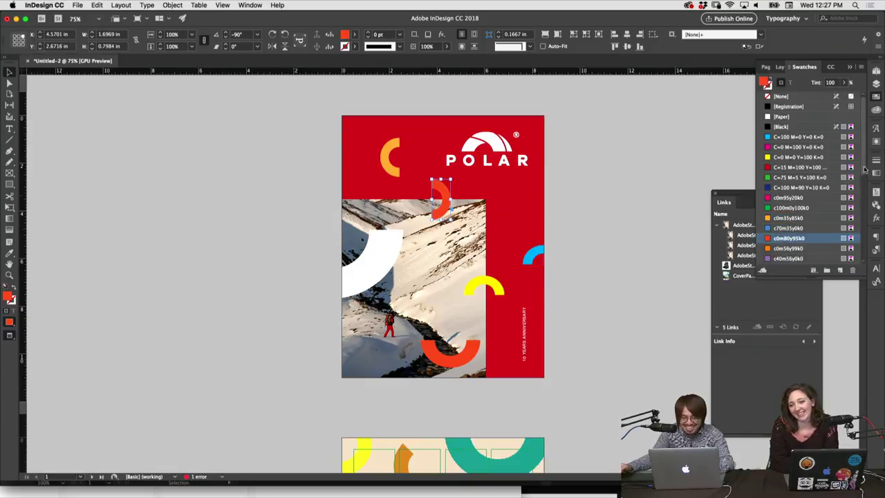
scroll(864, 170, "down", 5)
left_click(772, 181)
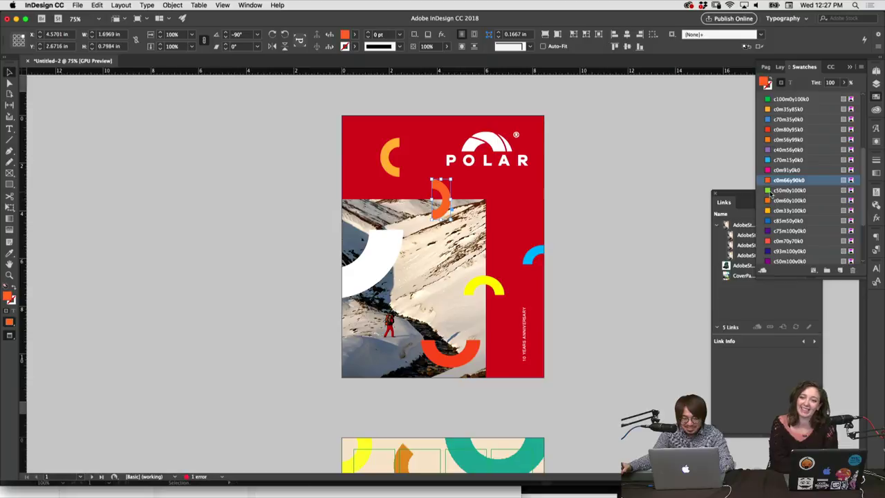
left_click(770, 191)
left_click(769, 169)
scroll(771, 182, "down", 2)
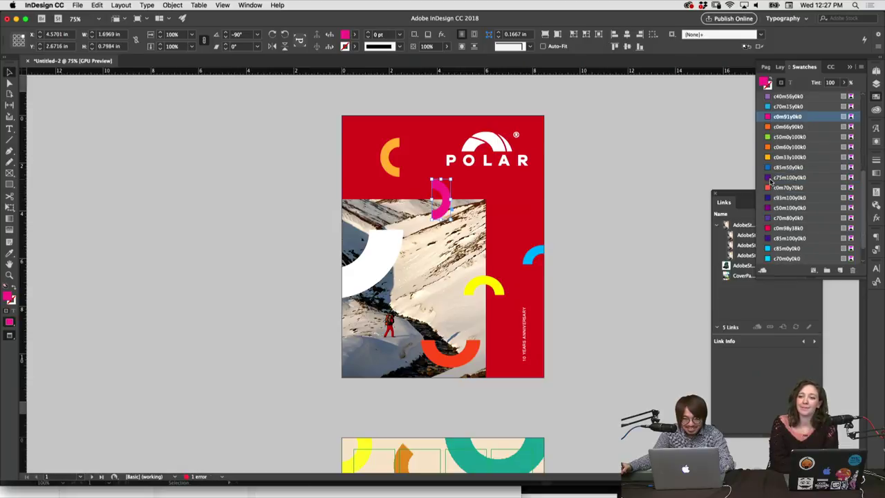
left_click(771, 179)
left_click(618, 242)
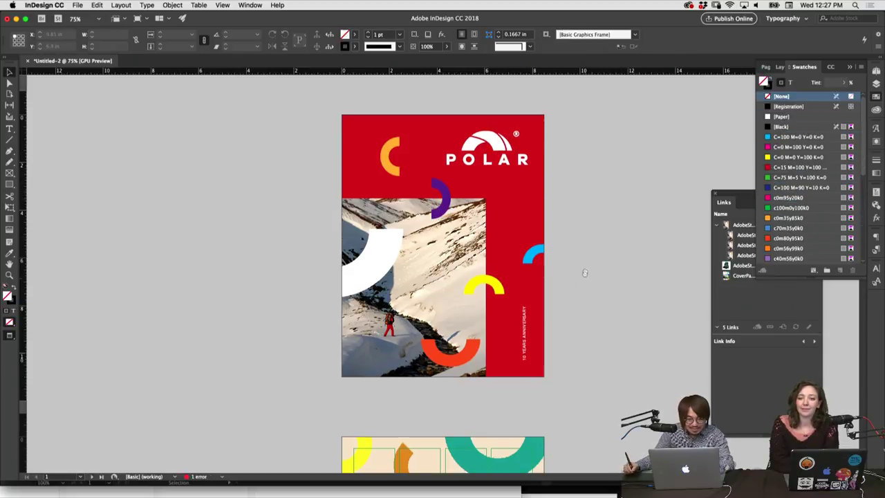
left_click_drag(583, 270, 581, 236)
Shrink the POLAR logo proportionally and move the orange arc up to the page's top edge.
left_click(513, 129)
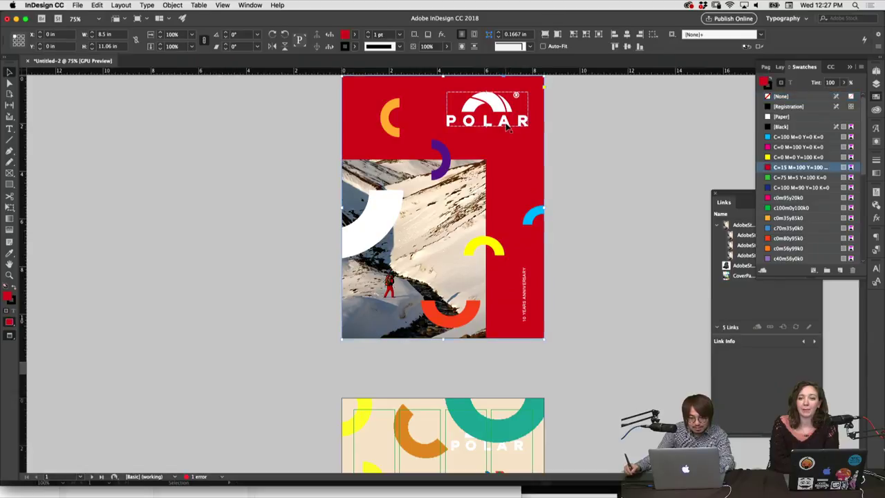
left_click(9, 336)
left_click(36, 345)
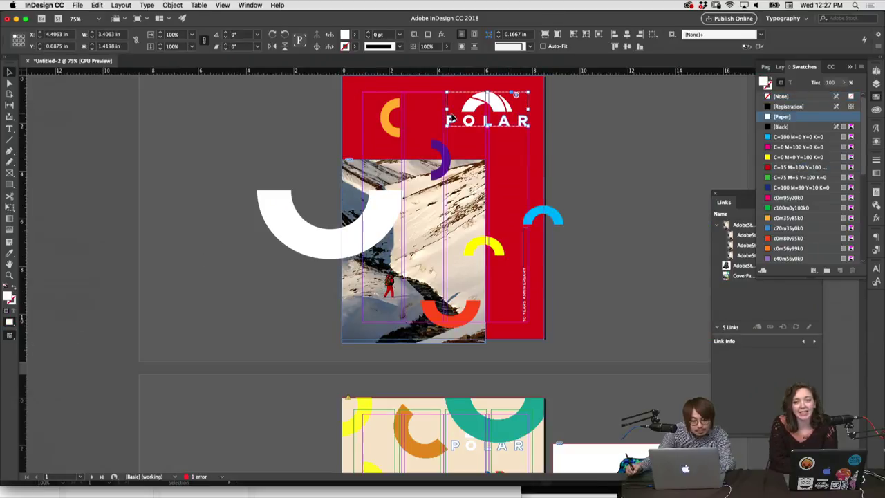
left_click_drag(446, 110, 542, 118)
scroll(449, 132, "up", 1)
left_click_drag(389, 149, 402, 106)
left_click(568, 201)
Enlarge the blue arc at the right edge and rotate it 90 degrees.
left_click(555, 239)
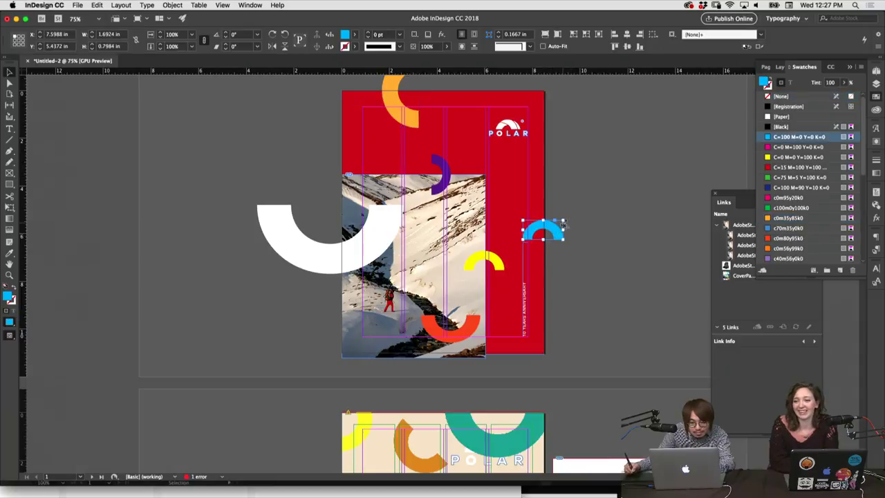
mouse_move(573, 217)
left_mouse_down()
mouse_move(565, 221)
mouse_move(578, 201)
mouse_move(564, 208)
left_mouse_up()
left_click(597, 187)
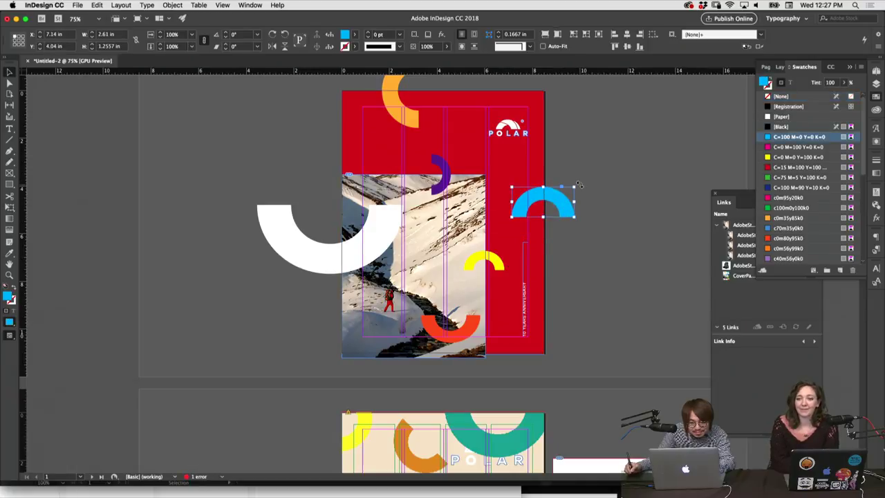
left_click(583, 207)
left_click(569, 202)
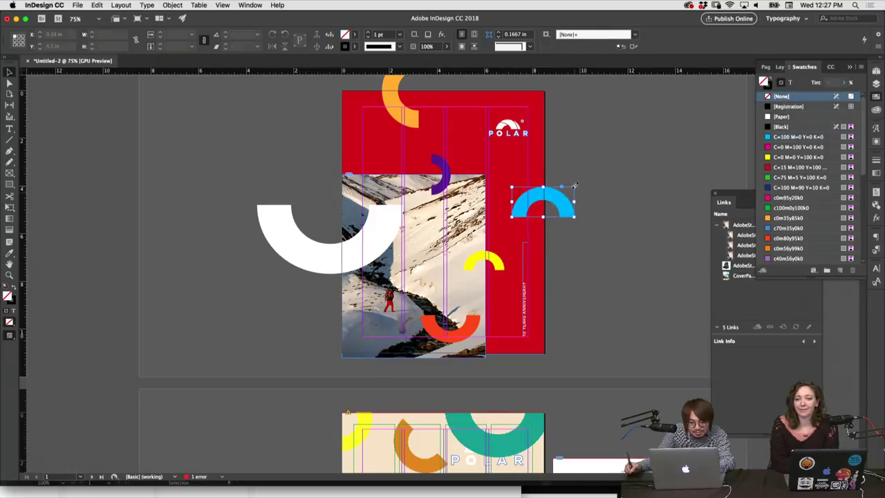
left_click_drag(577, 185, 563, 223)
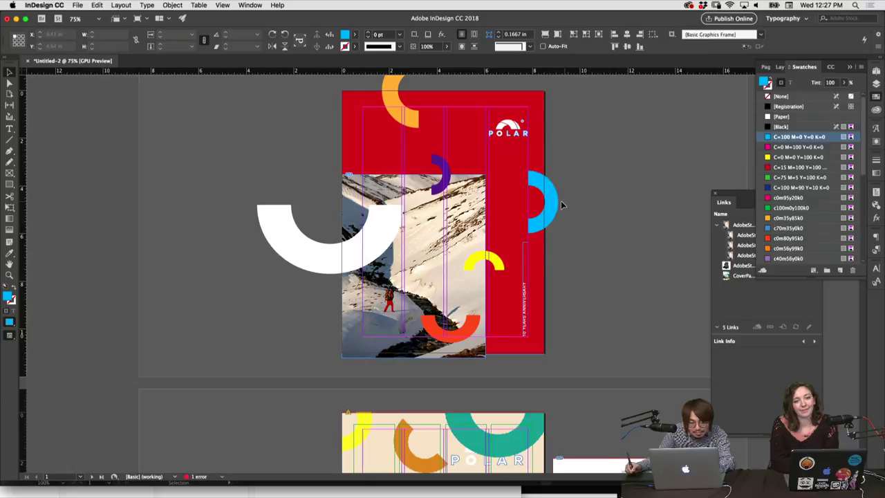
left_click(559, 201)
left_click(567, 208)
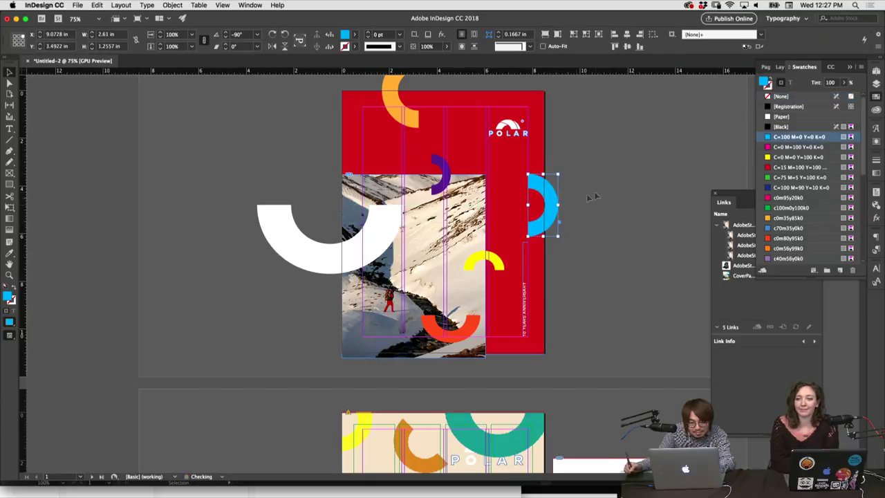
left_click(593, 198)
Change the red page background fill to cyan.
left_click(415, 262)
left_click(593, 200)
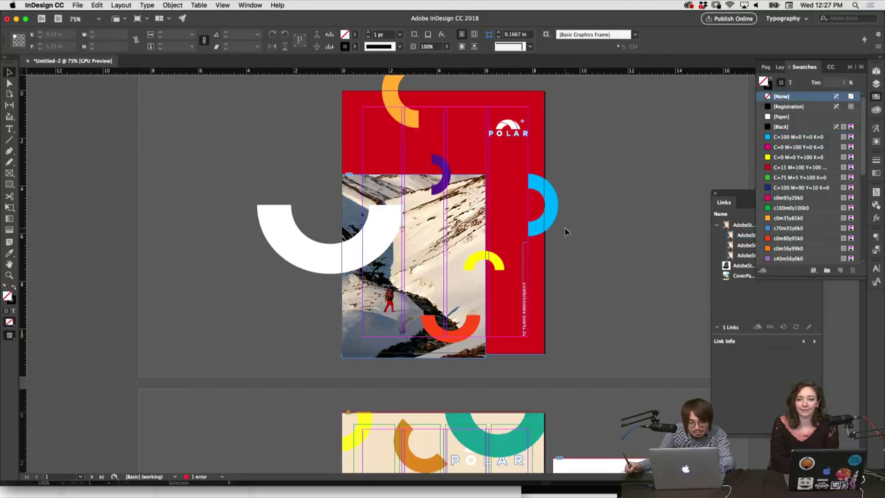
scroll(590, 276, "down", 2)
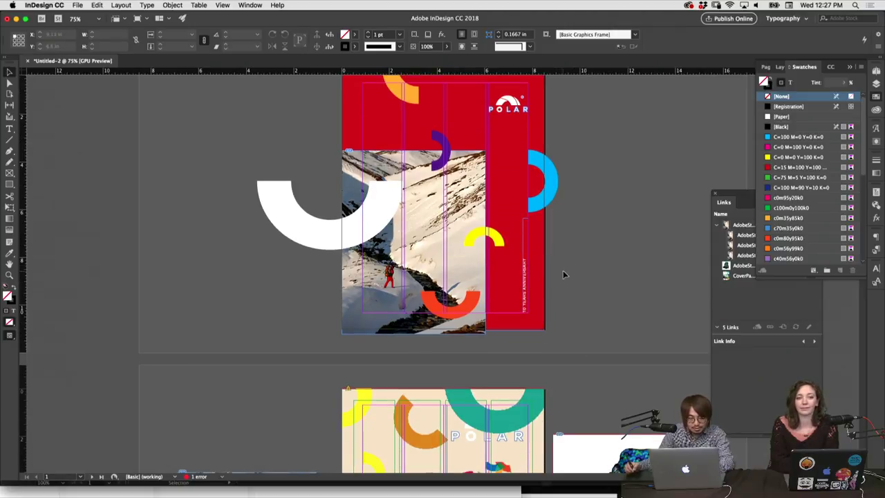
left_click(397, 135)
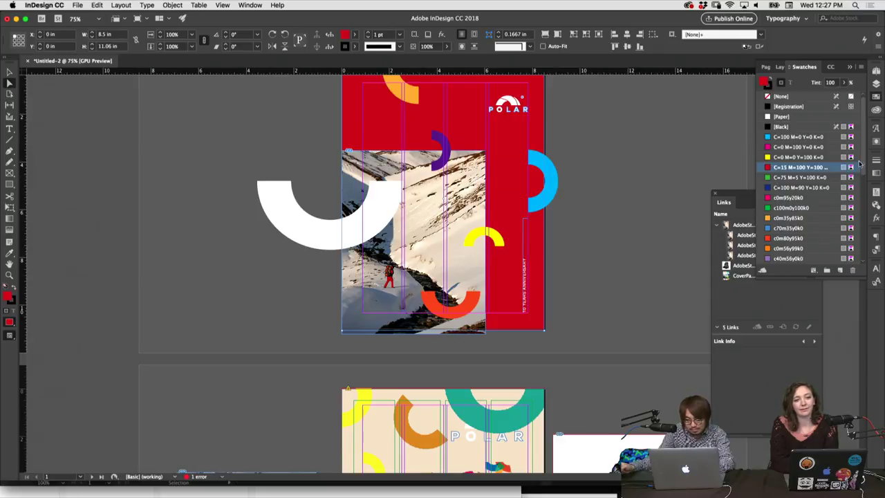
left_click_drag(859, 163, 857, 248)
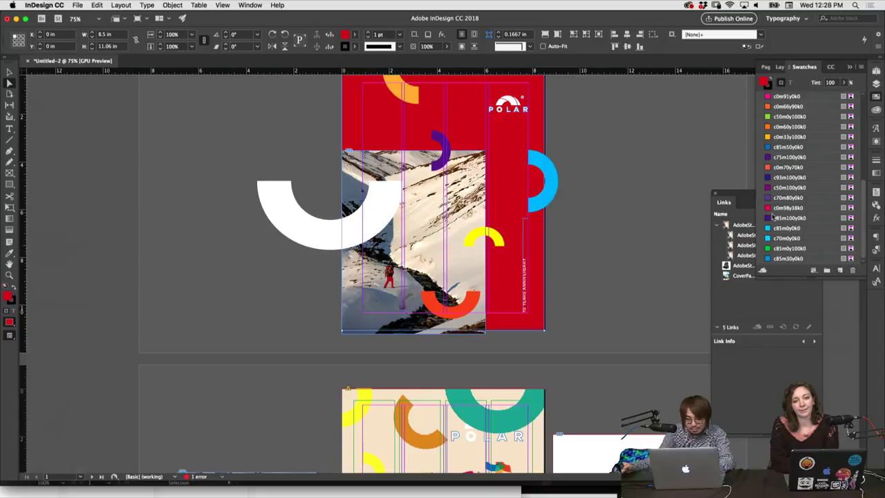
left_click(768, 237)
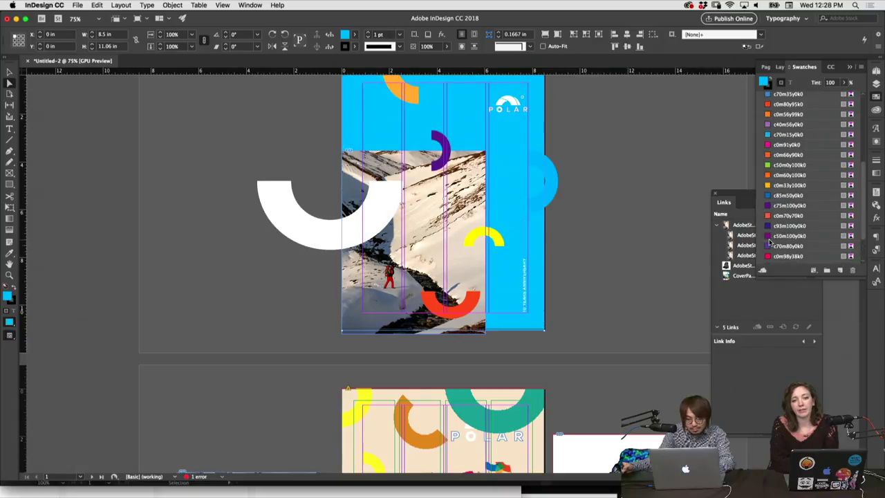
left_click(625, 221)
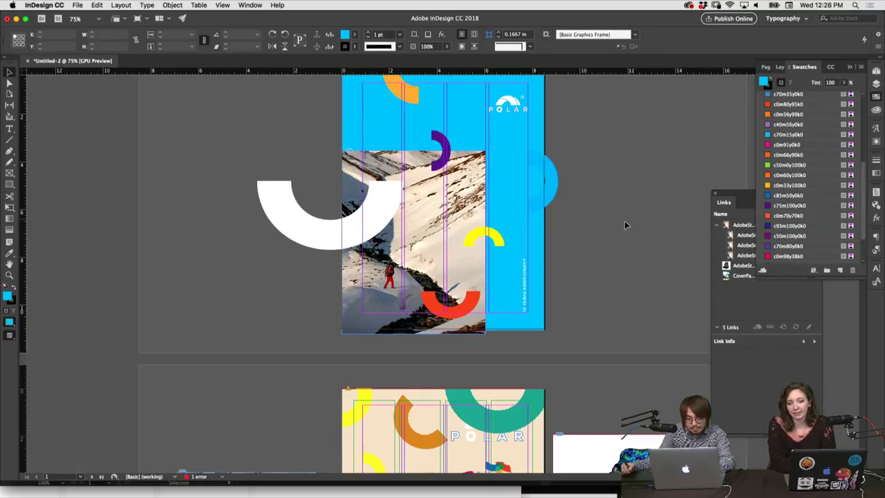
Try moving the cyan half-circle off the page's right edge, then undo it.
left_click(553, 195)
left_click(607, 202)
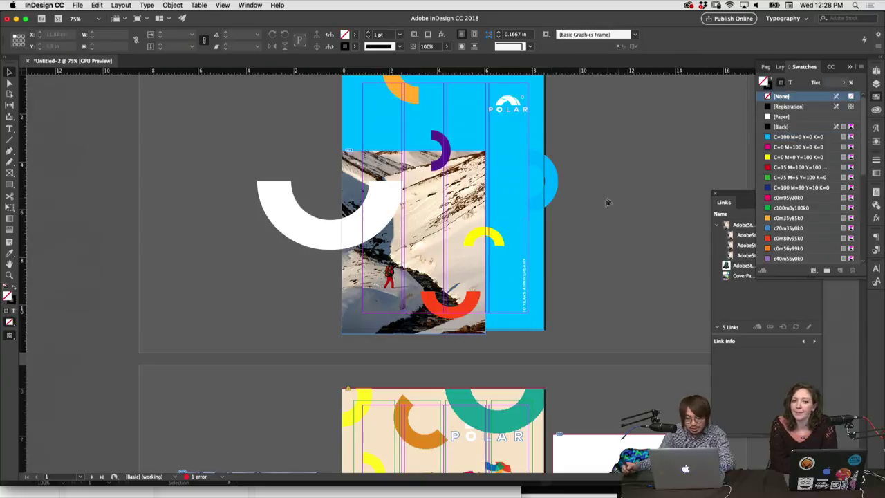
left_click_drag(552, 194, 588, 197)
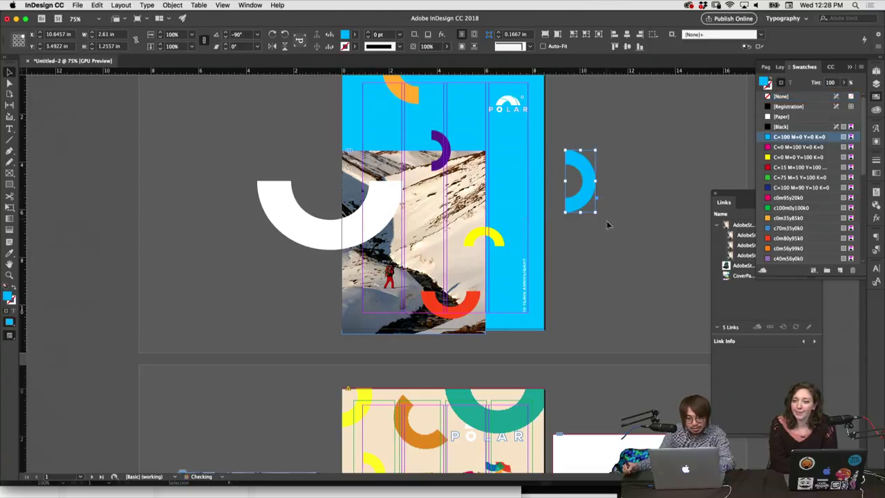
key("super+z")
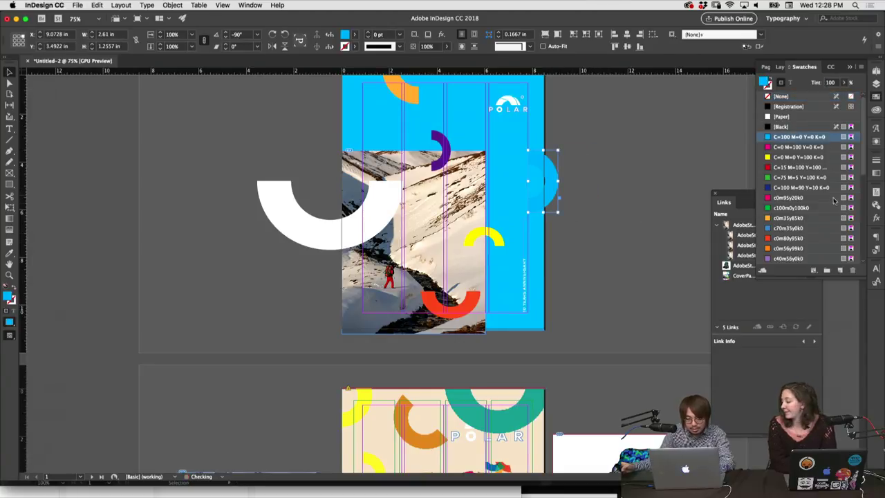
left_click(593, 259)
scroll(582, 332, "down", 10)
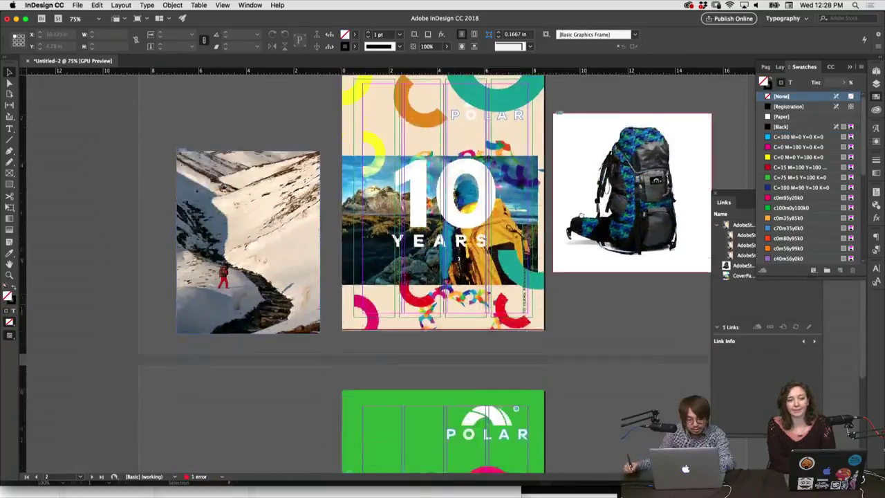
scroll(577, 290, "down", 5)
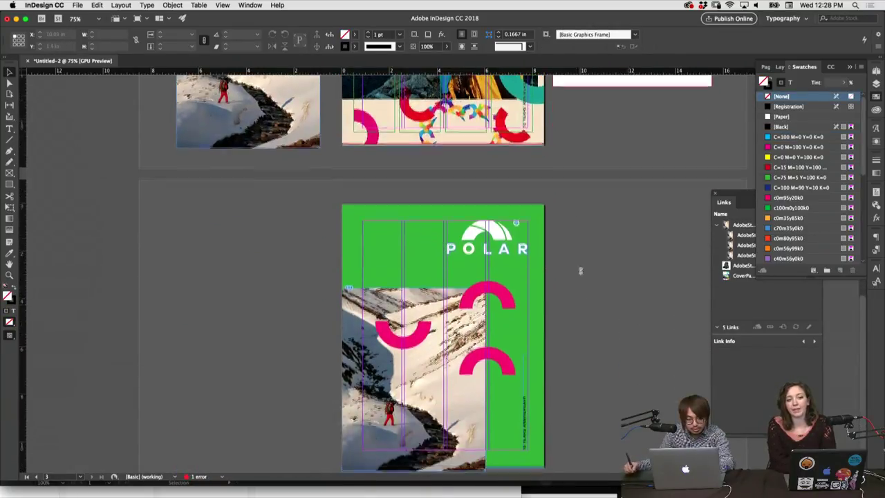
scroll(579, 270, "up", 6)
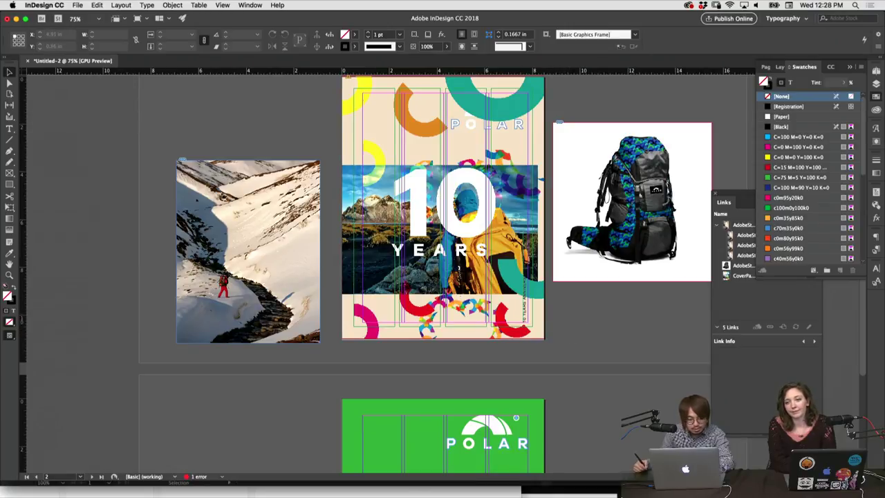
scroll(591, 326, "up", 5)
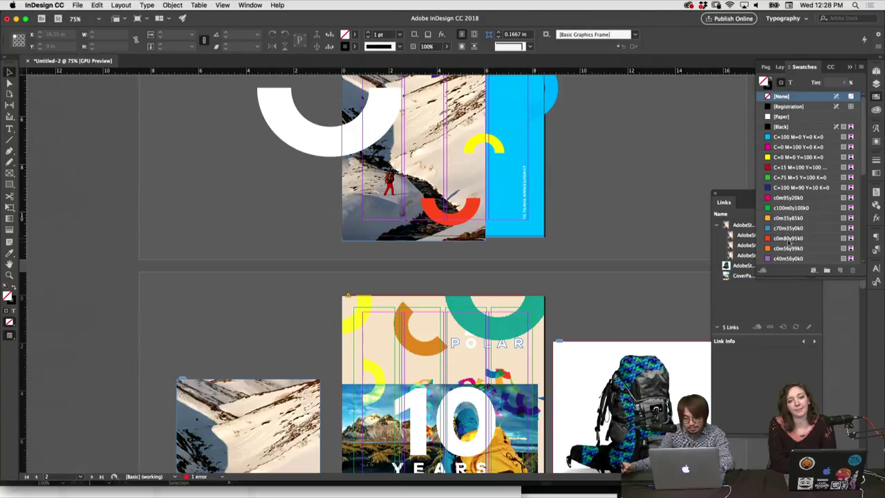
In Illustrator, pull the multicolour arc group from behind the photo, undoing the 10-lettering edits.
left_click(407, 485)
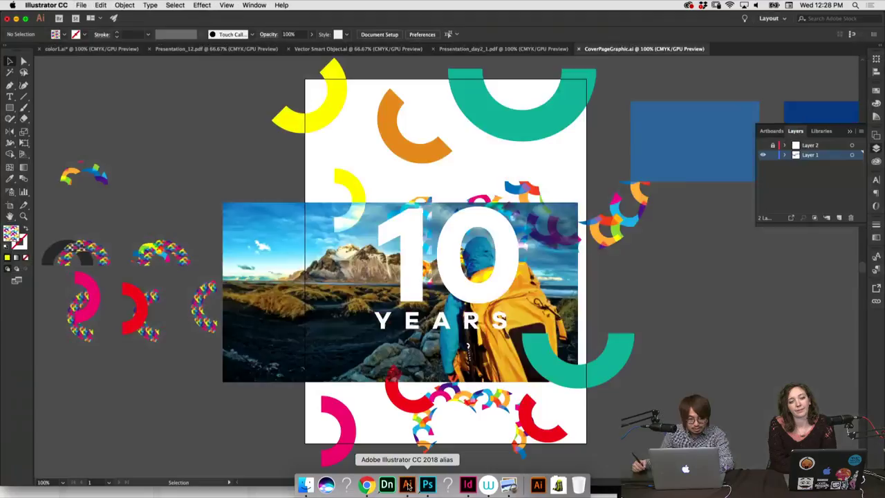
scroll(639, 234, "right", 5)
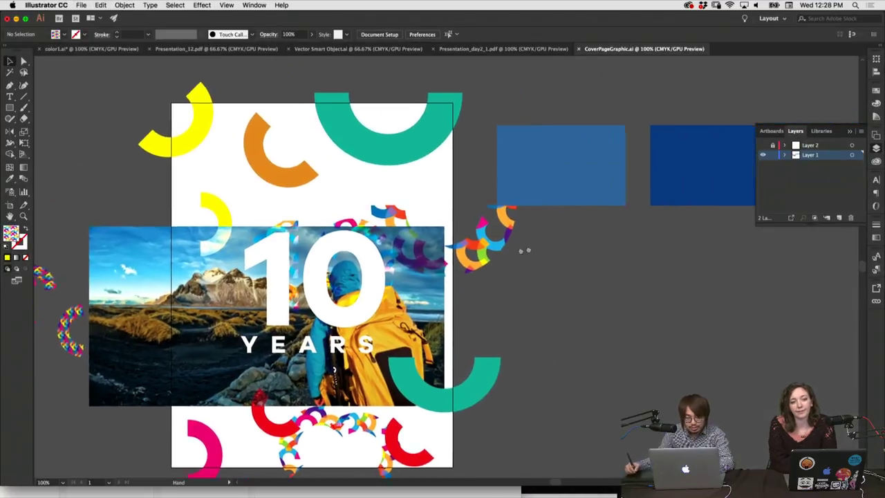
left_click_drag(516, 247, 659, 299)
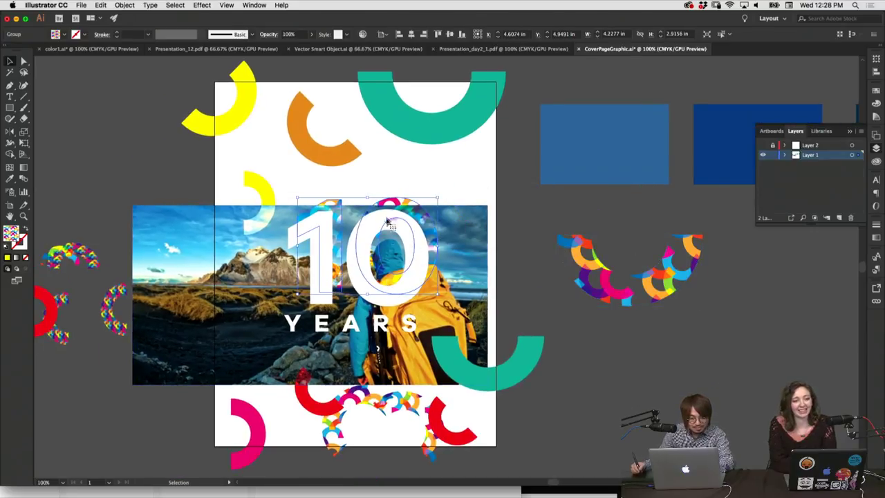
key("ctrl+v")
key("ctrl+z")
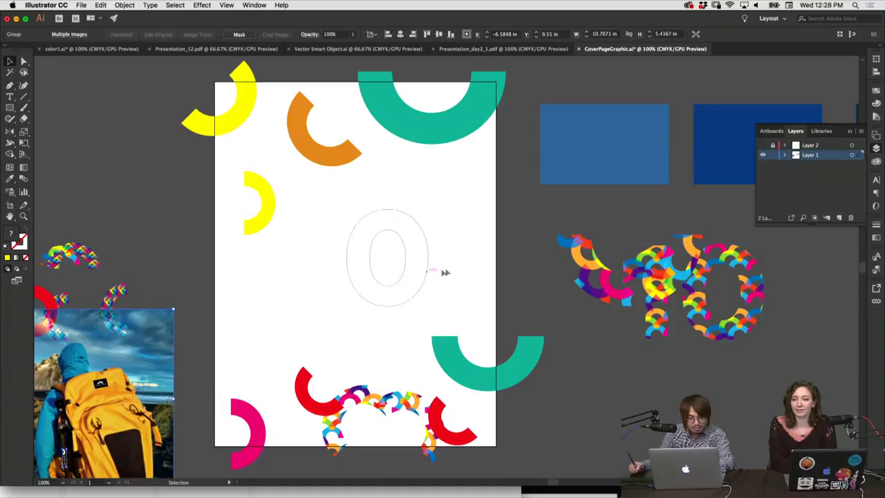
scroll(353, 323, "down", 2)
key("ctrl+z")
key("ctrl+z")
key("ctrl+z")
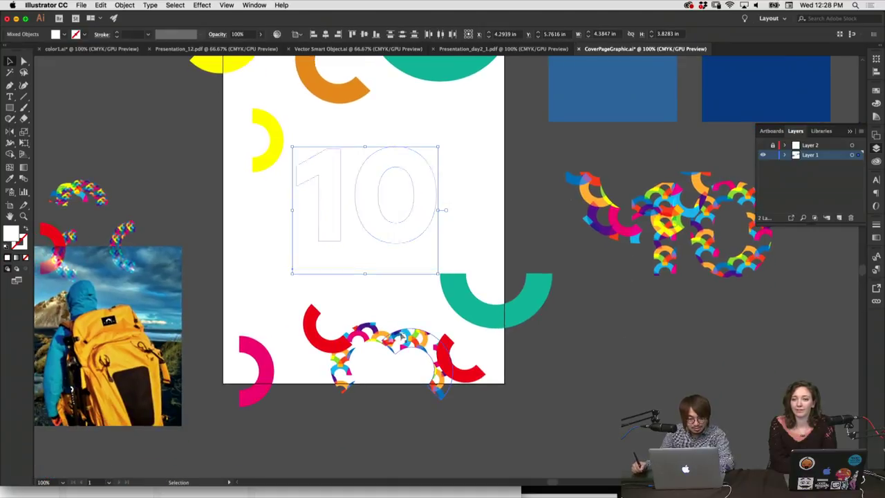
Move the multicolour arc group, the orange arc and other arcs off the artboard onto the pasteboard.
left_click_drag(369, 333, 394, 425)
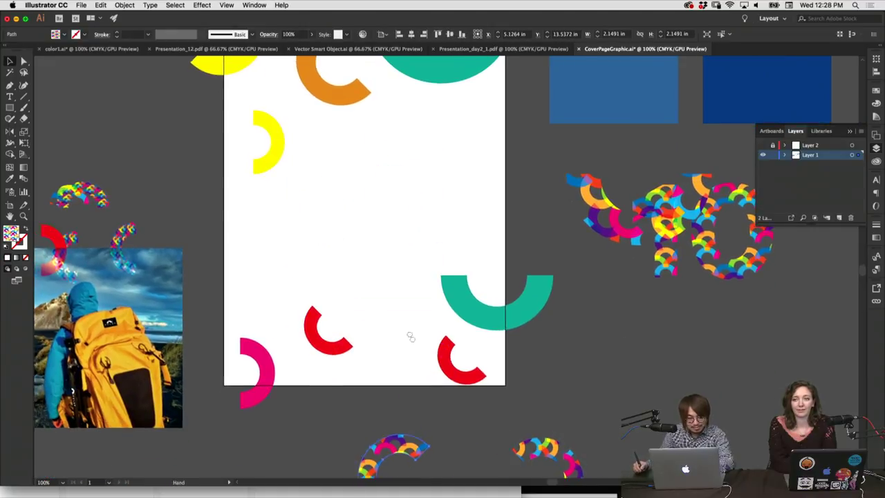
scroll(415, 277, "up", 3)
scroll(415, 277, "left", 2)
left_click(389, 156)
left_click_drag(390, 156, 356, 89)
scroll(356, 90, "up", 3)
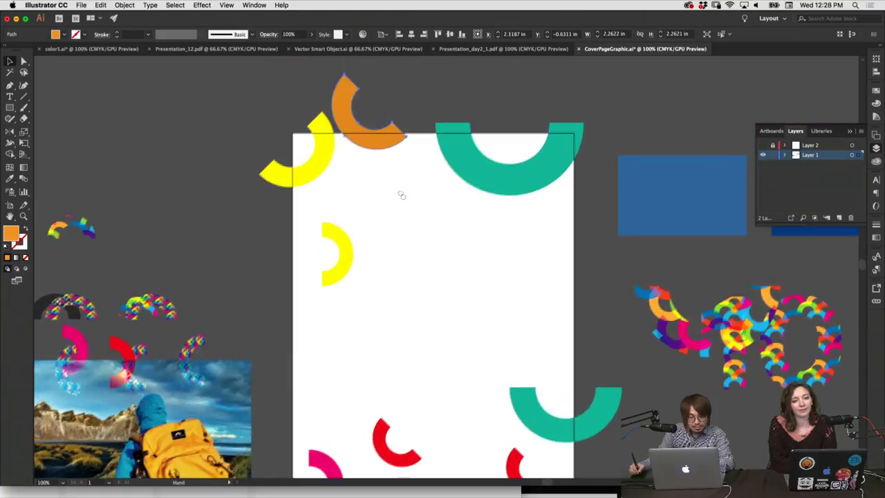
left_click_drag(375, 139, 196, 206)
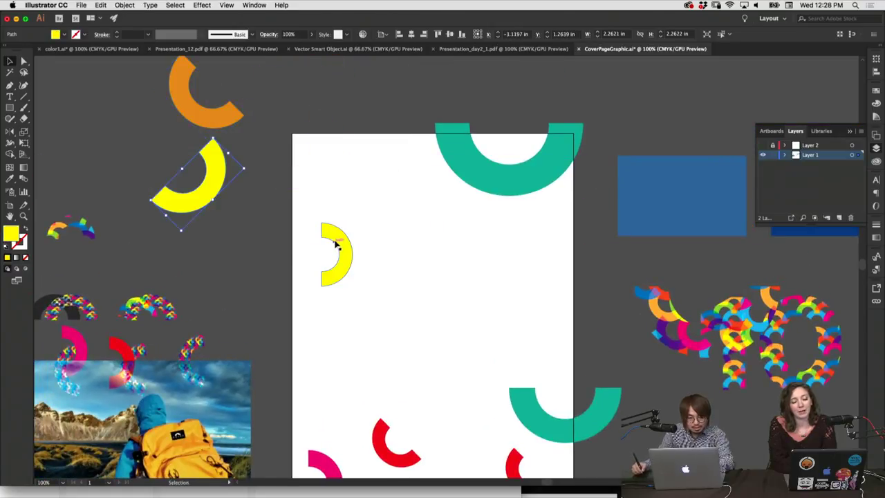
left_click_drag(336, 245, 231, 251)
scroll(449, 207, "down", 2)
scroll(449, 208, "right", 1)
scroll(449, 191, "down", 1)
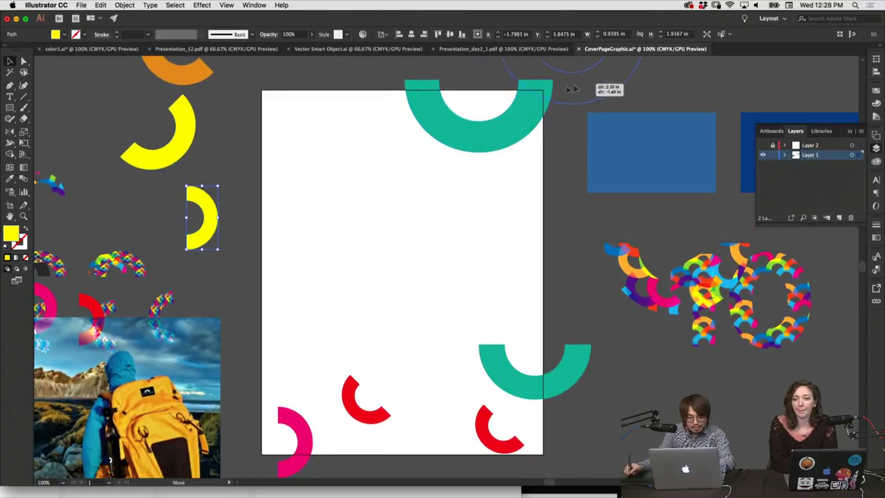
mouse_move(546, 96)
left_mouse_down()
mouse_move(574, 87)
mouse_move(546, 97)
left_mouse_up()
left_click(531, 263)
Place the teal arc straddling the artboard's right edge and move the red arc below it.
scroll(536, 273, "down", 2)
scroll(535, 274, "right", 1)
left_click_drag(560, 330, 663, 360)
left_click_drag(588, 360, 485, 329)
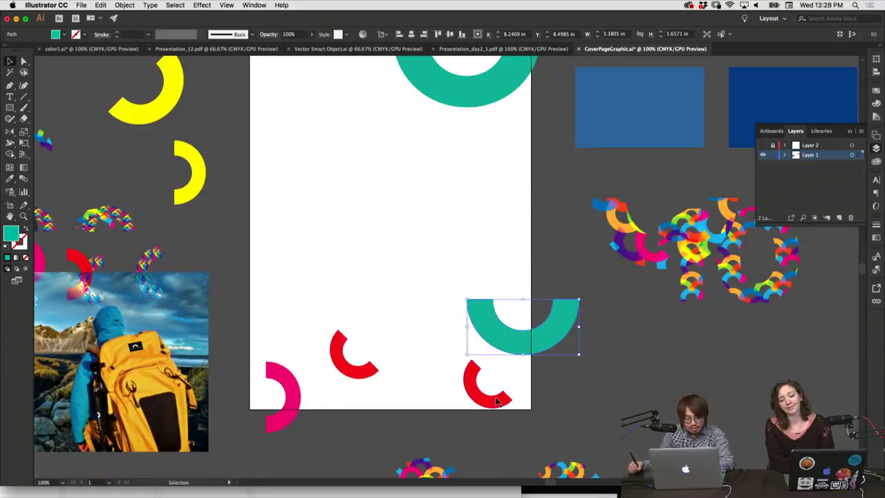
left_click_drag(493, 387, 492, 450)
scroll(534, 432, "down", 2)
scroll(534, 432, "left", 1)
left_click(581, 376)
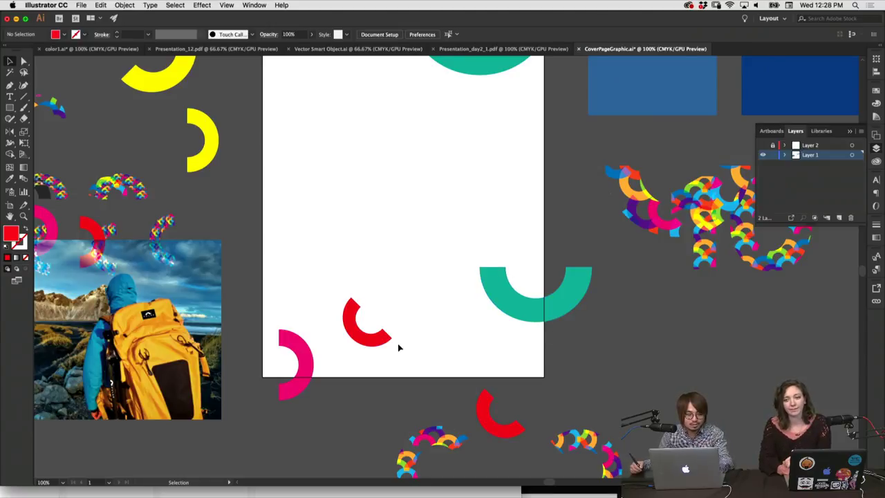
Try placing the small rainbow arc on the artboard and beside the yellow arc, then undo both moves.
left_click_drag(411, 341, 431, 396)
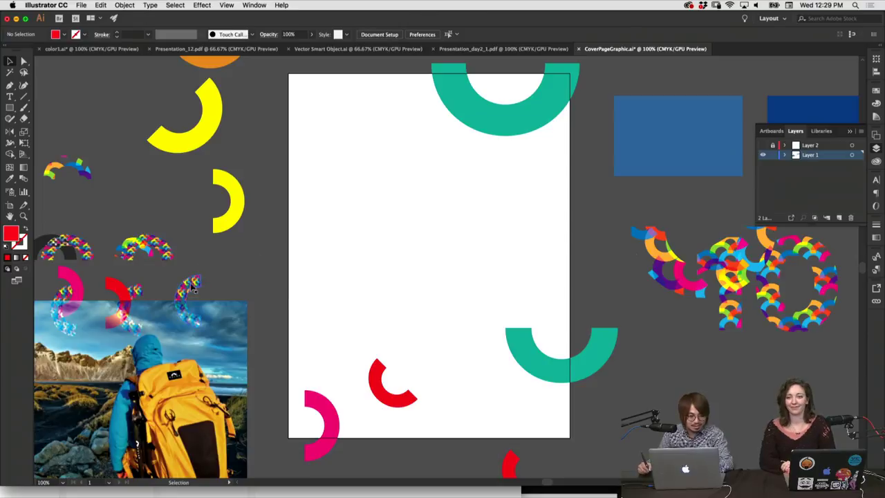
left_click_drag(193, 289, 391, 221)
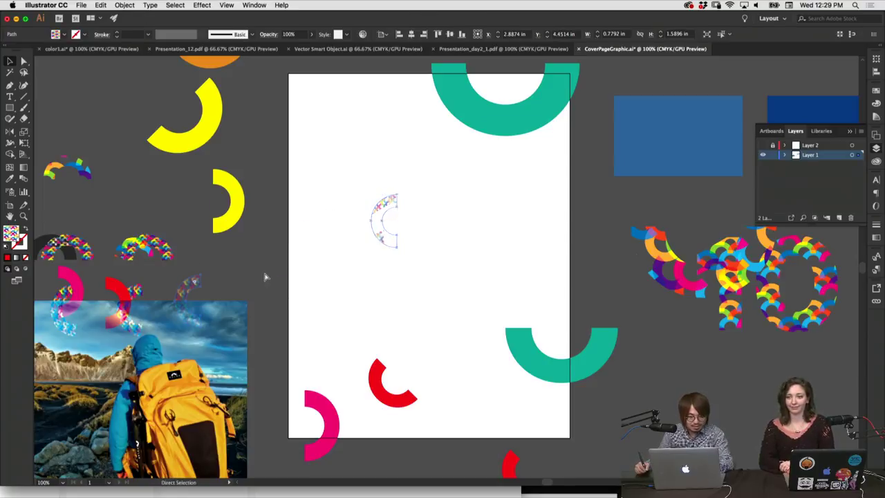
key("super+z")
left_click_drag(196, 285, 256, 204)
key("super+z")
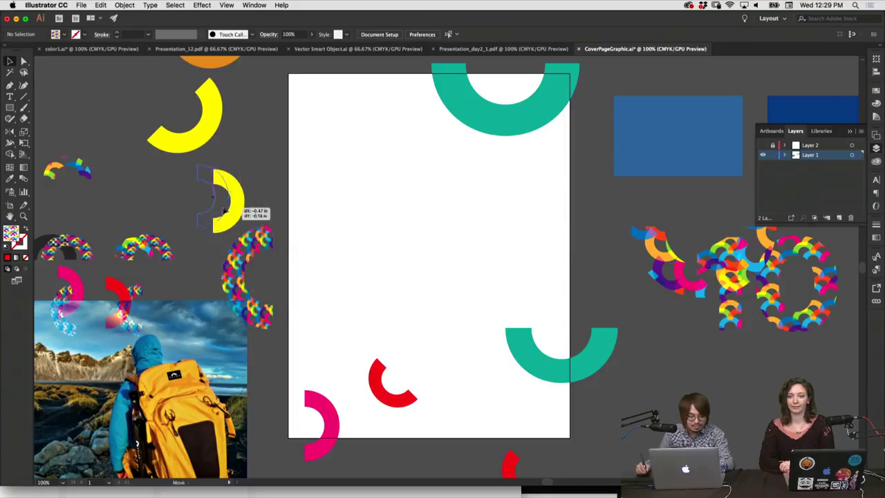
key("super+z")
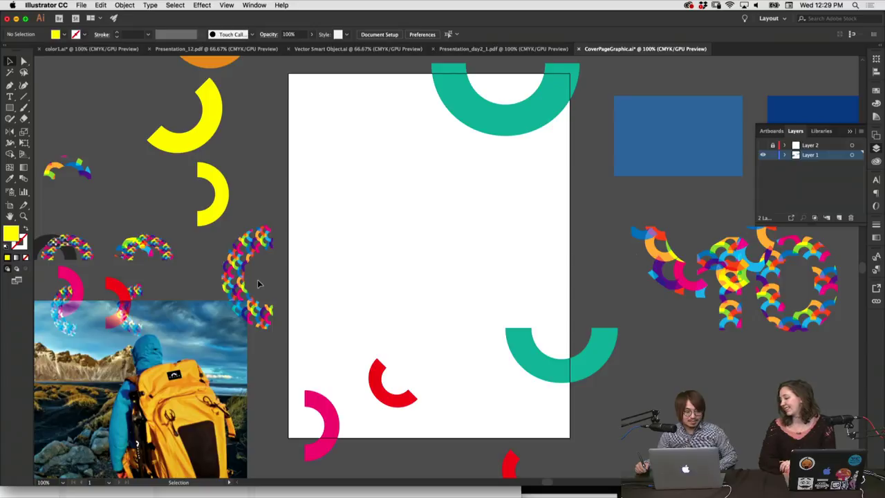
Shrink the small yellow arc around its centre and move the large yellow arc higher.
left_click_drag(209, 199, 222, 209)
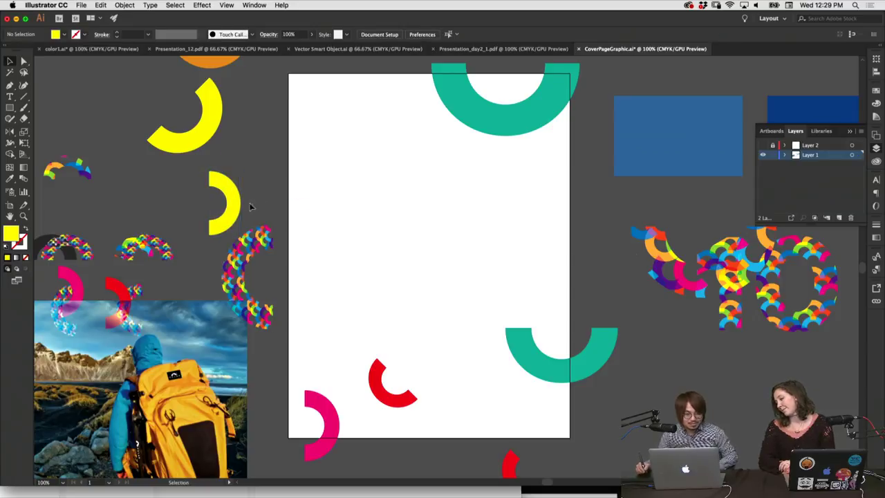
left_click(241, 197)
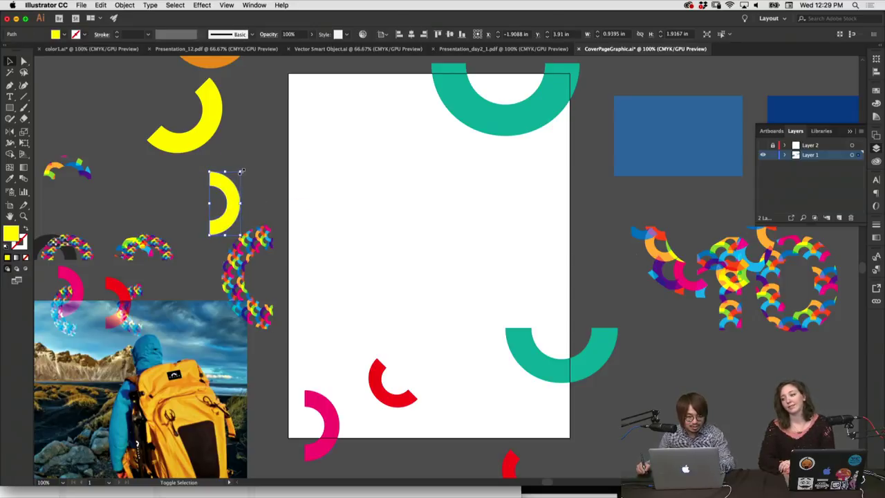
mouse_move(242, 170)
left_mouse_down()
mouse_move(257, 179)
mouse_move(243, 152)
mouse_move(254, 159)
mouse_move(221, 168)
mouse_move(243, 176)
left_mouse_up()
left_click(257, 179)
left_click(242, 178)
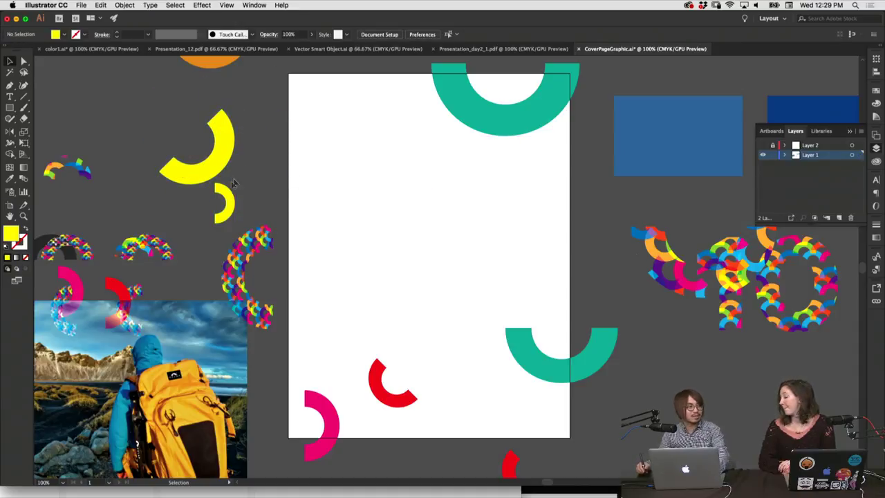
left_click_drag(232, 163, 235, 139)
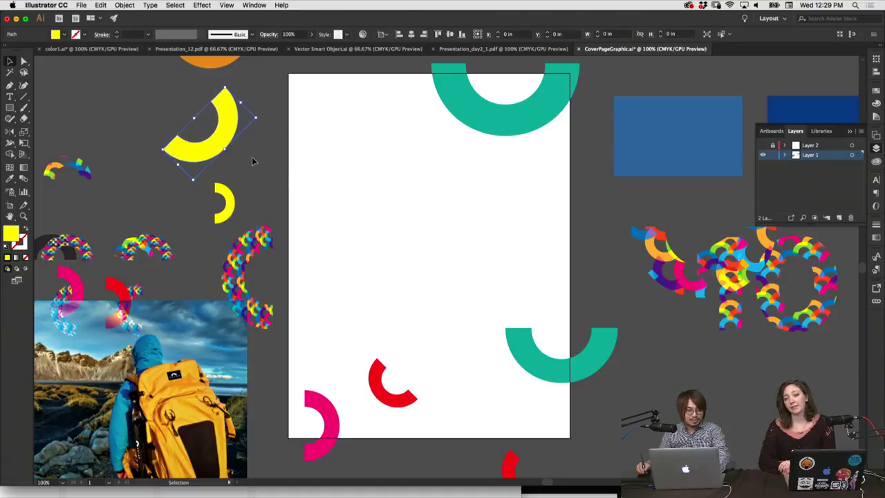
left_click(262, 183)
scroll(263, 184, "up", 2)
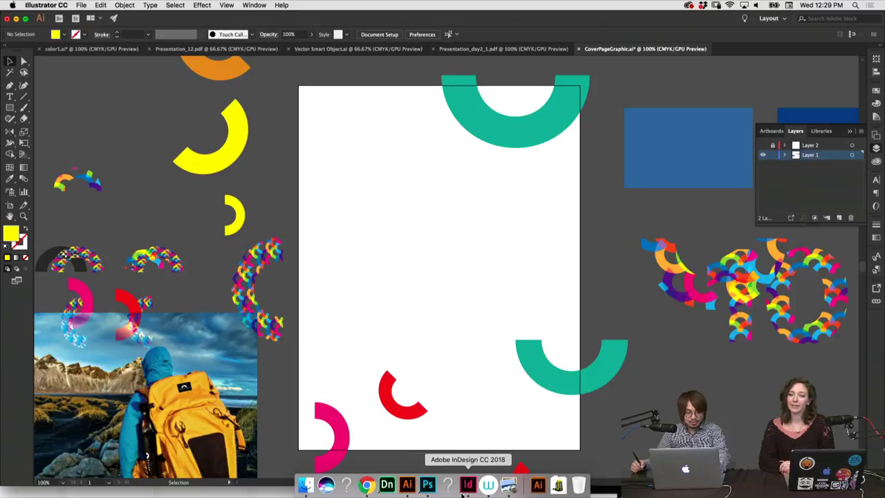
Back in InDesign at 100% zoom, fill the right-edge cyan half-circle with the [Paper] swatch.
left_click(455, 483)
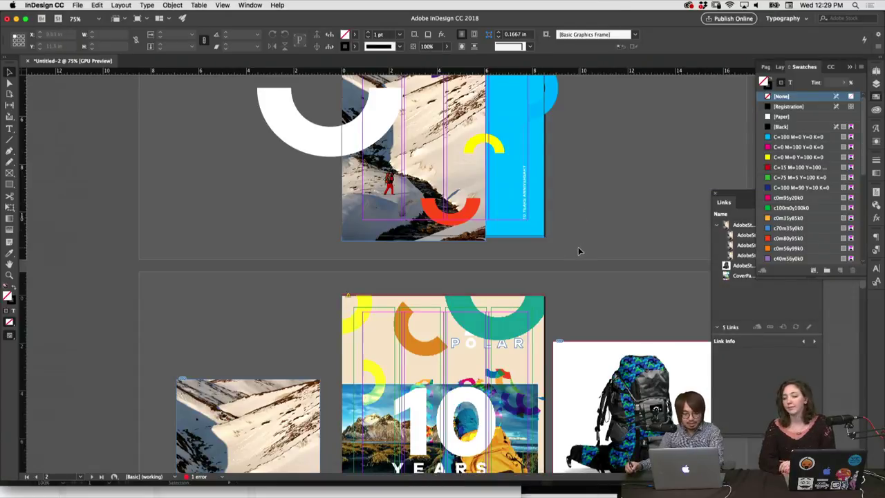
scroll(578, 247, "down", 5)
scroll(576, 250, "up", 3)
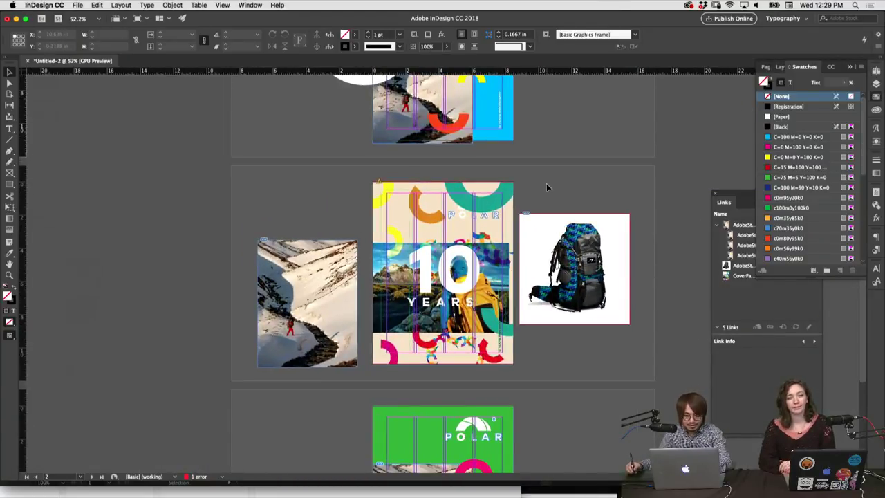
scroll(545, 236, "up", 5)
key("super+1")
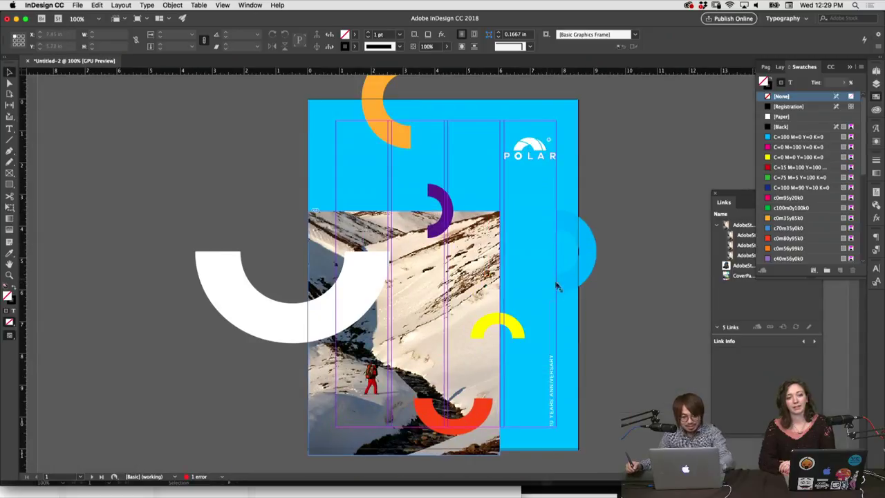
scroll(557, 286, "down", 2)
left_click(566, 276)
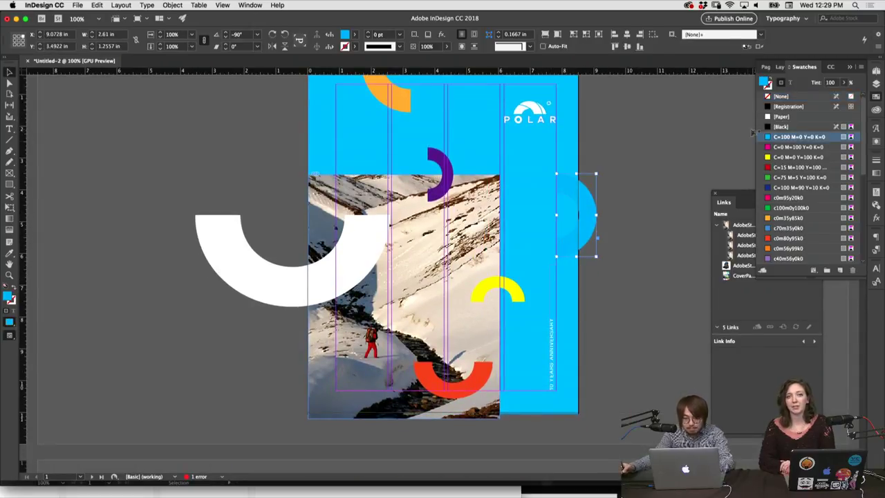
left_click(781, 116)
left_click(624, 249)
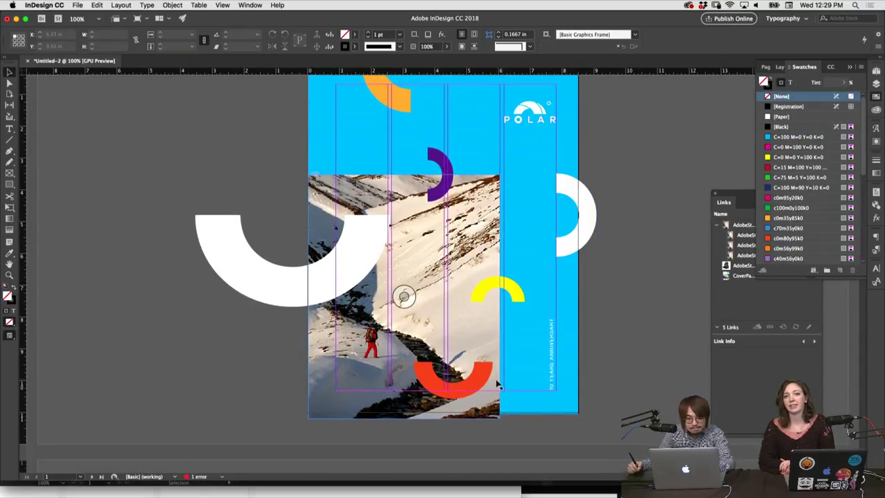
left_click_drag(570, 246, 569, 248)
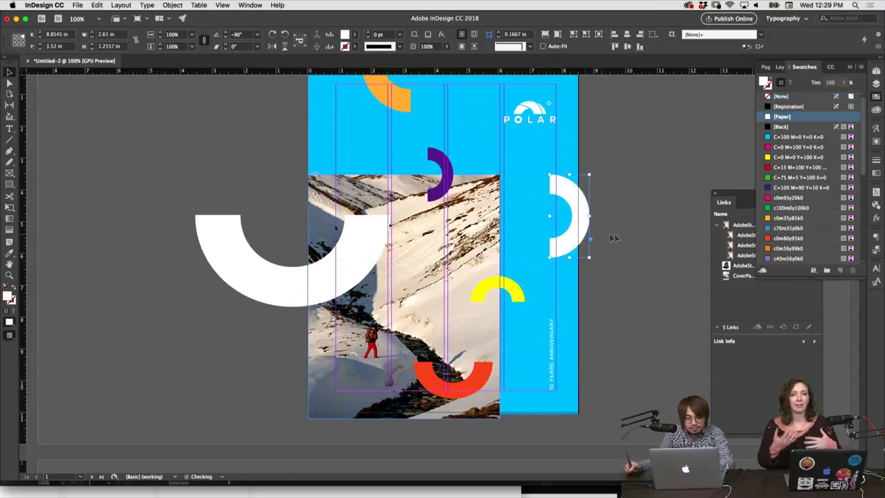
left_click(613, 238)
scroll(612, 263, "down", 2)
scroll(612, 275, "up", 3)
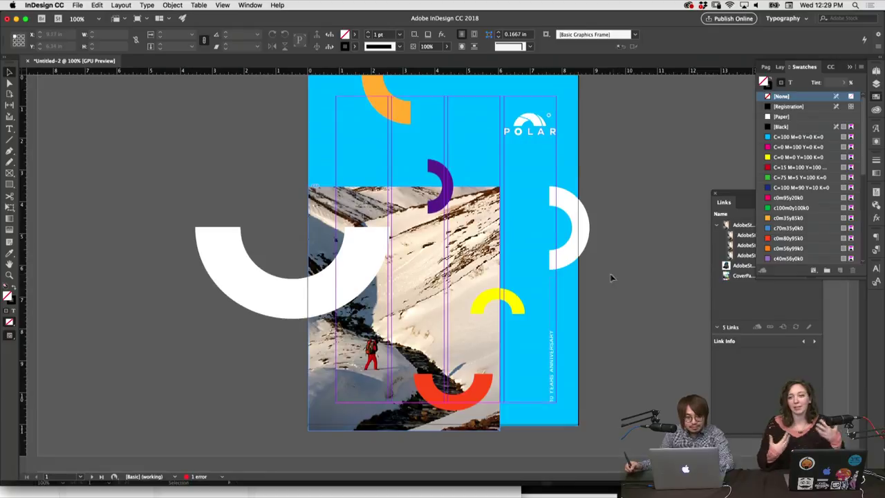
Select the yellow half-circle, white arc and photo frame in turn to inspect the page objects.
left_click(518, 307)
left_click(408, 308)
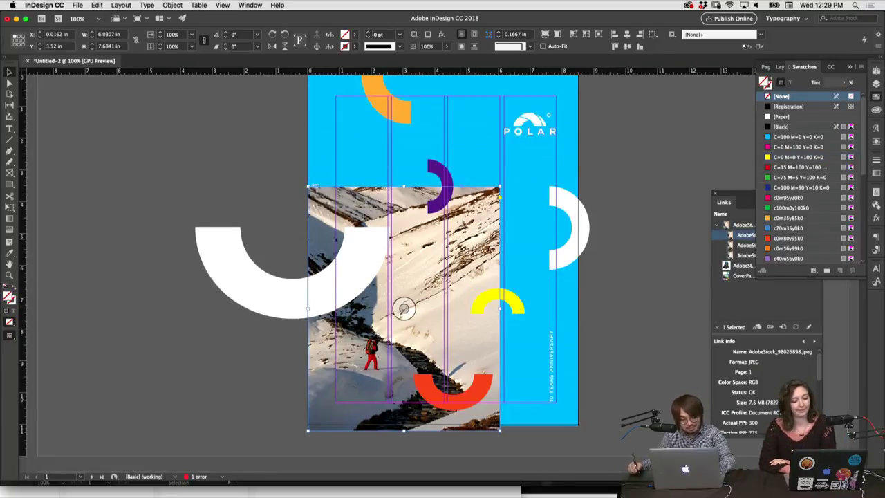
key("super+shift+a")
left_click(349, 291)
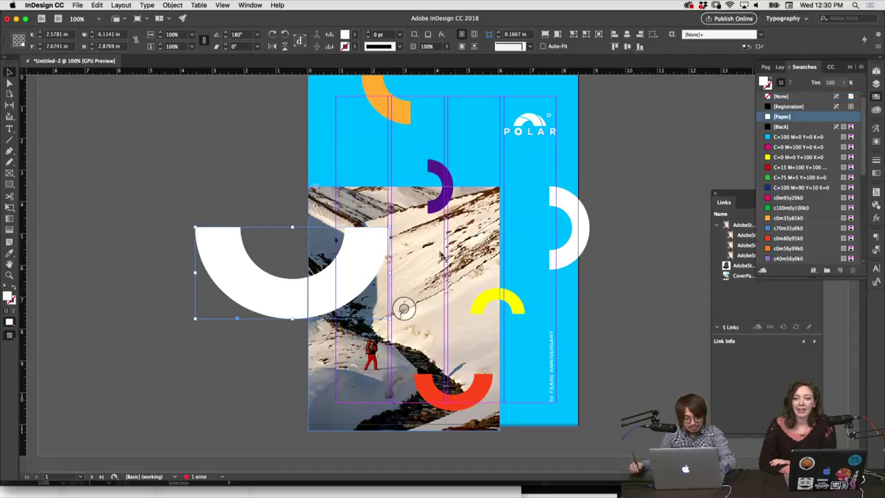
left_click(450, 242)
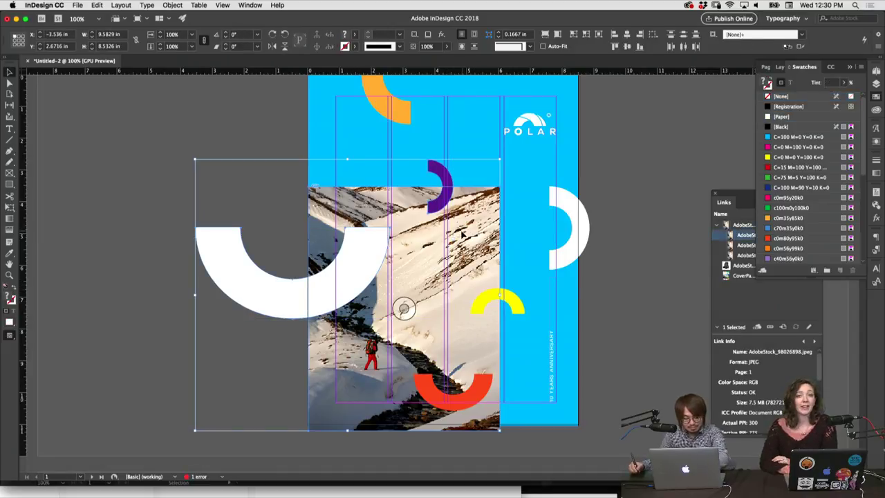
left_click(510, 309)
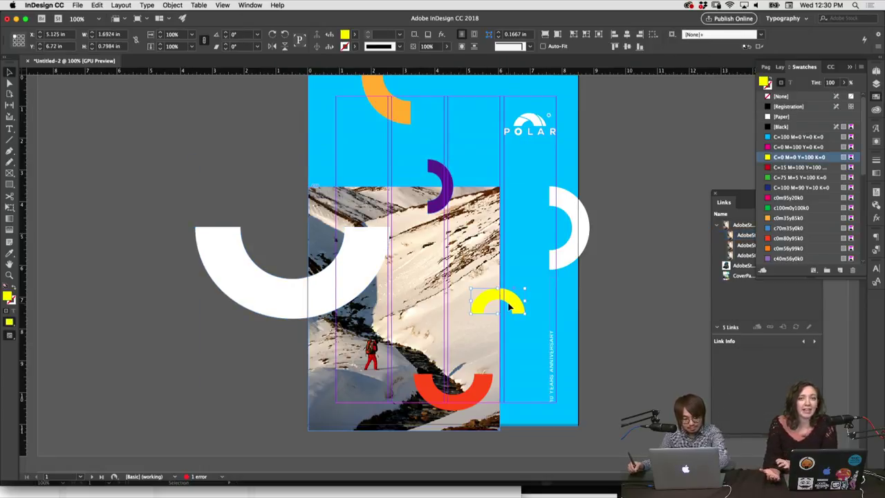
key("super+minus")
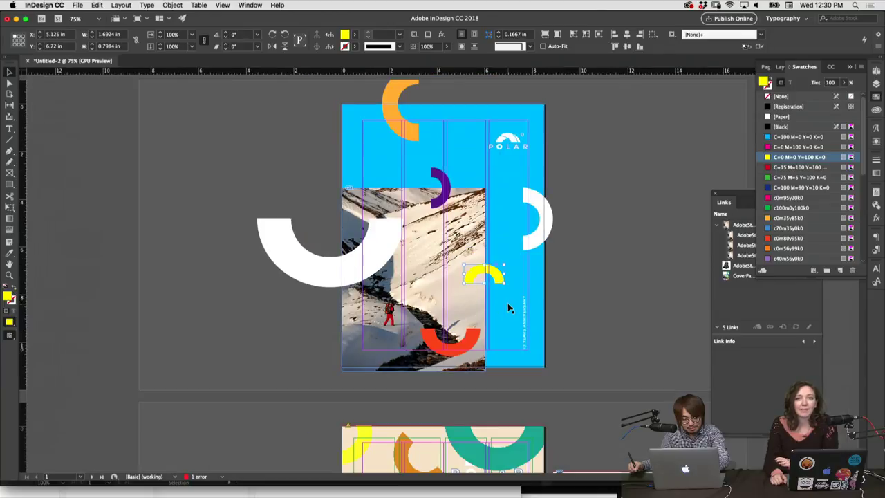
key("super+equal")
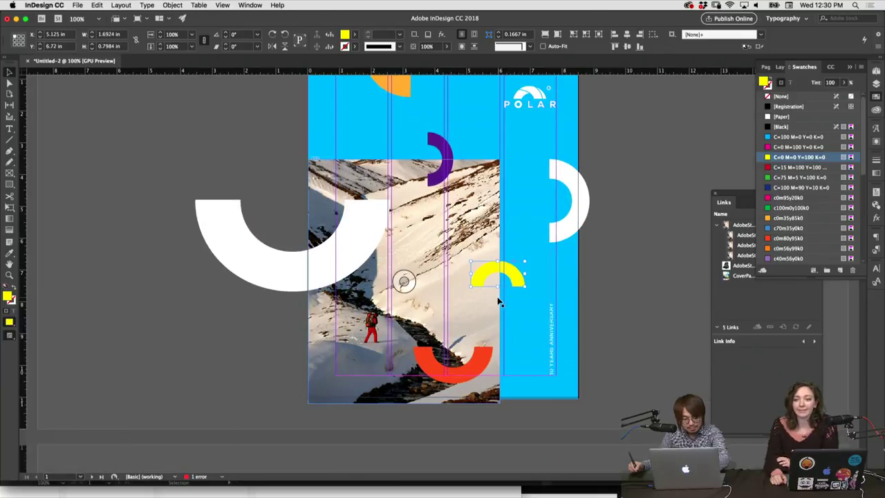
Bring the snowy photo frame in front of the white and purple arcs.
left_click(443, 219)
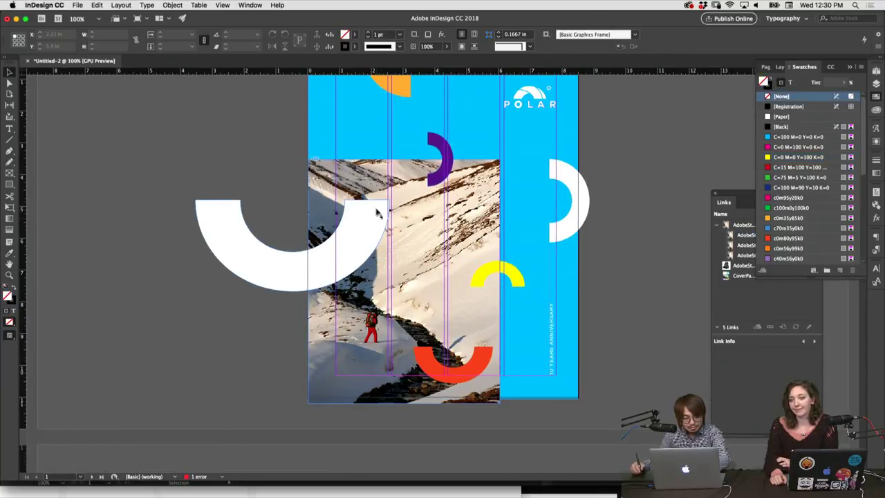
left_click(440, 148)
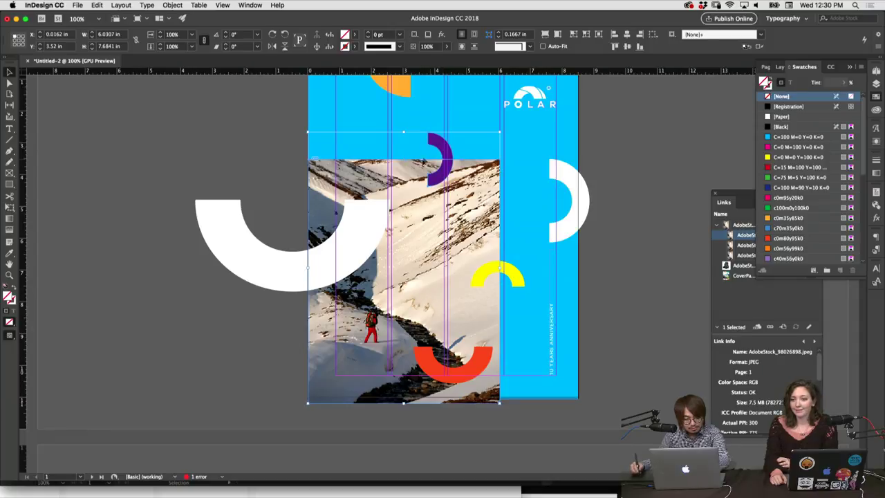
key("super+alt+bracketright")
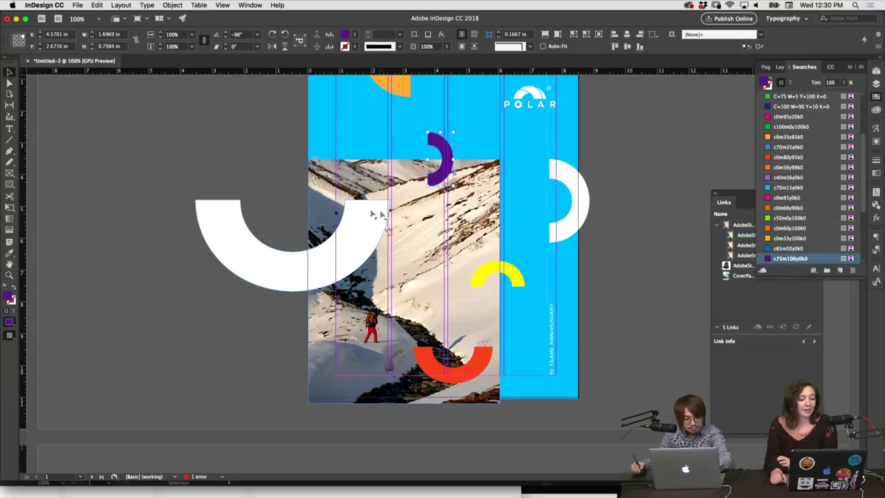
left_click(297, 232)
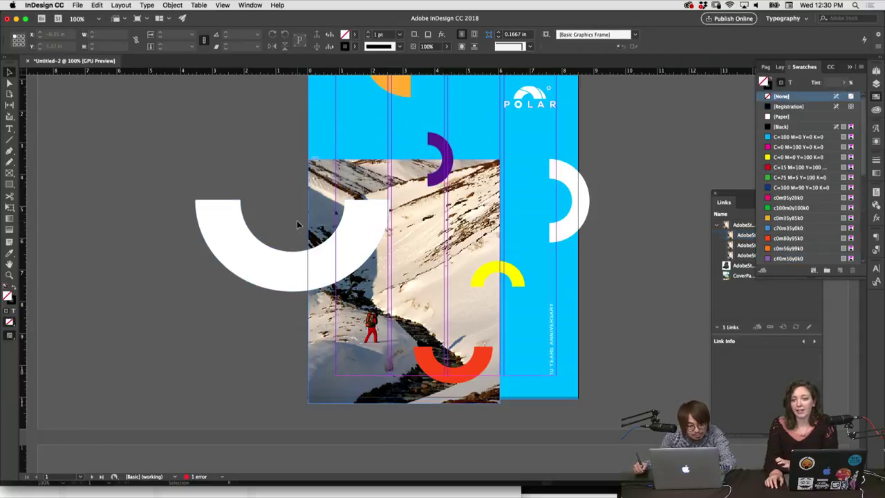
left_click(316, 260)
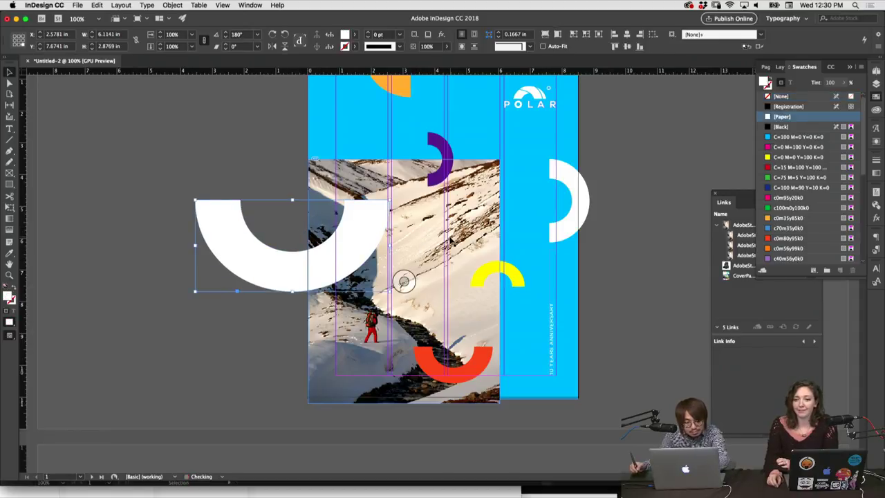
left_click(450, 178)
key("super+shift+a")
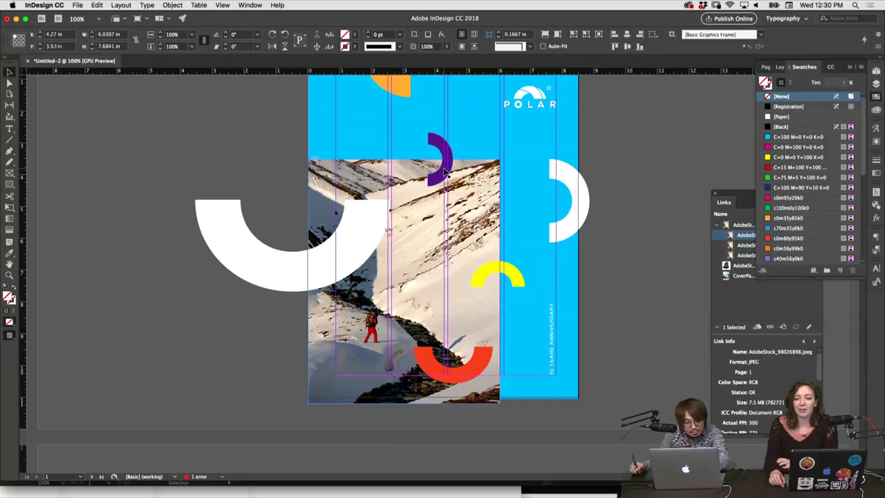
left_click(445, 176)
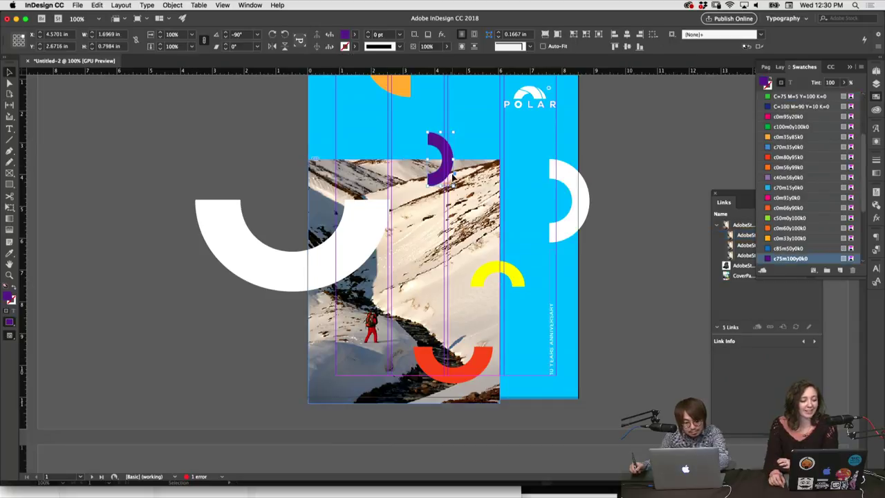
left_click(405, 281)
key("super+shift+bracketright")
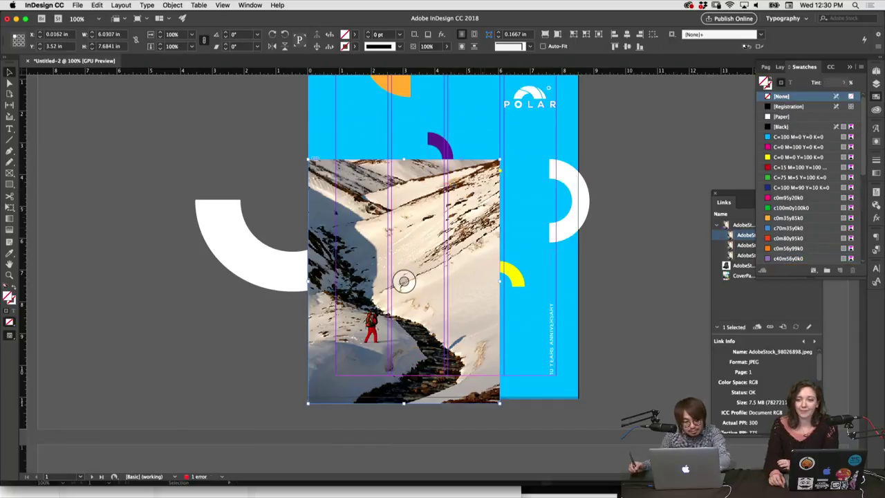
Move the white half-ring higher up on the page.
left_click(510, 276)
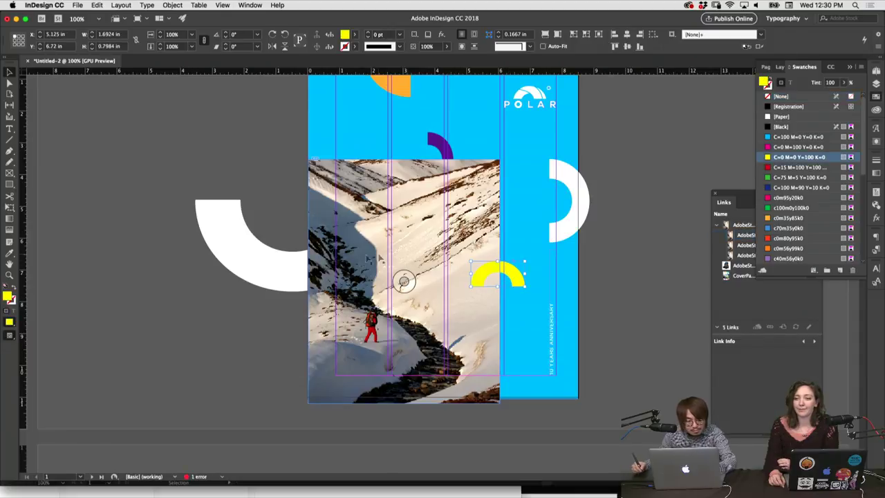
left_click_drag(296, 273, 296, 210)
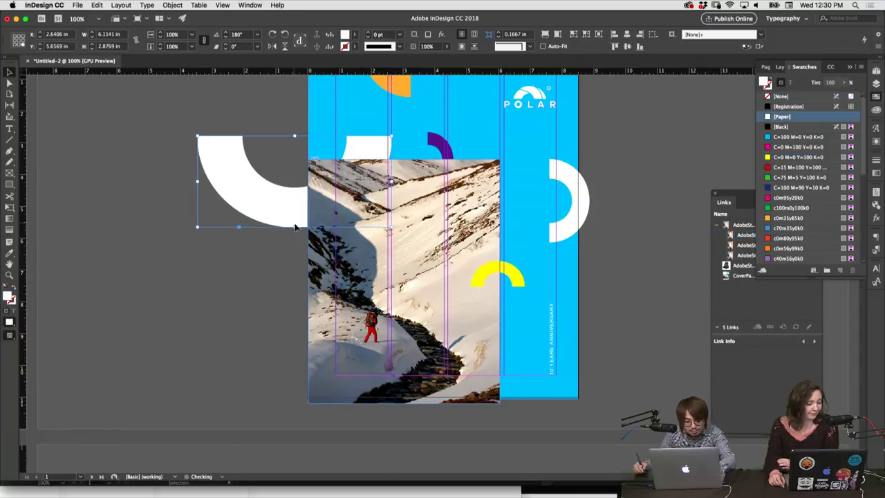
scroll(274, 262, "up", 2)
left_click(274, 263)
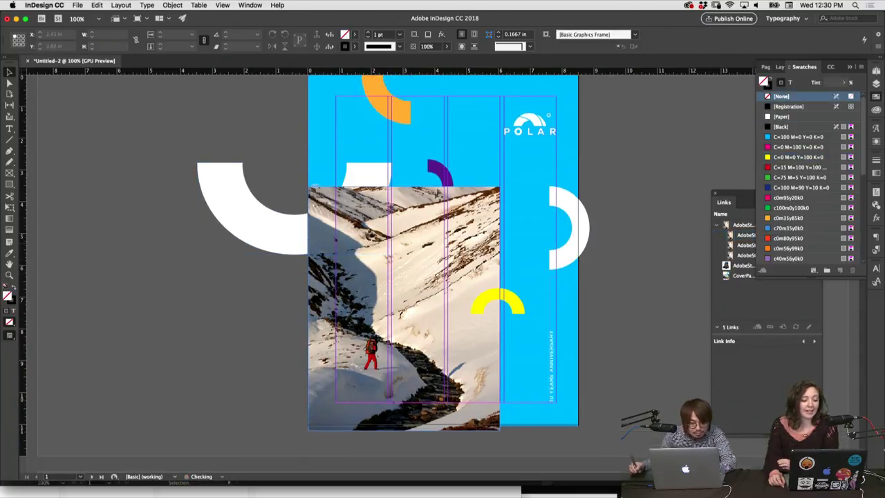
Move the purple half-ring right to the photo's top-right corner and rotate it 180°.
left_click_drag(446, 179, 505, 177)
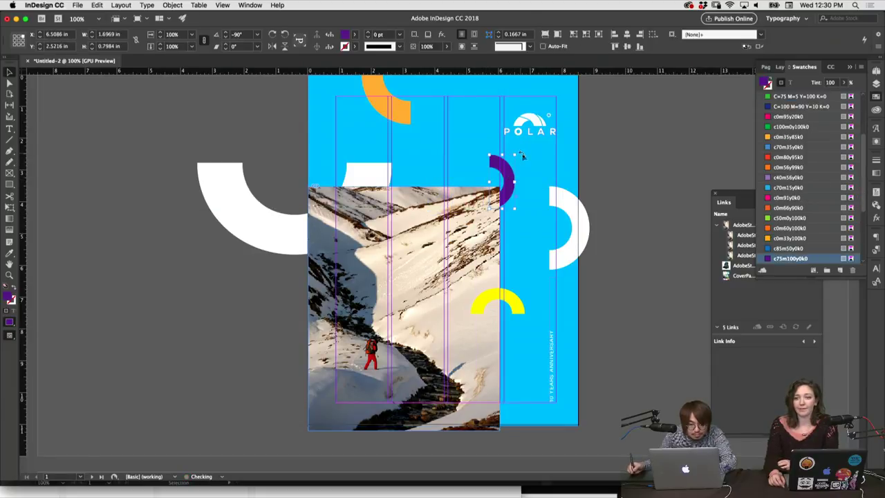
left_click(532, 199)
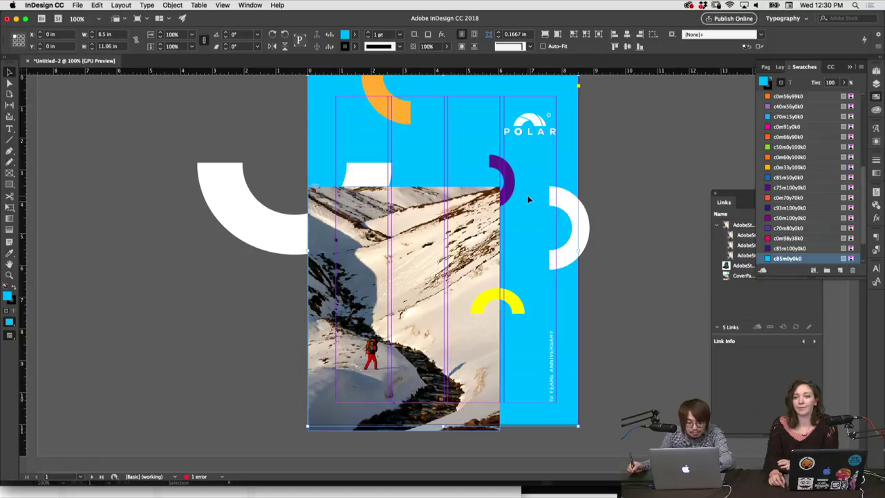
left_click(503, 167)
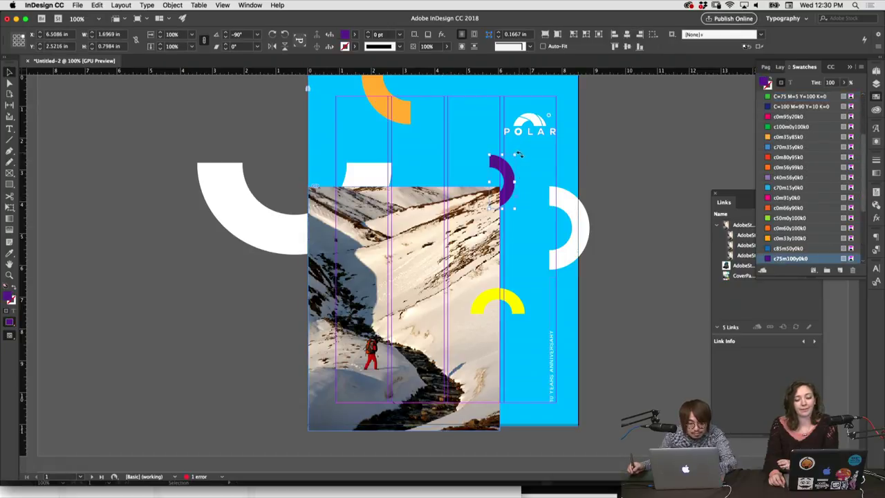
left_click_drag(518, 154, 516, 193)
key("super+shift+a")
scroll(518, 277, "down", 3)
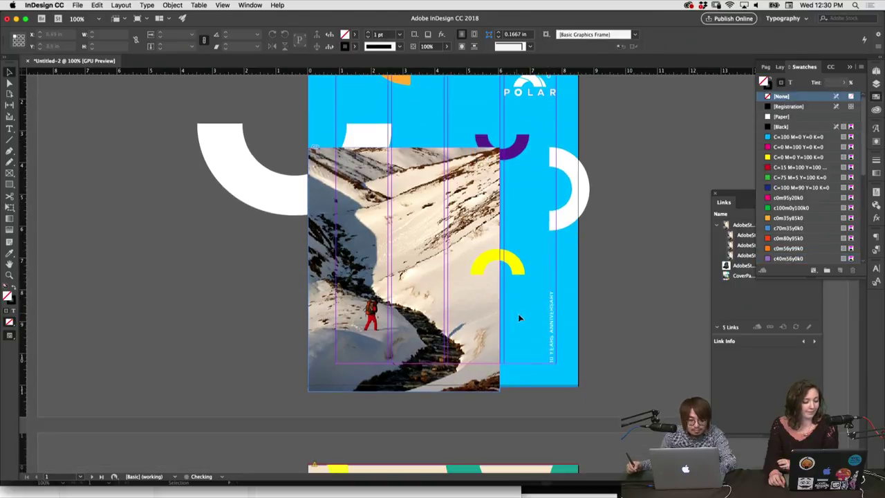
scroll(519, 318, "up", 5)
left_click_drag(423, 159, 443, 173)
scroll(562, 241, "down", 4)
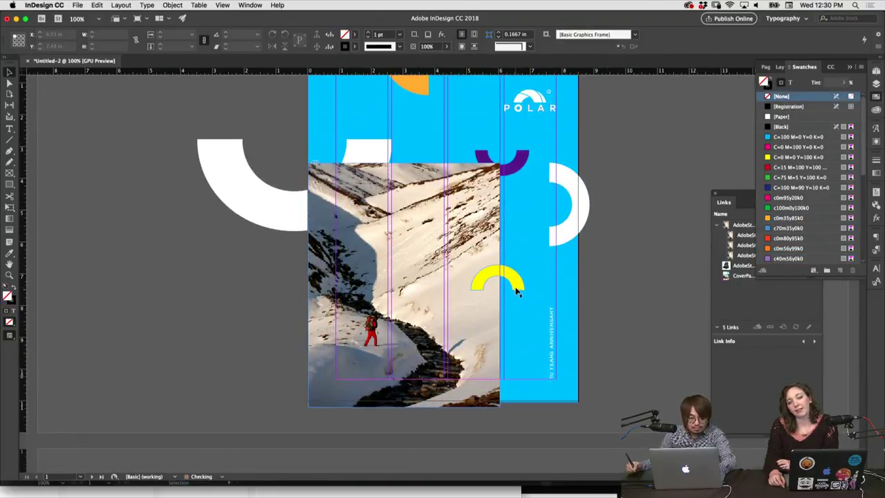
scroll(517, 284, "up", 2)
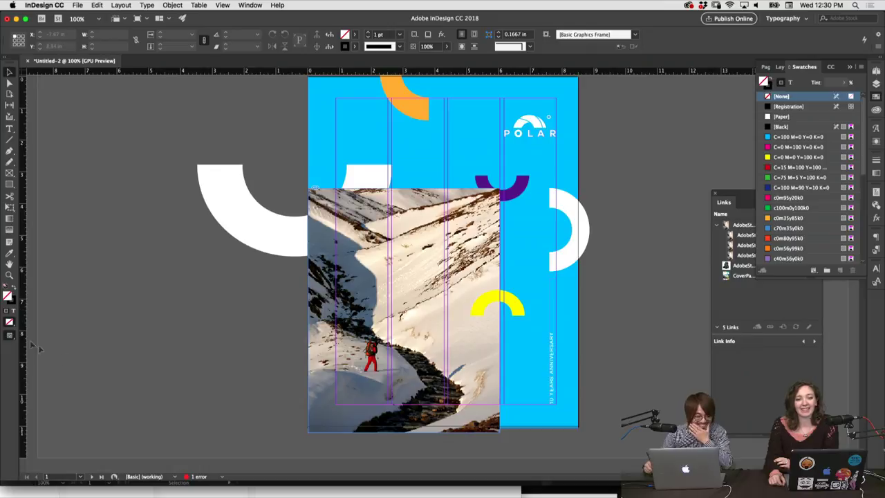
In Preview mode, nudge the yellow arc slightly up and right, then restore normal view.
left_click_drag(9, 335, 35, 356)
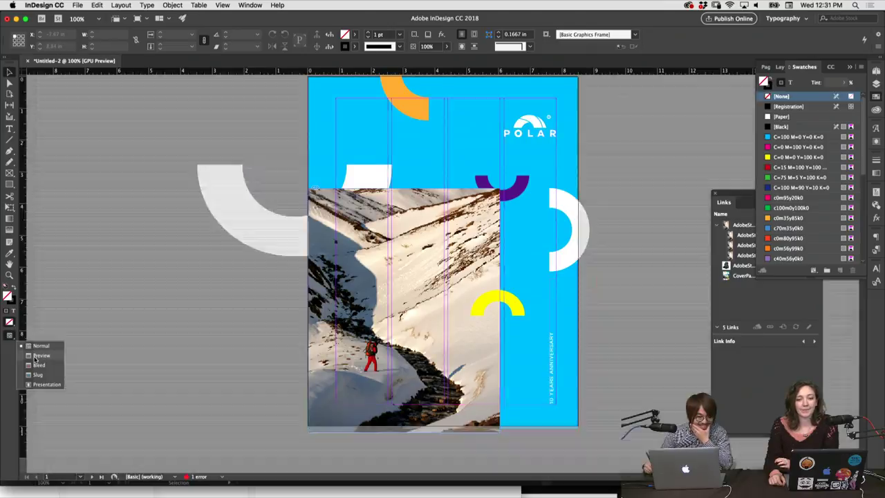
left_click(368, 171)
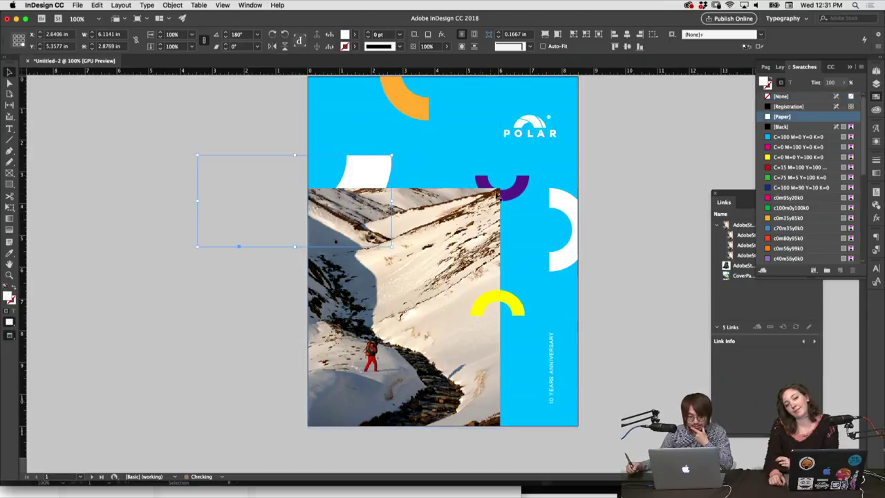
left_click_drag(515, 311, 534, 320)
left_click(615, 300)
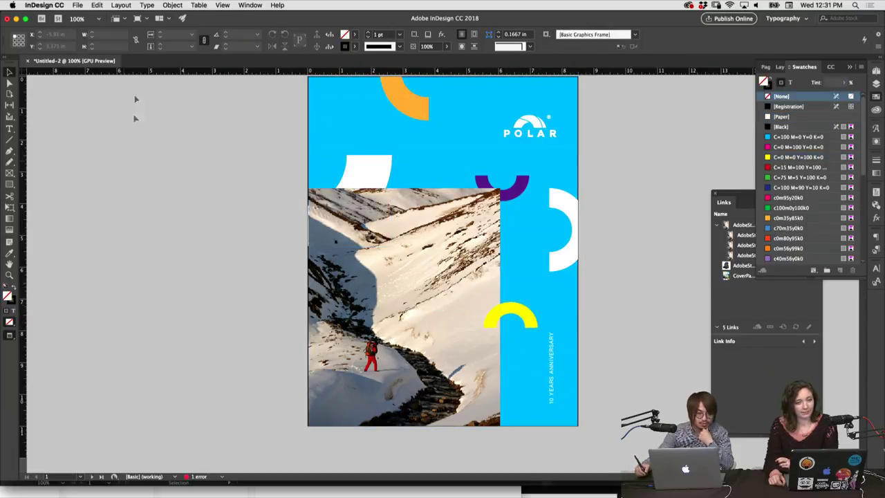
left_click_drag(9, 337, 40, 353)
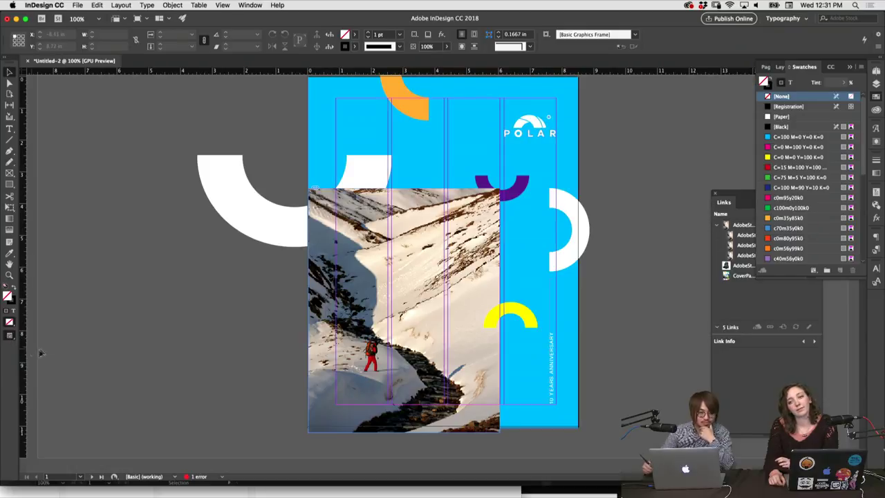
Raise the page's column count from 4 to 12 in Layout > Margins and Columns.
left_click(122, 5)
mouse_move(97, 5)
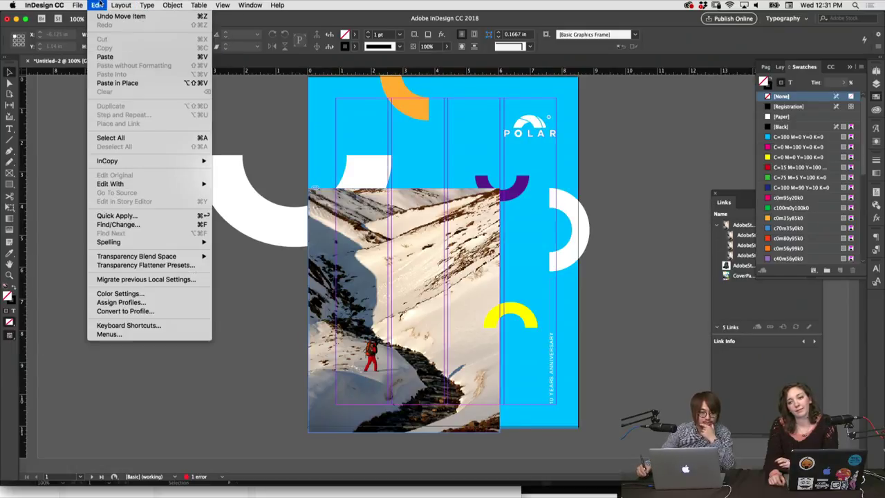
mouse_move(140, 7)
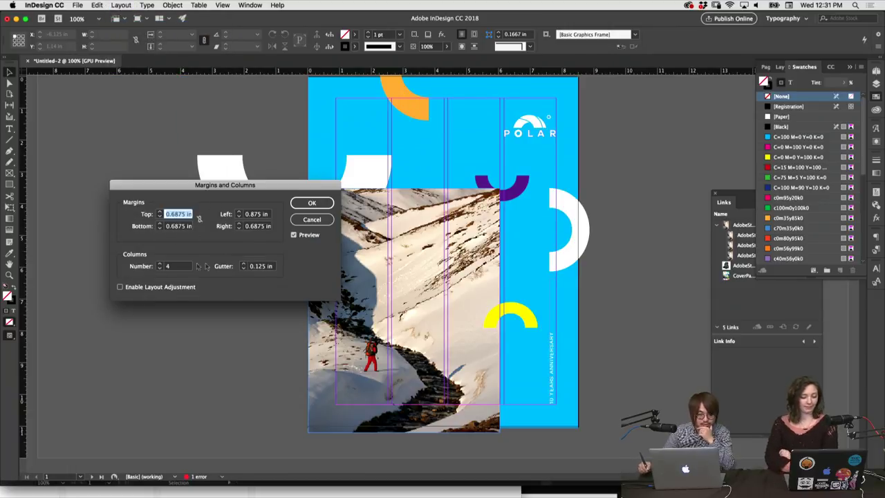
left_click(161, 264)
left_click(160, 264)
left_click(160, 265)
left_click(161, 264)
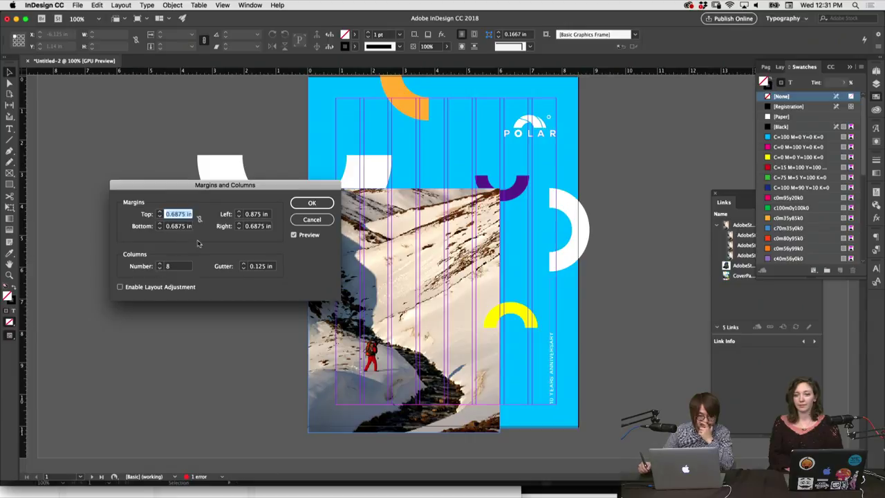
left_click(160, 264)
left_click(159, 264)
left_click(160, 264)
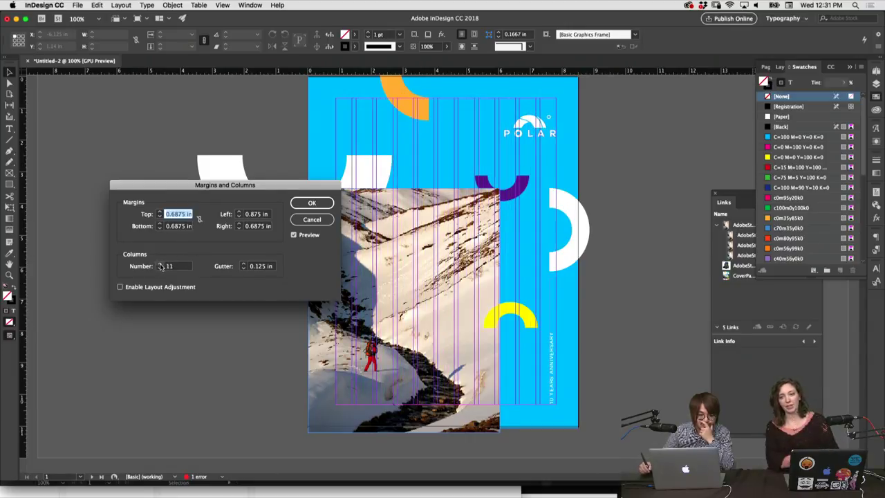
left_click(160, 264)
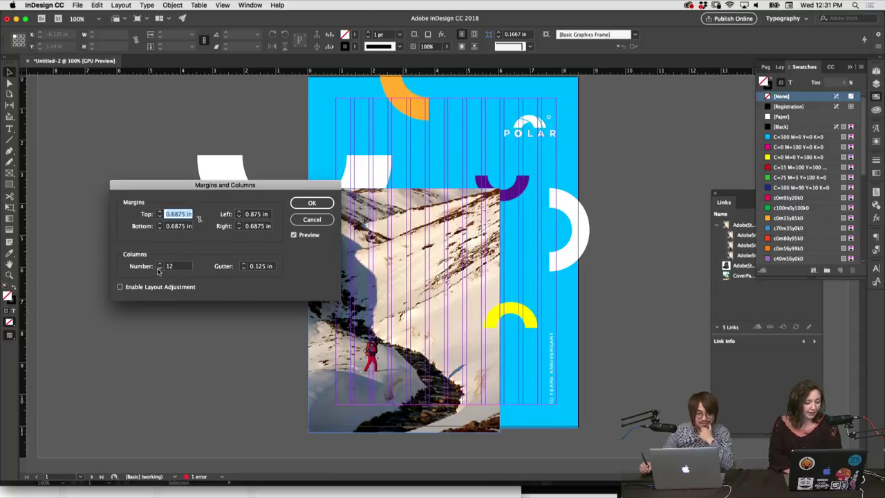
left_click(310, 203)
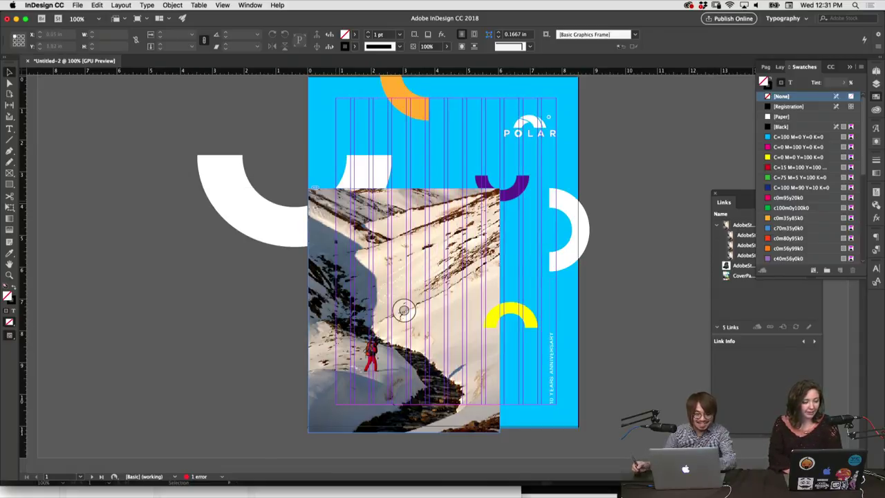
Resize the yellow arc and place an enlarged, rotated copy of it near the bottom edge.
left_click_drag(518, 316, 487, 313)
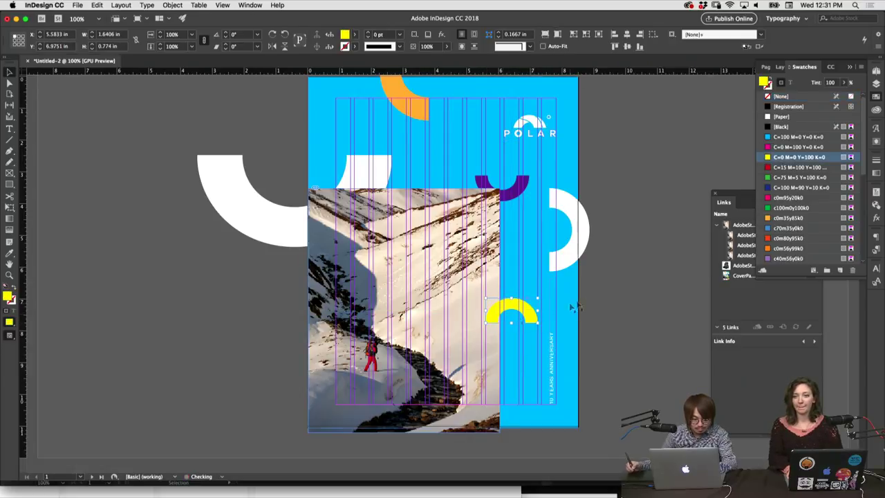
left_click(530, 328)
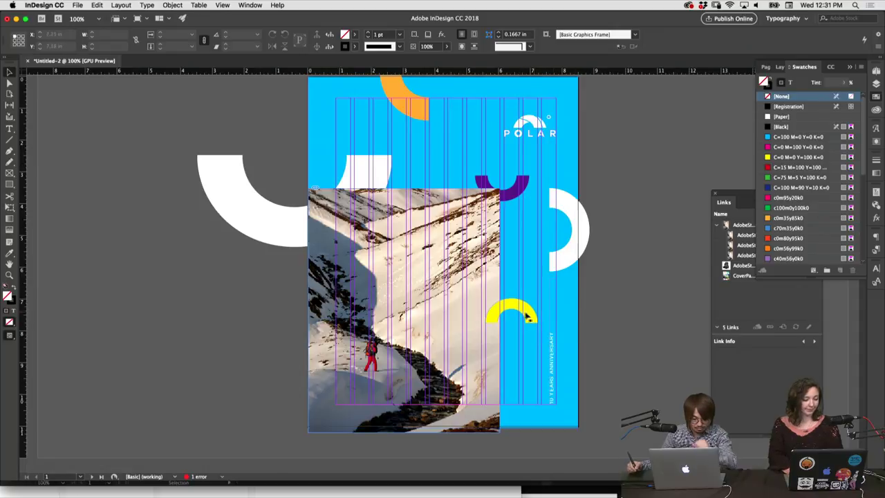
left_click_drag(525, 316, 506, 396)
left_click(545, 320)
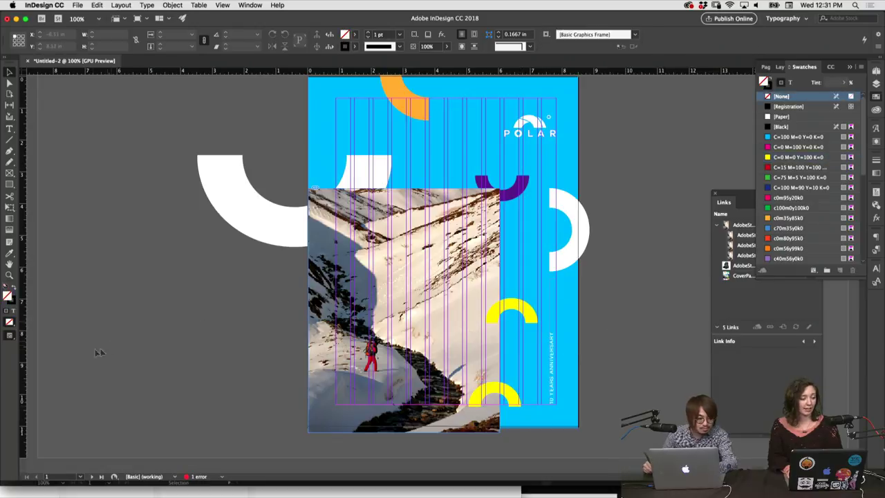
mouse_move(509, 398)
left_mouse_down()
mouse_move(512, 415)
mouse_move(524, 408)
mouse_move(515, 451)
mouse_move(505, 450)
mouse_move(507, 401)
mouse_move(507, 416)
mouse_move(525, 413)
left_mouse_up()
left_click(616, 360)
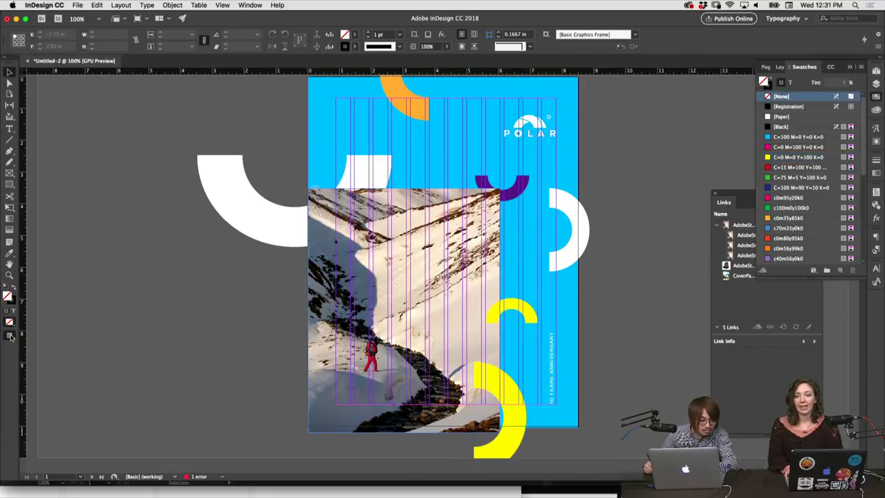
left_click_drag(11, 336, 41, 351)
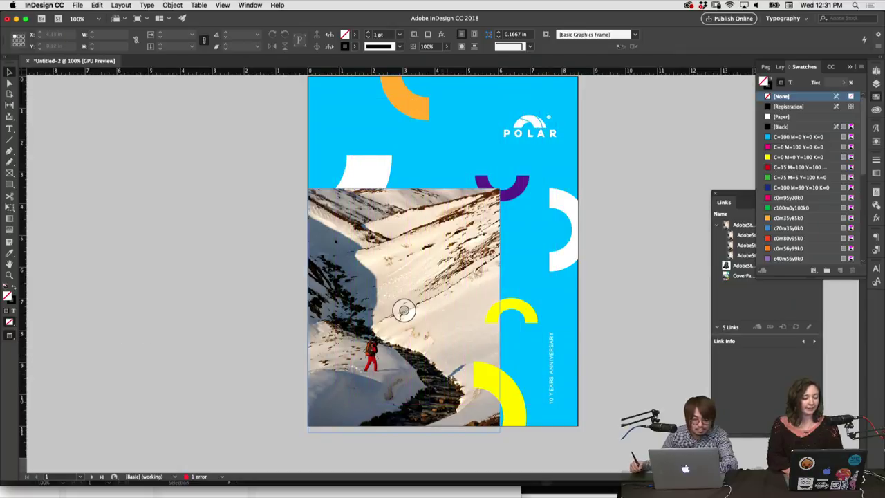
Fill the large lower arc with red after trying magenta and orange.
left_click(479, 373)
key("i")
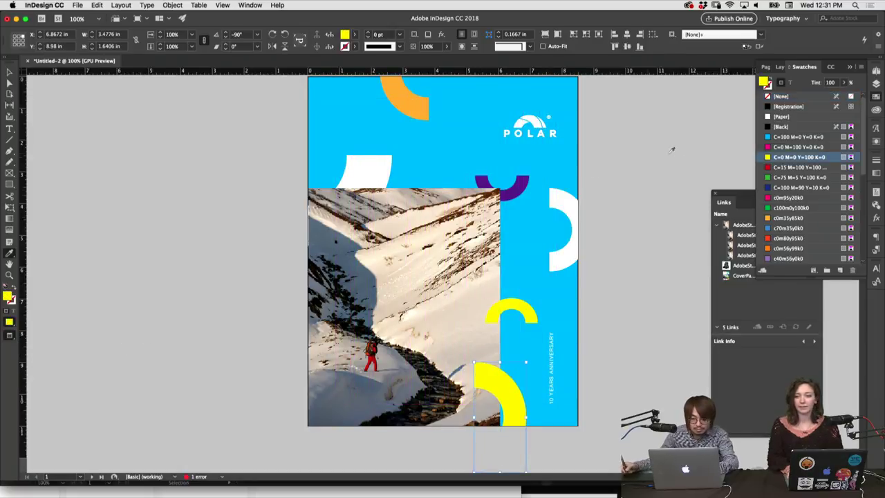
key("v")
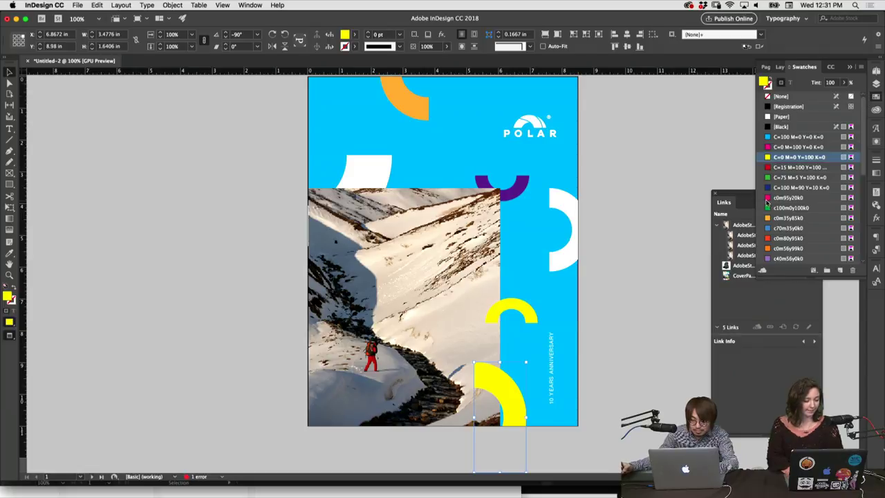
left_click(785, 198)
scroll(781, 168, "down", 3)
left_click(788, 152)
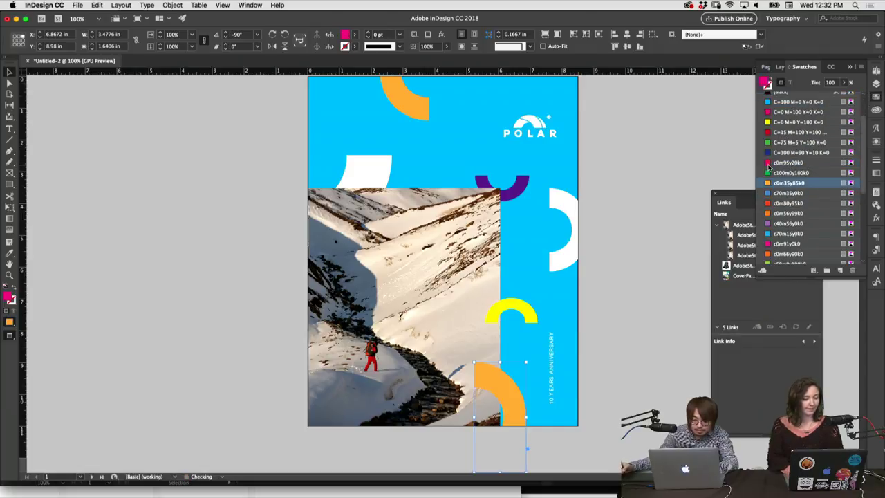
left_click(795, 101)
Move and rotate the purple arc, and shift the right white arc higher.
left_click(678, 247)
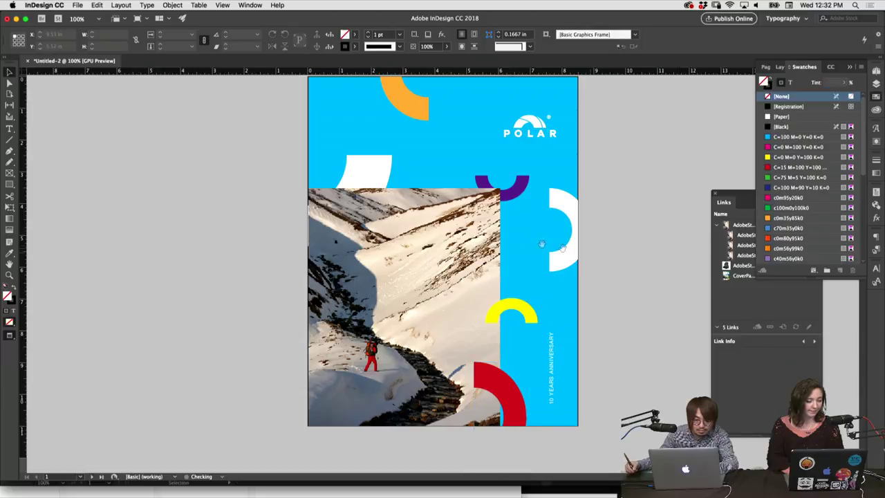
left_click_drag(515, 181, 450, 168)
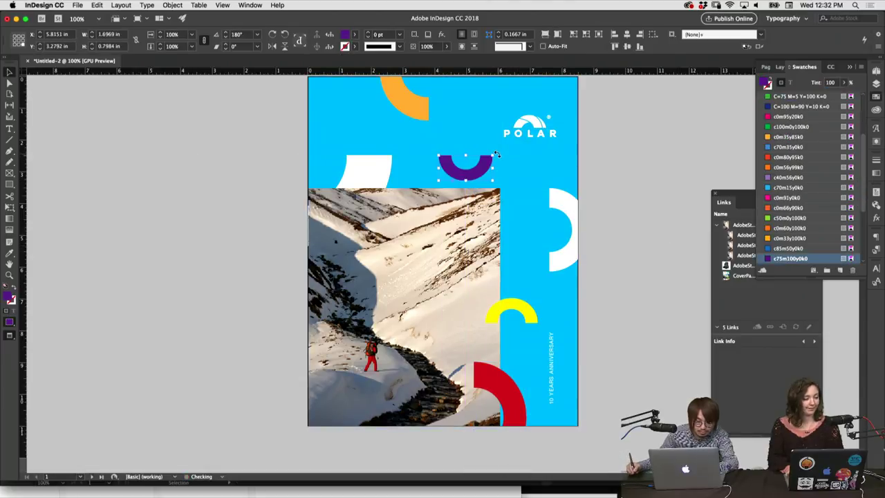
left_click_drag(503, 158, 633, 129)
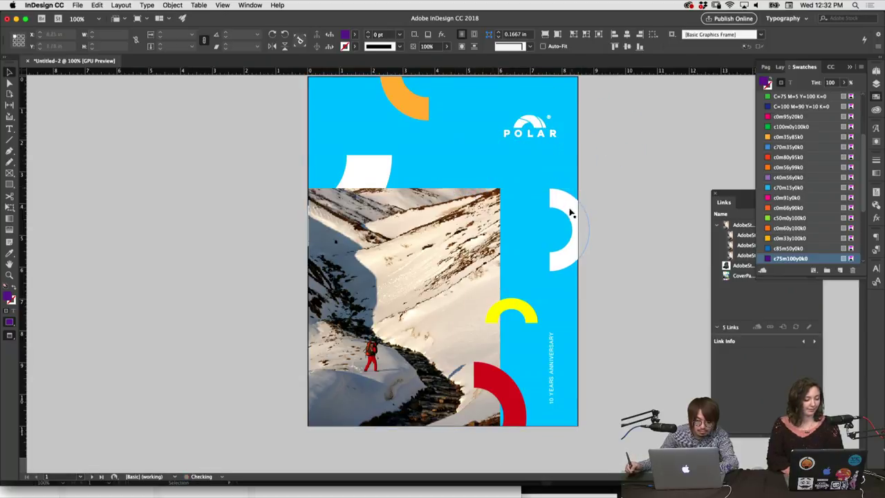
left_click_drag(569, 208, 593, 207)
Shift the top-left white shape right and move the small yellow arc above the anniversary text.
left_click(613, 232)
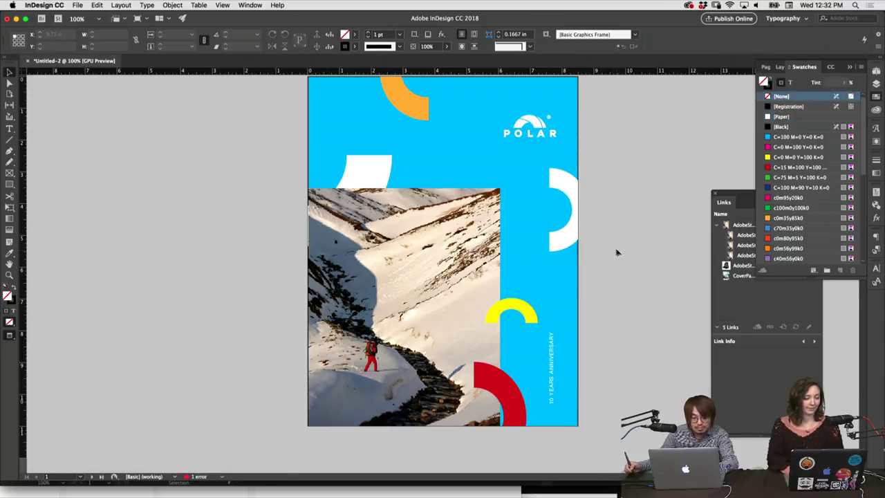
left_click_drag(374, 172, 412, 169)
left_click(557, 268)
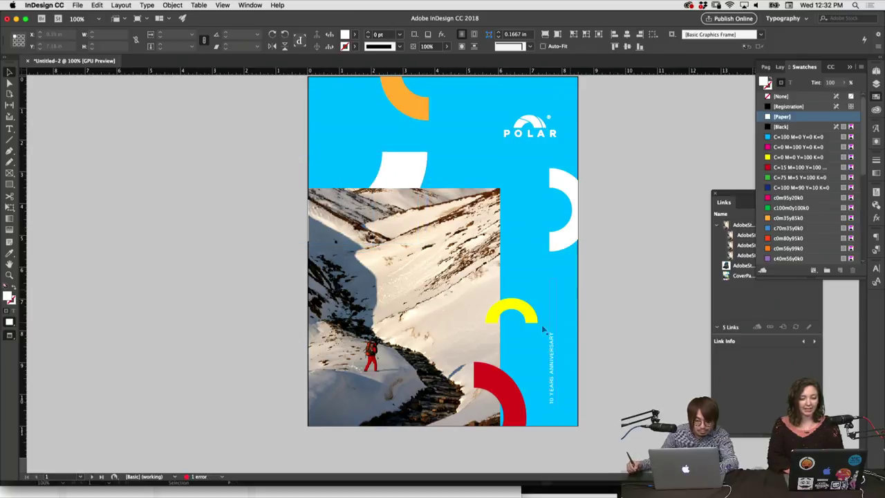
mouse_move(514, 317)
left_mouse_down()
mouse_move(529, 317)
mouse_move(511, 302)
left_mouse_up()
left_click(540, 315)
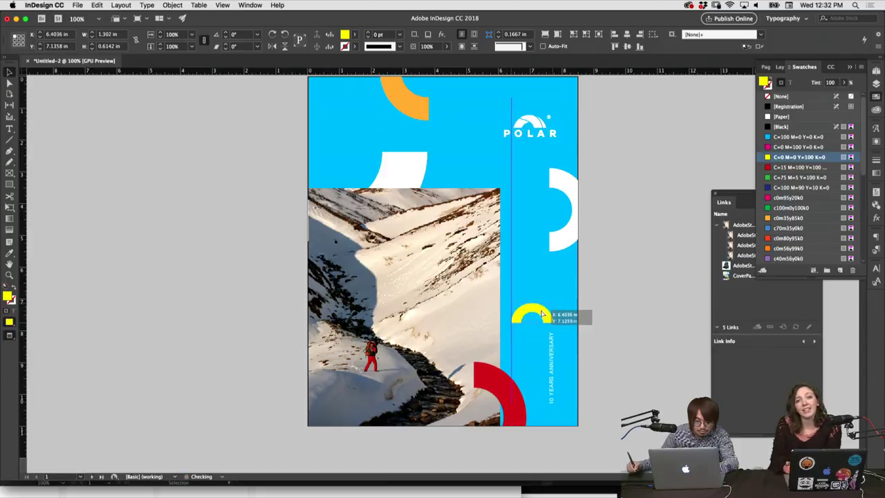
left_click(629, 293)
scroll(600, 260, "up", 1)
left_click(573, 271)
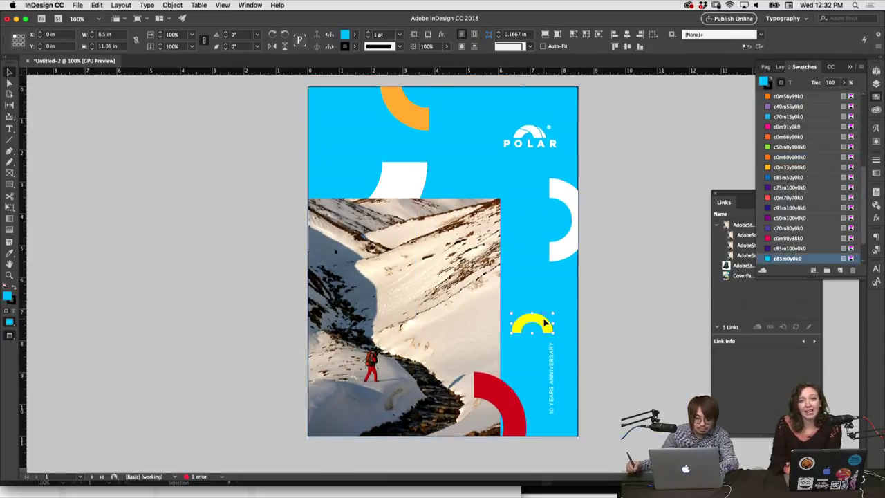
Drag the yellow arc onto the pasteboard and pull the blue background's left edge inward, exposing a white strip.
left_click_drag(547, 322, 647, 323)
left_click(444, 179)
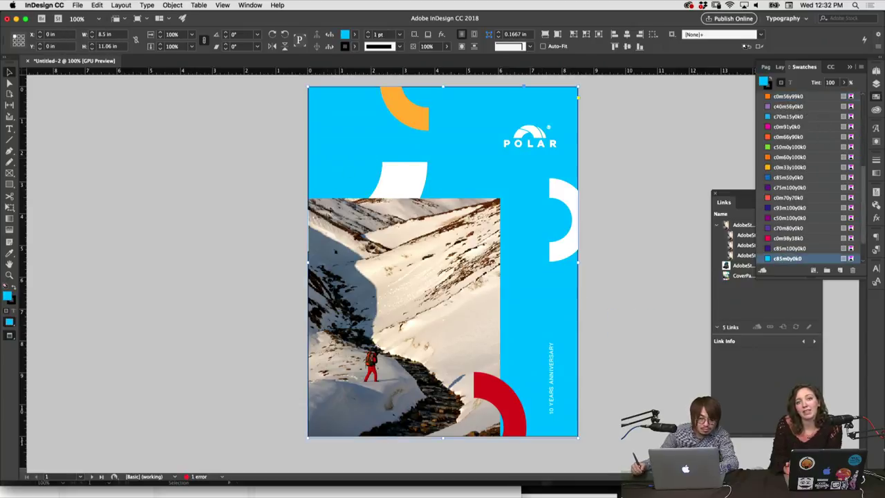
left_click_drag(308, 267, 328, 263)
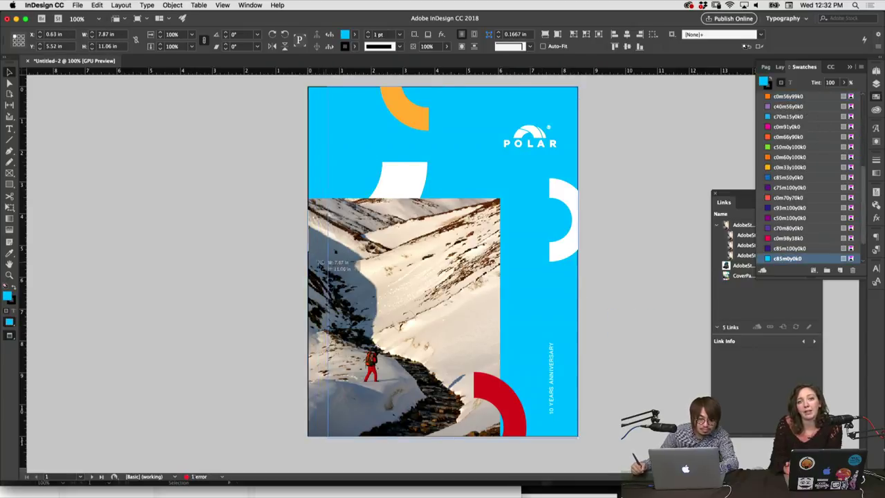
left_click(291, 254)
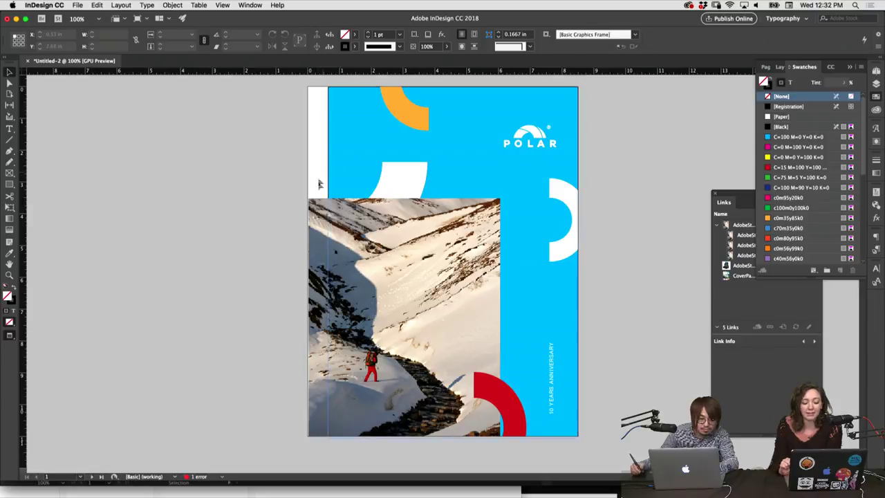
Set the blue background rectangle's stroke to None.
left_click(14, 306)
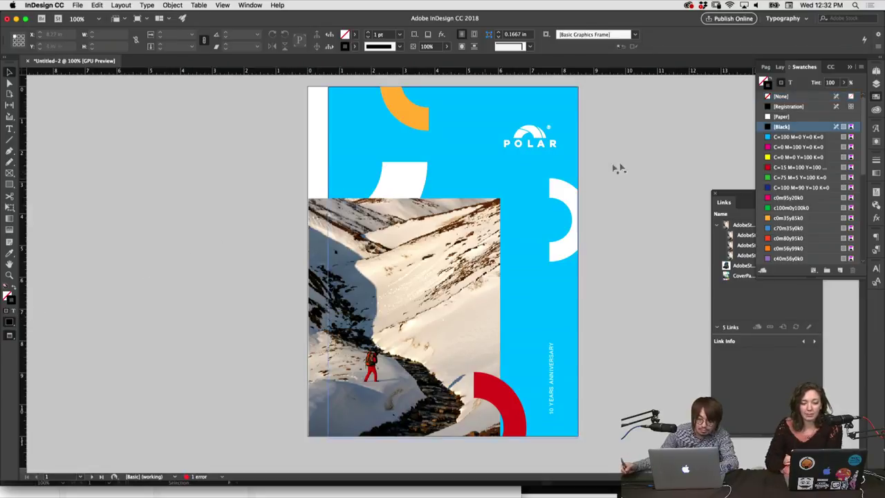
left_click(778, 96)
scroll(795, 180, "down", 2)
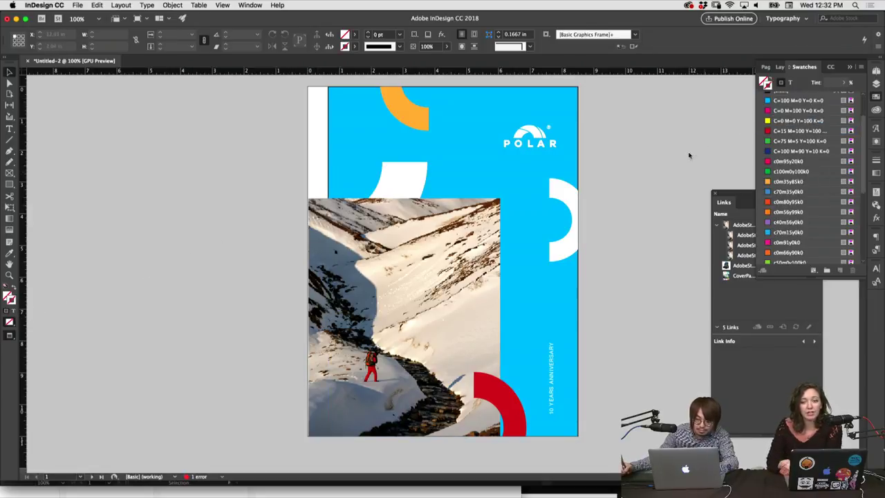
left_click(468, 159)
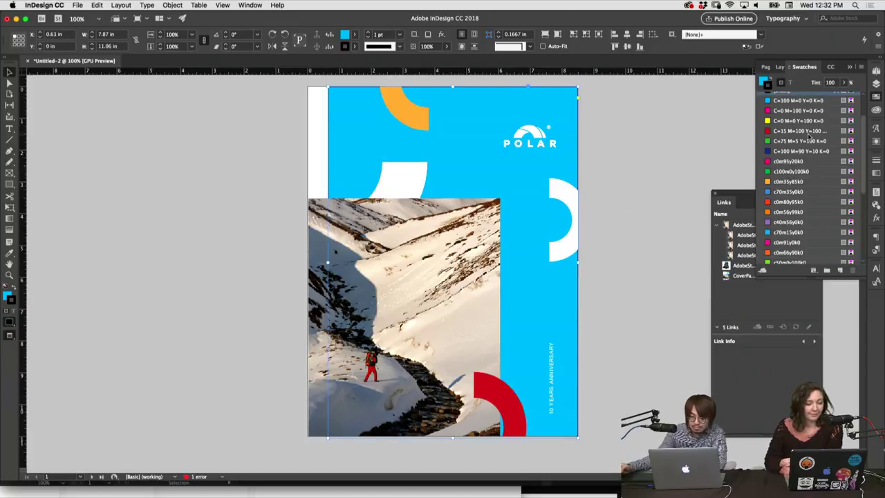
left_click_drag(863, 141, 866, 116)
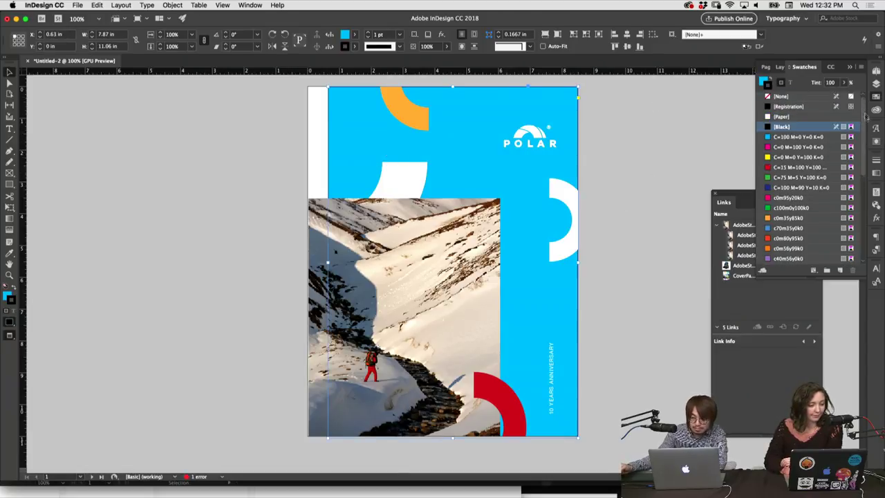
left_click(782, 96)
scroll(795, 138, "down", 1)
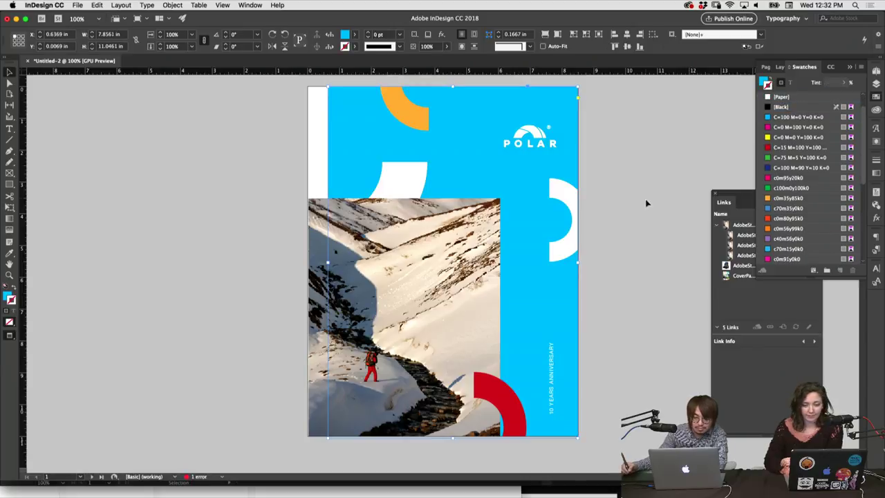
left_click(647, 203)
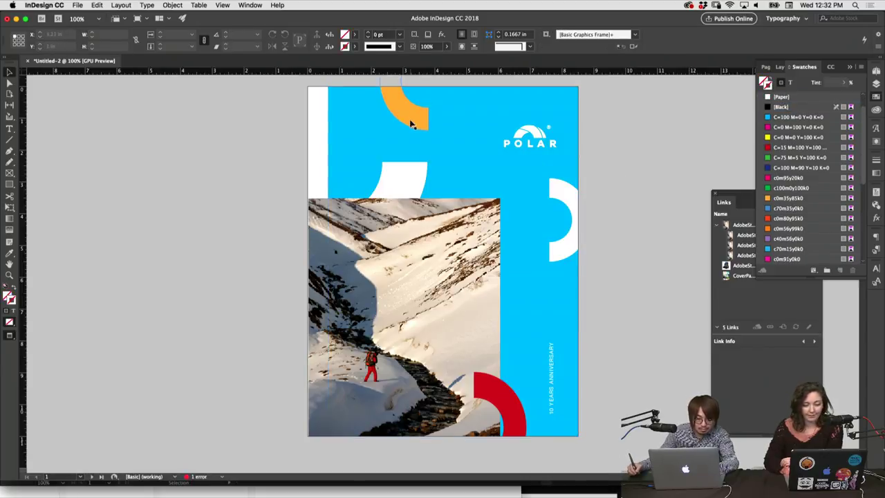
Shift the orange arc right and lower, nudge the white shape, and move the red arc slightly right.
left_click_drag(410, 118, 468, 138)
left_click_drag(446, 128, 420, 198)
left_click(627, 260)
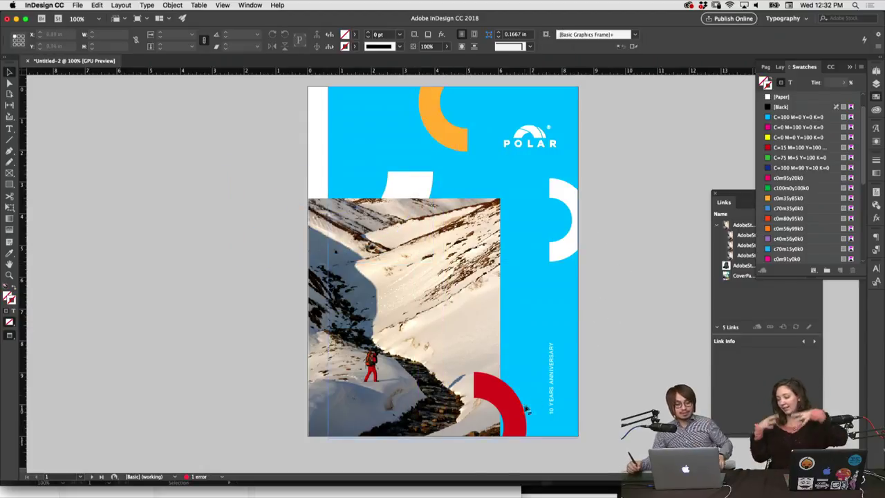
left_click_drag(518, 408, 529, 408)
left_click(627, 359)
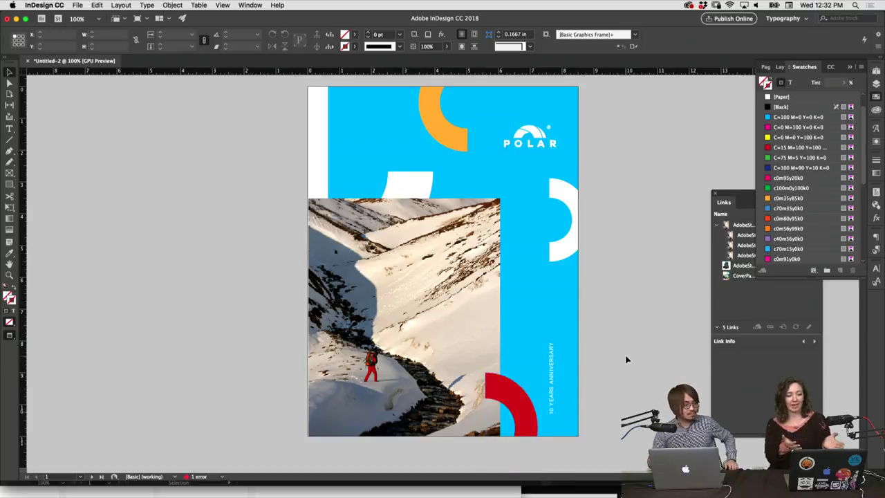
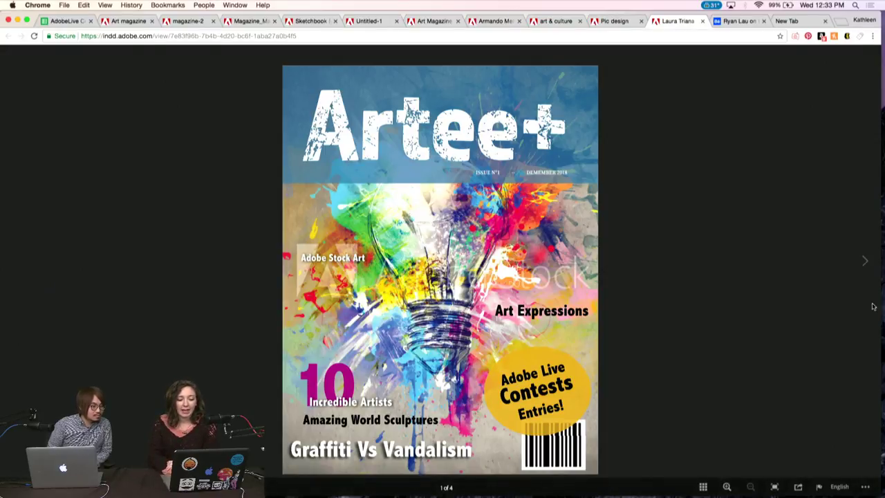
Page through all four Artee+ spreads and back to the cover, then show Pic design.
left_click(865, 261)
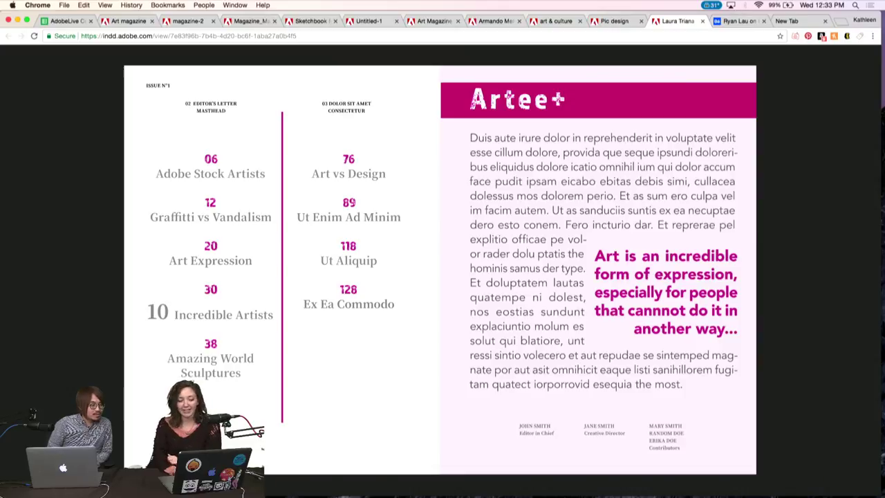
mouse_move(864, 261)
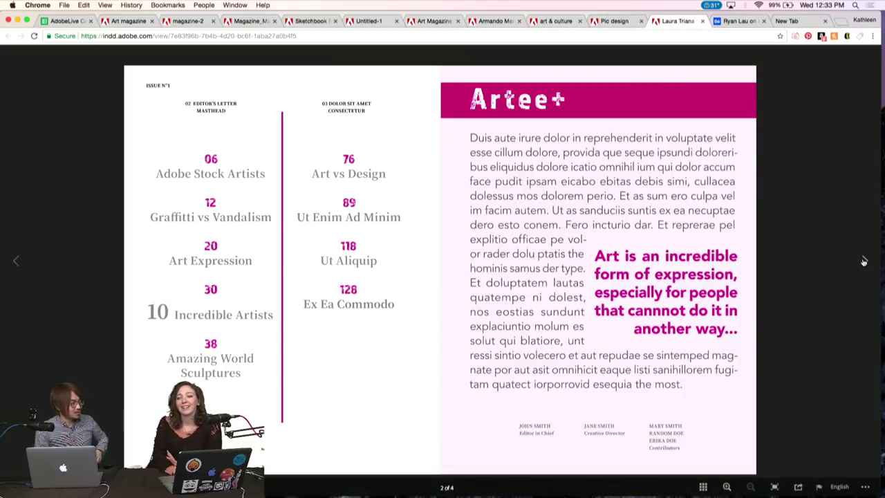
left_click(864, 262)
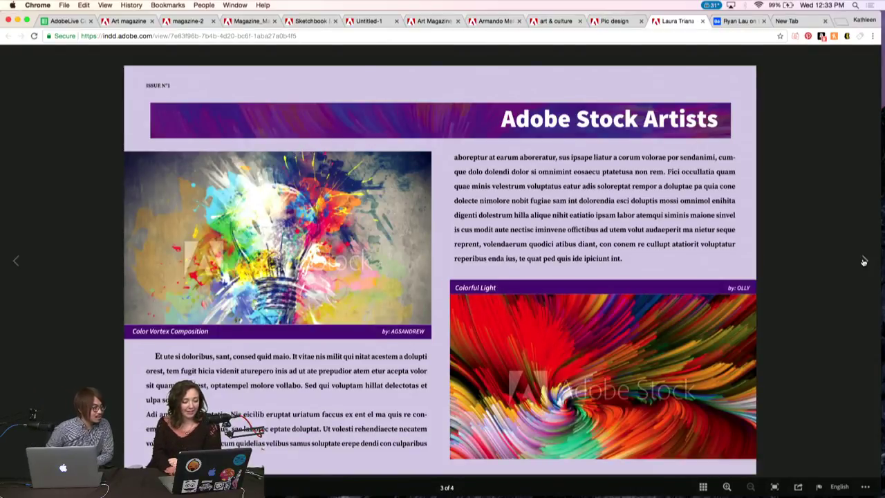
left_click(864, 262)
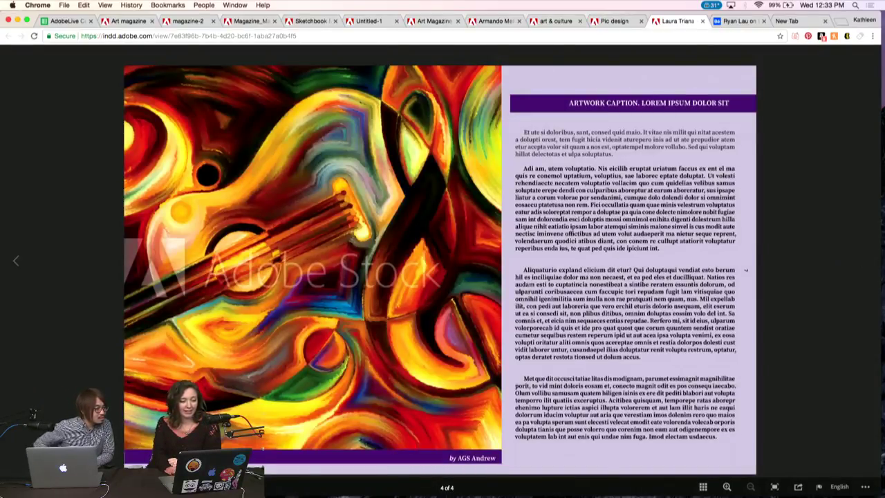
left_click(13, 264)
left_click(13, 264)
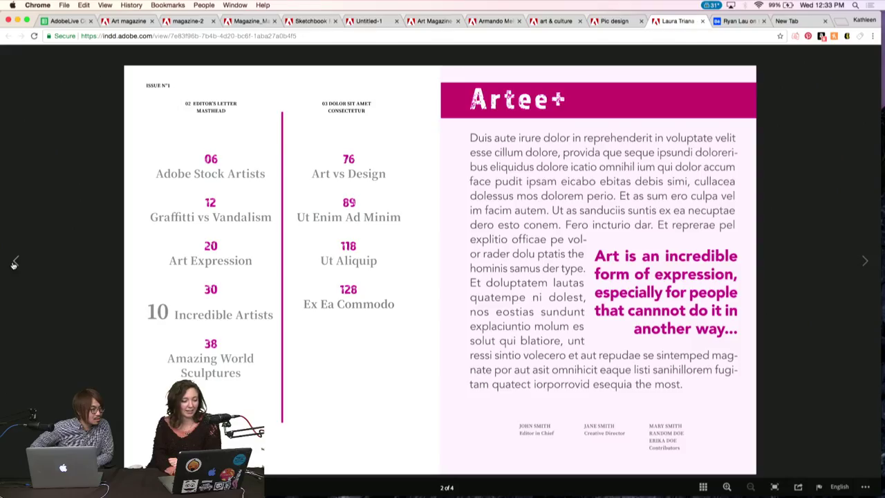
left_click(13, 263)
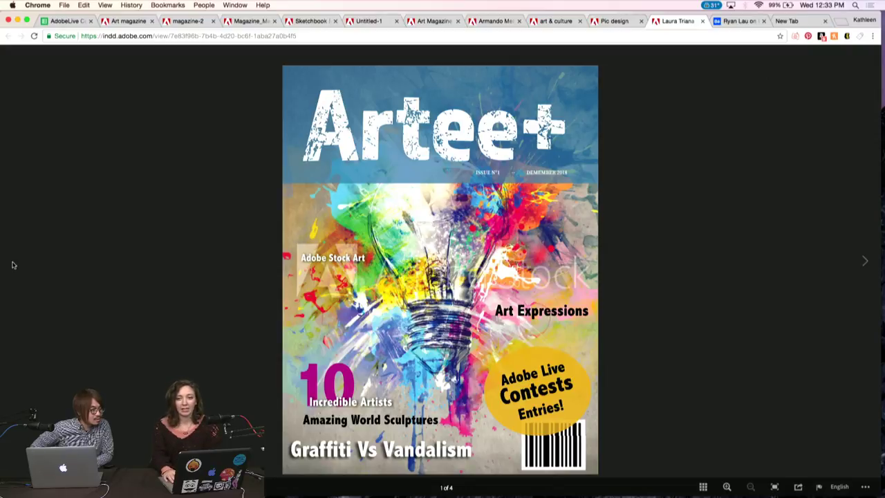
key("super+alt+Left")
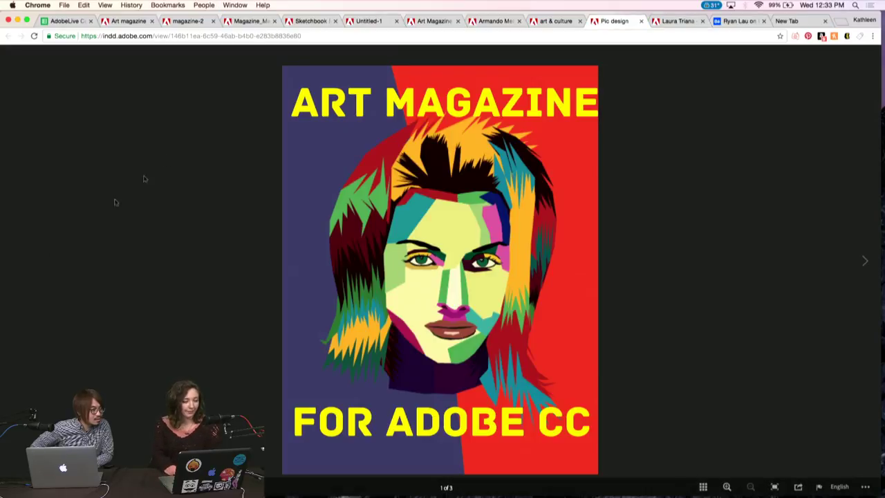
View Art Magazine pages 1–3 and return to its cover, then show Art & Culture.
left_click(865, 262)
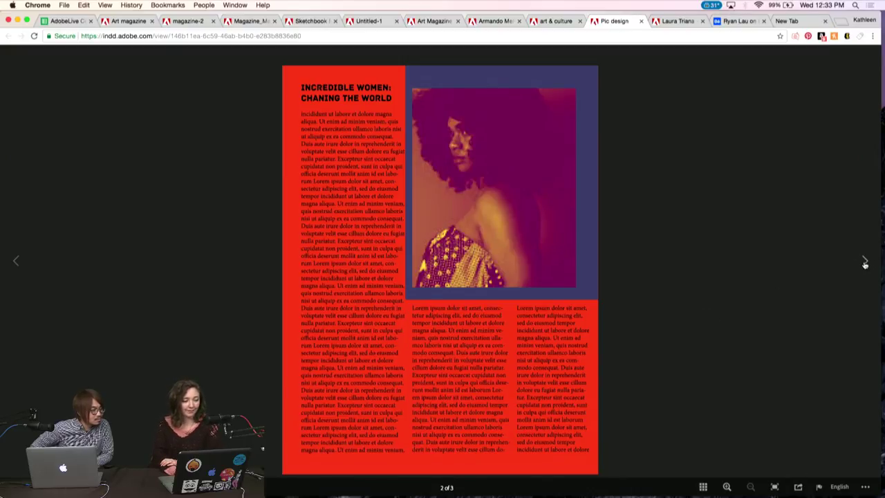
left_click(865, 263)
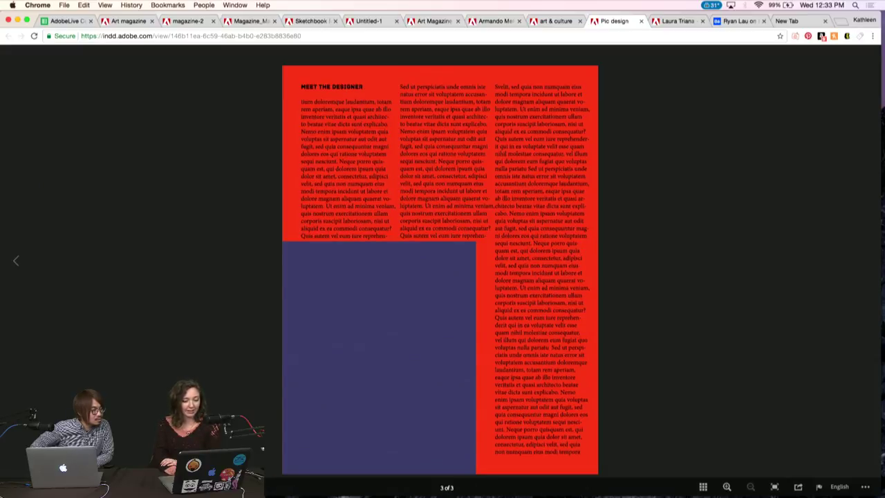
left_click(16, 261)
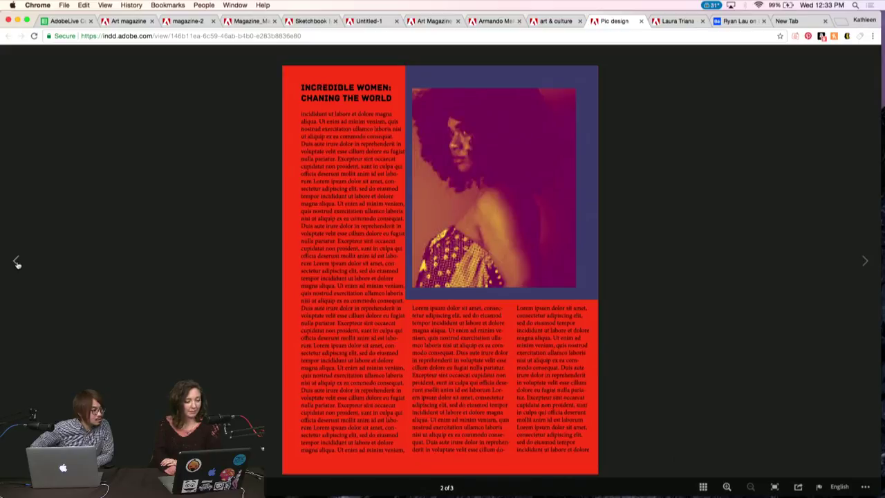
left_click(16, 261)
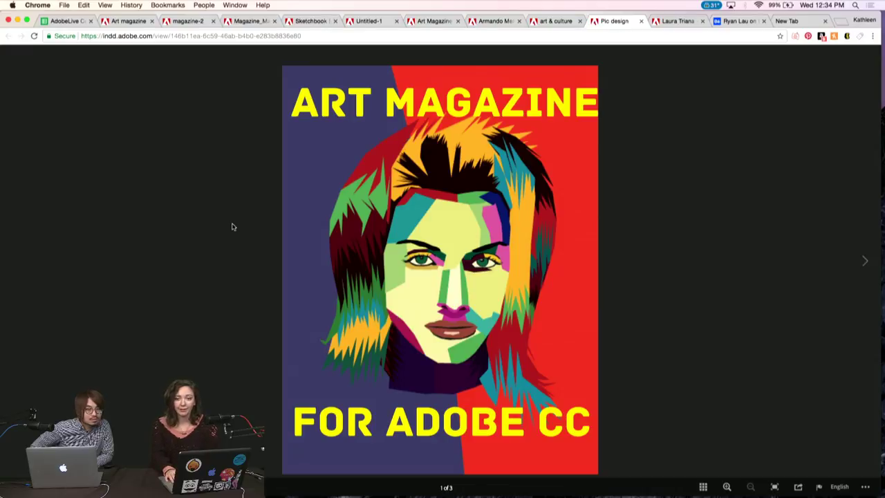
key("super+alt+Left")
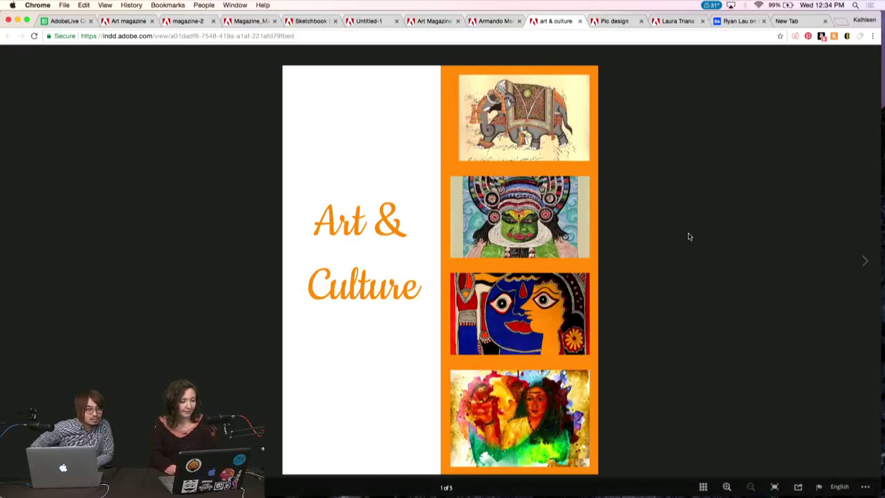
Browse the United States, India and UK spreads, return to cover, then show rainbow magazine.
left_click(865, 262)
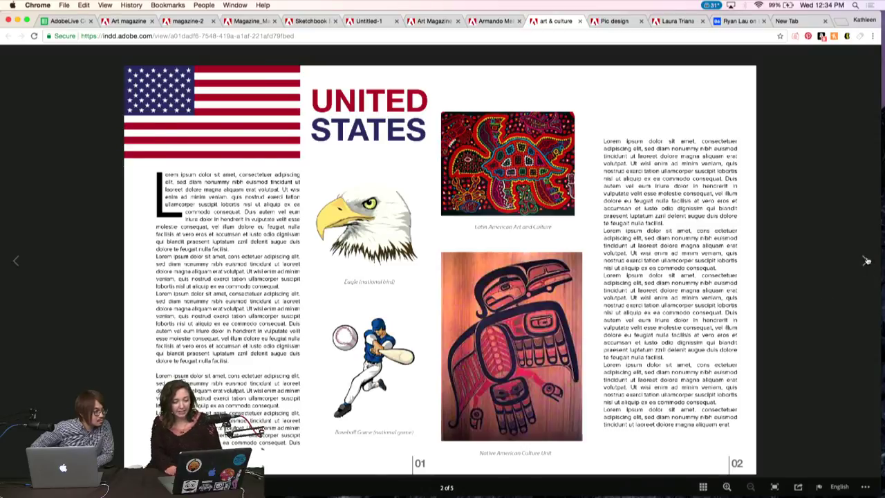
left_click(867, 260)
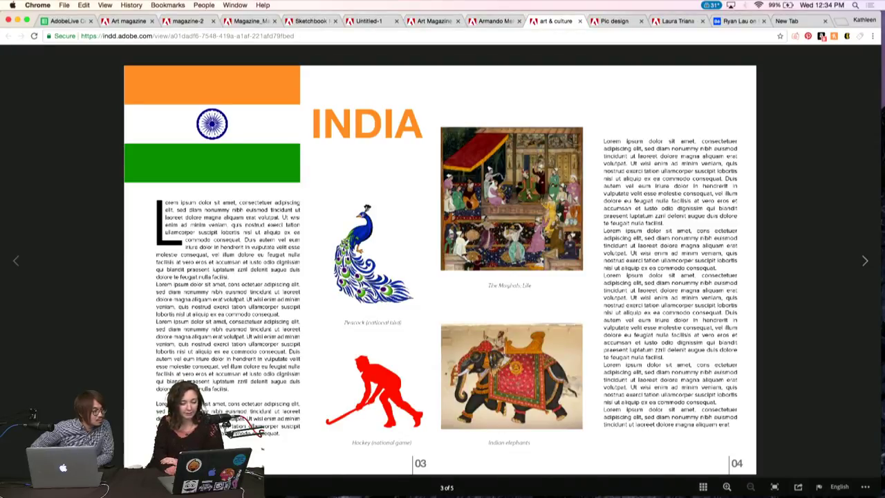
key("Right")
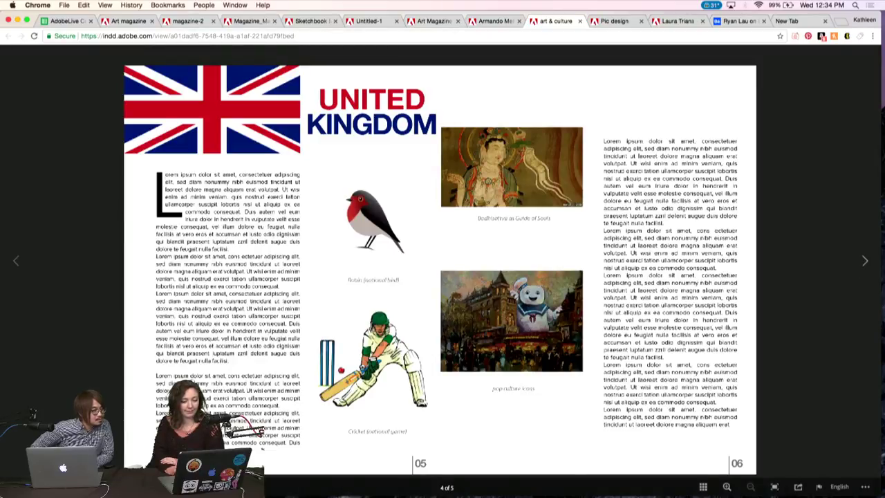
left_click(864, 262)
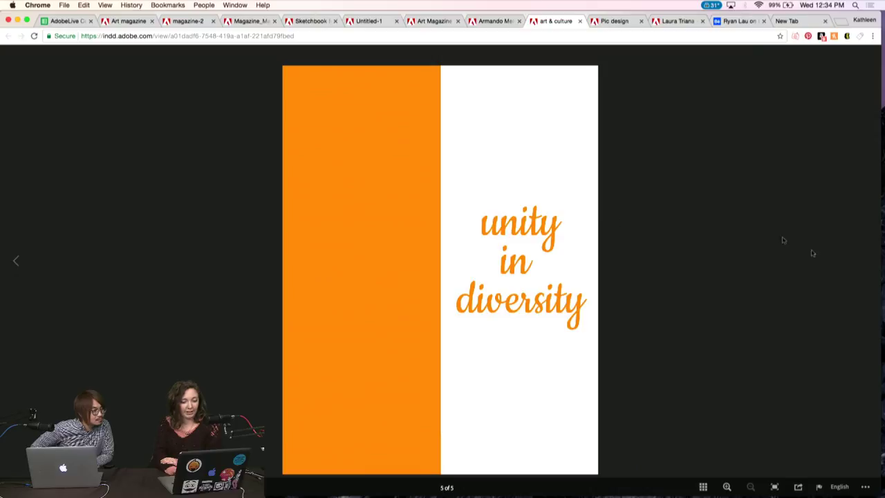
left_click(16, 261)
left_click(15, 261)
left_click(15, 261)
left_click(15, 261)
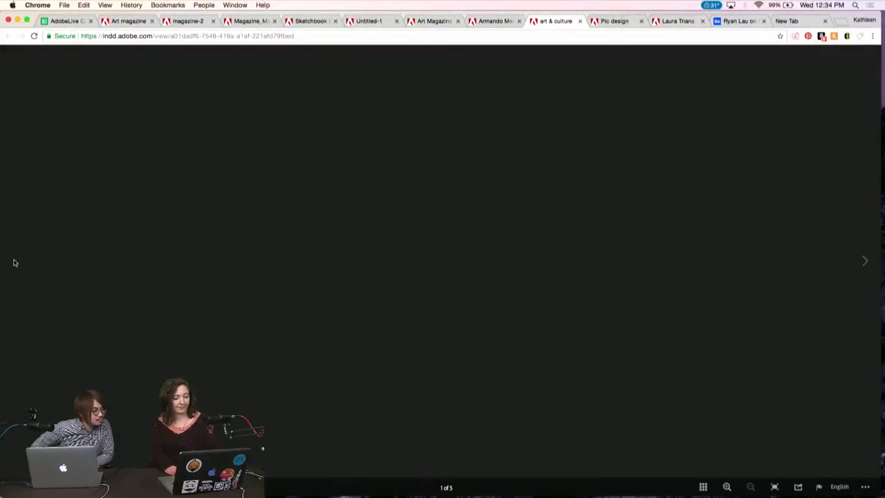
key("super+alt+Left")
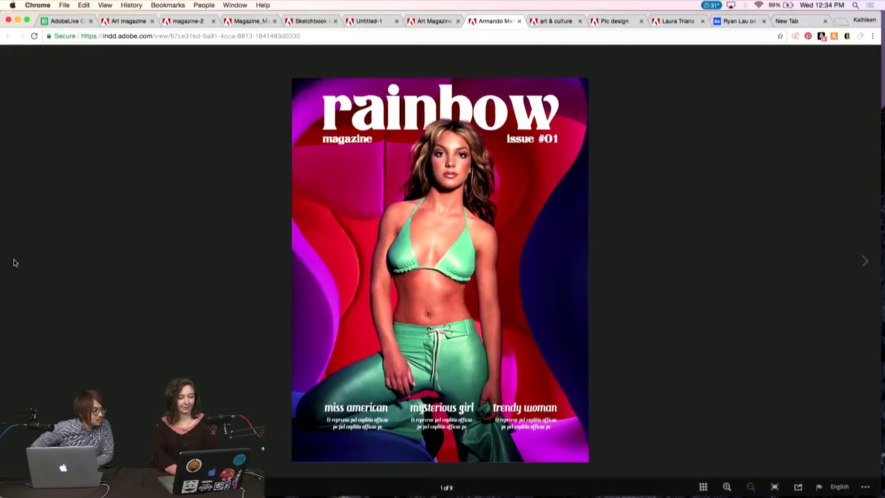
Advance through rainbow magazine spreads 2–9, ending on the rainbow gradient back page.
left_click(865, 264)
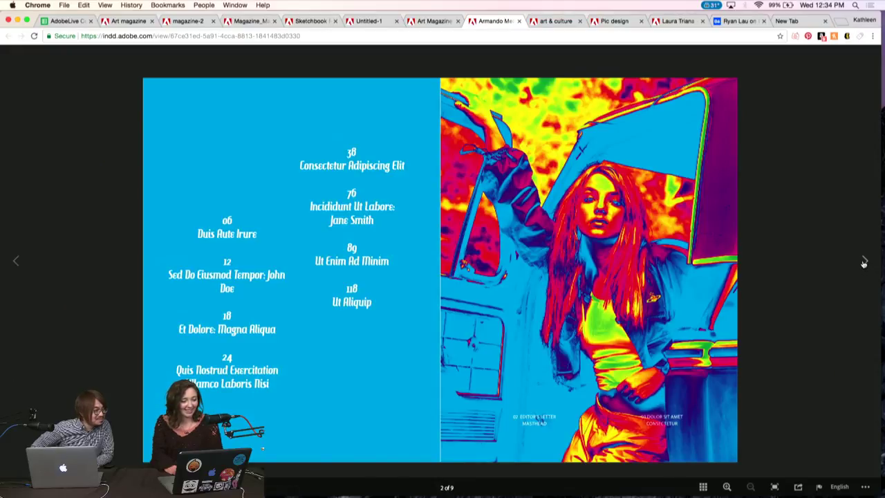
left_click(864, 263)
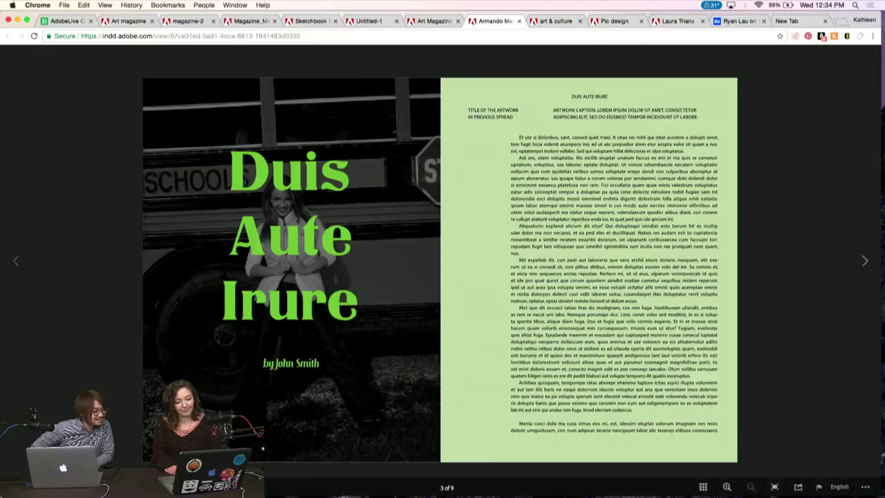
left_click(864, 263)
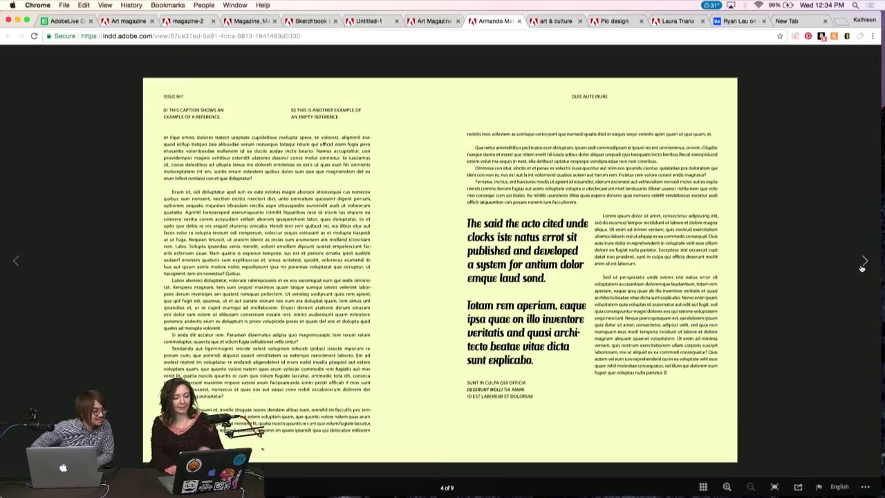
left_click(865, 263)
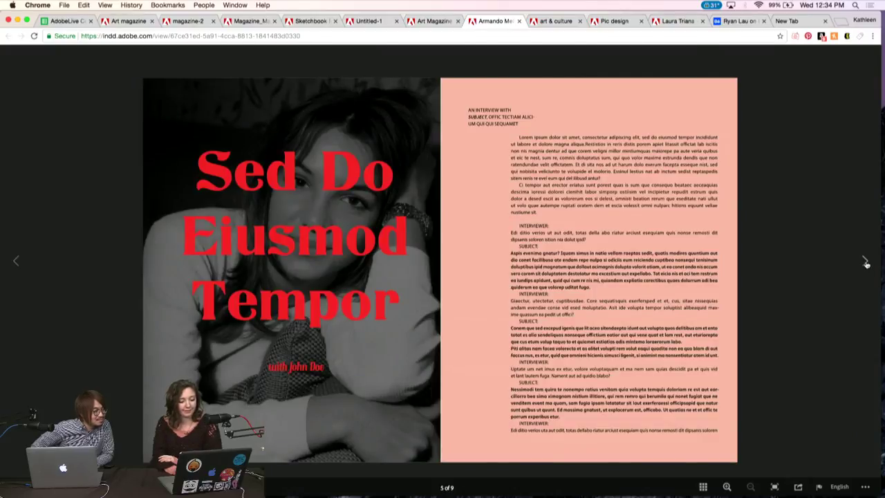
left_click(865, 263)
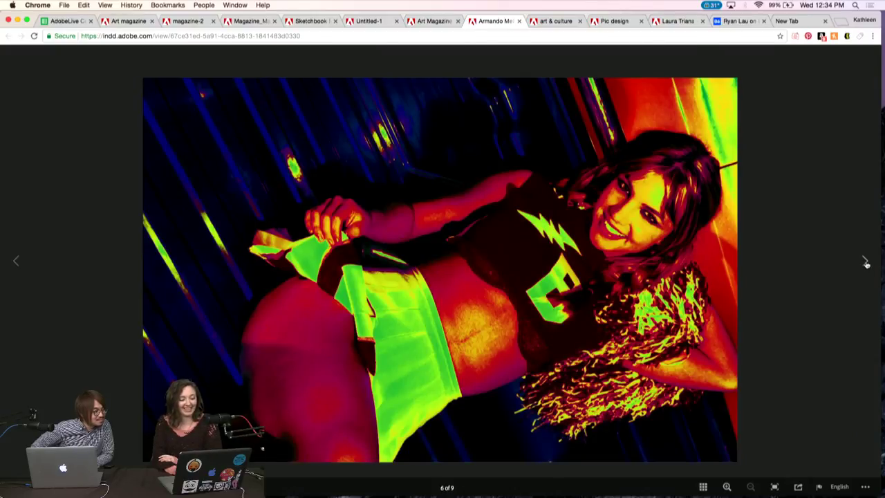
left_click(865, 263)
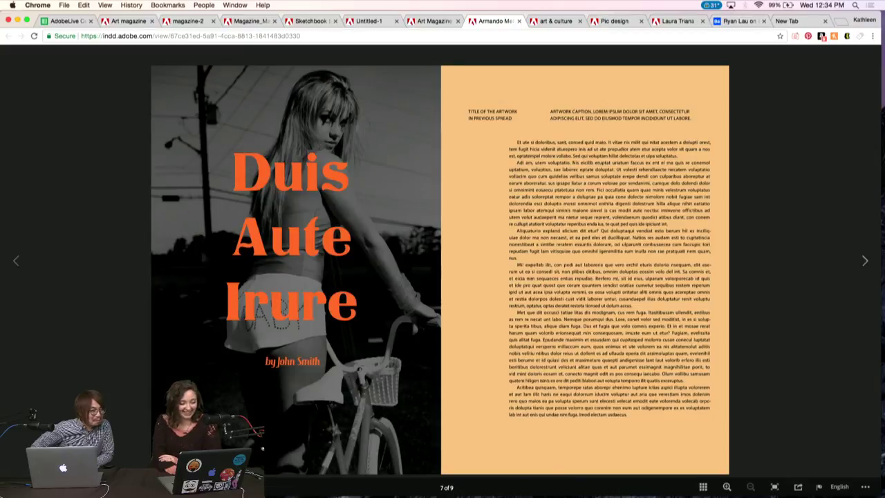
left_click(865, 261)
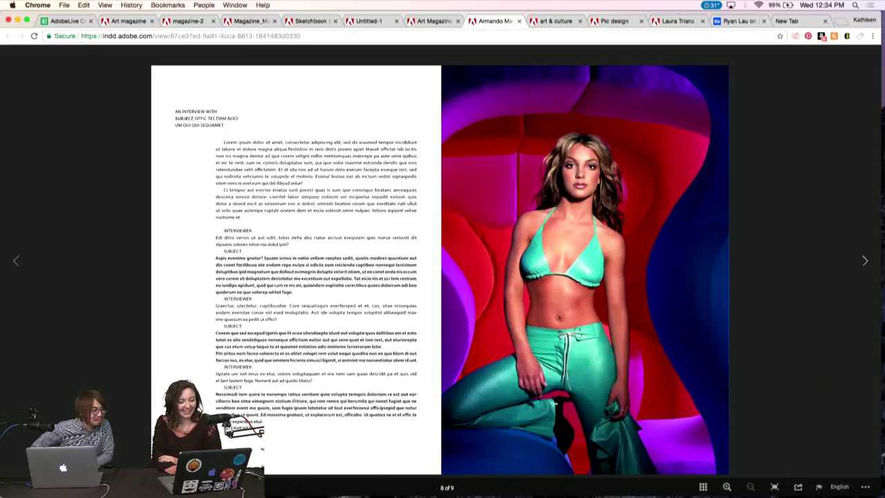
left_click(865, 260)
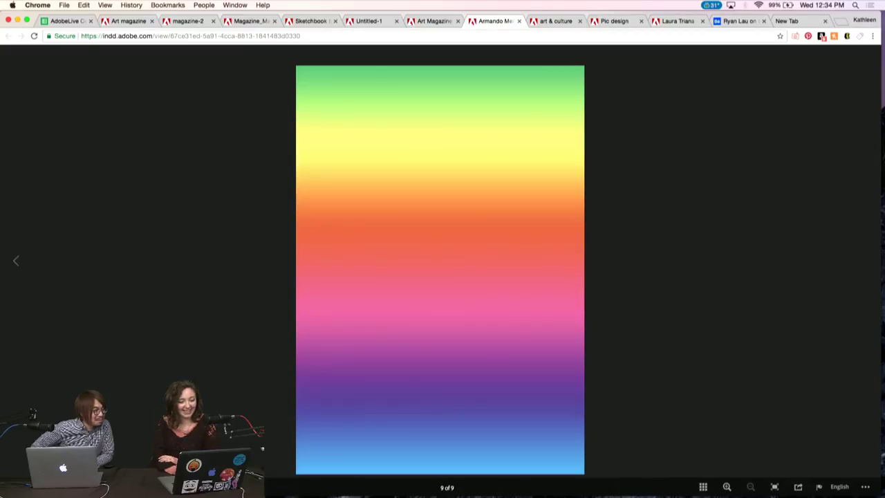
Step back to the rainbow magazine cover, then bring up the APEX magazine.
left_click(17, 263)
left_click(17, 263)
left_click(17, 263)
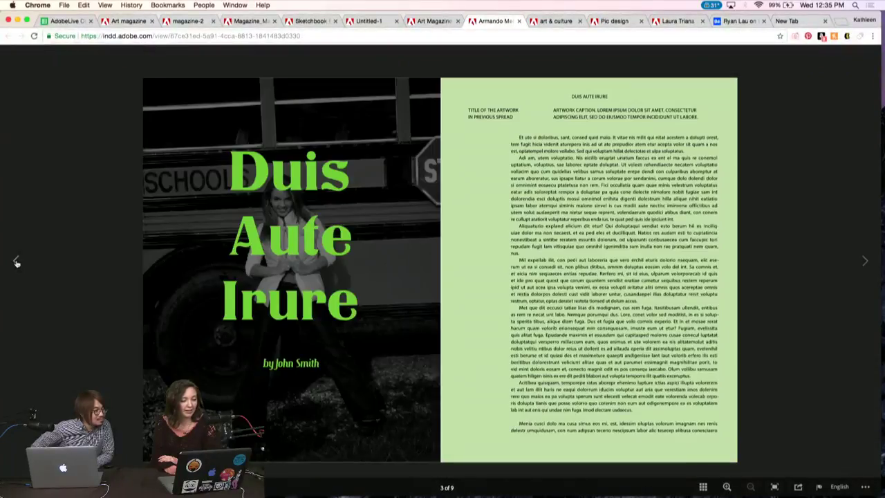
left_click(17, 263)
left_click(17, 262)
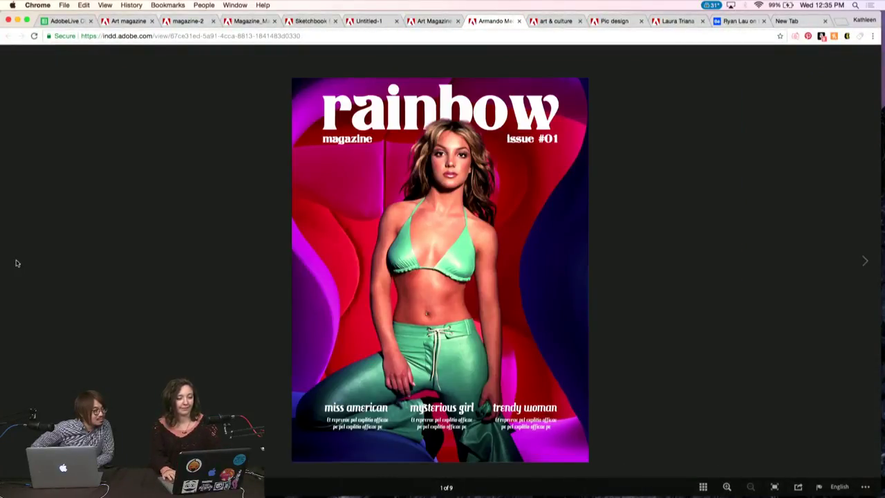
key("ctrl+shift+Tab")
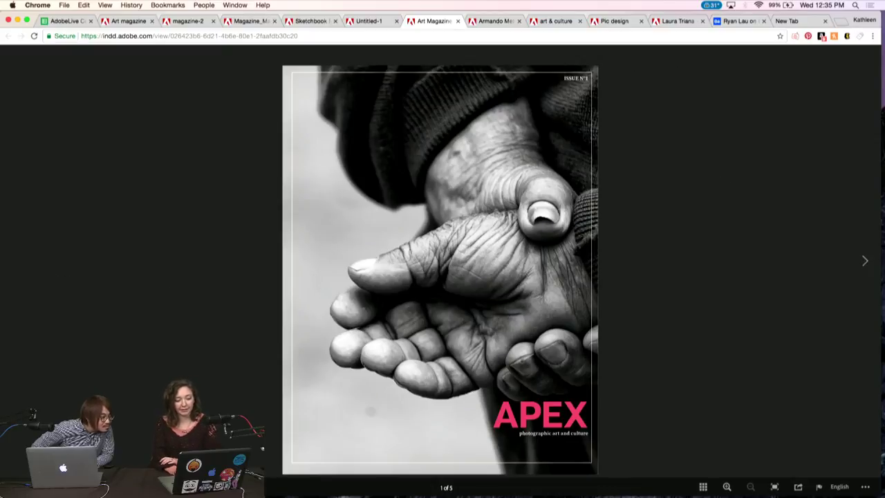
Advance APEX from its contents spread to page 5 of 5, then show Inspiration.
key("Right")
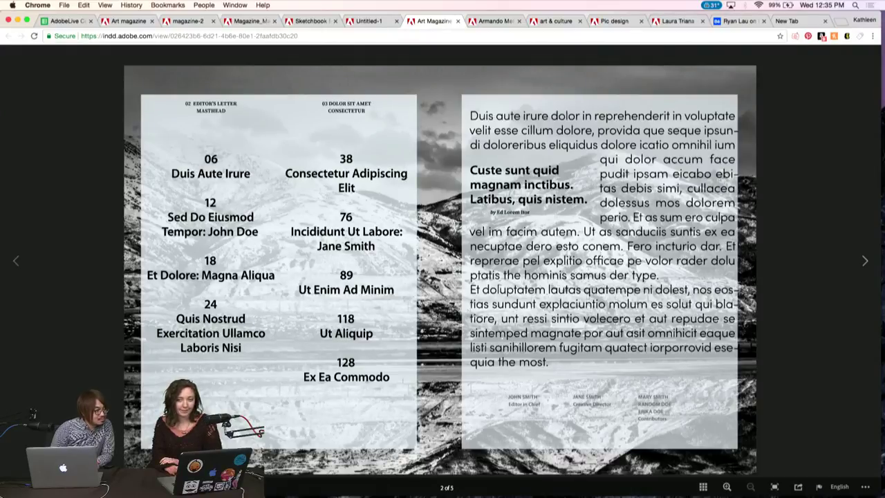
key("Right")
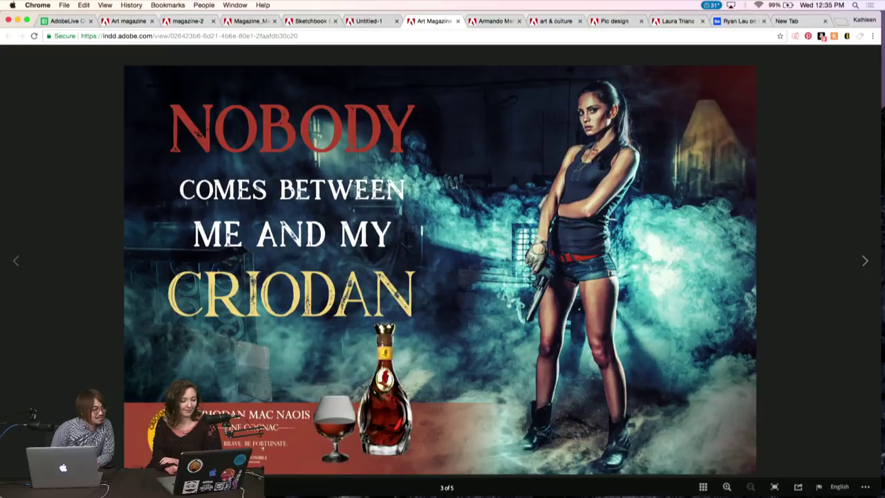
left_click(867, 261)
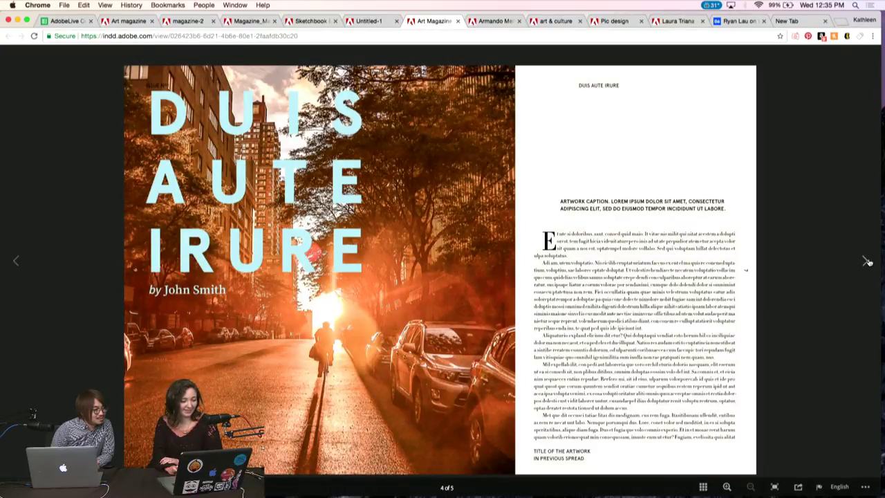
left_click(867, 261)
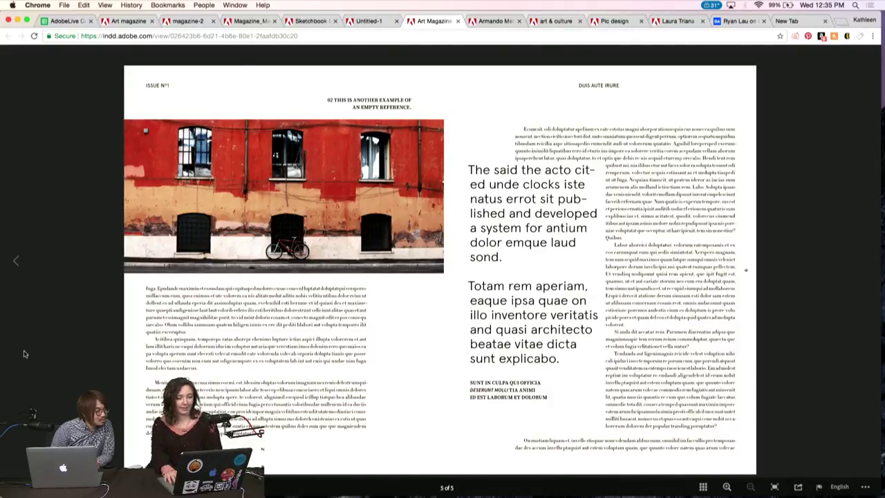
key("ctrl+shift+Tab")
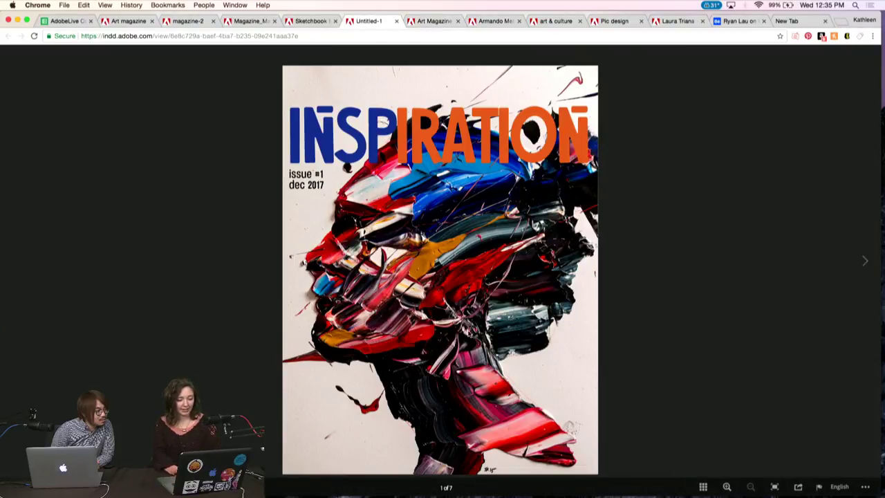
Page the Inspiration magazine through to page 7 of 7, then bring up Sketchbook.
left_click(864, 264)
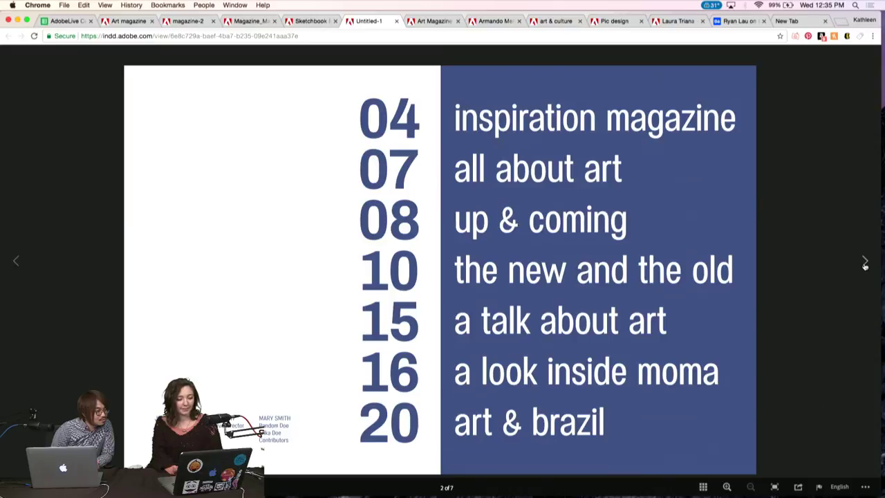
left_click(865, 263)
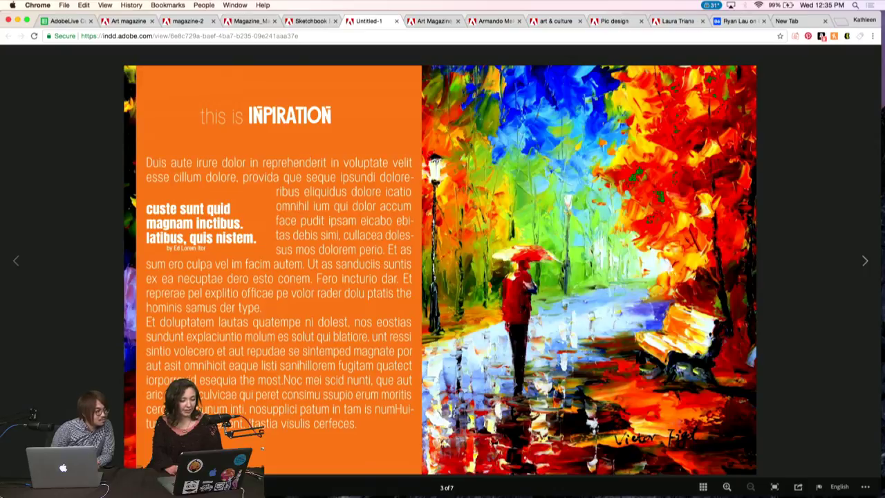
left_click(864, 262)
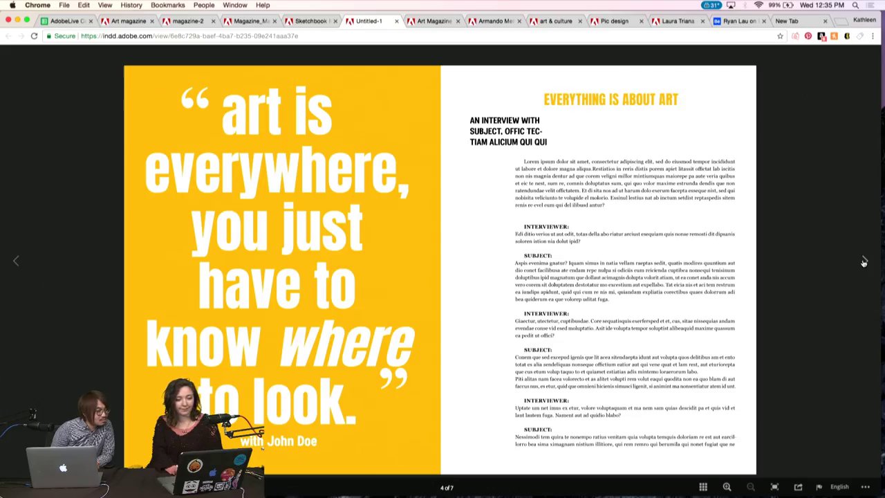
left_click(864, 262)
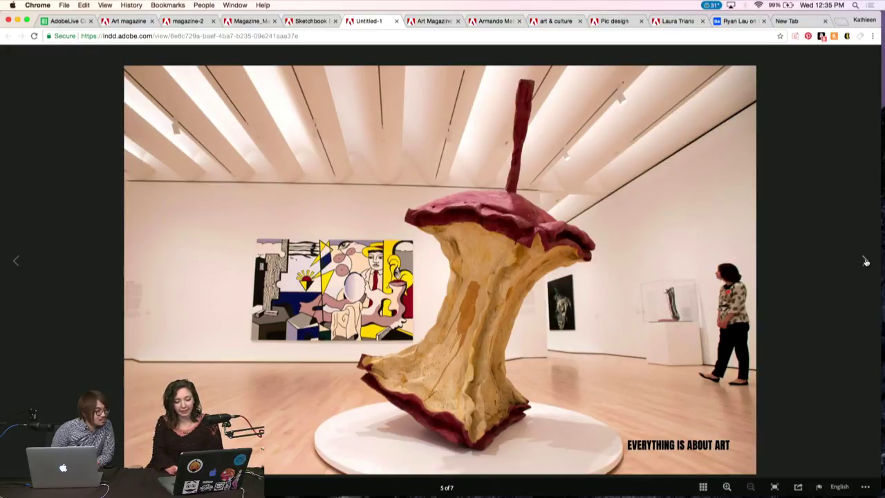
left_click(865, 261)
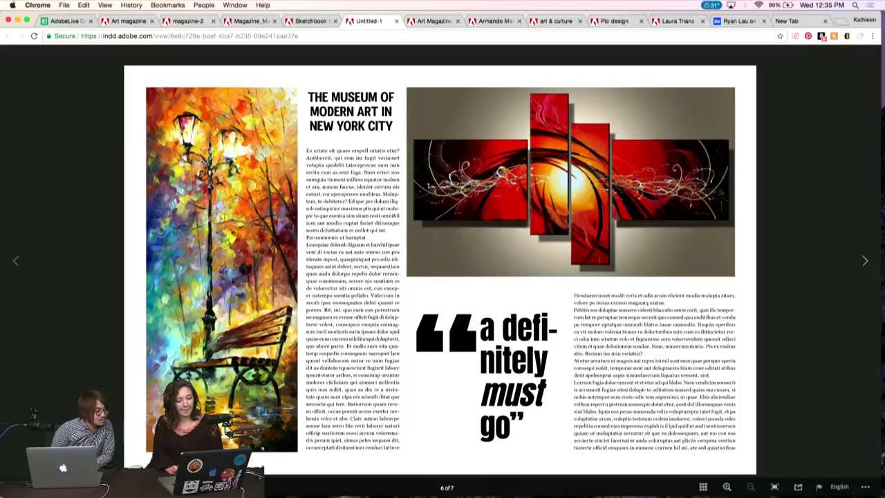
key("Right")
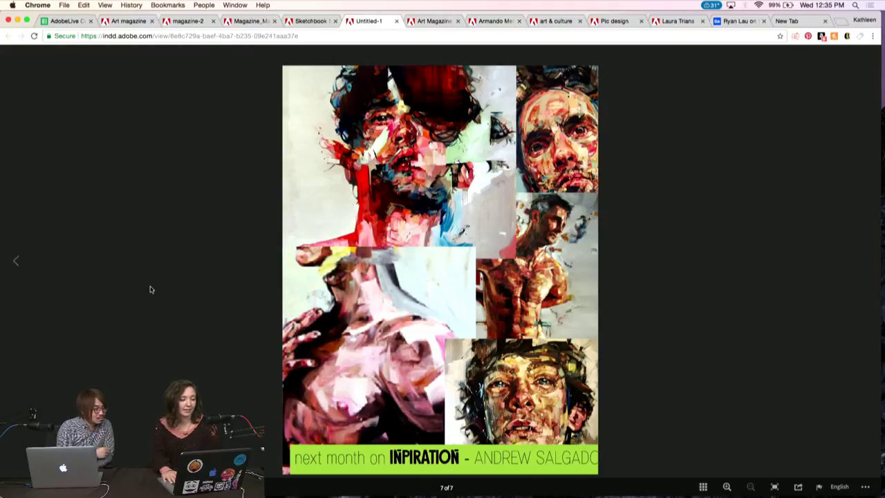
key("super+alt+Left")
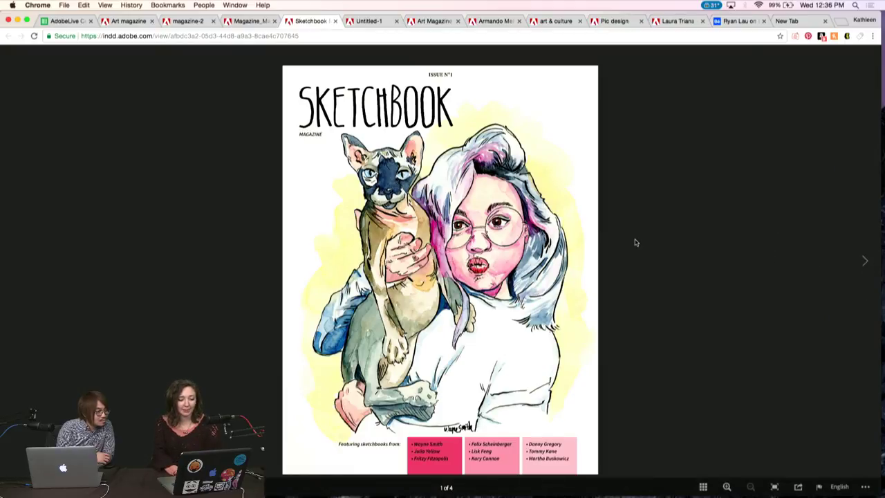
Browse Sketchbook to page 4 and back to its cover, then show Hundertwasser Zine.
left_click(864, 263)
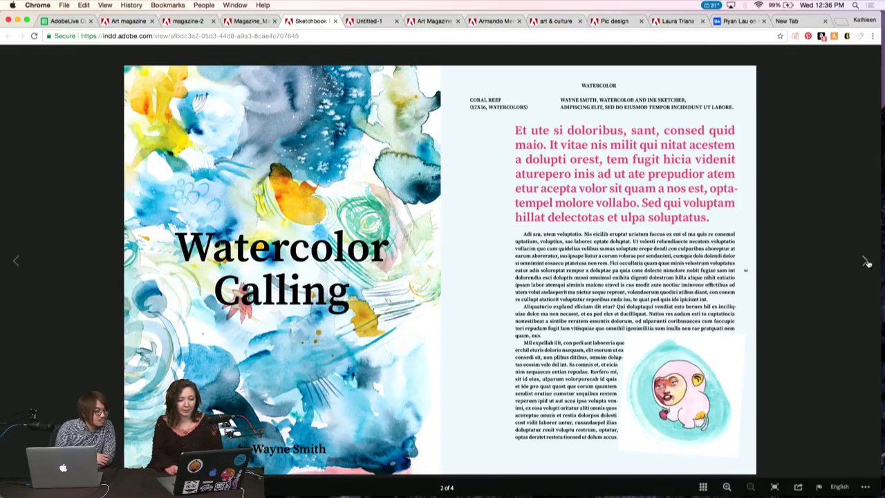
key("Right")
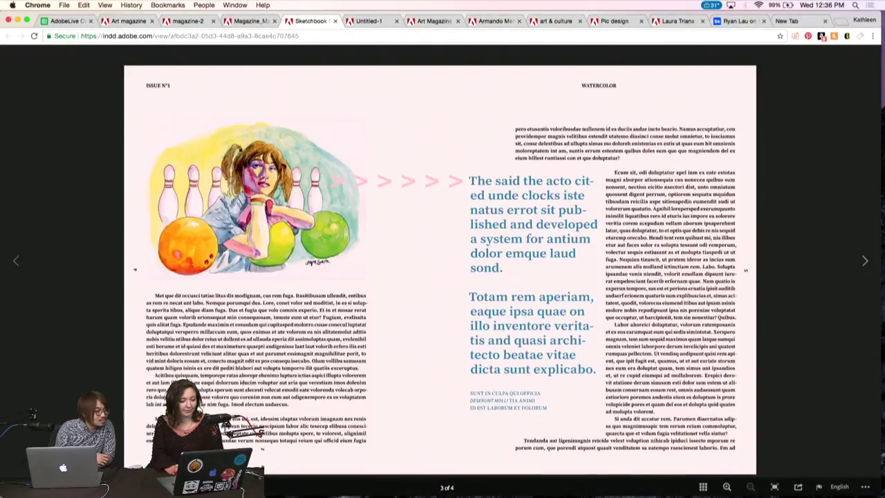
key("Right")
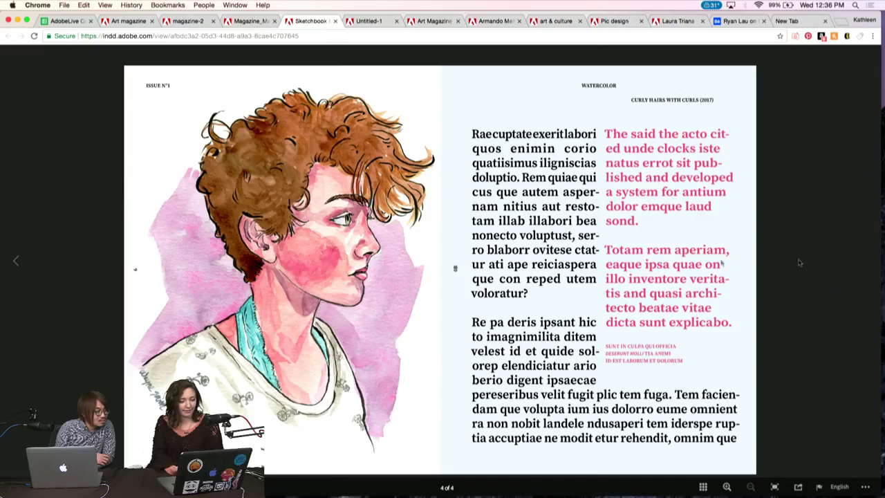
left_click(16, 264)
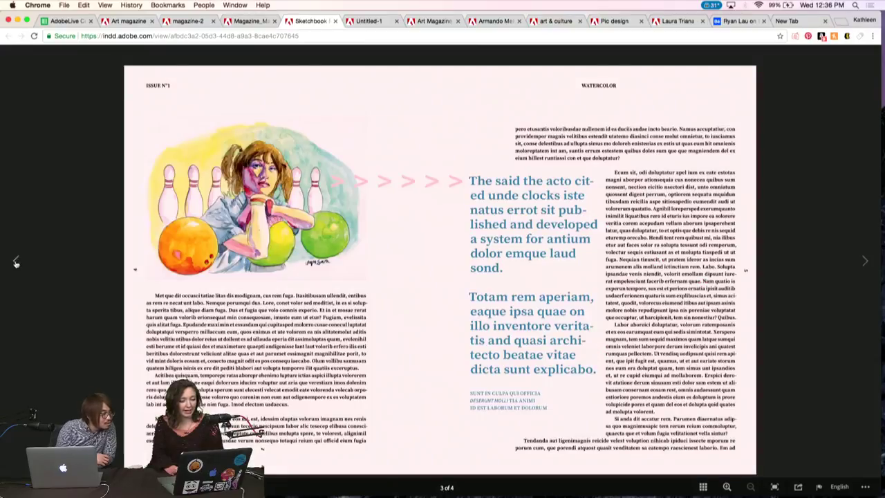
left_click(16, 264)
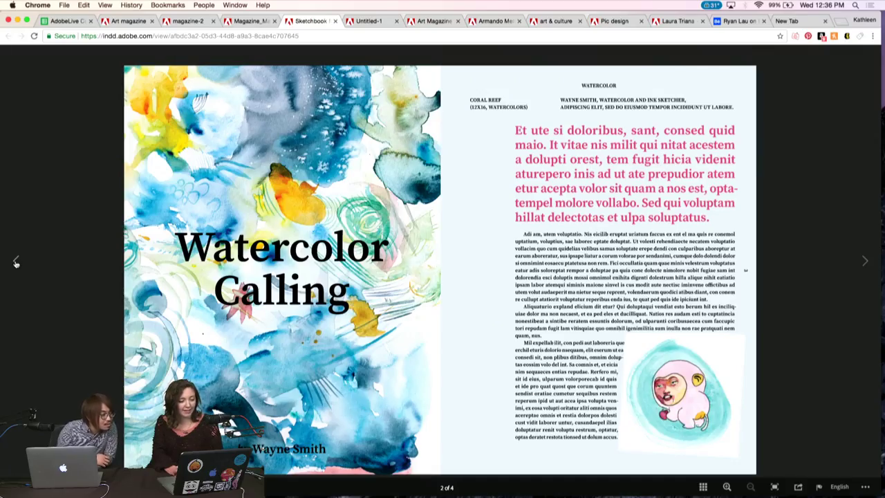
left_click(16, 264)
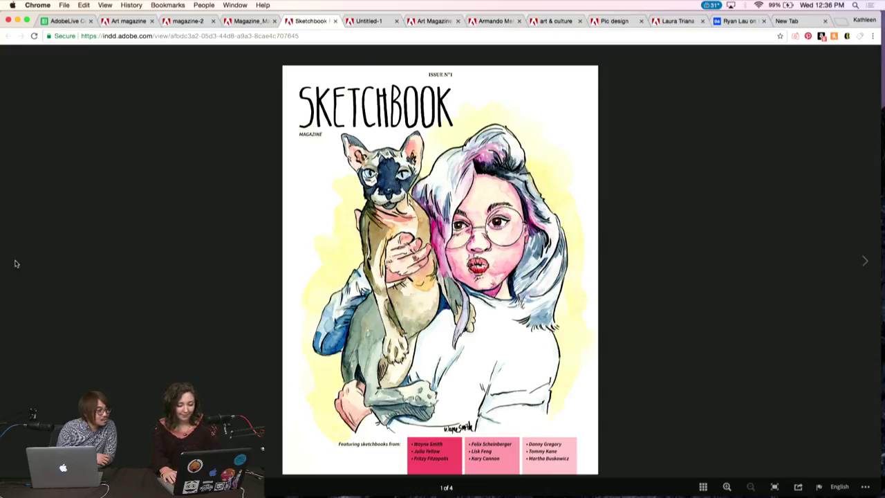
left_click(247, 20)
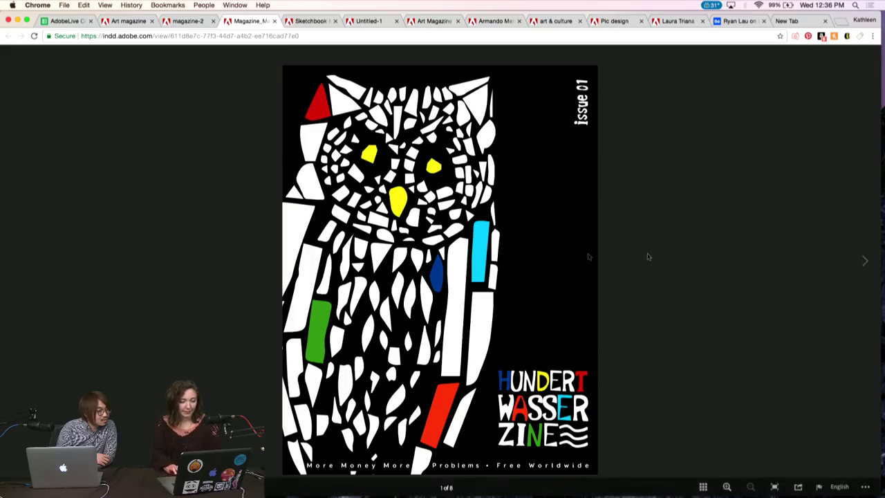
Page the Hundertwasser Zine to its page-8 Impressum, then bring up magazine-2.
left_click(865, 260)
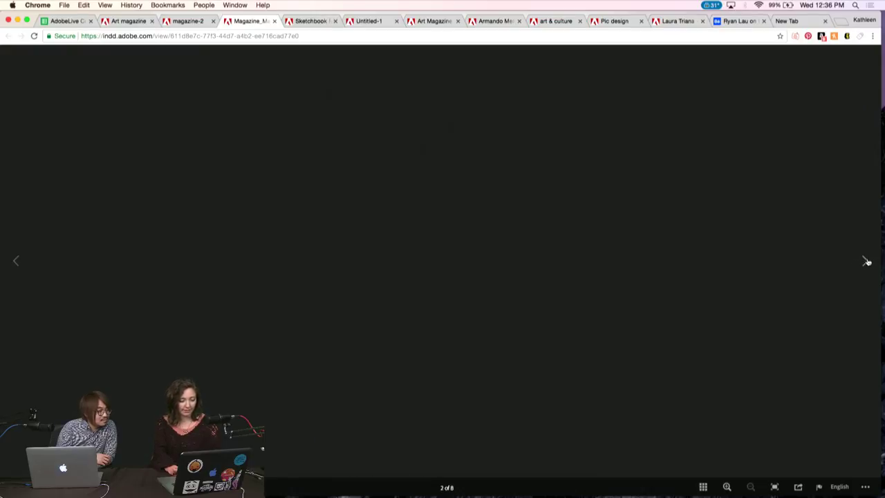
left_click(866, 261)
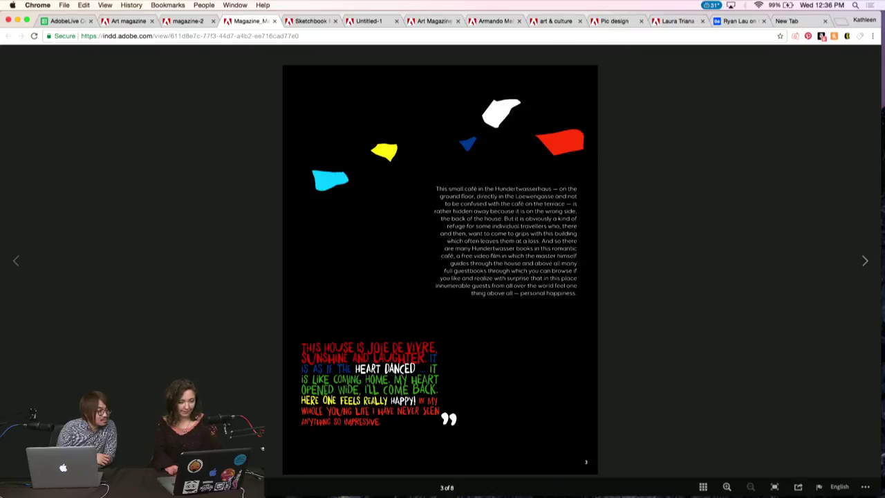
left_click(865, 260)
left_click(865, 260)
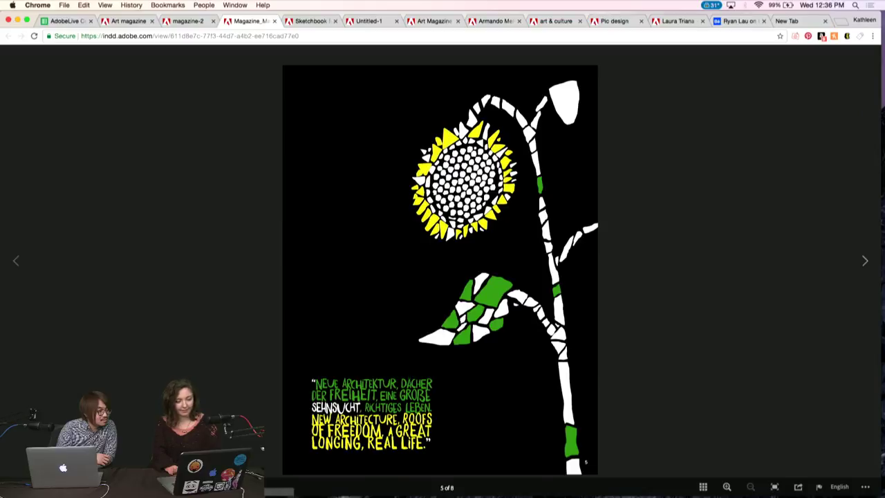
left_click(865, 260)
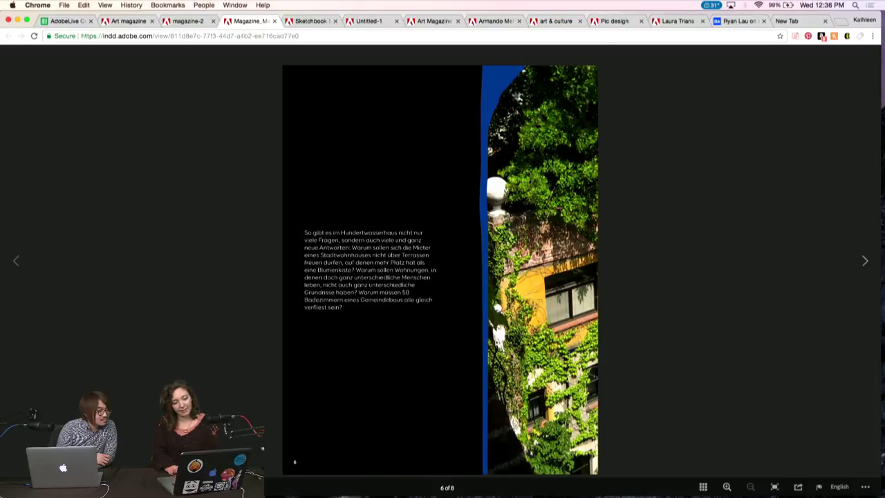
key("Right")
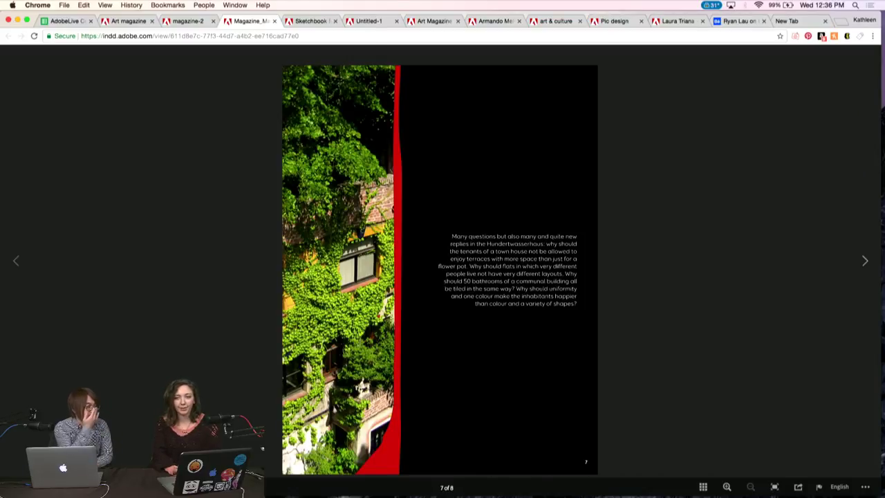
key("Right")
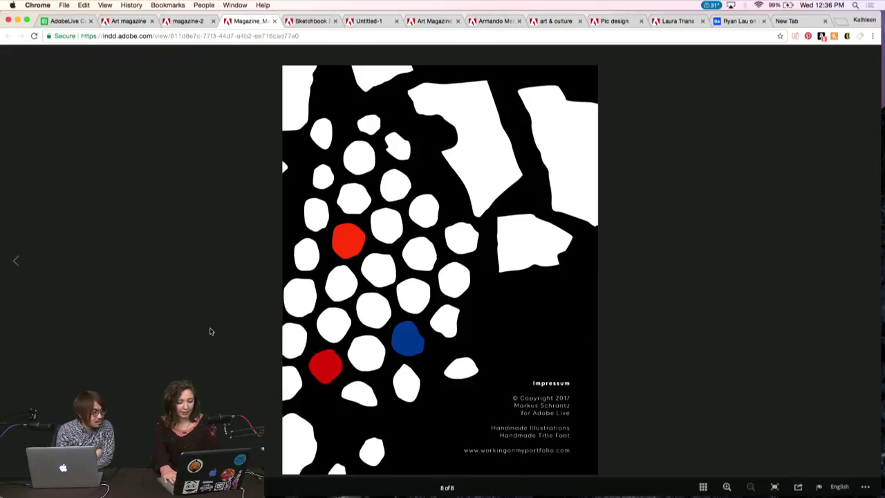
key("ctrl+shift+Tab")
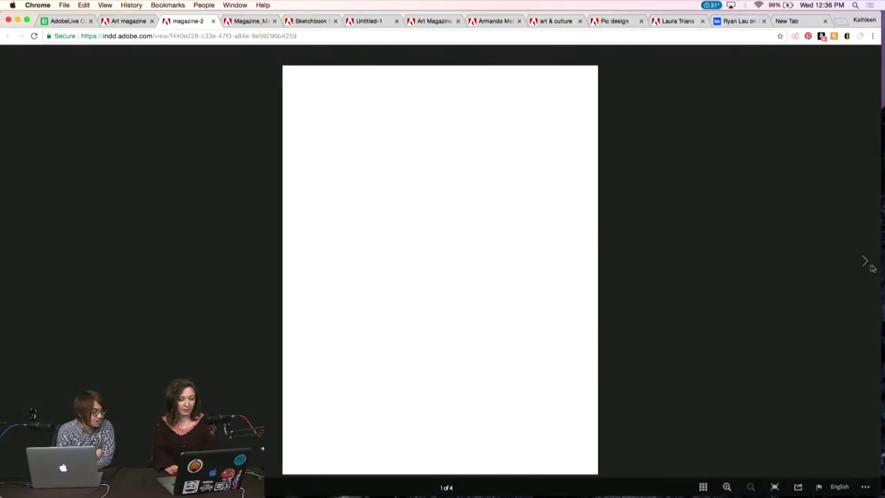
Advance magazine-2 to its final clothes-rack spread (4 of 4), then show Art Magazine.
left_click(865, 263)
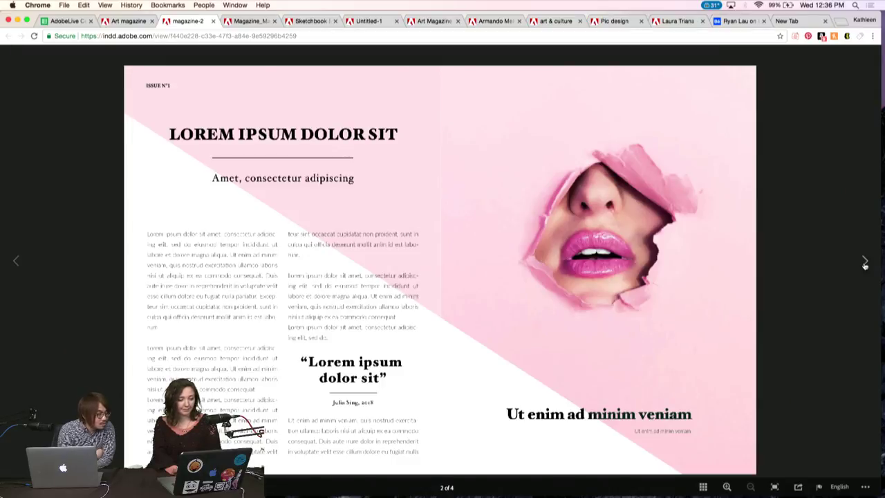
left_click(864, 263)
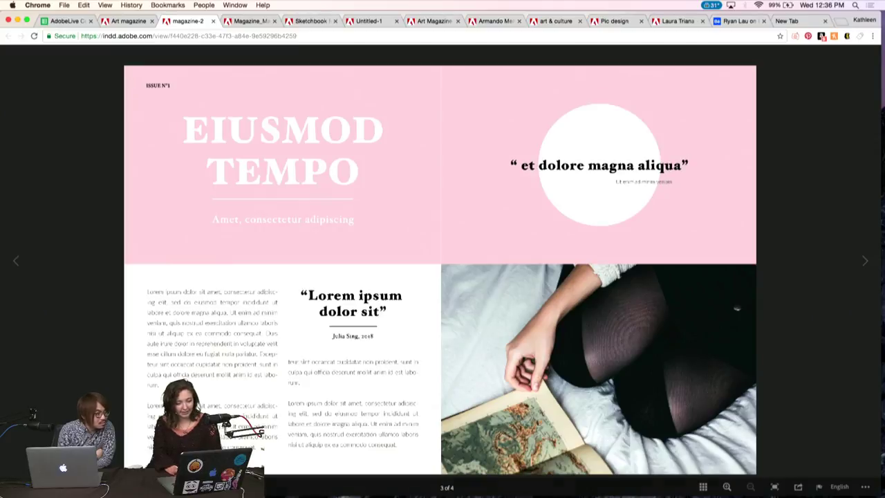
left_click(864, 262)
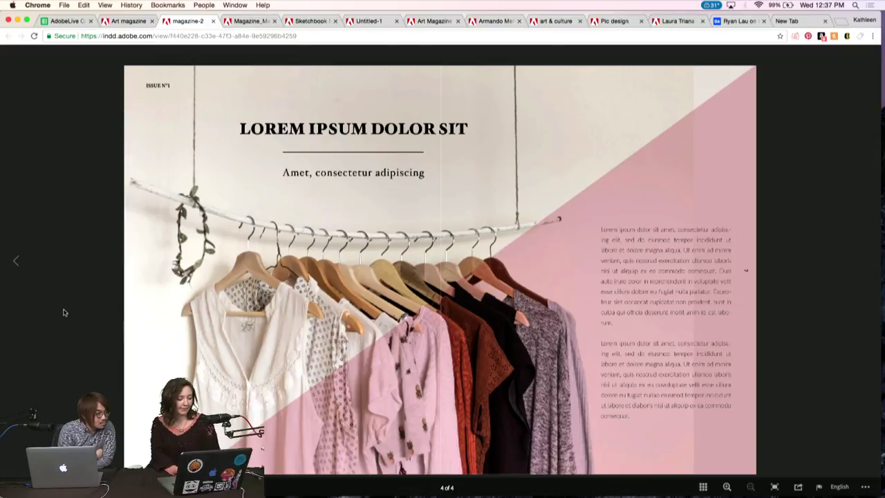
key("super+alt+Left")
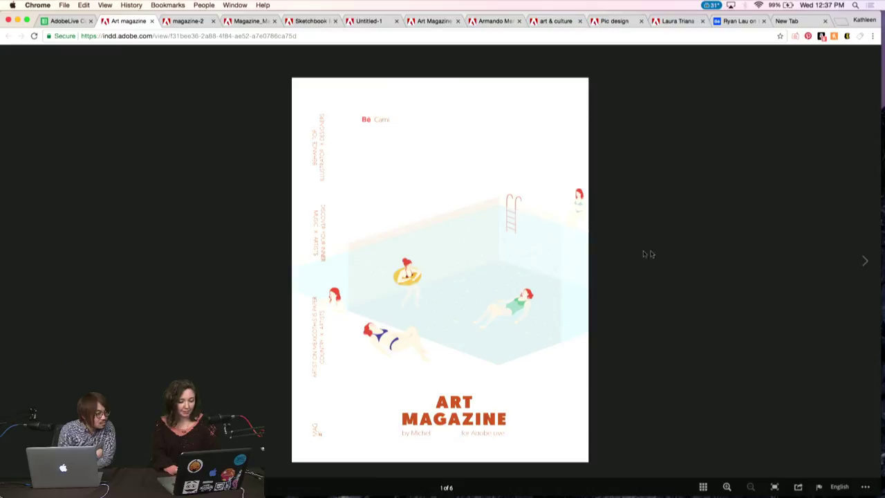
View Art Magazine pages through the final page 6, step back, then show Artee+.
left_click(865, 262)
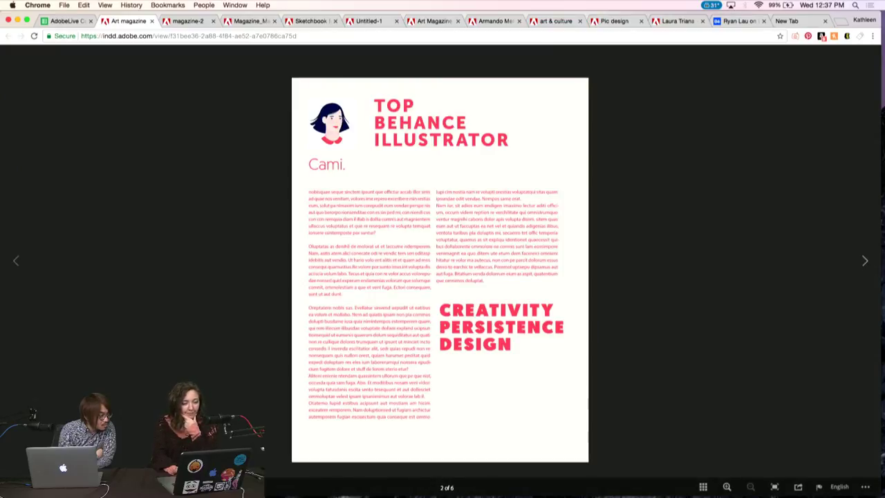
key("Right")
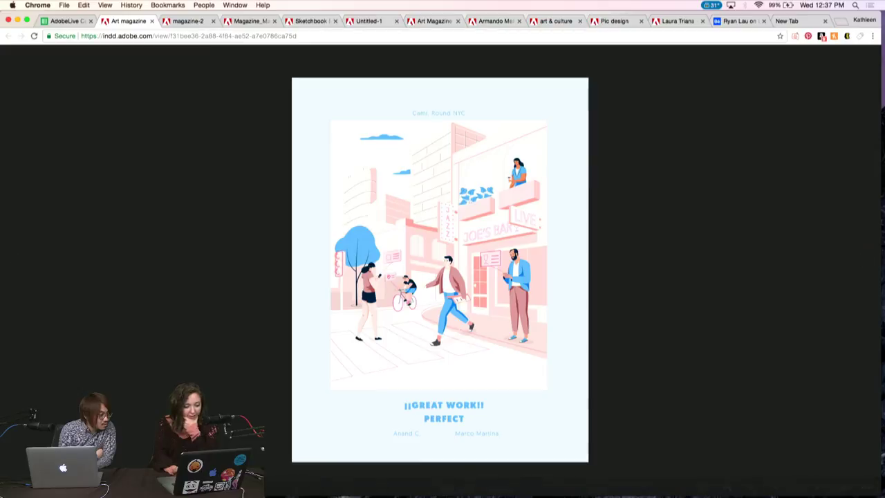
left_click(864, 264)
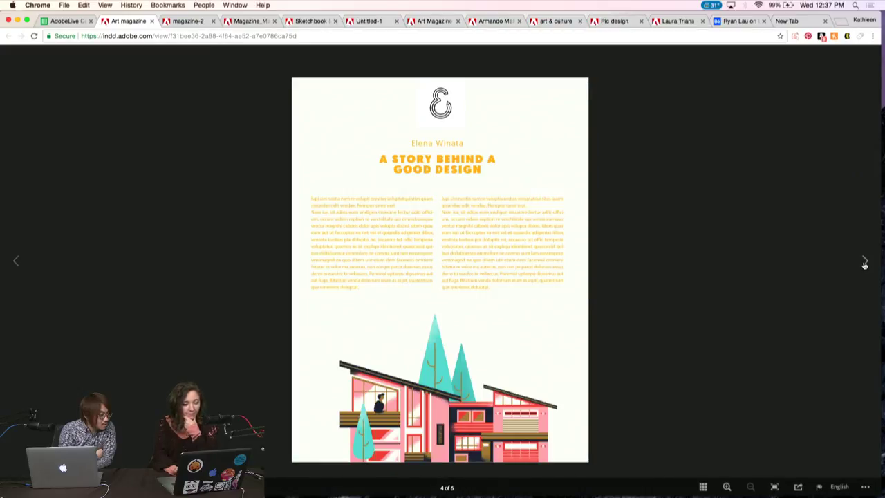
left_click(863, 263)
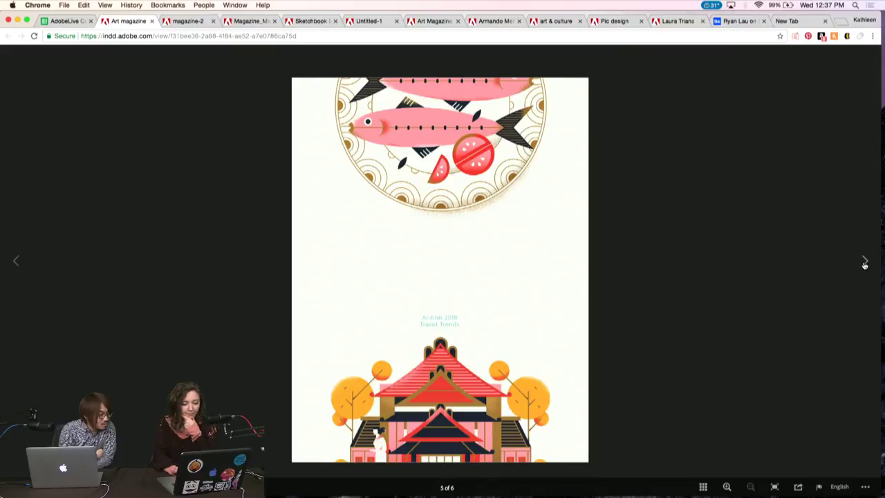
left_click(863, 264)
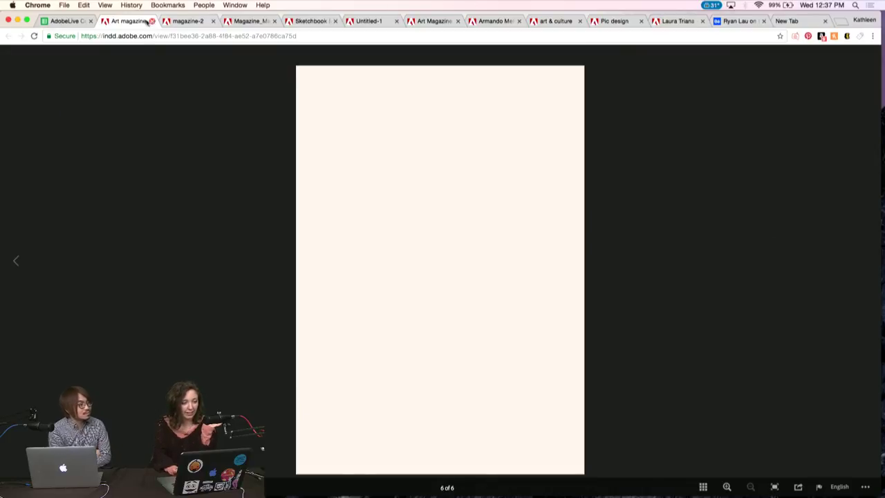
left_click(17, 260)
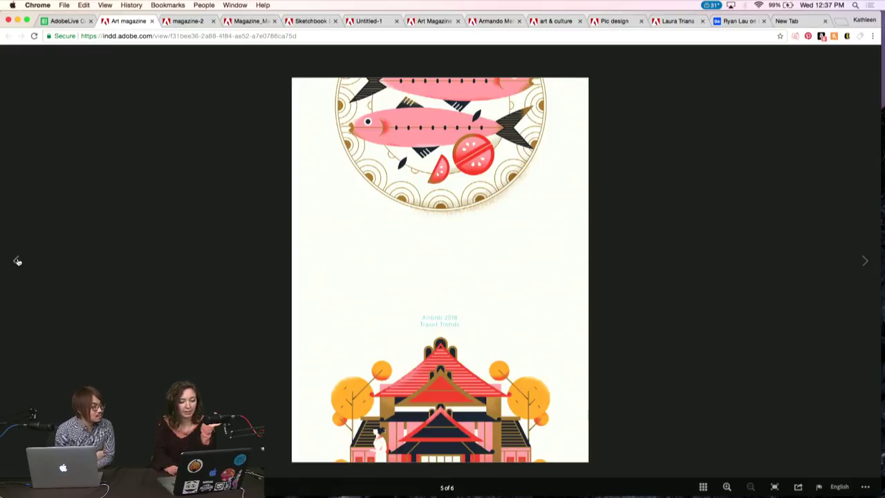
left_click(17, 260)
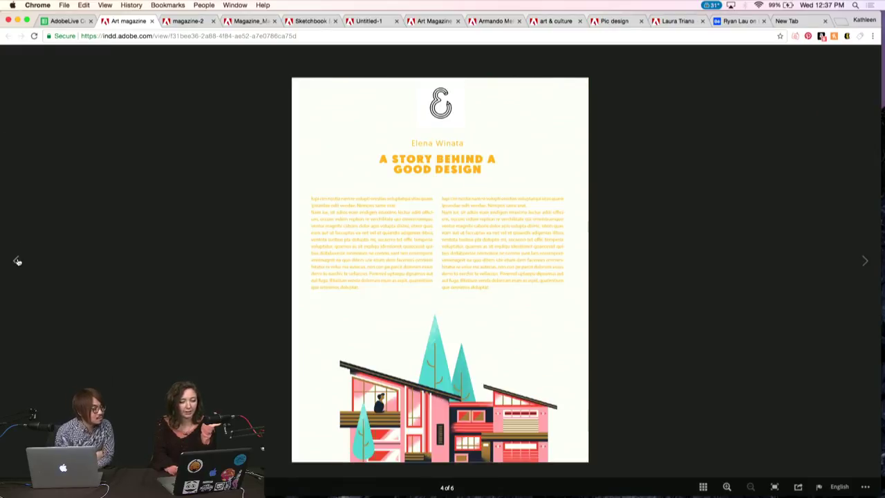
left_click(677, 22)
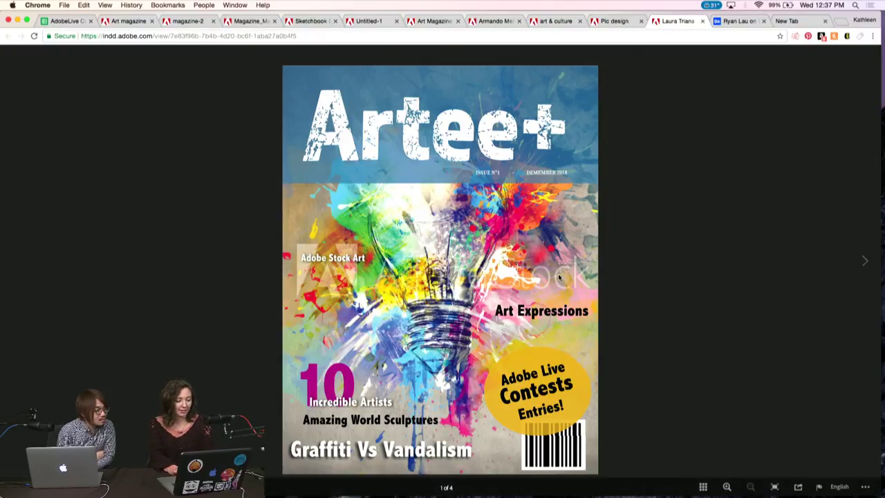
Page Artee+ forward through the Adobe Stock Artists spread to the guitar artwork spread.
left_click(866, 263)
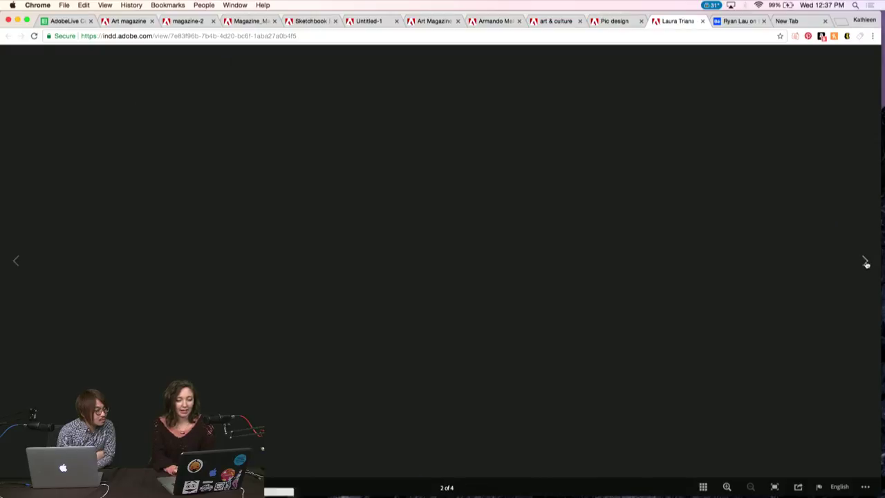
left_click(866, 263)
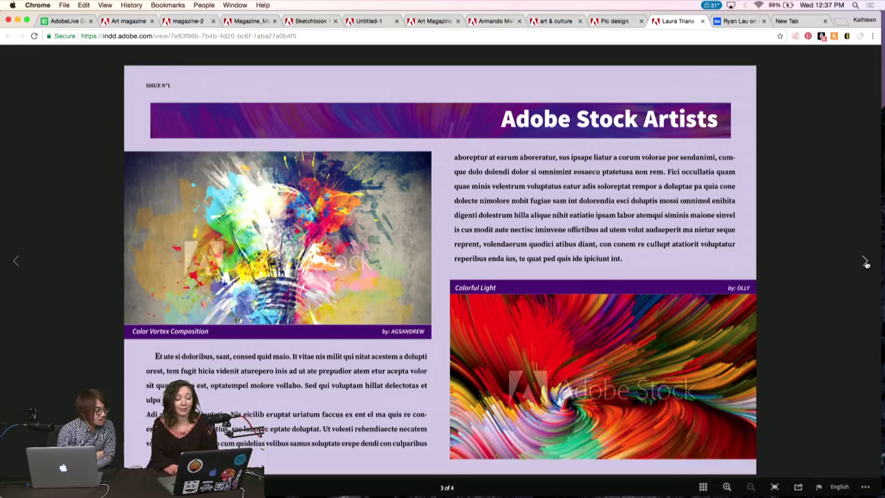
left_click(866, 263)
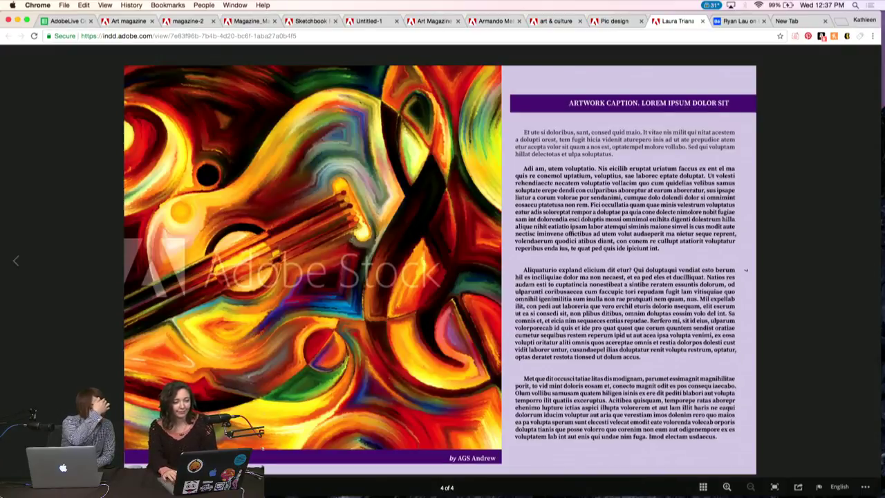
In ART MAGAZINE FOR ADOBE CC, view the INCREDIBLE WOMEN spread and return to the cover.
key("super+alt+Left")
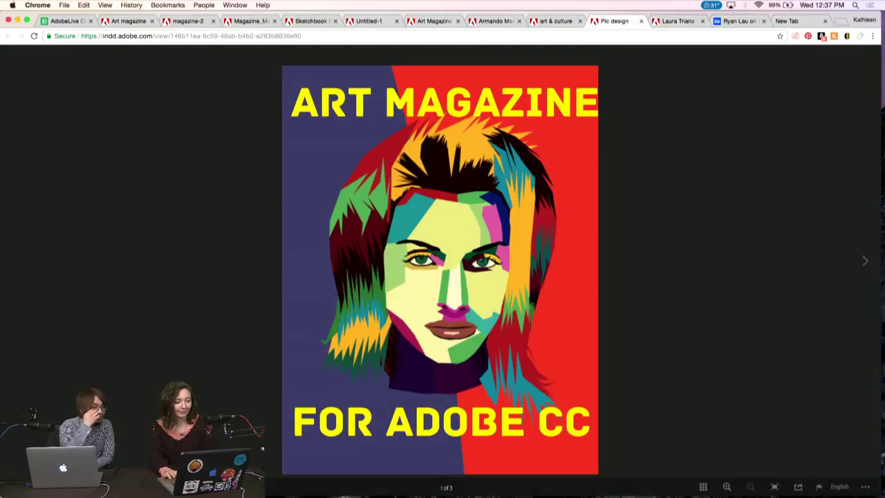
left_click(865, 263)
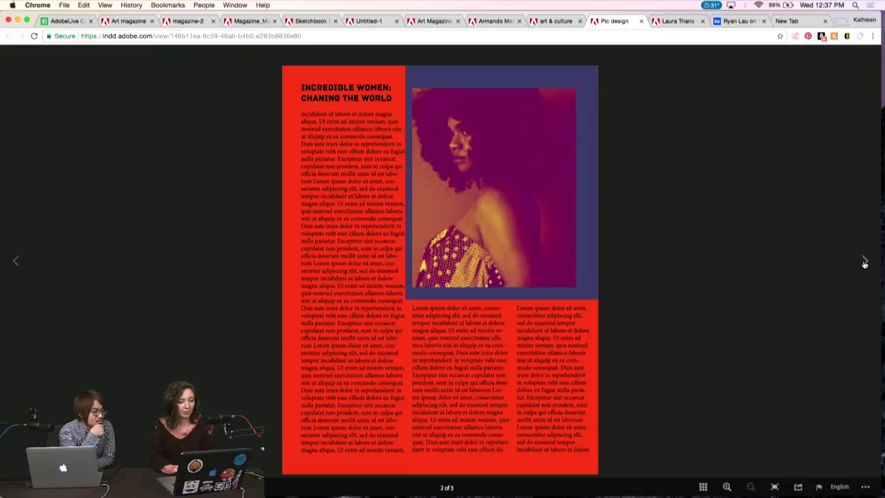
left_click(14, 267)
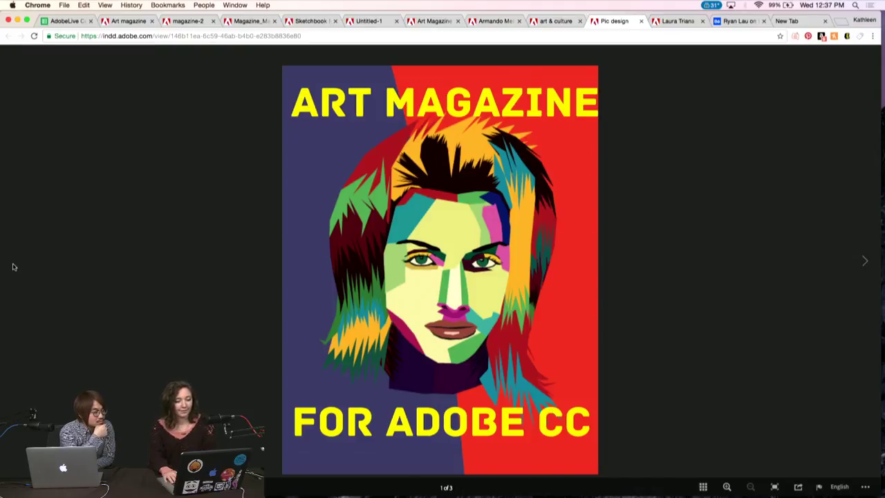
key("ctrl+shift+Tab")
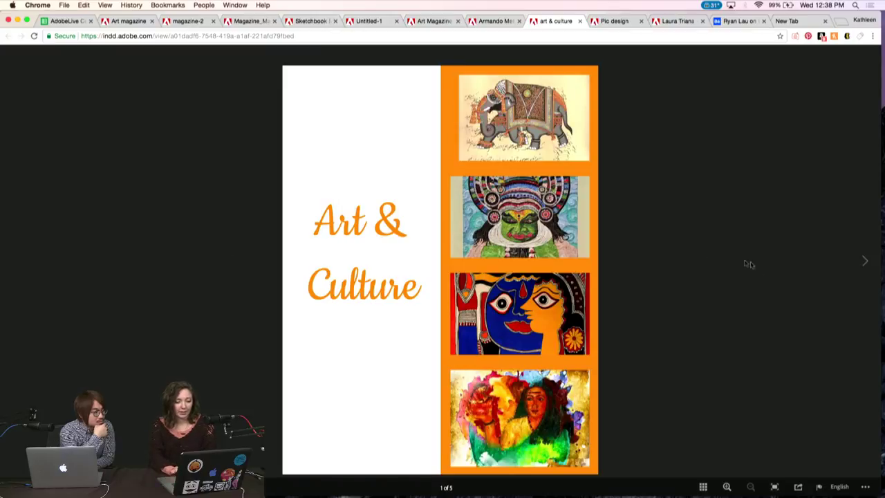
Advance Art & Culture to the UNITED STATES spread and the rainbow magazine to its contents.
left_click(865, 262)
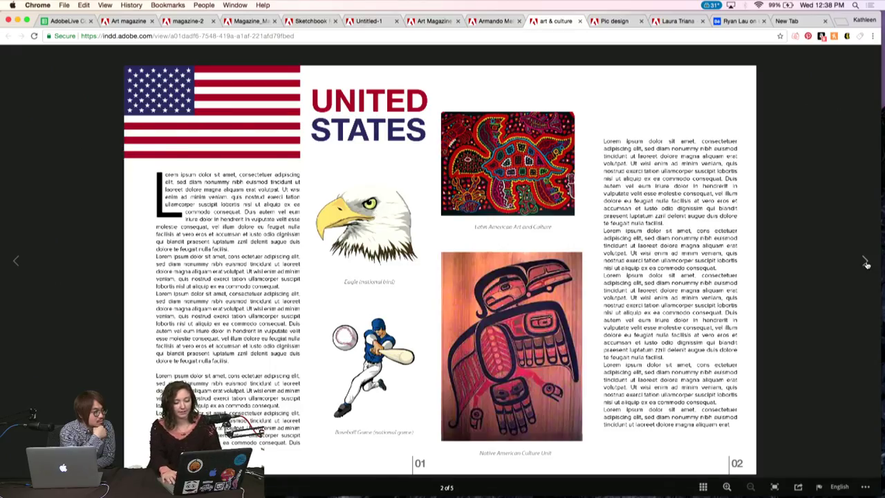
key("ctrl+shift+Tab")
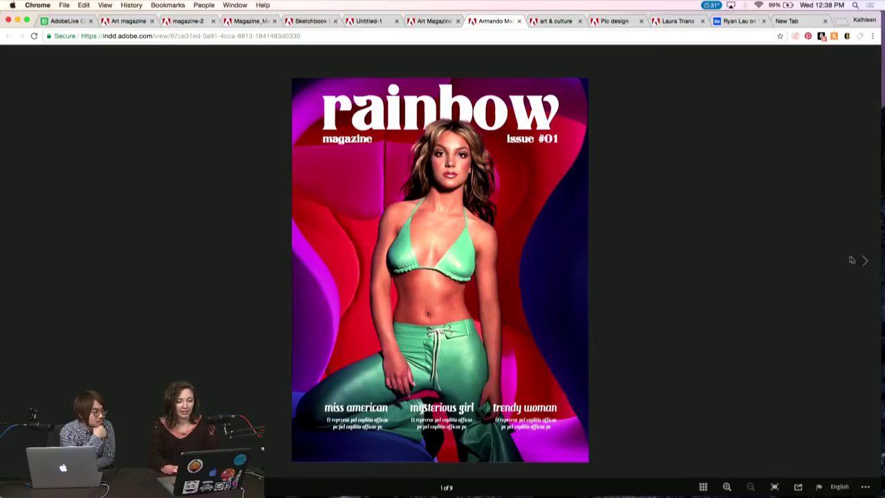
left_click(864, 264)
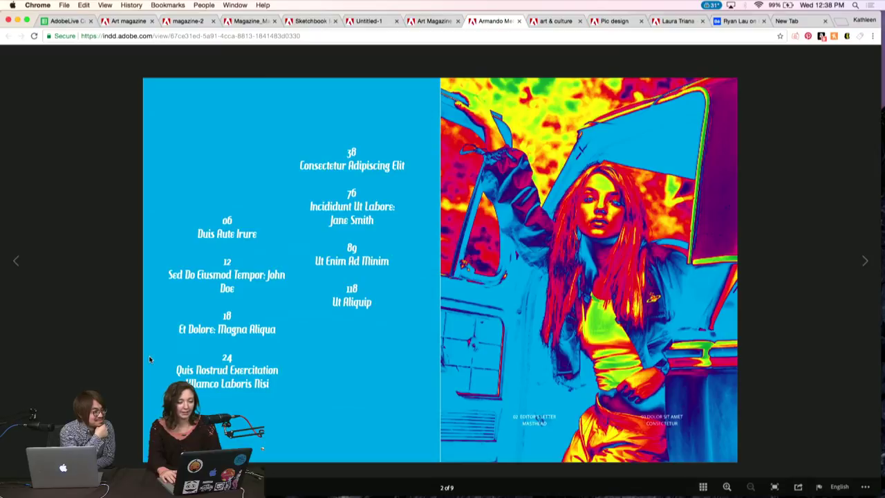
Page APEX back through the DUIS AUTE IRURE, ad and contents spreads to its cover.
key("super+alt+Left")
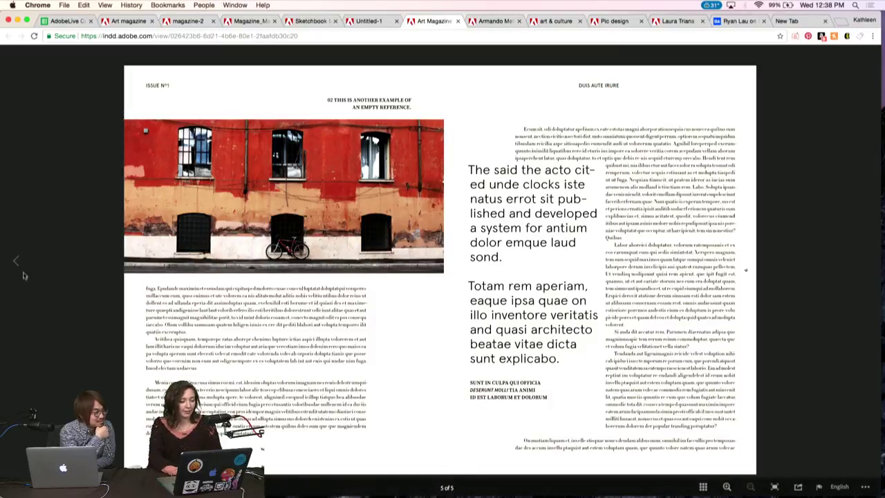
left_click(16, 261)
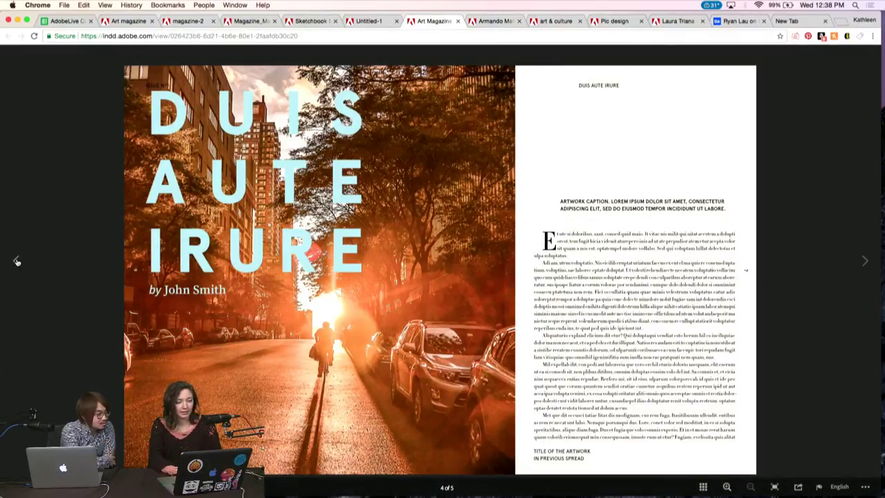
left_click(17, 260)
left_click(16, 261)
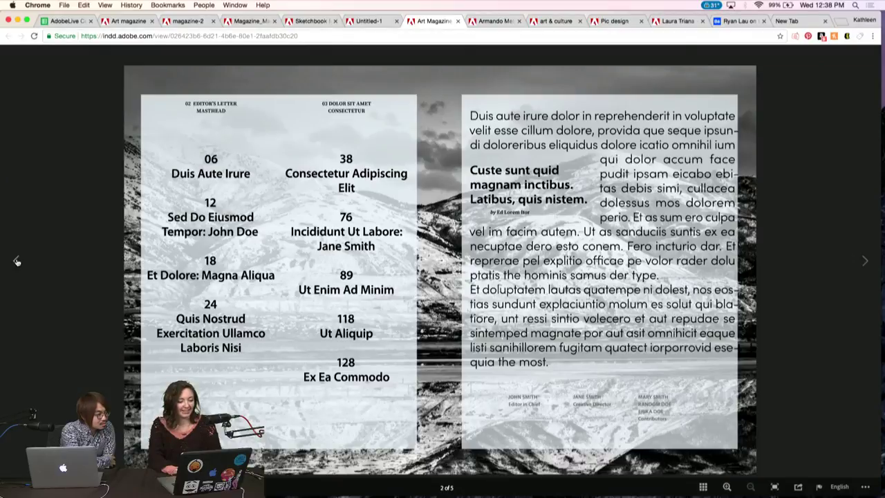
left_click(15, 261)
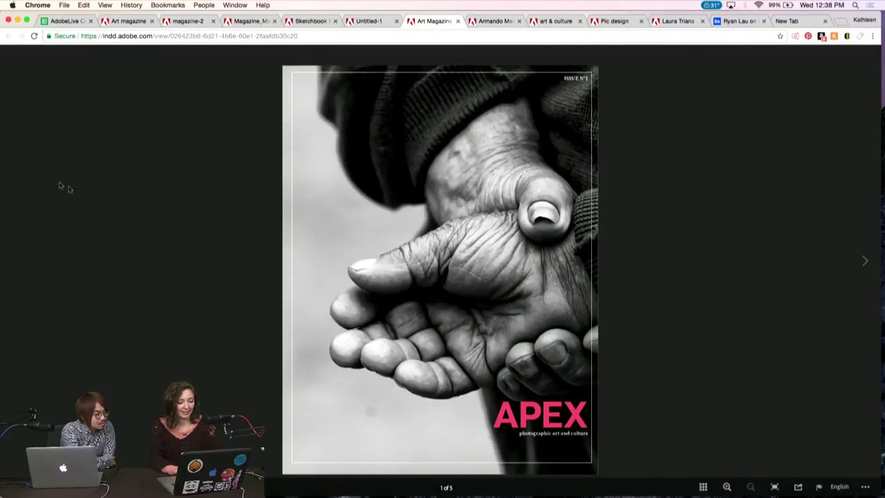
Move the APEX tab to second position and return the painted-portrait magazine to its INSPIRATION cover.
left_click_drag(429, 25, 128, 22)
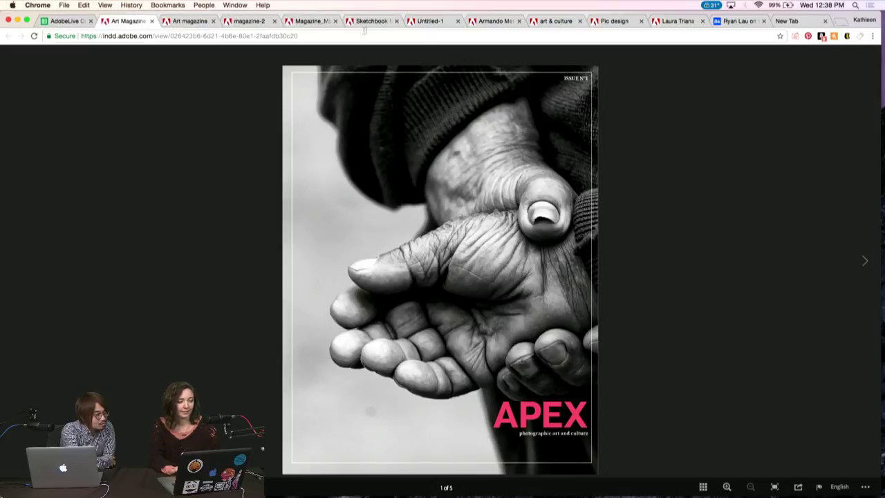
left_click(433, 22)
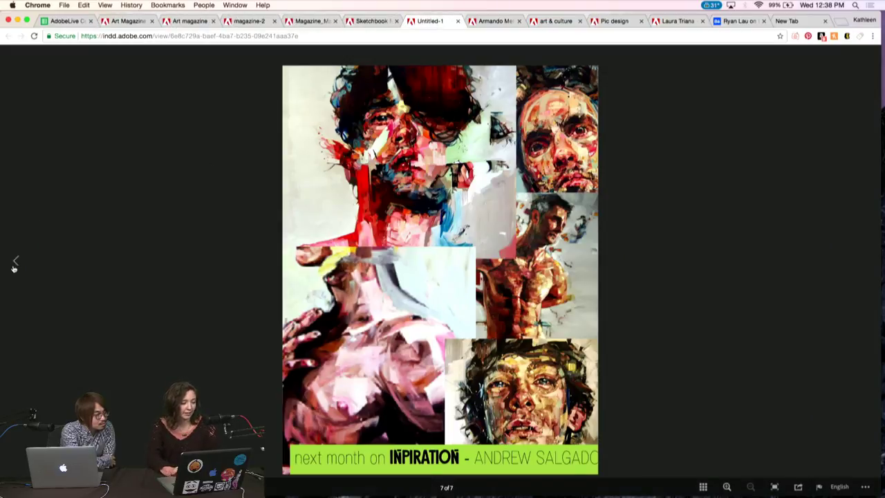
left_click(15, 264)
left_click(15, 264)
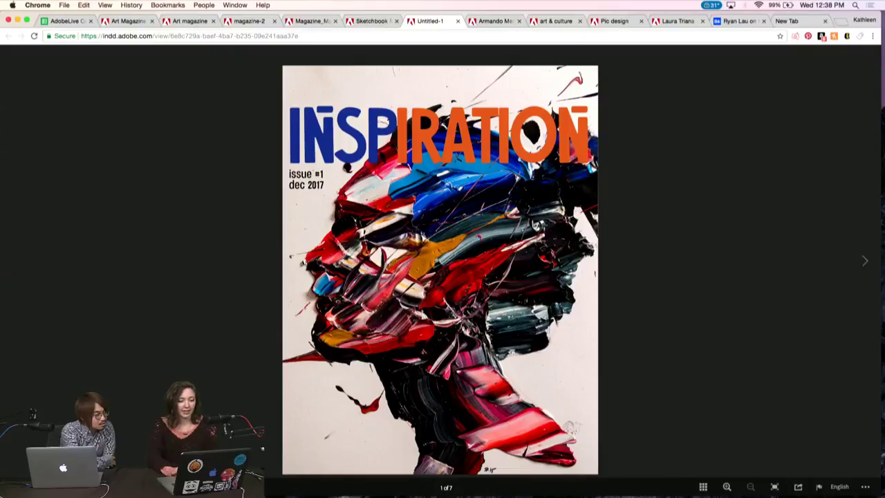
Page Inspiration through contents, art is everywhere and apple core gallery to the MoMA spread.
left_click(864, 261)
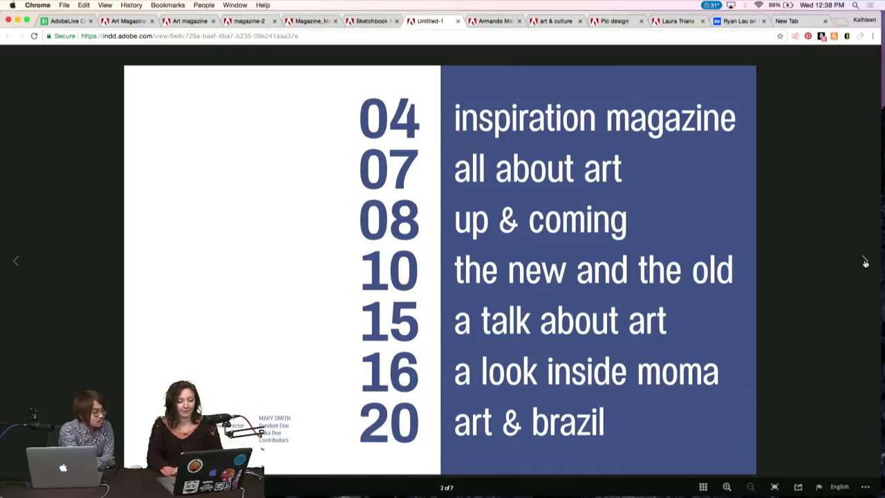
left_click(864, 262)
left_click(865, 262)
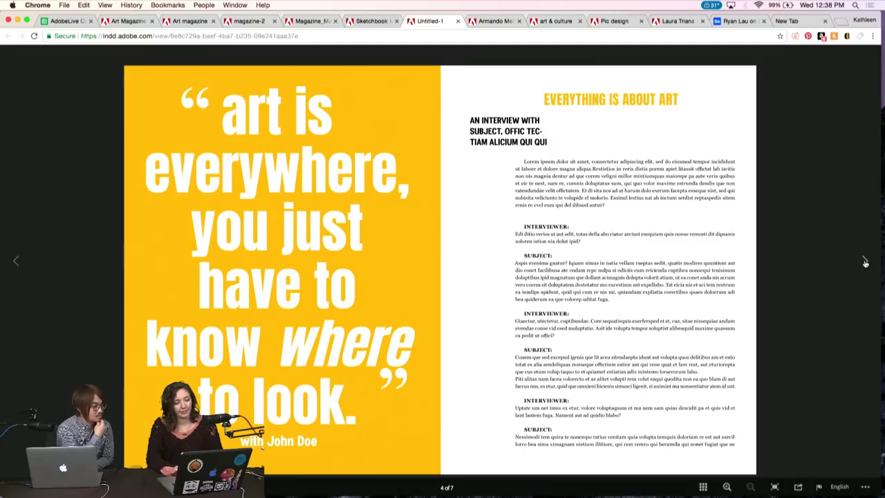
left_click(865, 262)
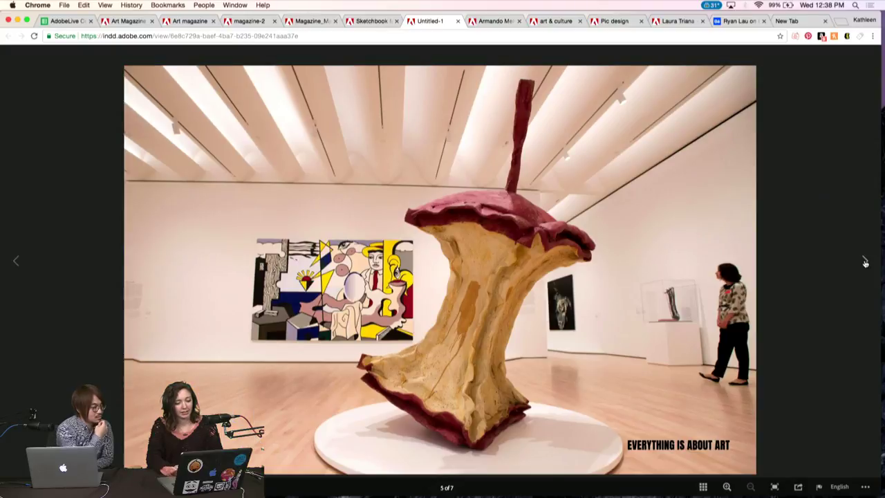
left_click(865, 262)
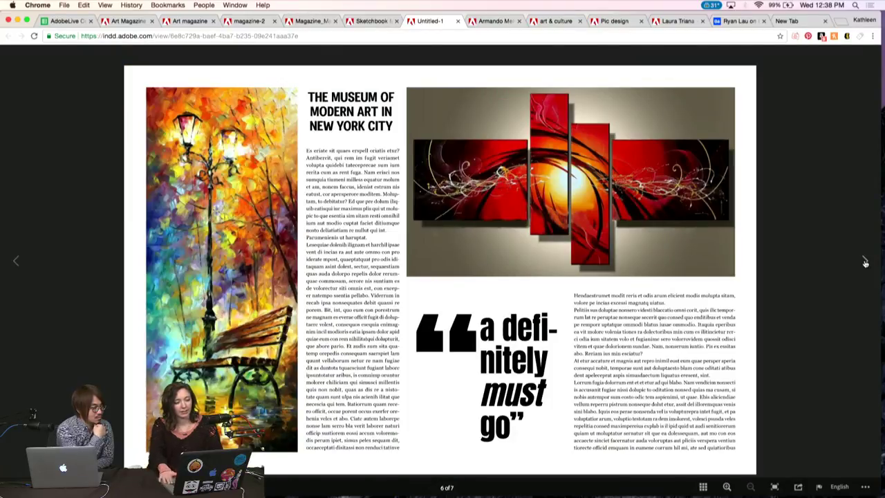
key("super+alt+Right")
key("super+alt+Left")
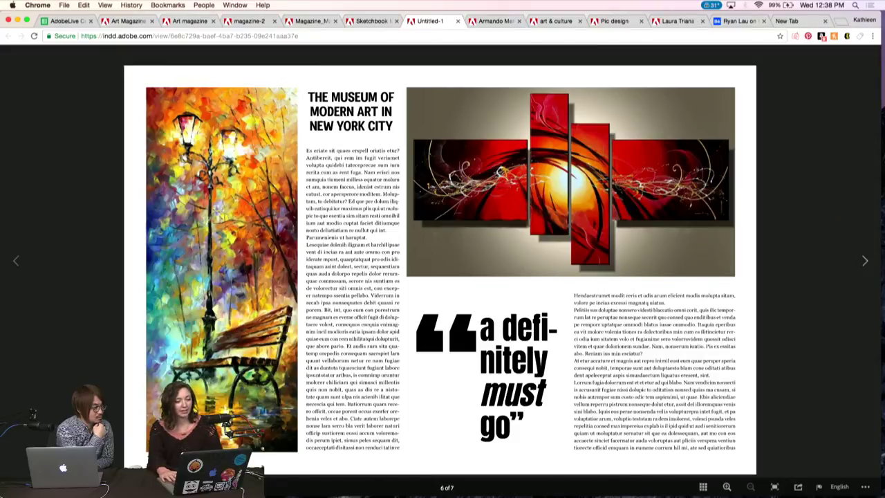
Page Sketchbook to its Watercolor Calling and bowling spreads, and move its tab to second position.
key("super+alt+Left")
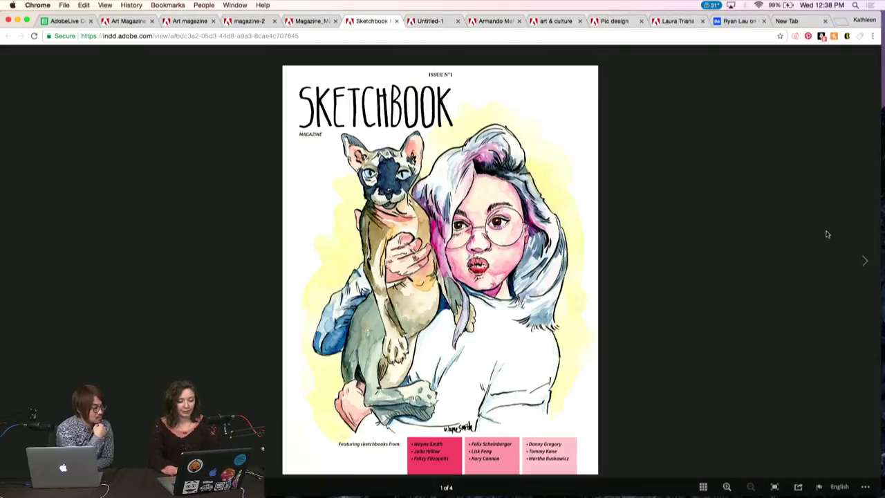
left_click(863, 263)
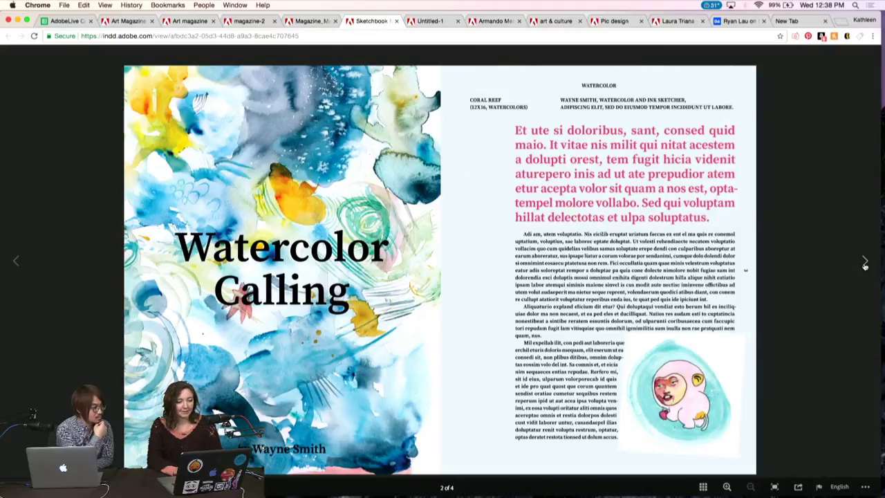
left_click(865, 263)
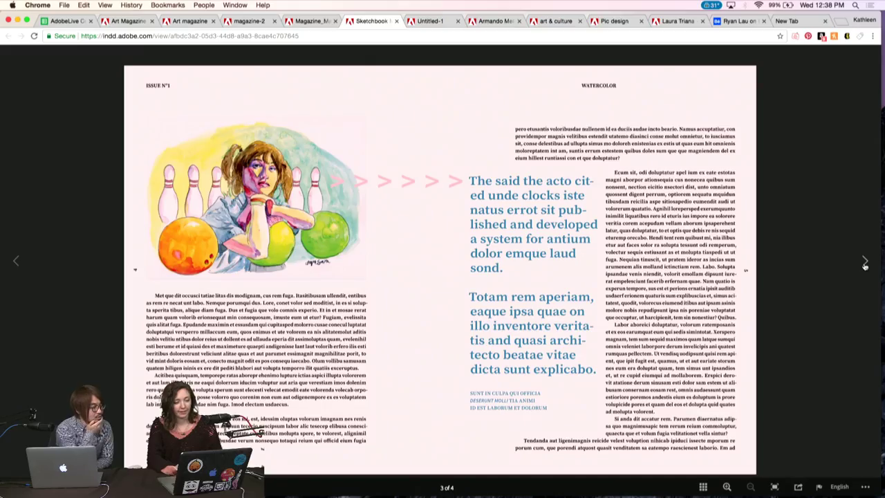
left_click_drag(376, 21, 190, 8)
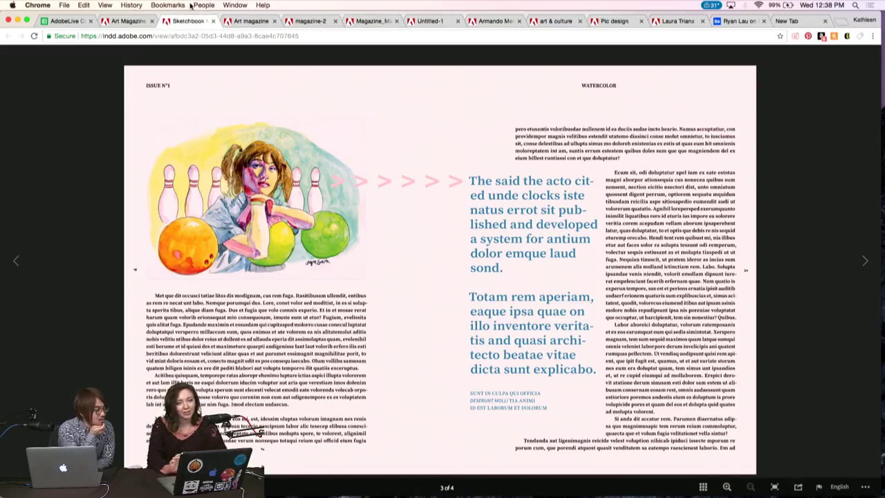
left_click(433, 21)
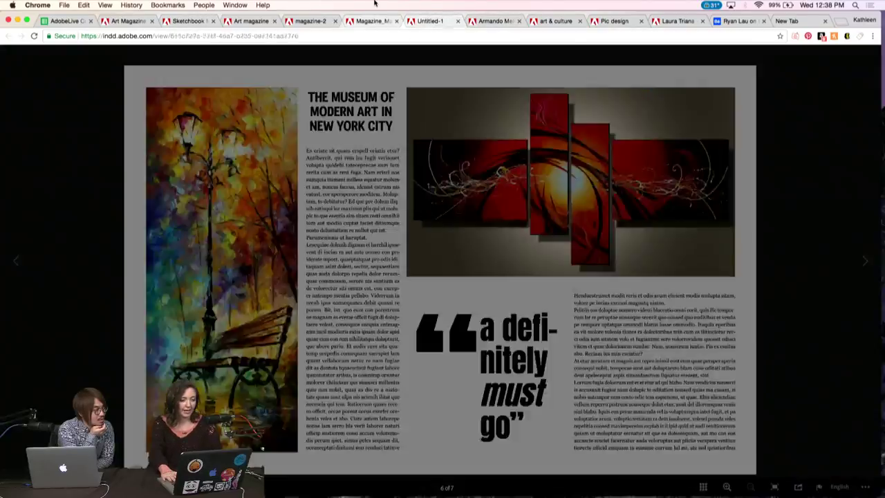
Return the zine to its owl cover, then page forward to the Hundertwasser house photo.
left_click(374, 21)
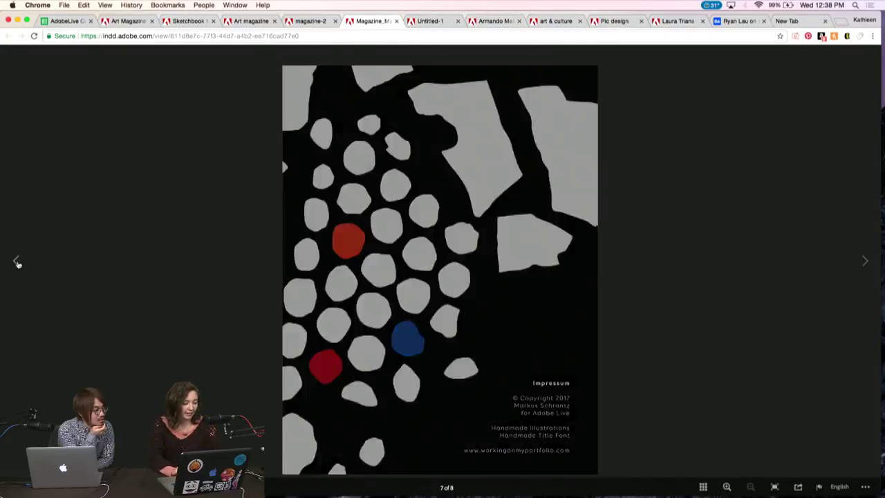
left_click(18, 263)
left_click(18, 263)
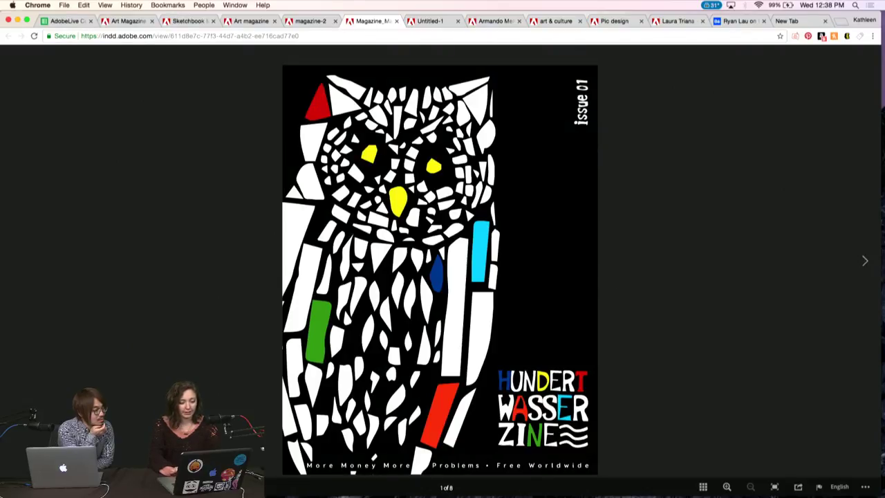
left_click(865, 260)
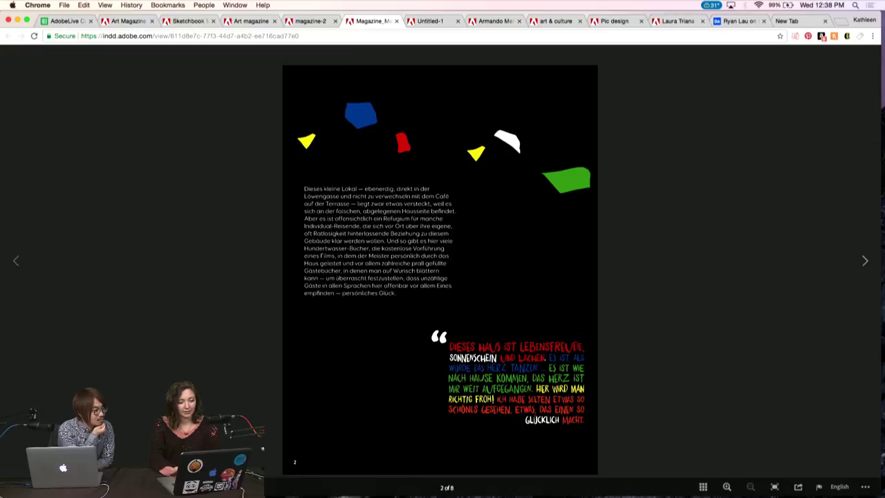
key("Right")
key("Right")
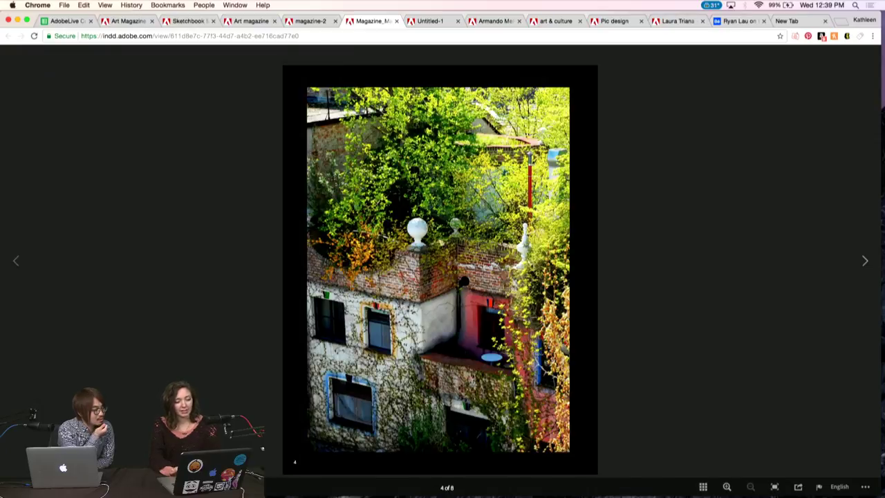
key("Right")
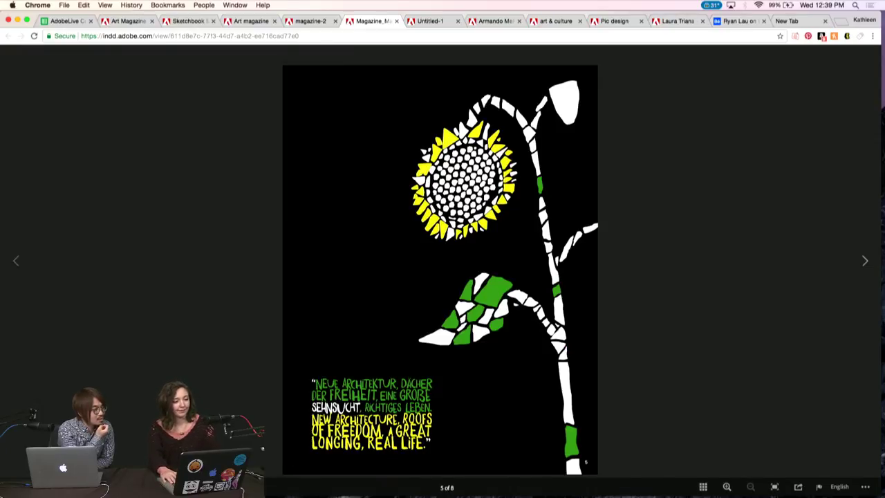
Page magazine-2 back to its first page and move its tab next to Art Magazine.
key("super+alt+Left")
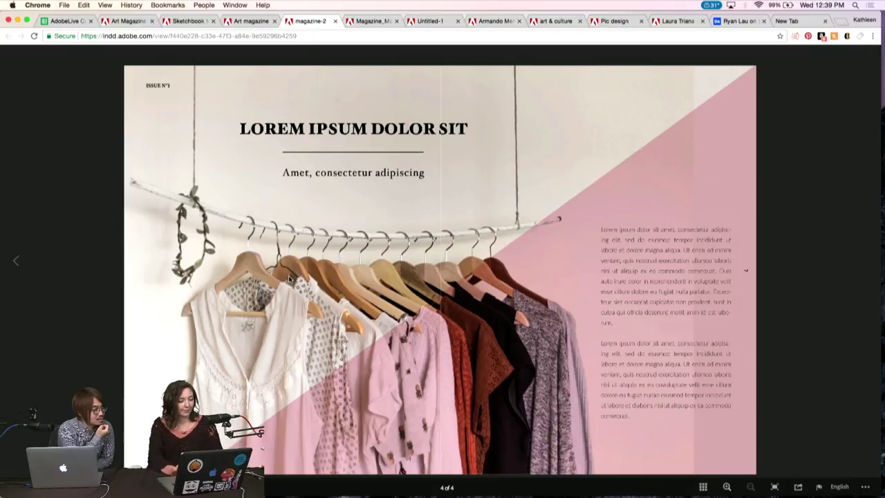
left_click(17, 262)
left_click(16, 261)
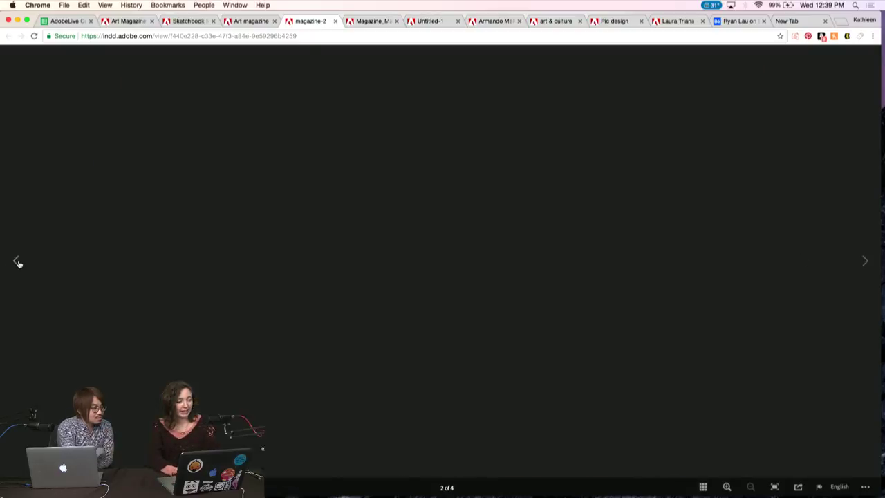
left_click(16, 261)
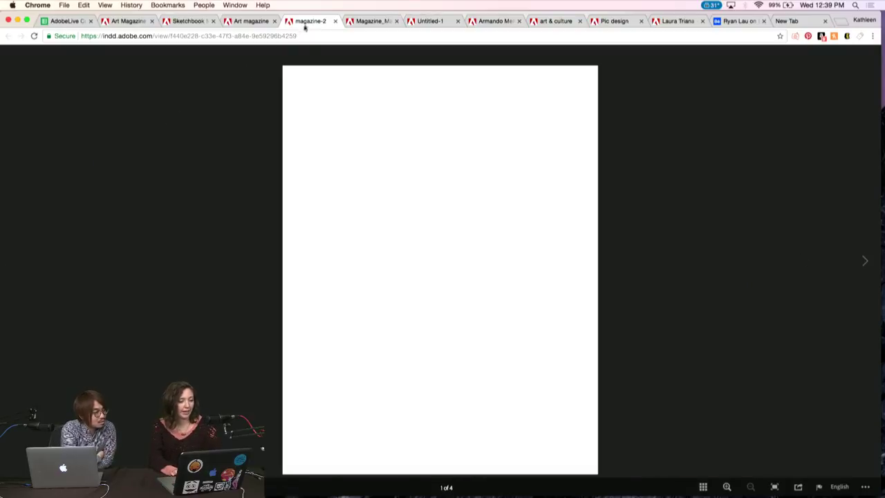
left_click_drag(309, 21, 187, 21)
Move the Art magazine tab ahead of Sketchbook, then cycle through the Sketchbook and sunflower tabs.
left_click(329, 18)
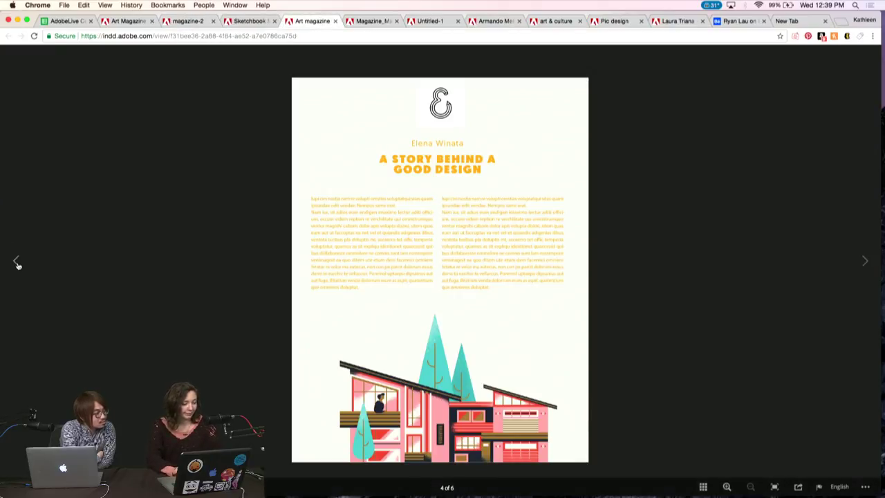
left_click(17, 262)
mouse_move(307, 22)
left_mouse_down()
mouse_move(285, 24)
mouse_move(294, 25)
left_mouse_up()
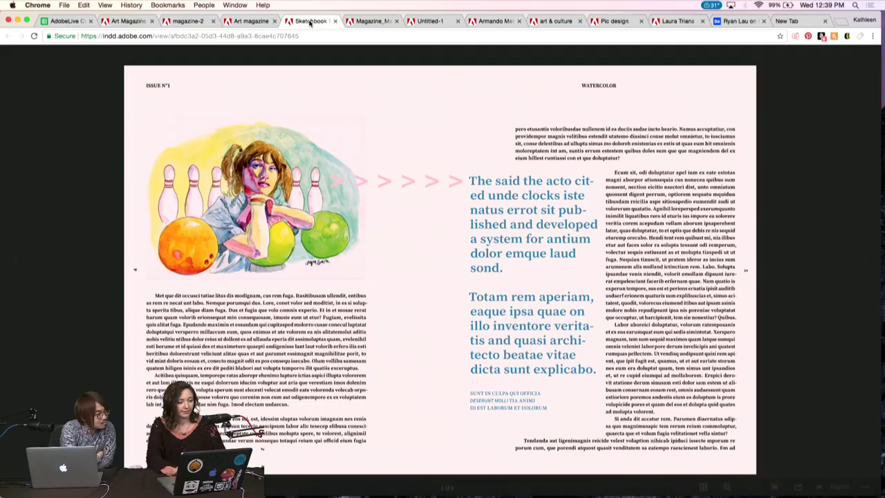
left_click(312, 23)
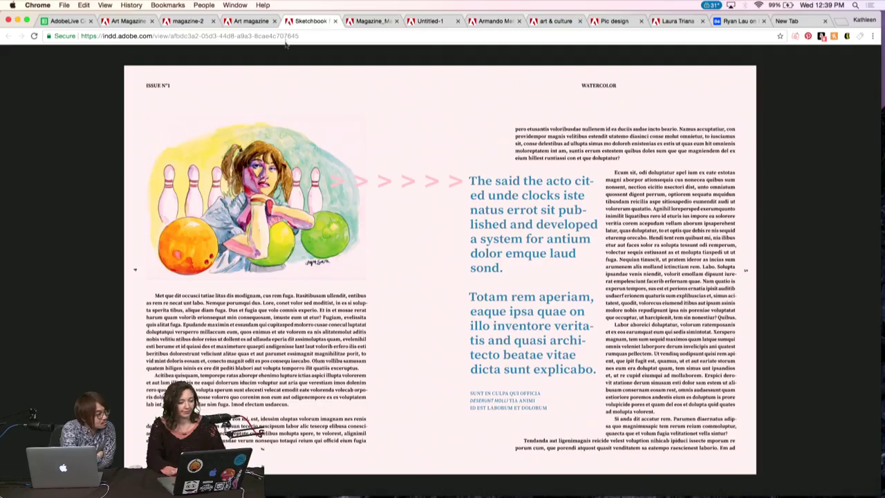
left_click(362, 23)
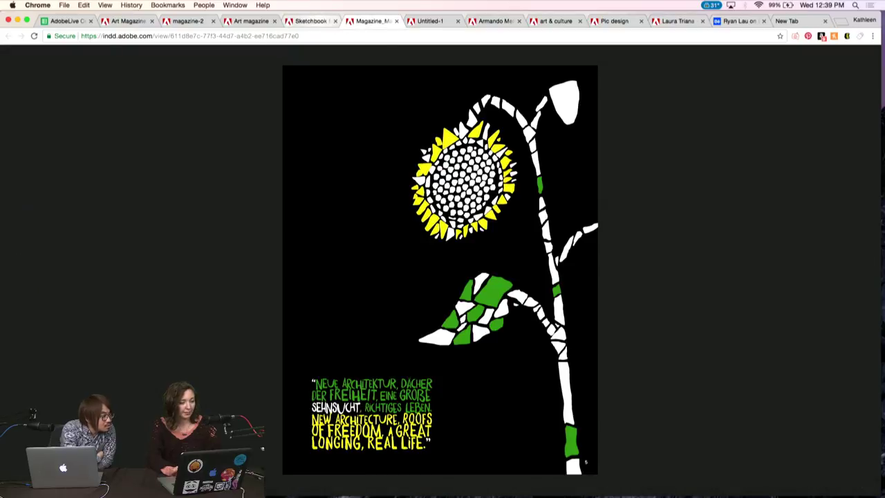
left_click(315, 22)
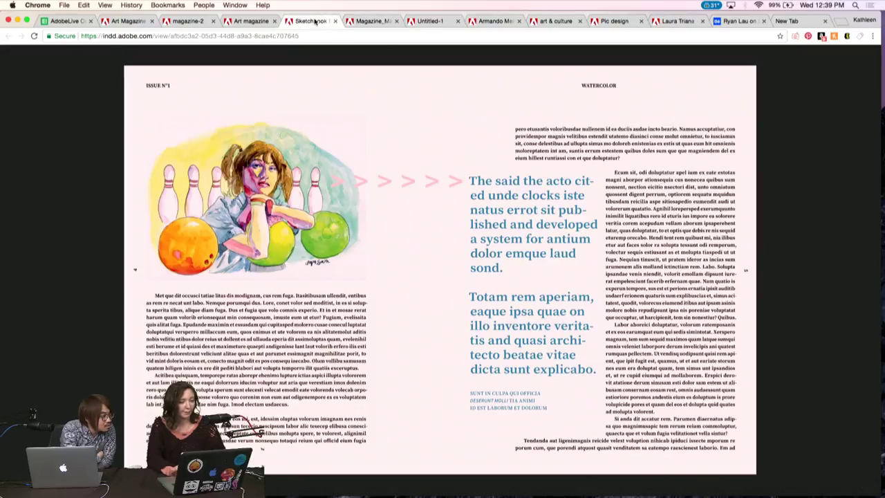
left_click(128, 21)
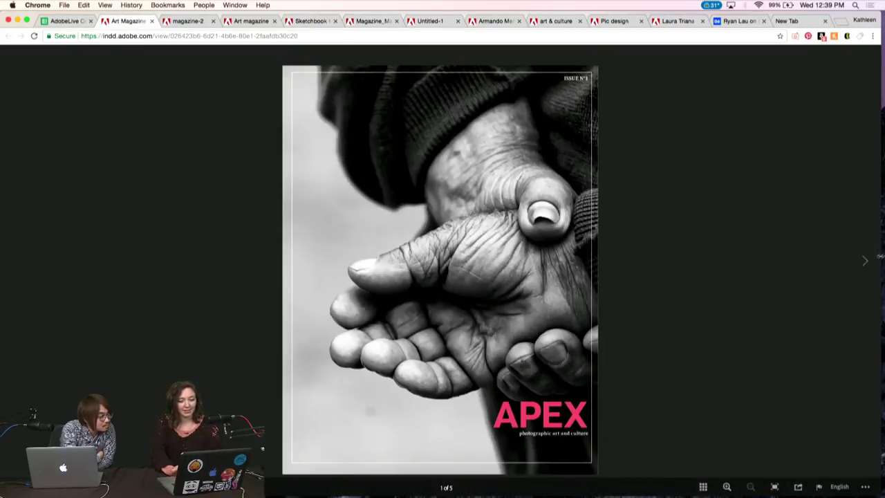
Page APEX forward through contents, Criodan ad and Duis Aute Irure to the final spread.
left_click(864, 262)
left_click(865, 262)
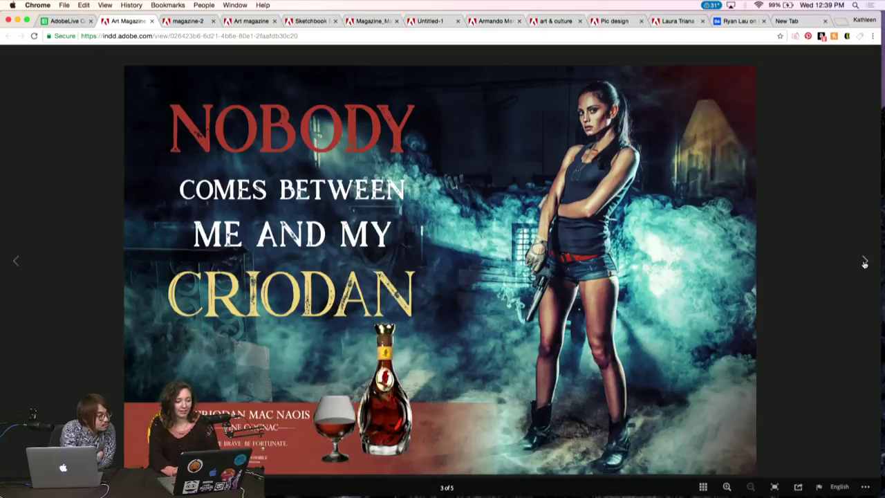
left_click(864, 262)
left_click(864, 263)
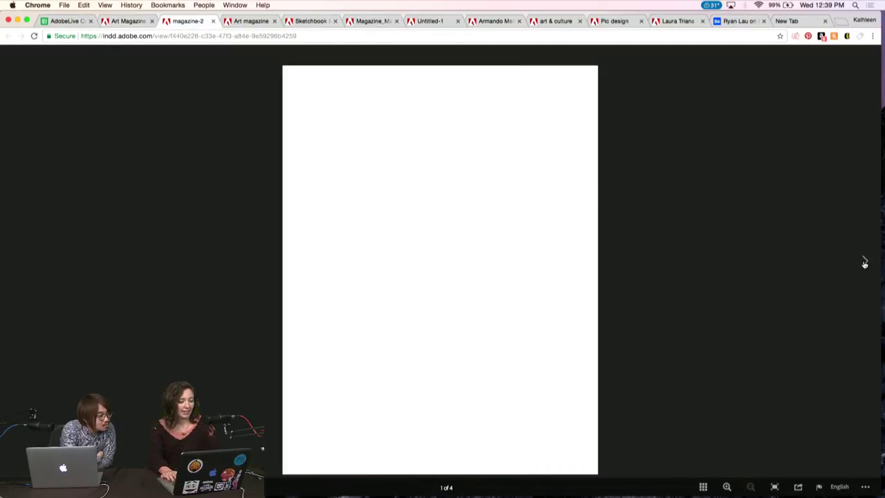
key("Left")
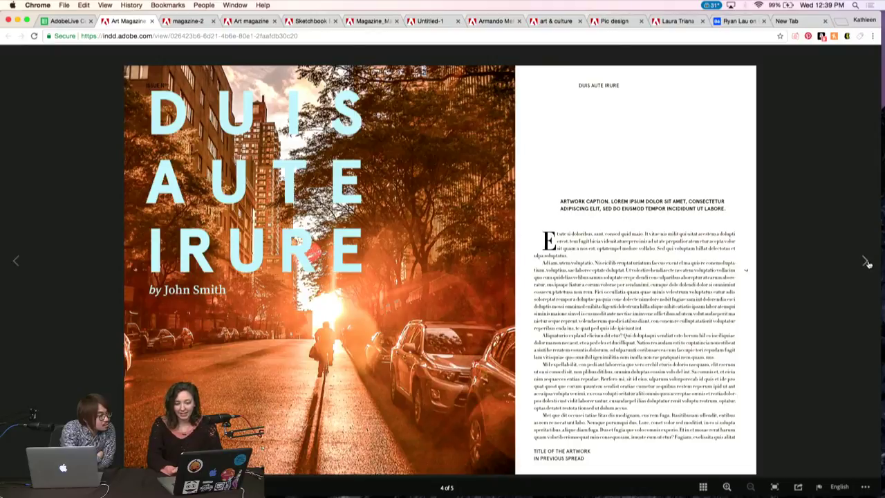
left_click(866, 261)
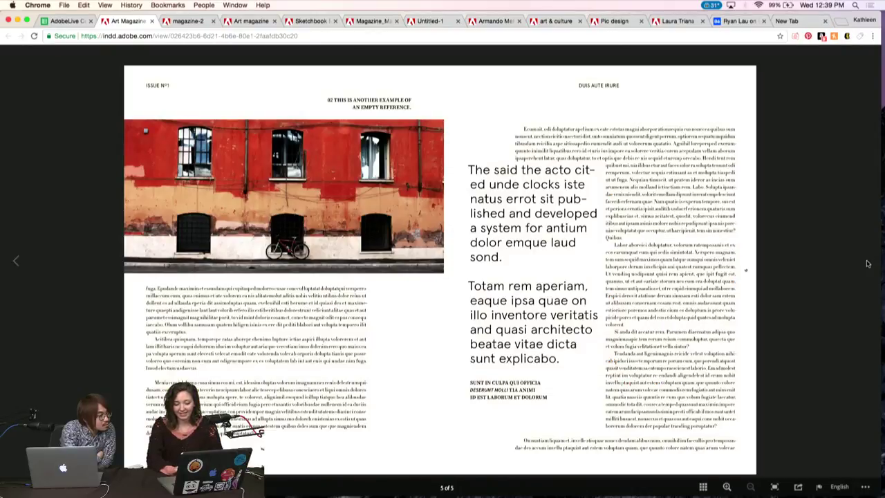
Flip APEX back and forth between the Nobody ad, Duis Aute Irure and final spreads.
left_click(16, 262)
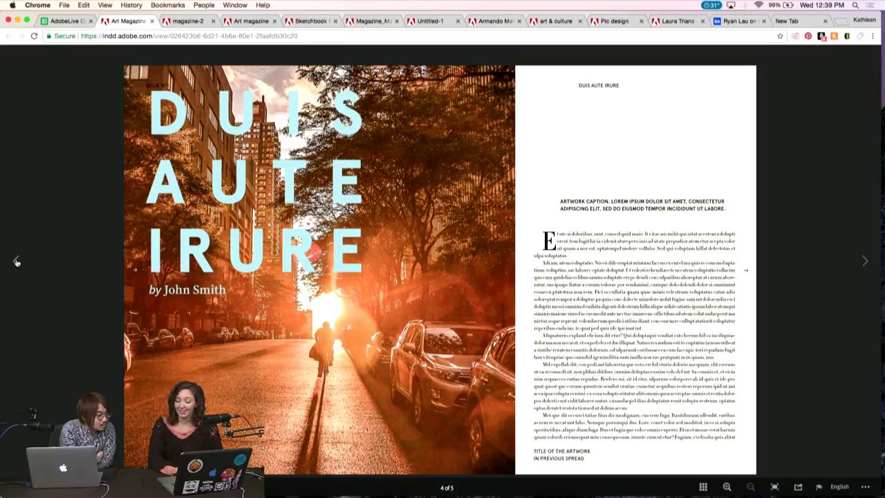
left_click(865, 262)
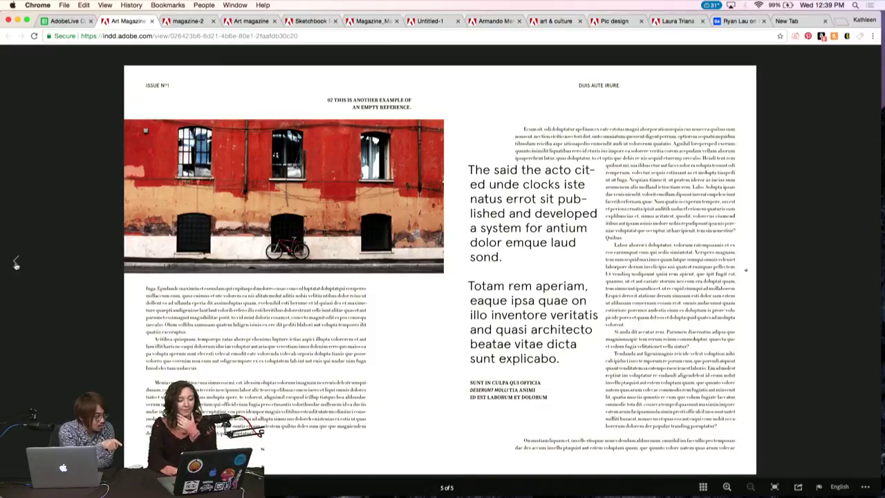
left_click(17, 264)
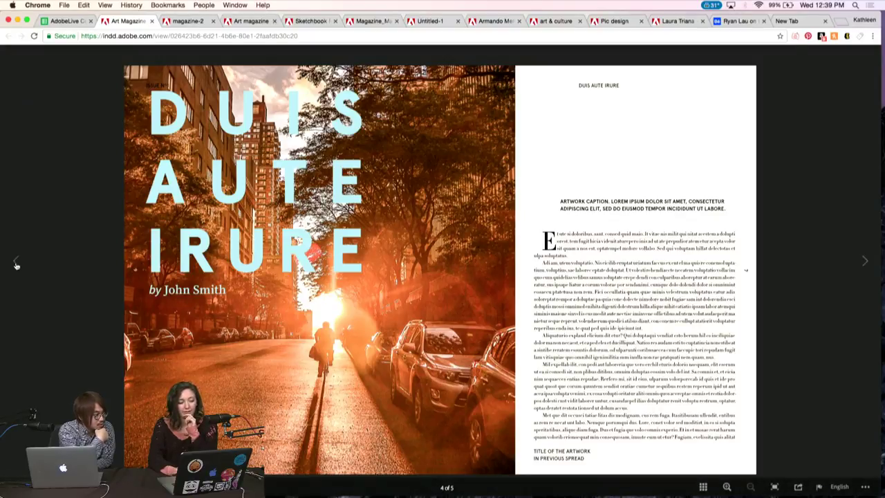
left_click(16, 260)
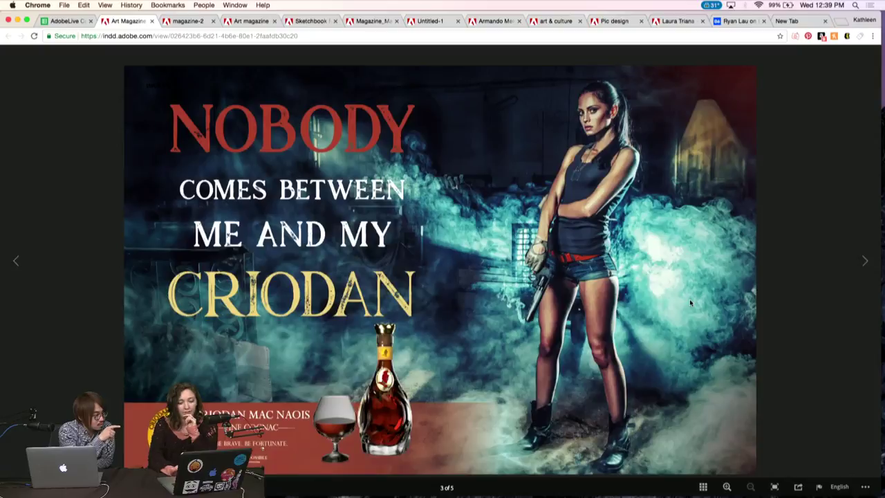
left_click(865, 260)
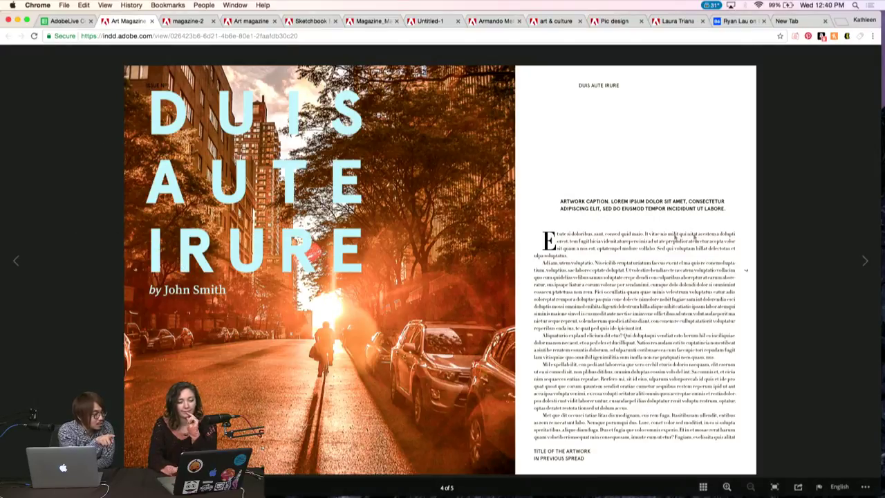
left_click(868, 261)
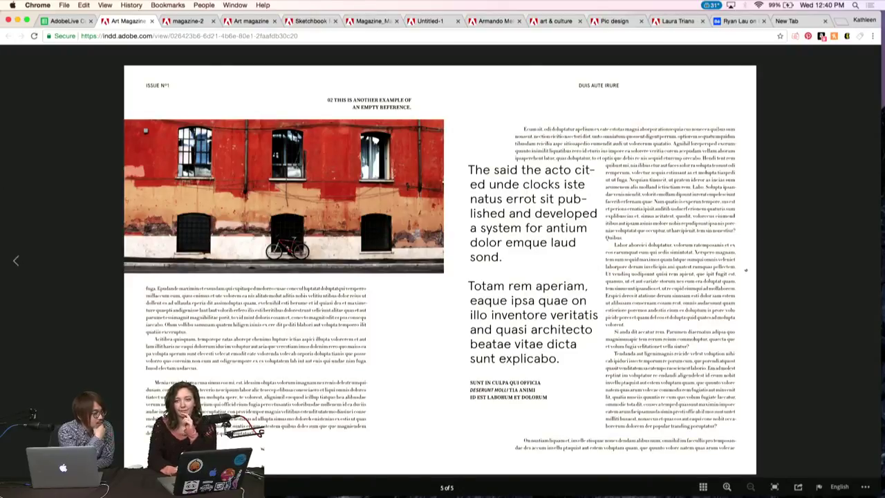
left_click(15, 263)
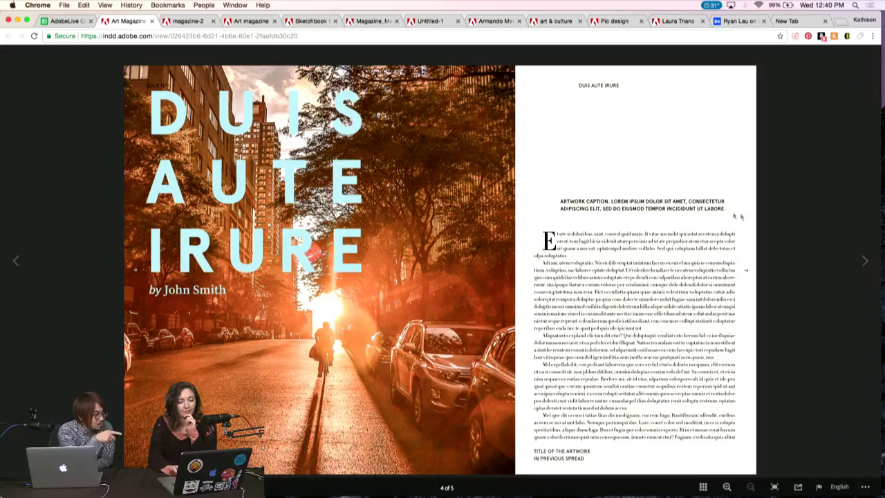
left_click(864, 264)
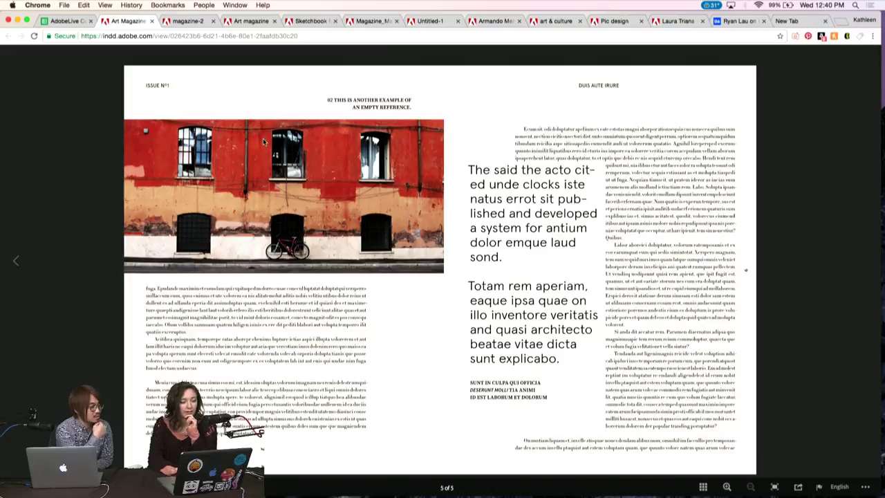
Page APEX back to its contents spread, then switch to magazine-2.
left_click(14, 270)
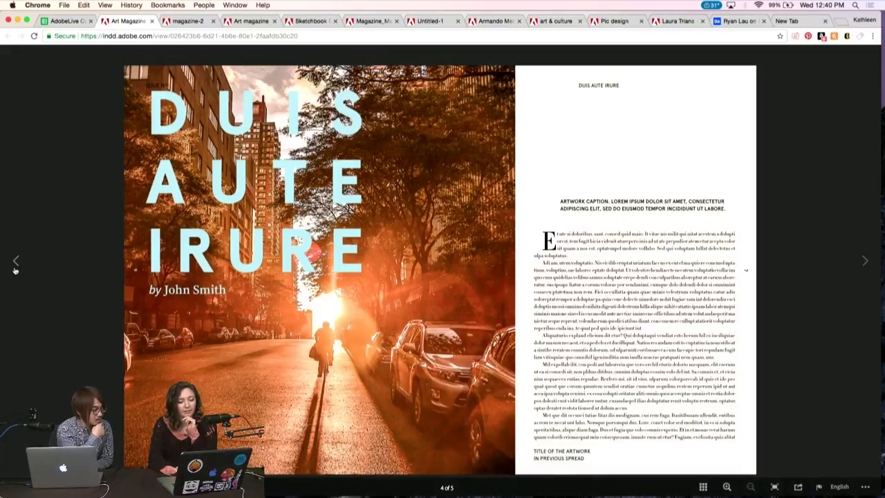
left_click(14, 271)
left_click(14, 271)
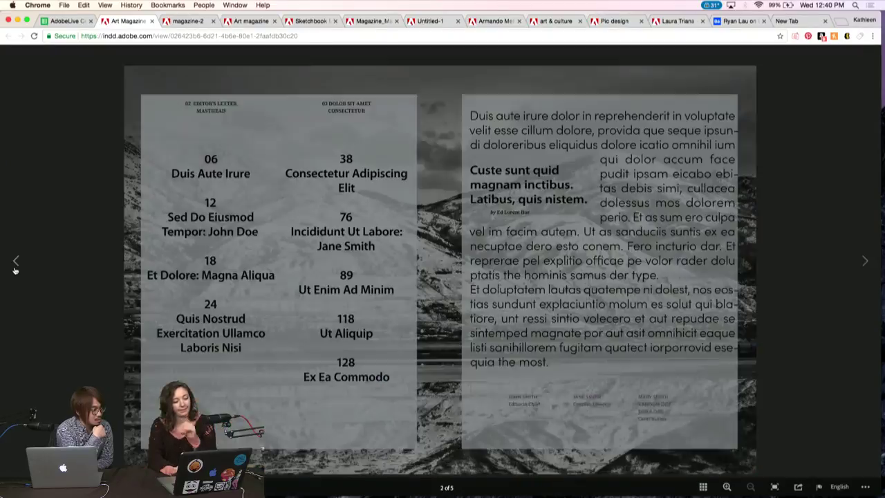
key("super+alt+Right")
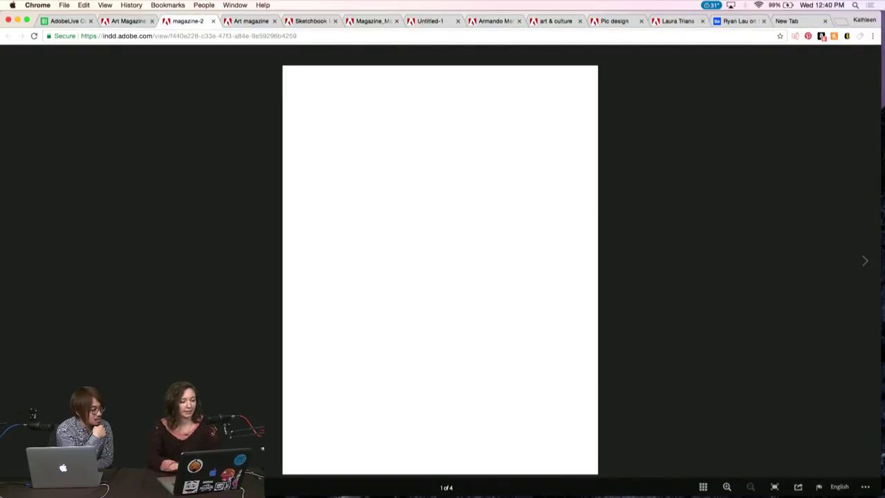
Browse magazine-2 through LOREM IPSUM DOLOR SIT and EIUSMOD TEMPO to the final clothes-rack spread.
left_click(868, 261)
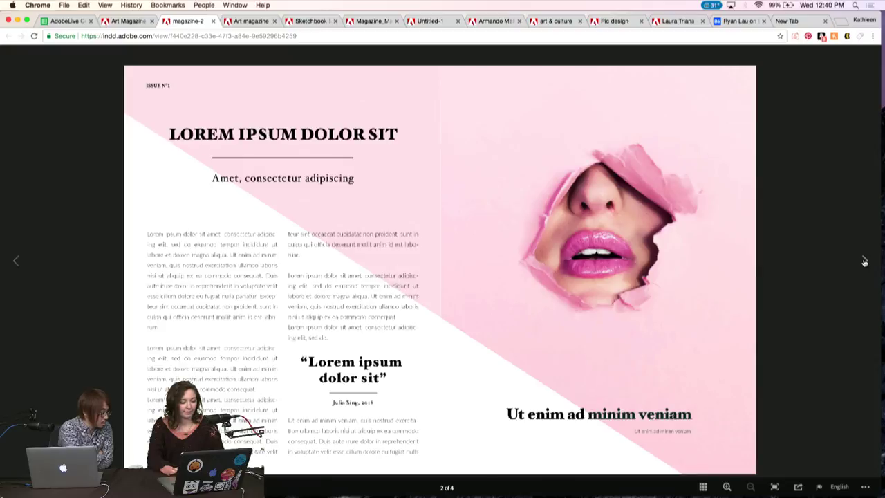
left_click(865, 261)
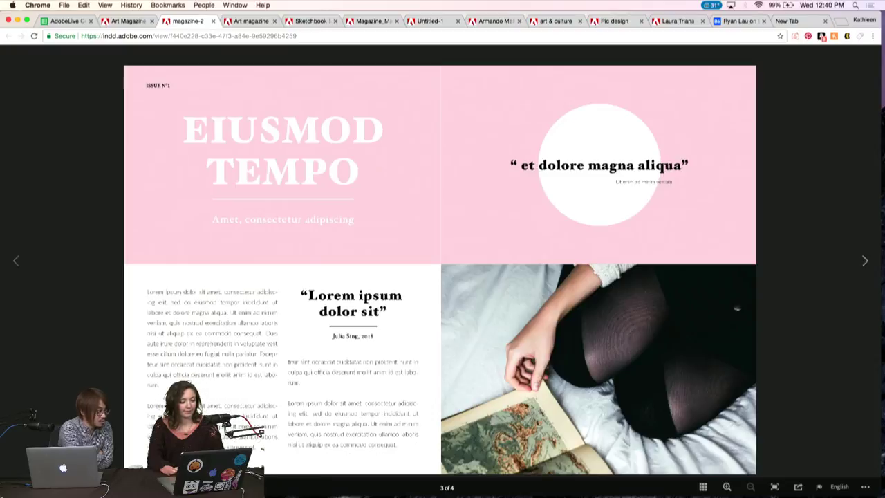
left_click(16, 262)
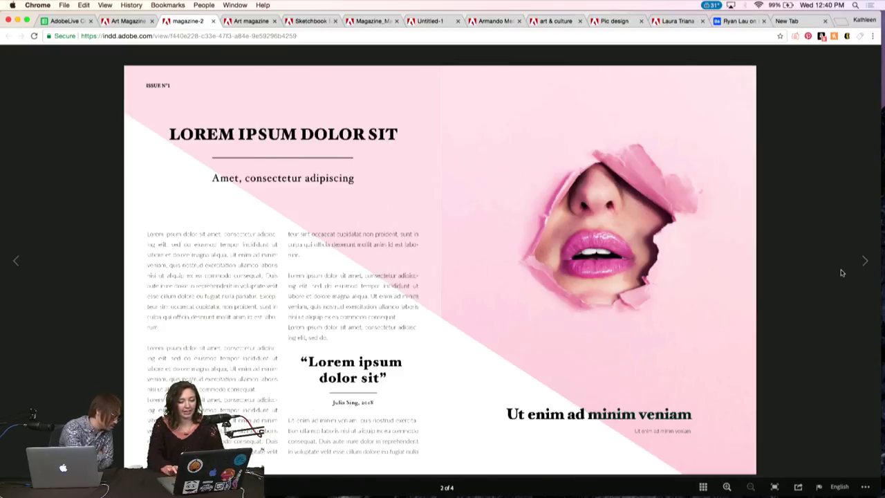
left_click(866, 262)
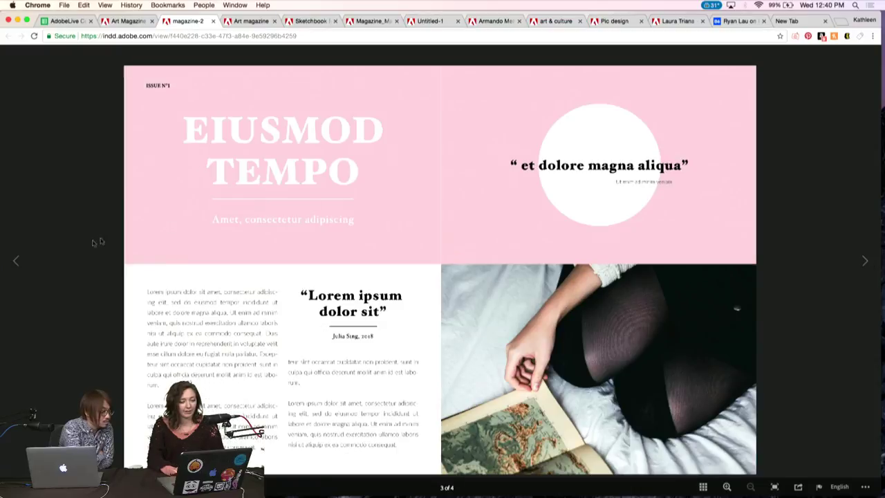
left_click(18, 261)
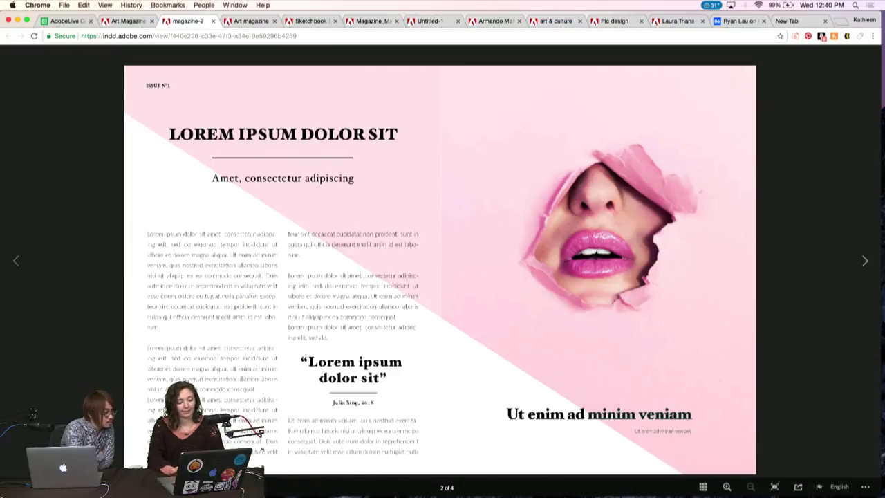
left_click(865, 261)
left_click(865, 260)
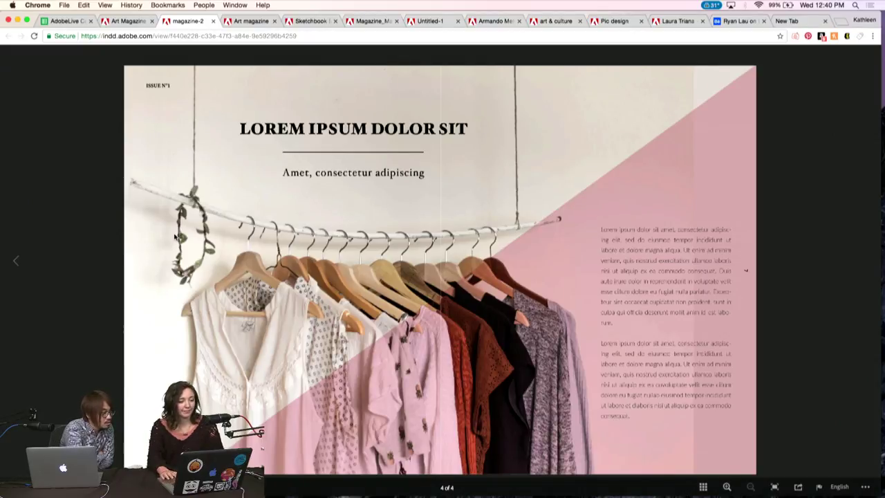
key("ctrl+Tab")
Page the Art magazine from its cover through the design story and fish illustration to blank page 6.
mouse_move(12, 262)
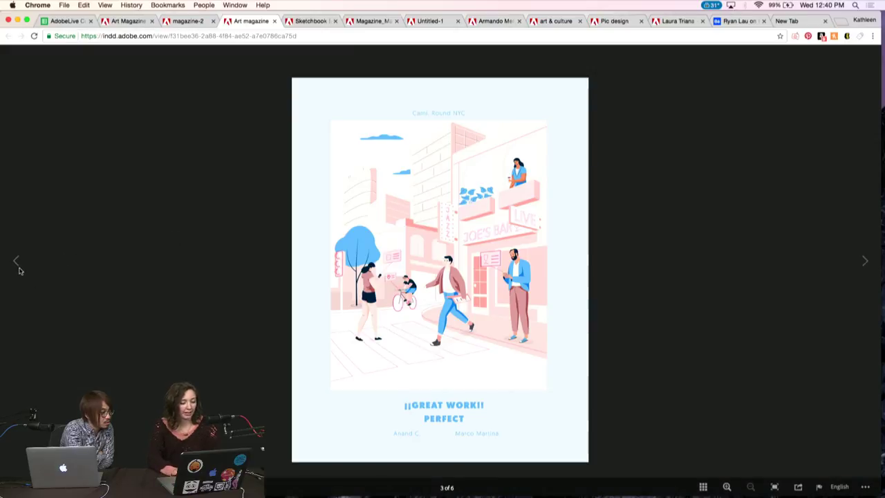
left_click(12, 262)
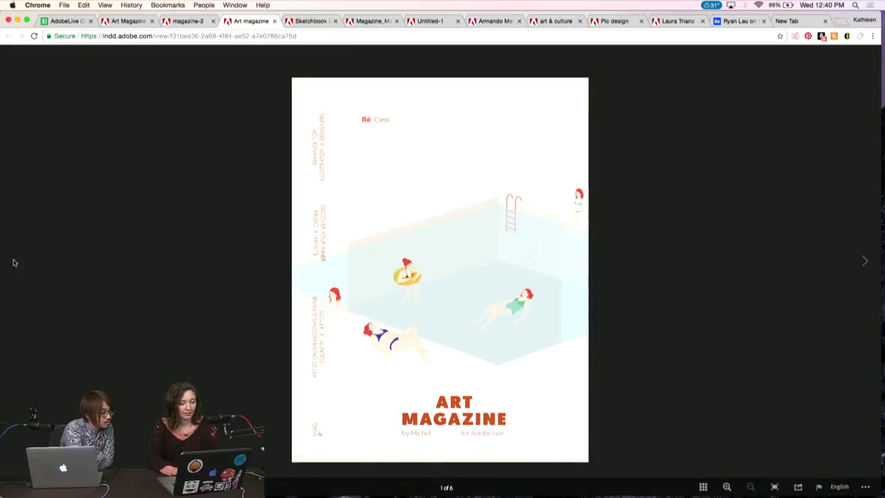
left_click(865, 262)
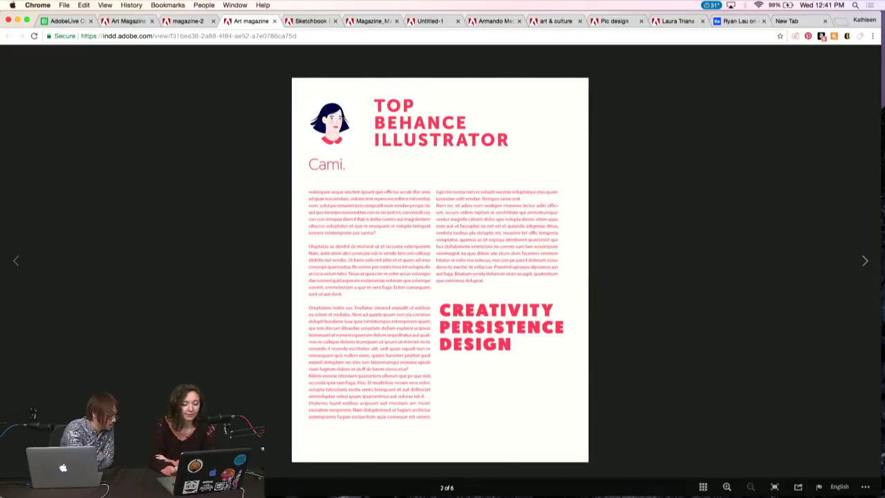
left_click(866, 263)
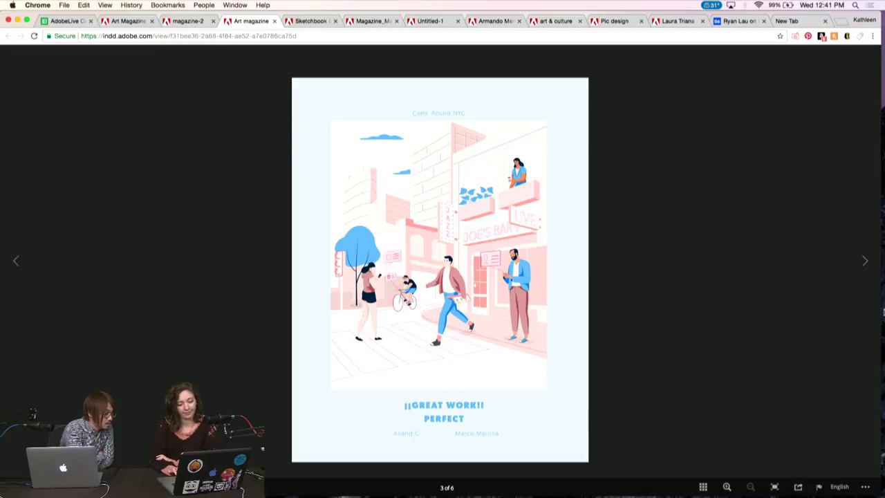
left_click(865, 262)
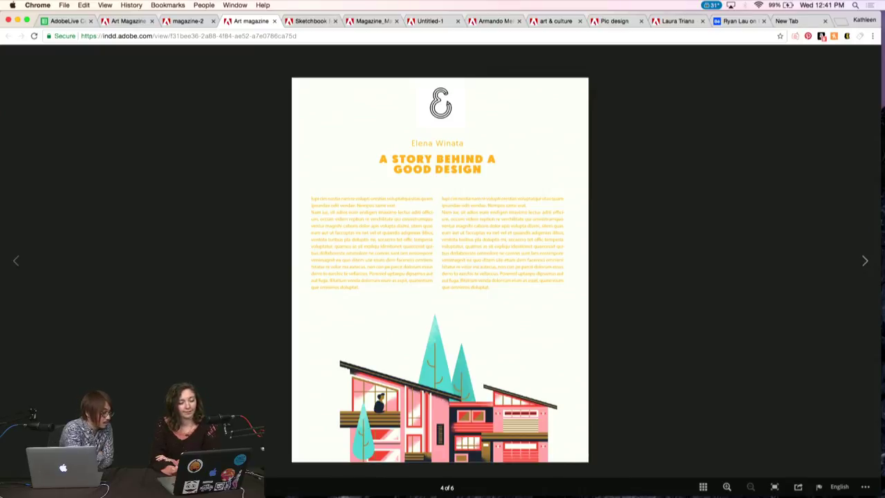
key("Right")
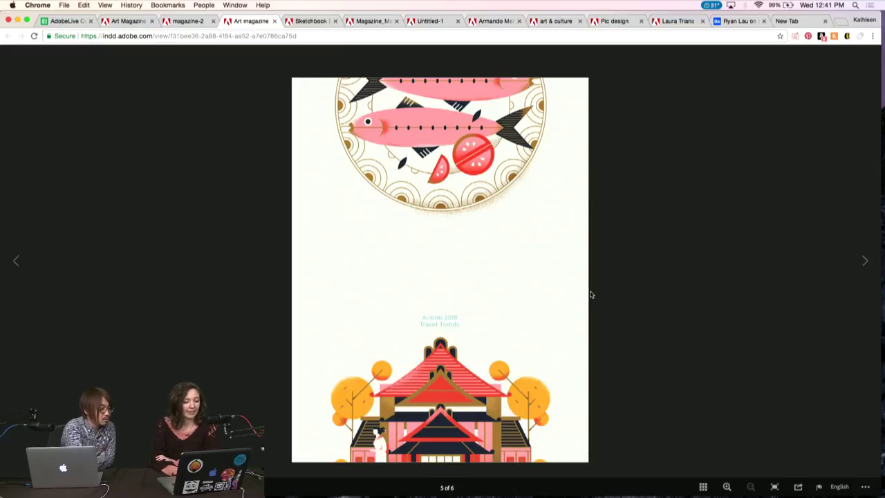
left_click(865, 261)
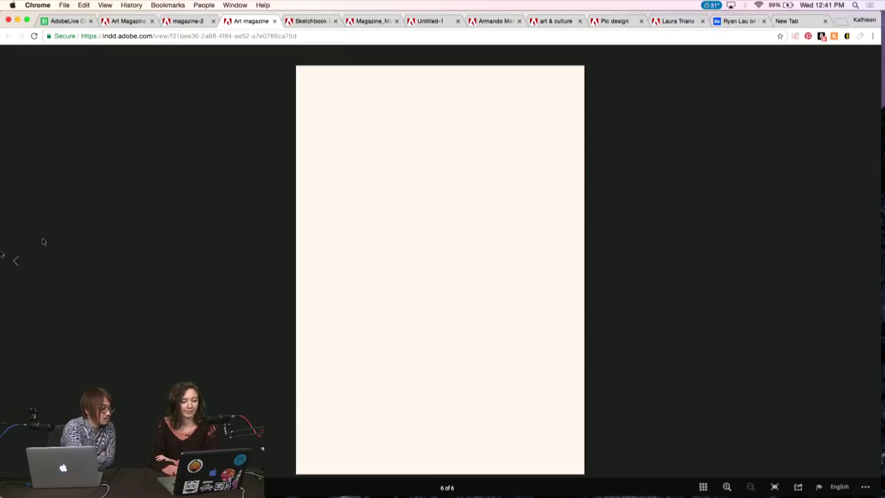
Page the Art magazine back from page 6 to page 2.
left_click(16, 262)
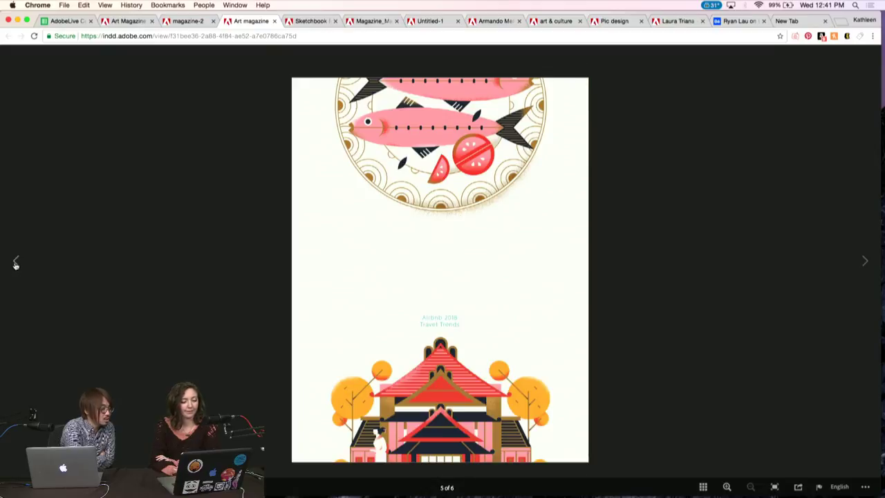
left_click(15, 262)
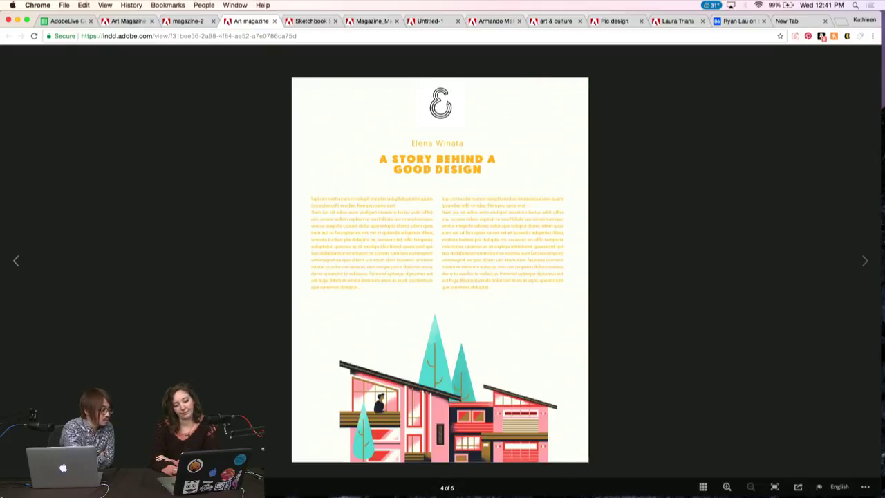
left_click(16, 263)
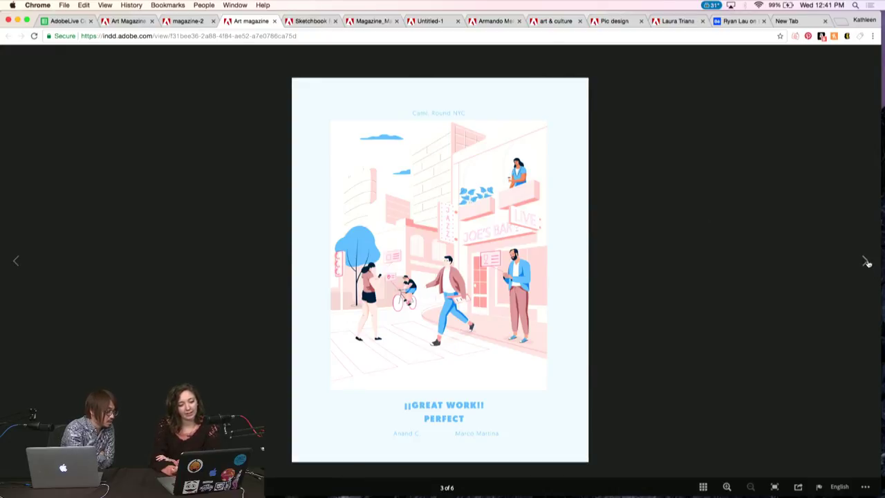
left_click(17, 261)
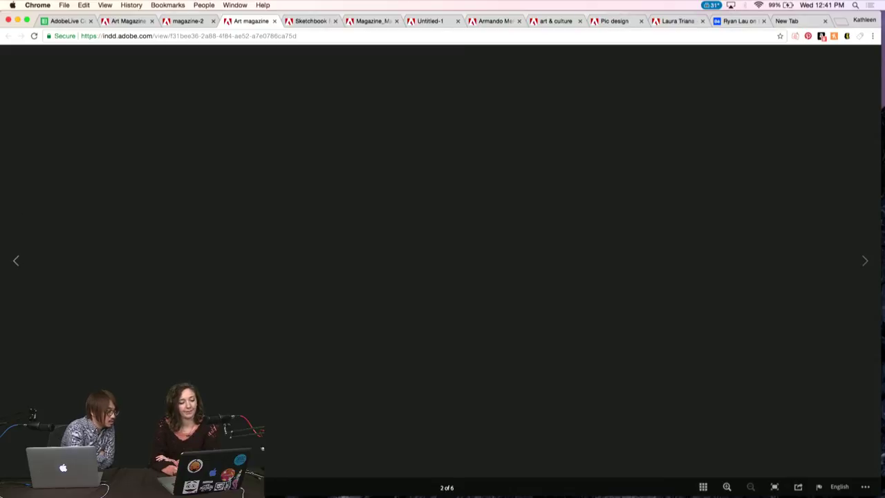
Return the Art magazine to its cover before going back to InDesign.
left_click(17, 261)
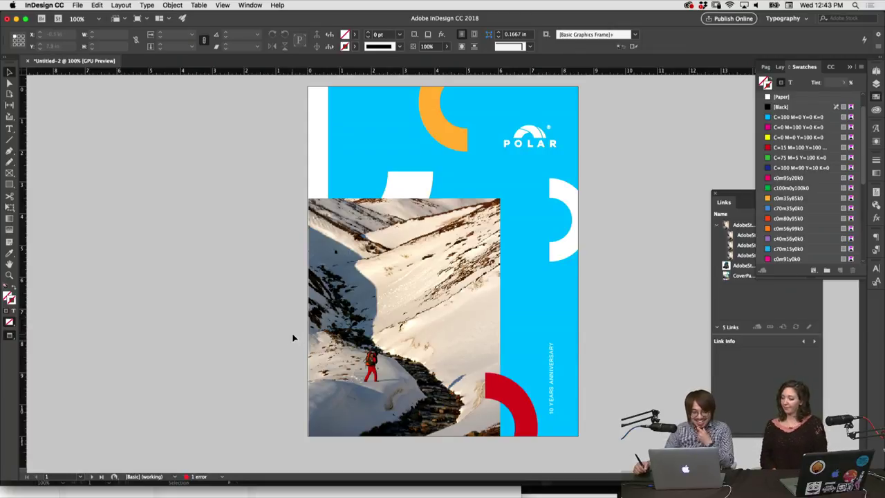
Scroll to the POLAR cover and inspect the mountain photo frame.
scroll(296, 336, "down", 10)
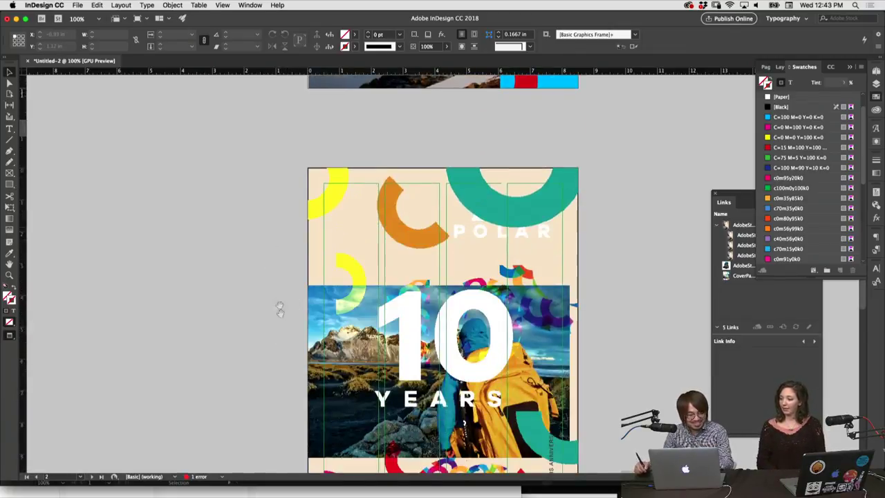
scroll(280, 309, "down", 15)
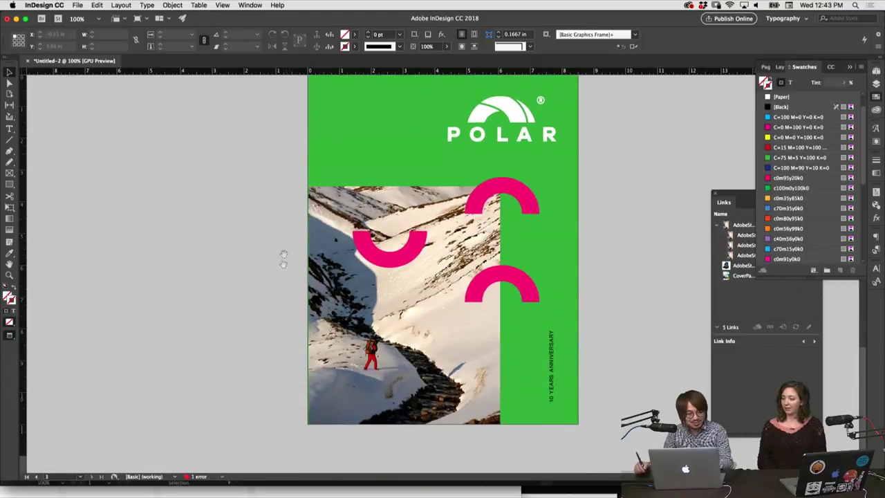
scroll(284, 256, "up", 15)
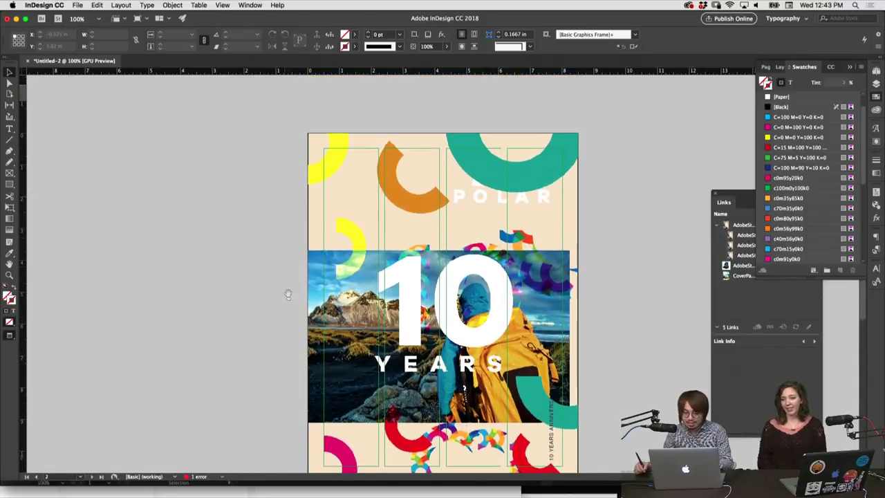
scroll(288, 294, "down", 2)
scroll(286, 263, "up", 2)
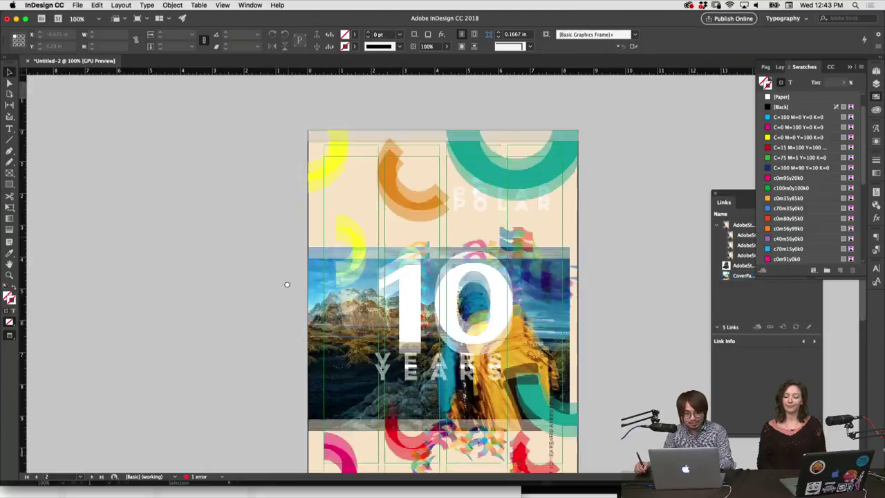
scroll(287, 285, "up", 15)
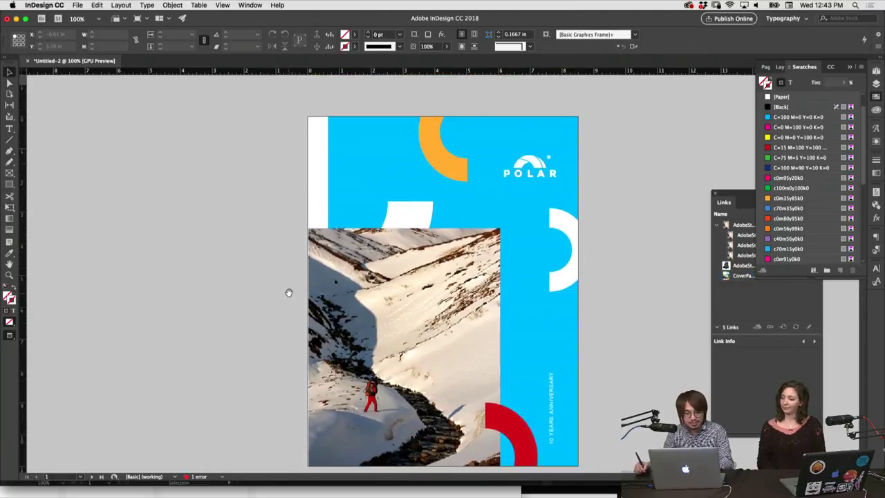
scroll(289, 292, "down", 2)
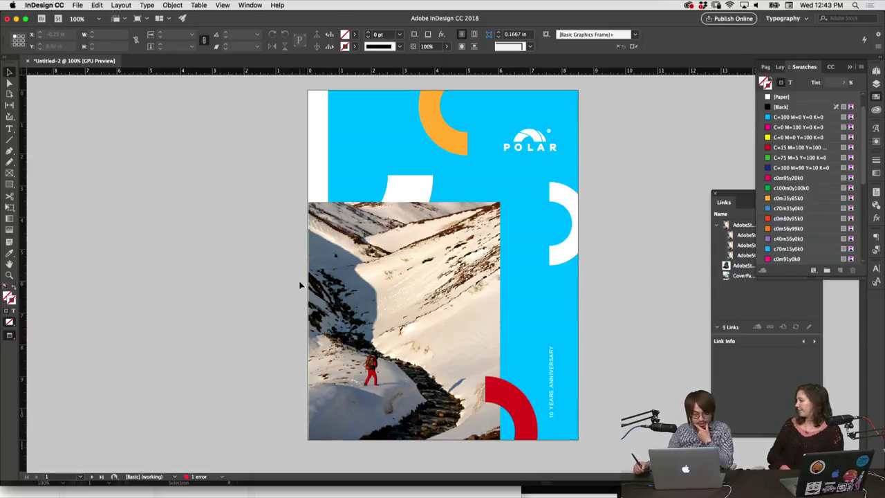
left_click(310, 294)
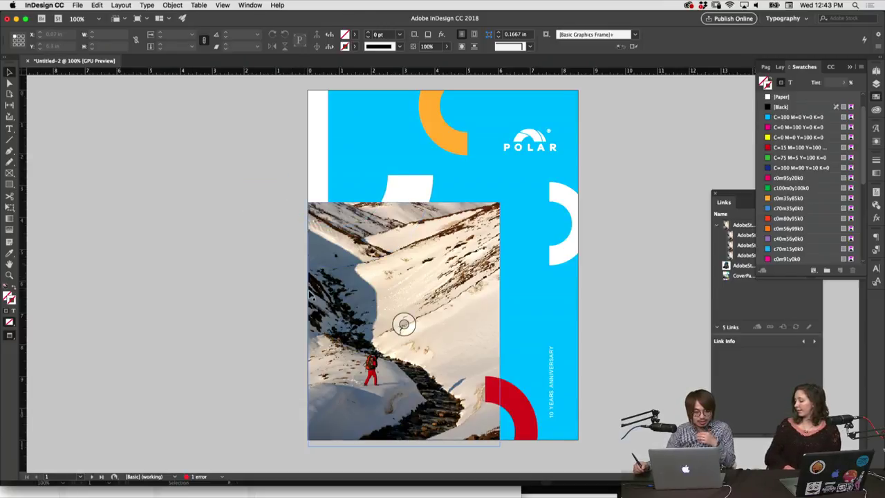
left_click(306, 291)
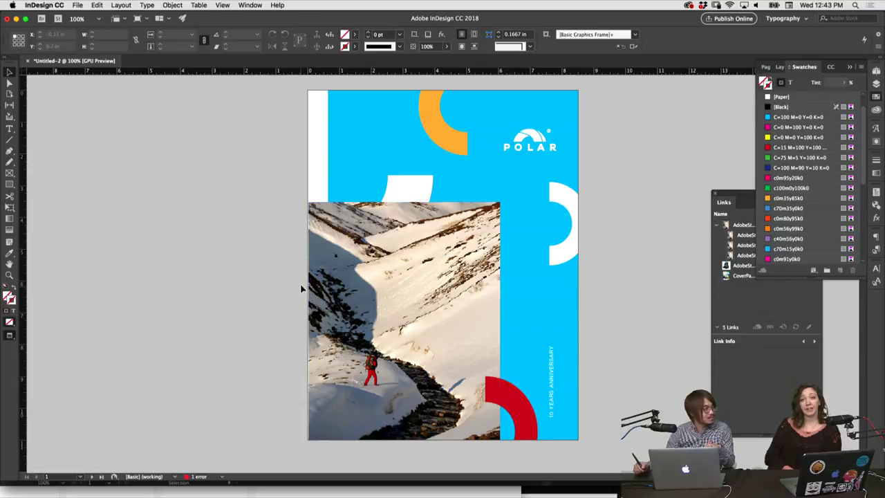
Stretch the cyan background frame leftward to the page edge, removing the white strip.
left_click(339, 185)
left_click_drag(328, 266, 308, 269)
left_click(283, 299)
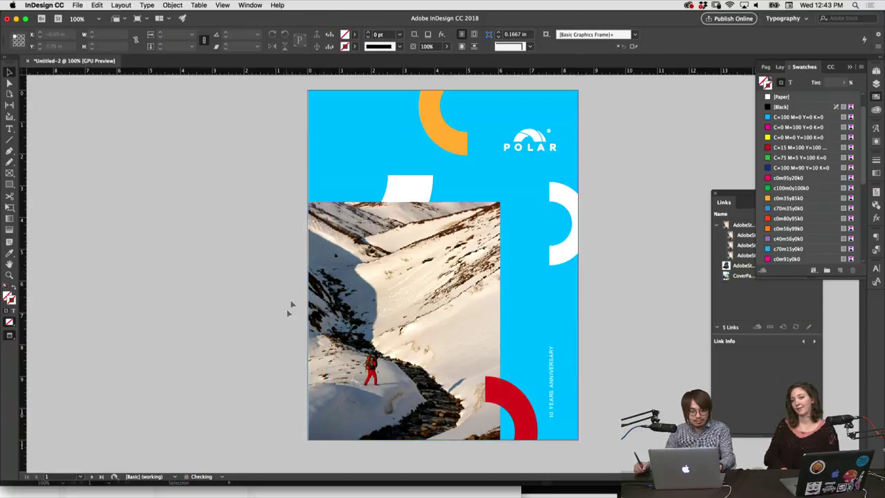
left_click(388, 196)
left_click(281, 320)
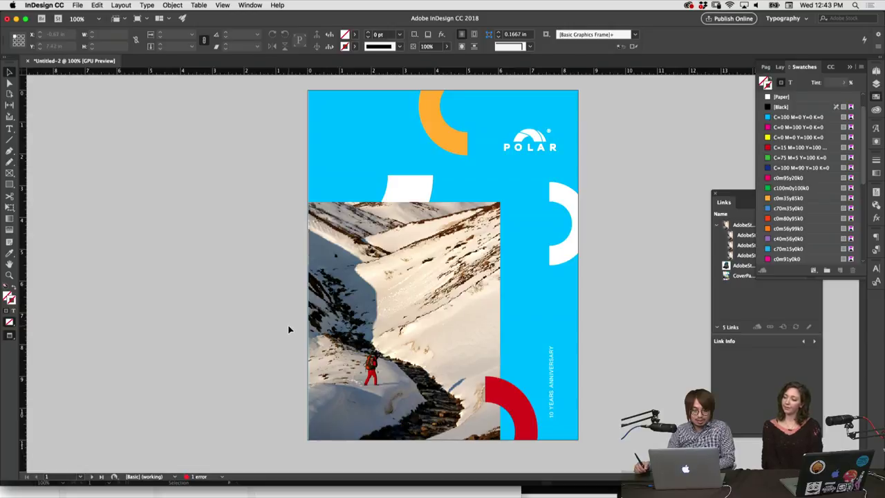
Bring the white arc in front of the photo, send the red arc behind, and nudge it up.
left_click(397, 191)
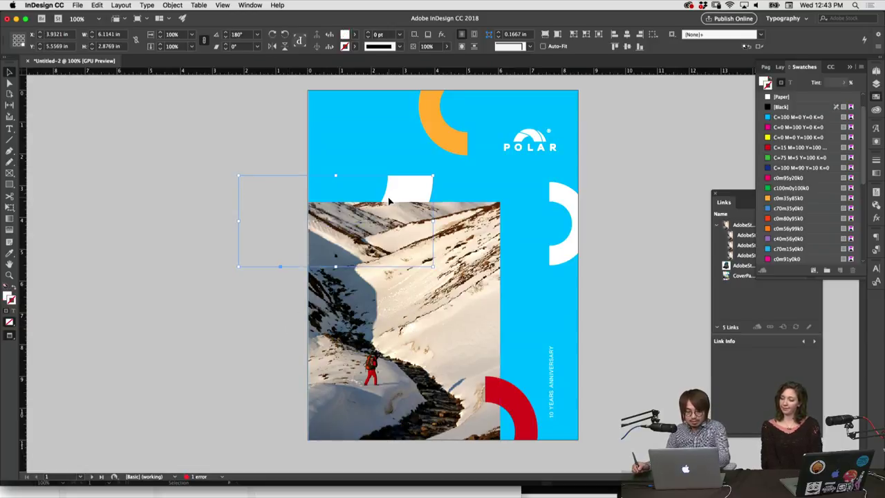
key("super+shift+bracketright")
left_click(275, 313)
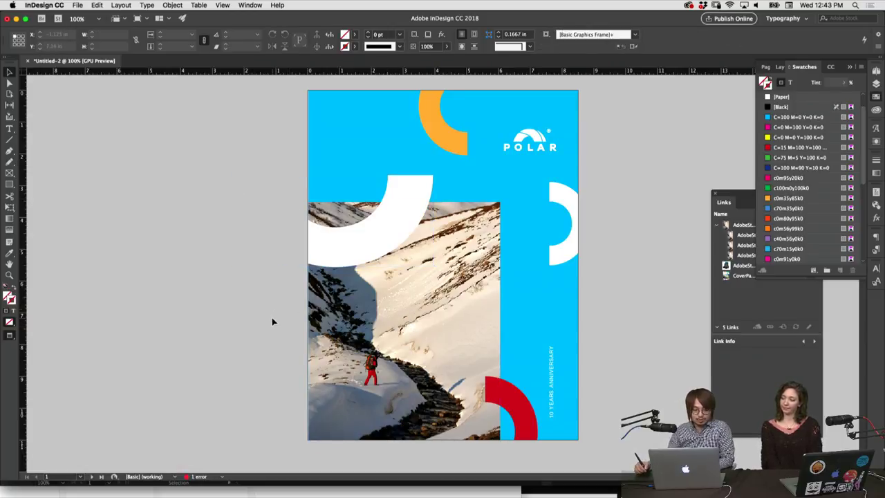
left_click(538, 439)
key("super+bracketleft")
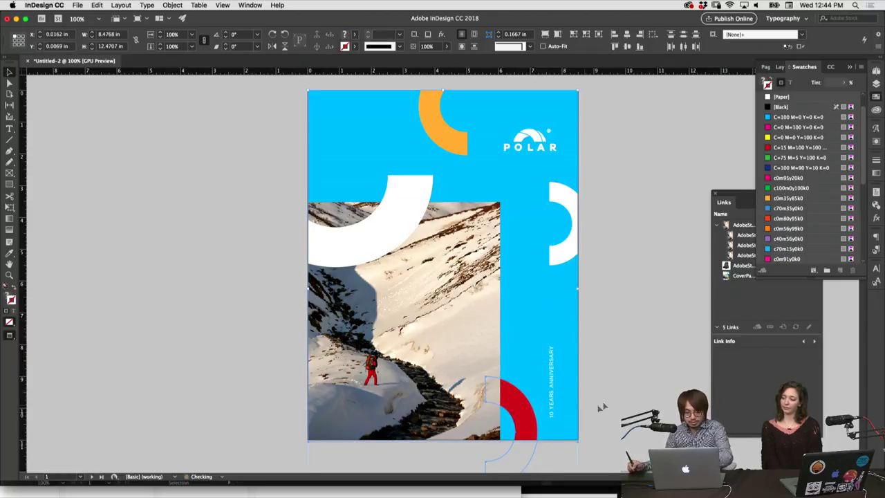
left_click(600, 395)
left_click_drag(527, 418, 527, 413)
left_click(615, 371)
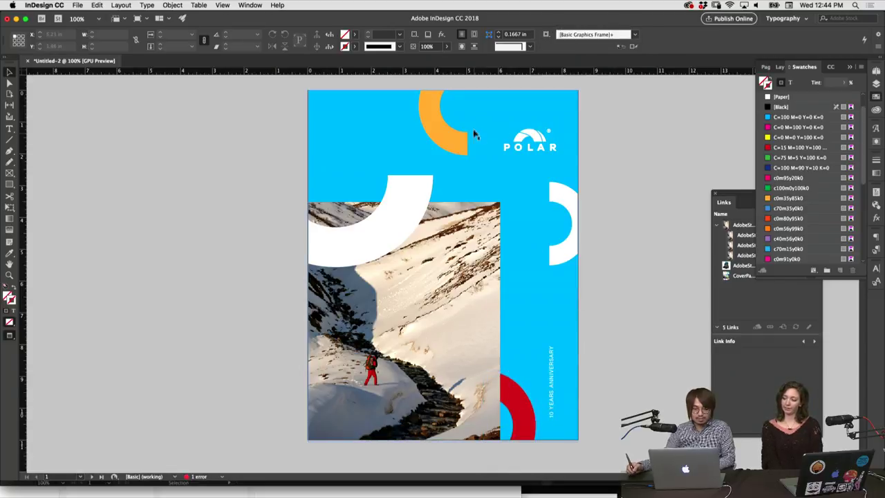
Delete the right-edge white arc and the orange arc, and shift the top white arc up.
left_click_drag(462, 147, 469, 144)
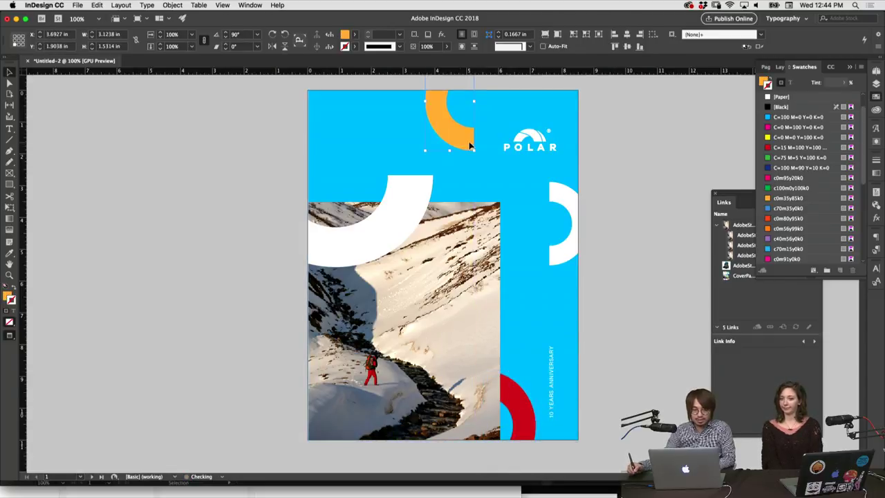
left_click_drag(561, 198, 583, 233)
key("Delete")
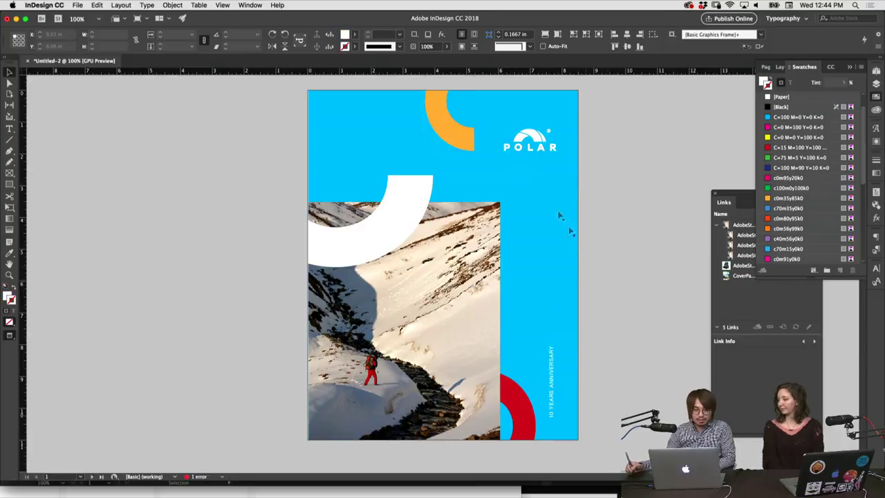
left_click_drag(469, 145, 257, 134)
key("Delete")
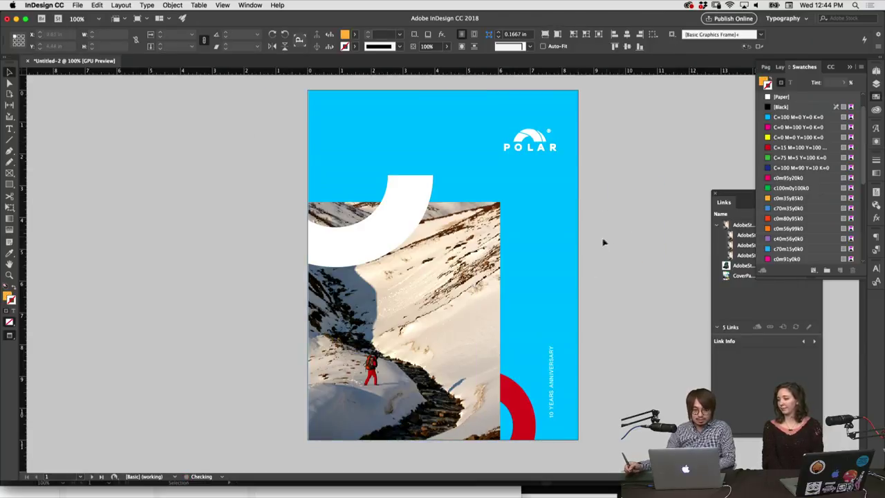
left_click_drag(417, 201, 417, 182)
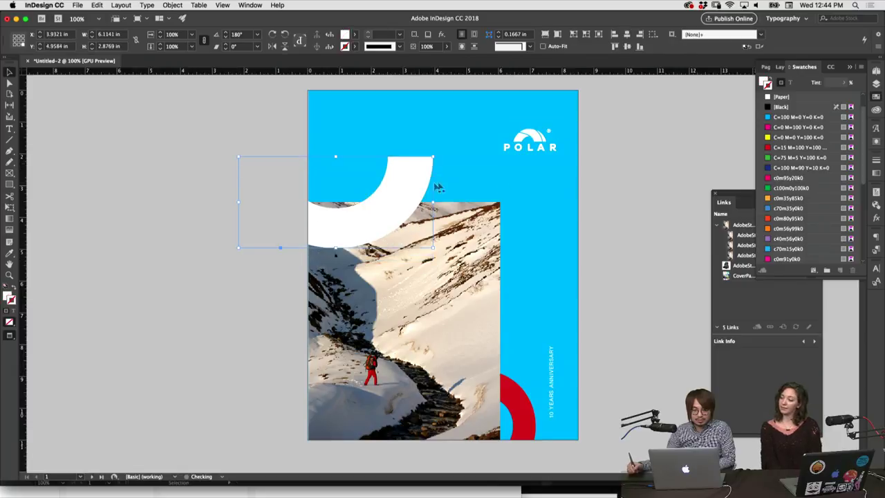
left_click(612, 203)
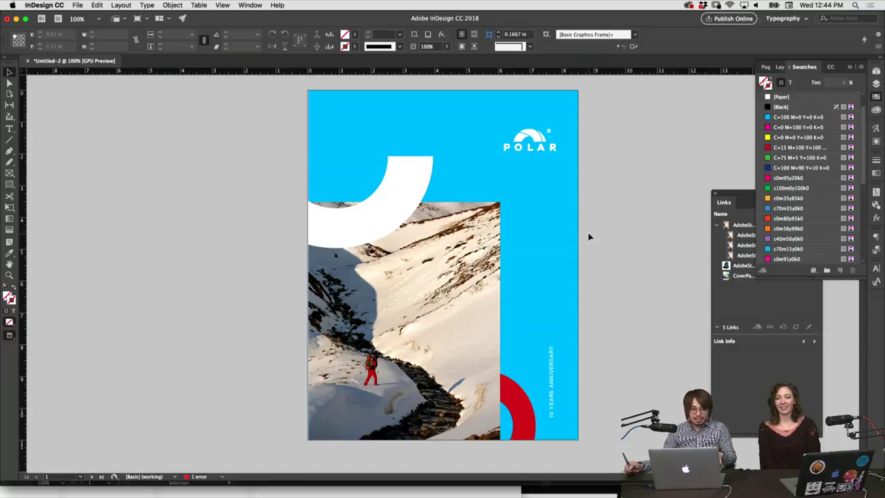
Adjust the top white arc, then undo the moves to bring the red arc back.
left_click(389, 219)
left_click_drag(389, 218, 383, 215)
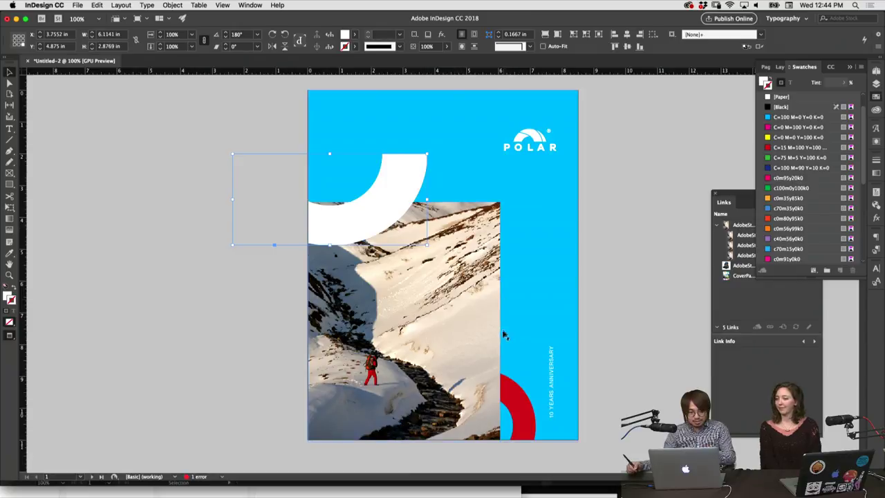
left_click_drag(515, 399, 628, 362)
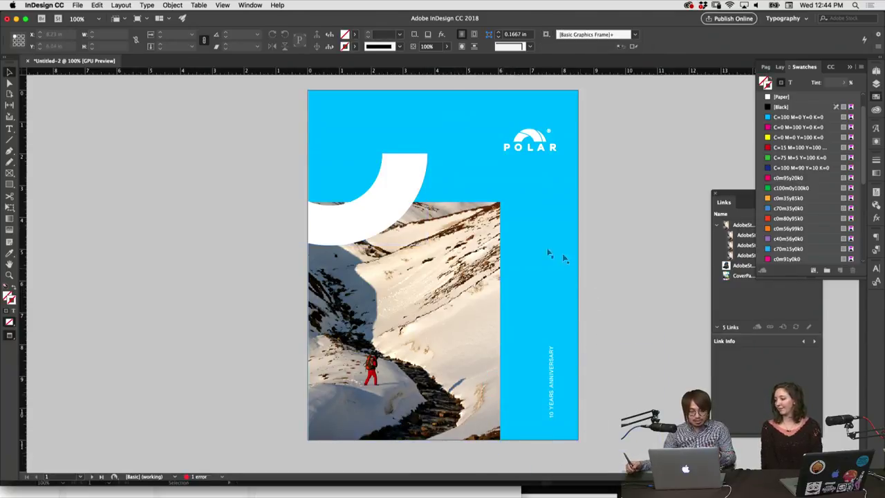
mouse_move(389, 214)
left_mouse_down()
mouse_move(387, 225)
mouse_move(413, 218)
mouse_move(417, 208)
mouse_move(416, 216)
mouse_move(384, 218)
left_mouse_up()
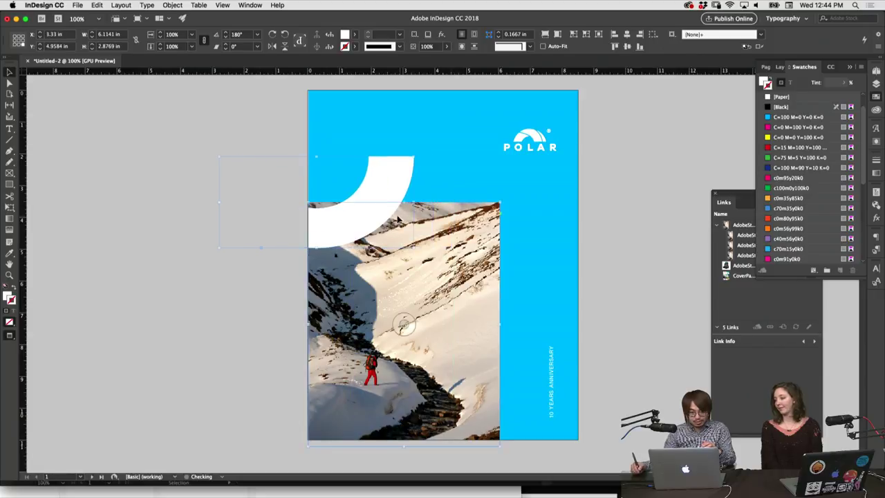
left_click(391, 320)
left_click(609, 274)
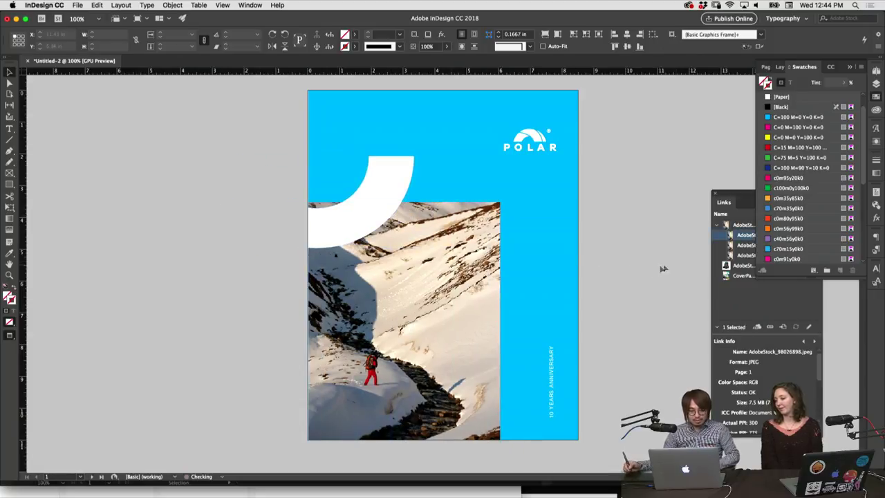
key("ctrl+z")
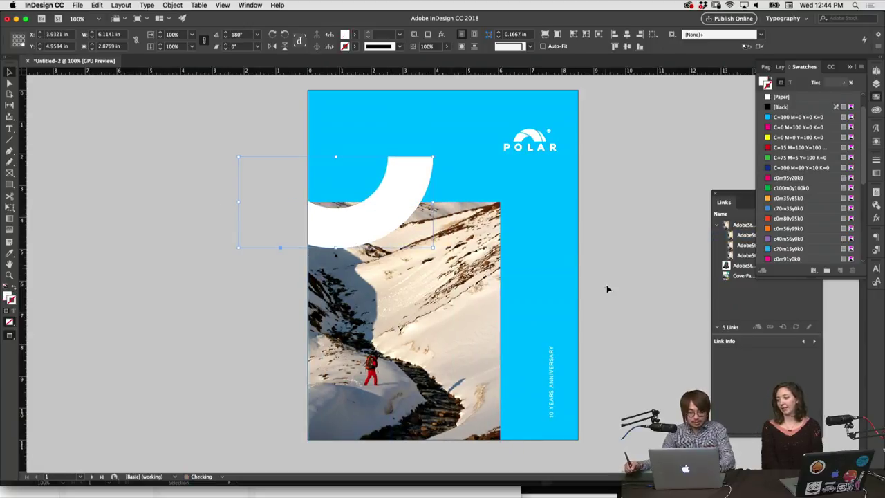
key("ctrl+z")
key("ctrl+z")
key("ctrl+z")
key("ctrl+z")
key("ctrl+z")
key("ctrl+z")
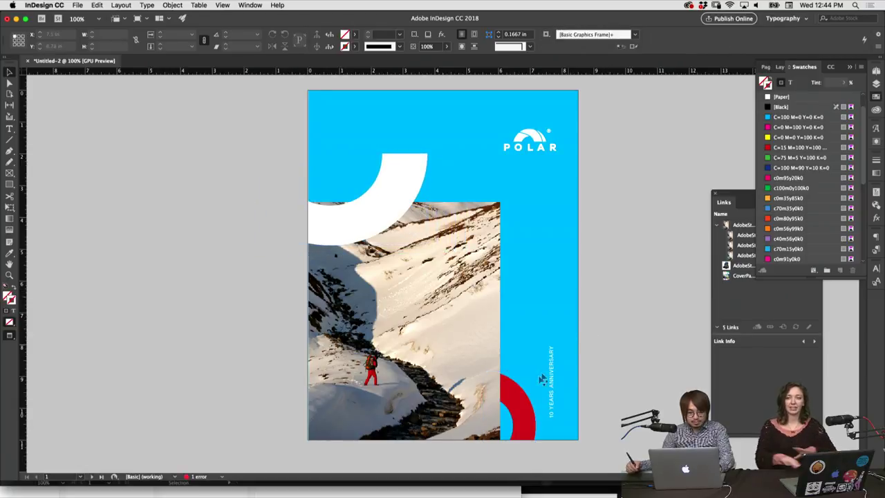
key("ctrl+z")
Fill the bottom red arc with the [Paper] swatch and shift it slightly down.
left_click(514, 411)
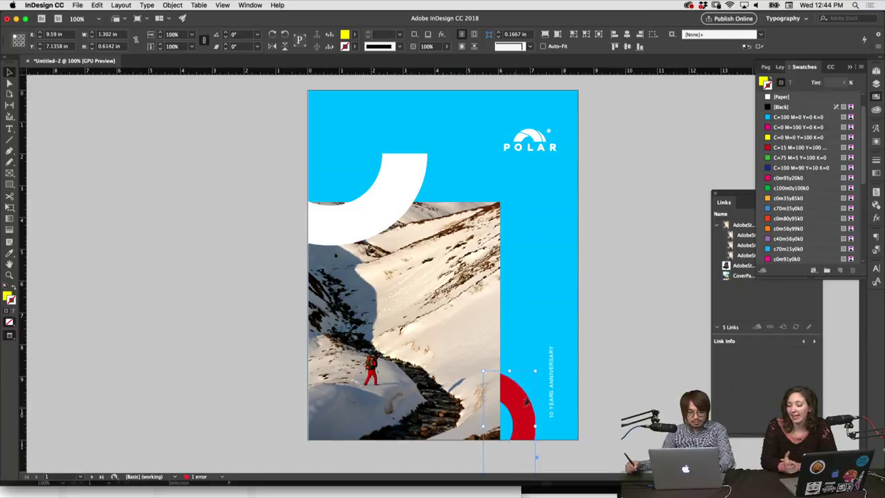
left_click(769, 98)
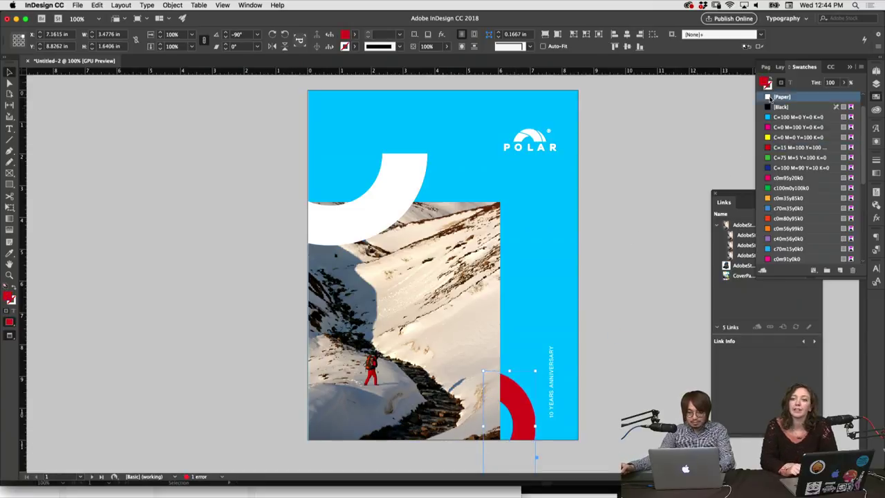
left_click(612, 352)
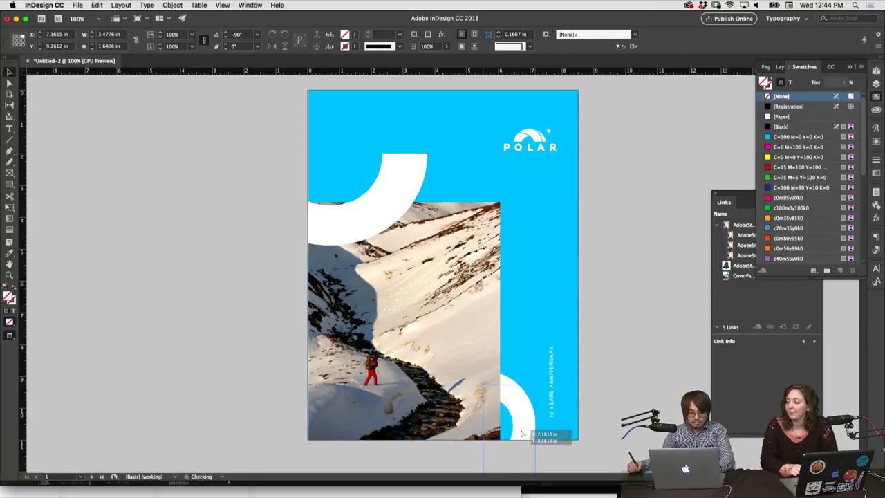
left_click_drag(524, 418, 525, 437)
left_click(613, 416)
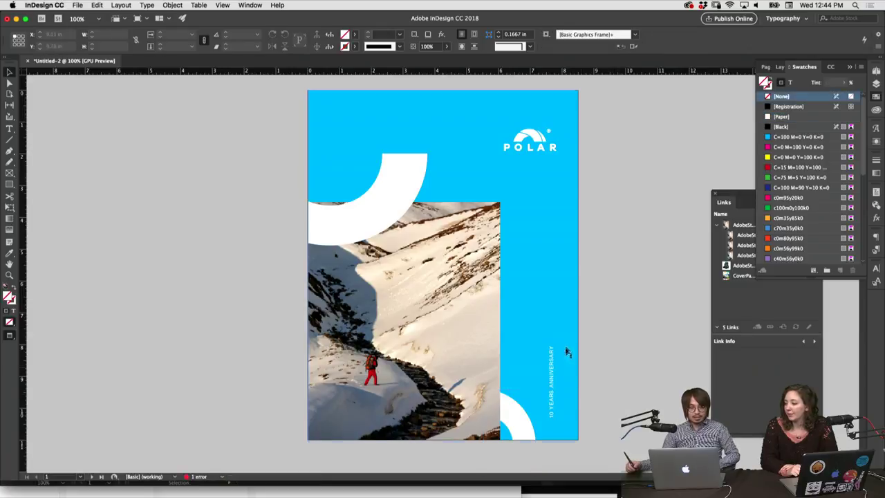
Undo a trial reposition of the top white arc and bring the Finder window forward.
left_click_drag(409, 191, 470, 182)
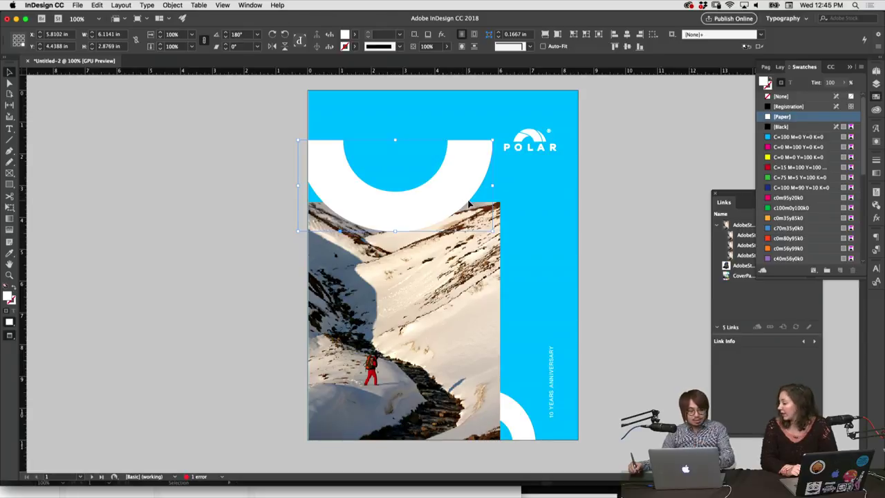
key("super+z")
key("super+z")
key("super+z")
key("super+z")
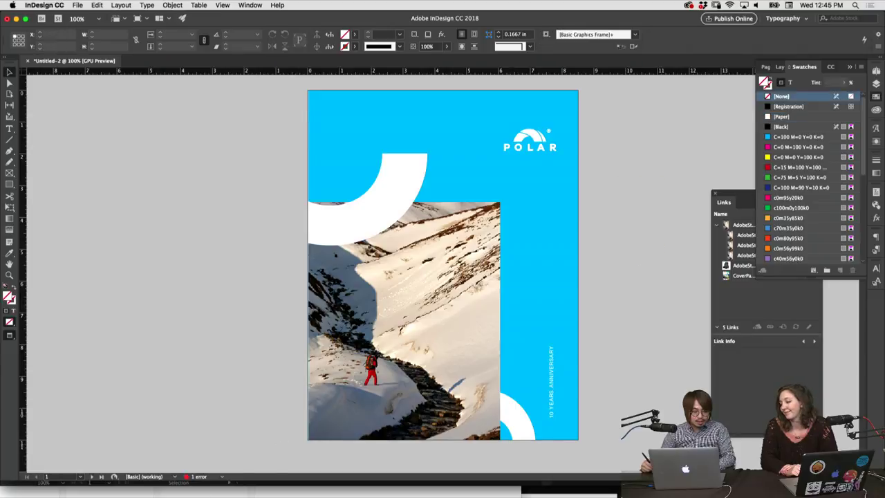
left_click(154, 492)
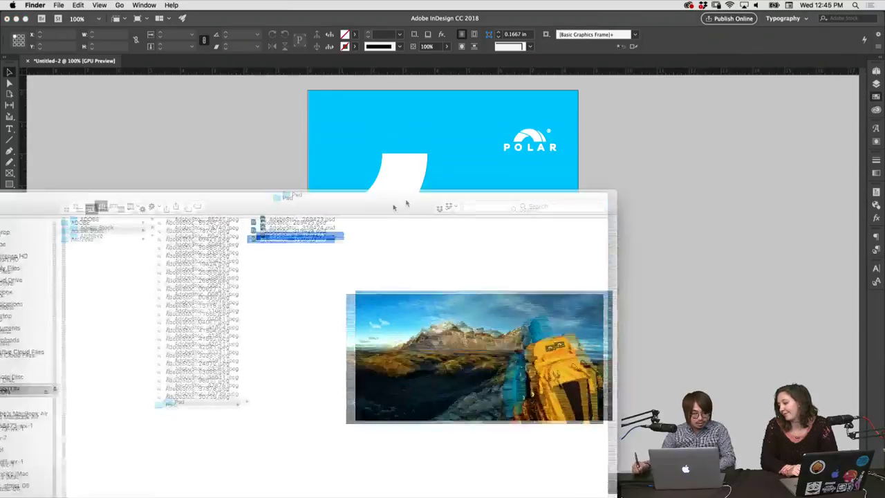
Preview the portrait AdobeStock_69319424.psd in Finder's Psd folder, then hide Finder to return to InDesign.
left_click(330, 226)
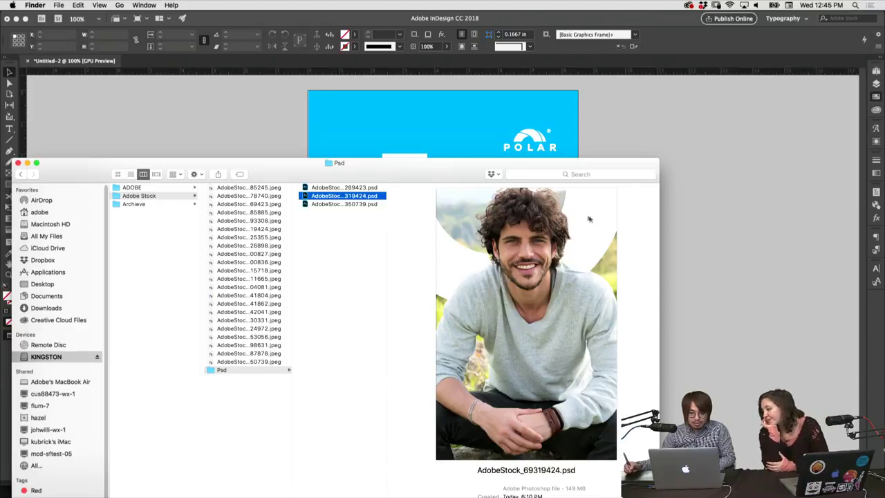
left_click_drag(544, 166, 569, 159)
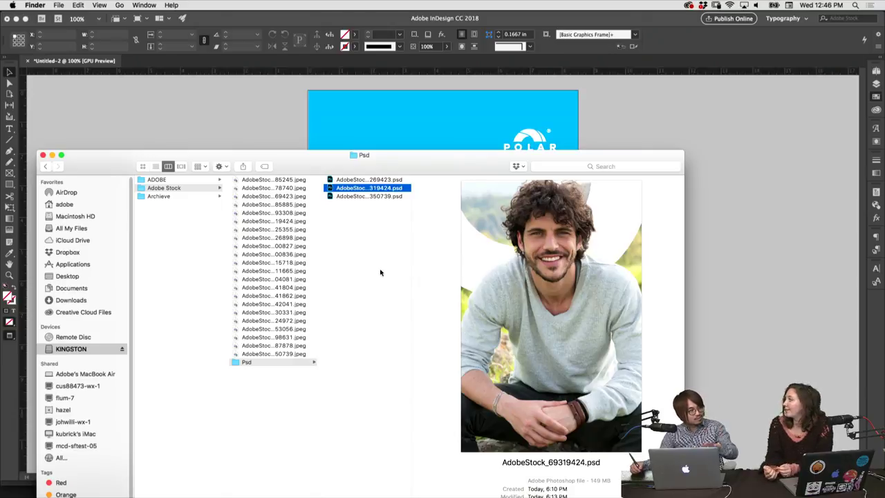
left_click(387, 250)
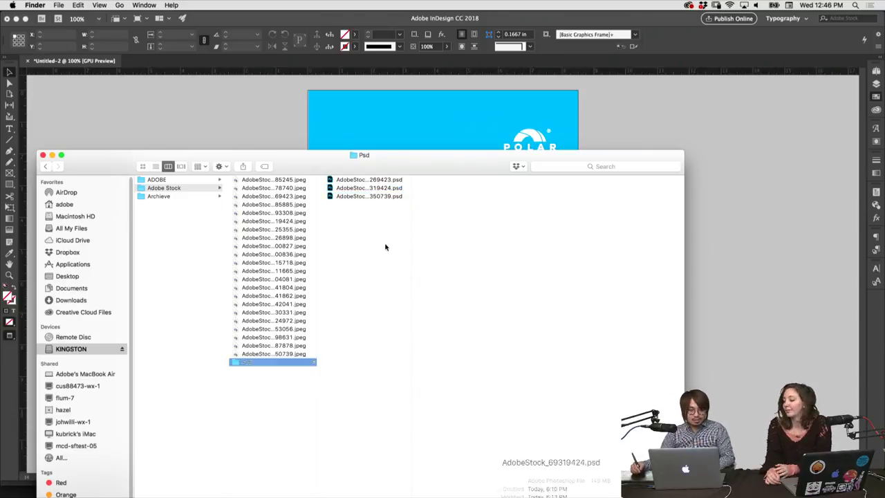
left_click(393, 190)
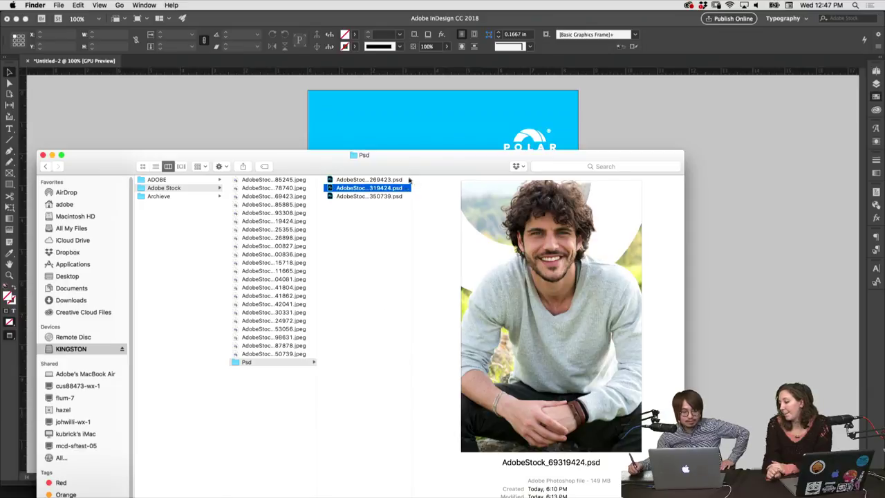
left_click_drag(424, 168, 459, 156)
key("super+Tab")
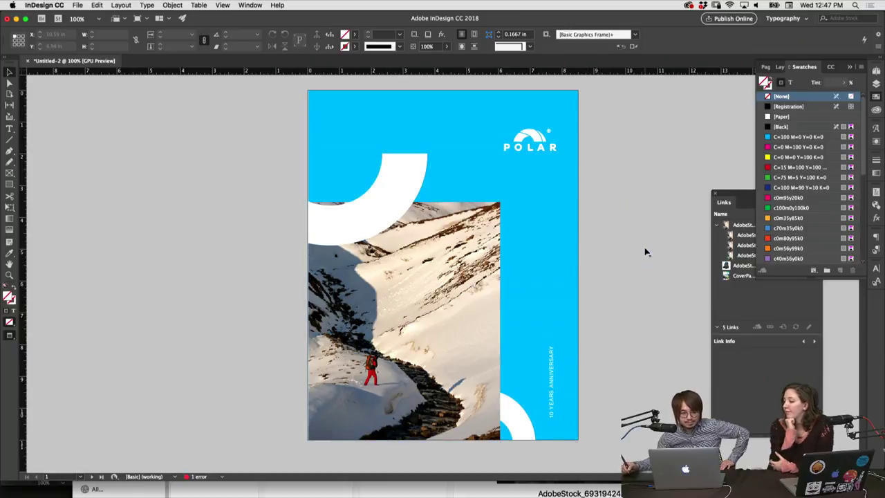
Clear the selection on the Polar cover and bring up the Pages panel.
left_click_drag(662, 183, 622, 270)
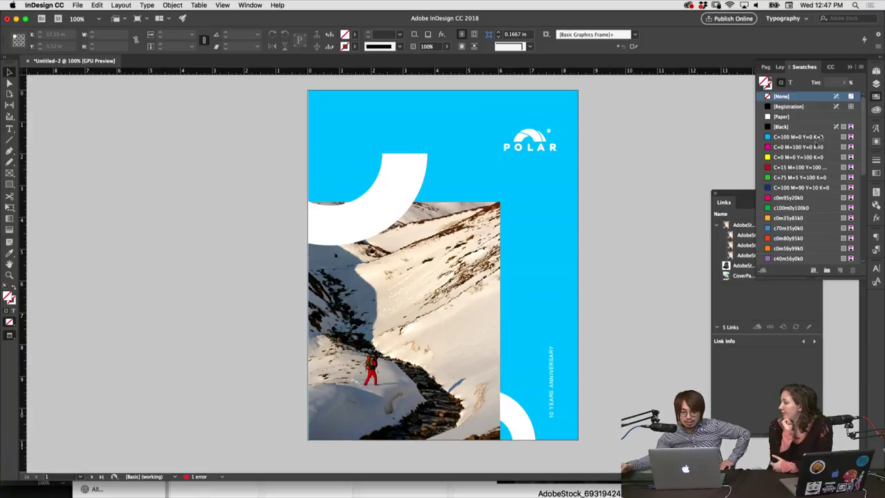
left_click(875, 71)
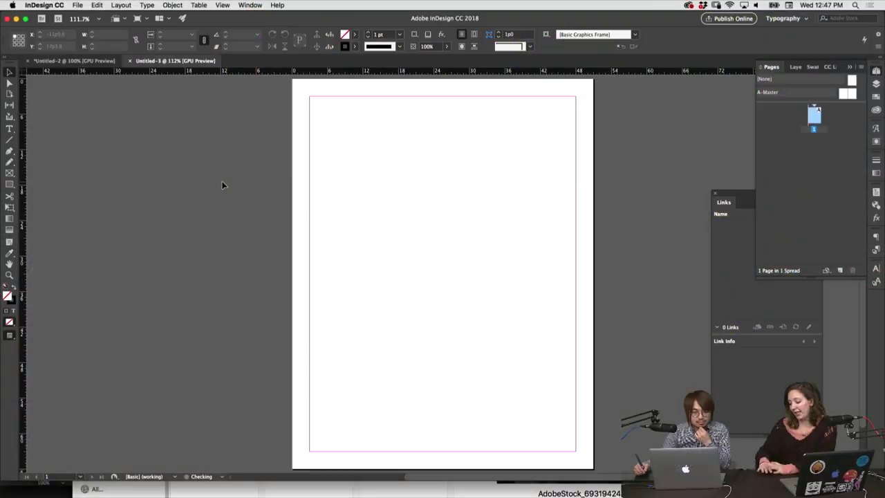
Look through the File > New document options without choosing any.
left_click(78, 6)
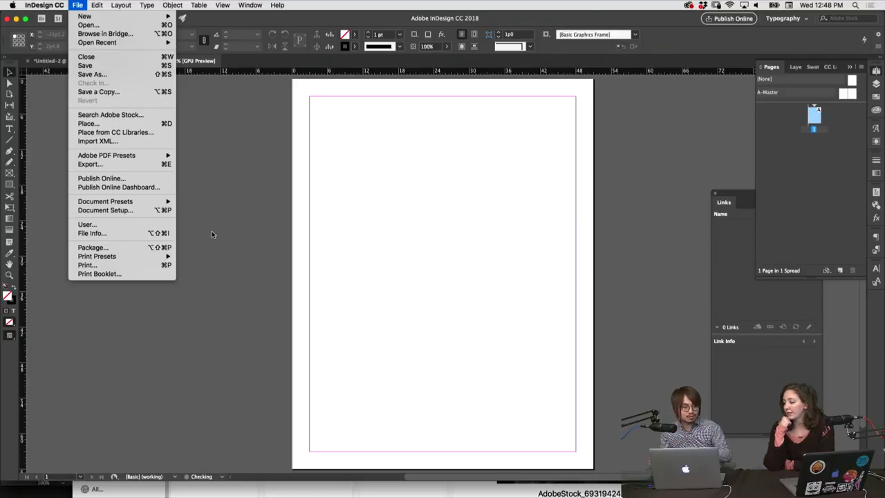
left_click(237, 151)
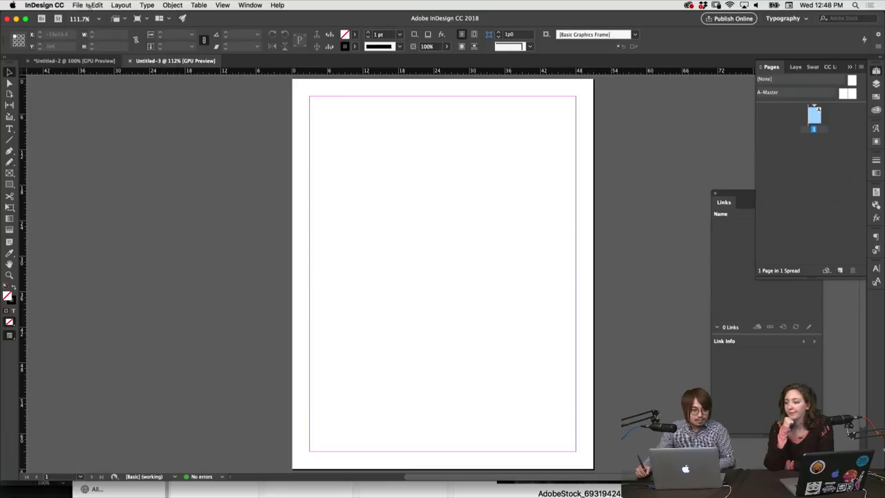
left_click(85, 5)
left_click(222, 130)
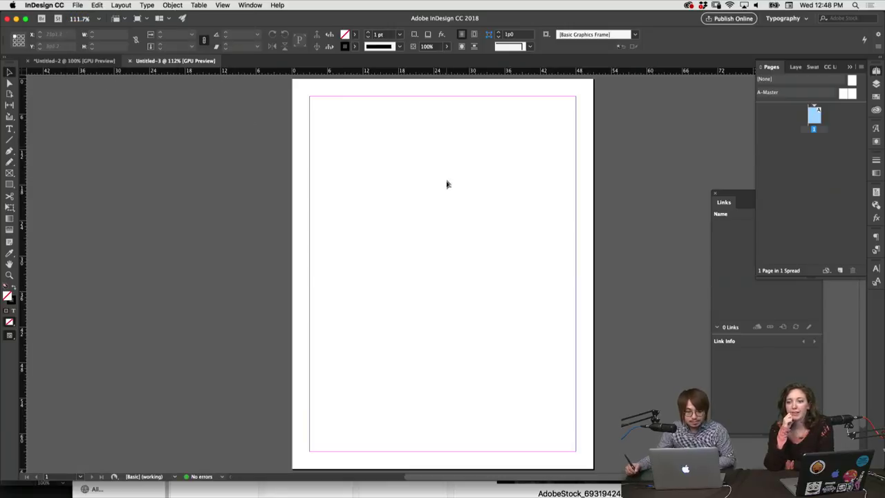
Add an A-Master two-page spread after page 1 and drag the portrait PSD onto it.
left_click(849, 94)
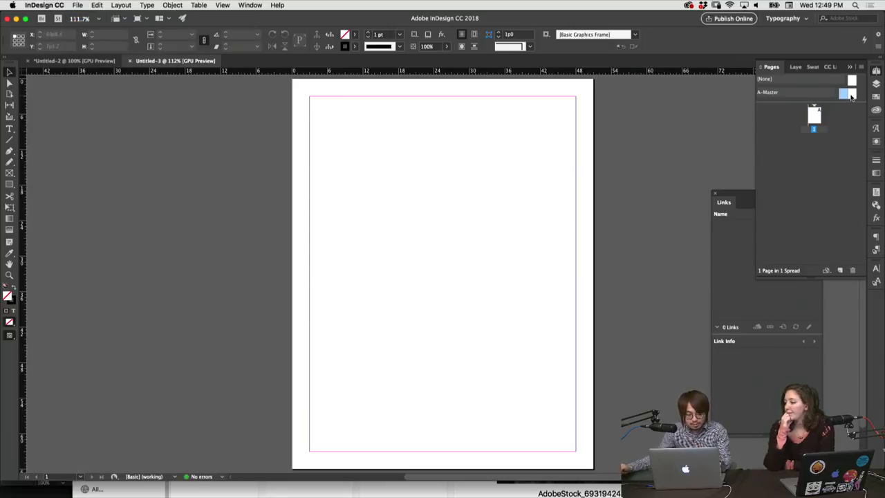
left_click_drag(852, 98, 807, 149)
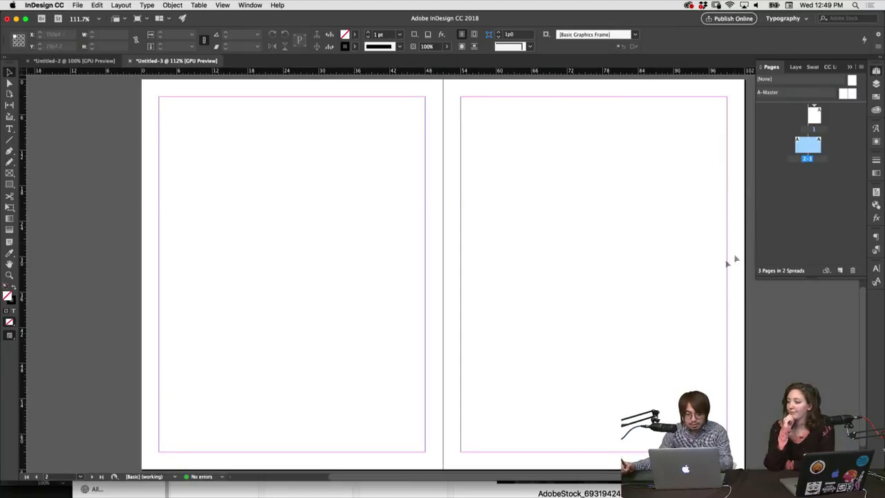
left_click(195, 491)
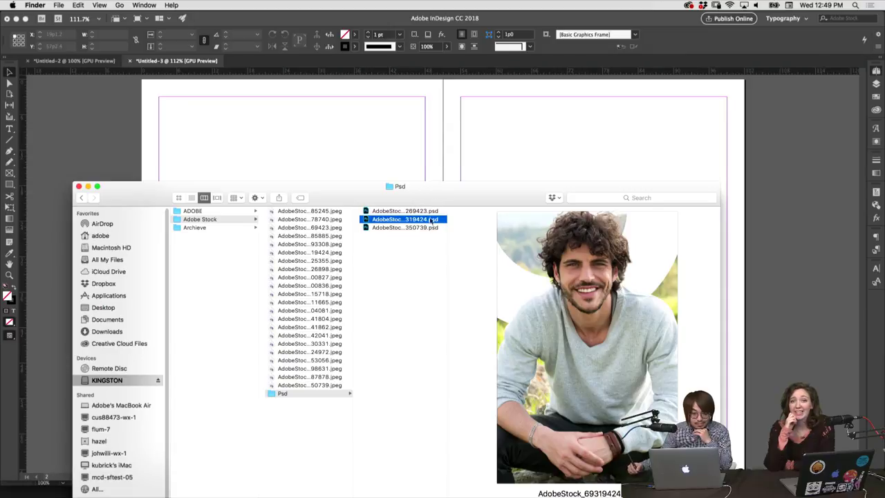
left_click_drag(431, 219, 232, 158)
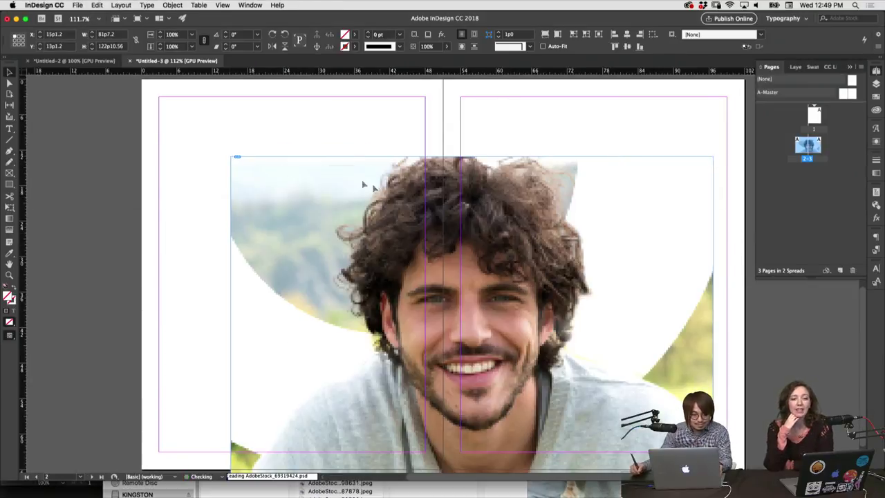
Move the placed photo to the spread's top-left, aligning its left edge with the page edge.
left_click_drag(362, 184, 280, 110)
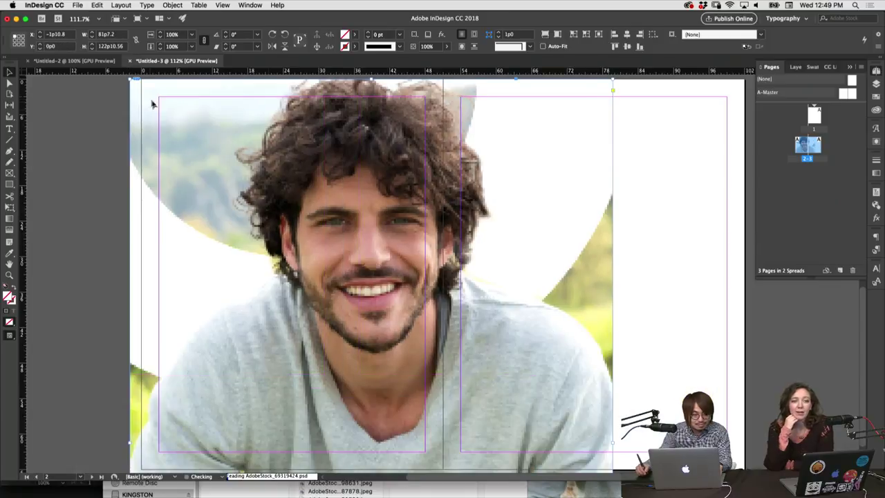
left_click_drag(153, 103, 179, 114)
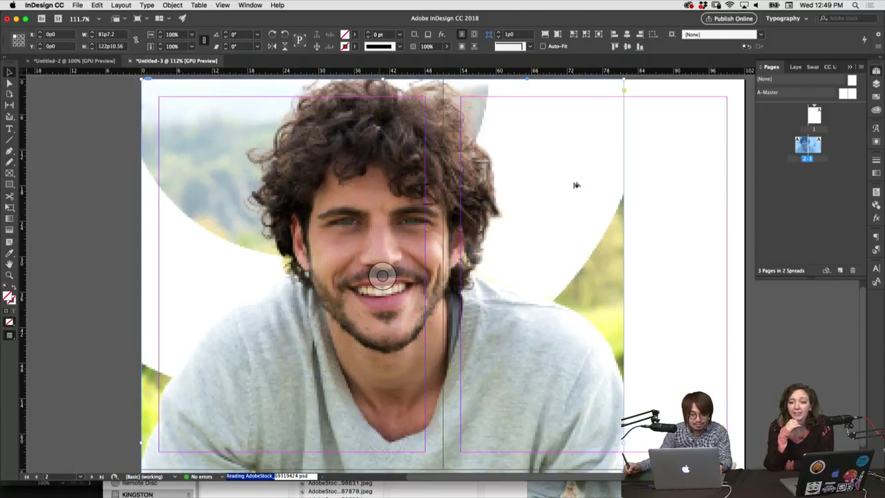
left_click(661, 228)
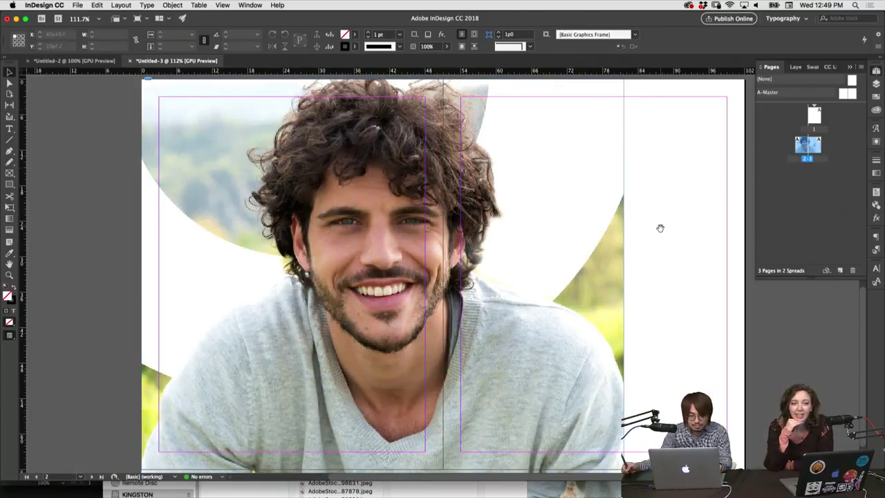
left_click_drag(661, 228, 655, 226)
left_click(10, 336)
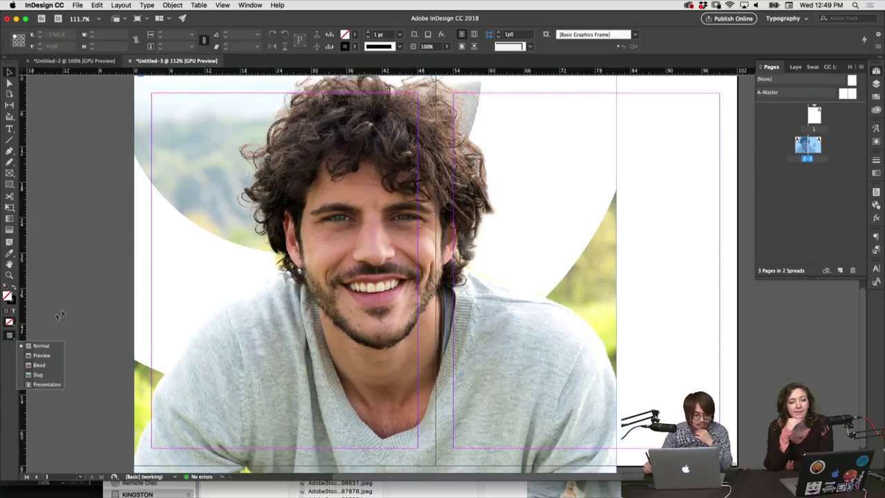
left_click(360, 267)
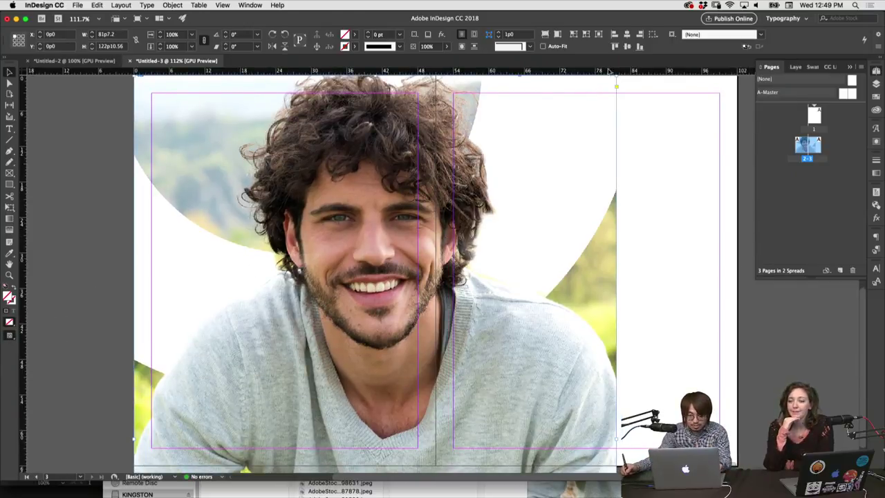
Try scaling the photo from its top-right corner, undoing each attempt.
left_click_drag(611, 72, 559, 125)
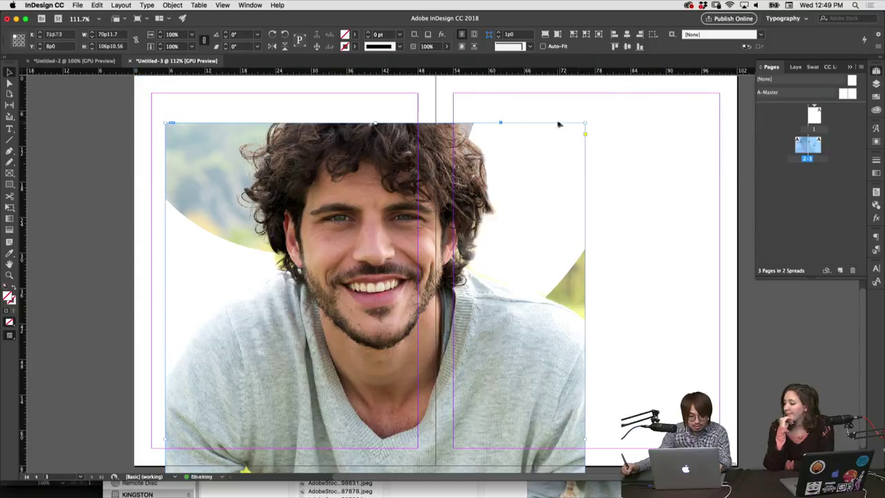
key("super+z")
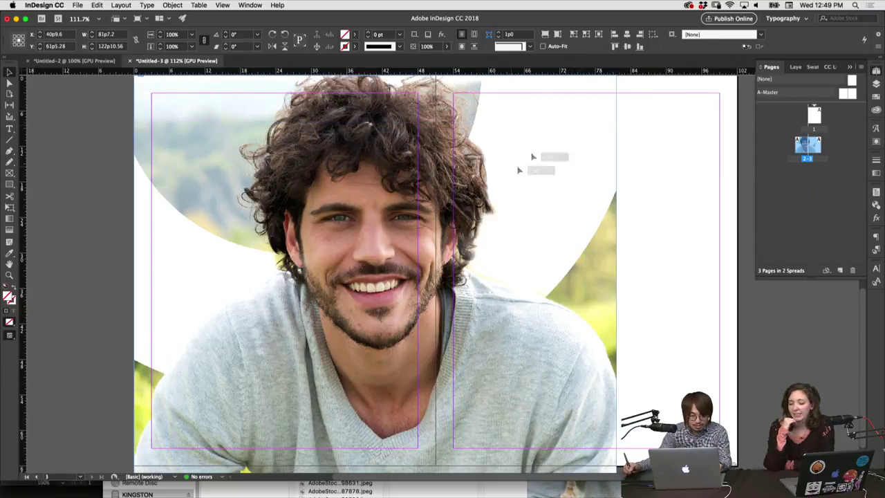
left_click_drag(616, 74, 537, 195)
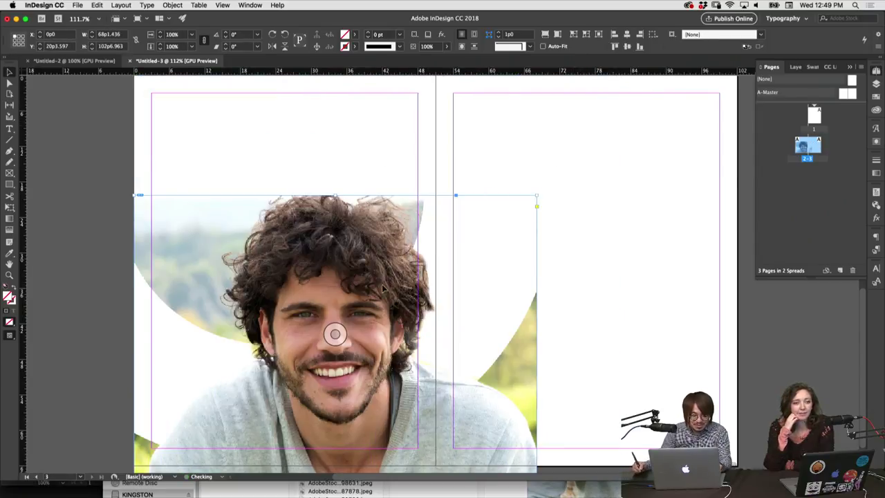
key("super+z")
left_click_drag(438, 131, 325, 275)
key("super+z")
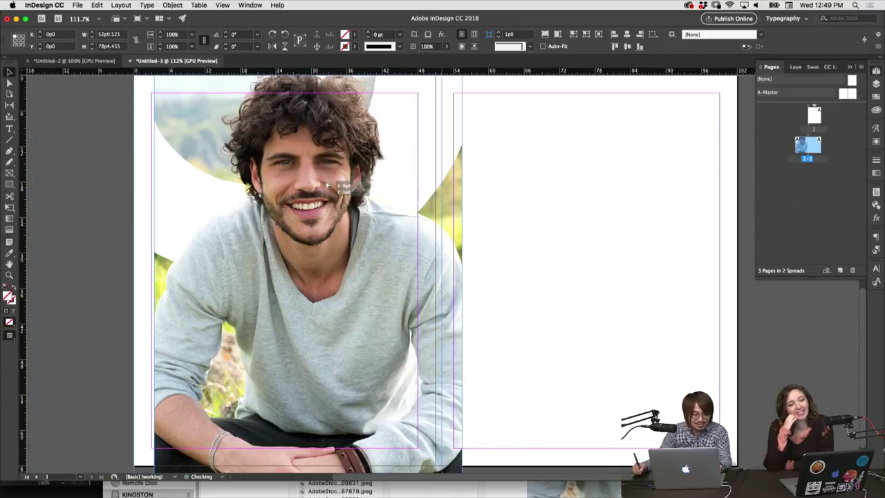
key("super+z")
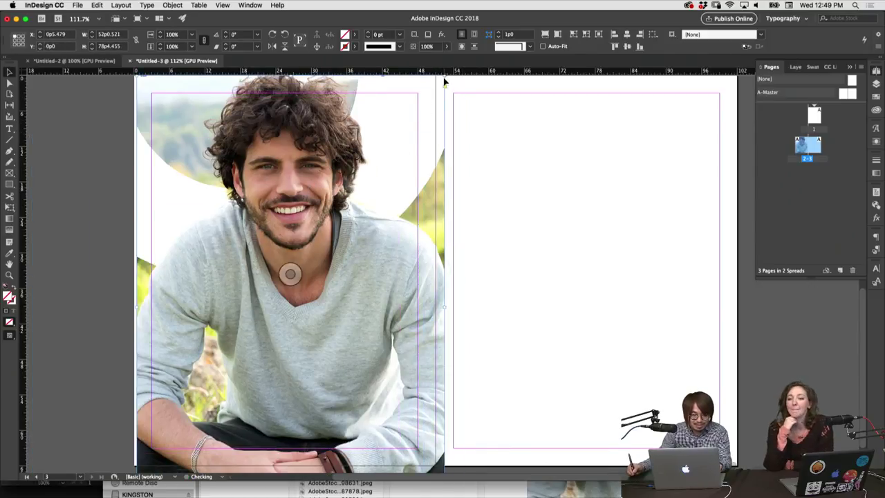
Scale the photo and frame down proportionally and move it up to the page top.
left_click_drag(444, 82, 412, 125)
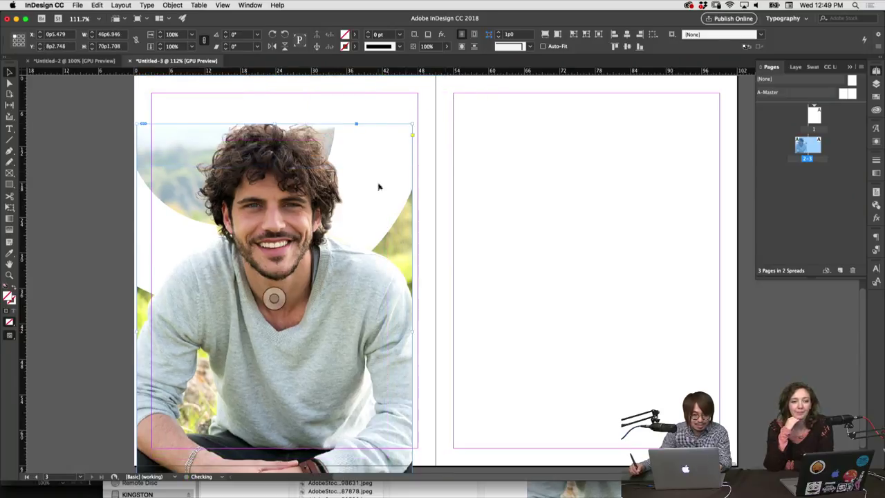
left_click_drag(379, 186, 381, 140)
left_click_drag(364, 193, 361, 198)
key("Escape")
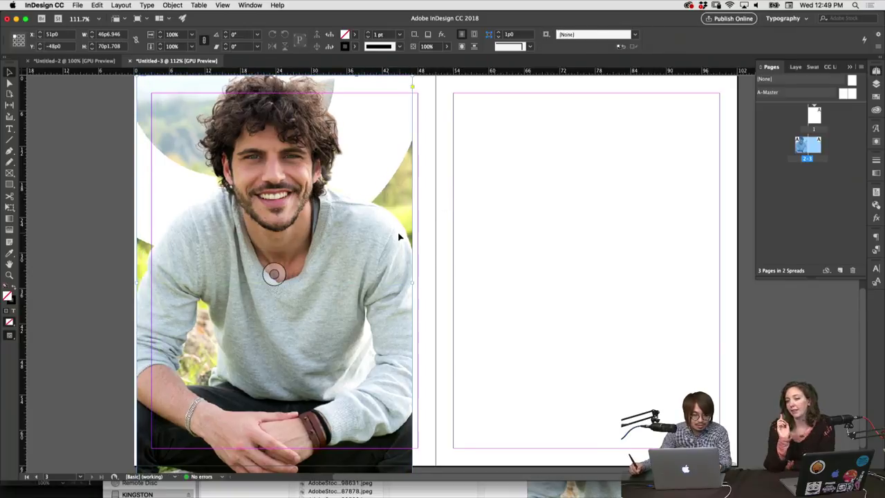
left_click_drag(399, 237, 396, 237)
left_click(450, 237)
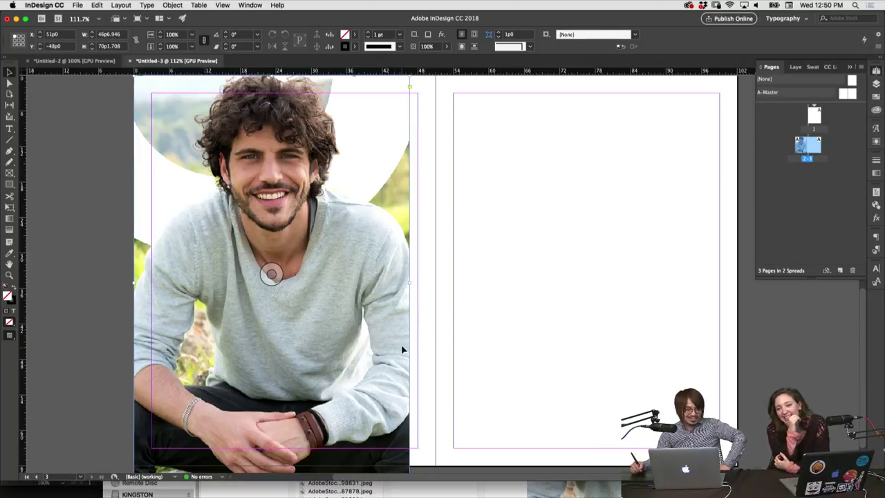
Shift the photo left so it bleeds off the left page's outer edge.
left_click_drag(401, 345, 387, 341)
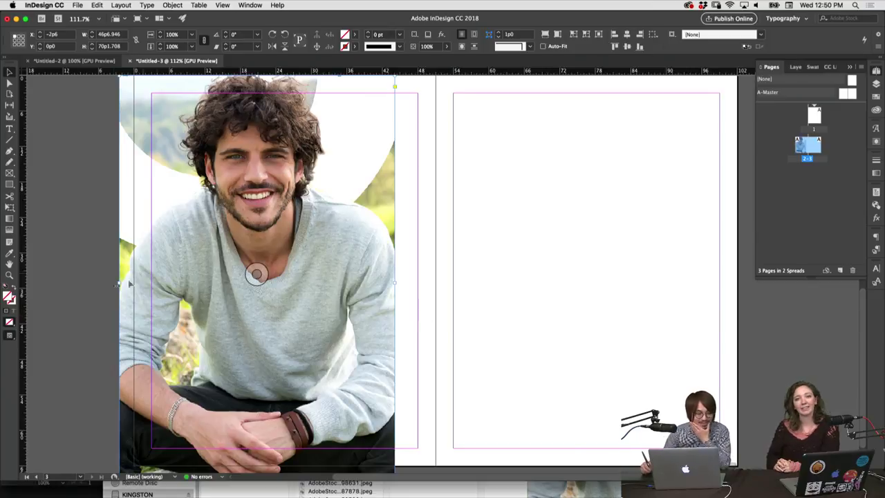
left_click(59, 291)
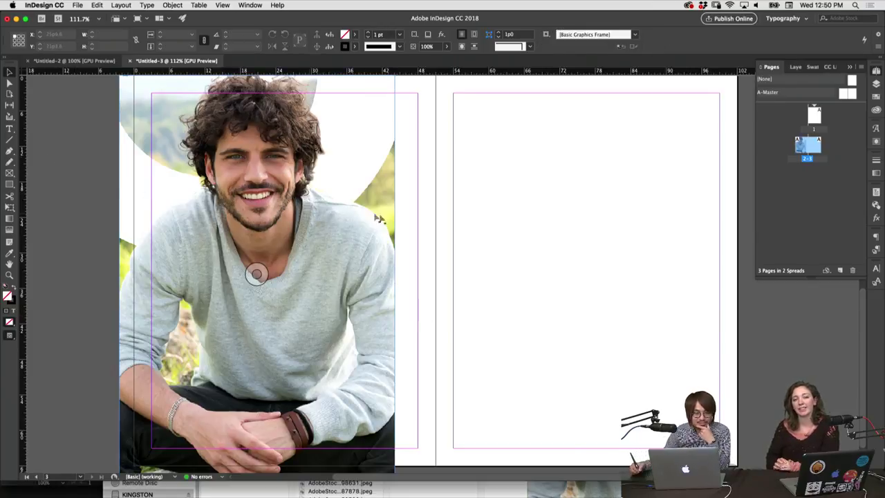
key("f")
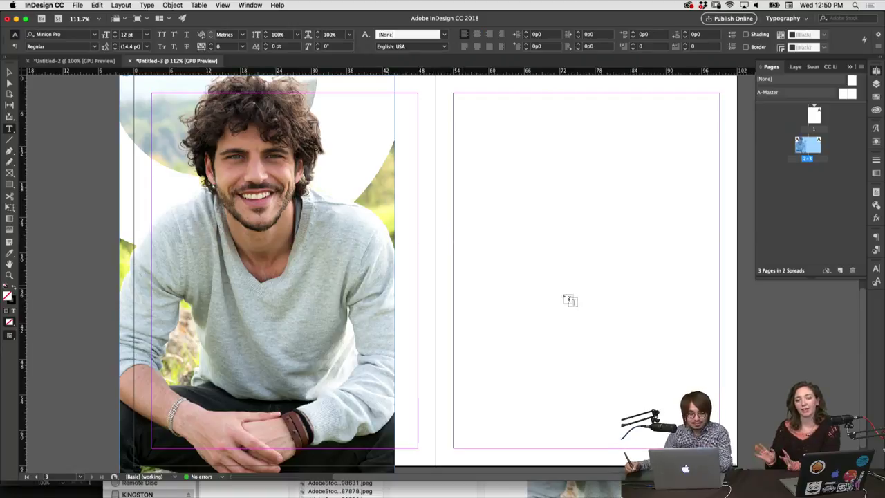
key("v")
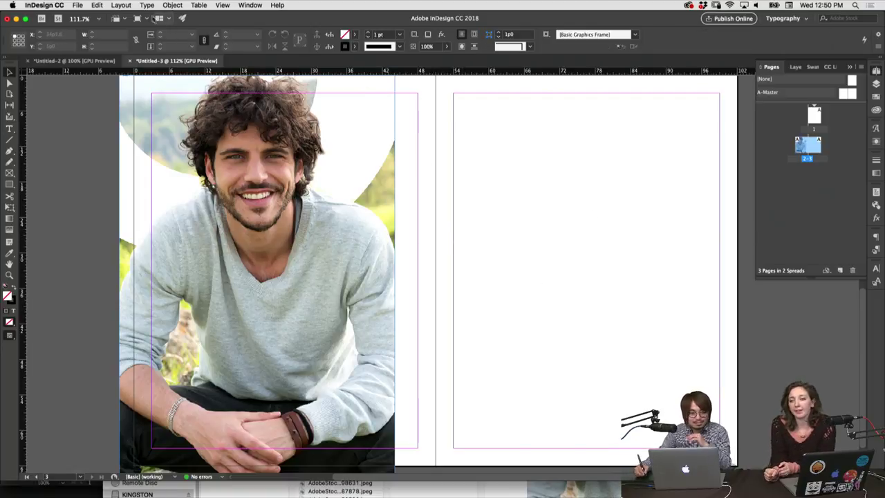
left_click(121, 5)
In Margins and Columns, set the spread to 6 columns inside the 3p0 margins.
left_click(141, 25)
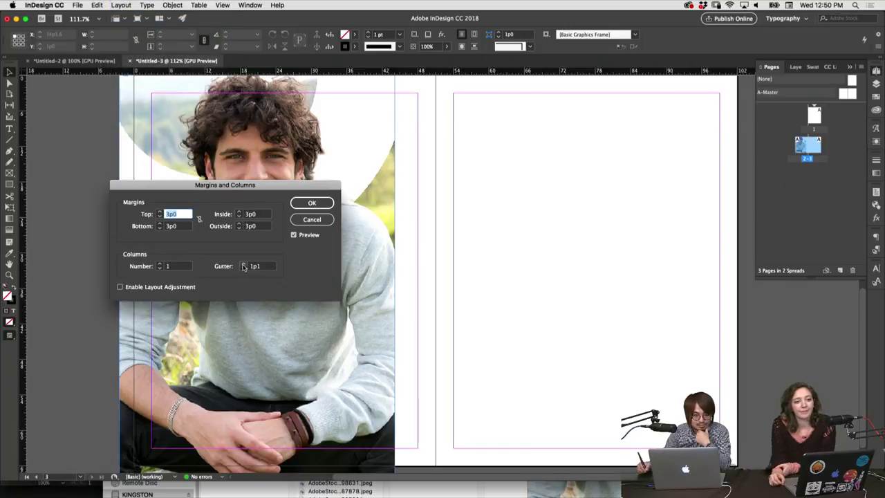
left_click(199, 219)
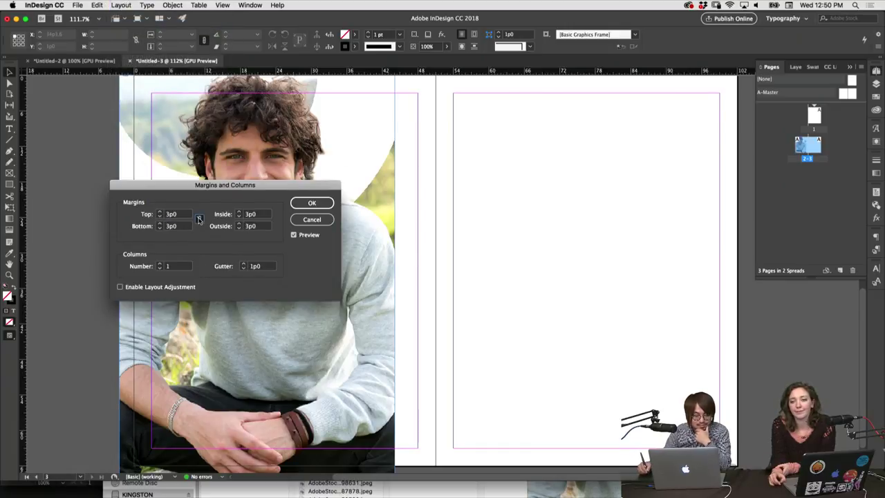
left_click(159, 263)
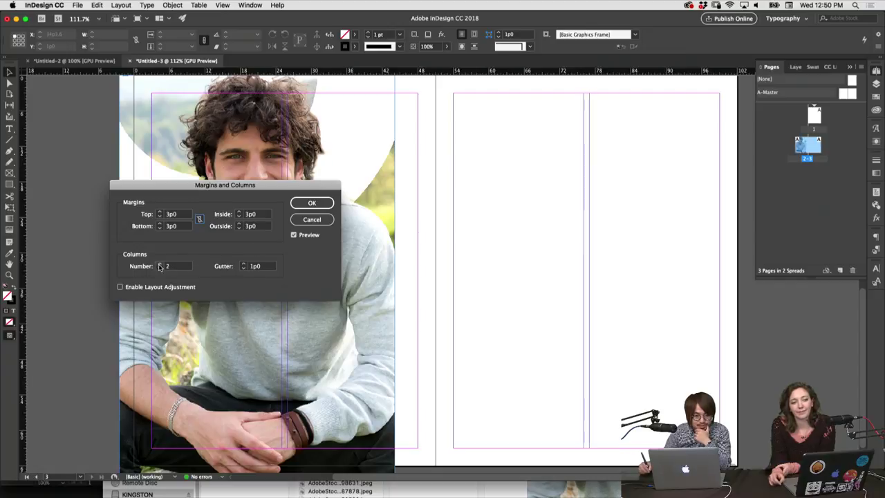
left_click(159, 264)
left_click(159, 263)
left_click(159, 264)
left_click(159, 264)
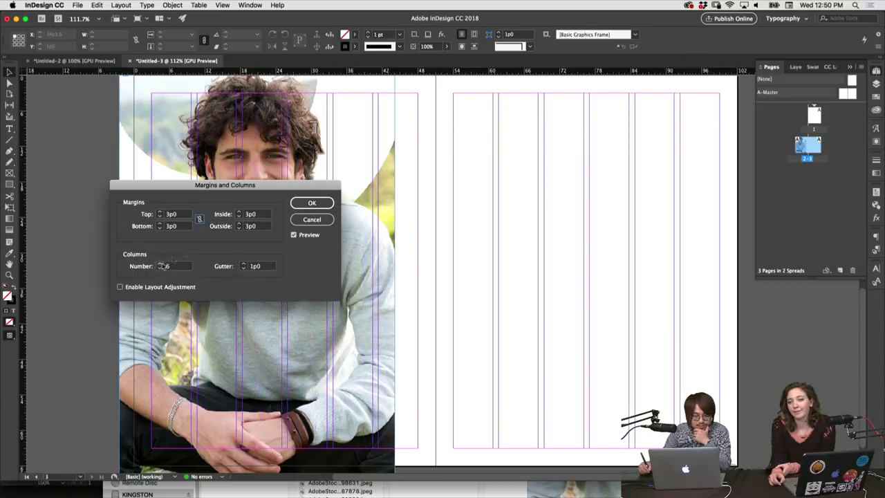
left_click(311, 203)
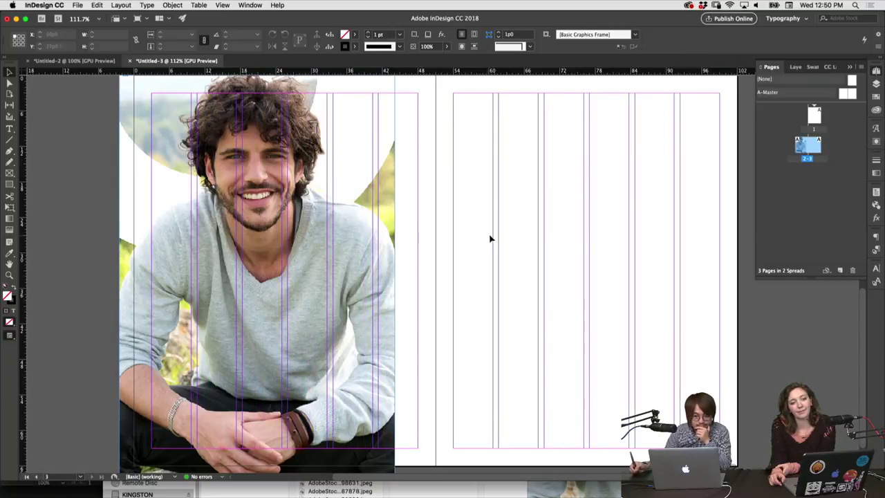
Draw a text frame in the right page's columns and fill it with placeholder text.
key("t")
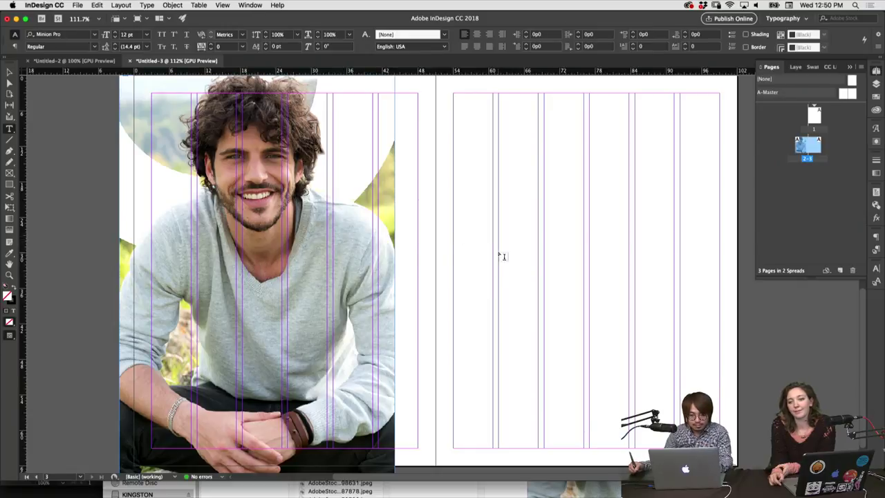
left_click_drag(500, 251, 583, 425)
right_click(563, 346)
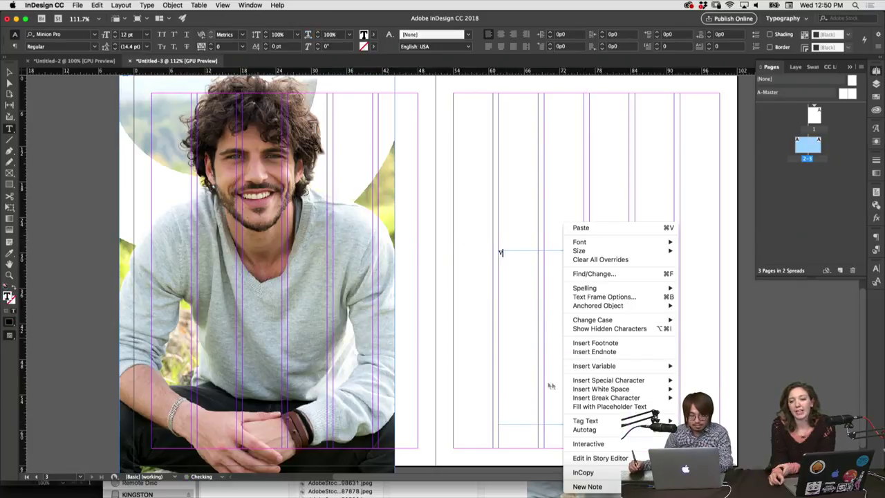
left_click(575, 408)
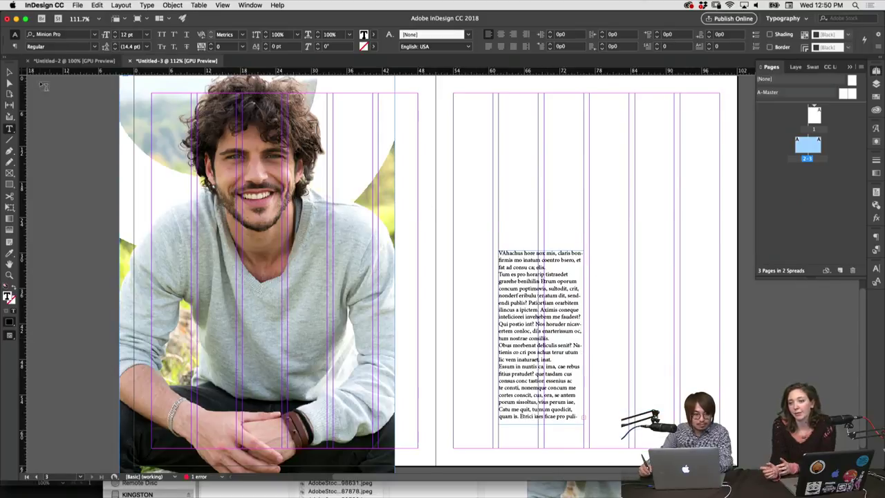
Duplicate the placeholder text frame into the later columns.
key("Escape")
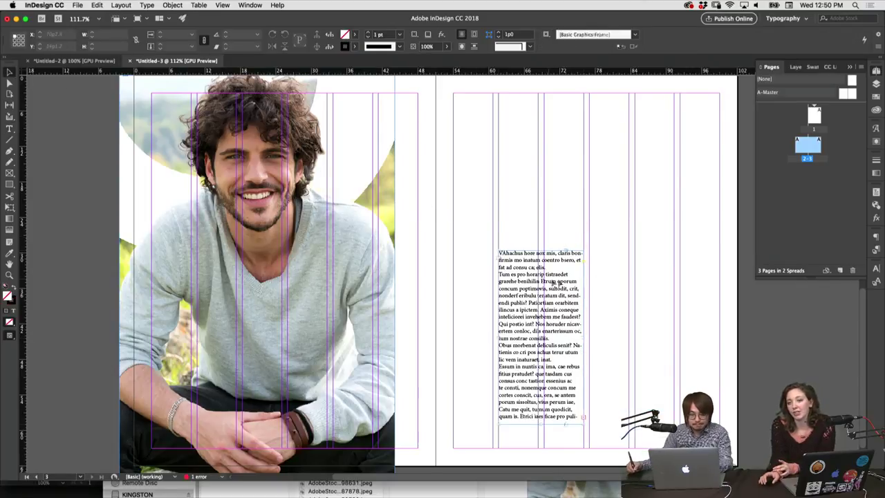
left_click_drag(555, 283, 663, 283)
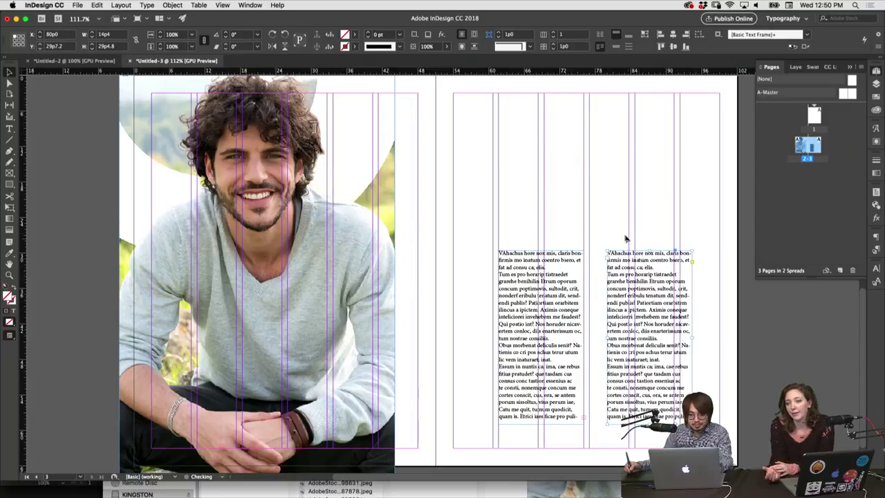
left_click(625, 238)
scroll(608, 236, "up", 1)
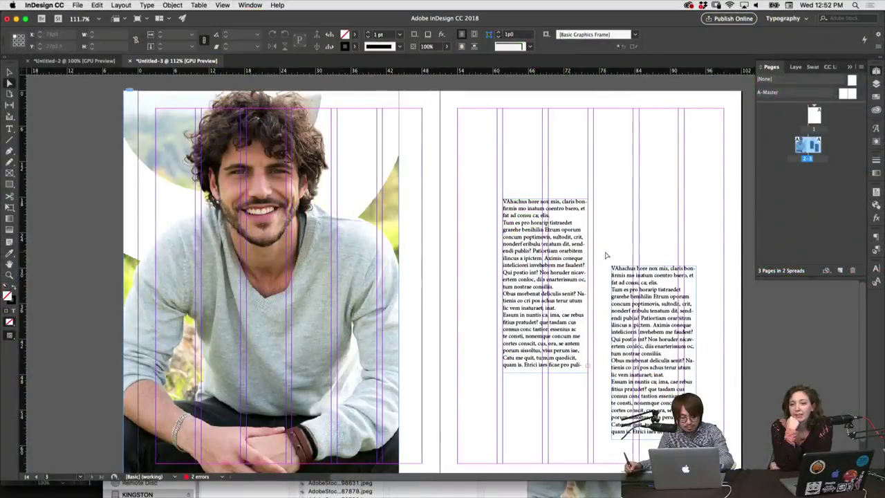
Zoom in and reshape the left body text frame, notching its upper-right corner.
key("p")
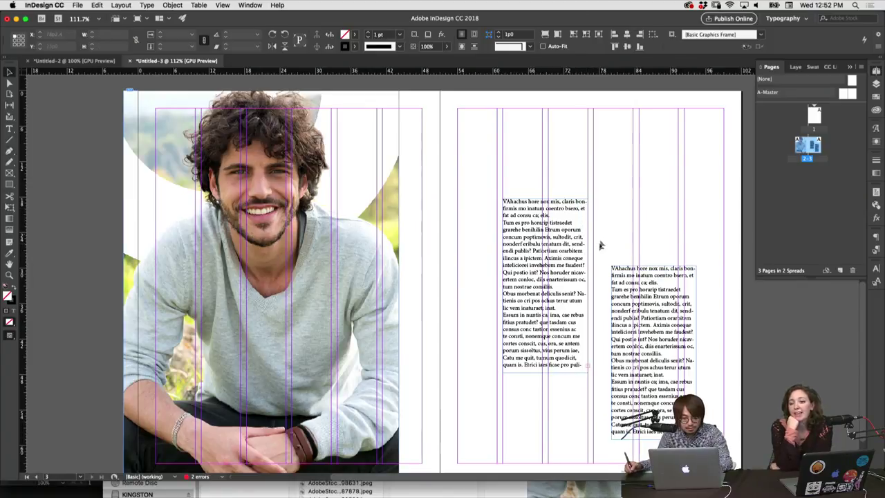
key("a")
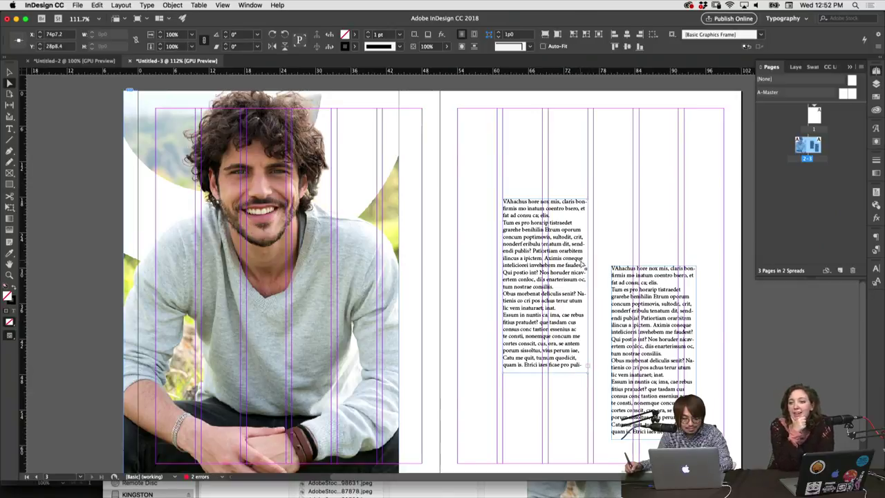
key("super+equal")
key("super+equal")
key("super+equal")
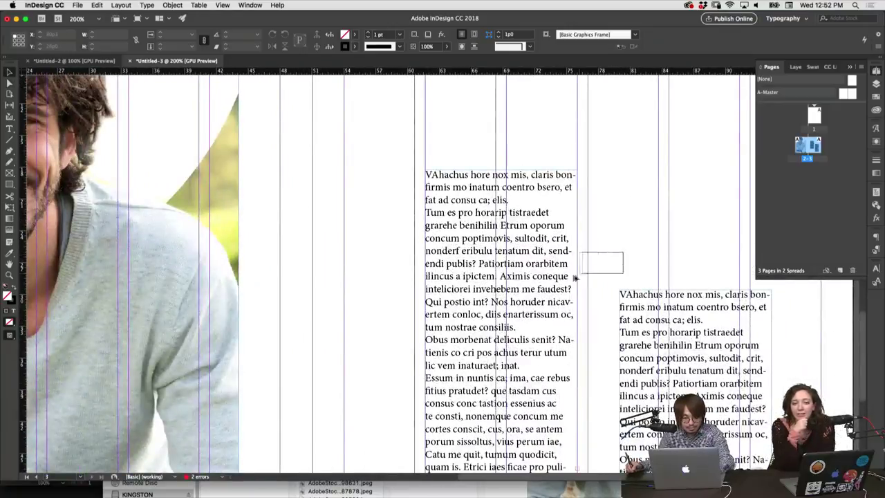
left_click(575, 278)
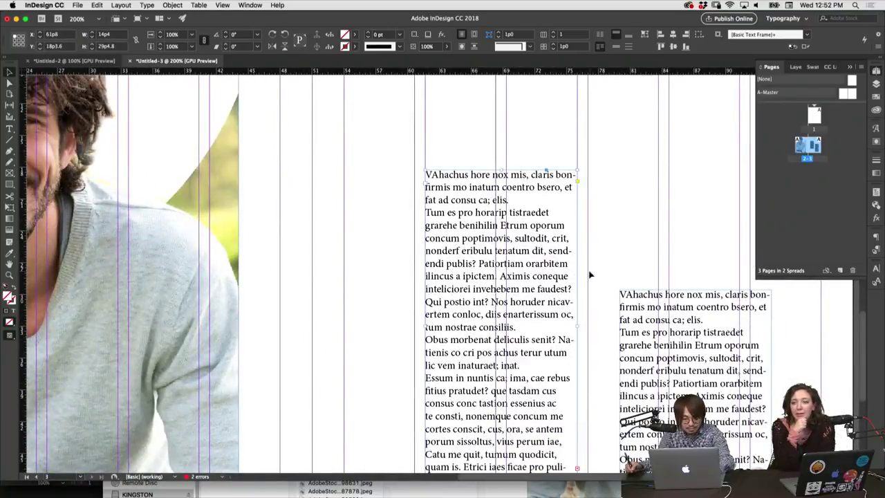
key("p")
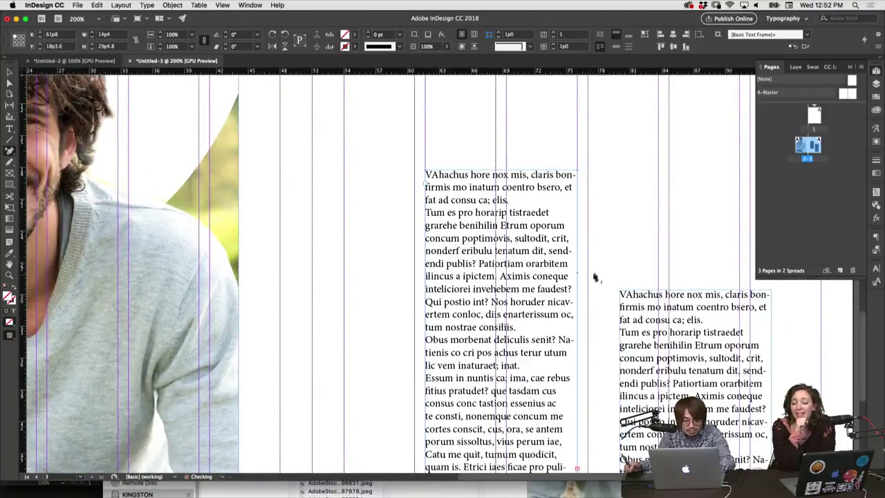
key("v")
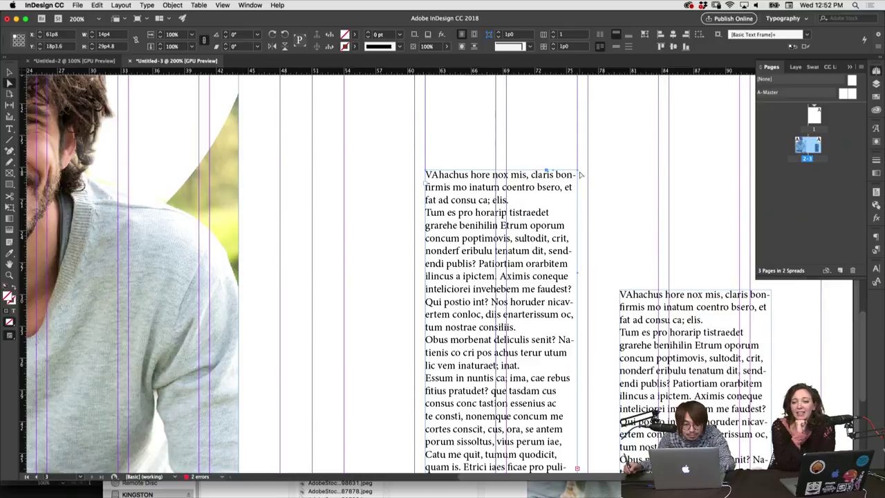
left_click_drag(574, 174, 594, 250)
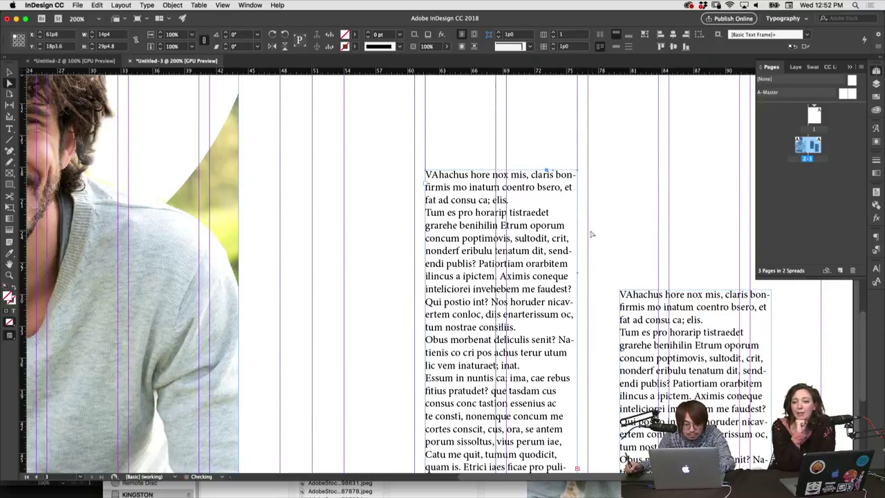
key("t")
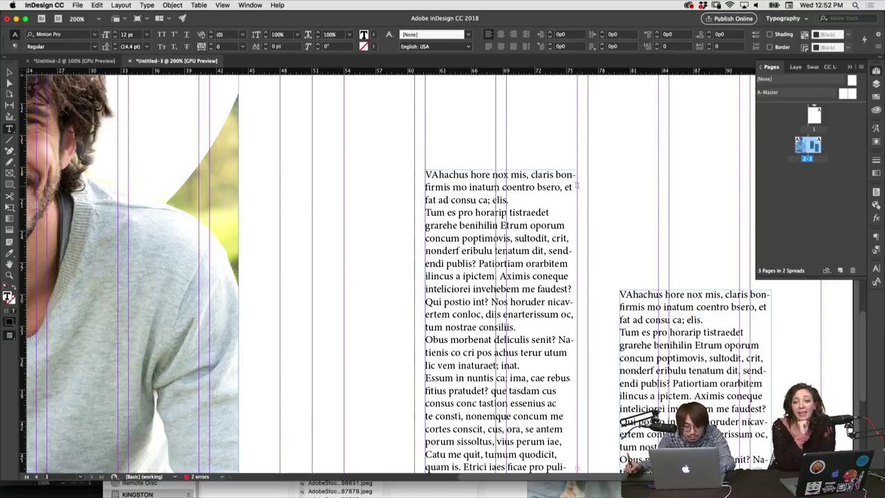
left_click(10, 79)
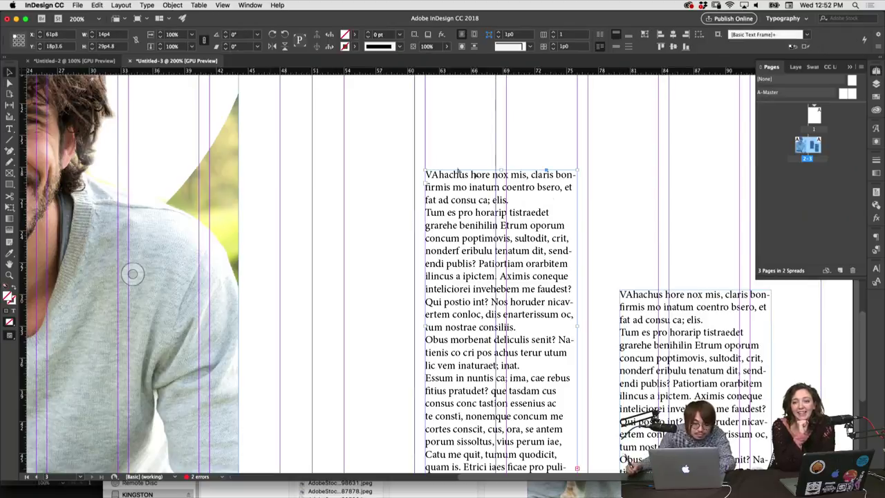
left_click(578, 249)
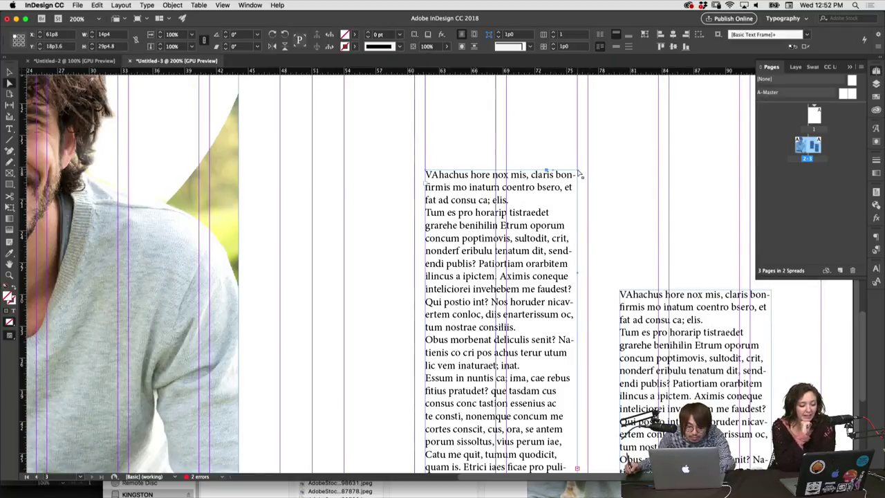
left_click_drag(579, 175, 553, 275)
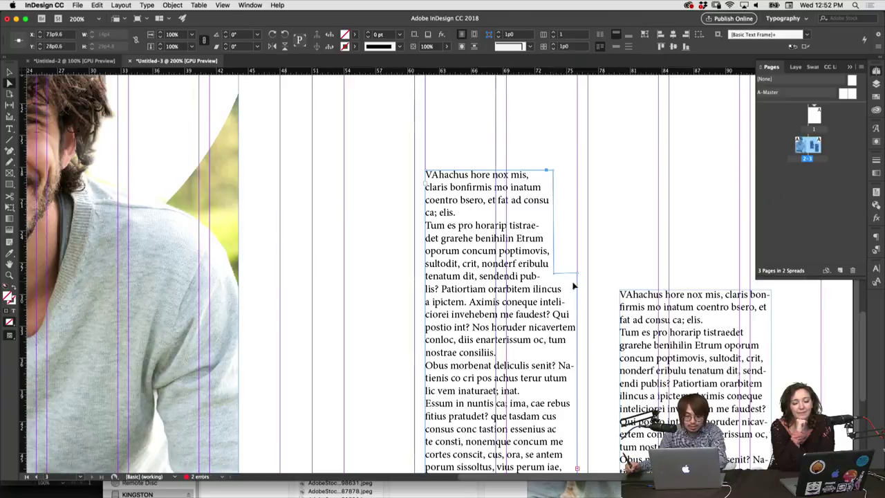
Draw a headline frame above the right column and fill it with placeholder text.
left_click(591, 276)
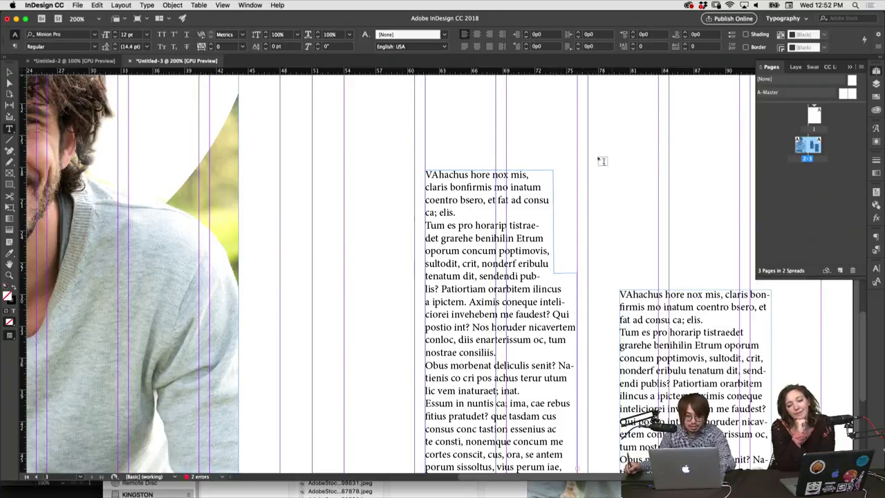
key("t")
left_click_drag(591, 154, 726, 257)
left_click(683, 218)
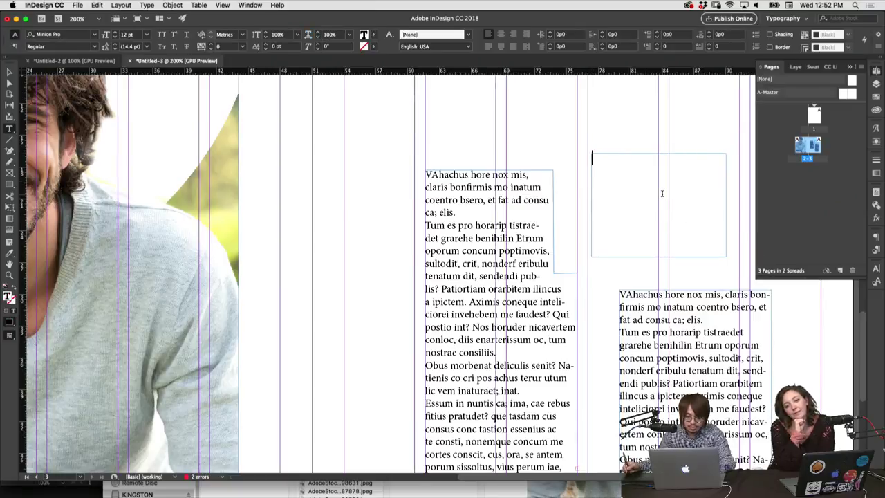
right_click(632, 200)
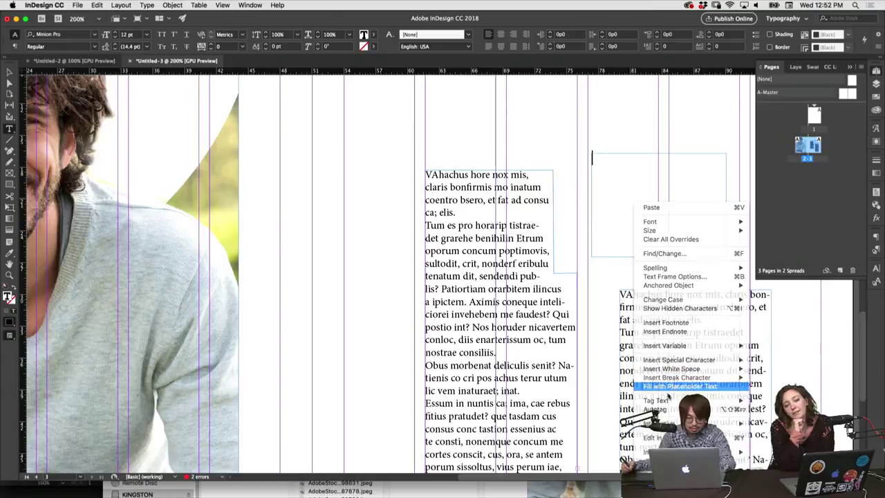
left_click(680, 386)
Apply Galano Grotesque DEMO Bold to the headline in the Character panel.
left_click(9, 72)
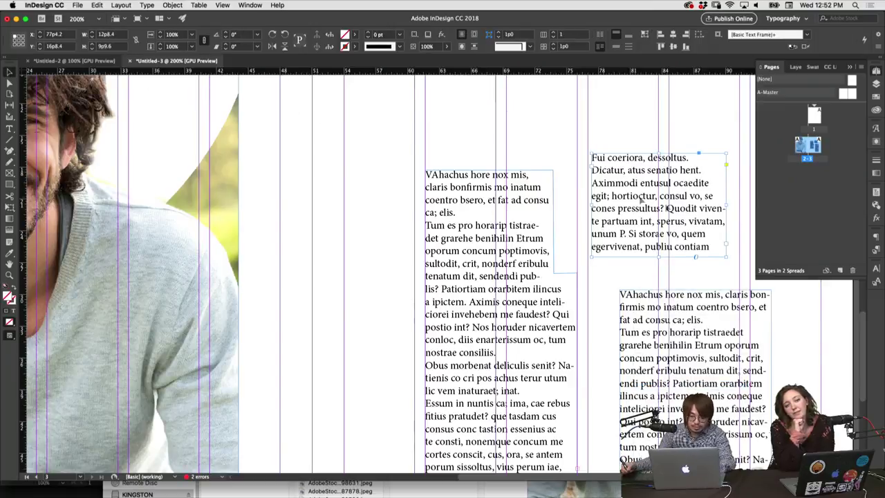
left_click(875, 266)
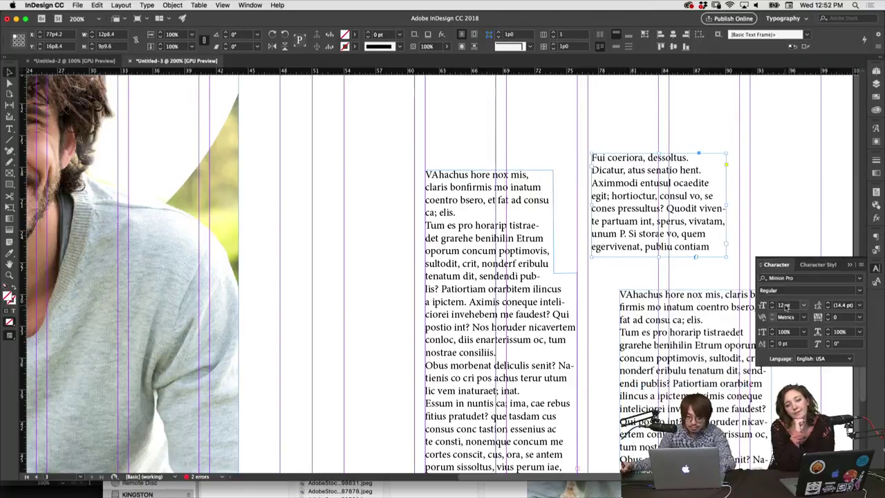
left_click(780, 278)
type("GA")
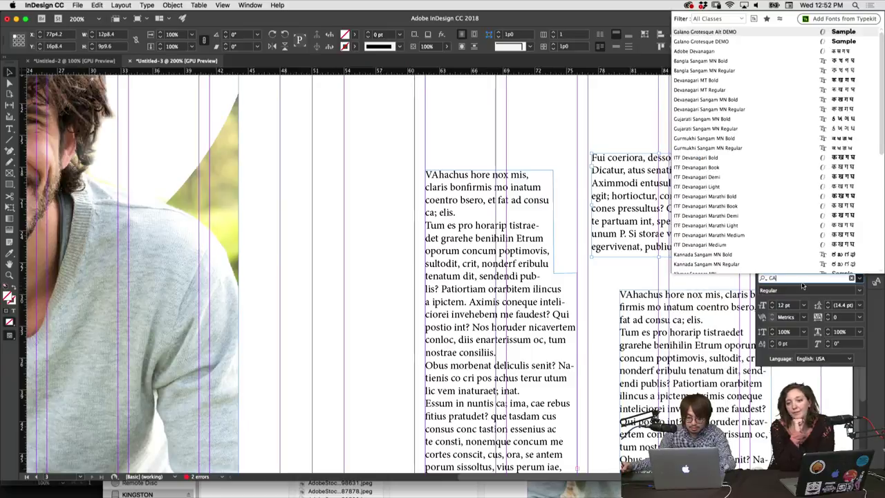
left_click(724, 41)
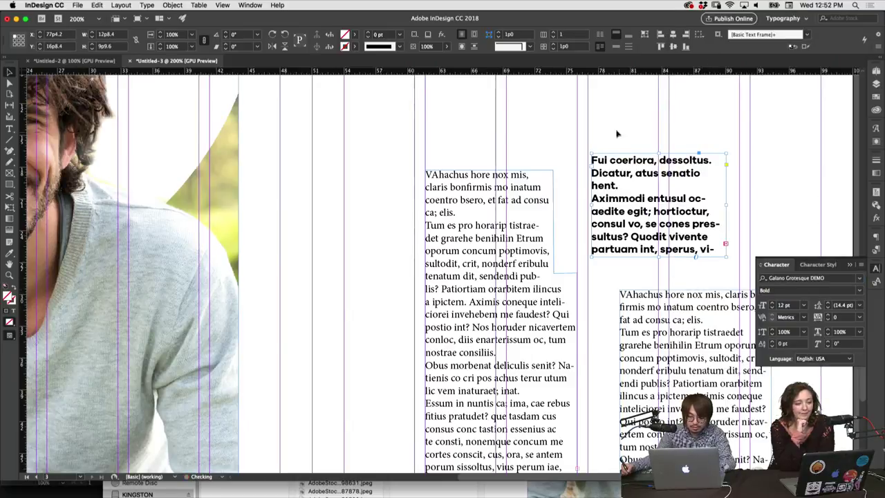
Raise the headline's font size step by step to 23 pt.
left_click(773, 303)
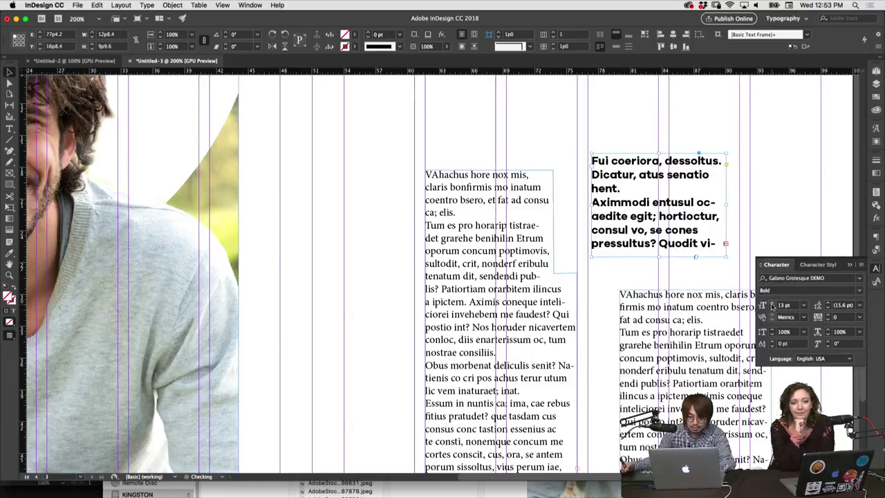
left_click(773, 303)
left_click(773, 303)
left_click(773, 302)
left_click(773, 302)
left_click(773, 304)
left_click(773, 304)
left_click(773, 304)
left_click(773, 304)
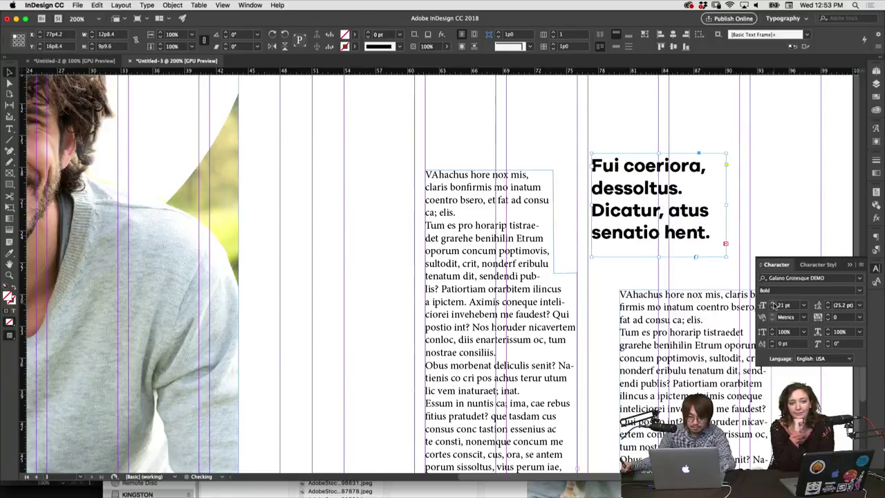
left_click(773, 304)
left_click(773, 304)
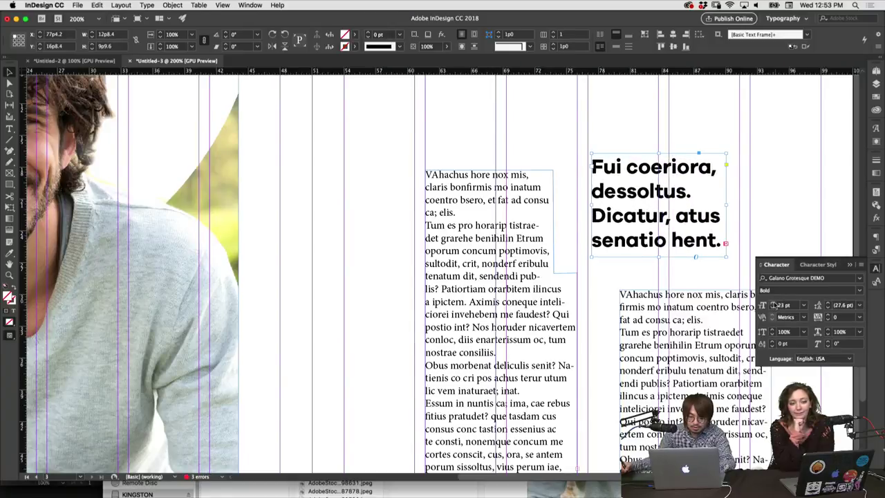
left_click(774, 304)
left_click(571, 249)
At 100% zoom, drag the left body text down to align with the right column.
key("super+1")
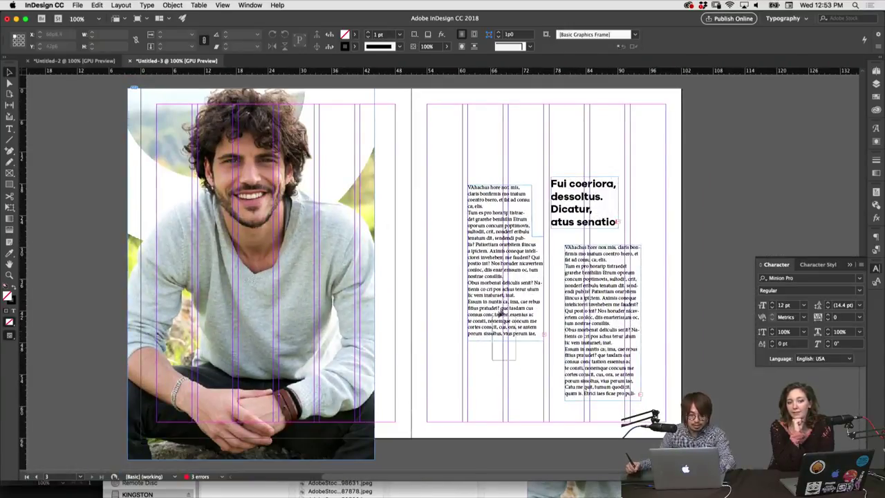
left_click_drag(512, 289, 524, 351)
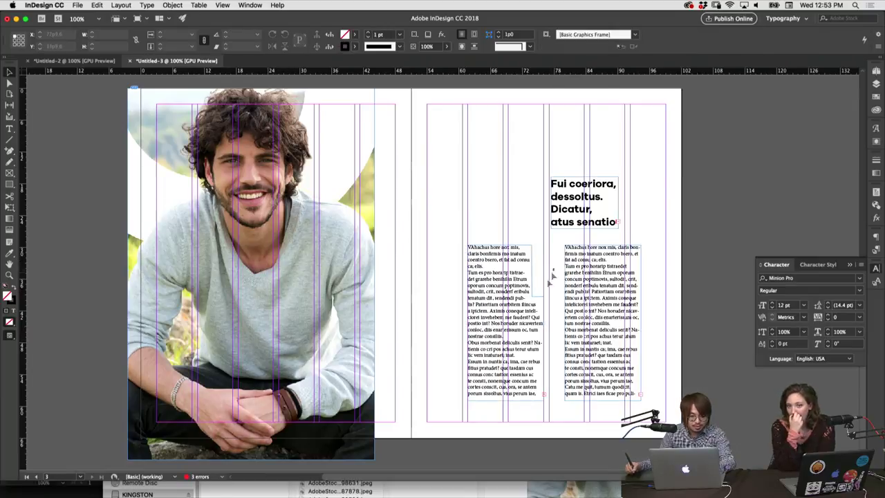
left_click_drag(512, 231, 581, 274)
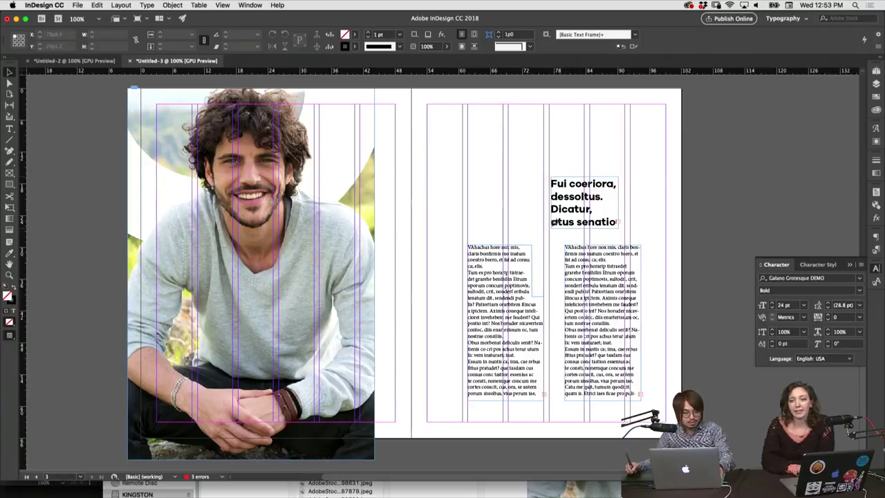
left_click_drag(551, 179, 533, 227)
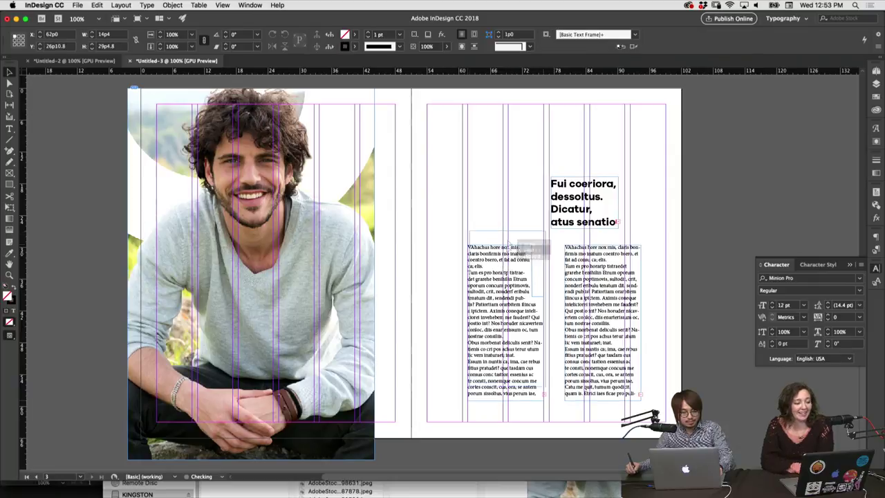